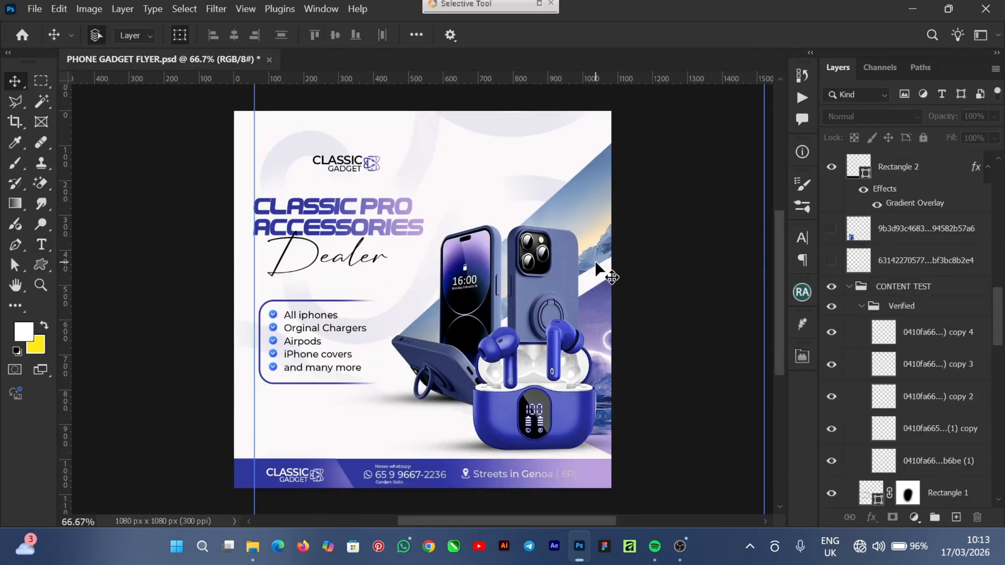
- Hide the flyer's guides and start a new document with width and height set to 1080 pixels
key("ctrl+semicolon")
left_click(22, 37)
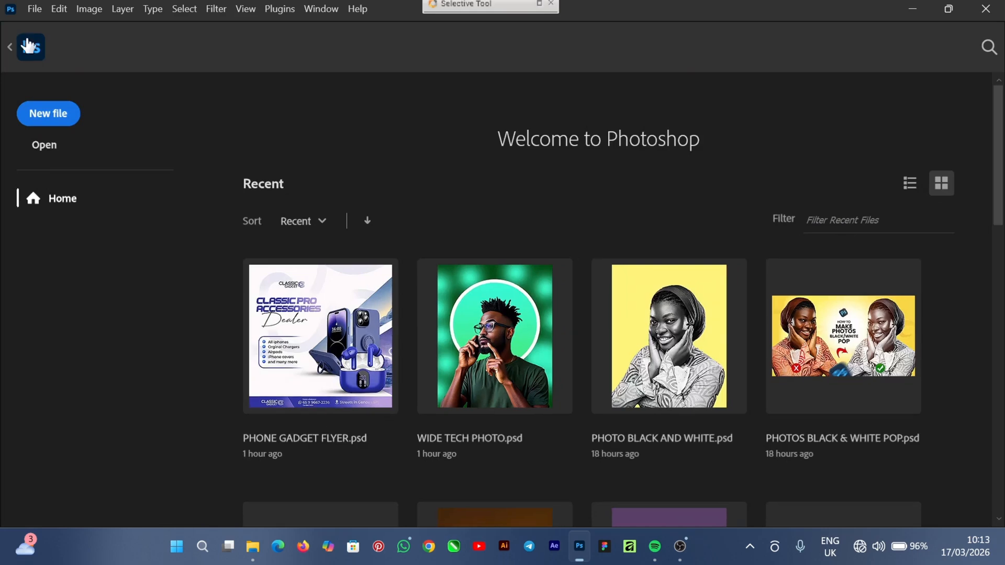
left_click(62, 122)
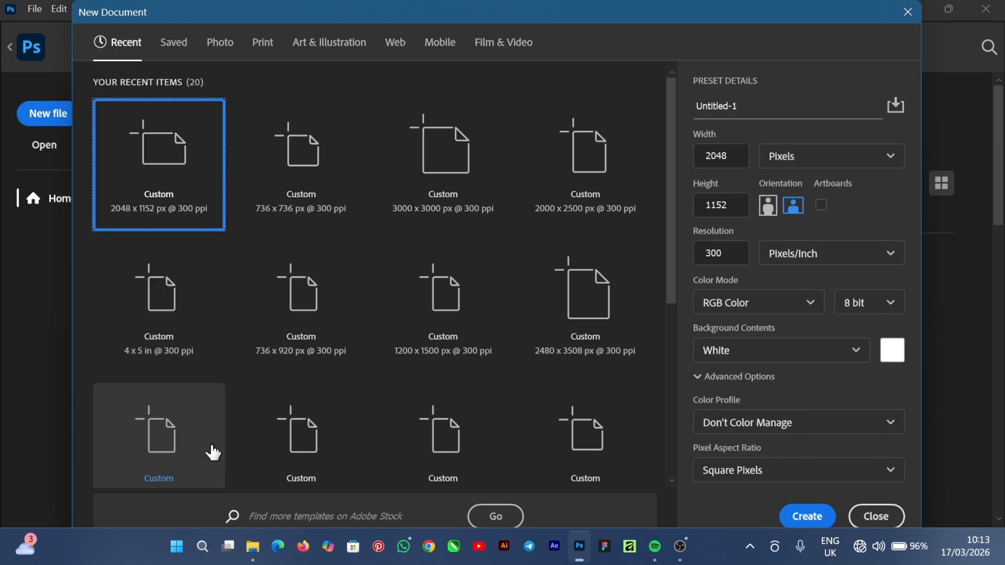
left_click(253, 546)
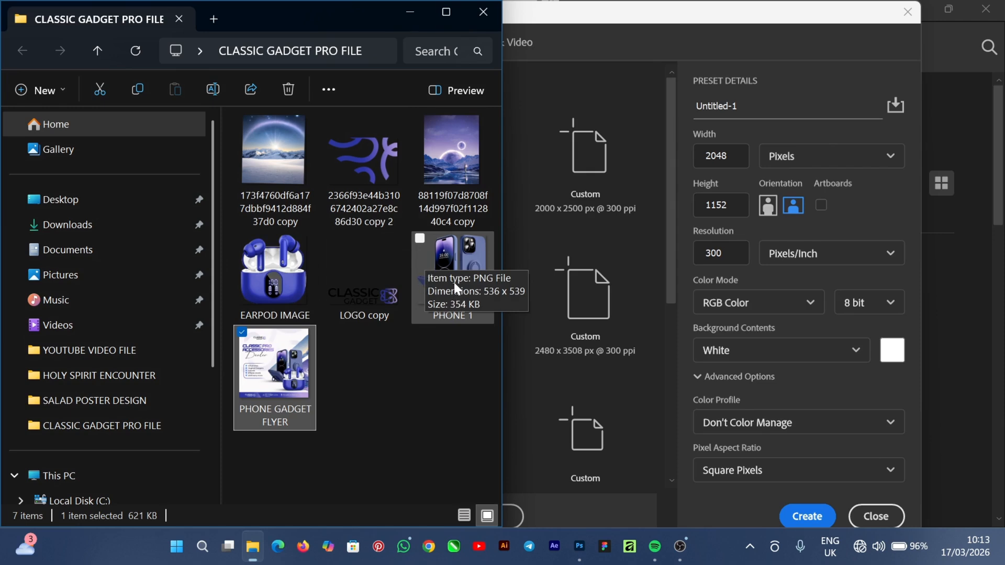
left_click(411, 12)
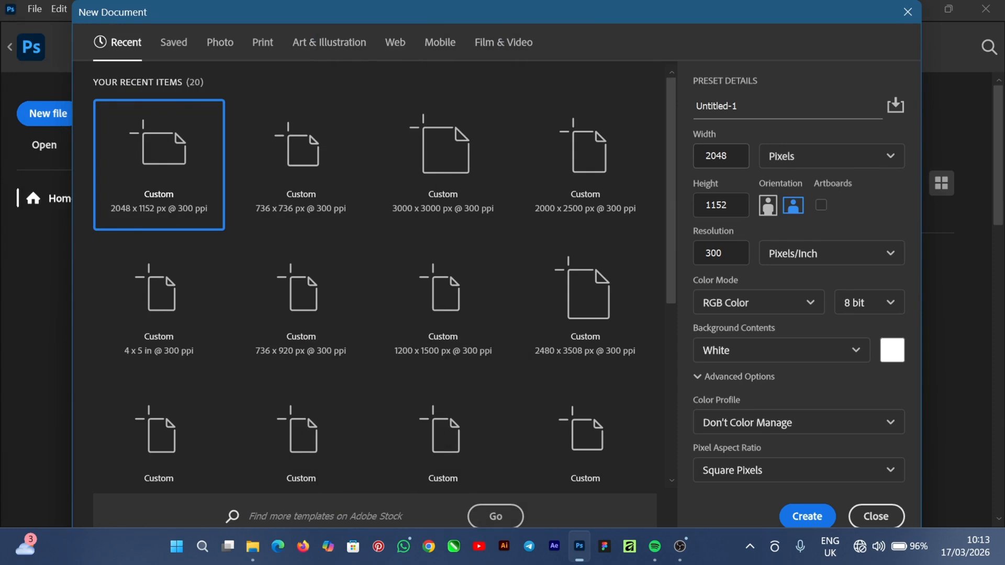
type("1080")
key("Tab")
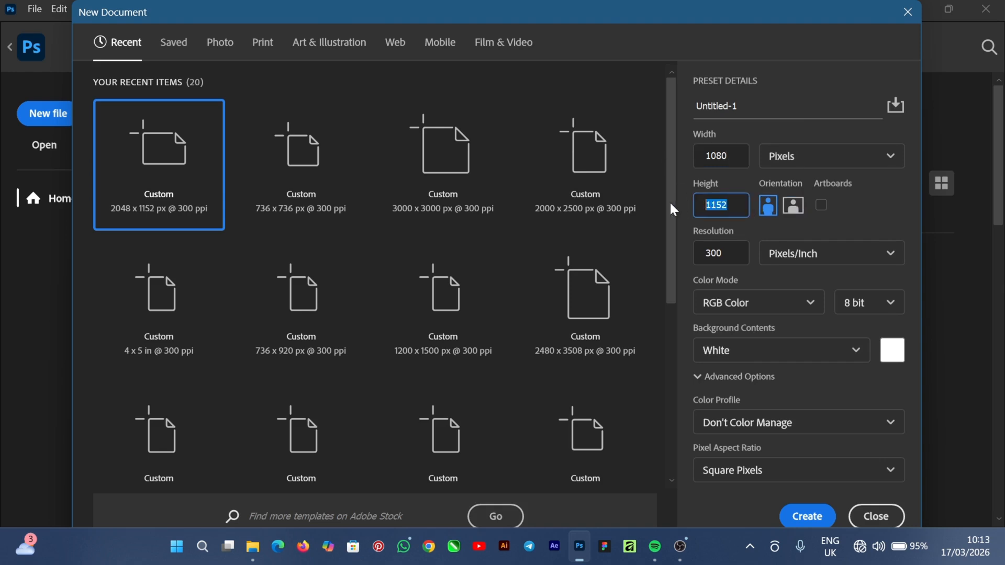
type("1080")
key("Return")
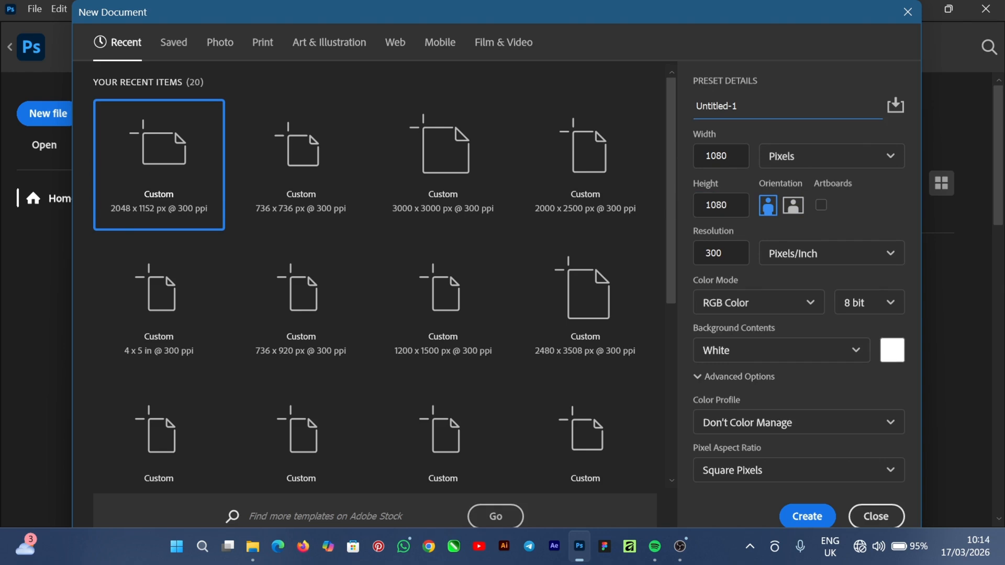
- Name the new document CLASSIC PRO ACCESSORIES PHONE DESIGN and create it
left_click_drag(742, 107, 673, 110)
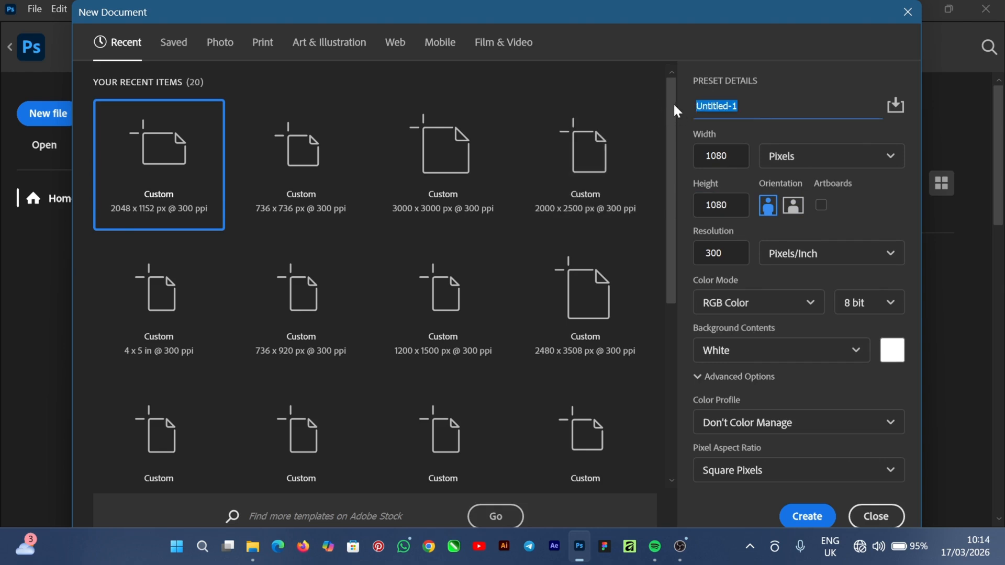
type("CLA")
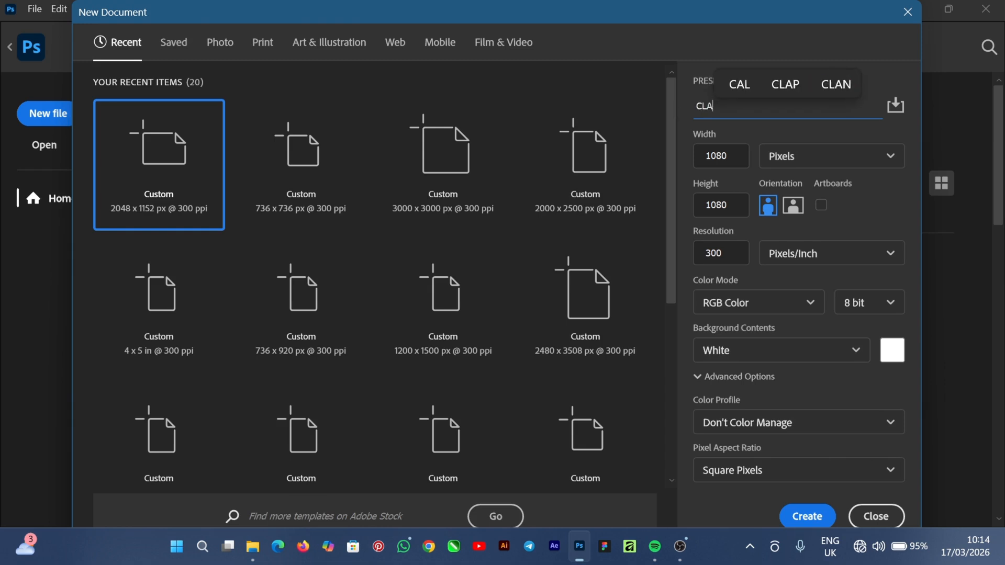
type("SSIC")
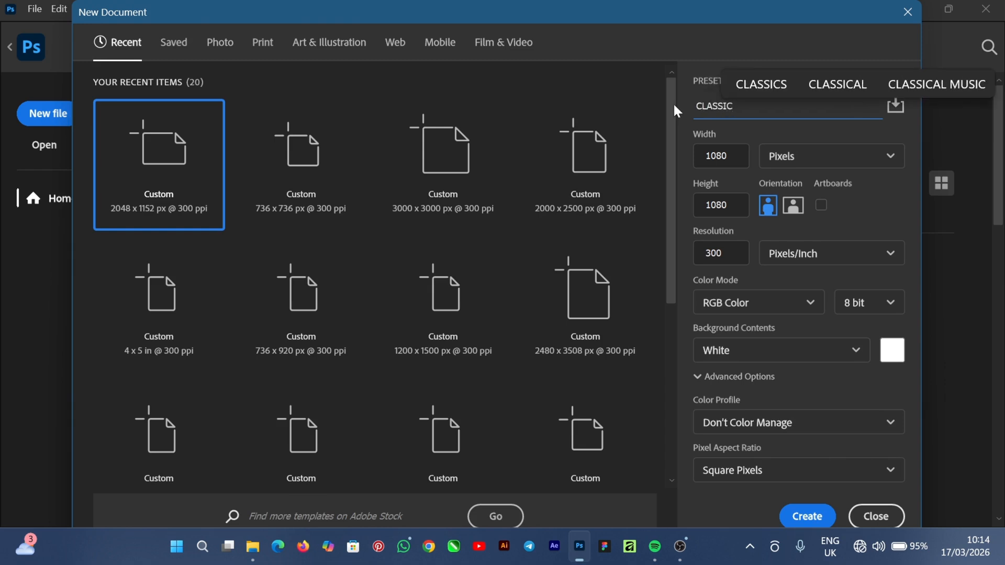
type(" PR")
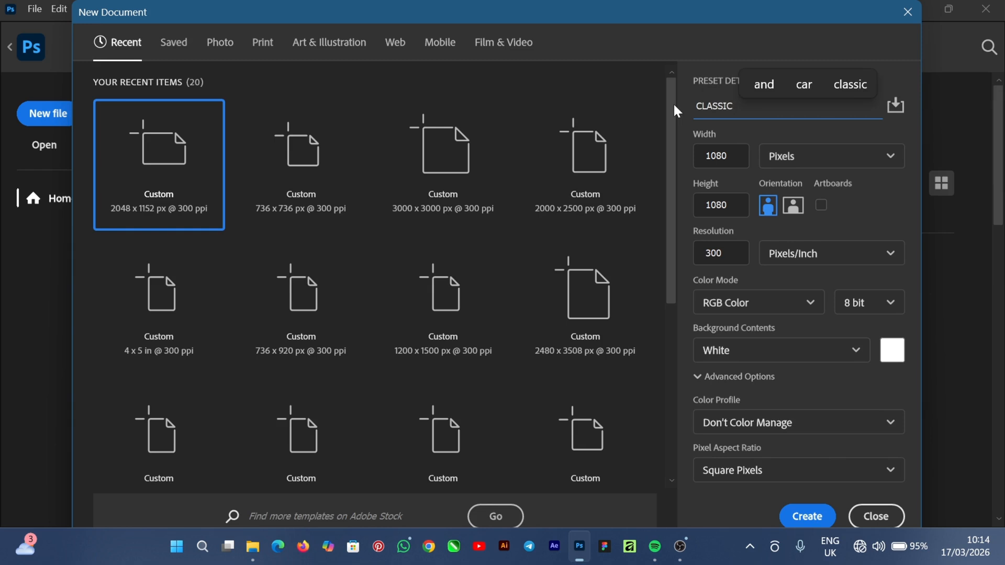
type("O ")
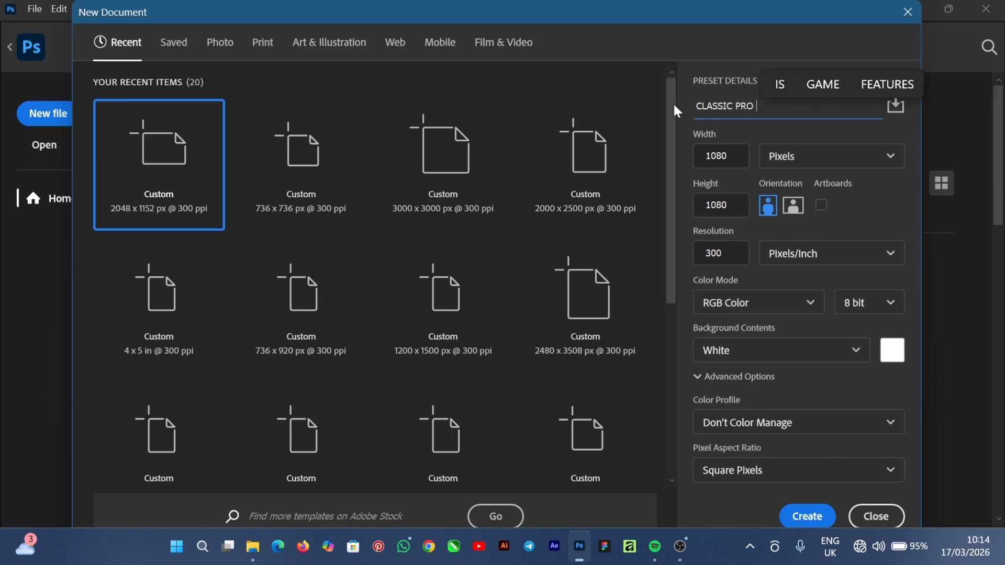
type("ACC")
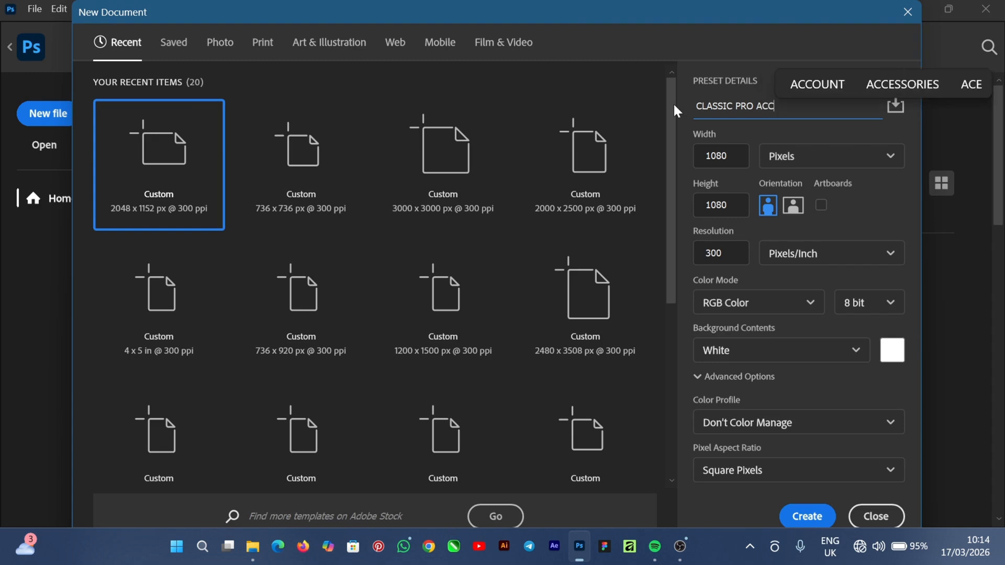
left_click(897, 87)
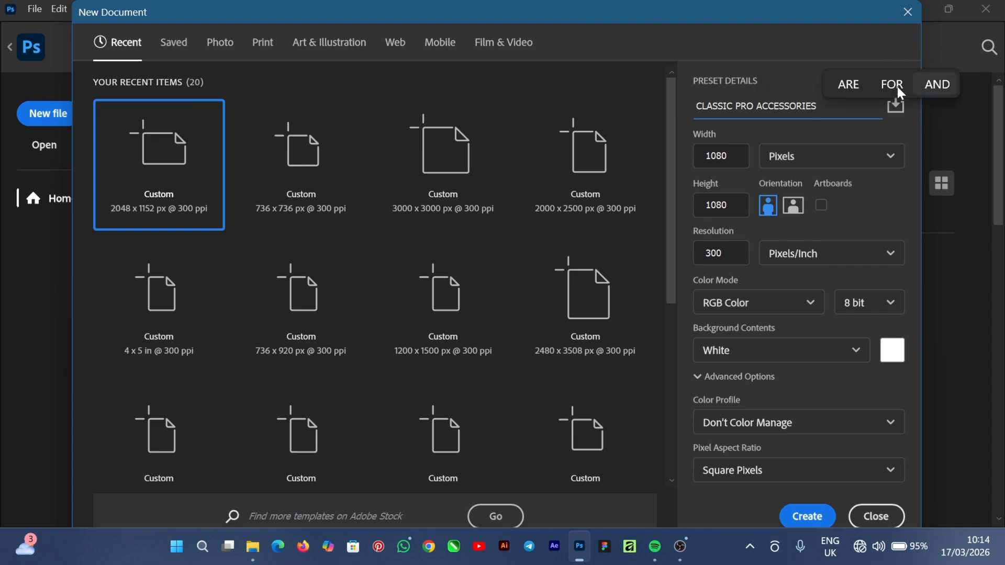
type("PH")
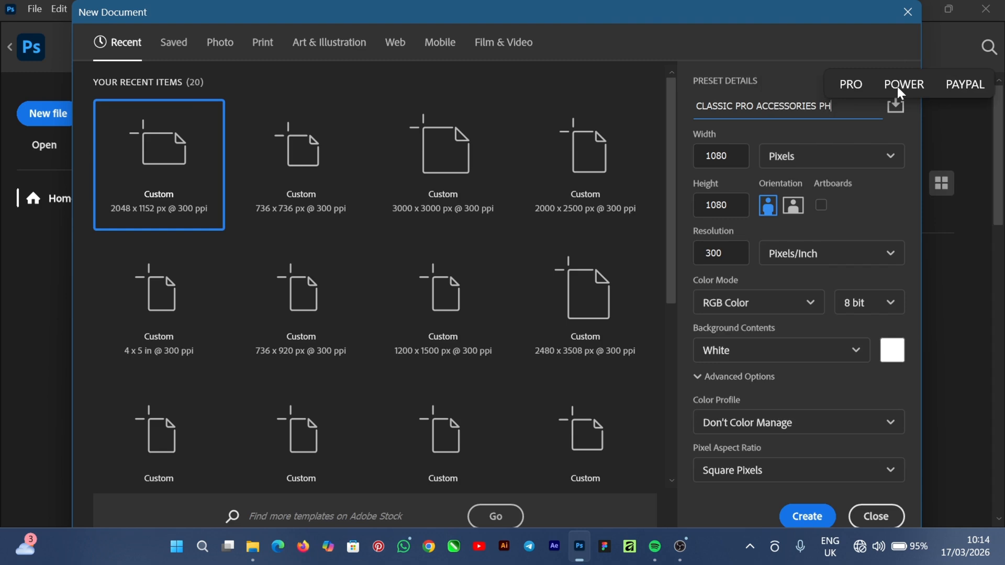
type("ONE D")
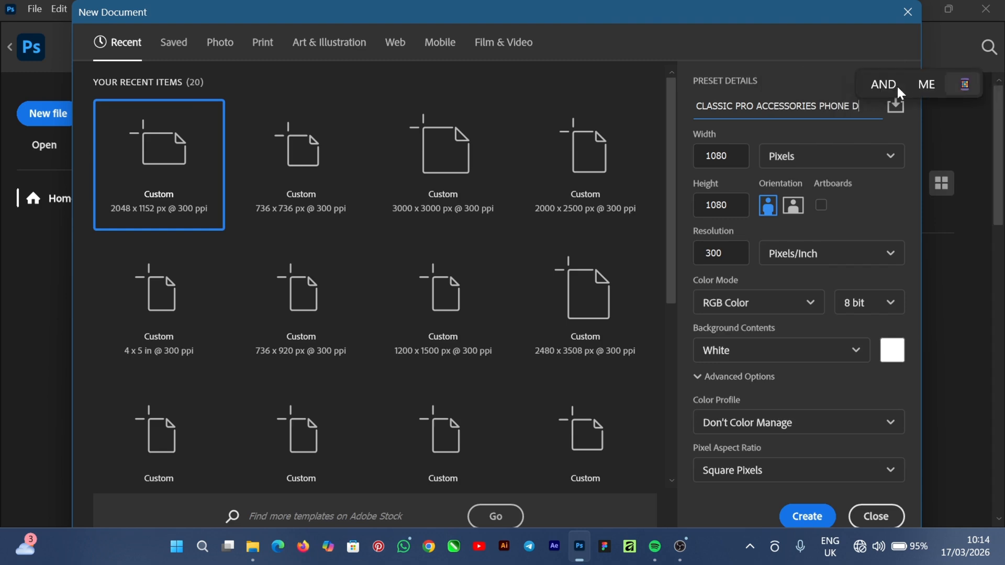
type("ESIGN")
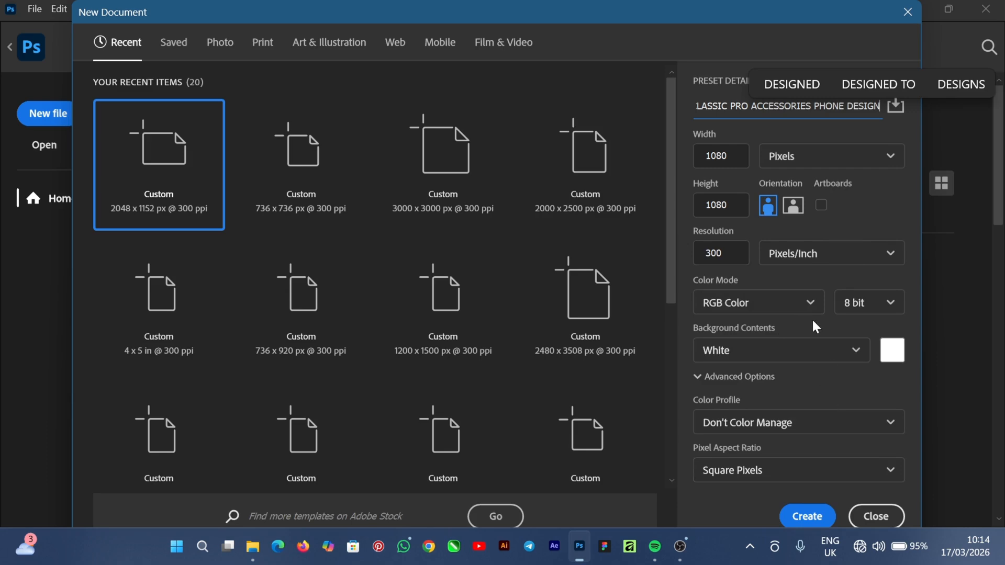
left_click(806, 517)
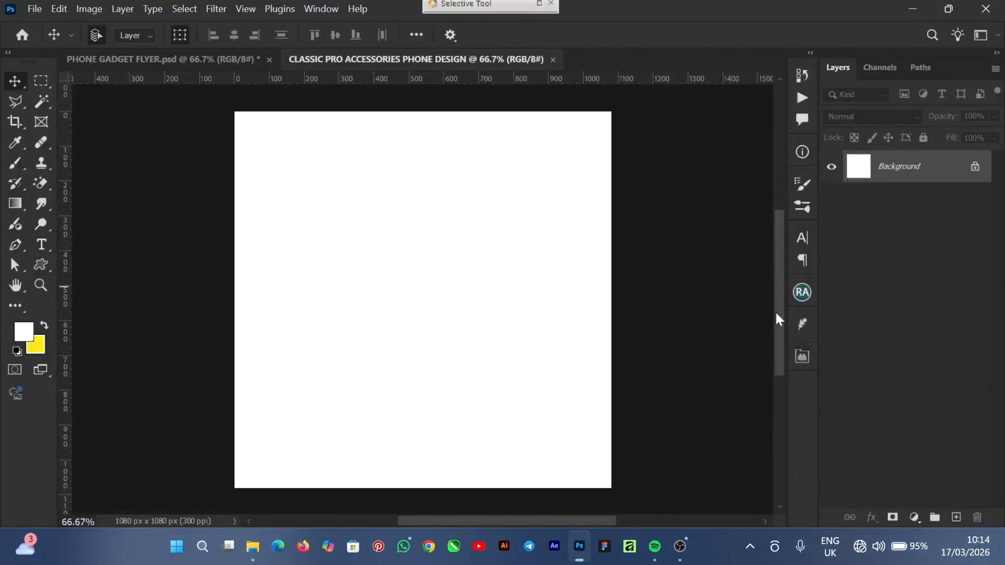
- Add a Solid Color fill layer in white (ffffff) above the background
mouse_move(776, 314)
left_mouse_down()
mouse_move(776, 288)
mouse_move(778, 314)
left_mouse_up()
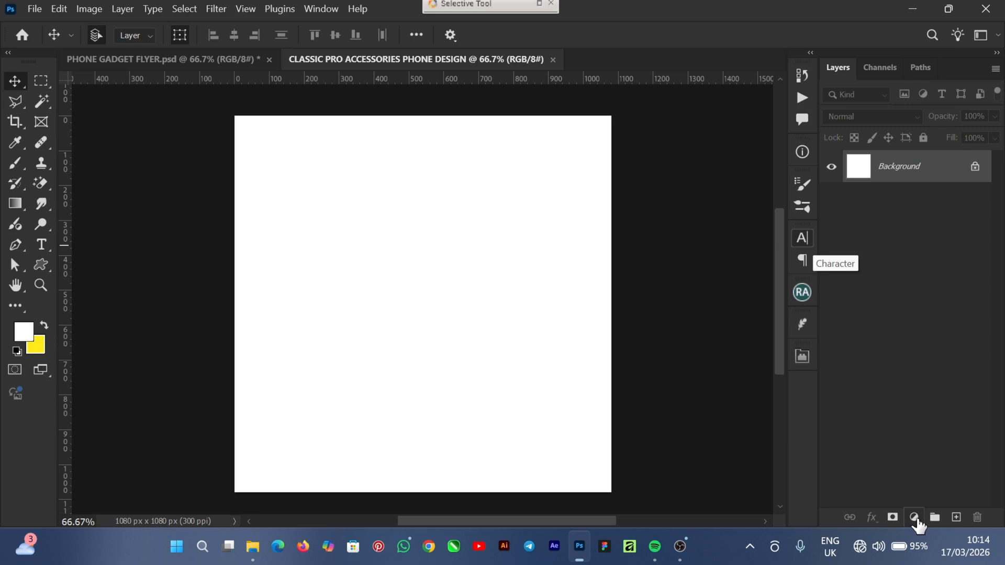
left_click(915, 517)
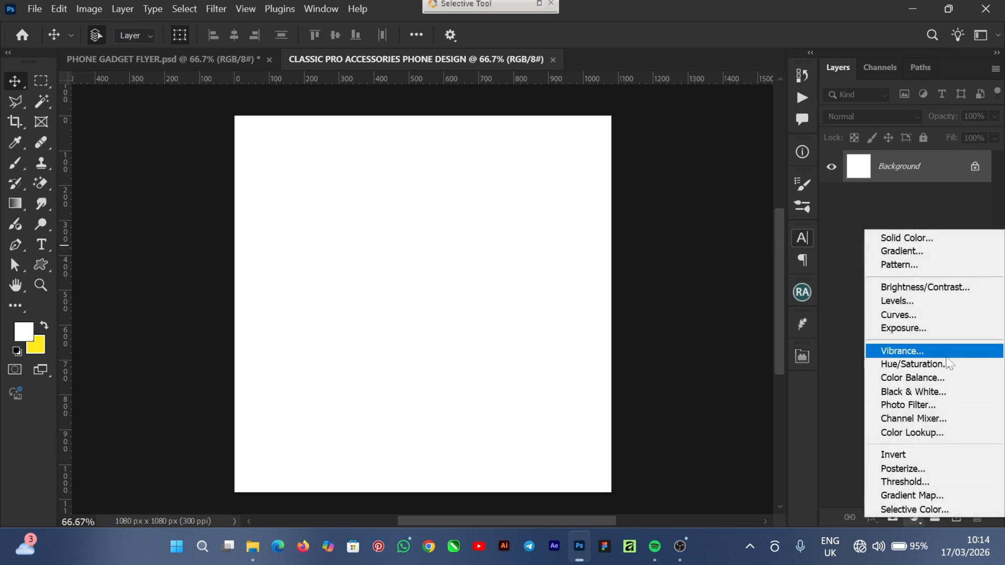
left_click(951, 239)
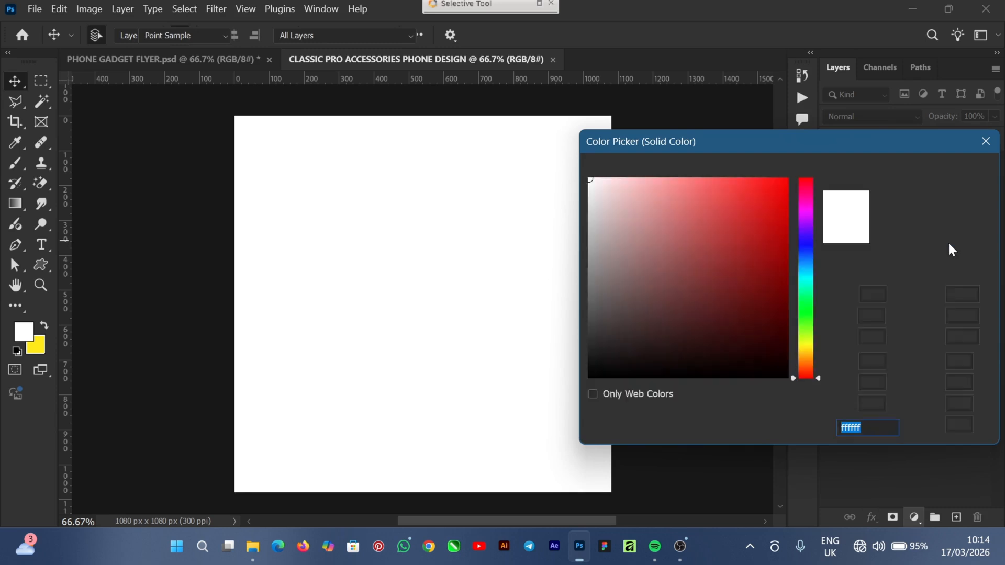
left_click(949, 179)
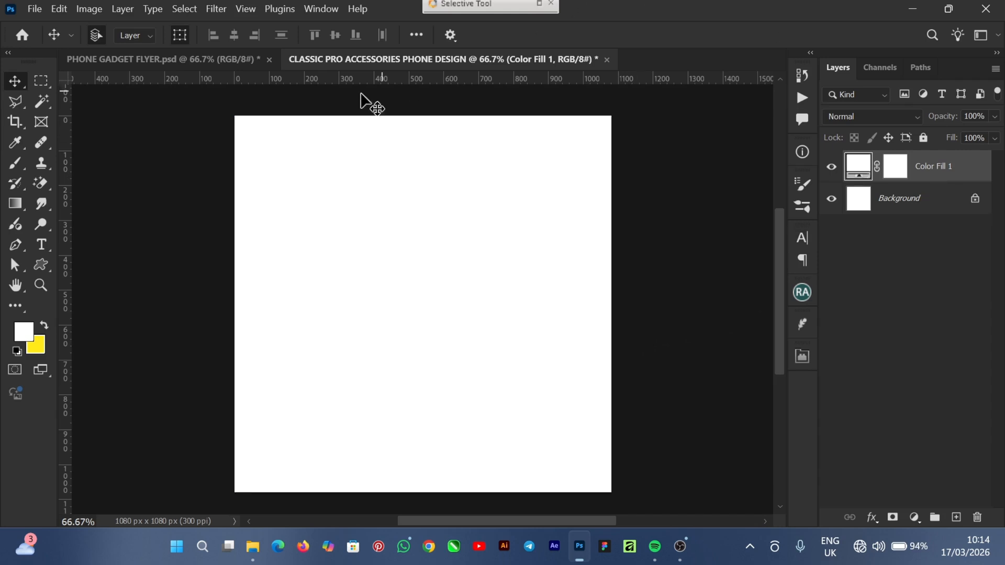
- Place the blue-purple curved stripes image from the CLASSIC GADGET PRO FILE folder in the canvas's upper right, at about X 826.5 px, Y 337 px
left_click(112, 62)
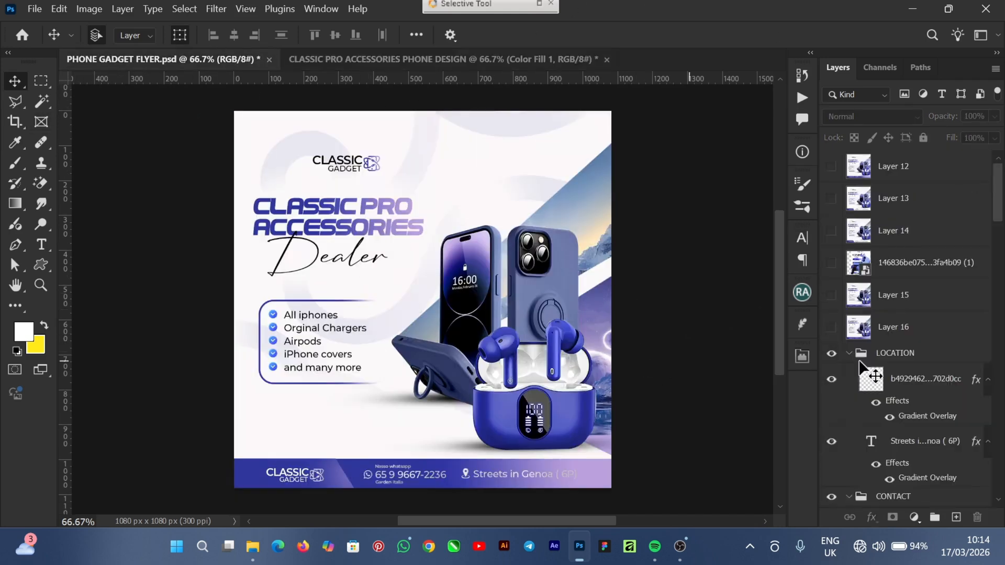
left_click_drag(1001, 194, 1002, 507)
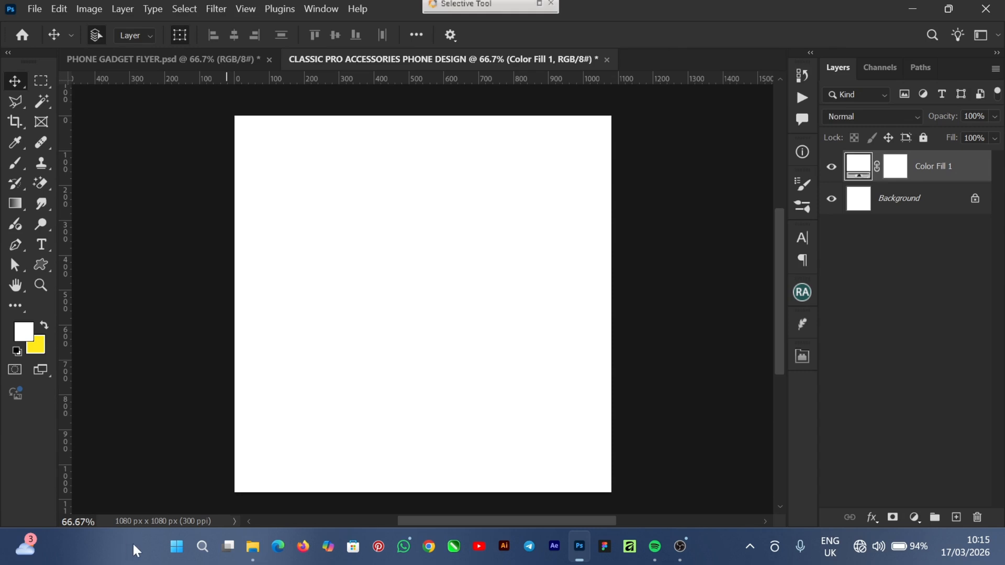
left_click(254, 548)
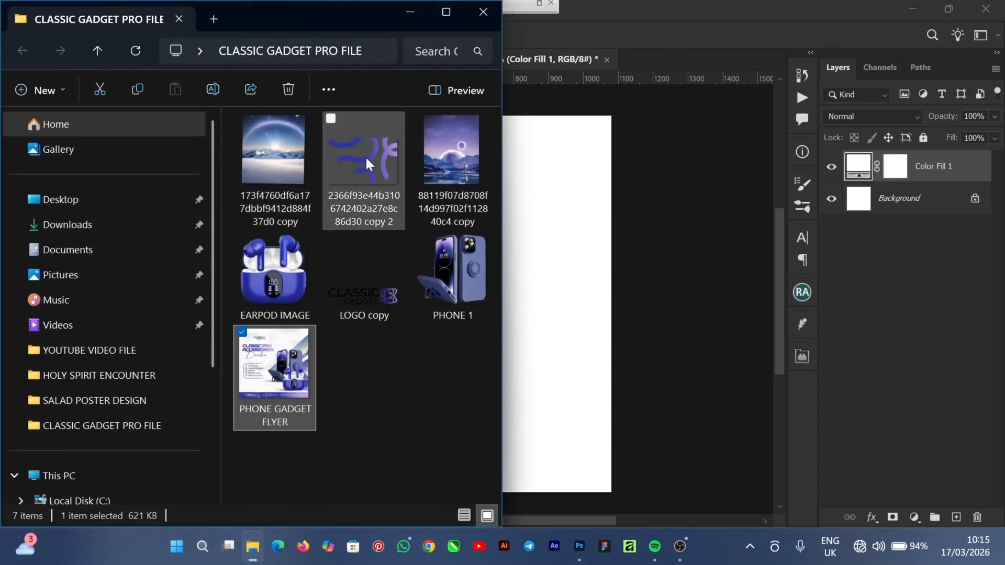
left_click_drag(369, 168, 644, 356)
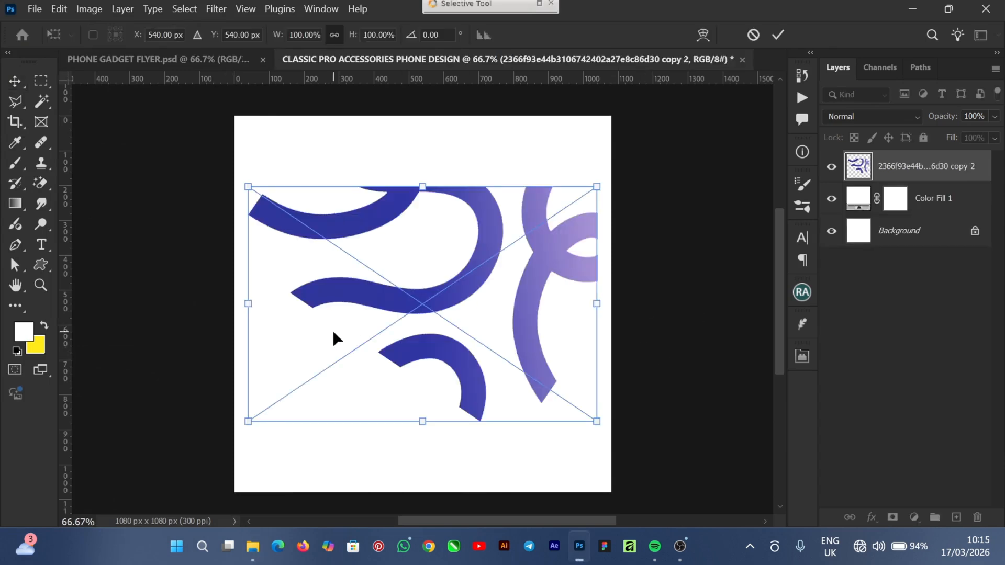
left_click_drag(431, 312, 351, 278)
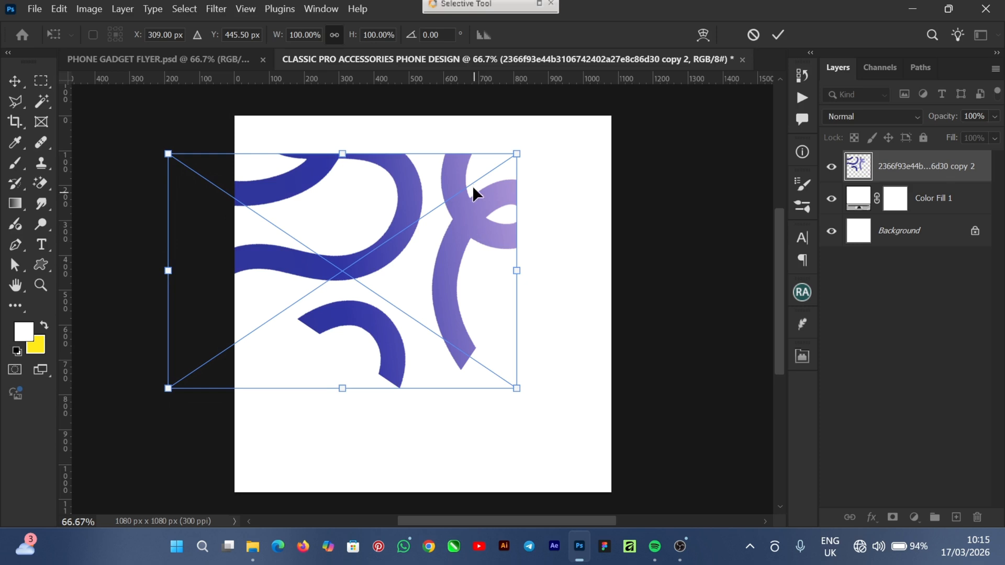
left_click_drag(439, 220, 569, 195)
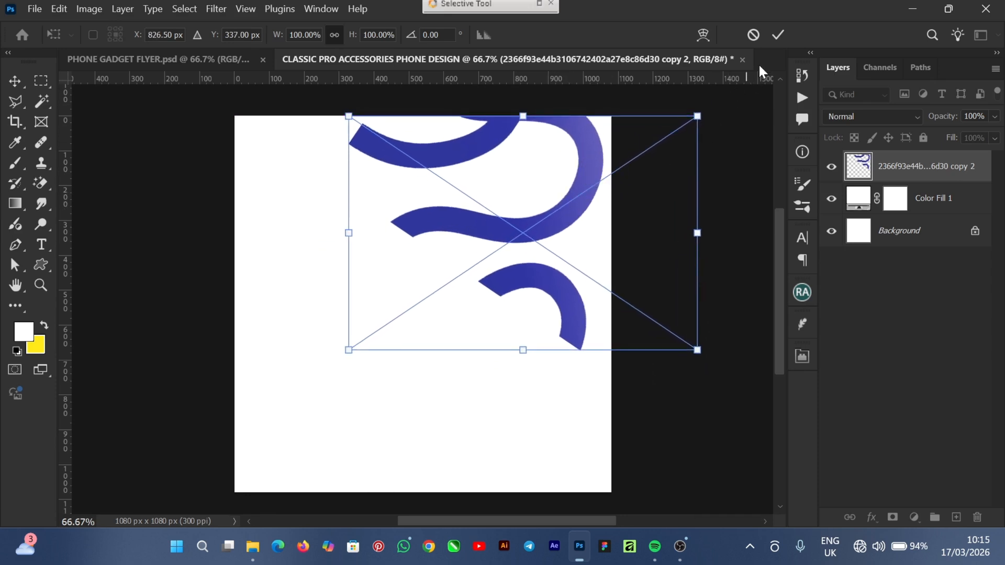
left_click(778, 34)
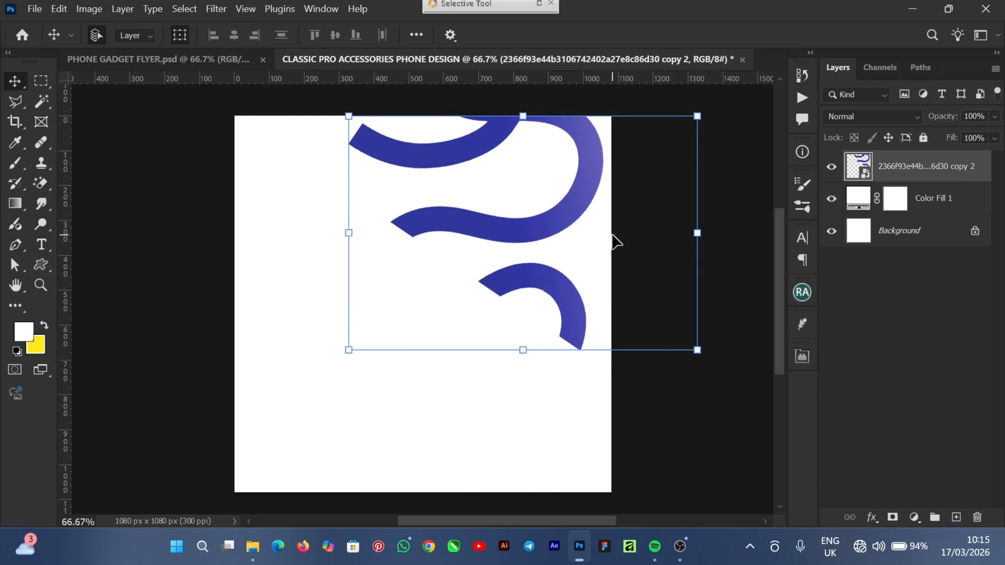
- Duplicate the curved stripes layer and start a free transform on the copy
key("ctrl+j")
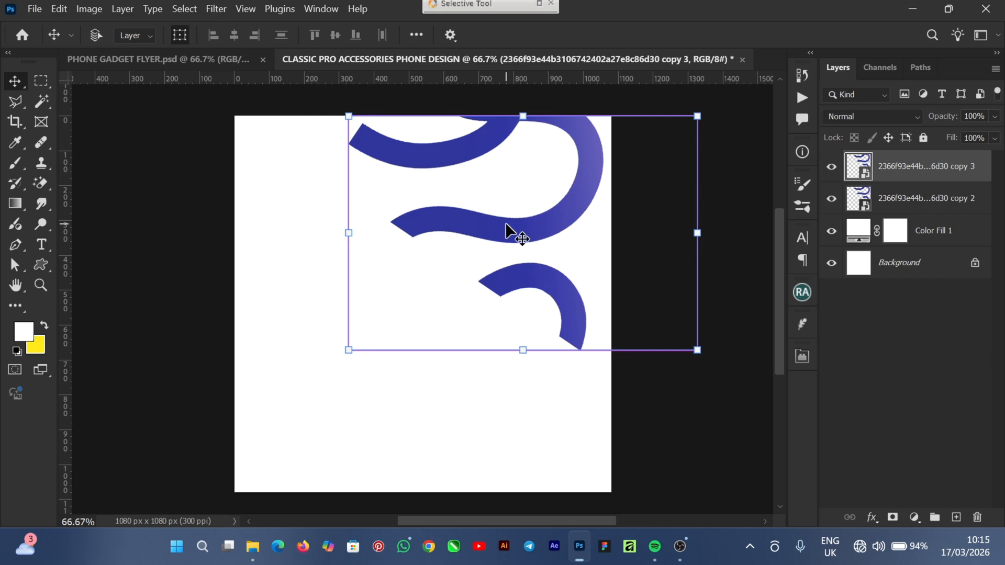
key("ctrl+t")
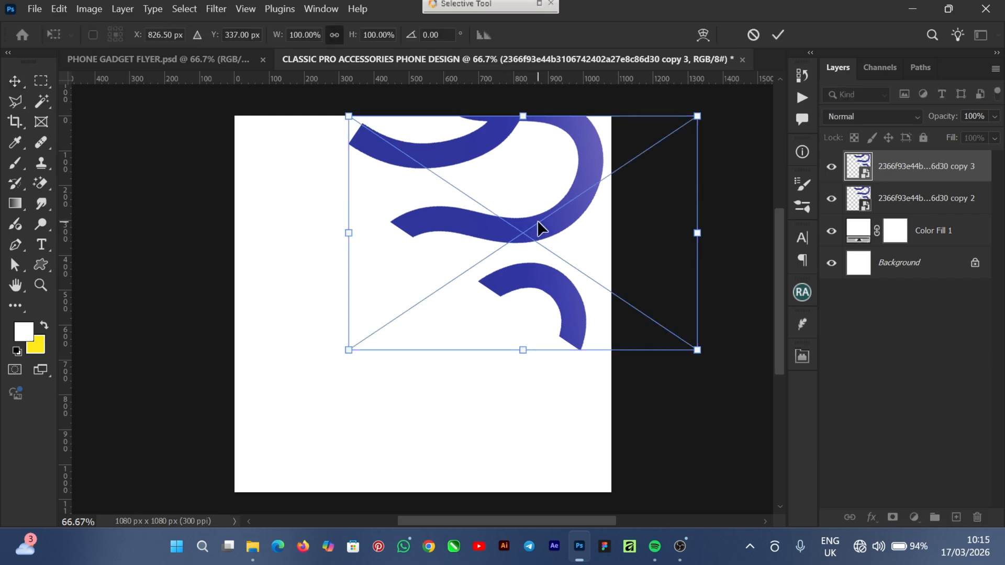
right_click(535, 240)
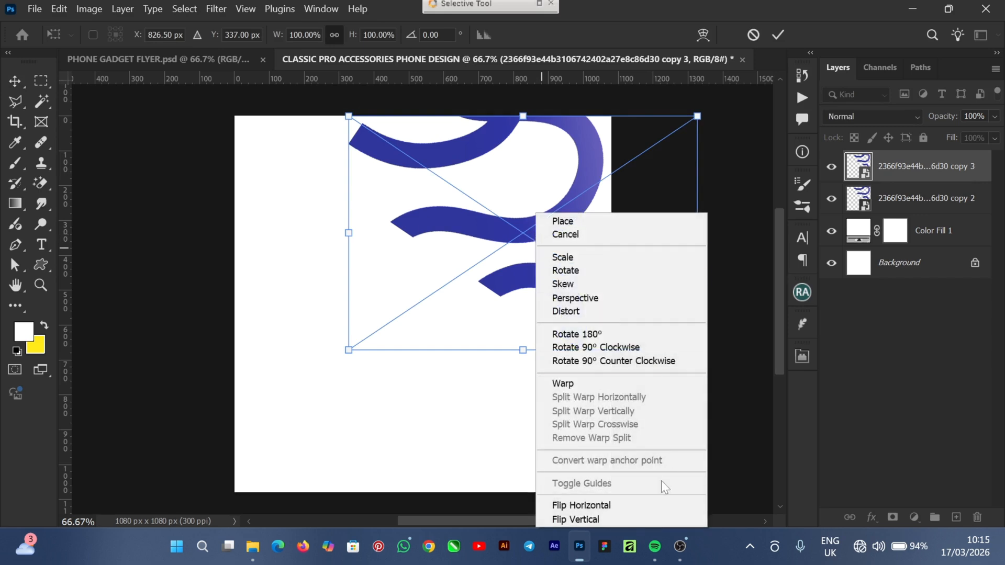
left_click(602, 506)
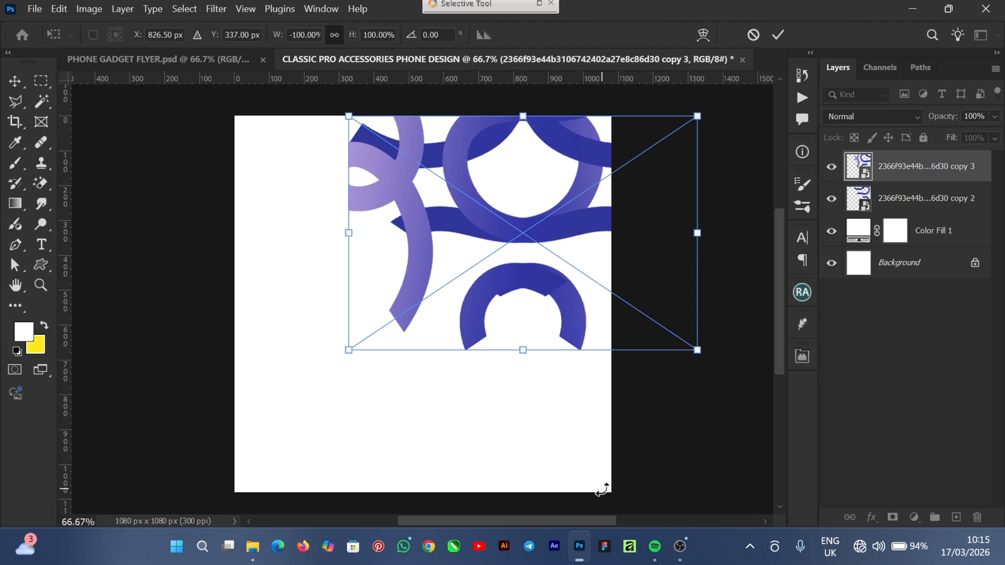
key("ctrl+z")
- Rotate the duplicated stripes 90° clockwise, flip them horizontally, and place them in the canvas's upper left at about X 326 px, Y 445 px
right_click(556, 220)
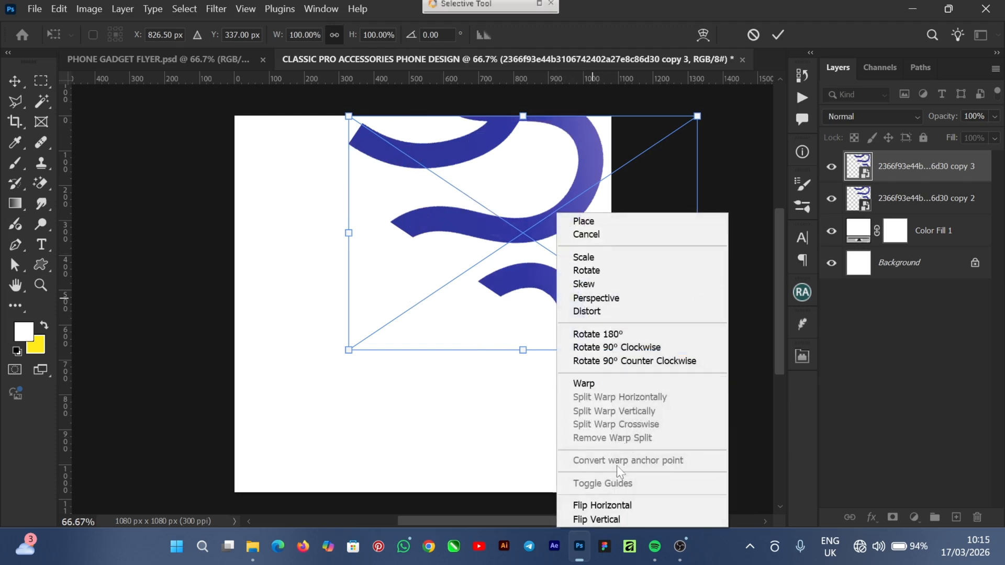
left_click(617, 348)
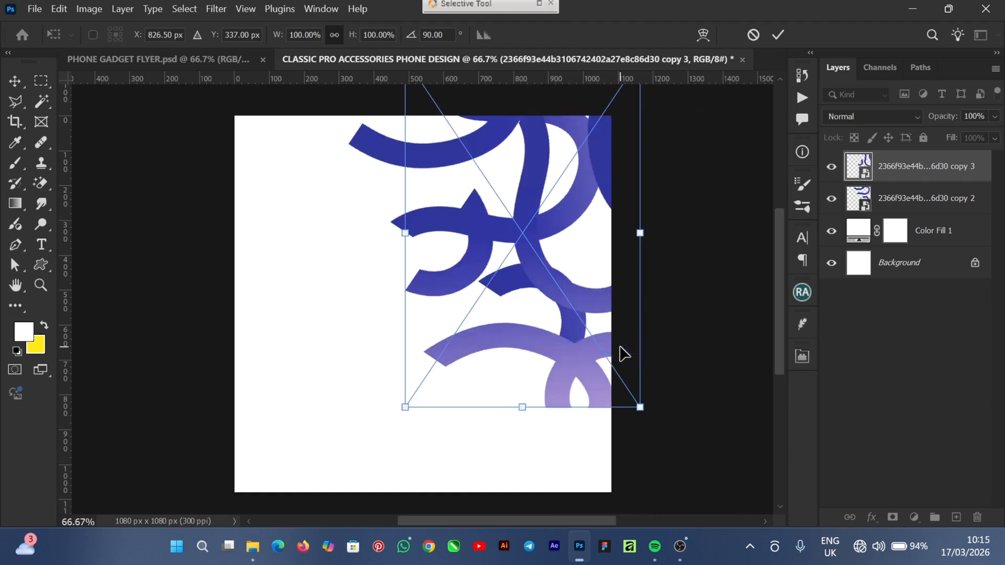
left_click_drag(544, 281, 391, 358)
right_click(392, 358)
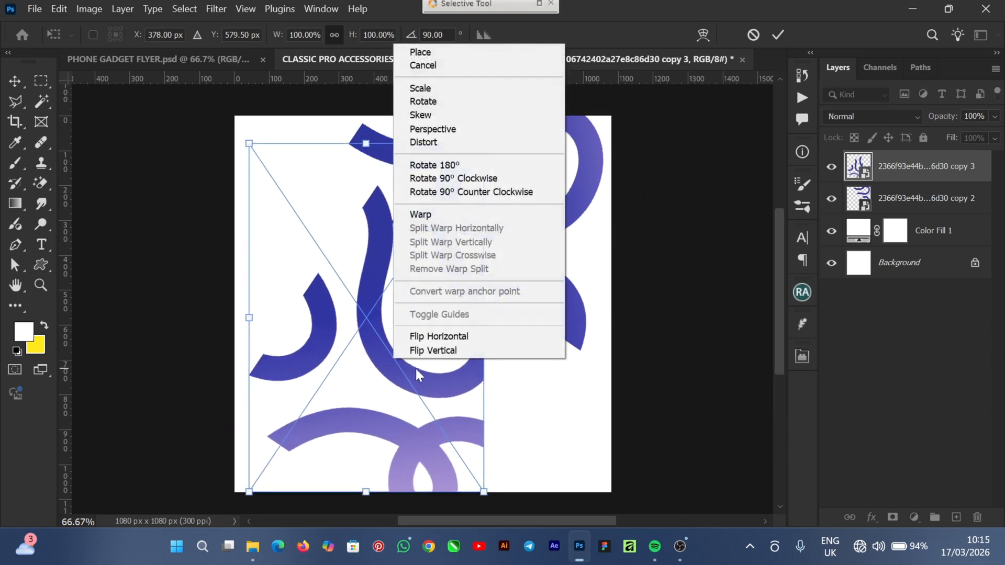
left_click(462, 339)
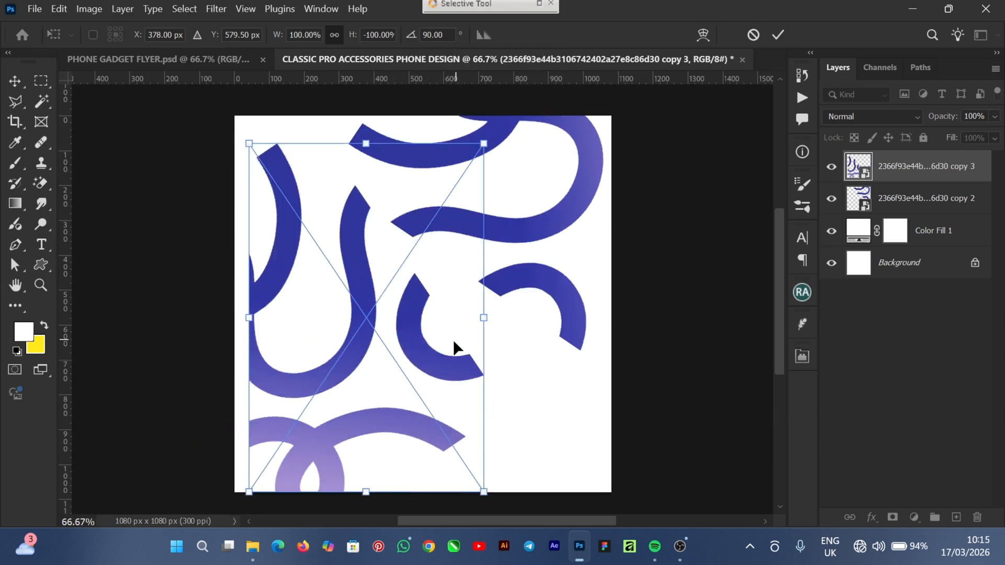
left_click_drag(369, 349, 348, 300)
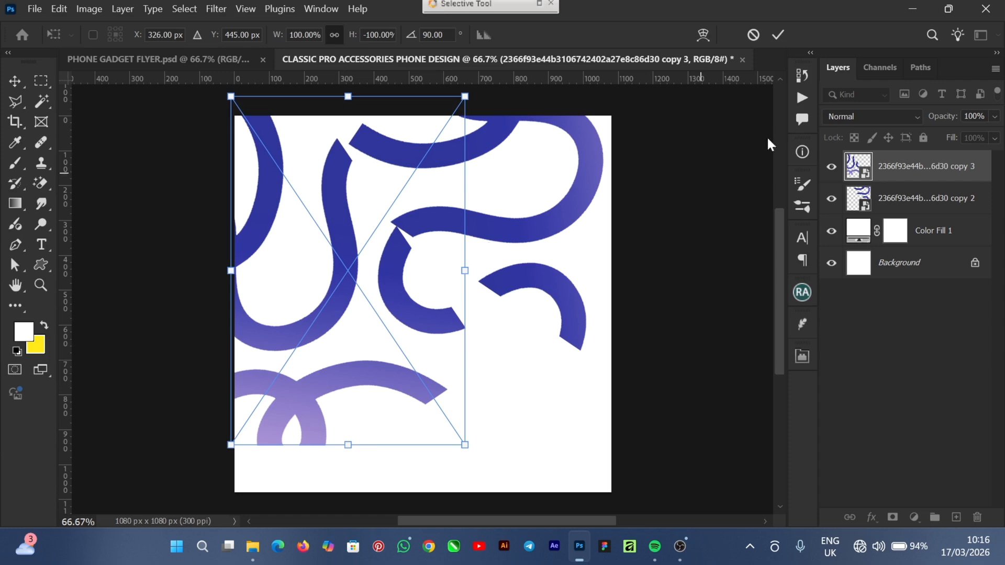
left_click(778, 34)
- Set the opacity of the original curved stripes layer in the canvas's upper right to 9%
left_click(532, 227)
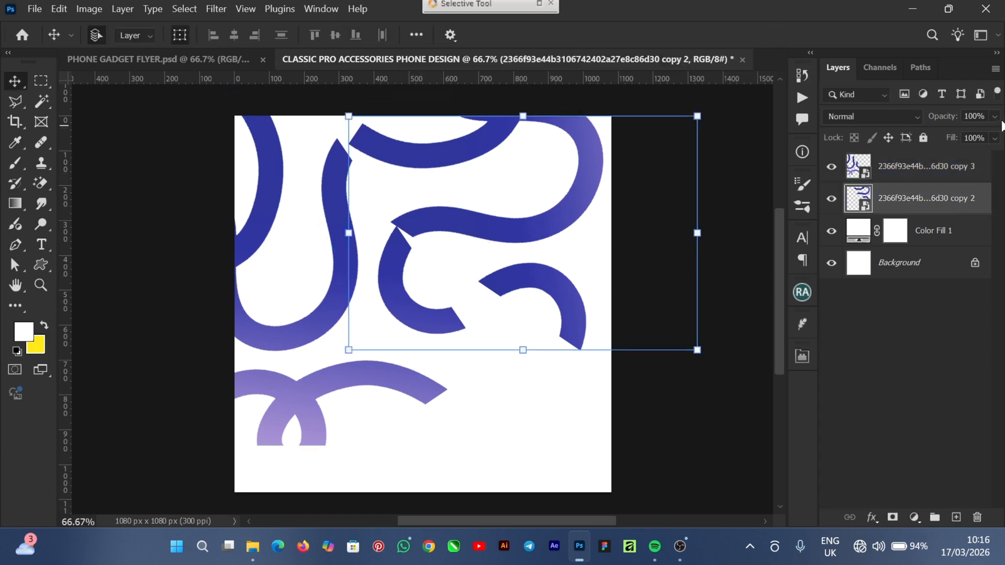
left_click(994, 117)
left_click_drag(945, 140, 925, 163)
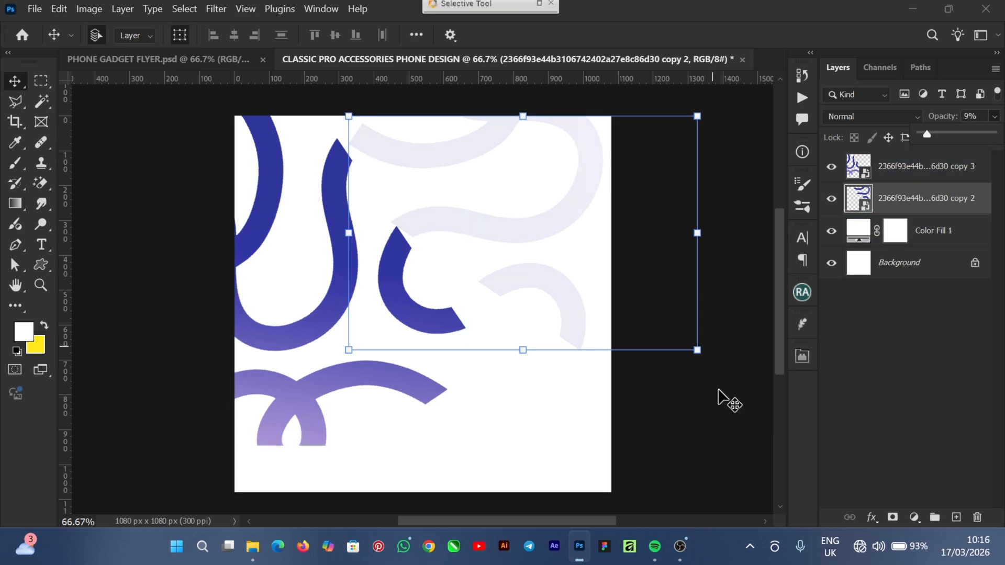
- Inspect the faint curved stripes layer in the reference document PHONE GADGET FLYER.psd and return to the new design
left_click(309, 324)
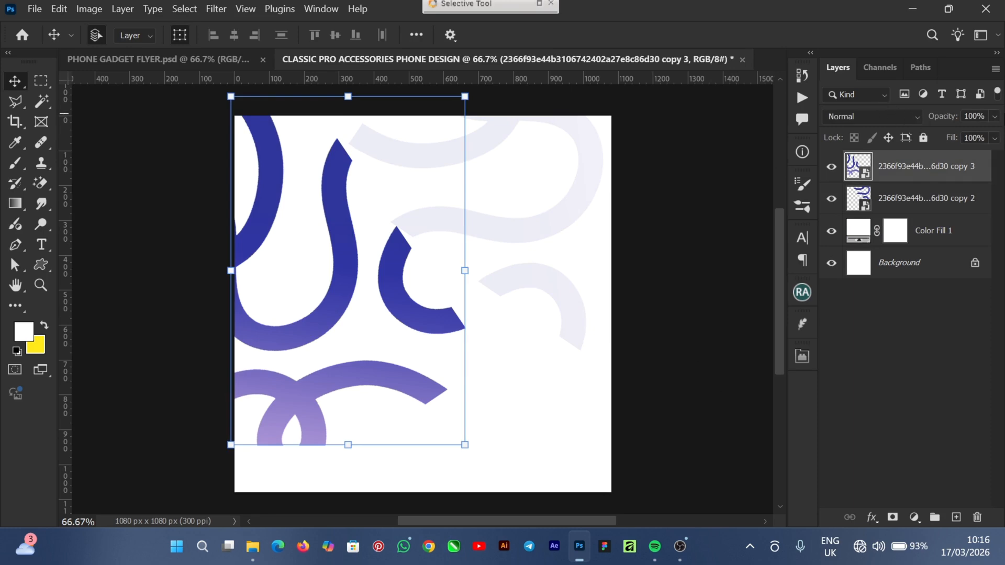
left_click(166, 57)
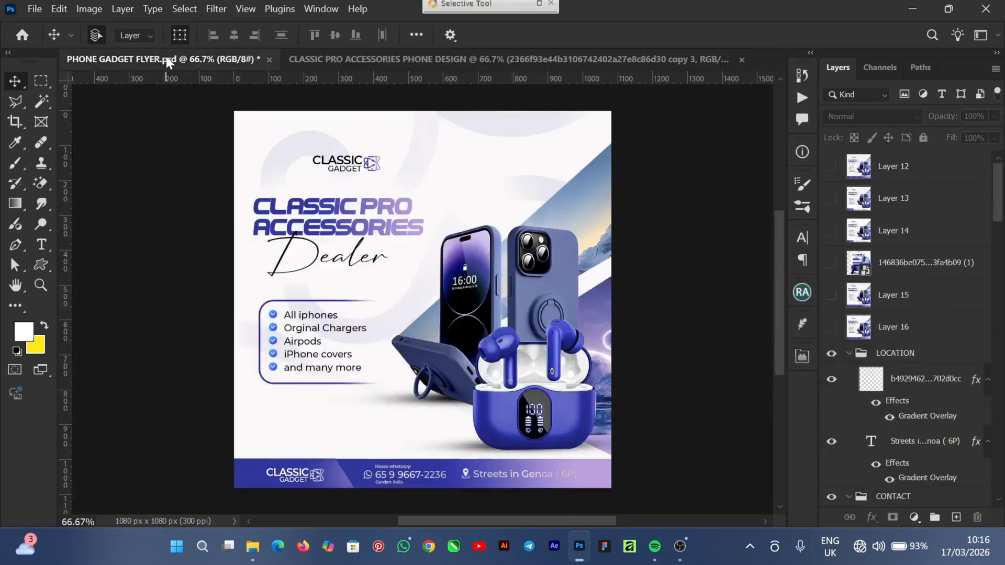
left_click(301, 144)
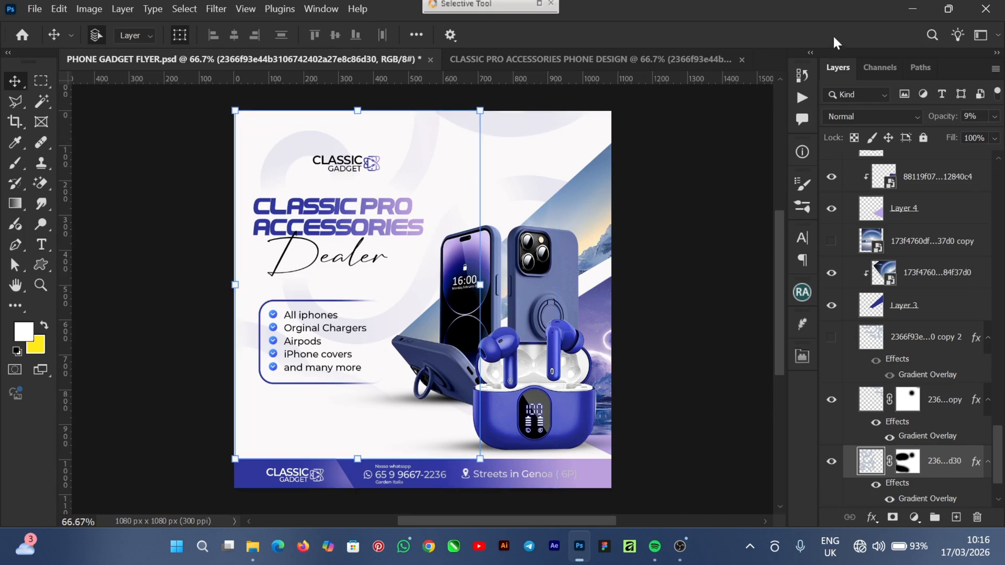
left_click(517, 53)
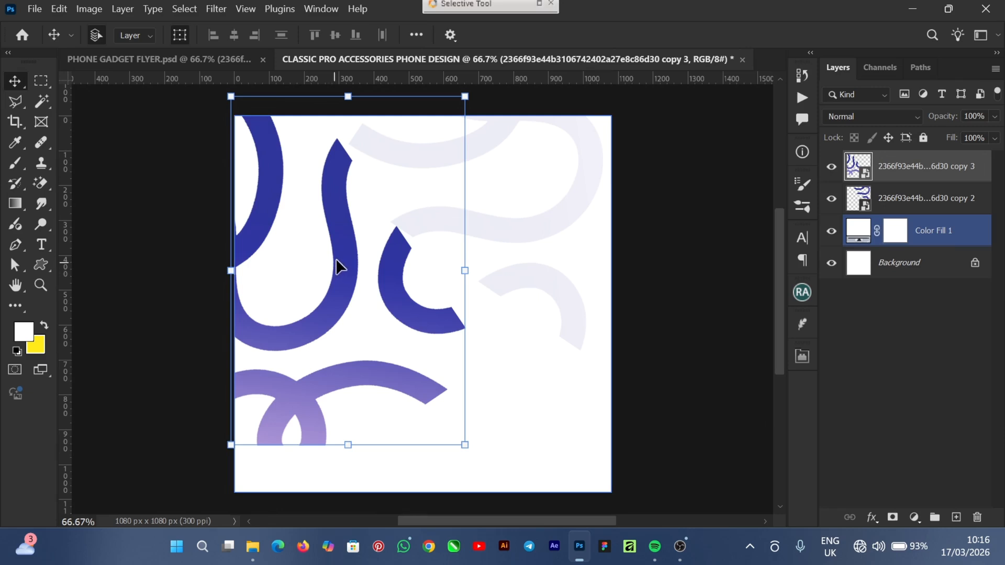
- Try rotating the stripes copy in the canvas's upper left by 180° and shifting it slightly
scroll(771, 284, "up", 2)
scroll(785, 246, "down", 2)
left_click_drag(230, 109, 418, 422)
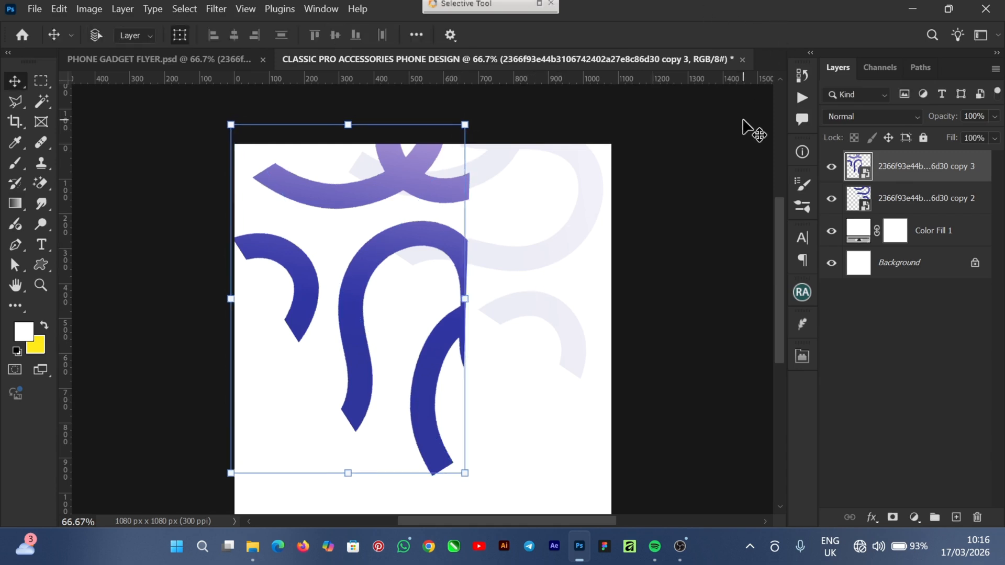
key("Return")
left_click_drag(340, 303, 344, 301)
left_click(696, 319)
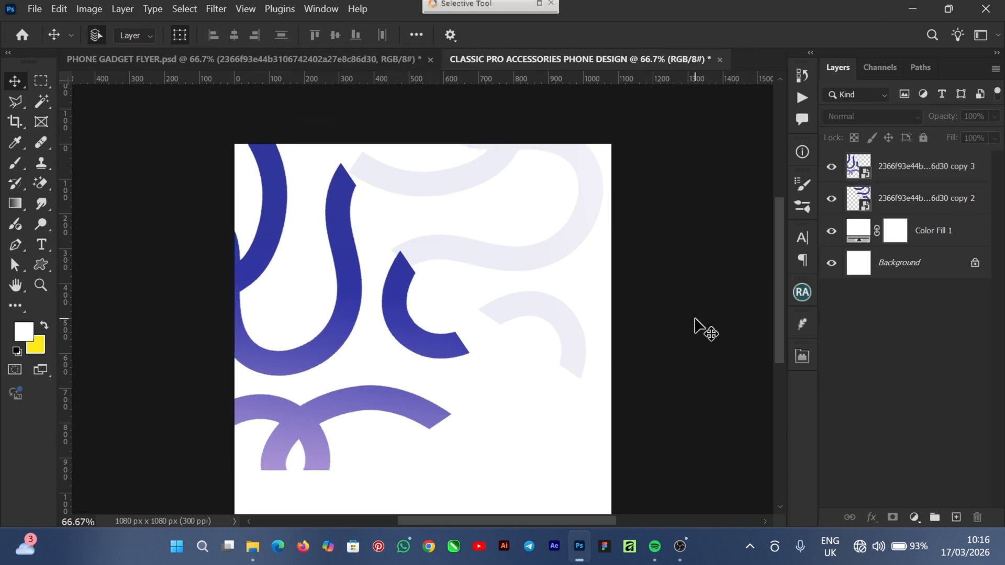
left_click(596, 294)
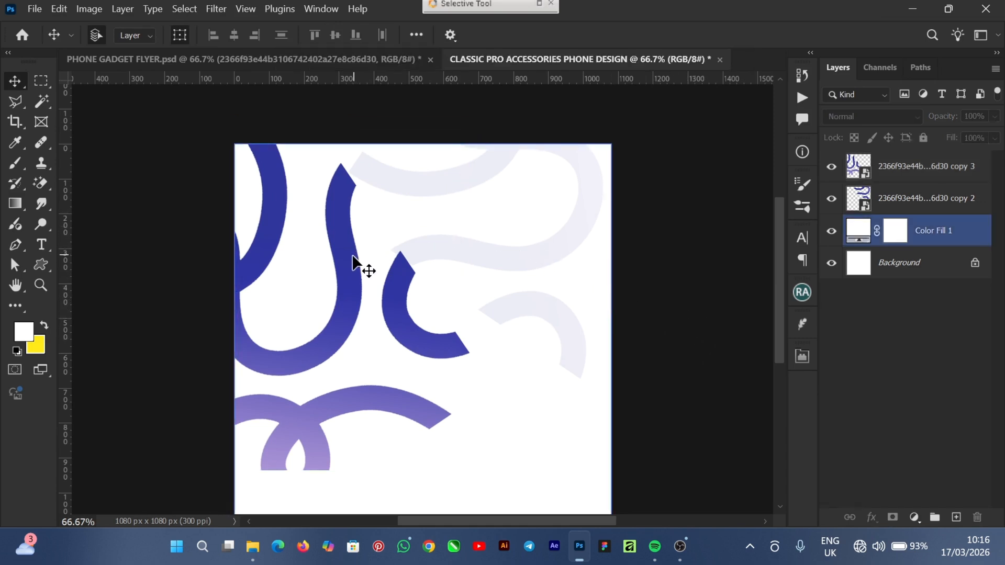
- Hide the rotated stripes copy and bring PHONE GADGET FLYER.psd's masked stripes layer into the new document's upper left at 100% opacity
left_click(366, 269)
left_click(832, 166)
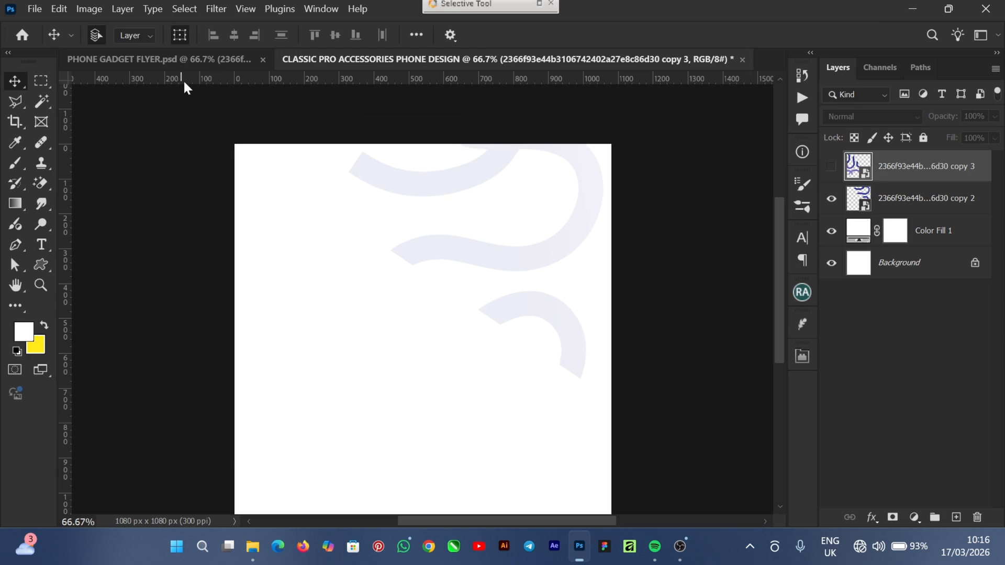
left_click(202, 65)
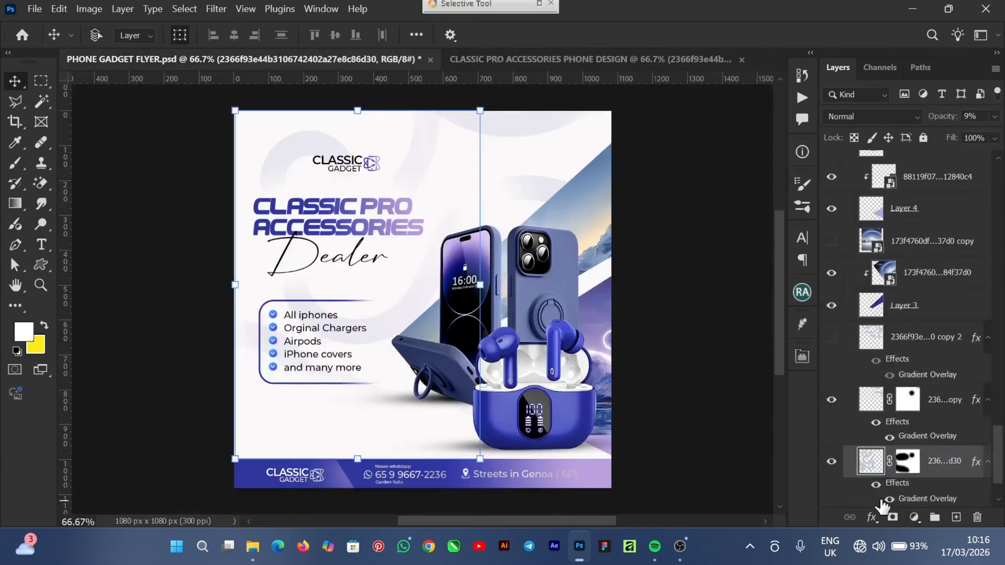
left_click(529, 58)
left_click_drag(515, 124, 473, 321)
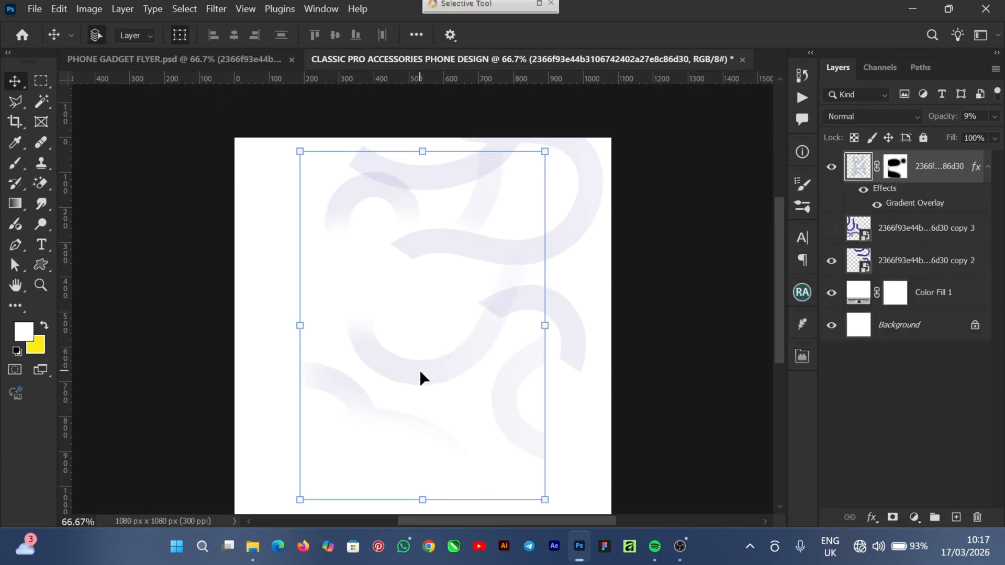
left_click(995, 118)
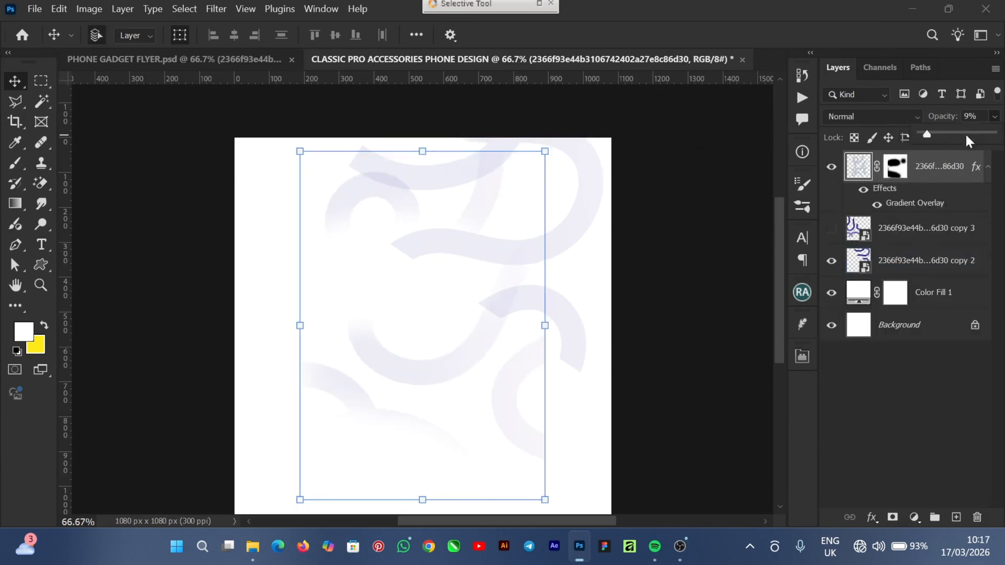
left_click_drag(471, 356, 388, 353)
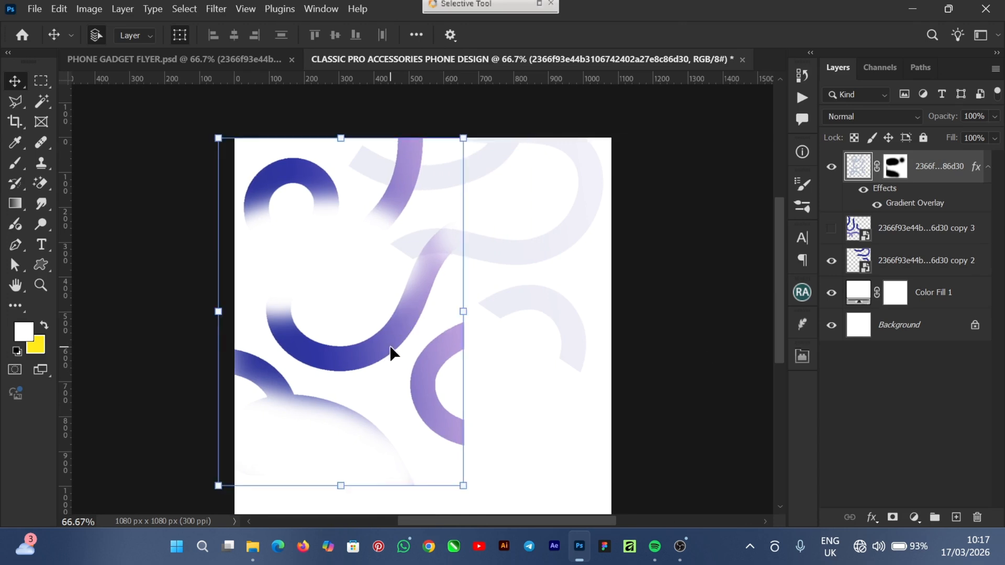
- Compare the imported and rotated stripes layers by toggling their visibility, leaving the rotated copy shown and the imported layer hidden
left_click(832, 167)
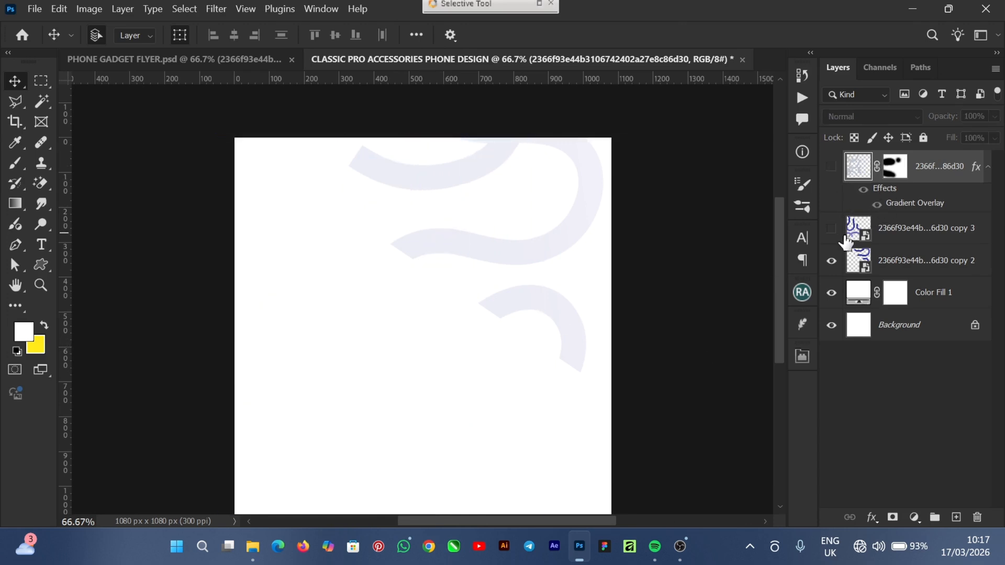
left_click(831, 231)
left_click(832, 232)
left_click(831, 231)
left_click(831, 231)
left_click(832, 169)
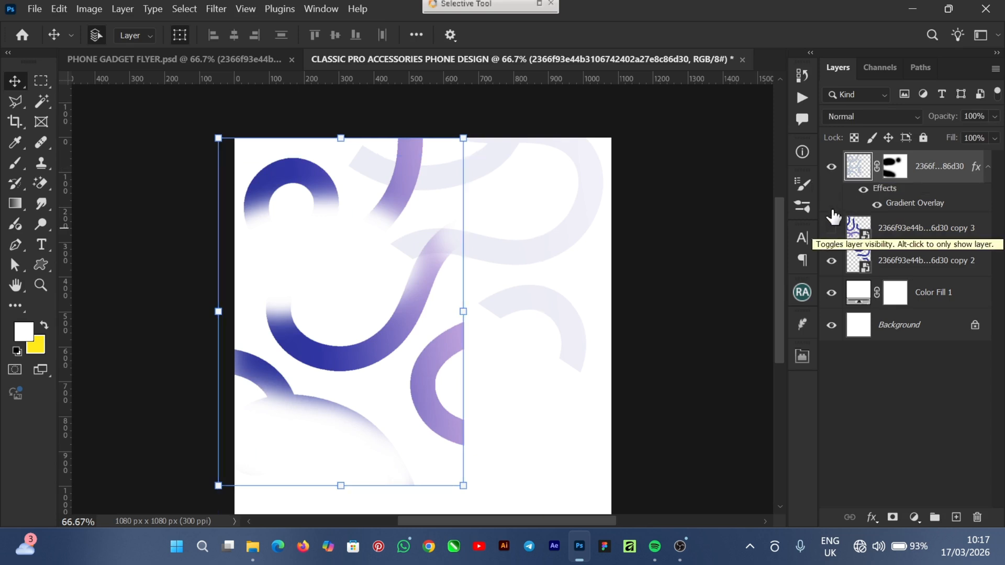
left_click(832, 229)
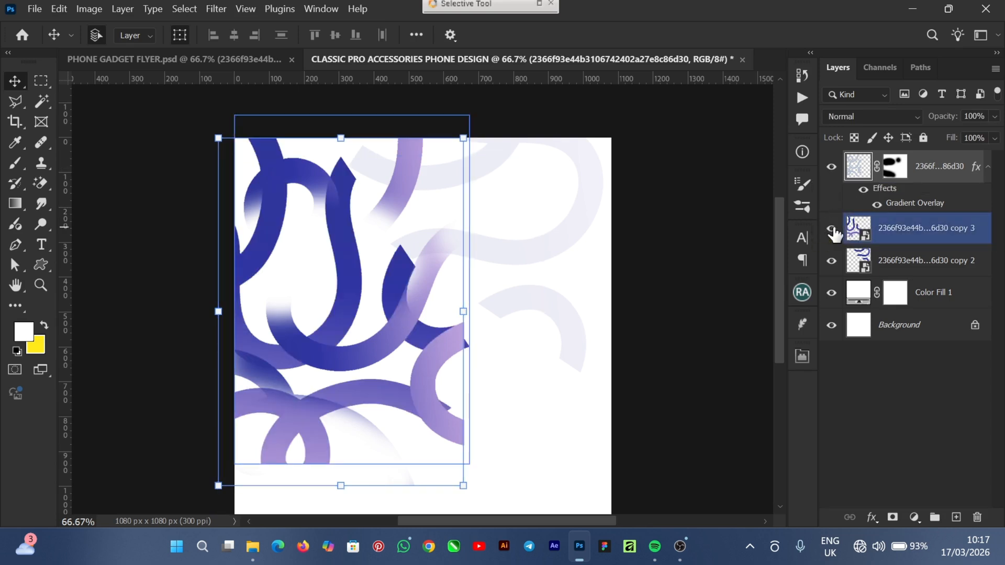
left_click(832, 166)
- Reposition the rotated stripes copy slightly past the canvas's upper-left corner, at about X 326 px, Y 452 px, keeping it upright
left_click_drag(398, 316, 396, 344)
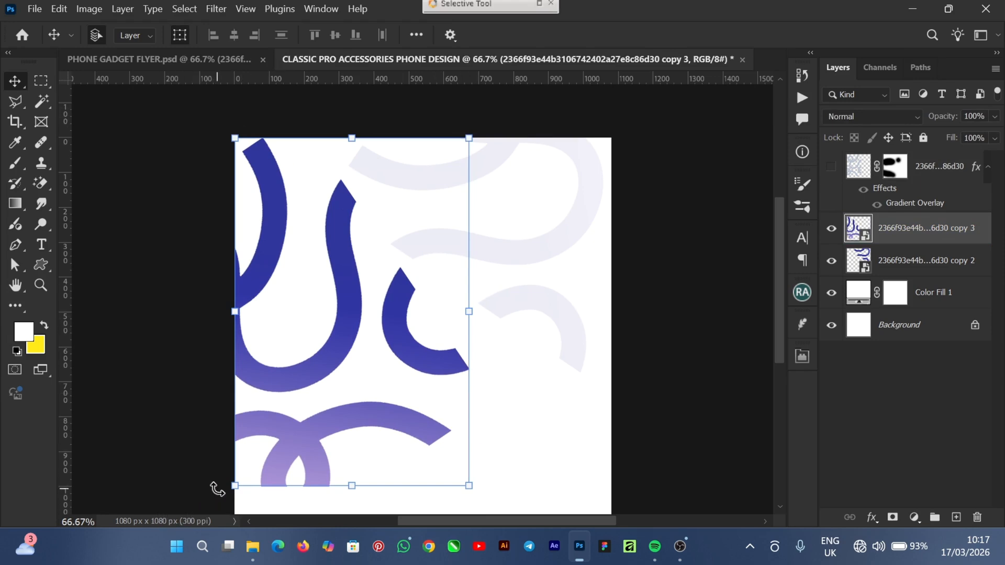
left_click_drag(309, 502, 230, 361)
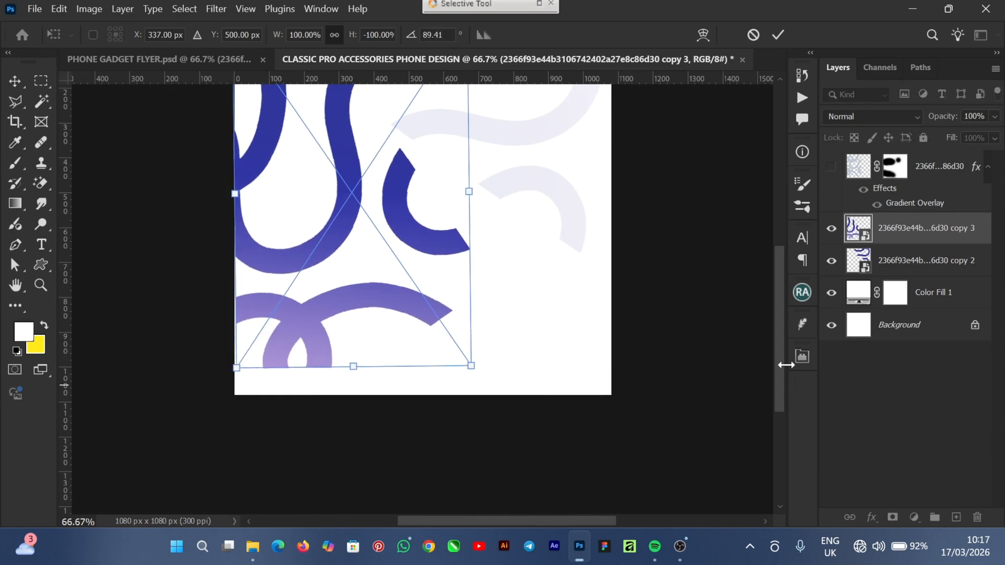
left_click_drag(784, 355, 779, 315)
mouse_move(351, 303)
left_mouse_down()
mouse_move(344, 277)
mouse_move(343, 288)
left_mouse_up()
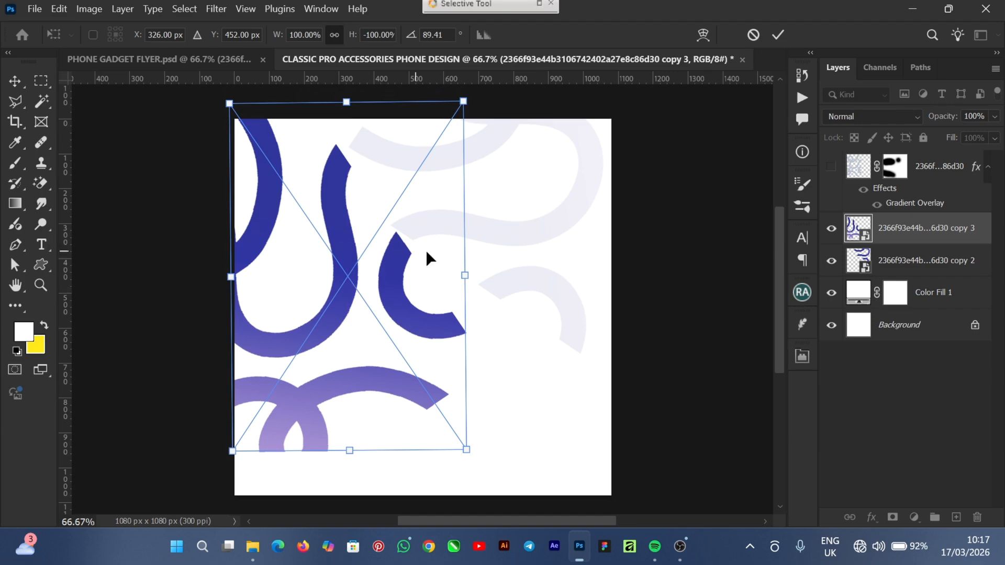
left_click_drag(499, 460, 493, 463)
left_click(780, 35)
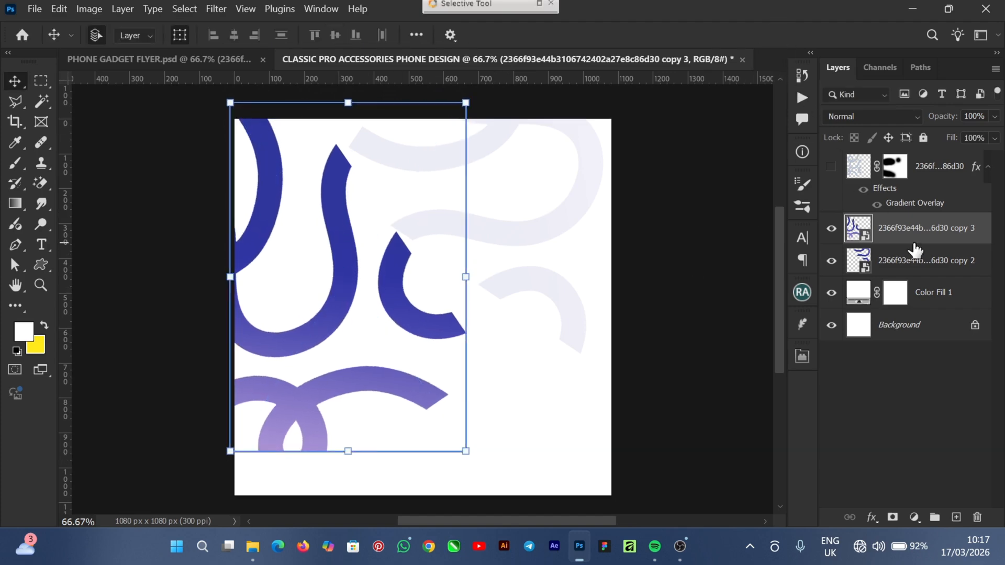
- Check the rotated stripes copy's smart object contents, and set the layer's opacity to 9%
double_click(859, 229)
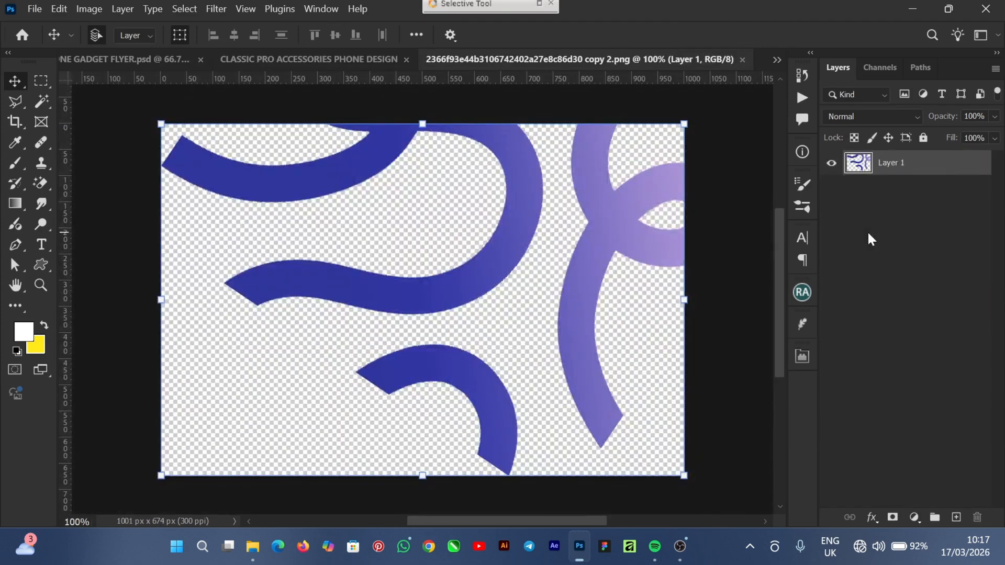
left_click(742, 59)
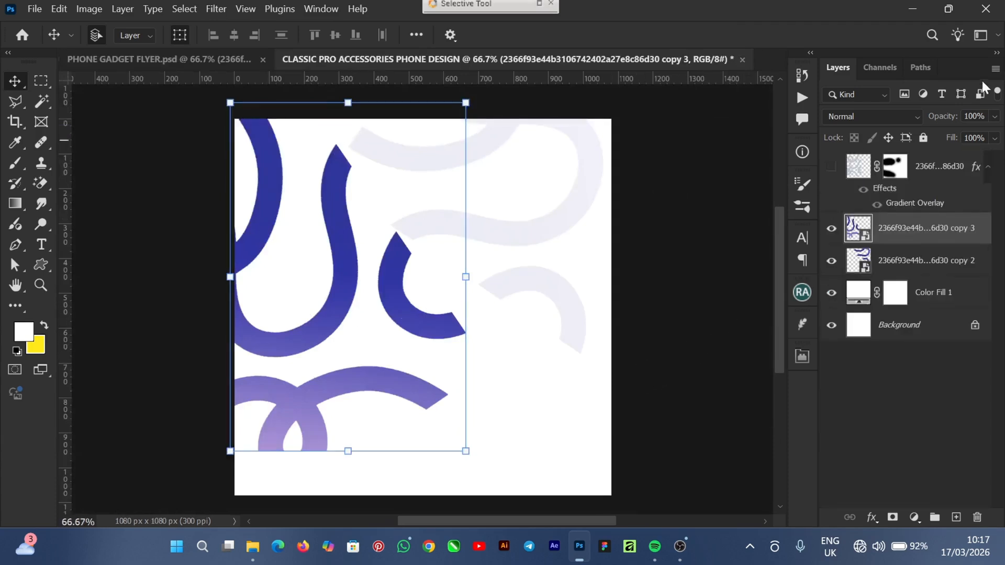
left_click(994, 118)
left_click_drag(940, 149, 928, 163)
left_click(703, 326)
- Add a layer mask to the rotated stripes copy and fade parts of its stripes with a soft 400 px black brush
left_click(904, 239)
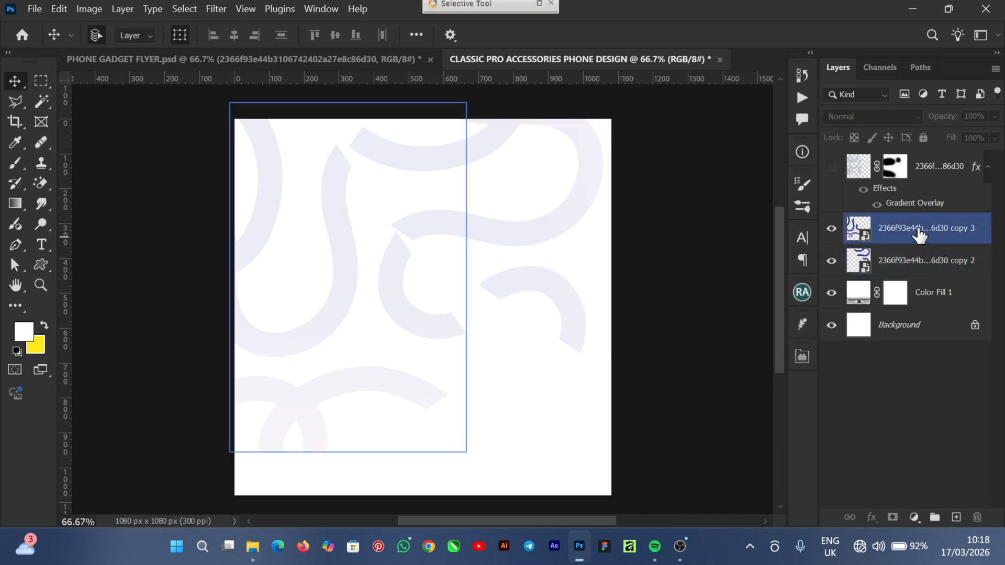
left_click(920, 228)
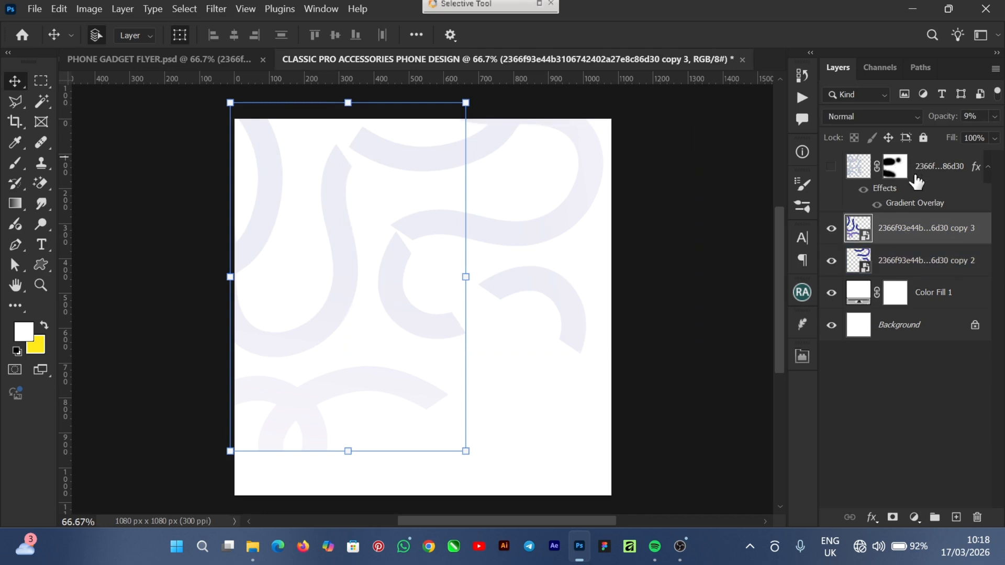
left_click(893, 519)
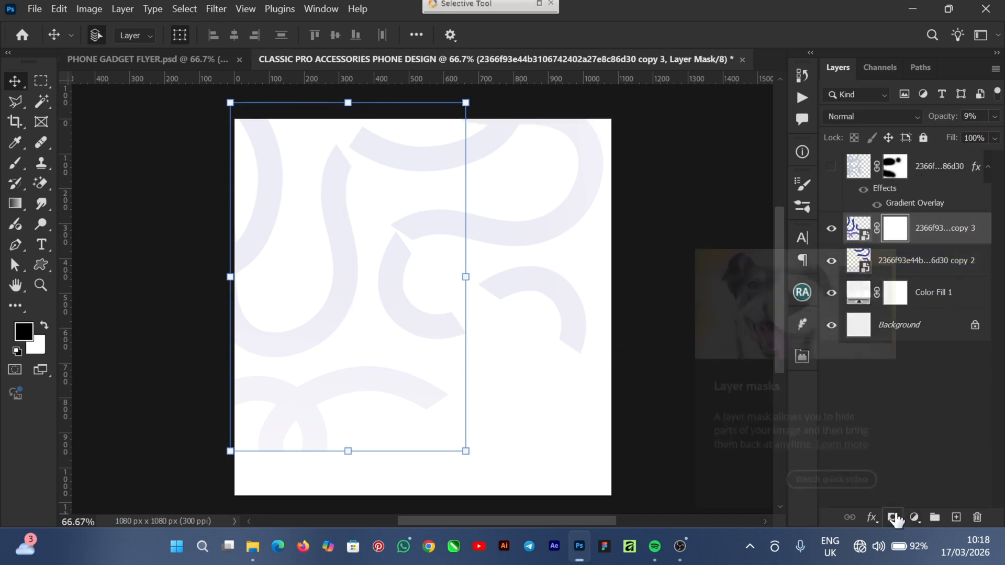
left_click(15, 165)
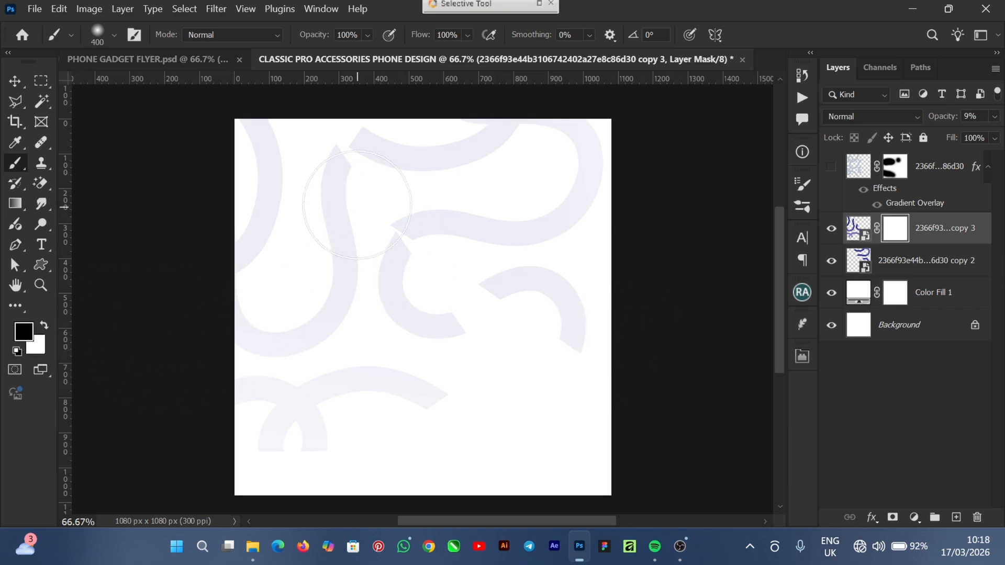
left_click_drag(339, 175, 335, 231)
mouse_move(390, 297)
left_mouse_down()
mouse_move(407, 359)
mouse_move(424, 367)
mouse_move(401, 394)
left_mouse_up()
left_click(219, 245)
left_click(244, 194)
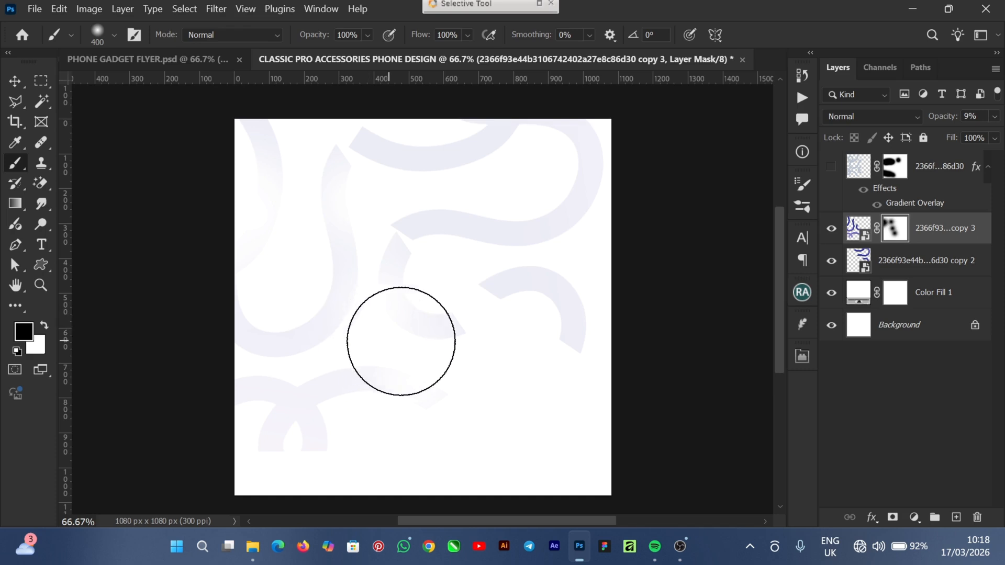
left_click(250, 332)
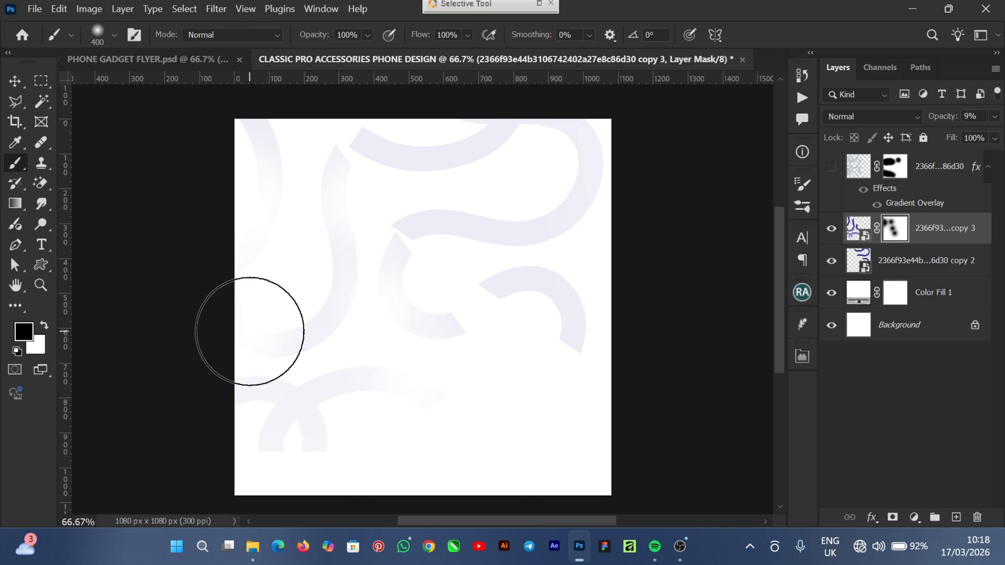
- Hide the masked rotated stripes copy and show the stripes layer imported from the reference flyer
left_click(832, 228)
left_click(832, 168)
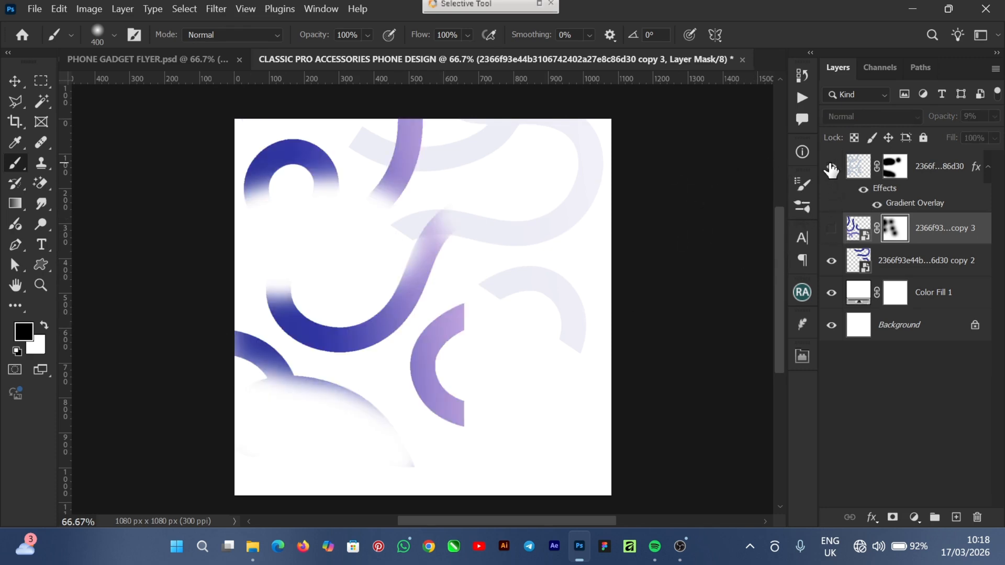
- Set the opacity of the topmost stripes layer, the one with the gradient overlay, to 9%
left_click(936, 177)
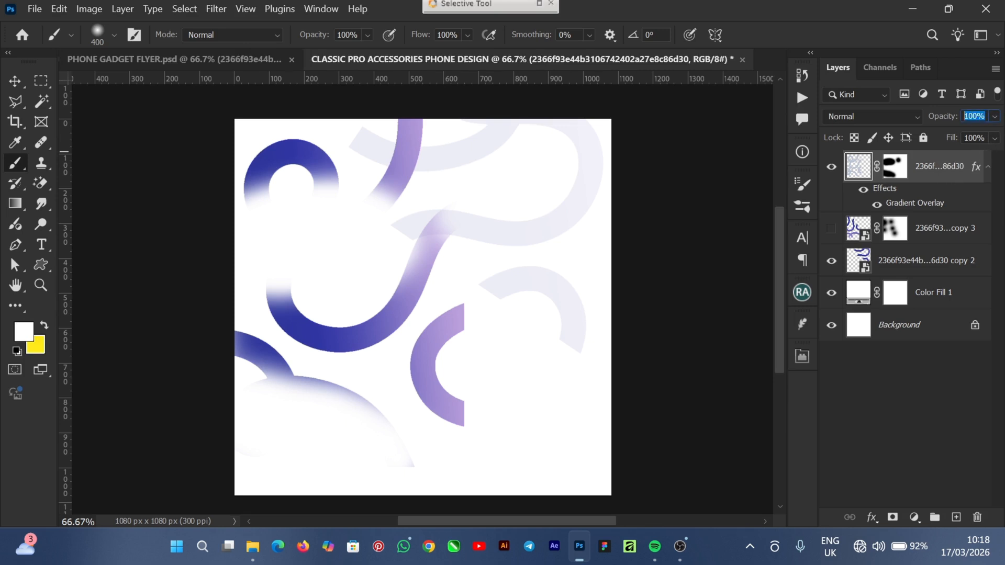
type("9")
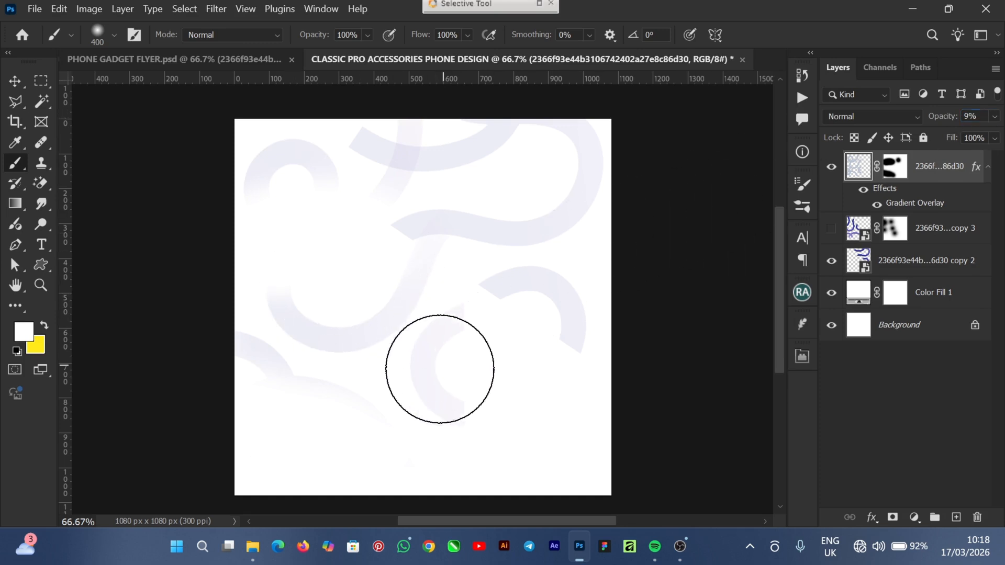
- Add a layer mask to stripes copy 2 and fade parts of its curves with a soft 400 px black brush
left_click(905, 268)
left_click(893, 518)
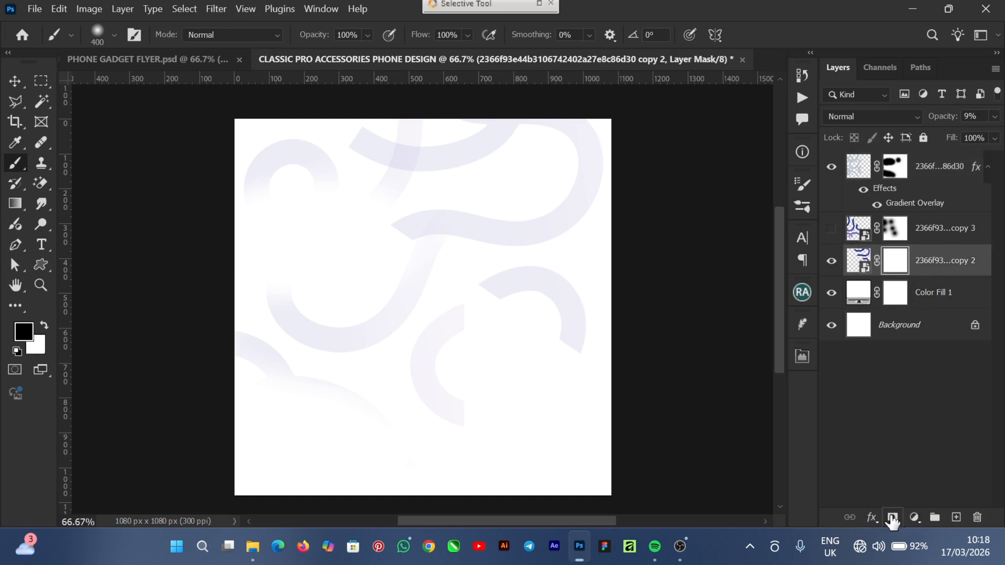
left_click(407, 167)
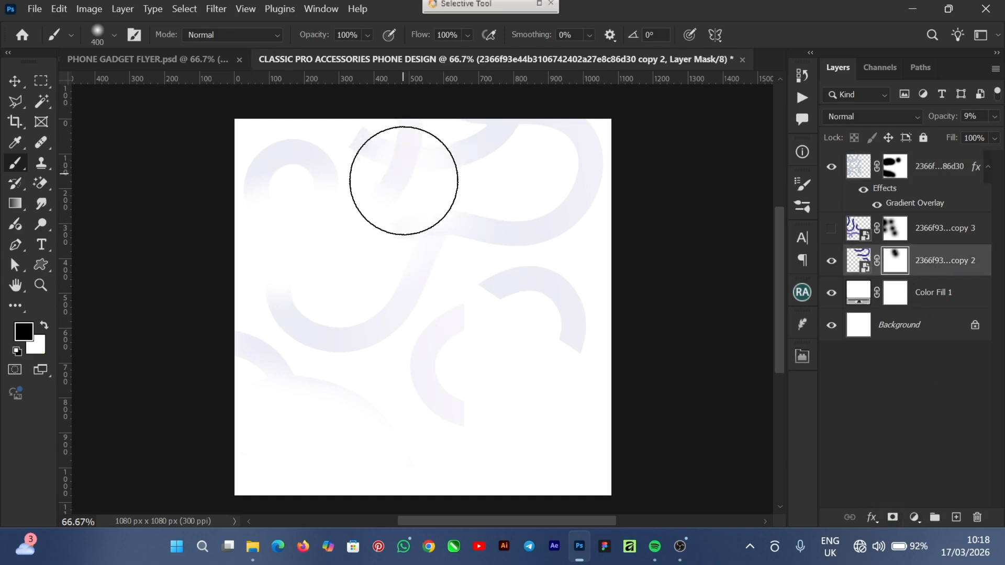
left_click(568, 379)
left_click(455, 391)
left_click(428, 223)
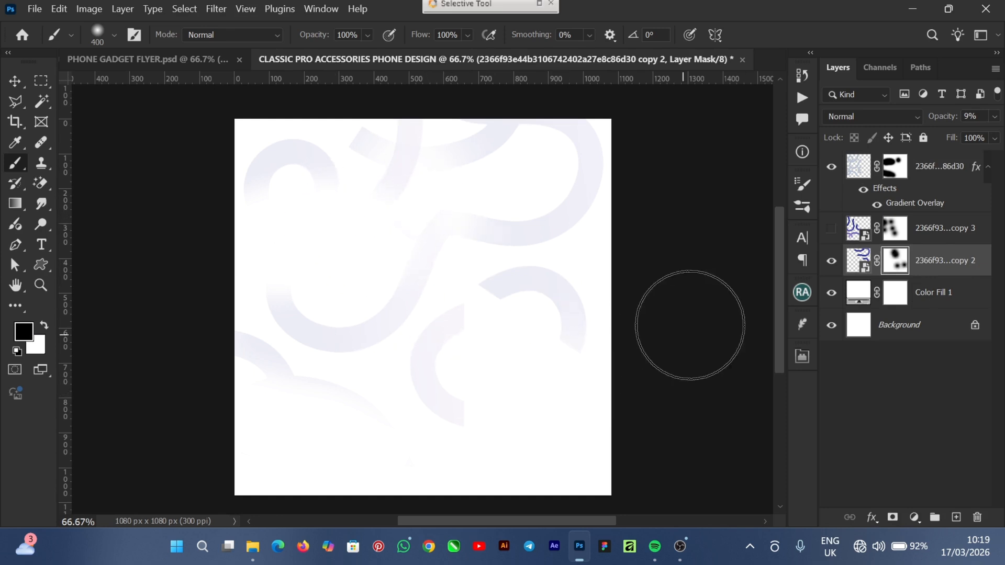
left_click(15, 80)
left_click(724, 410)
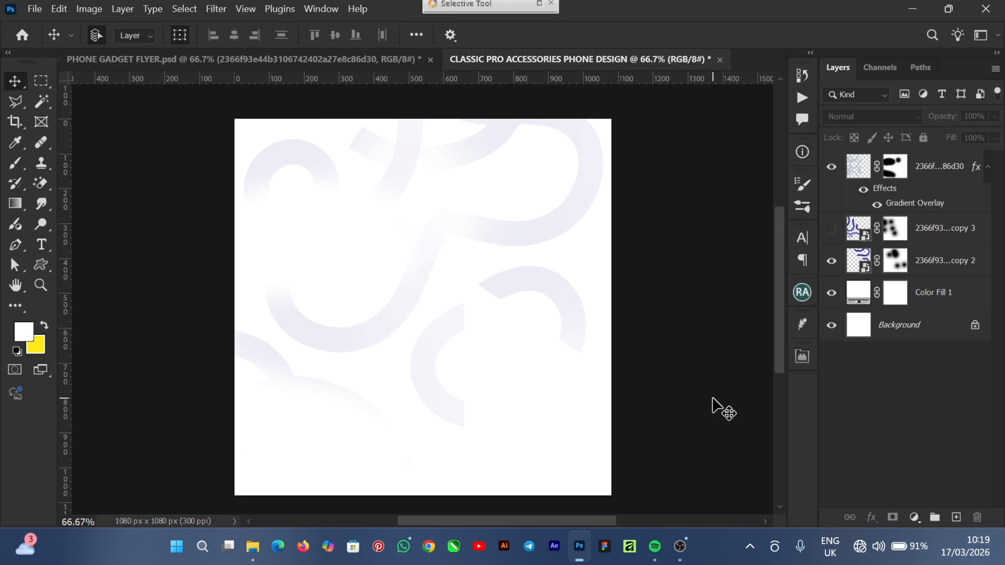
left_click(408, 419)
left_click(381, 333)
left_click(694, 329)
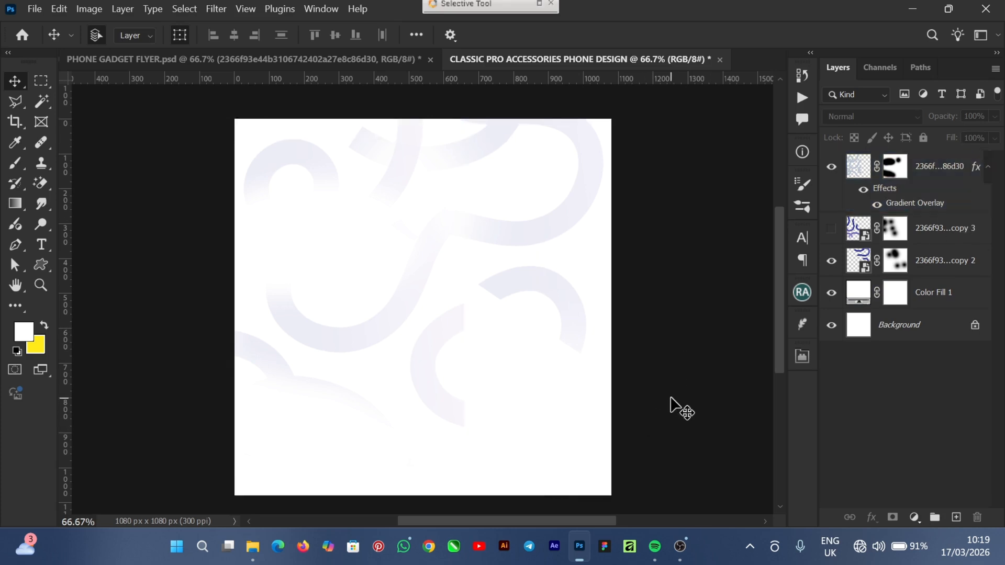
- Place the Classic Gadget logo file, LOGO copy, from File Explorer into the flyer document
left_click(254, 549)
left_click_drag(373, 293, 626, 361)
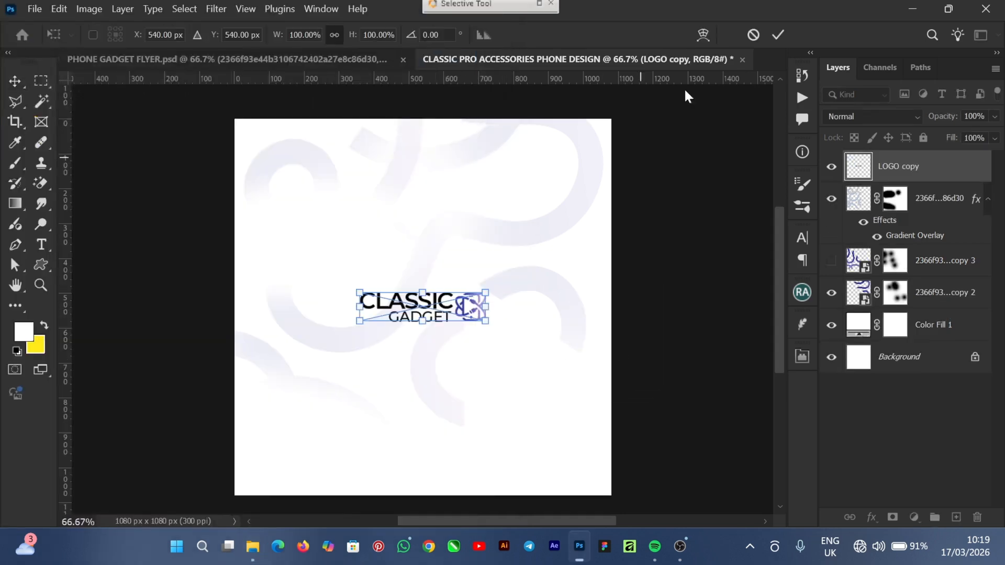
left_click(782, 29)
- Scale the logo to about 58.5% and position it in the canvas's upper-left area, at about X 399 px, Y 200 px
left_click_drag(449, 318, 399, 202)
left_click_drag(439, 171, 374, 200)
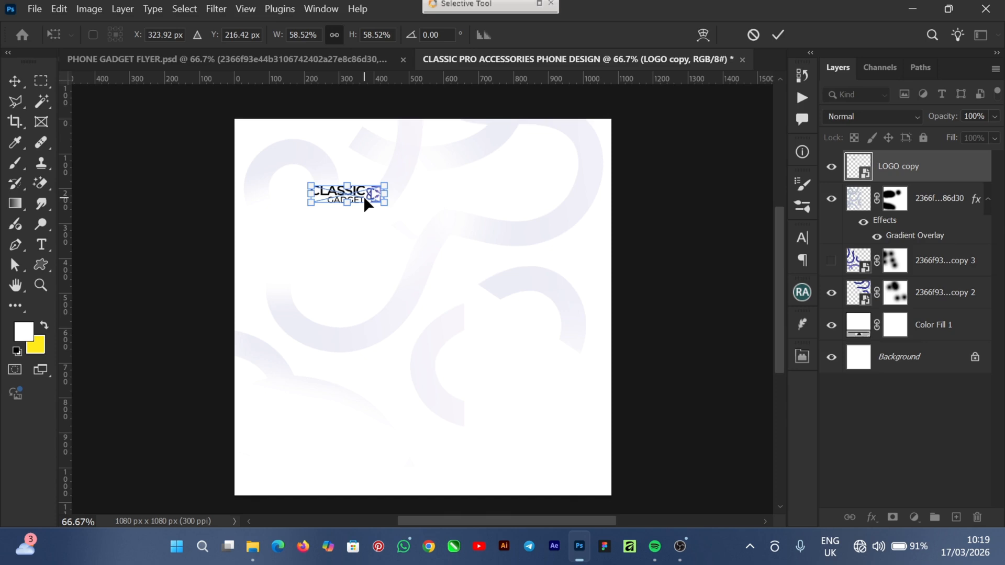
key("ctrl+plus")
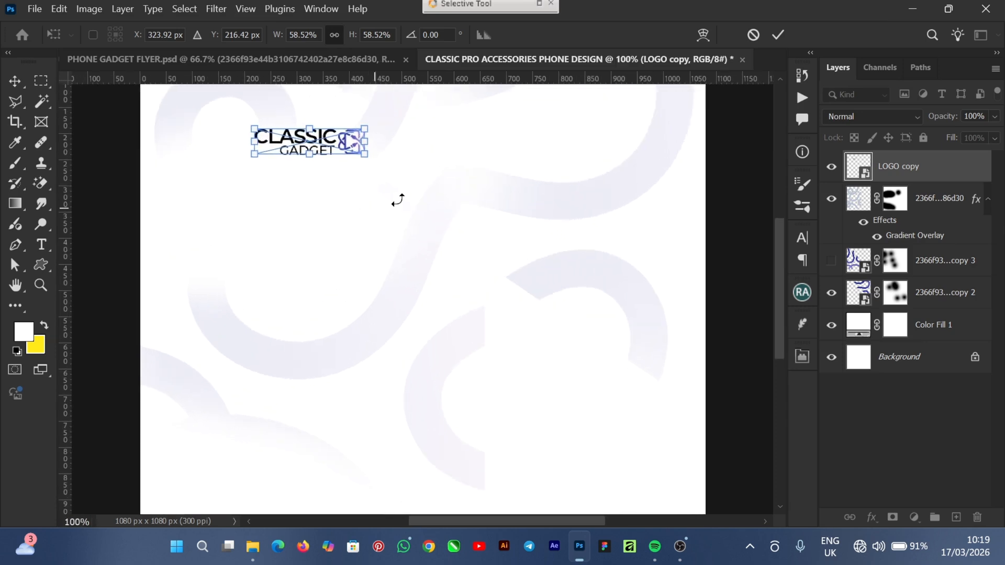
left_click_drag(783, 289, 778, 252)
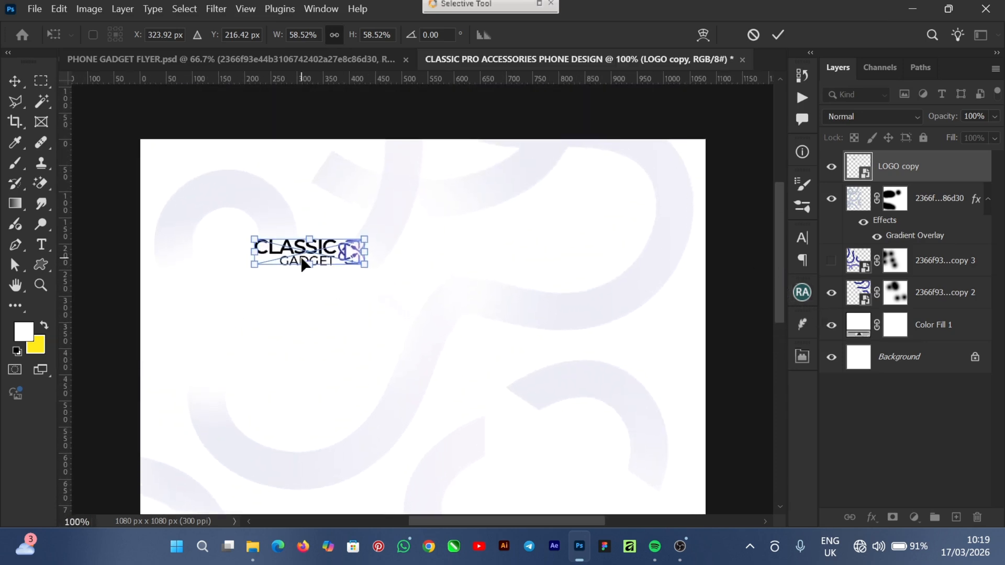
left_click_drag(325, 257, 356, 250)
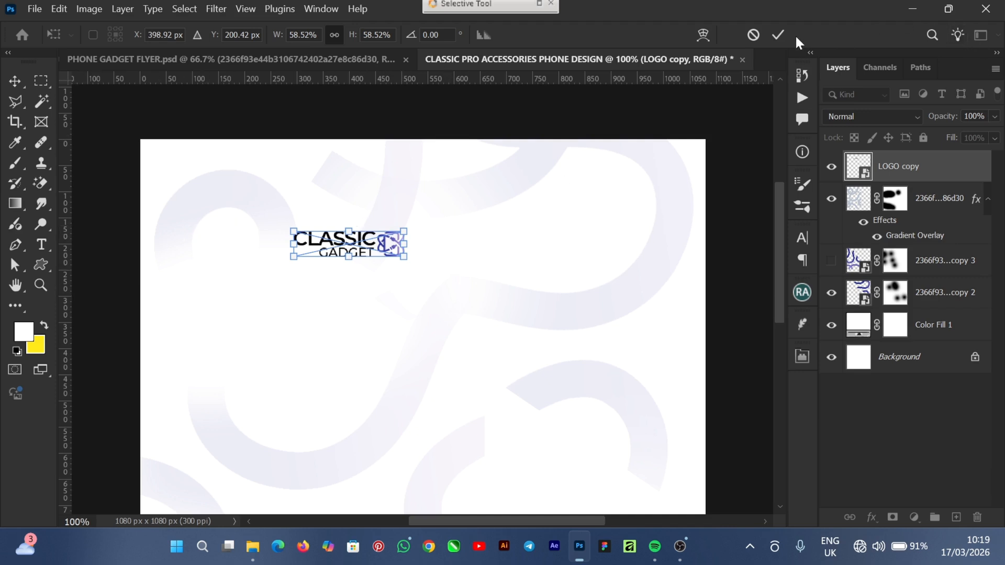
left_click(779, 35)
left_click_drag(369, 252, 364, 251)
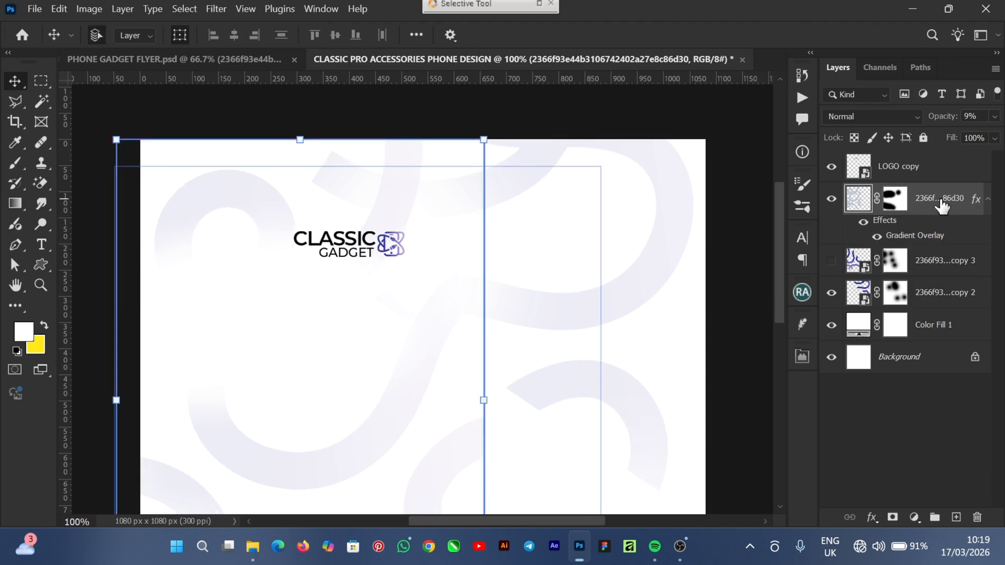
- Group the three stripes layers together with the Color Fill 1 layer
left_click(965, 271)
left_click(967, 296)
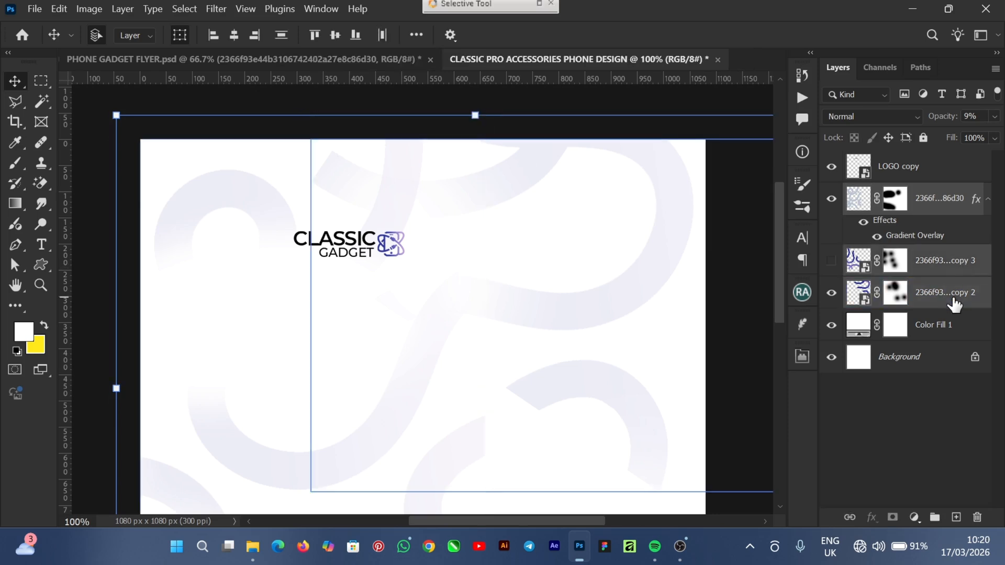
left_click(967, 320)
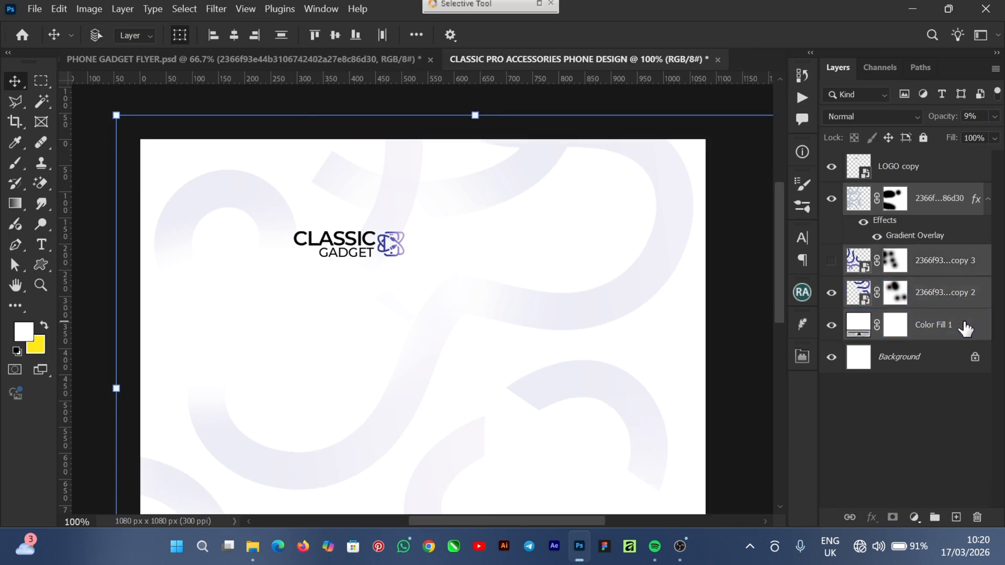
key("ctrl+g")
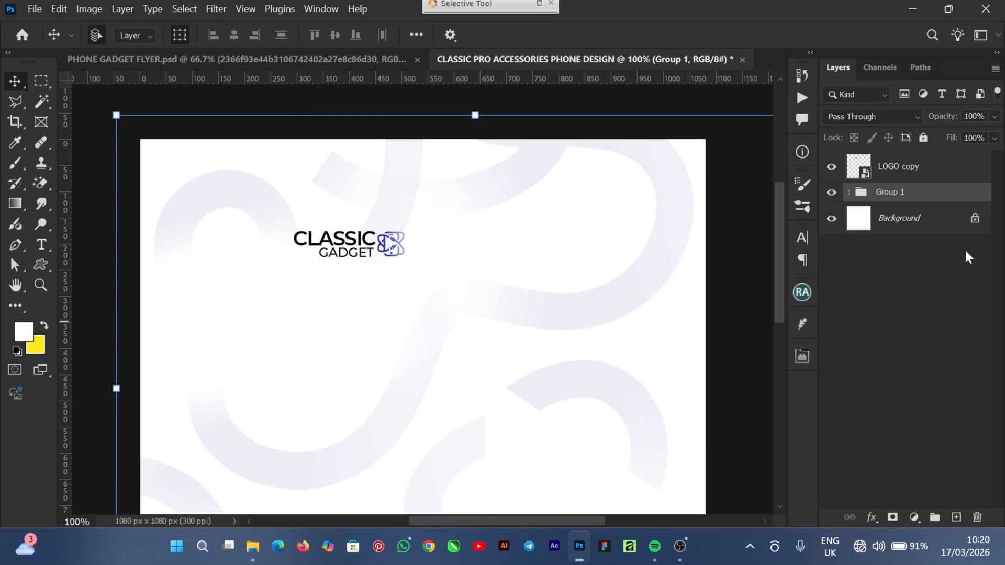
- Rename the new layer group as BG and lock it
double_click(893, 200)
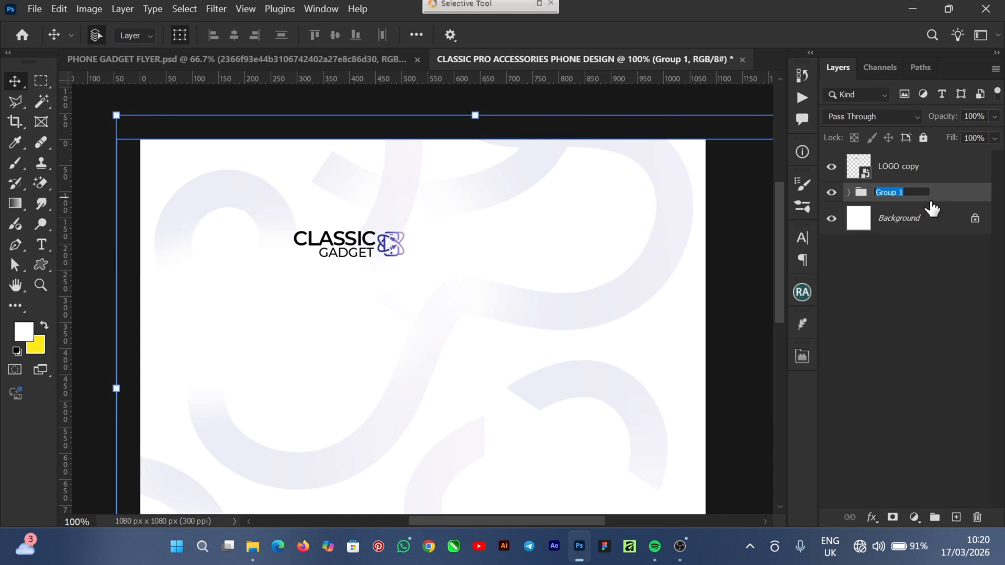
type("BG")
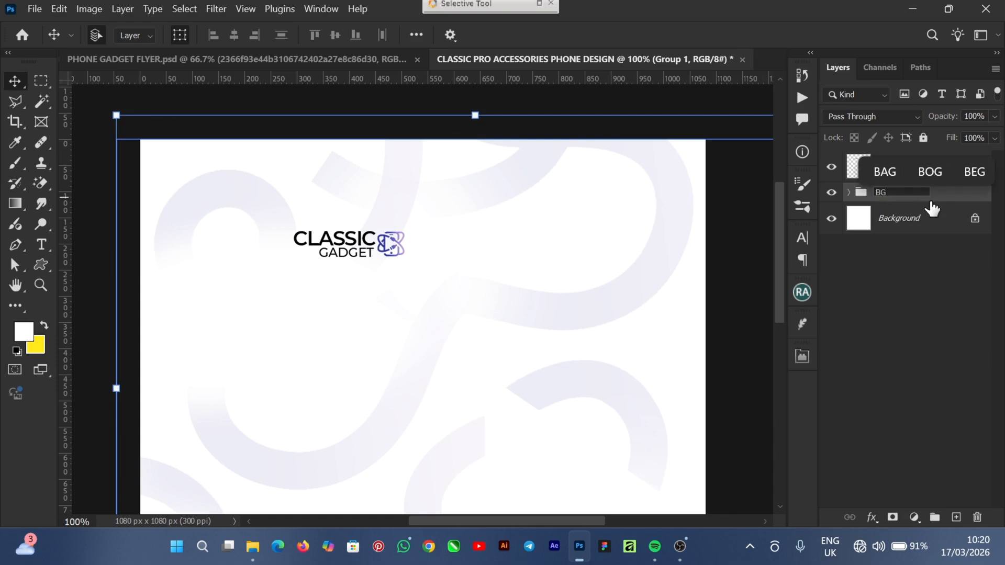
key("Return")
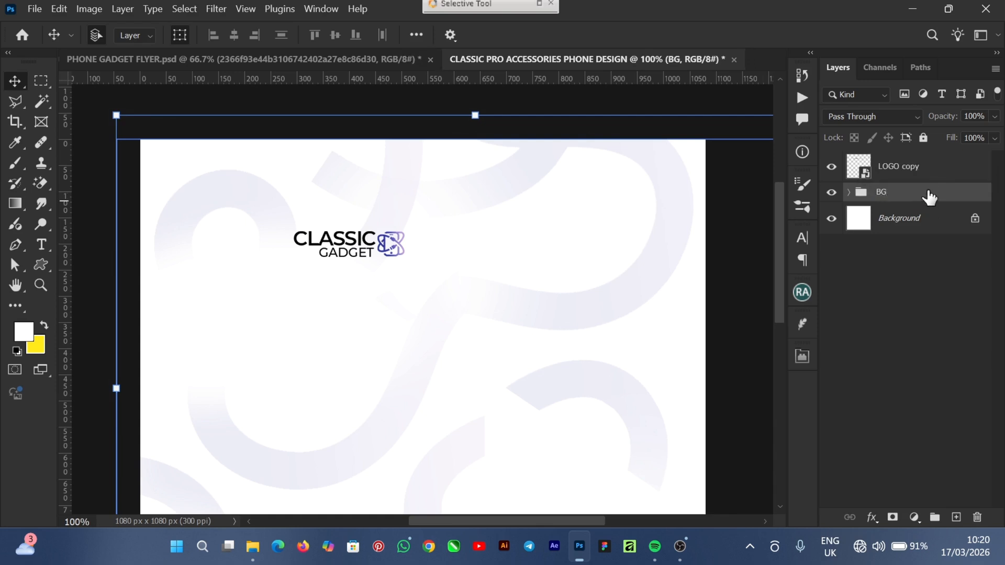
left_click(924, 137)
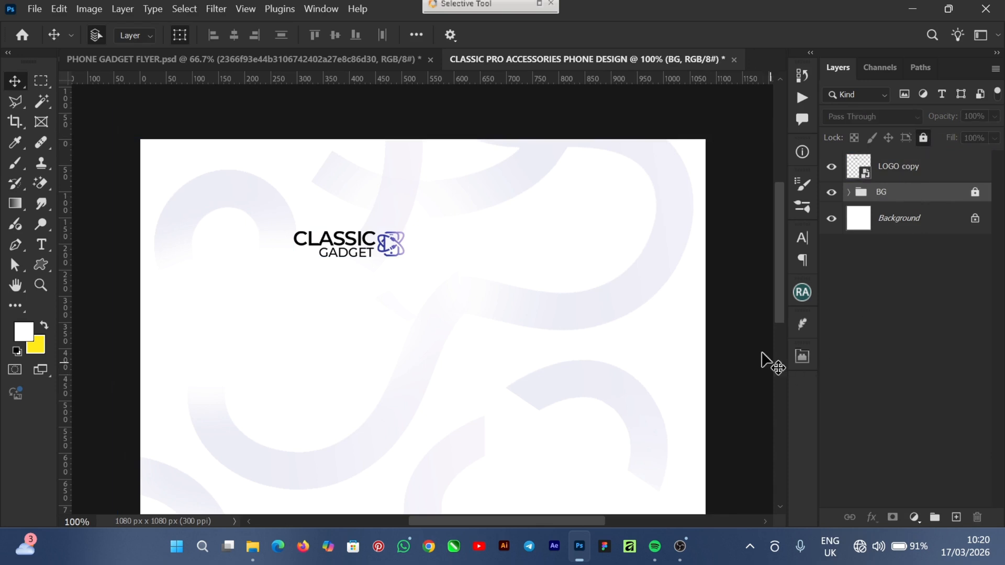
left_click(740, 309)
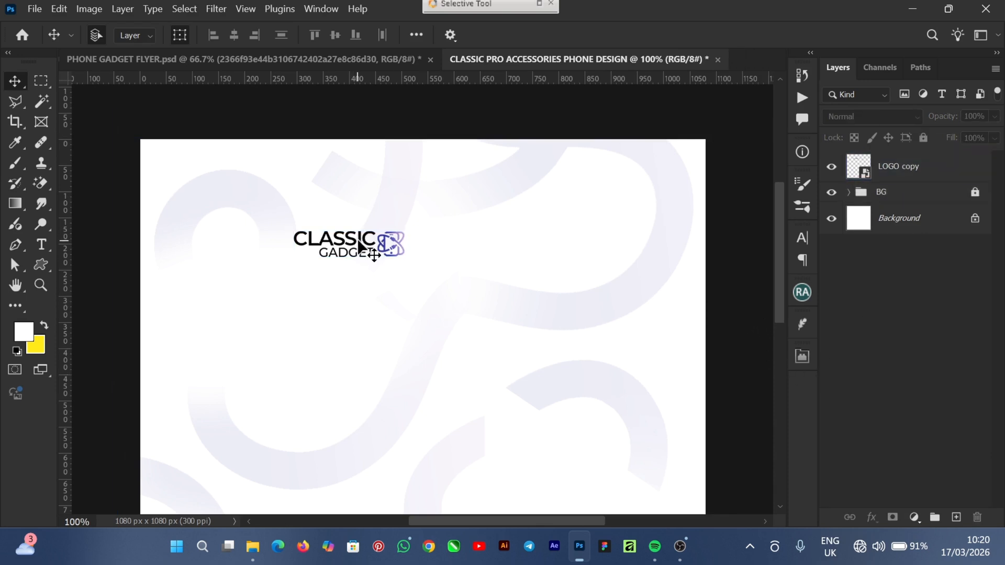
- Scale the Classic Gadget logo down to about 54.7%, keeping its lower-left corner in place
left_click(361, 250)
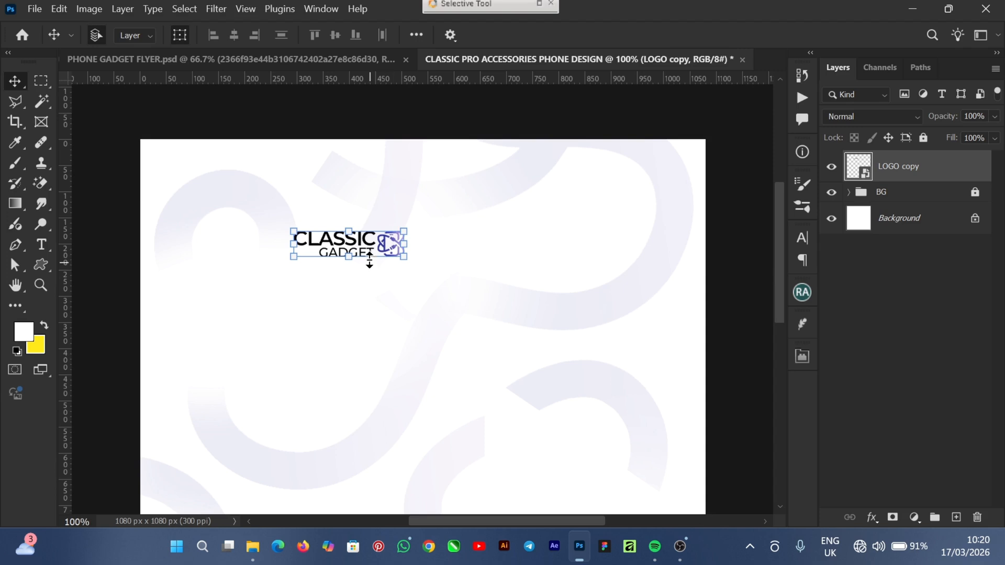
mouse_move(403, 230)
left_mouse_down()
mouse_move(400, 214)
mouse_move(411, 220)
left_mouse_up()
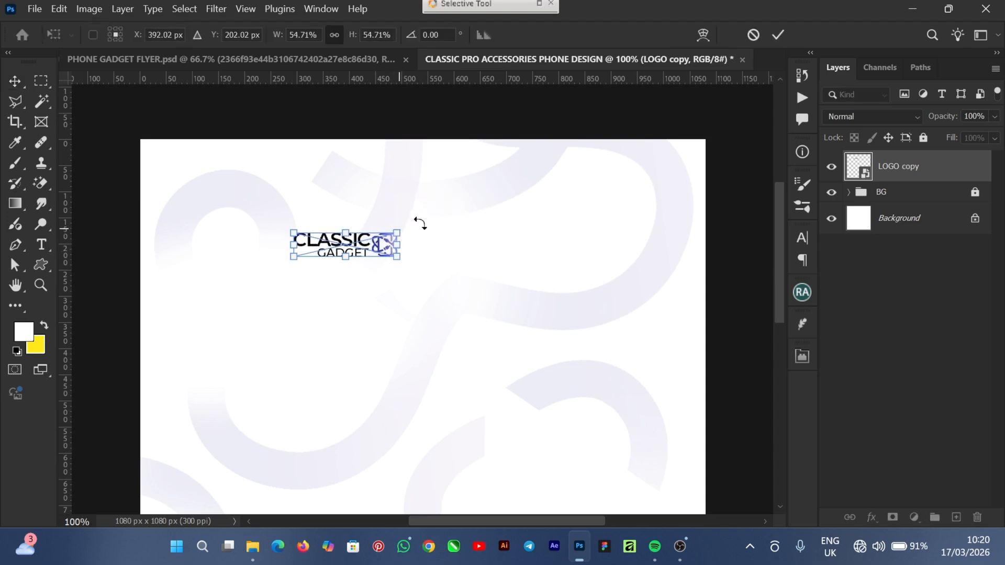
left_click(778, 35)
left_click(727, 280)
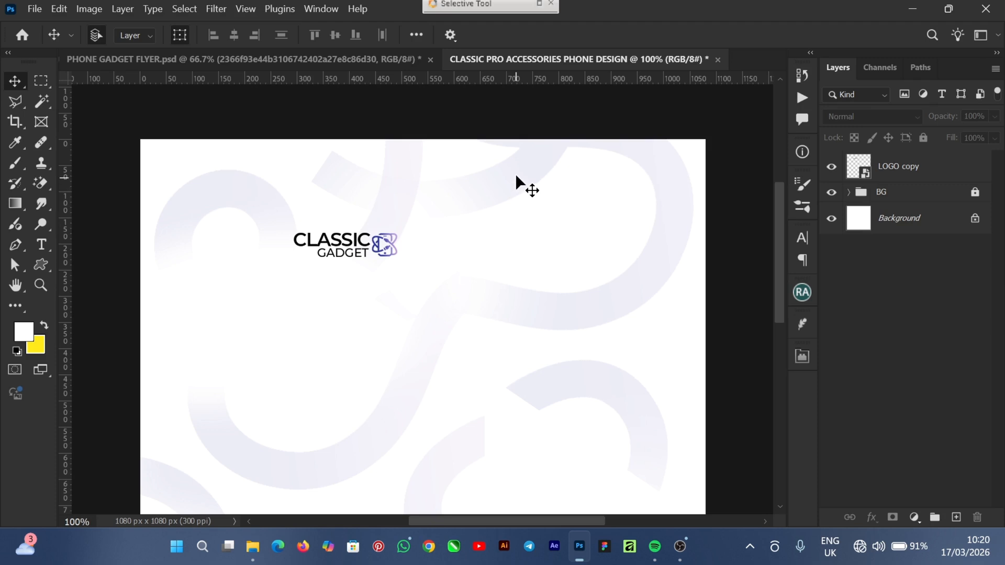
- Expand the BG group and unlock it so that its stripes layers can be edited
left_click(882, 194)
left_click(851, 193)
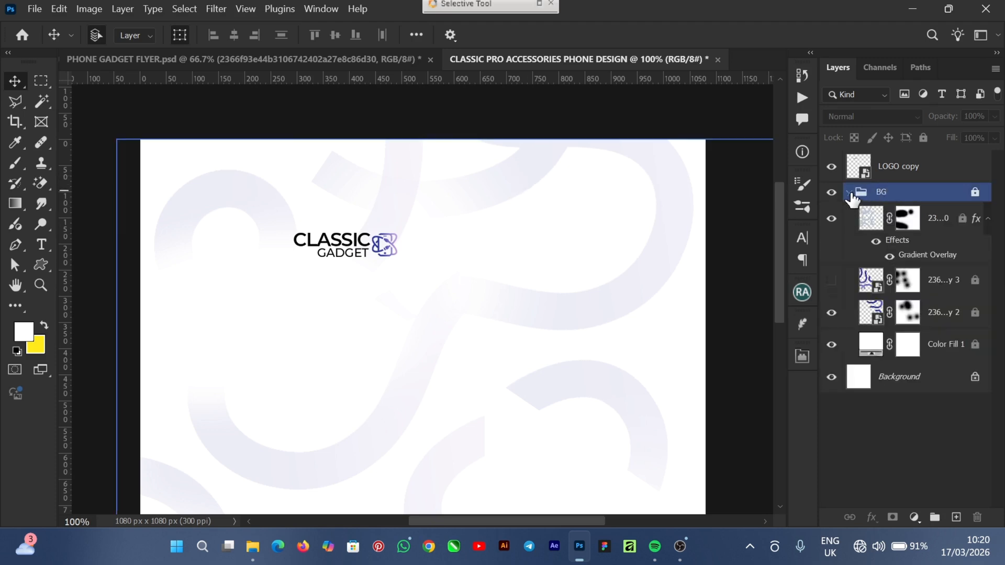
left_click(949, 240)
left_click(945, 314)
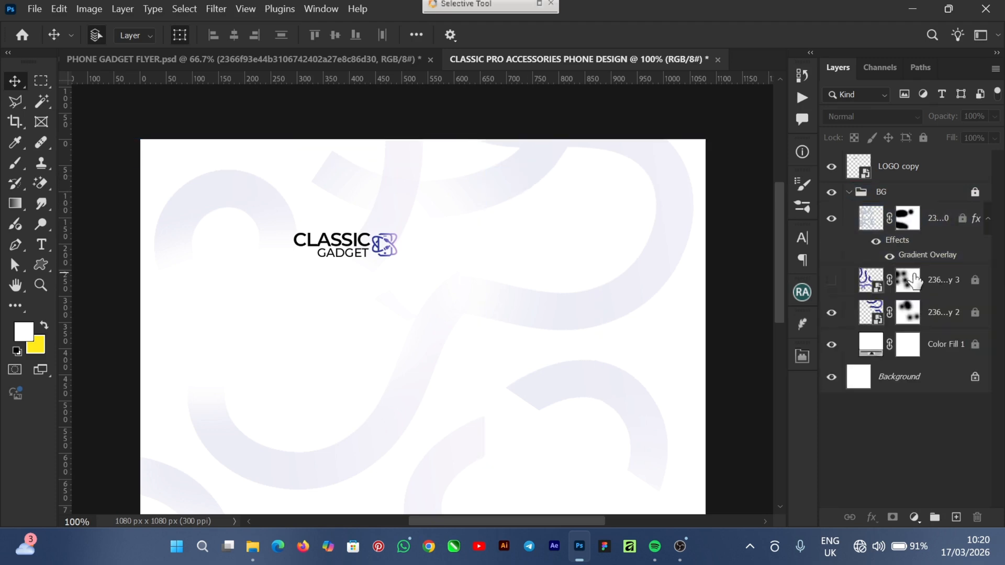
left_click(941, 217)
left_click(974, 193)
left_click(974, 192)
left_click(967, 210)
- Move stripes copy 2 about 214 px right and 64 px up, partly beyond the canvas's upper-right corner
left_click(467, 207)
left_click_drag(537, 182, 640, 152)
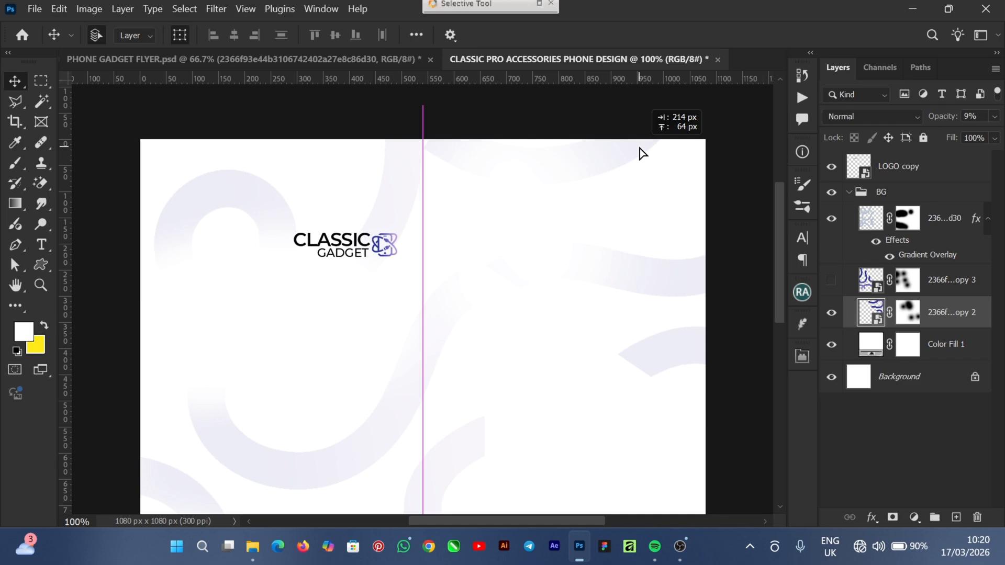
left_click_drag(642, 153, 639, 147)
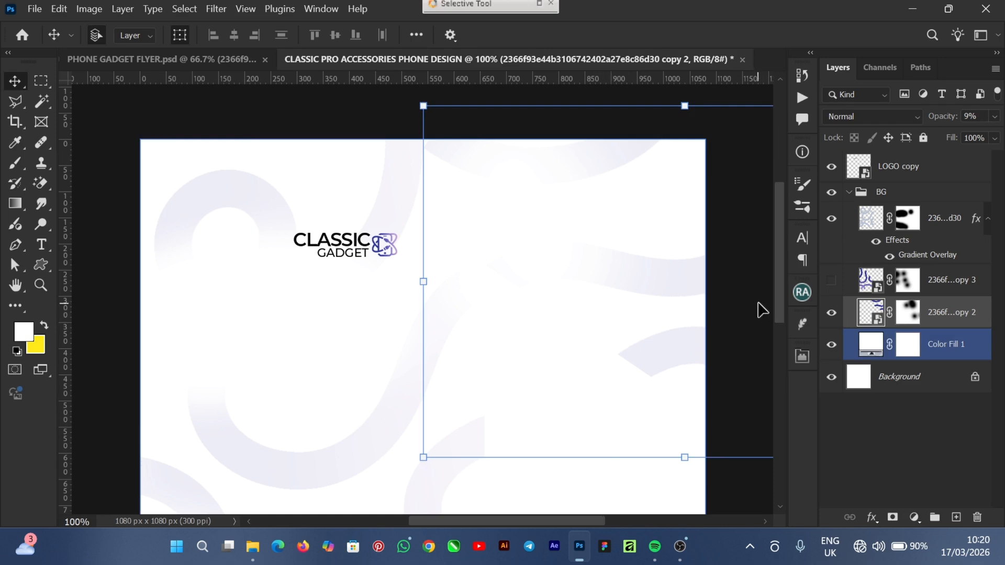
mouse_move(778, 240)
left_mouse_down()
mouse_move(781, 302)
mouse_move(781, 242)
left_mouse_up()
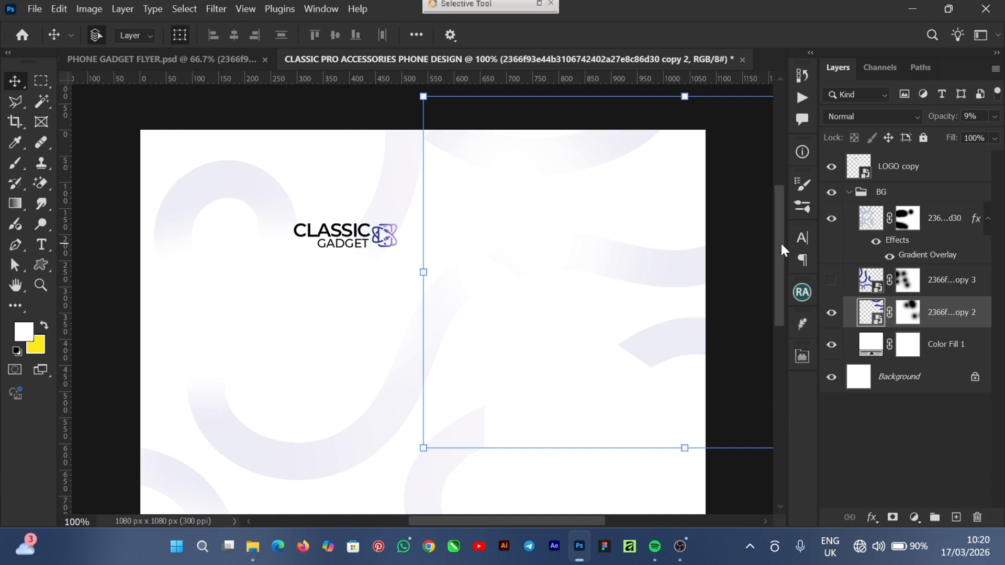
left_click(111, 143)
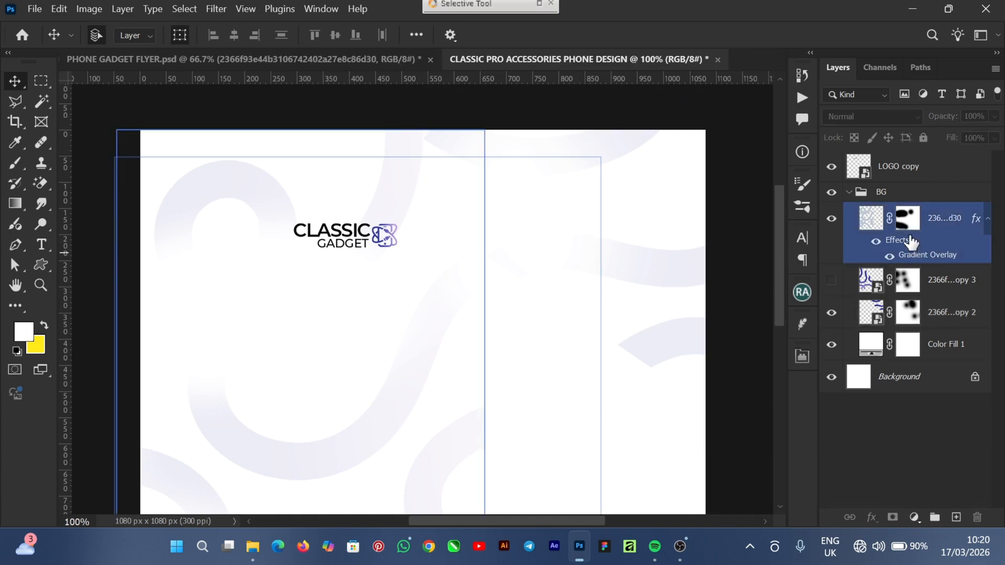
- Collapse the BG group and lock it again
left_click(849, 193)
left_click(932, 193)
left_click(923, 138)
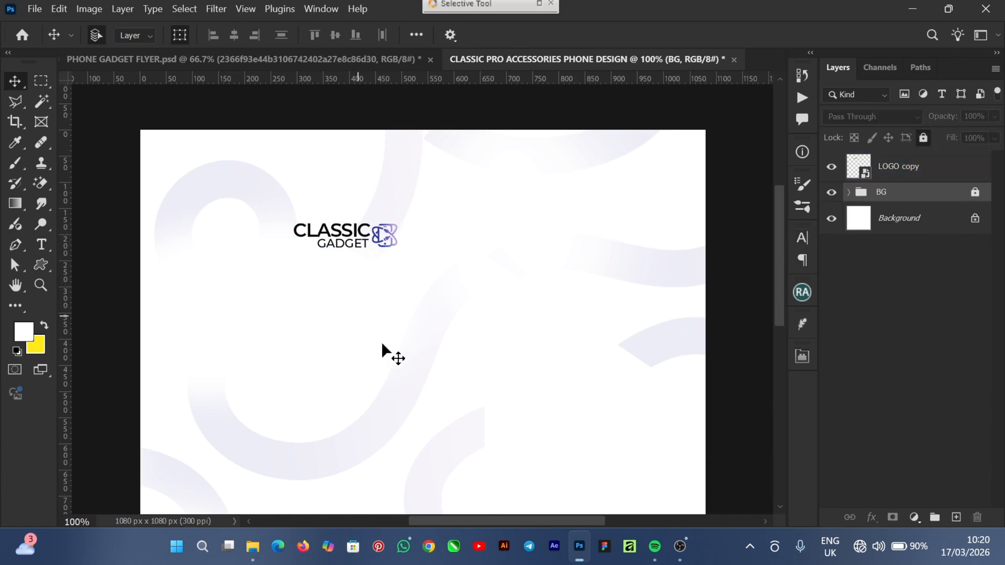
- Start a horizontal text layer below the logo and commit it without entering any text
left_click(39, 245)
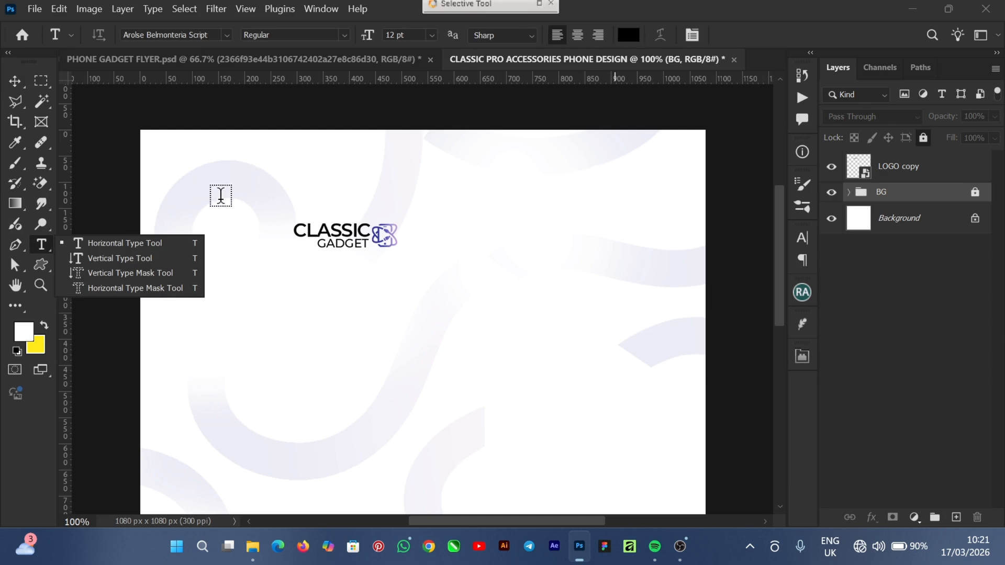
left_click(123, 246)
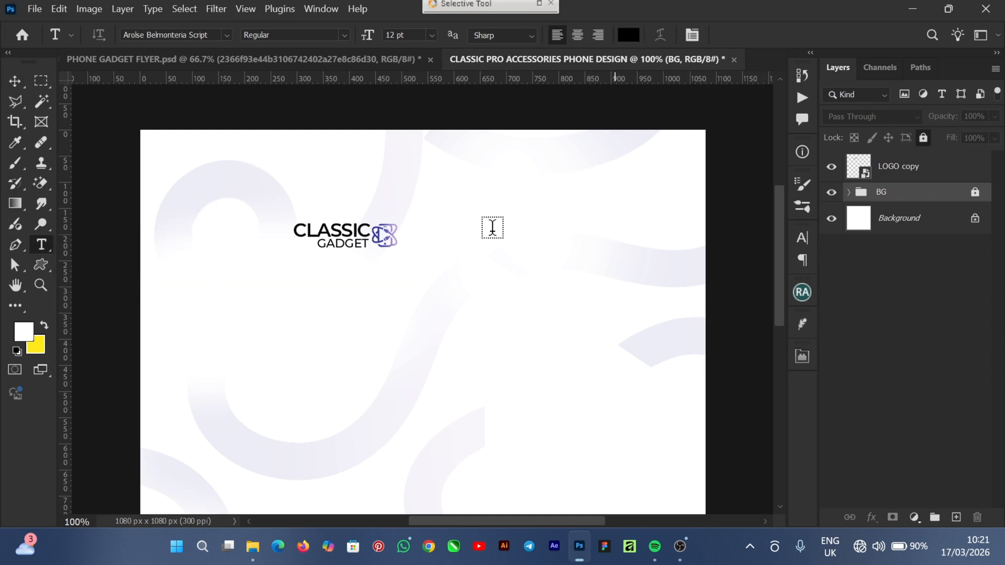
left_click(301, 350)
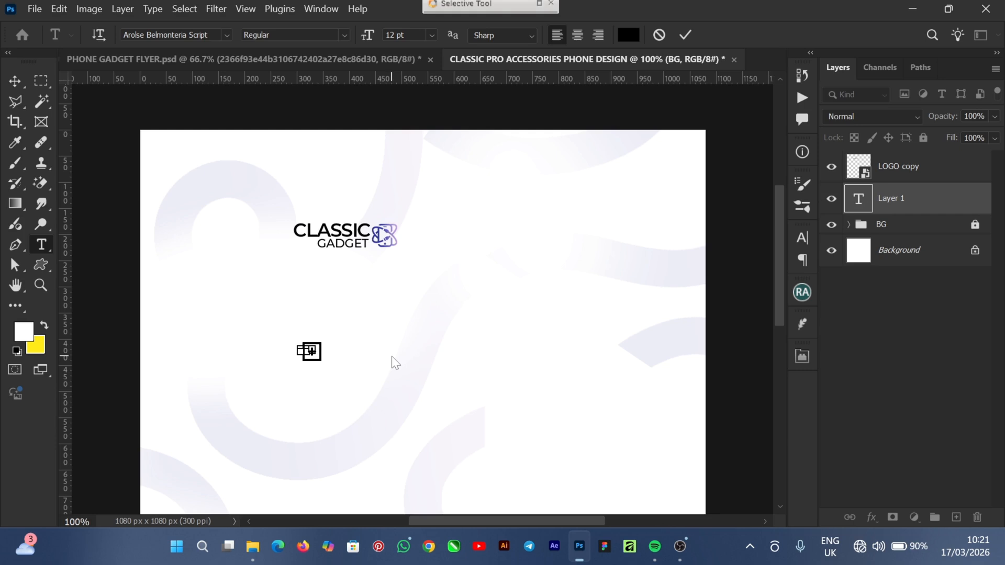
left_click(686, 34)
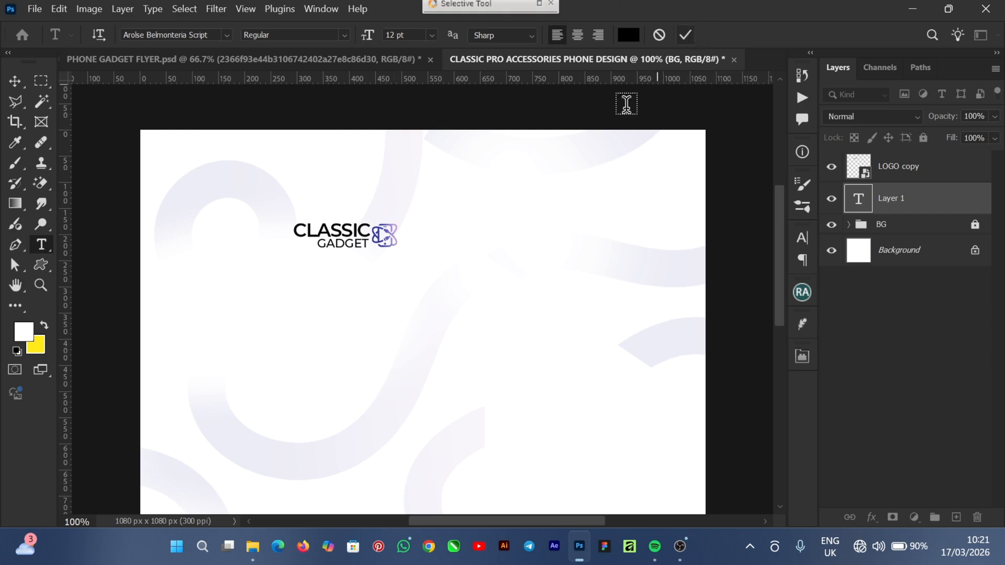
- Place a new placeholder text layer below the logo and delete the leftover longer Lorem ipsum text layer
left_click(296, 341)
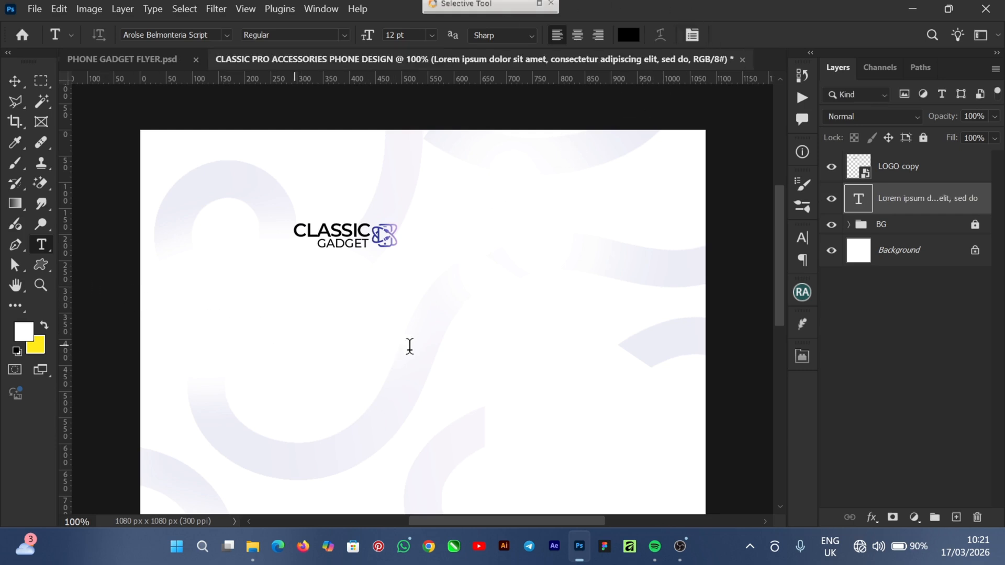
left_click(914, 232)
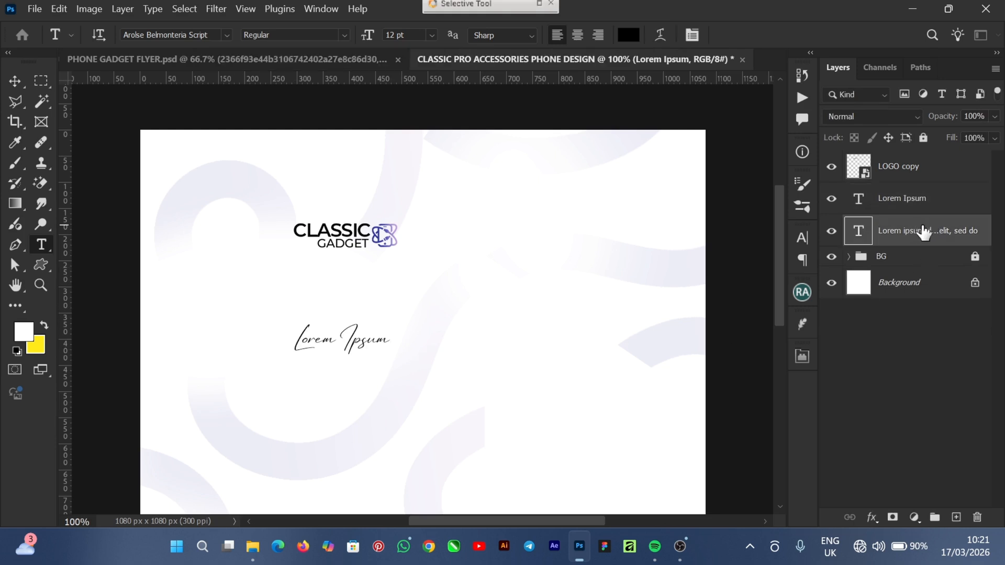
key("Delete")
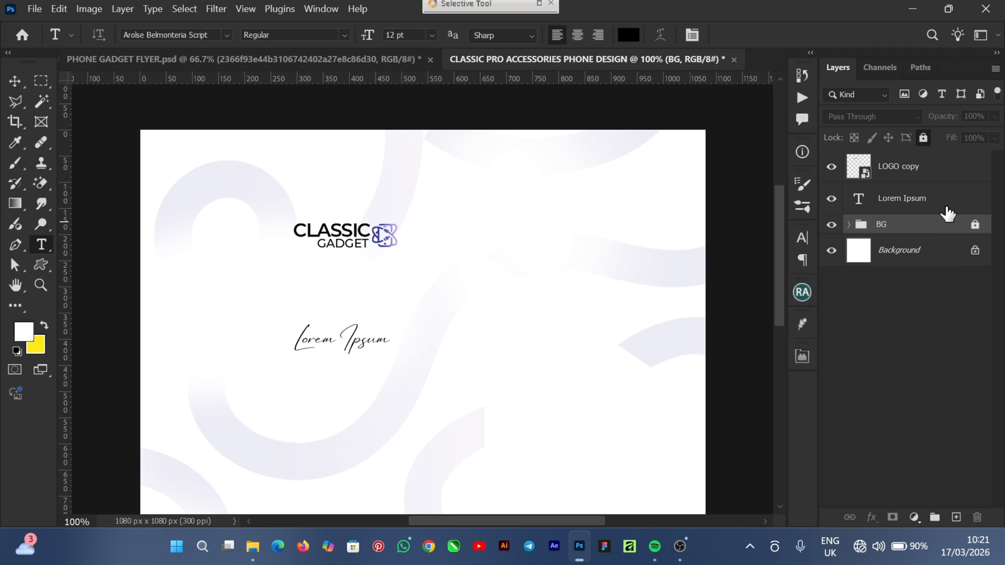
left_click(932, 207)
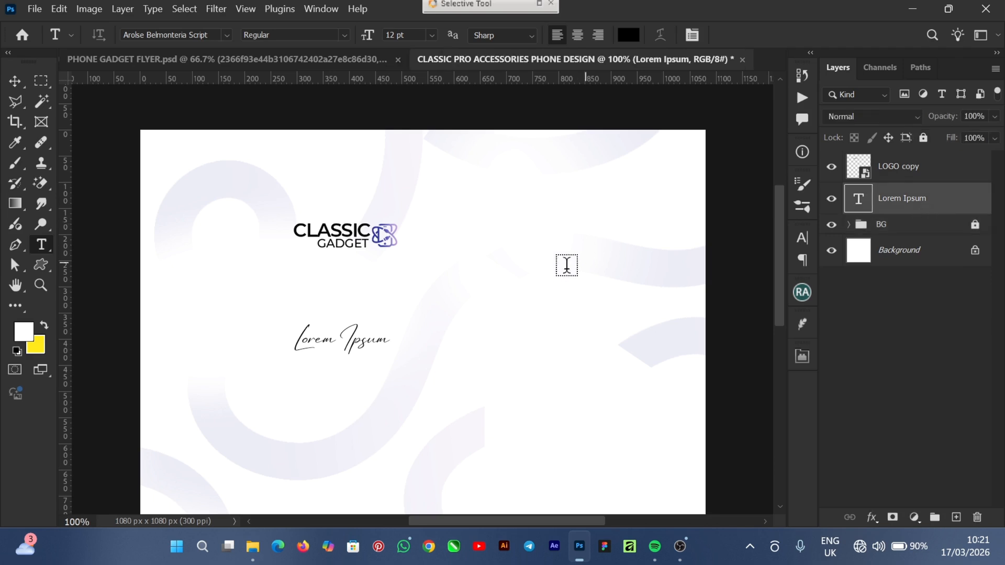
- Replace the placeholder text below the logo with CLASSIC PRO ACCESSORIES, breaking the line before ACCESSORIES
left_click(16, 82)
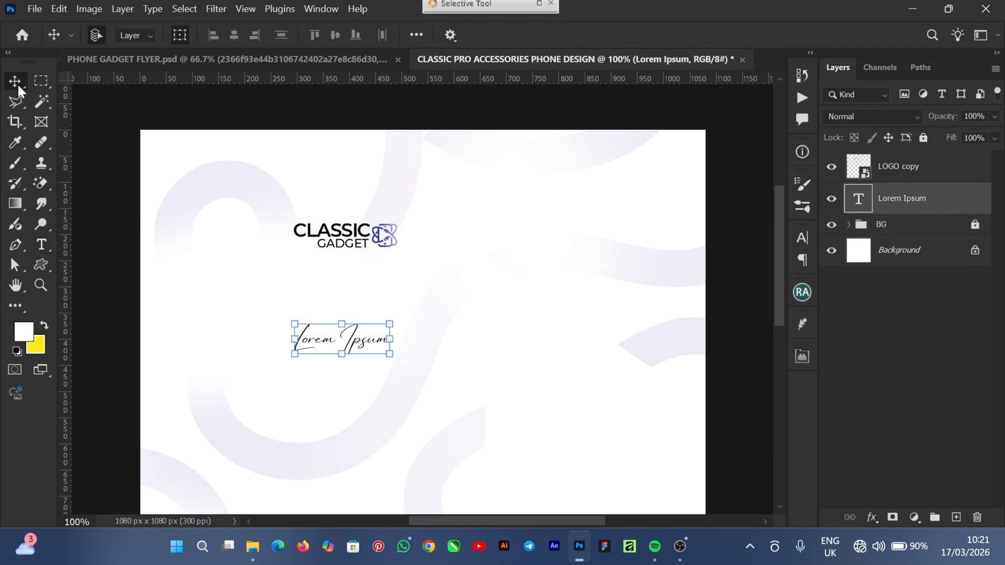
double_click(365, 343)
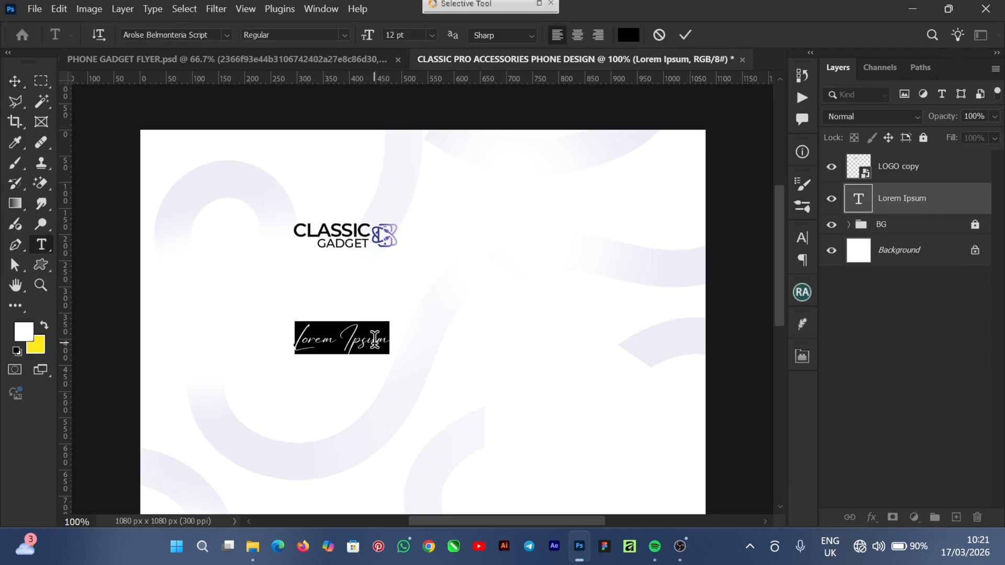
type("CLA")
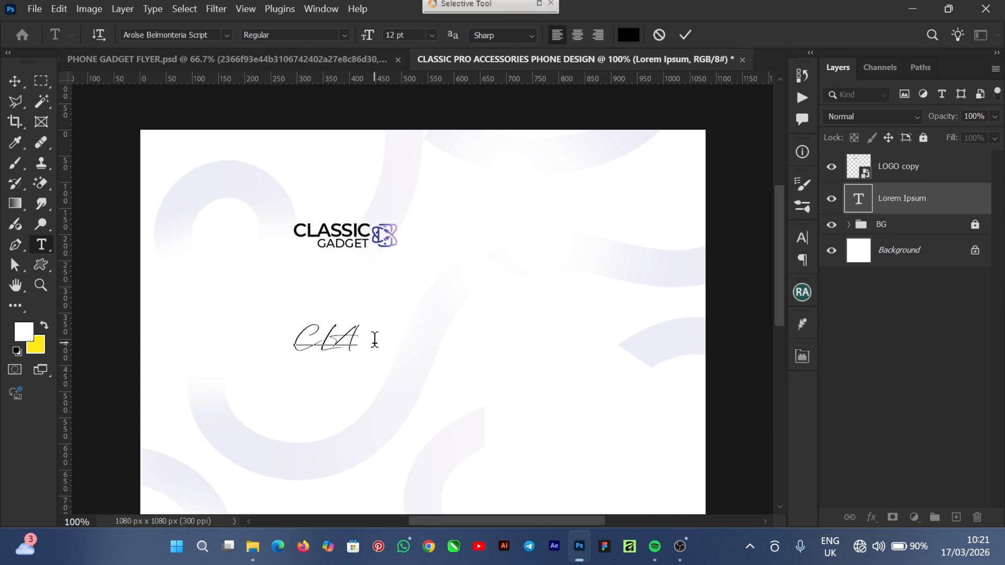
type("SSIC")
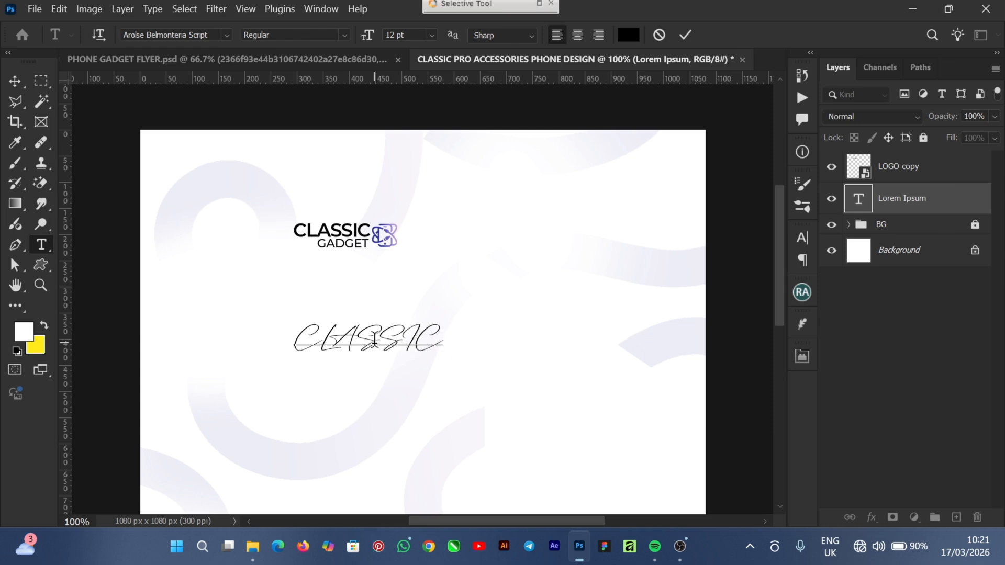
type(" PRO ")
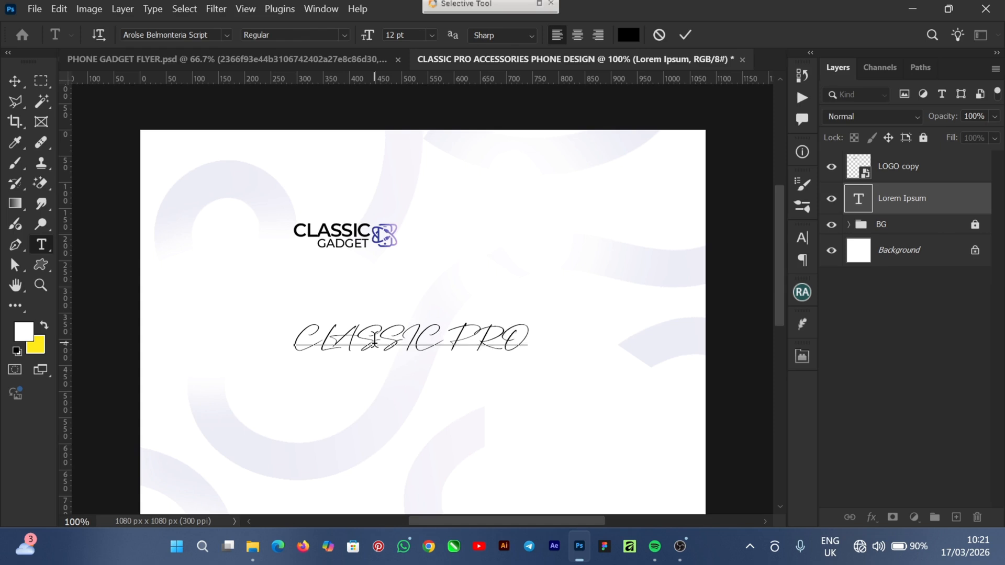
type("ACCESS")
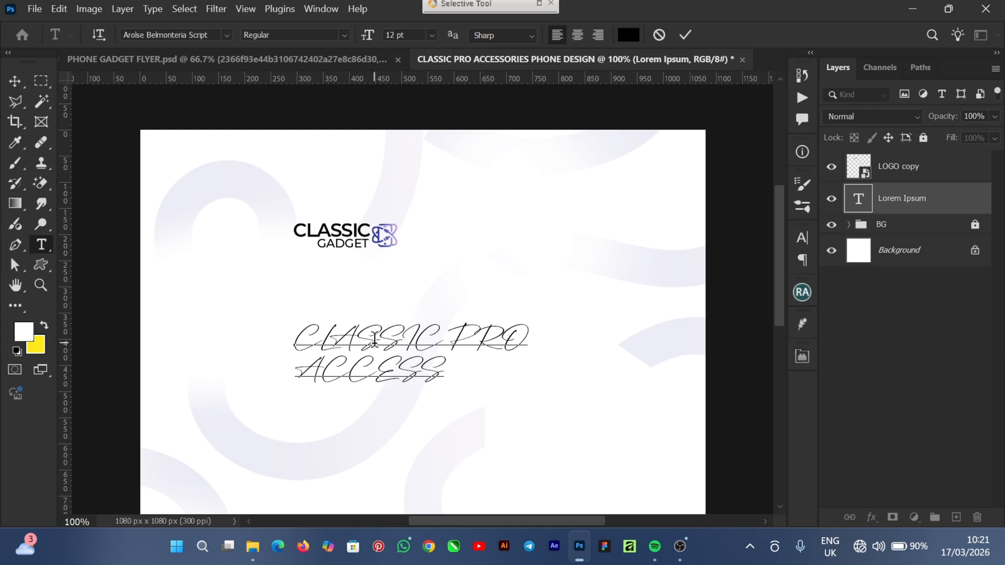
type("ORIES")
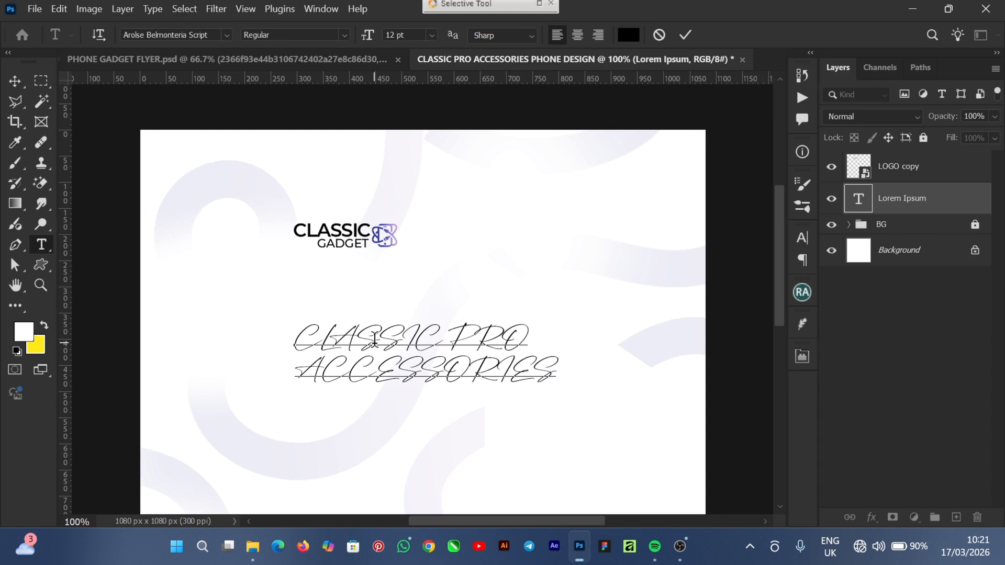
key("ctrl+Return")
key("v")
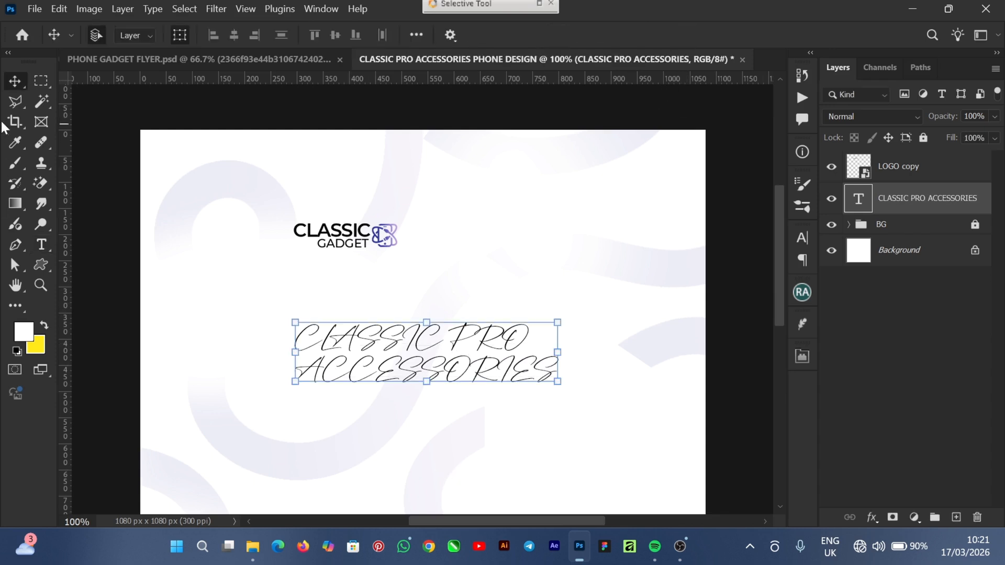
- Change the CLASSIC PRO ACCESSORIES headline's font to ! PEPSI ! Regular
left_click(803, 238)
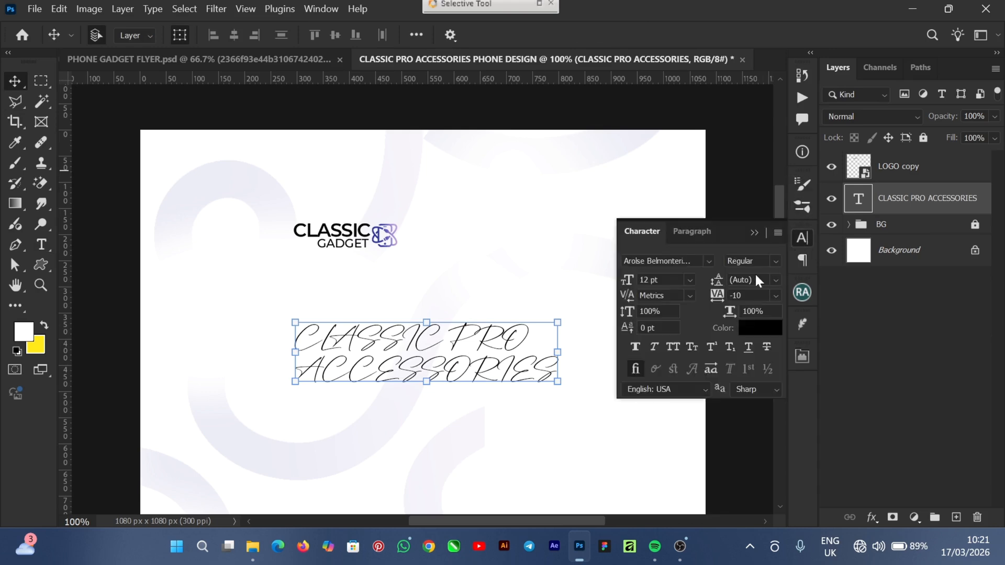
left_click(709, 261)
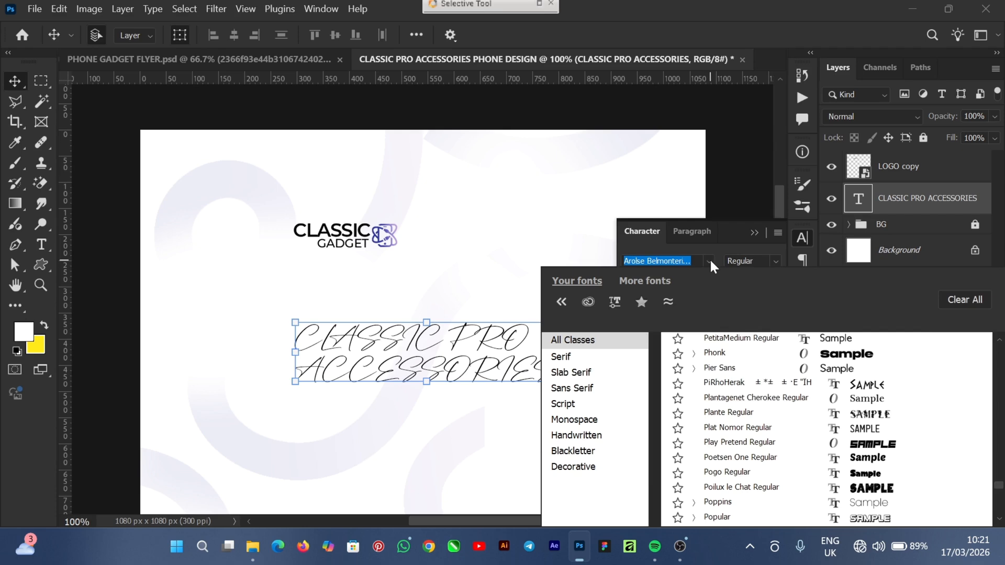
key("Up")
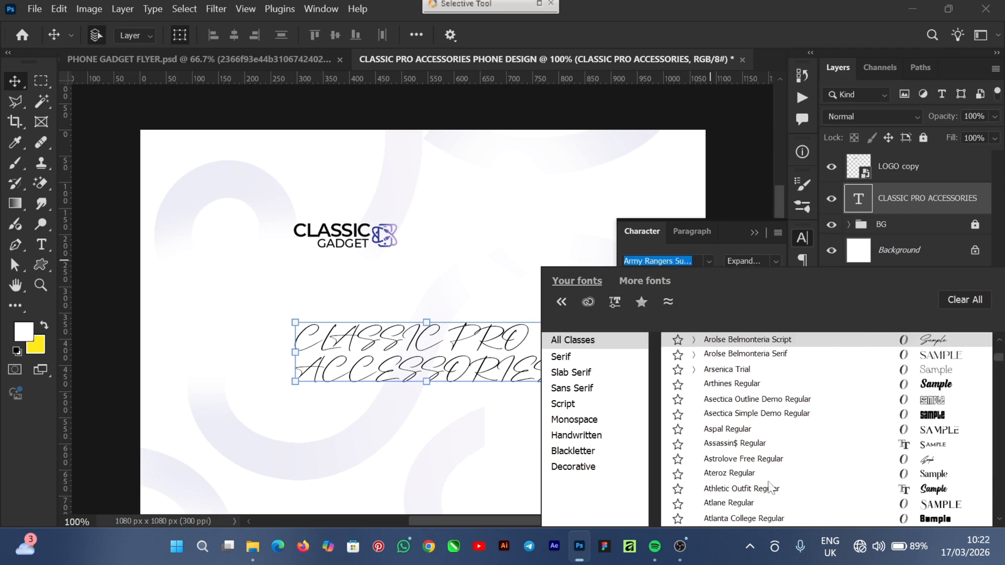
scroll(809, 403, "up", 5)
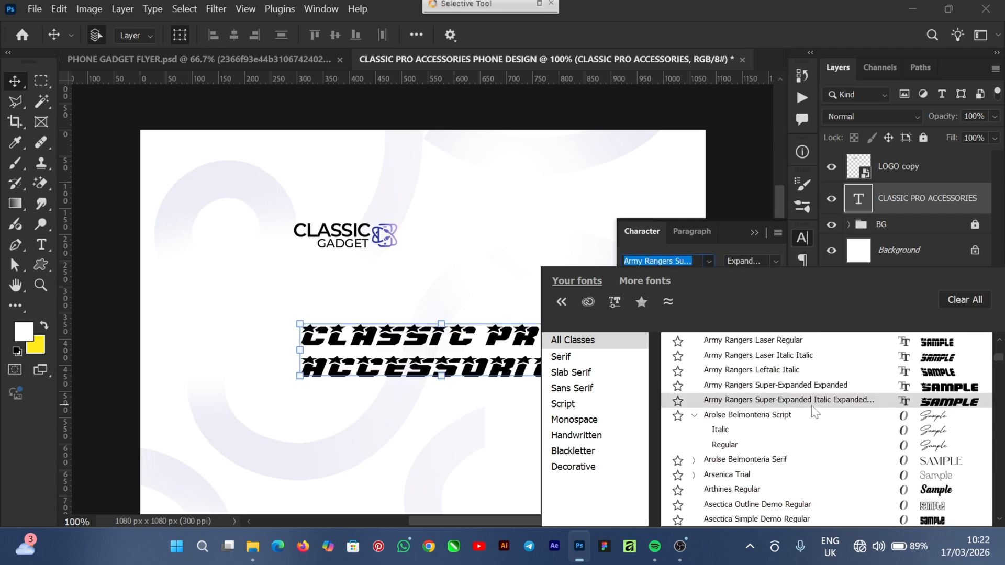
scroll(820, 396, "up", 6)
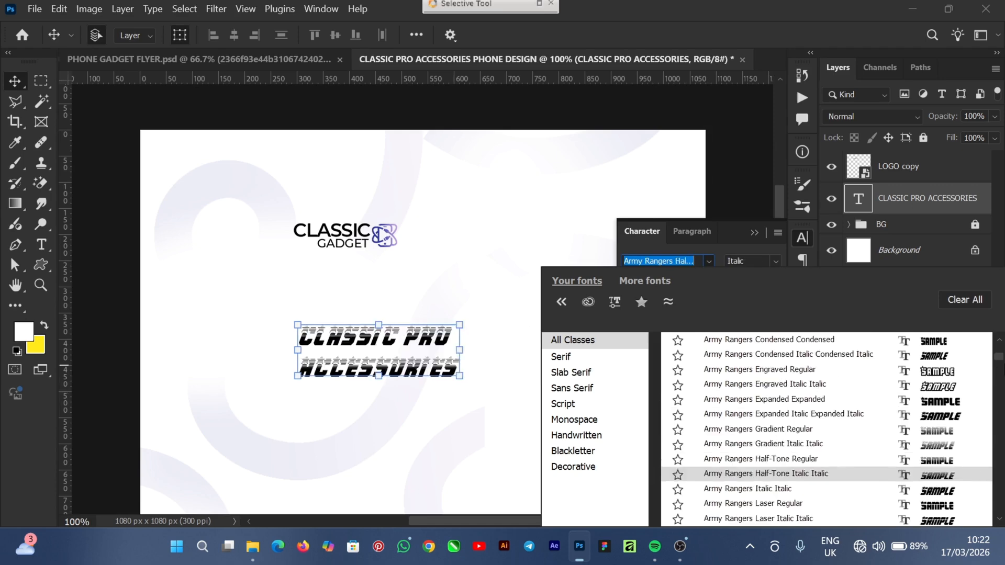
left_click_drag(1000, 362, 1003, 350)
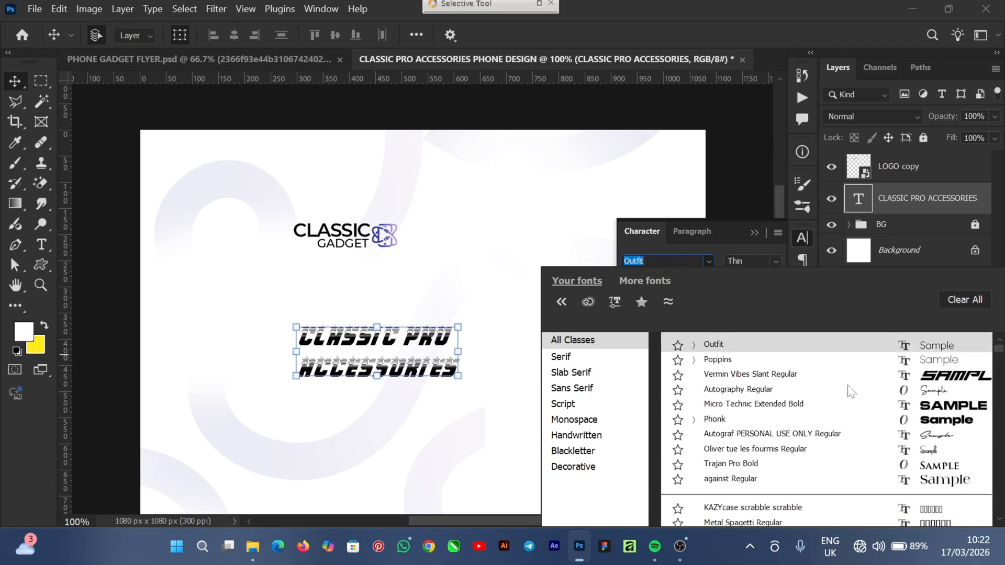
scroll(817, 487, "down", 6)
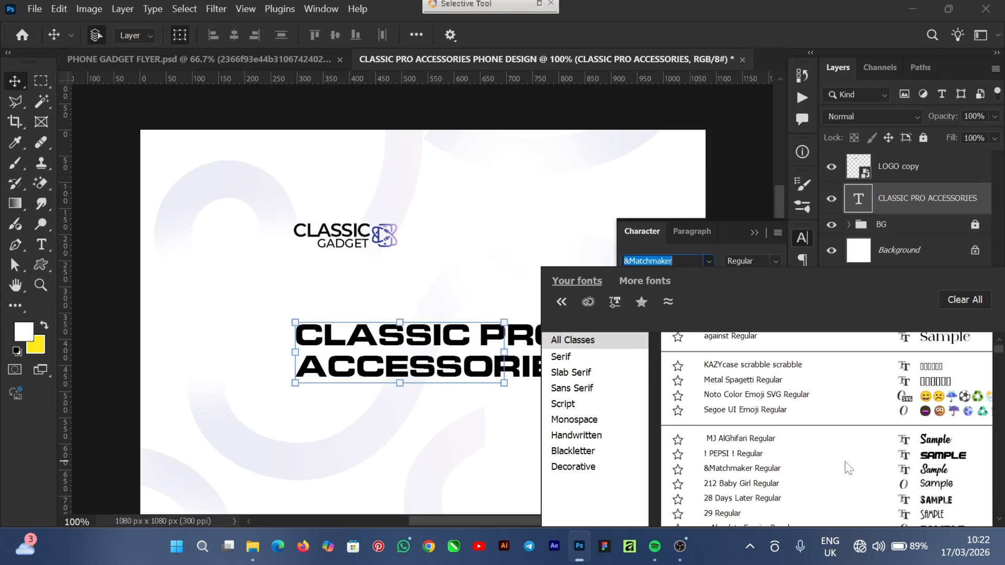
scroll(856, 464, "down", 3)
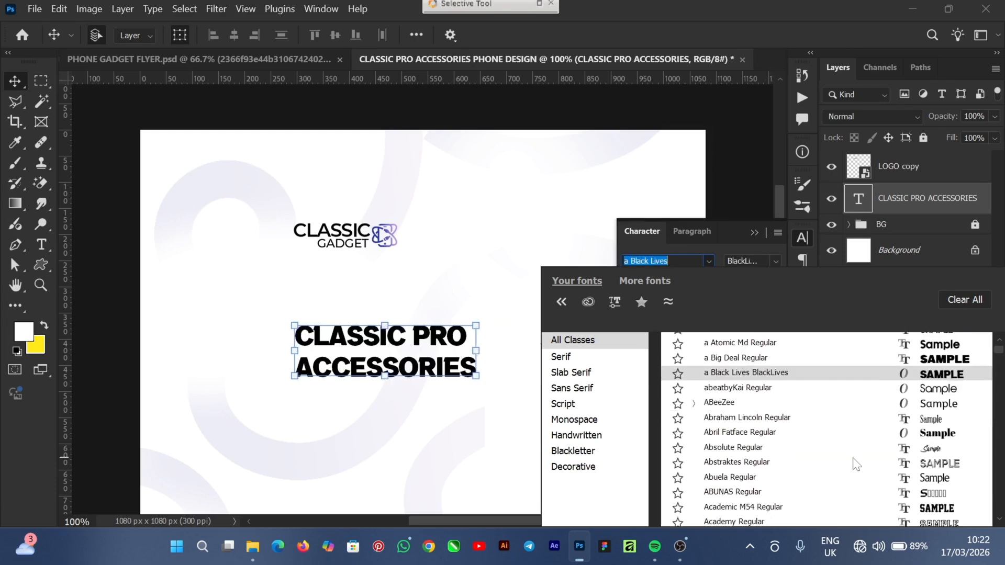
scroll(863, 467, "down", 7)
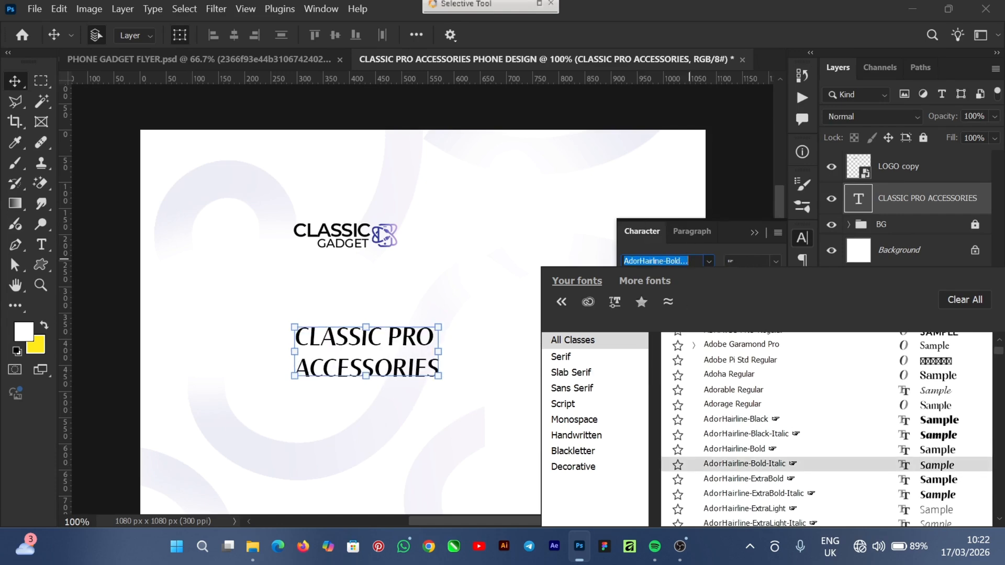
type("PEPSI !")
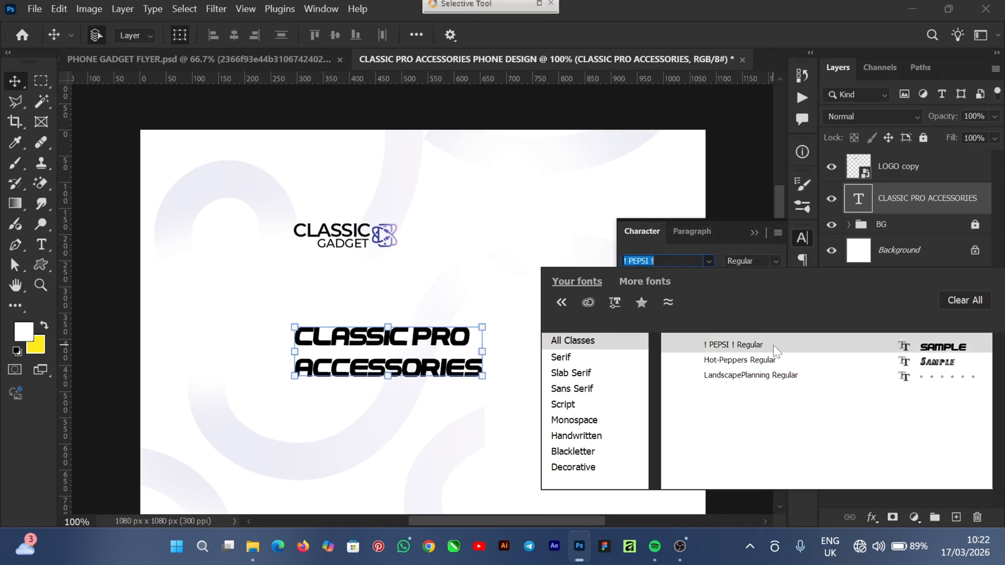
left_click(774, 347)
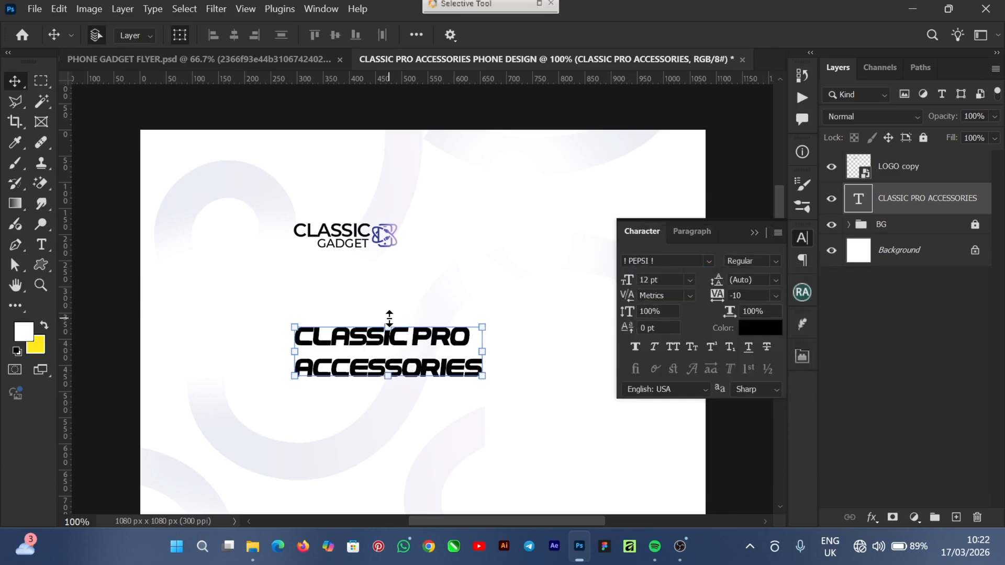
- Scale the CLASSIC PRO ACCESSORIES headline to about 133% and move it up and left, just under the logo
left_click_drag(415, 341, 334, 316)
left_click_drag(401, 348, 464, 378)
left_click_drag(349, 316, 345, 300)
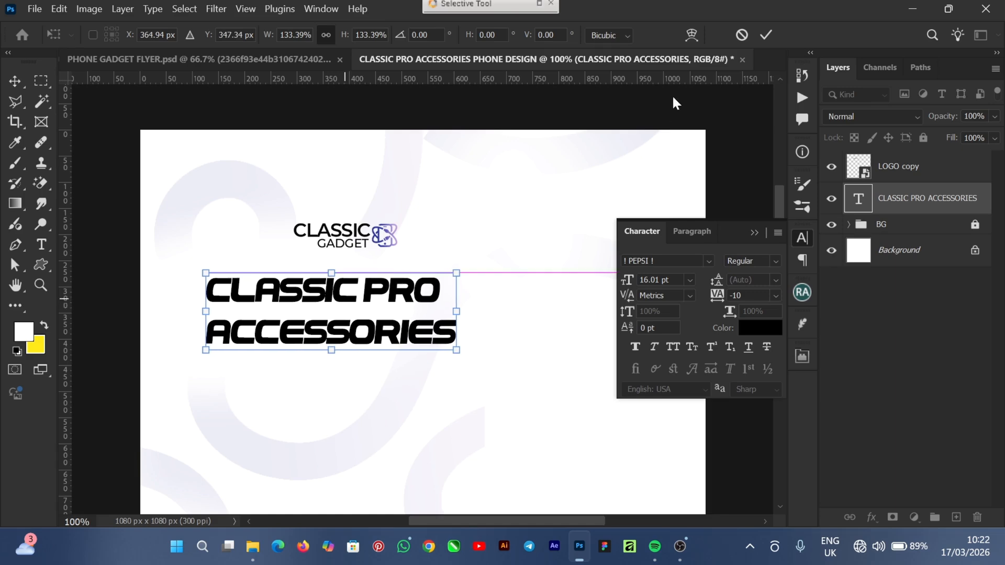
key("Return")
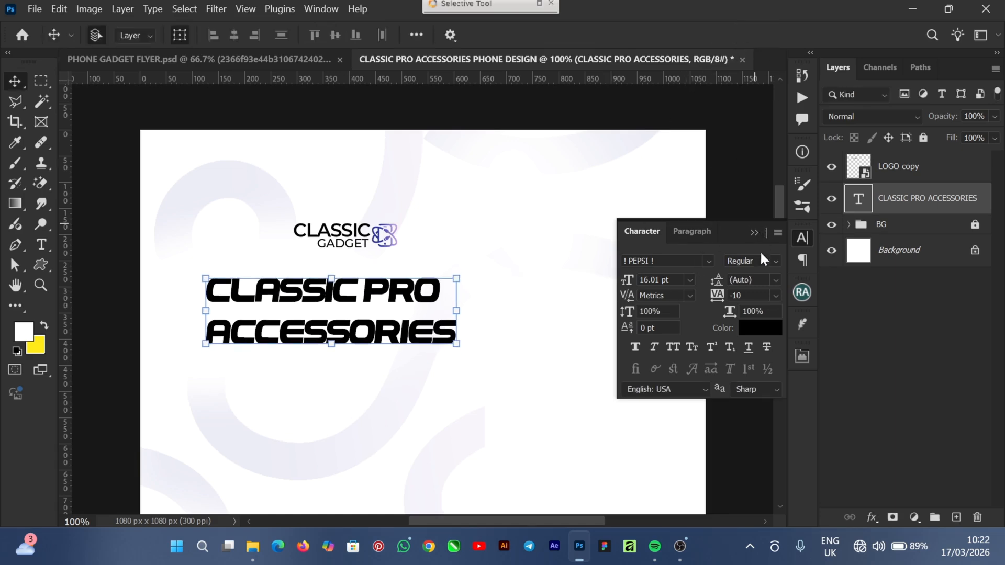
- Close the character settings and shift the headline about 13 px further left, keeping it selected
left_click(755, 233)
mouse_move(779, 245)
left_mouse_down()
mouse_move(780, 324)
mouse_move(784, 251)
left_mouse_up()
left_click_drag(382, 285, 396, 285)
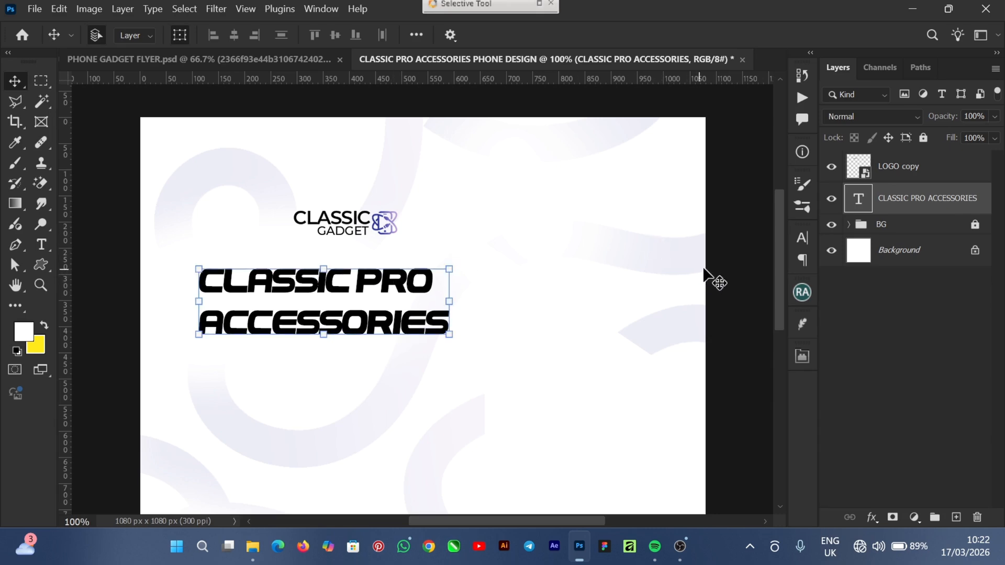
left_click(716, 272)
left_click(356, 287)
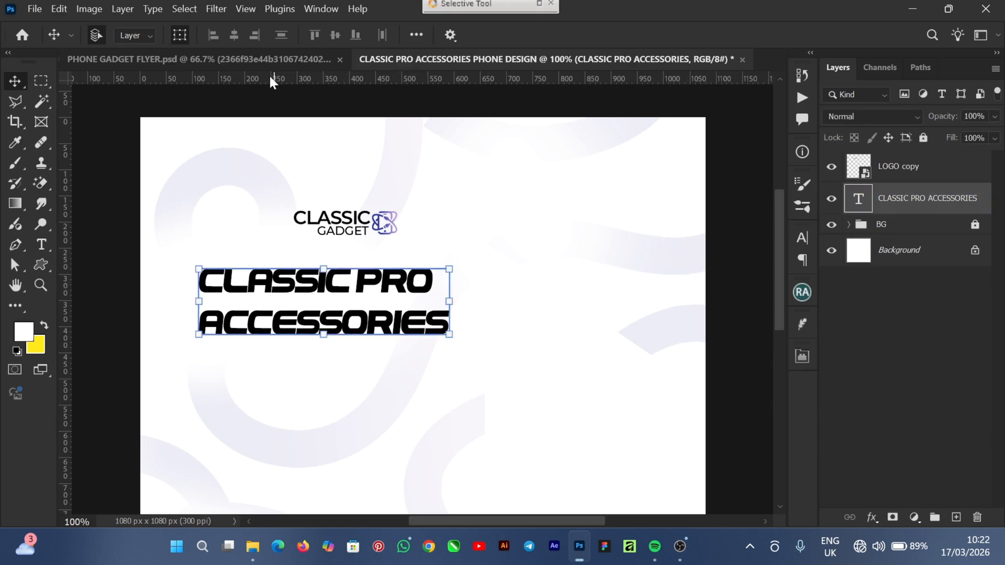
- Switch to PHONE GADGET FLYER.psd and copy the layer style of its CLASSIC PRO Accessories headline
left_click(265, 59)
left_click(304, 224)
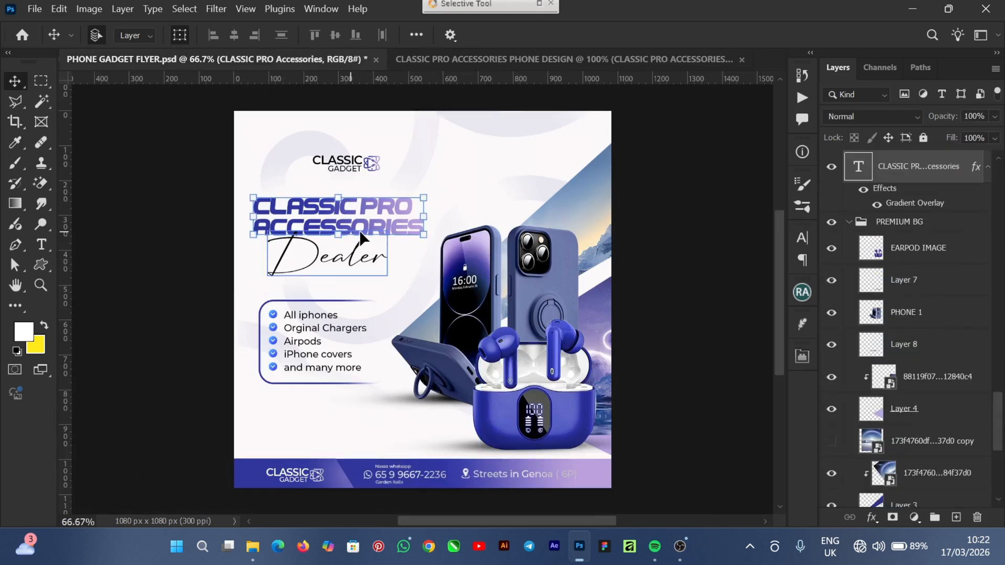
scroll(980, 474, "up", 5)
right_click(980, 473)
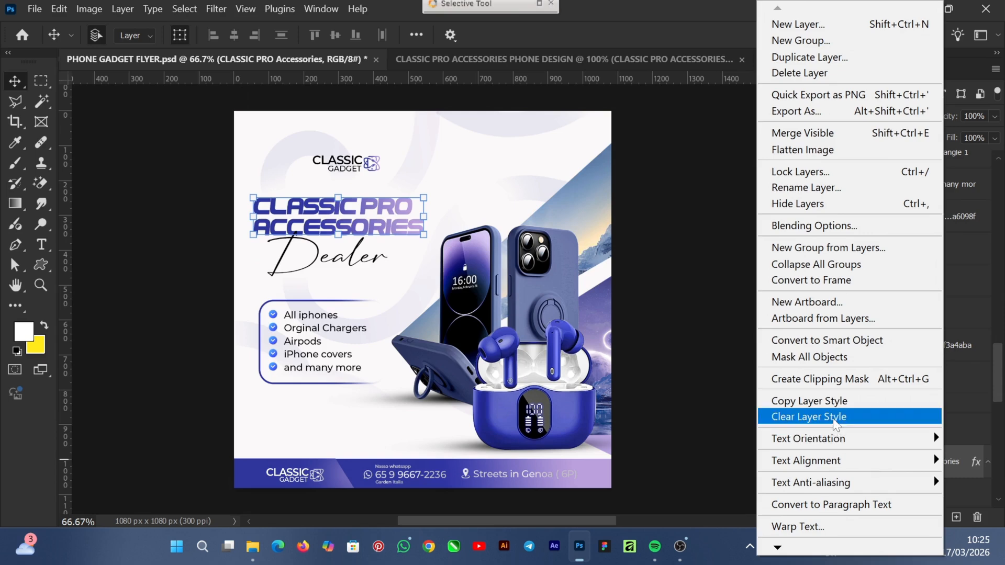
left_click(837, 401)
- Return to the CLASSIC PRO ACCESSORIES PHONE DESIGN document and paste the copied layer style onto its headline
left_click(465, 58)
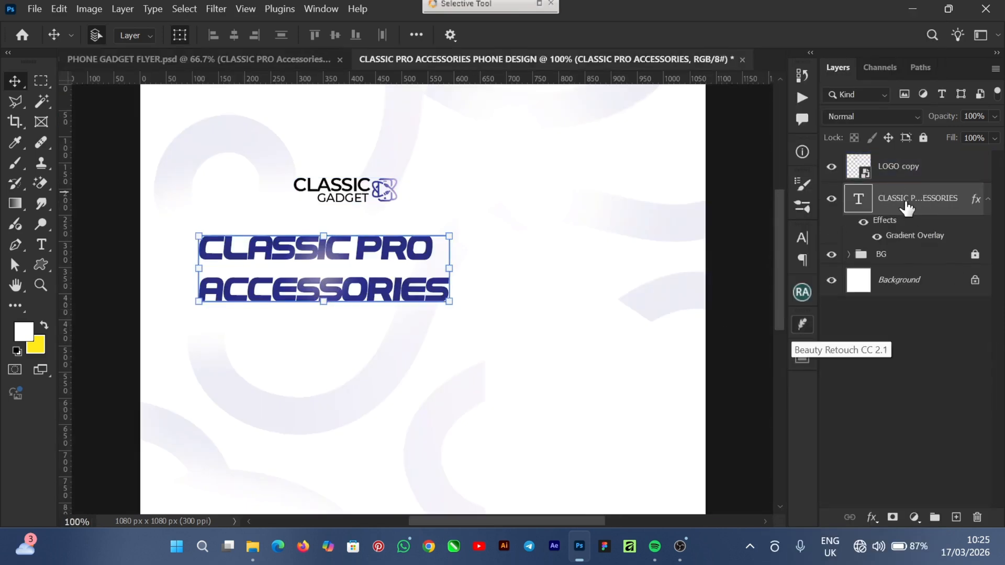
right_click(911, 202)
left_click(767, 419)
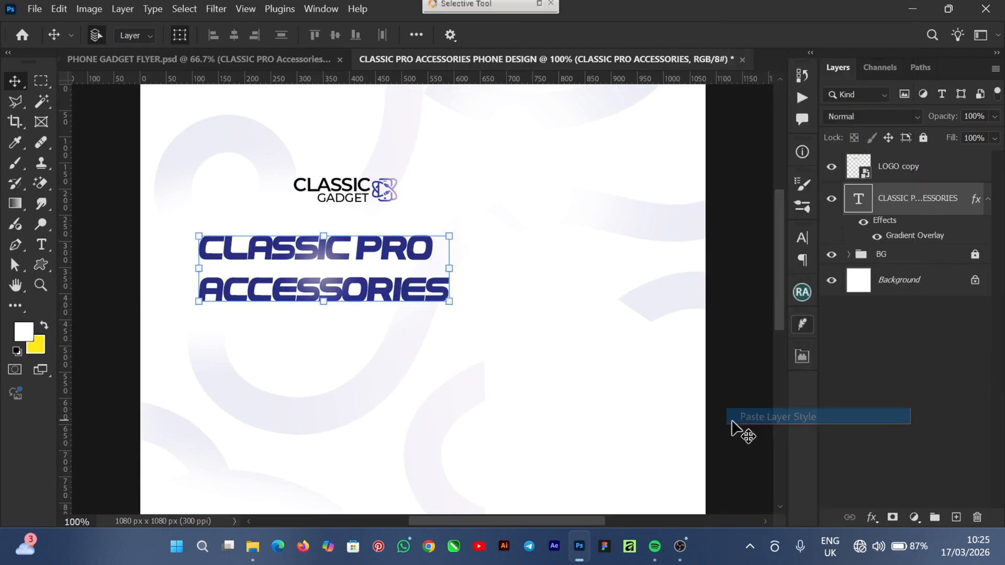
left_click(673, 258)
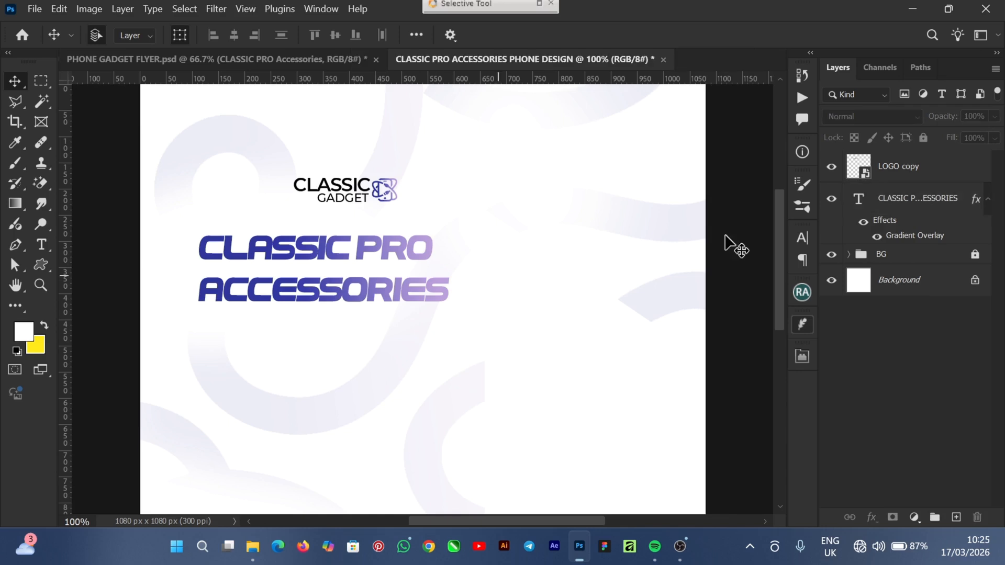
- Open the headline's Gradient Overlay in the gradient editor and examine the colour of its first stop
left_click(918, 199)
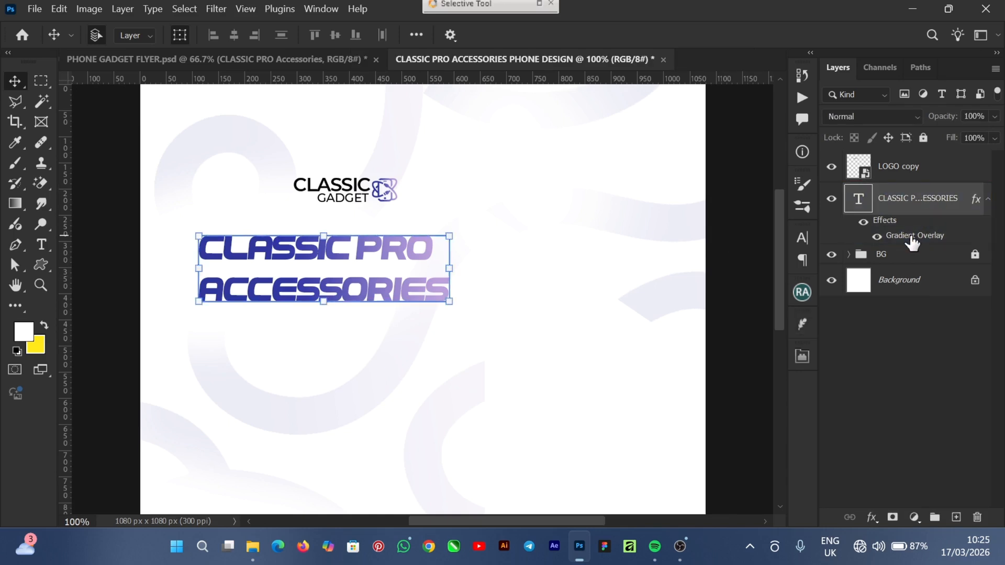
double_click(908, 238)
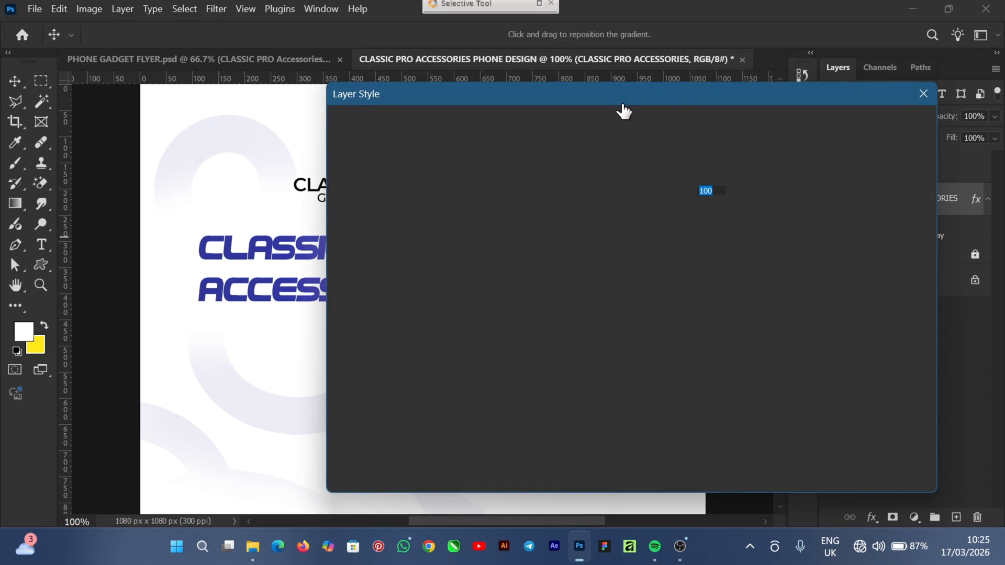
left_click_drag(611, 100, 718, 94)
left_click(745, 204)
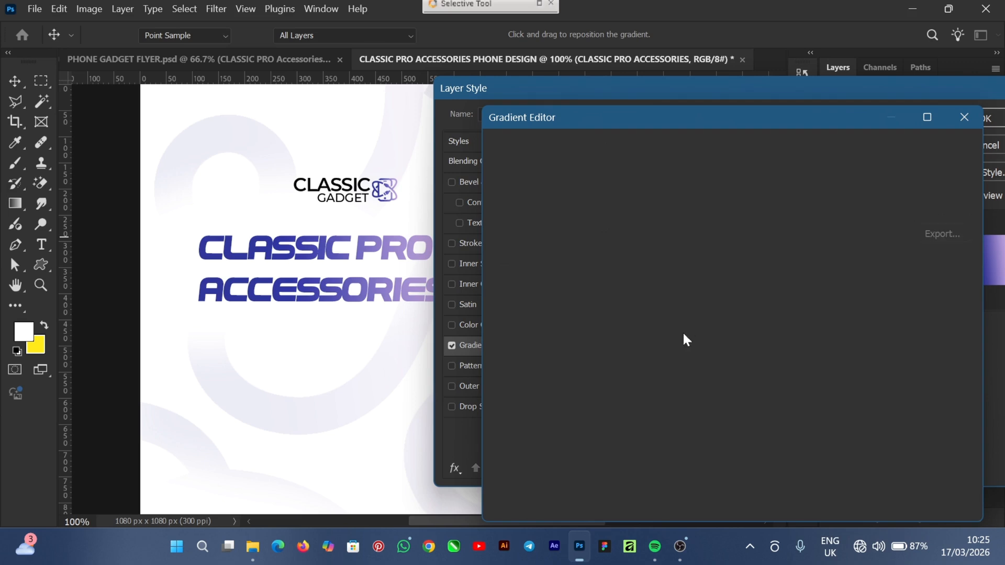
left_click(503, 410)
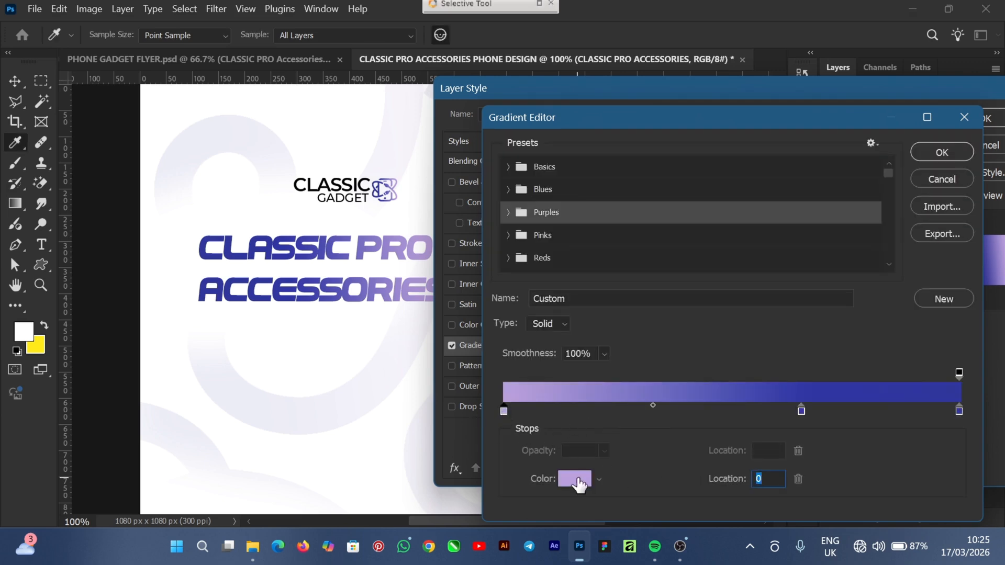
left_click(577, 479)
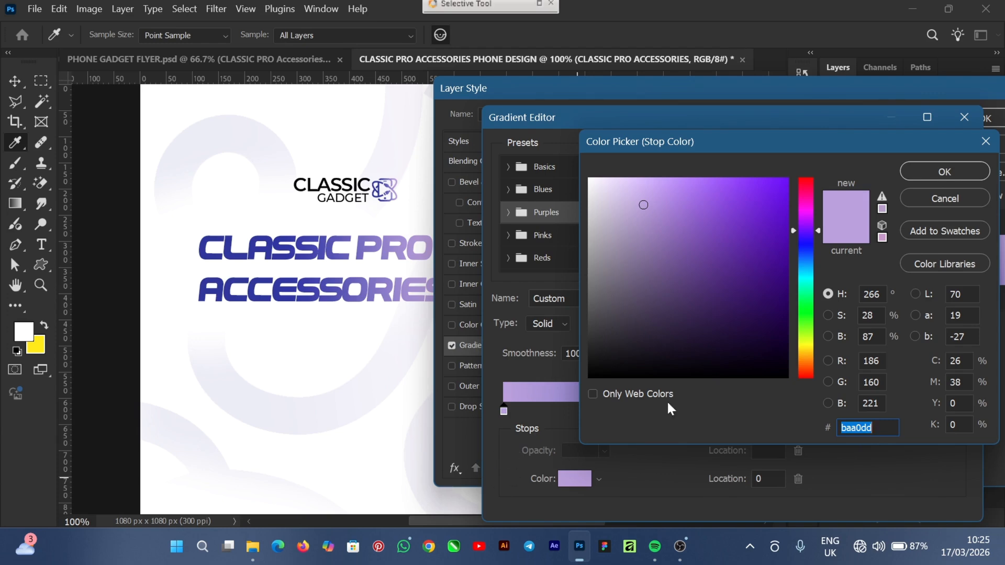
left_click(954, 178)
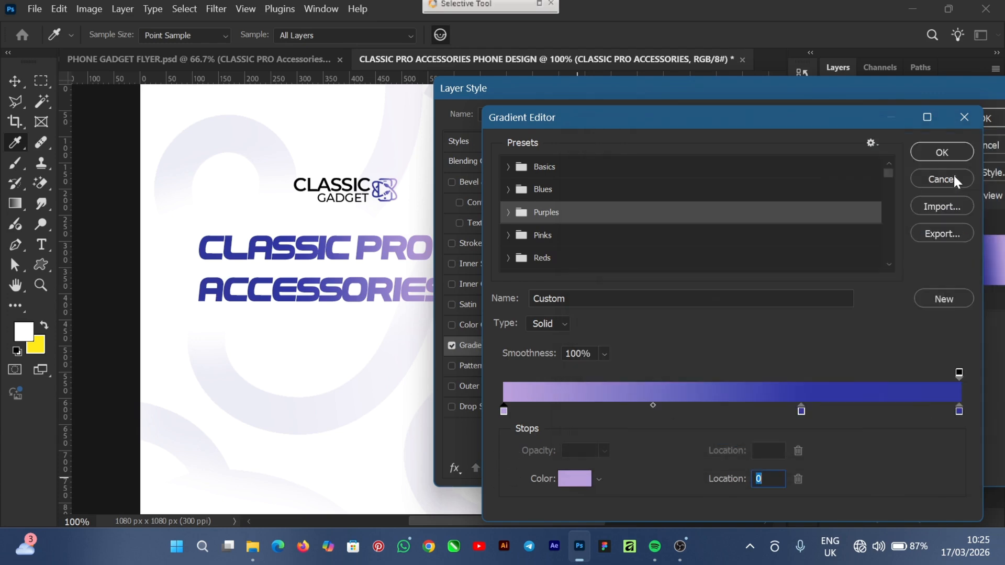
- Examine the colours of the gradient stops at 65% and 100%, and close the headline's layer style settings without changes
left_click(804, 417)
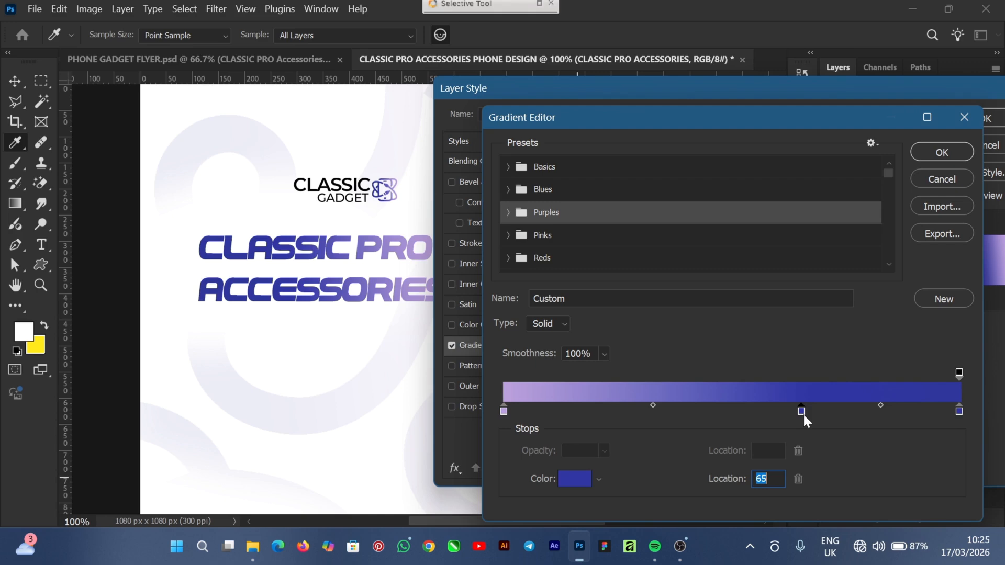
left_click(575, 479)
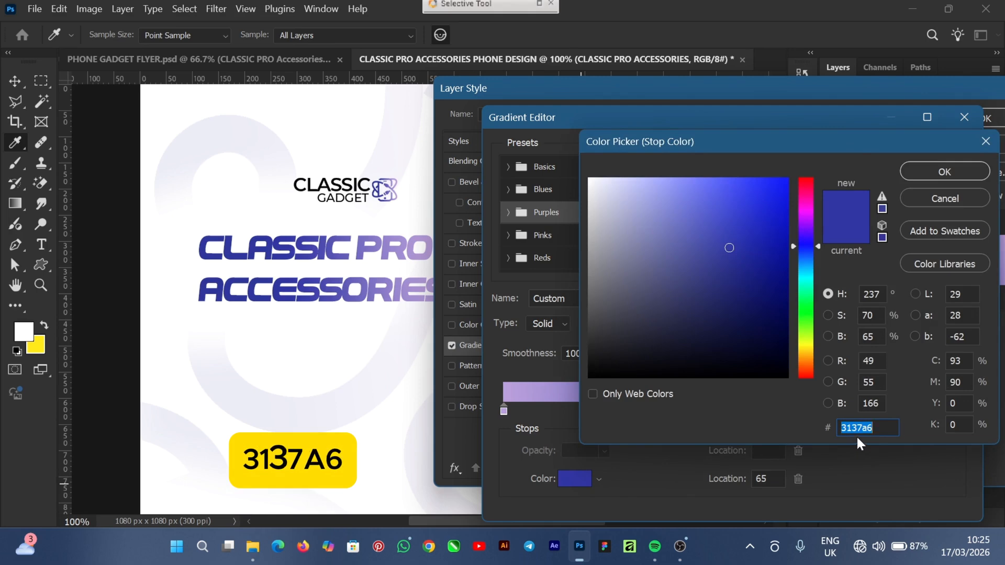
left_click(934, 174)
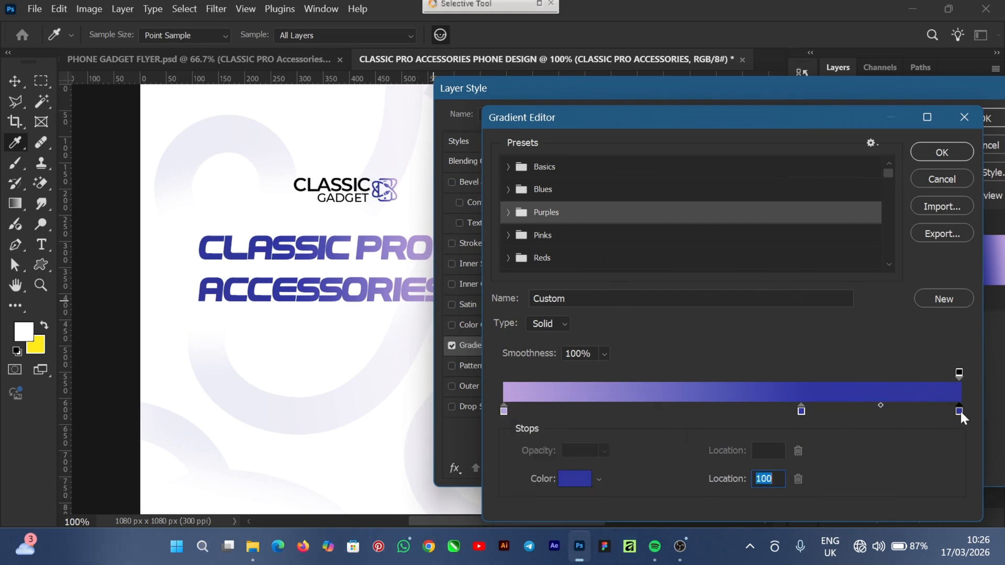
left_click(563, 482)
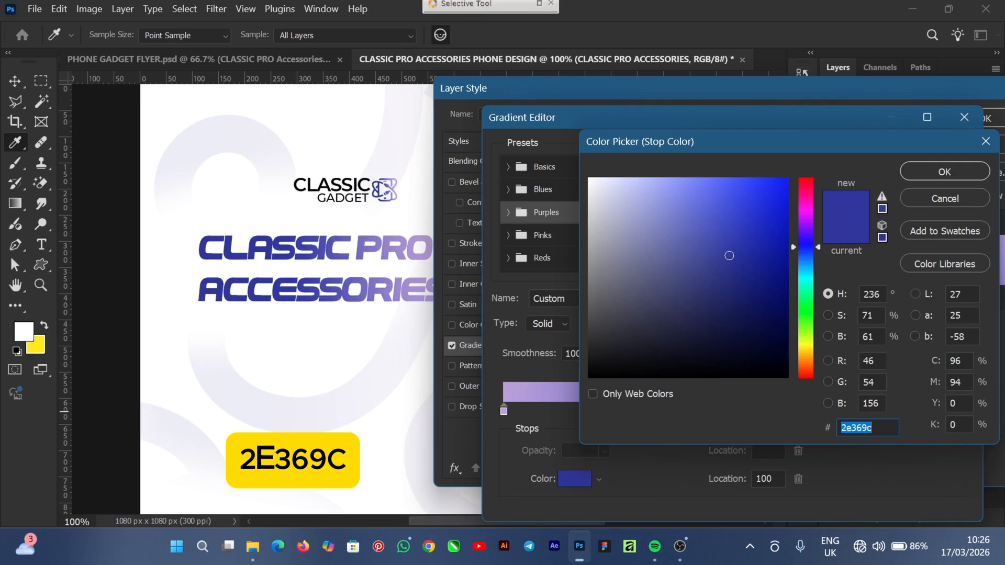
left_click(902, 169)
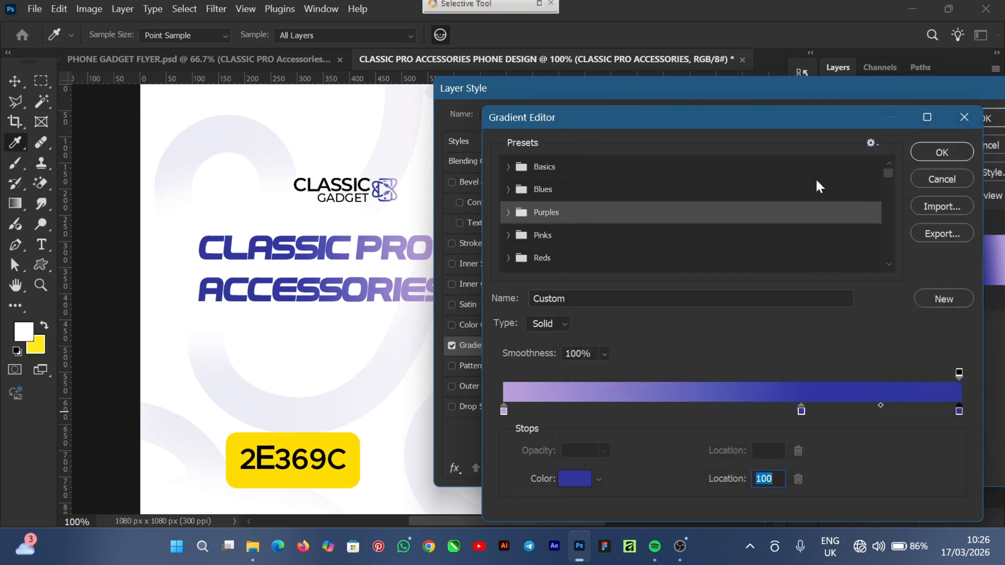
left_click(935, 155)
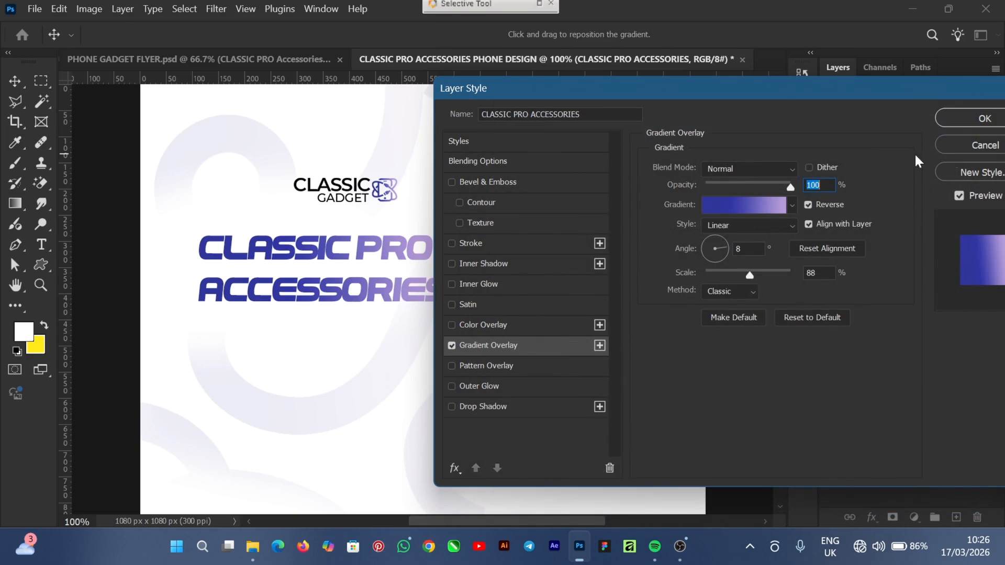
left_click(970, 119)
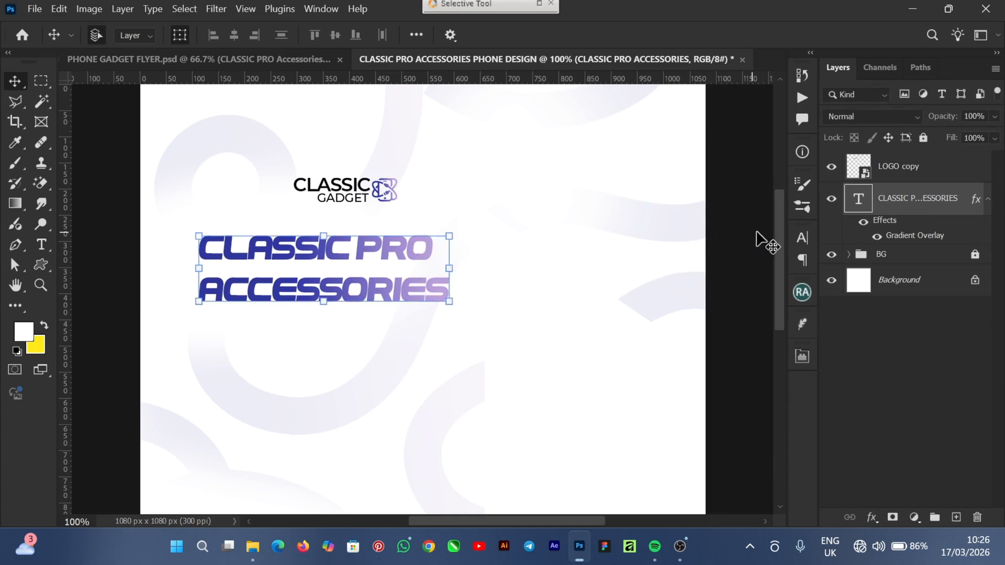
- Move the Classic Gadget logo slightly up and set the headline's leading to 14 pt, closing the character settings
left_click(358, 195)
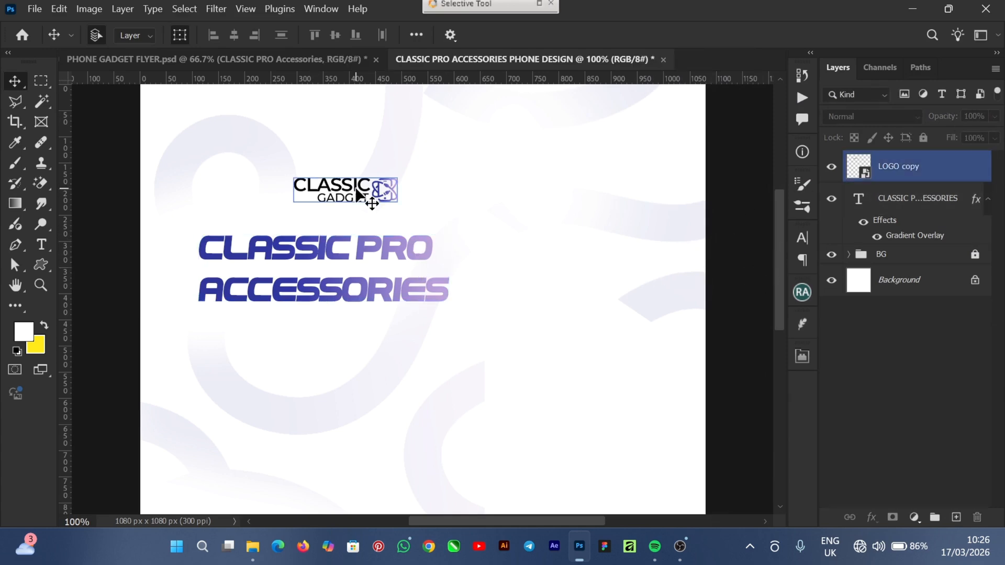
mouse_move(358, 195)
left_mouse_down()
mouse_move(332, 181)
mouse_move(362, 179)
left_mouse_up()
left_click(368, 259)
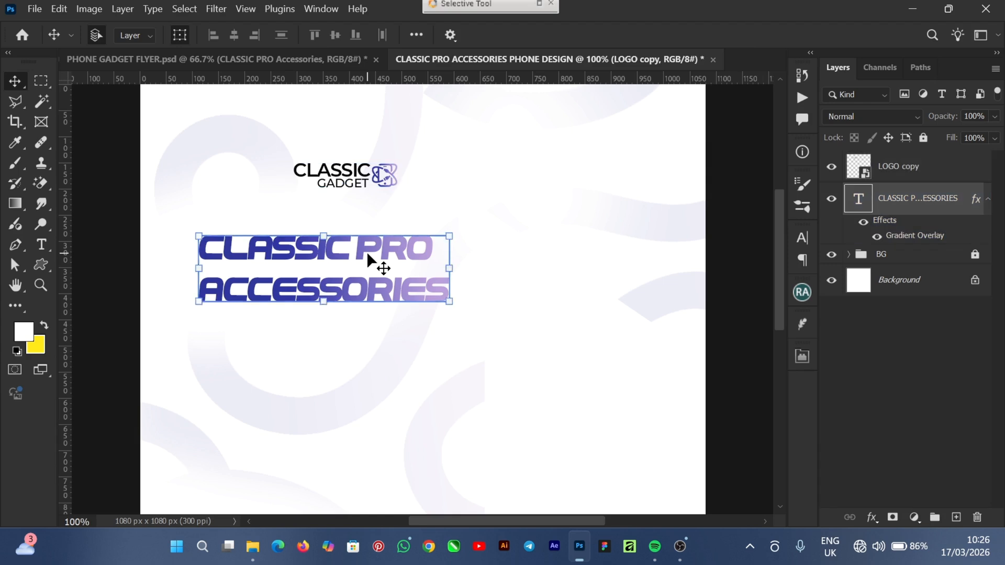
left_click(804, 237)
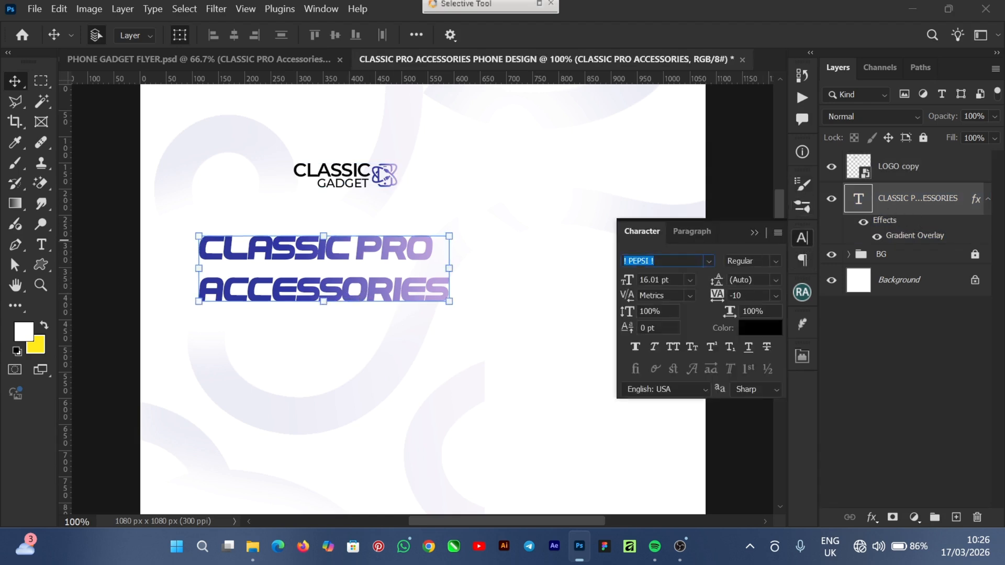
left_click(775, 281)
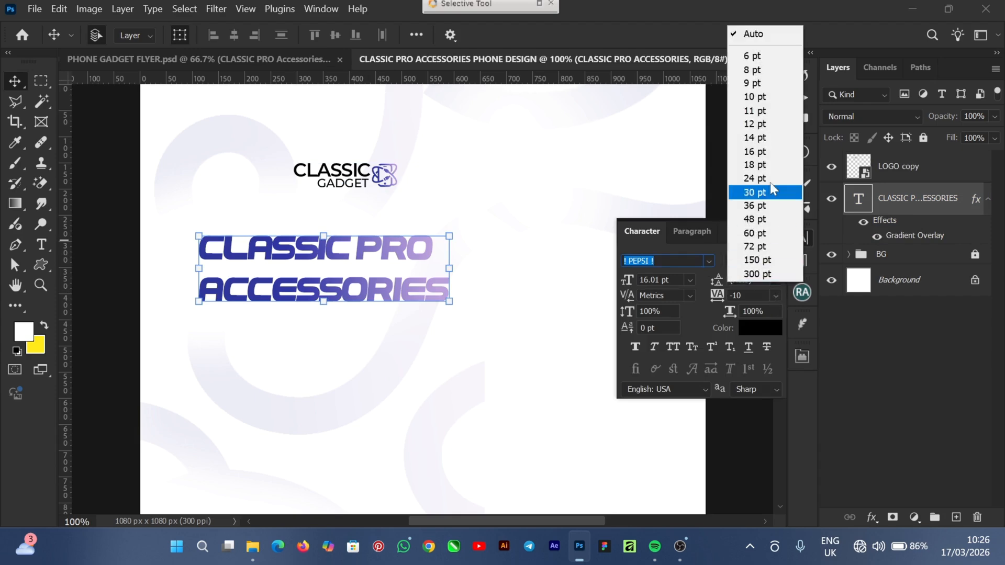
left_click(771, 138)
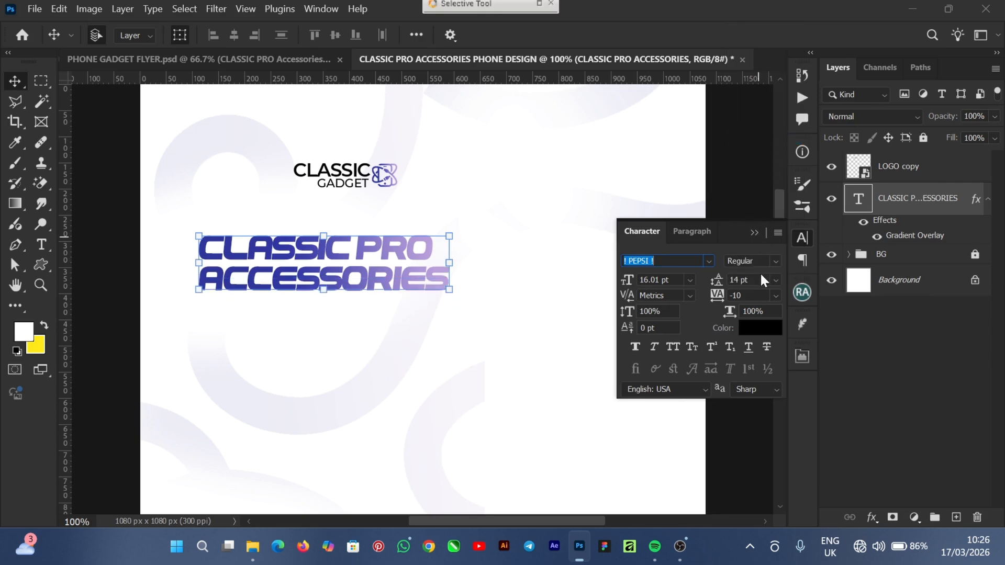
left_click(748, 280)
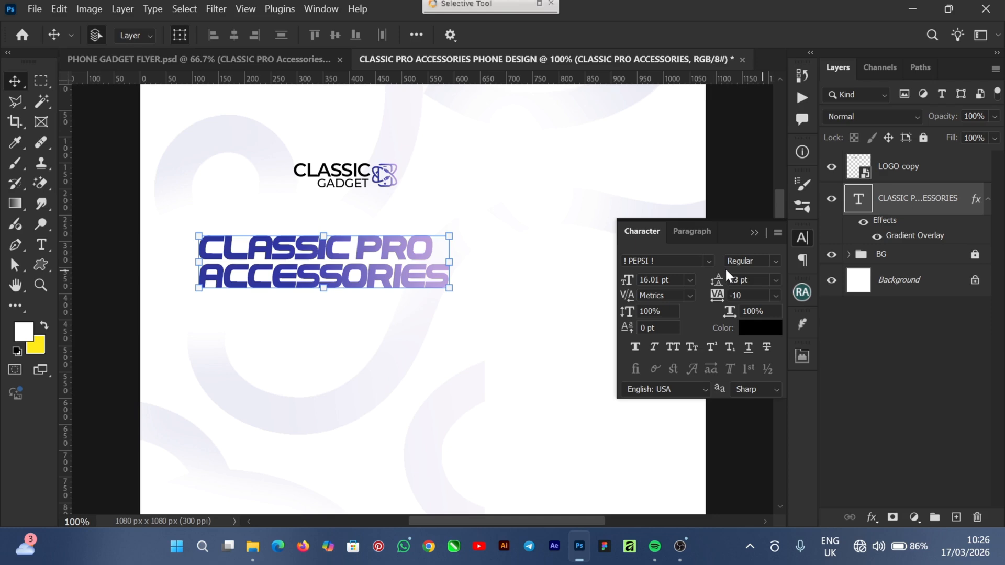
type("14")
key("Return")
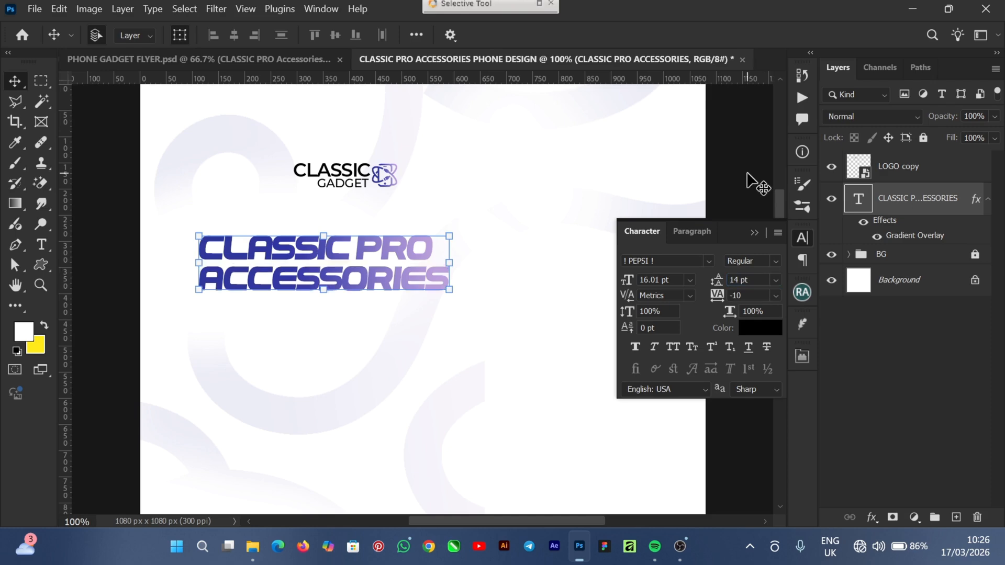
left_click(744, 183)
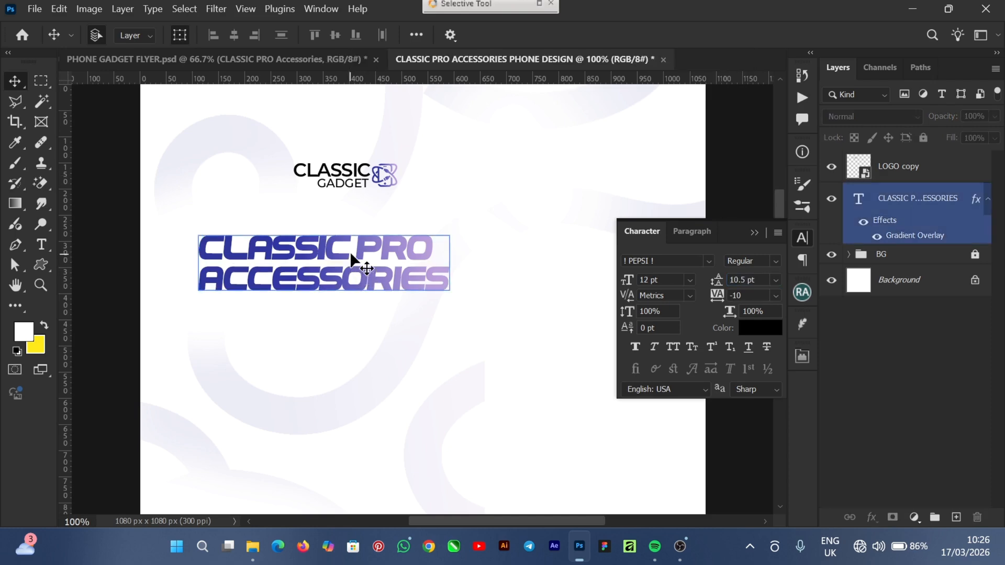
left_click(754, 233)
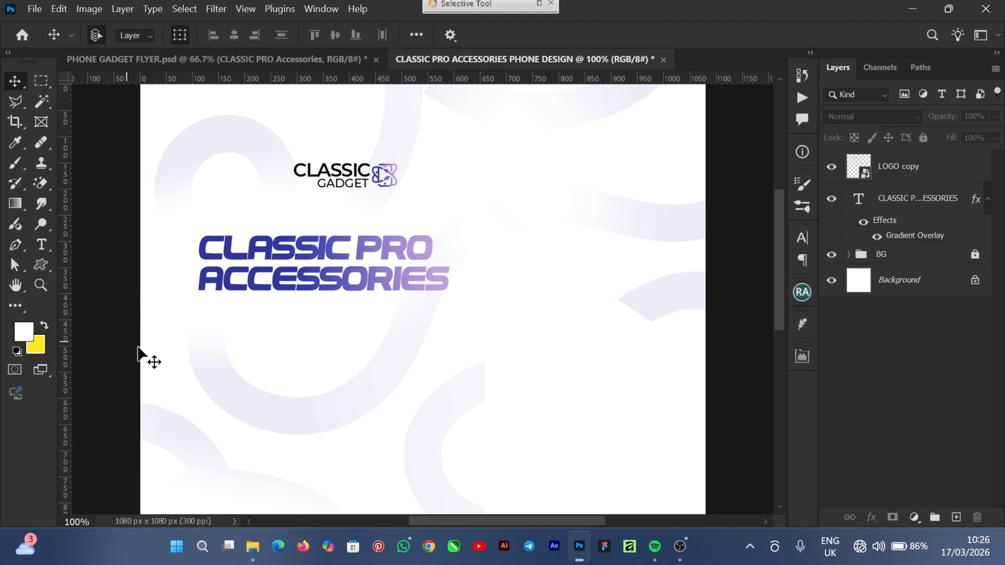
- Select the Dealer text in PHONE GADGET FLYER.psd to pick up its font, and return to CLASSIC PRO ACCESSORIES PHONE DESIGN
left_click(144, 62)
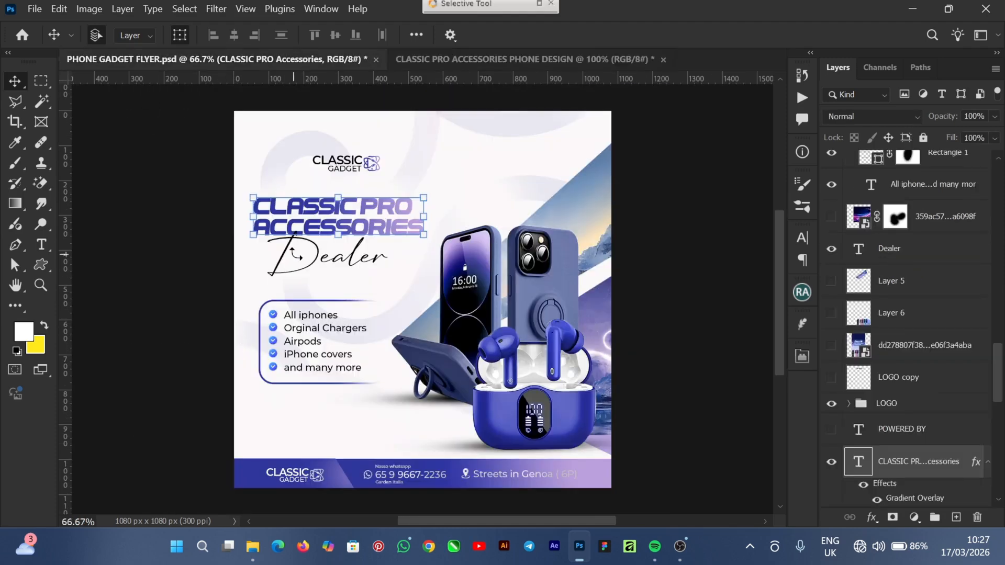
left_click(338, 265)
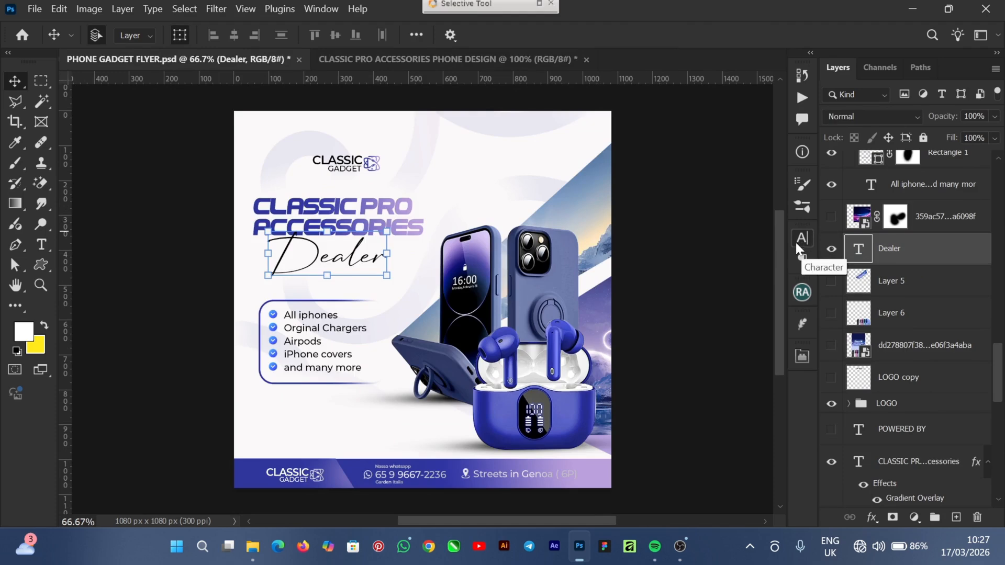
left_click(391, 59)
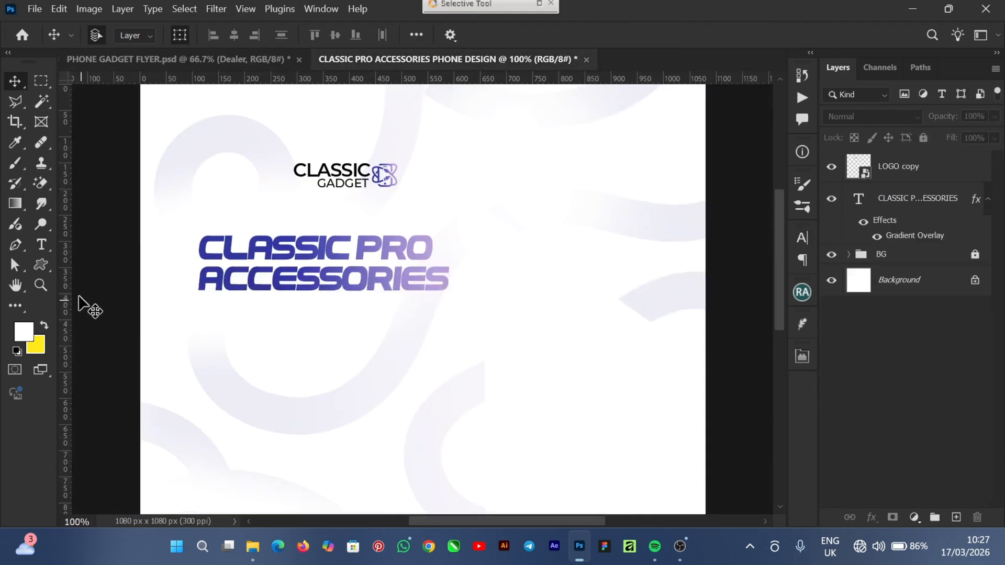
- Add the text "Dealer" in Arolse Belmonteria Script, 18 pt, below the headline
left_click(41, 245)
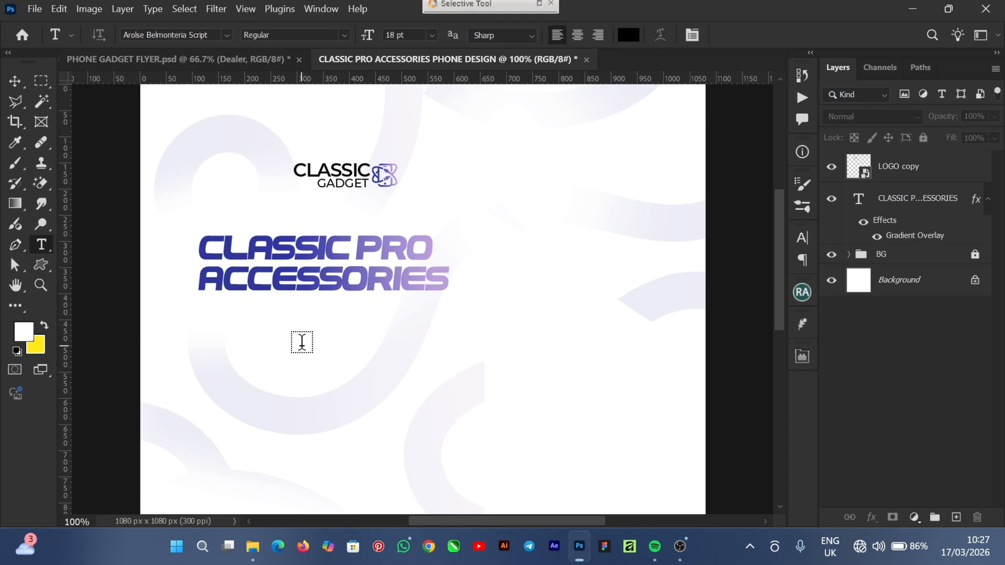
left_click(415, 374)
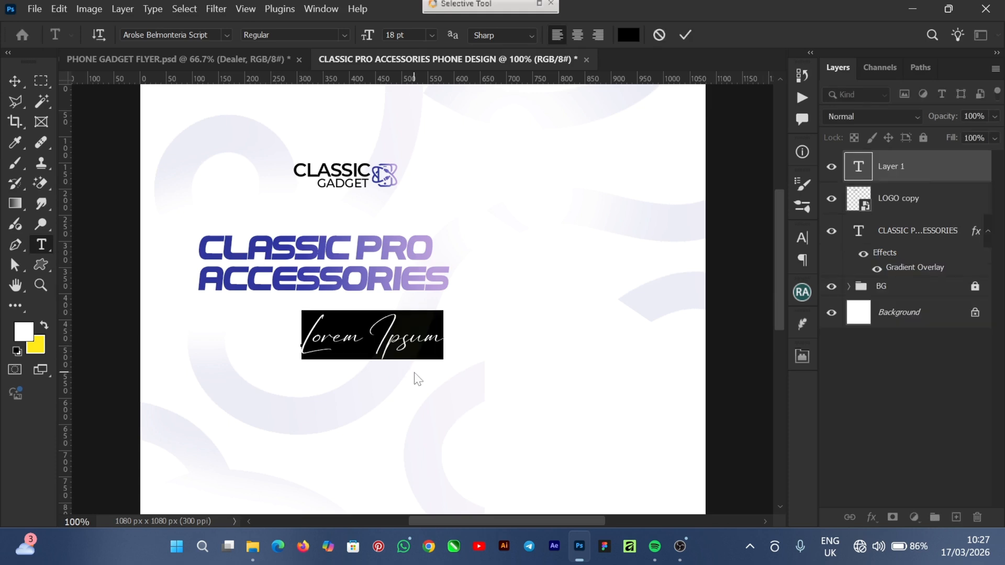
type("Dea")
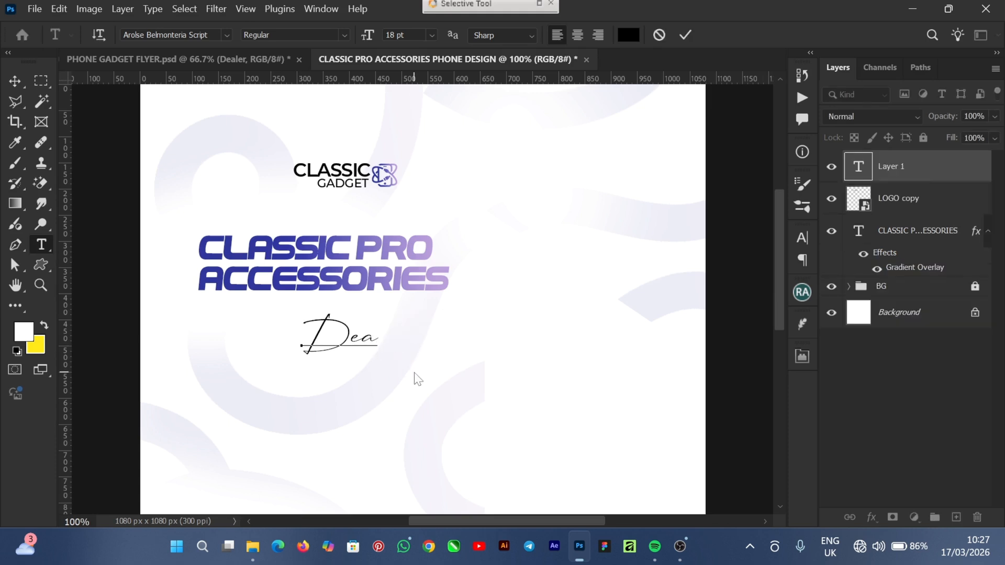
type("l")
left_click(687, 33)
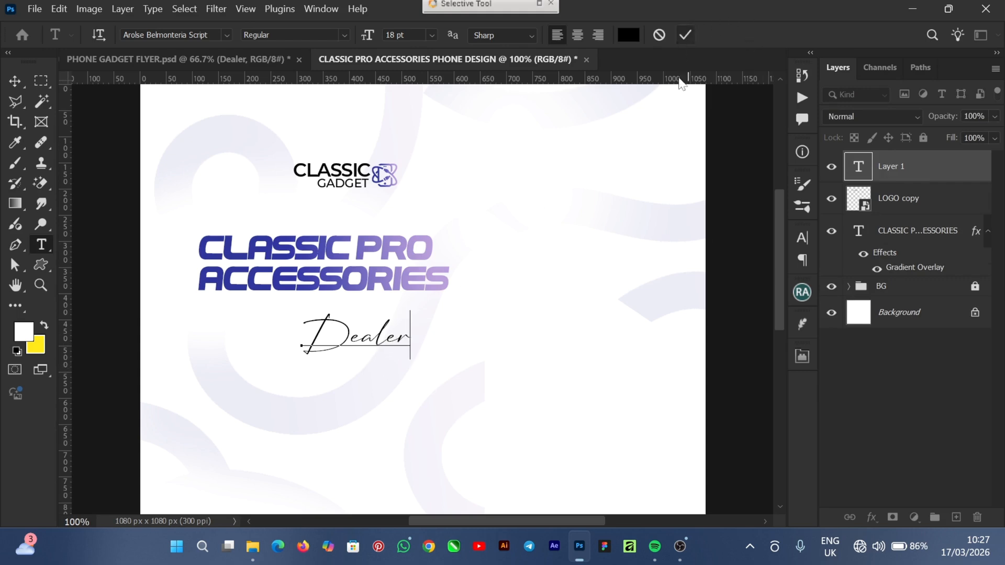
- Scale the Dealer text to about 144% and place it directly beneath the ACCESSORIES line
left_click(15, 81)
left_click_drag(304, 310, 240, 283)
left_click_drag(359, 330, 357, 338)
left_click_drag(413, 300, 397, 303)
left_click_drag(355, 340, 358, 332)
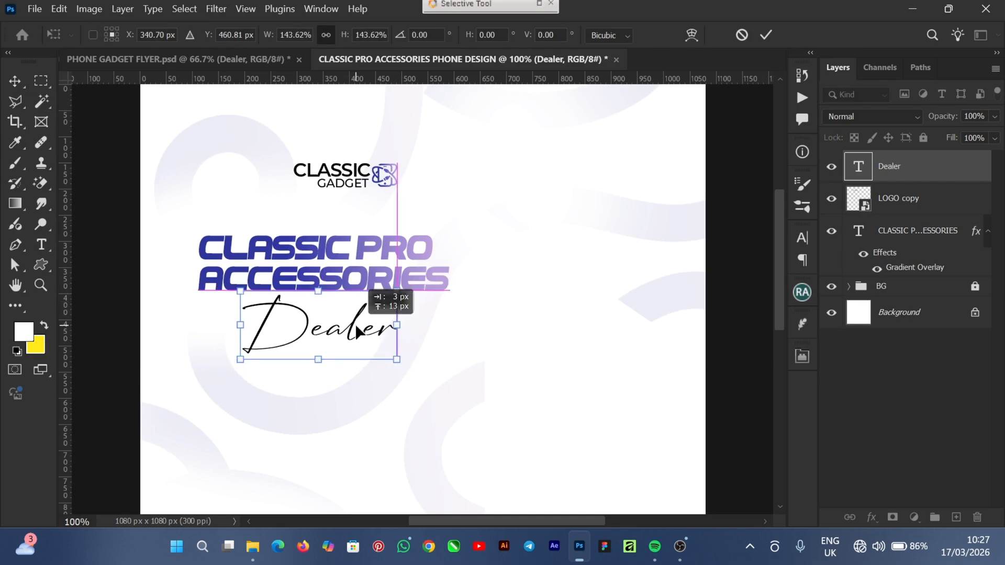
left_click(765, 33)
- Nudge the CLASSIC PRO ACCESSORIES headline up about 26 px, closer to the logo
mouse_move(781, 245)
left_mouse_down()
mouse_move(781, 283)
mouse_move(778, 241)
mouse_move(776, 261)
left_mouse_up()
left_click(334, 262)
key("Up")
key("Up")
key("Up")
key("Up")
key("Up")
key("Up")
key("Up")
key("Up")
key("Up")
key("Up")
key("Up")
key("Up")
key("Up")
key("Up")
key("Up")
key("Up")
key("Up")
key("Up")
key("Up")
key("Up")
key("Up")
key("Up")
key("Up")
key("Up")
key("Up")
key("Up")
- Move the Dealer text slightly up and align its horizontal centre with the headline, leaving both deselected
left_click(328, 341)
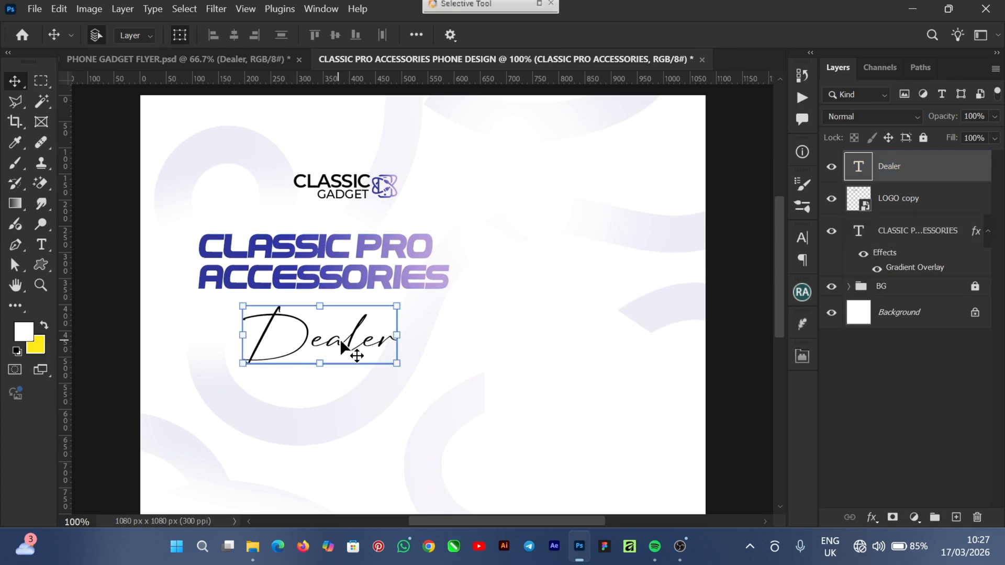
left_click_drag(352, 335, 349, 330)
left_click(317, 250, "shift")
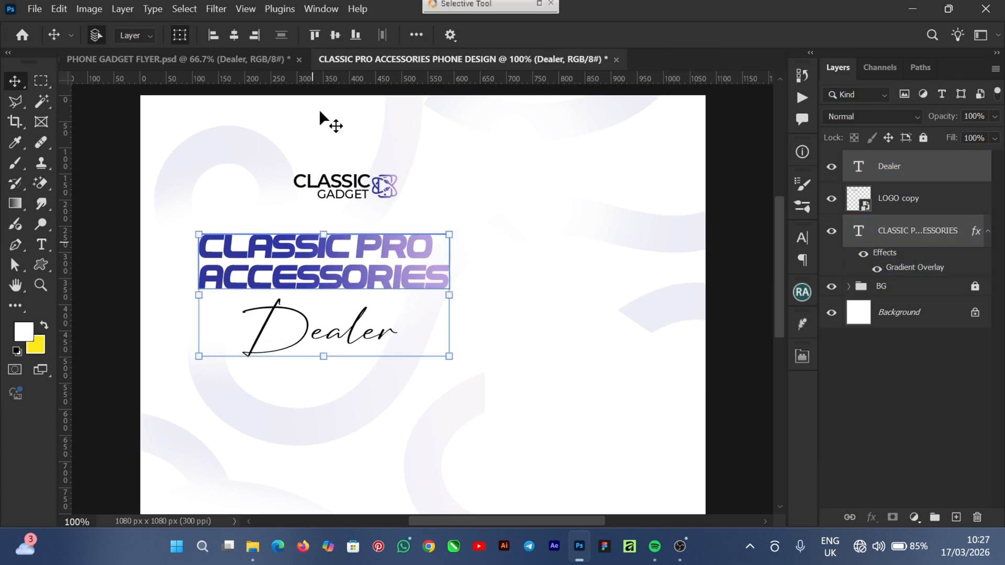
left_click(234, 36)
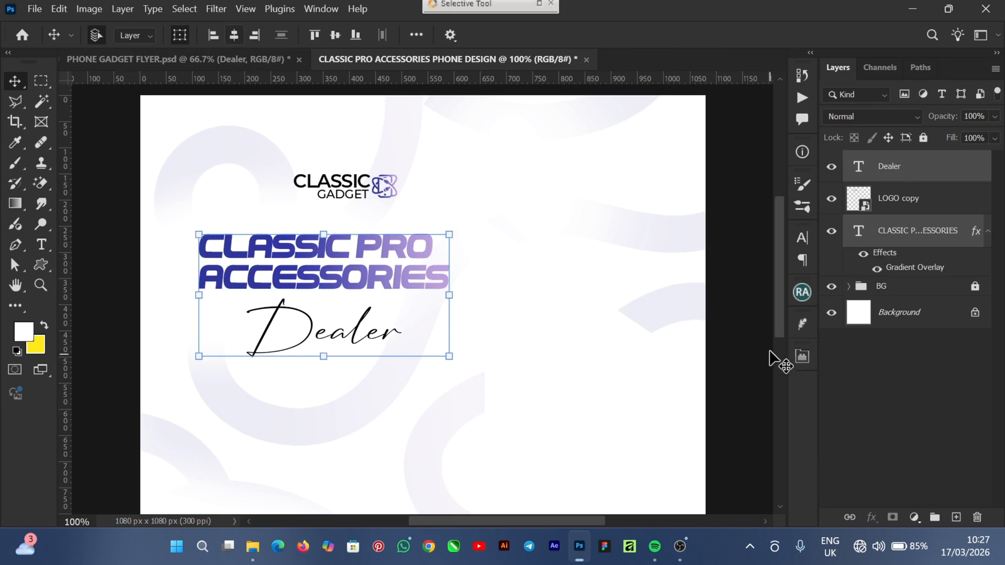
left_click(739, 308)
- Switch to PHONE GADGET FLYER.psd to examine the layout below the Dealer text, and return to CLASSIC PRO ACCESSORIES PHONE DESIGN
mouse_move(784, 261)
left_mouse_down()
mouse_move(782, 250)
mouse_move(772, 318)
mouse_move(780, 277)
left_mouse_up()
left_click(242, 62)
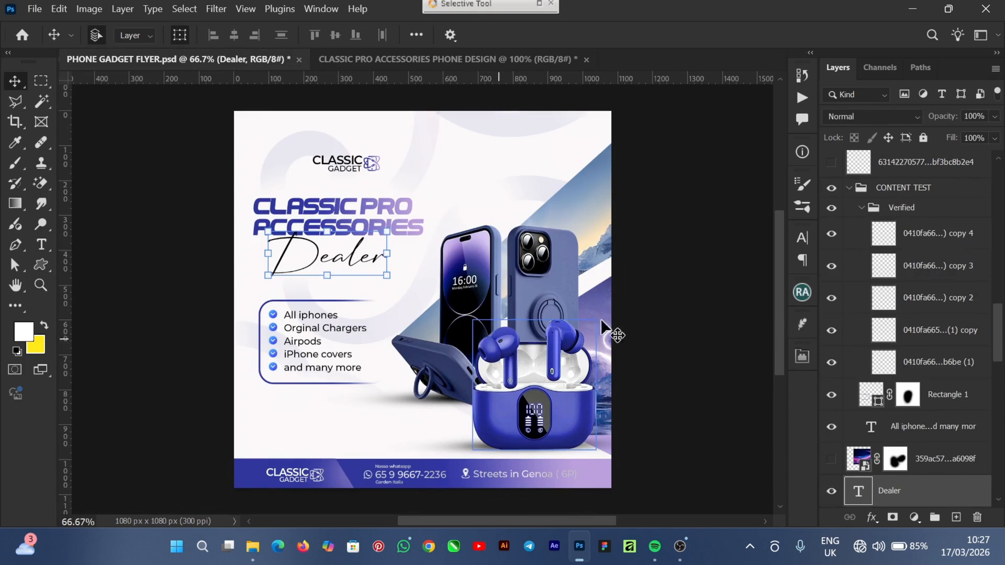
left_click(348, 58)
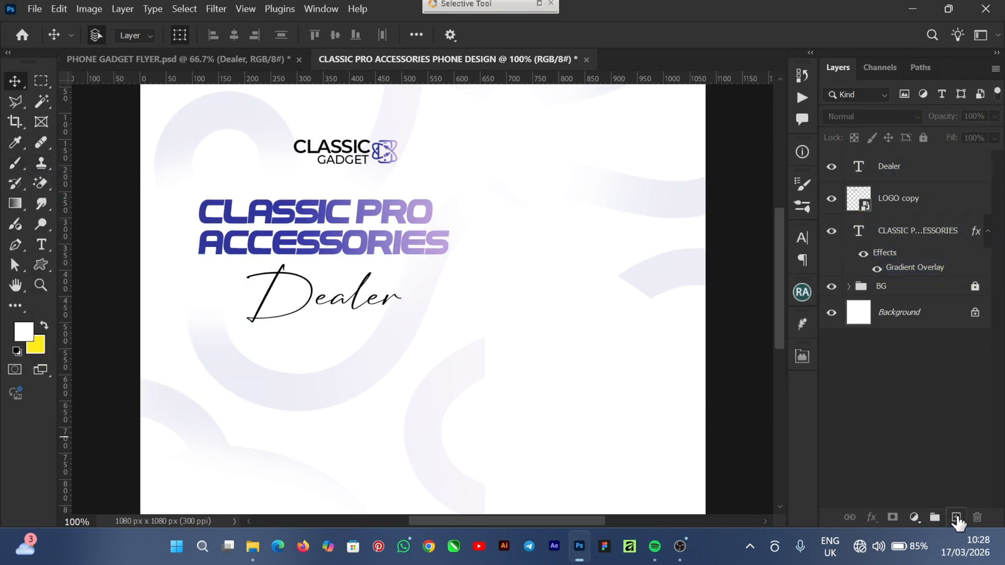
- On a new layer, outline a diagonal band with the Polygonal Lasso from the canvas's right edge down to the area below right of Dealer
left_click(956, 519)
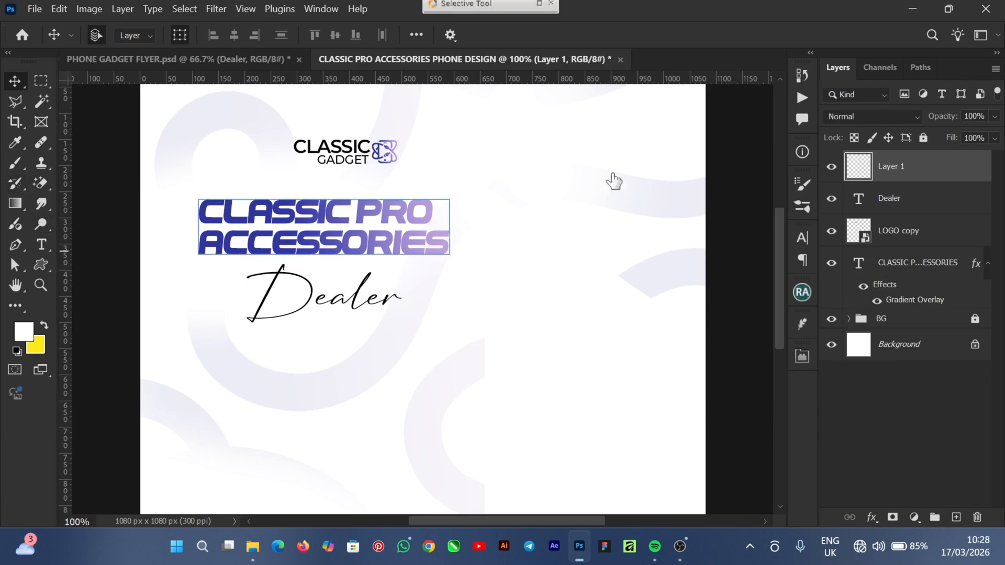
left_click(14, 102)
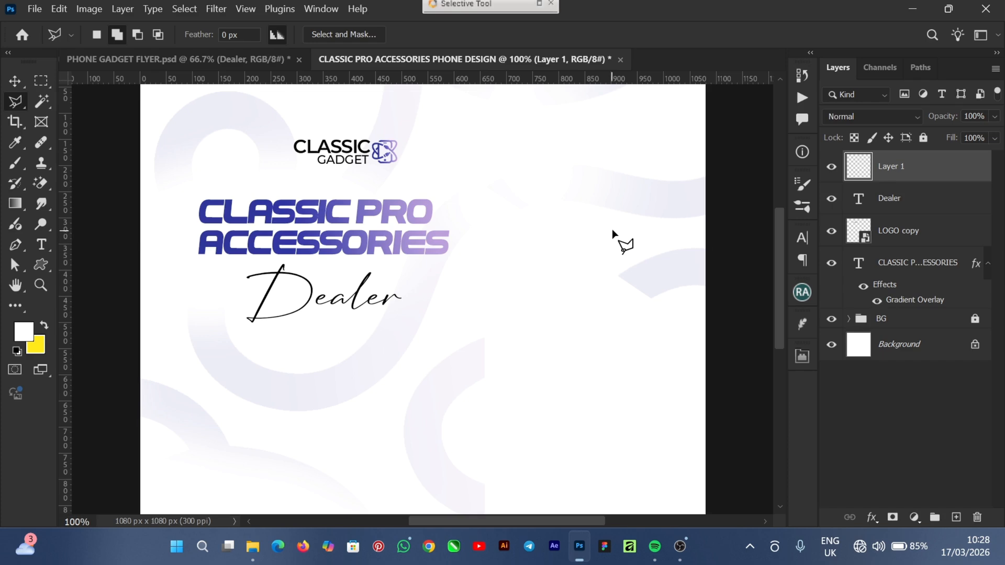
left_click(706, 136)
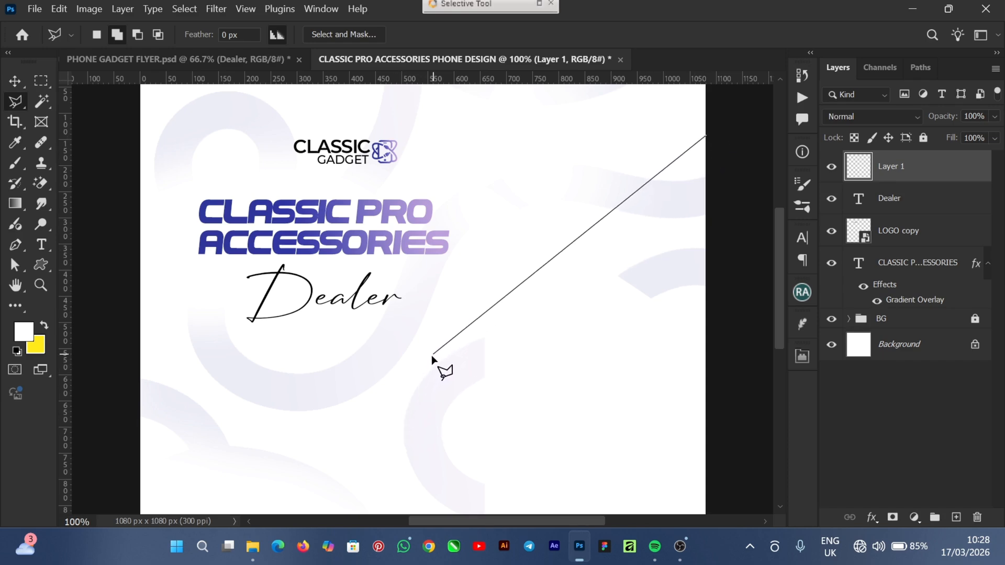
left_click(413, 375)
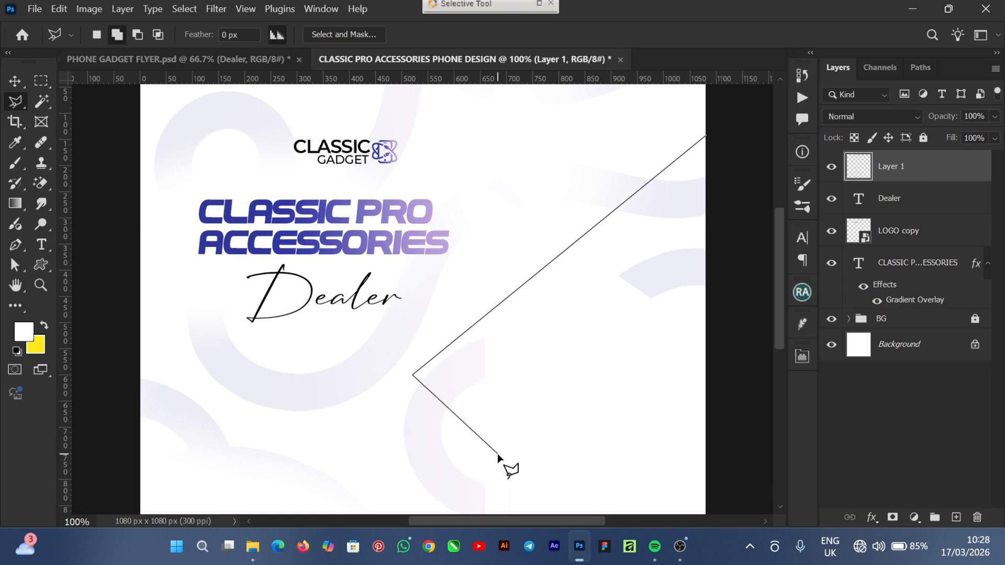
left_click(486, 440)
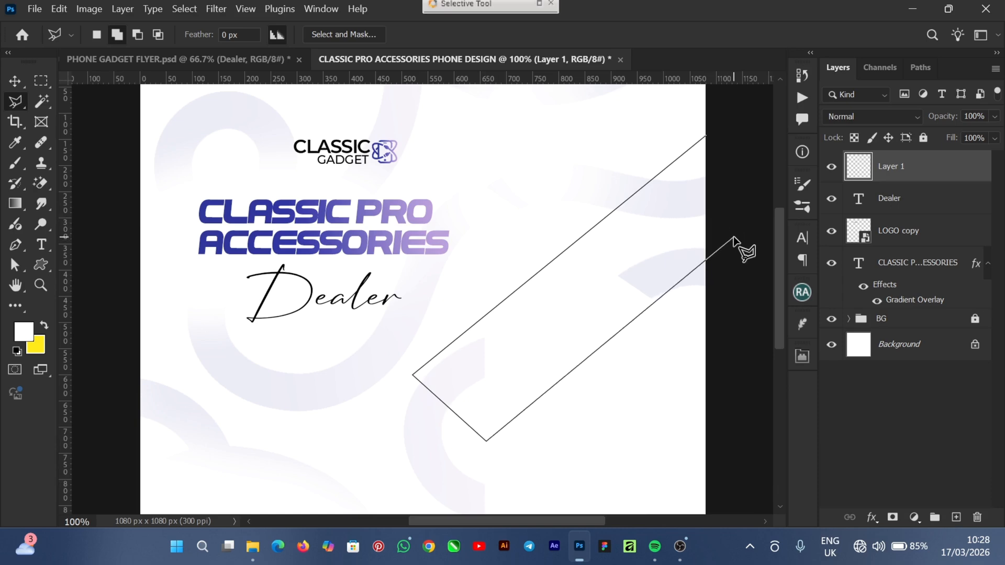
left_click(712, 252)
left_click(707, 137)
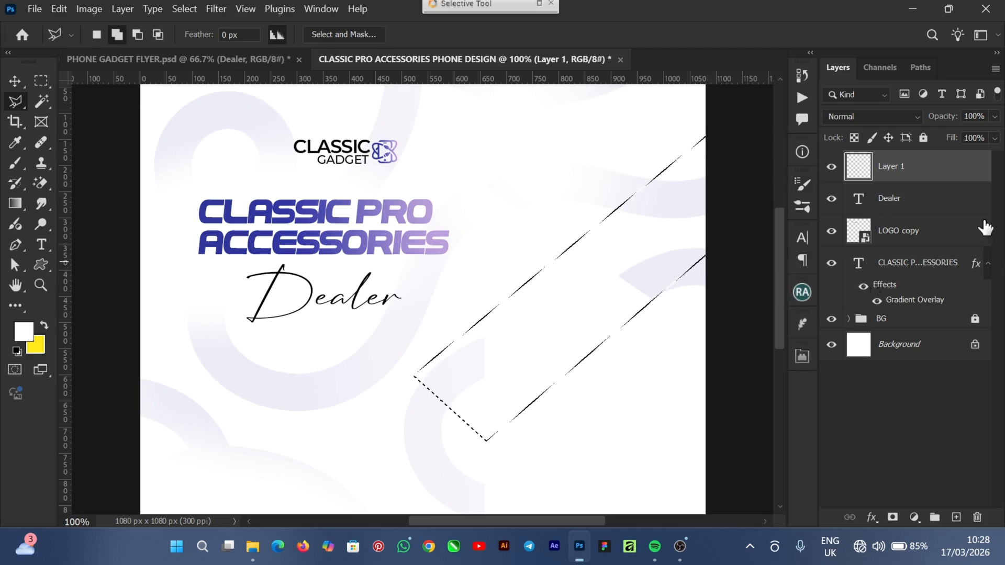
- Fill the band selection with purple 7e72c5 sampled from the ACCESSORIES line at 100% opacity, and clear the selection
right_click(529, 330)
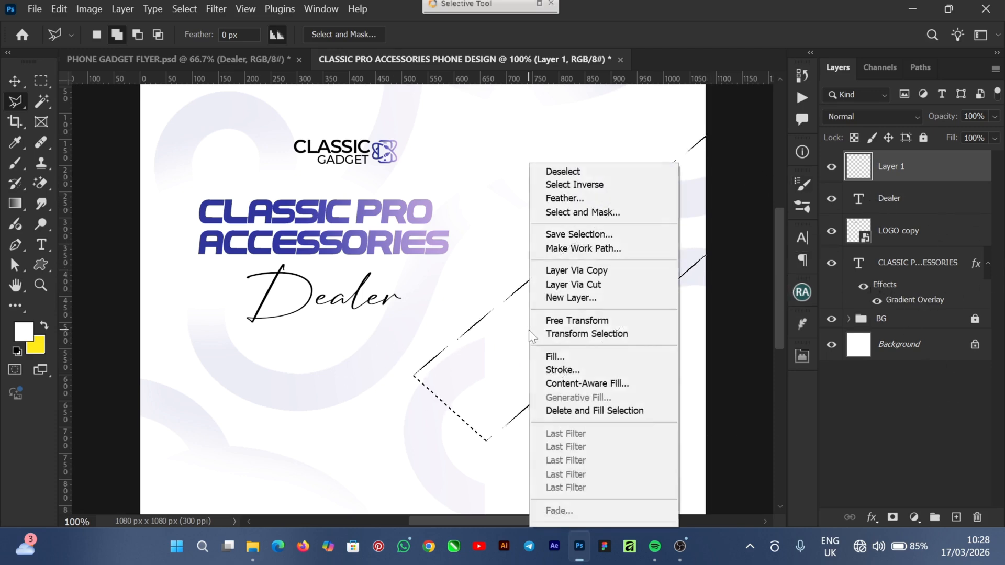
left_click(579, 358)
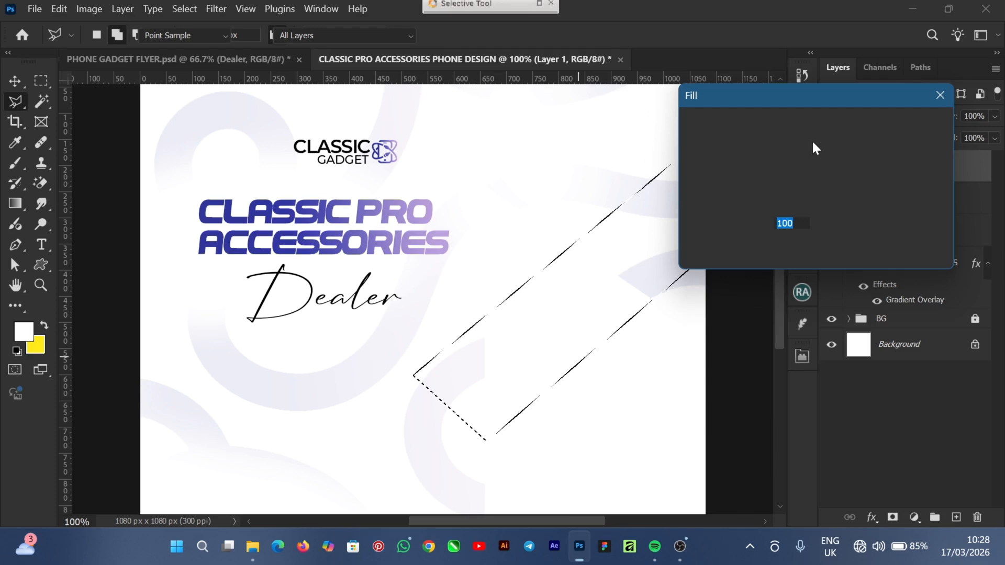
left_click(838, 123)
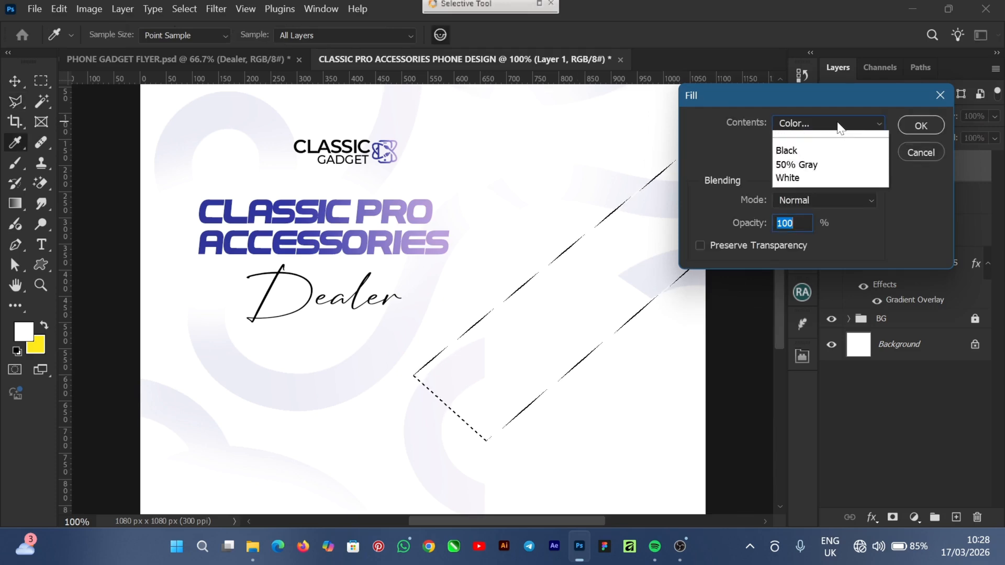
left_click(814, 165)
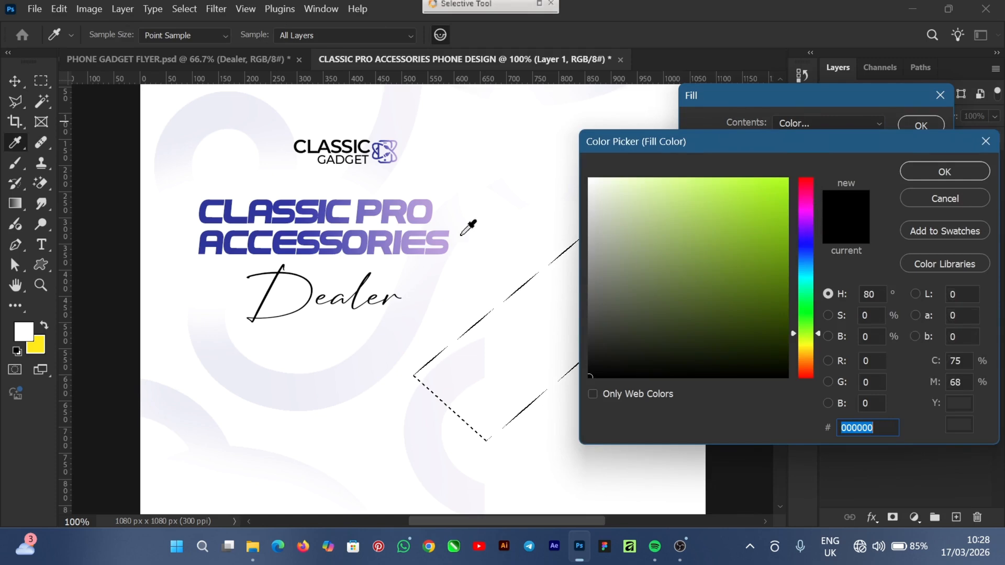
left_click(328, 207)
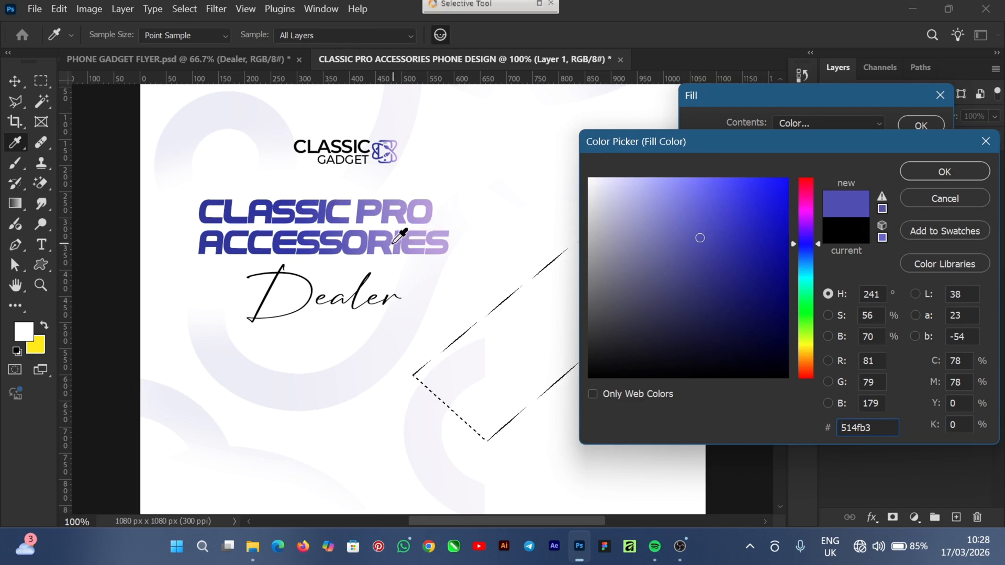
left_click(373, 242)
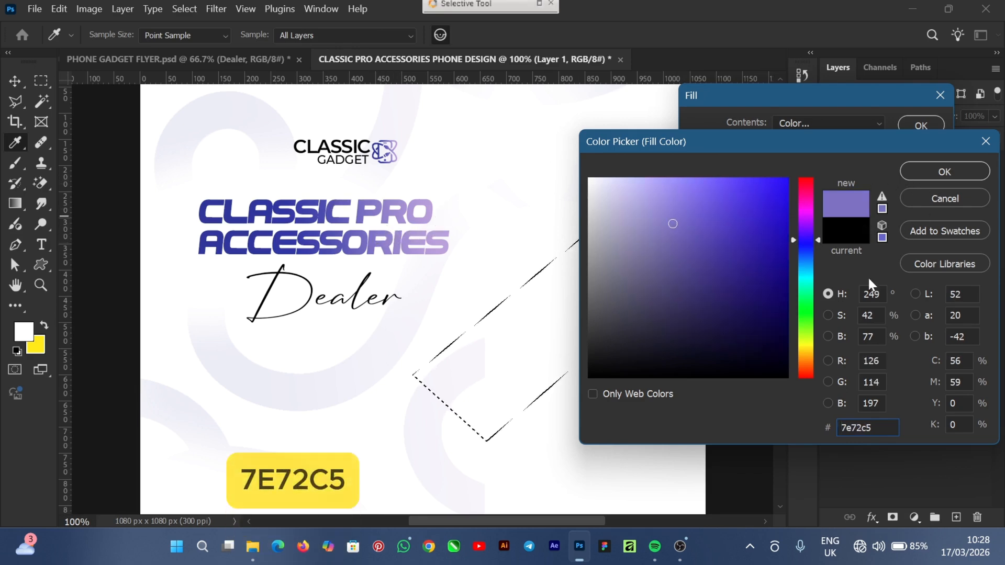
left_click(945, 173)
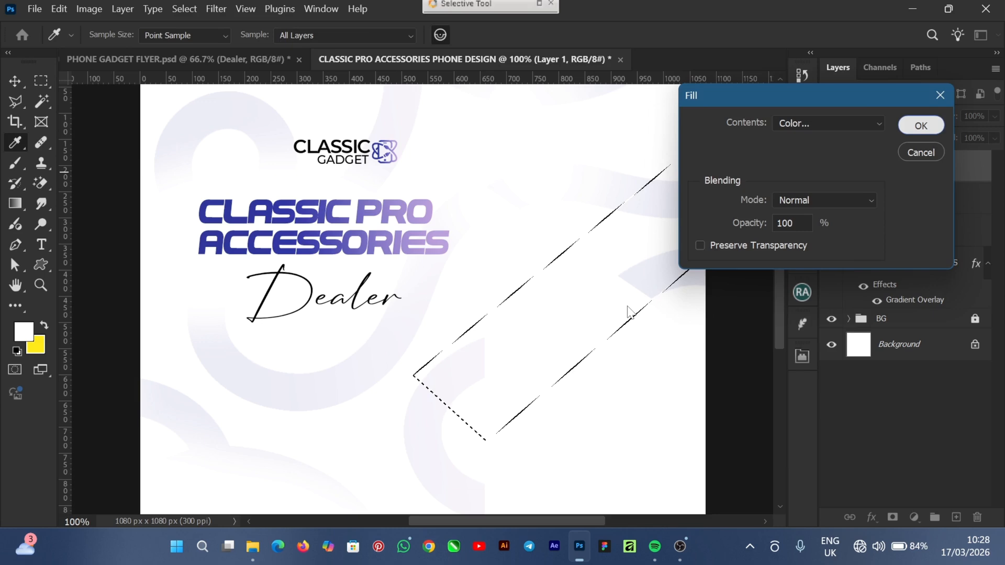
key("Return")
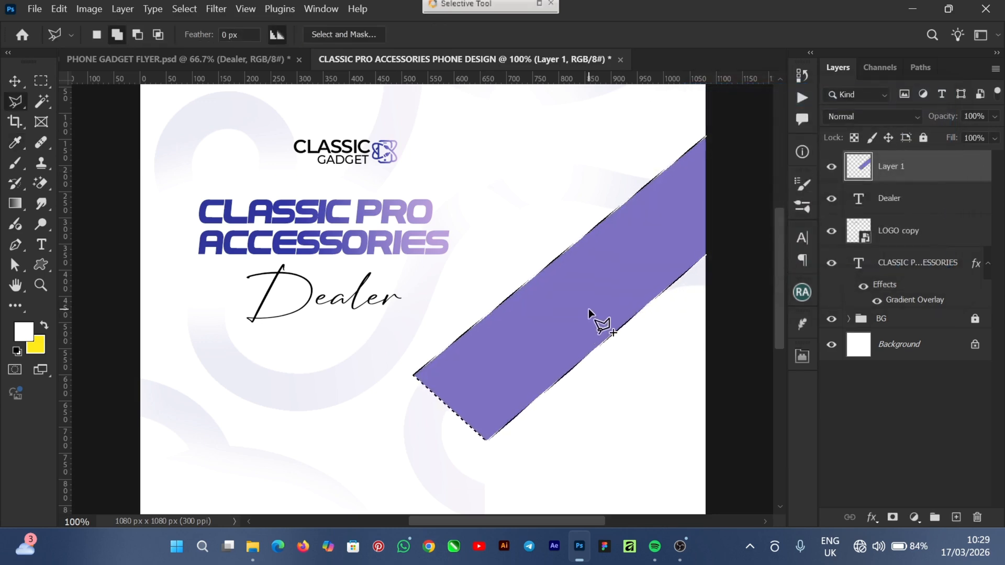
key("ctrl+d")
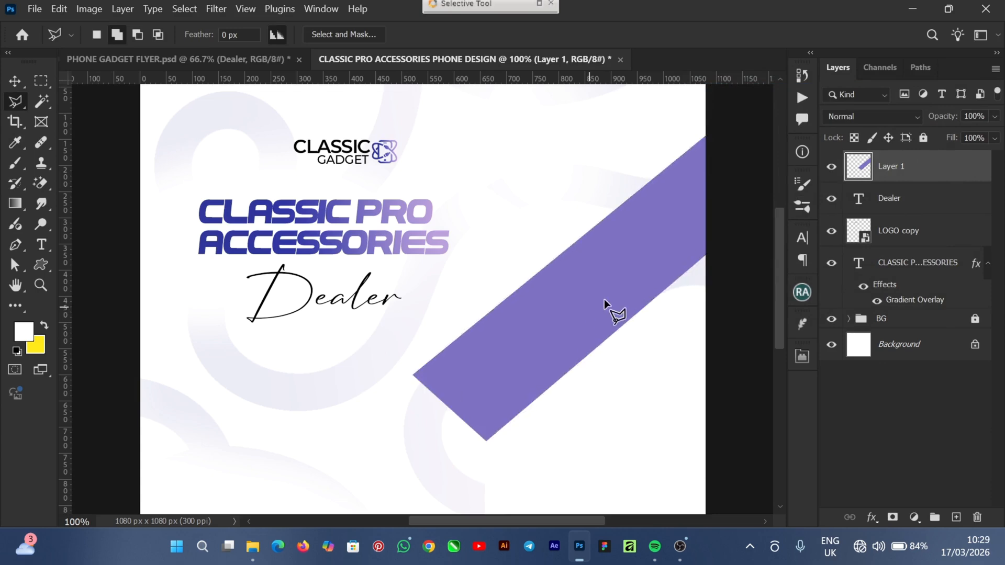
- Shift the purple diagonal band about 20 px right and 20 px up, leaving it deselected
left_click(14, 81)
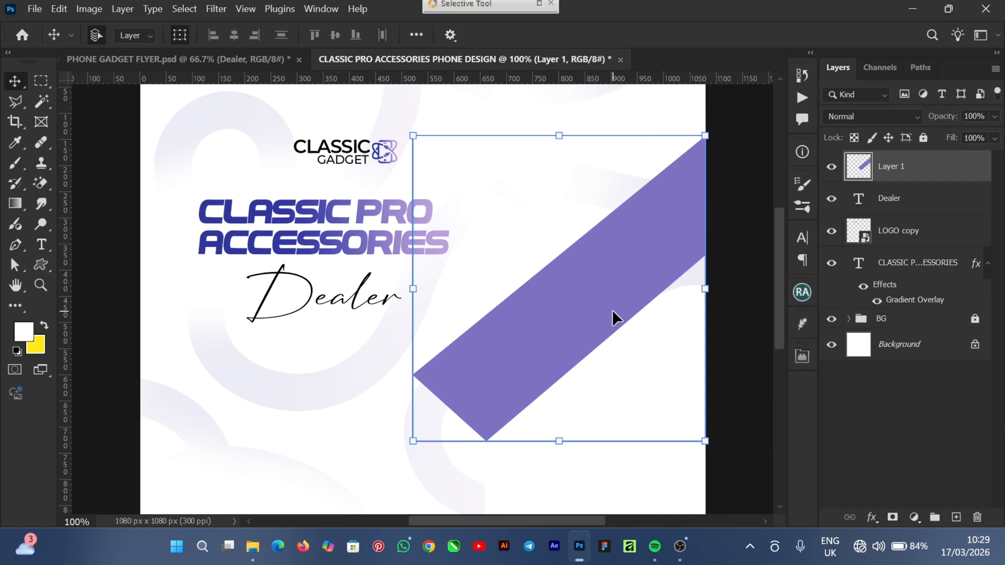
mouse_move(587, 287)
left_mouse_down()
mouse_move(592, 268)
mouse_move(592, 283)
left_mouse_up()
left_click_drag(781, 265, 771, 289)
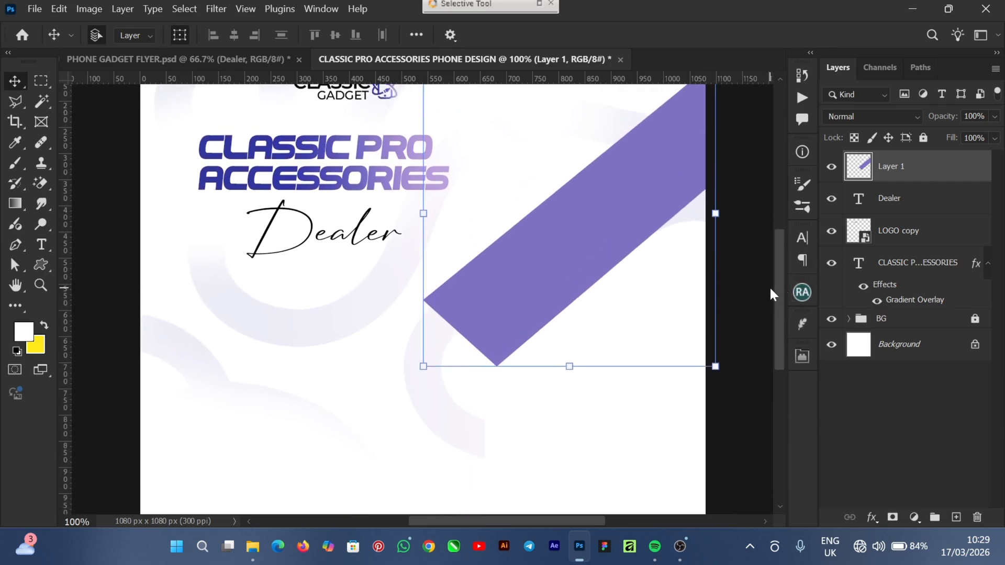
left_click(742, 319)
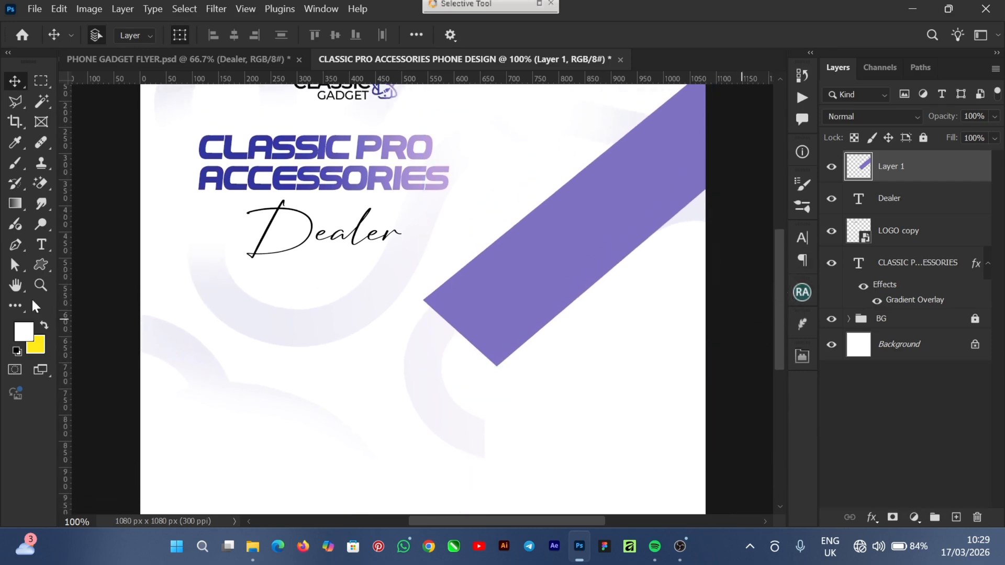
- Draw a triangle about 262 x 227 px beneath the Dealer text and fill it with the recently used purple of the band
left_click(40, 266)
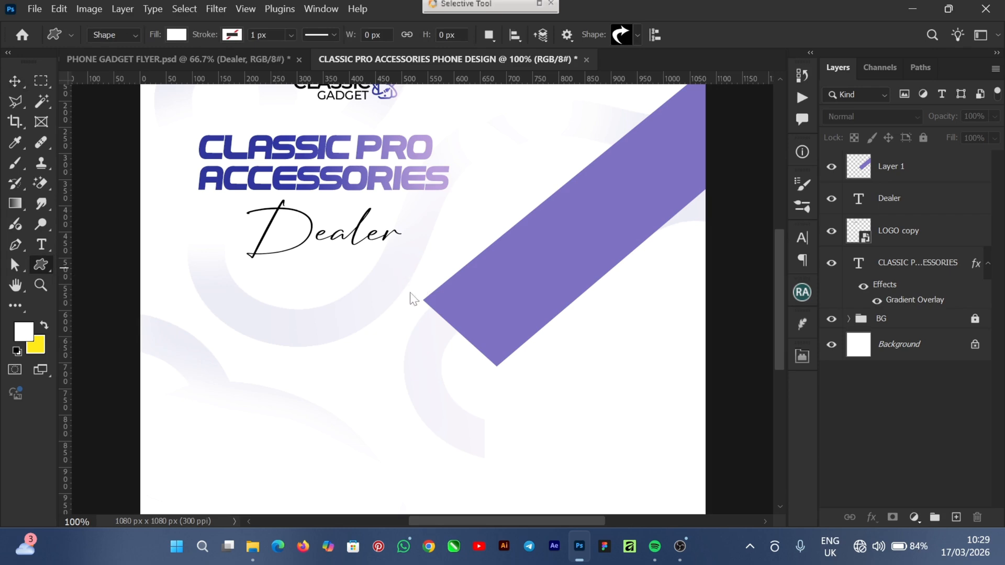
key("shift+u")
left_click_drag(422, 257, 272, 517)
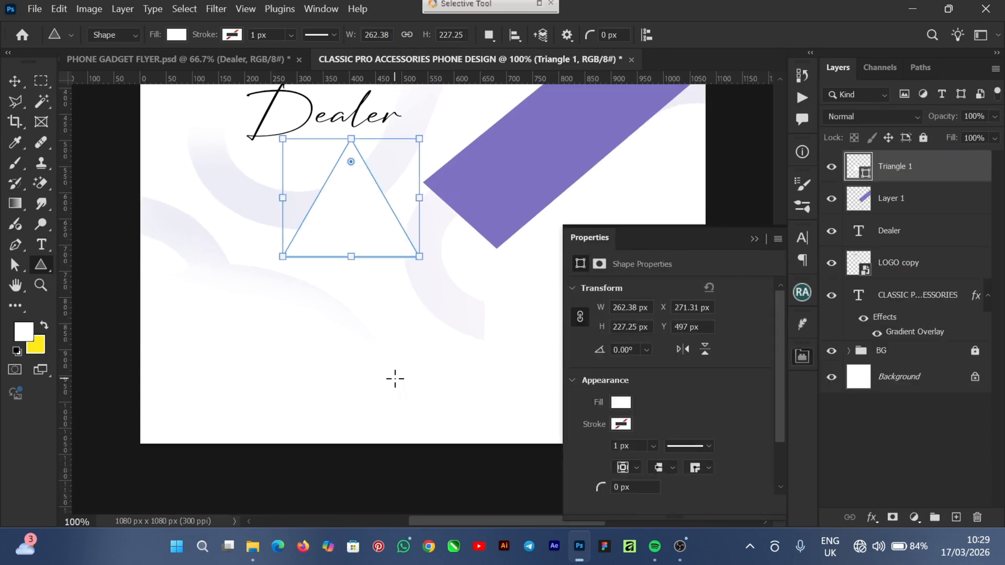
left_click(619, 403)
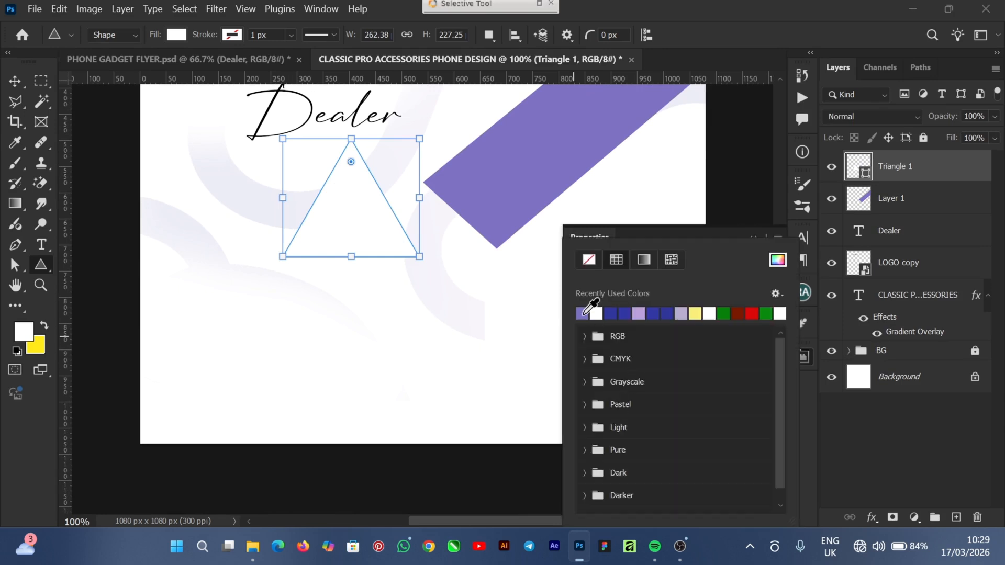
left_click(583, 313)
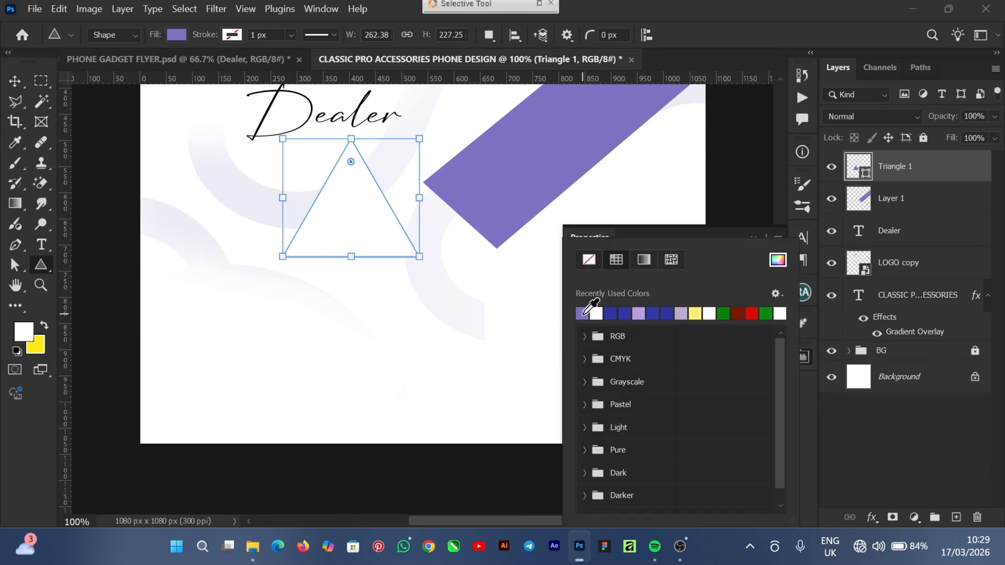
left_click(755, 234)
left_click(753, 241)
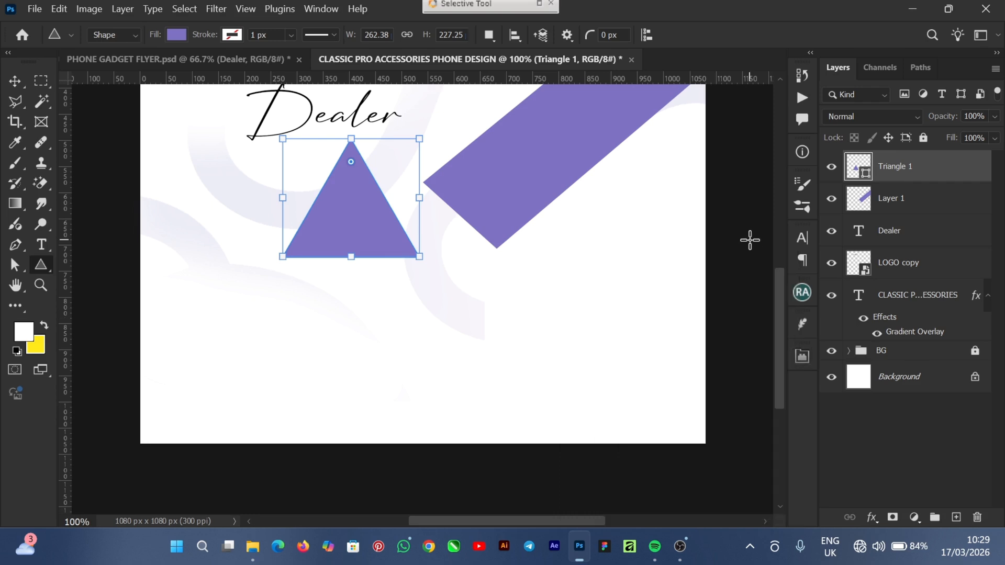
left_click(498, 212)
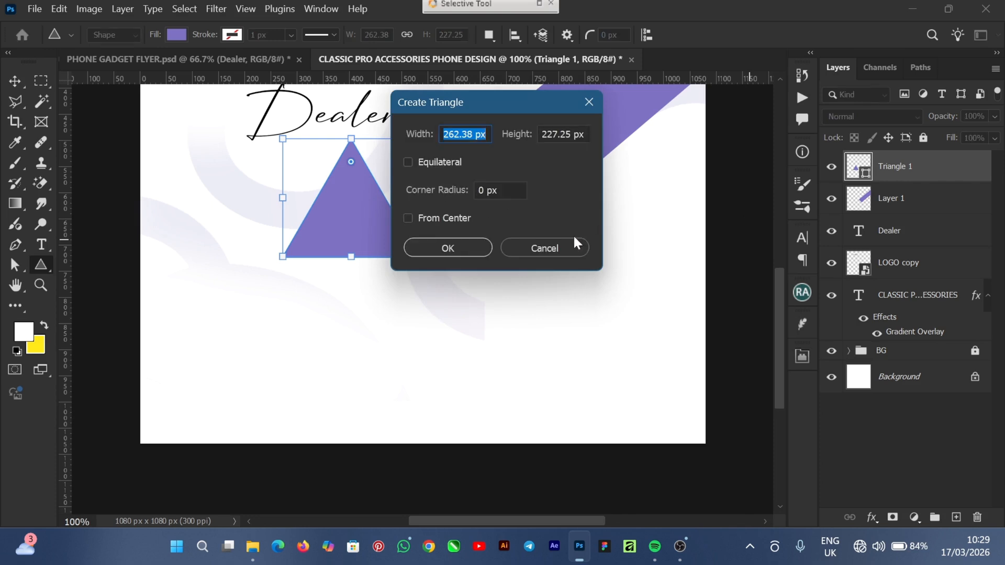
left_click(545, 246)
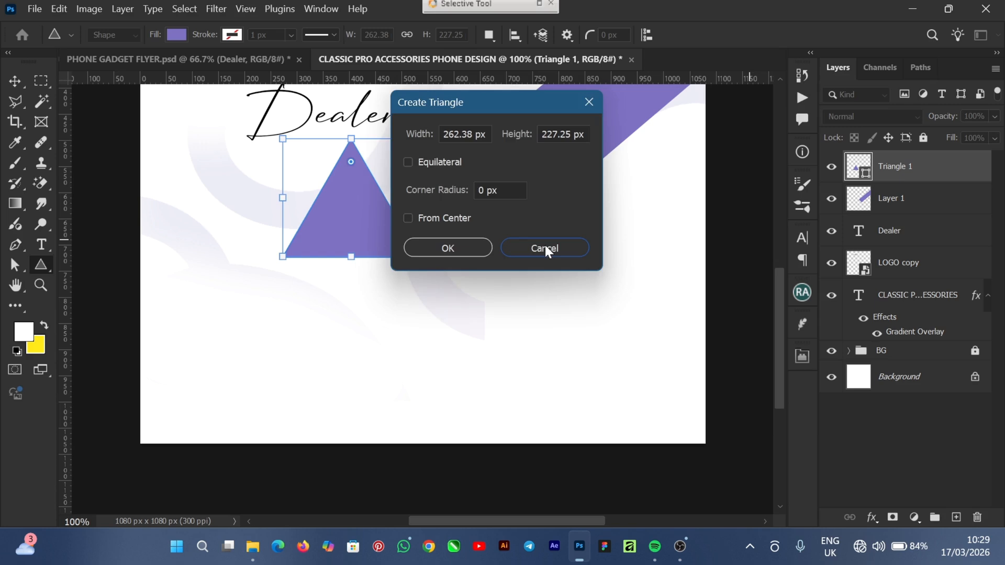
- Scale the triangle to about 180% and move it so its tip overlaps the lower end of the diagonal band
left_click(16, 84)
left_click_drag(364, 237, 367, 305)
left_click_drag(484, 375, 508, 409)
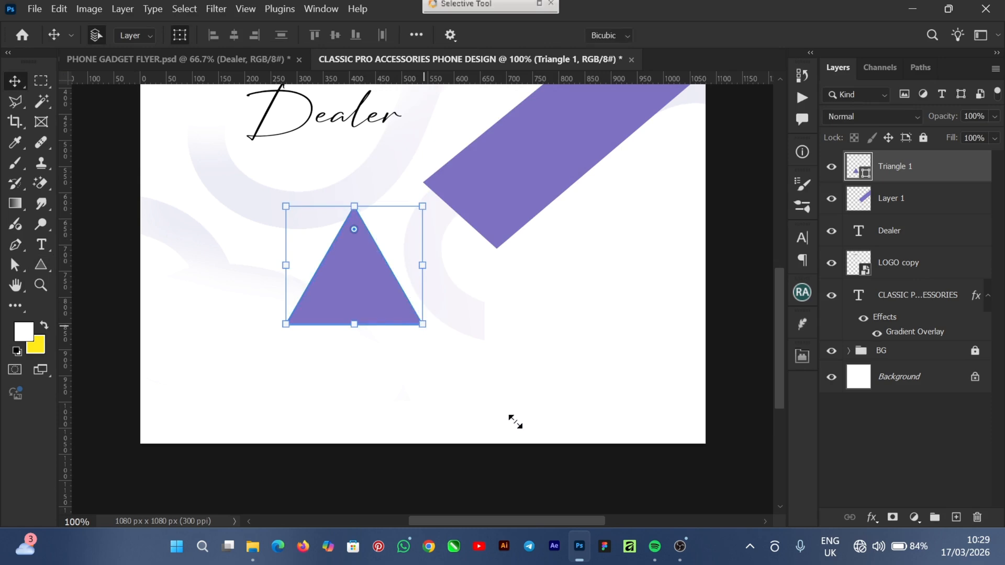
left_click_drag(508, 403, 537, 416)
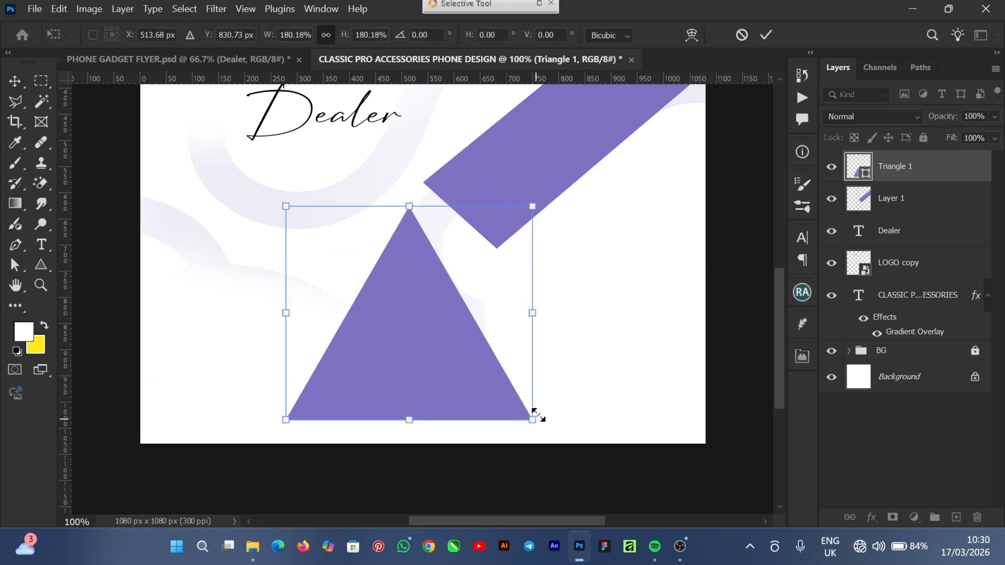
left_click_drag(428, 323, 521, 312)
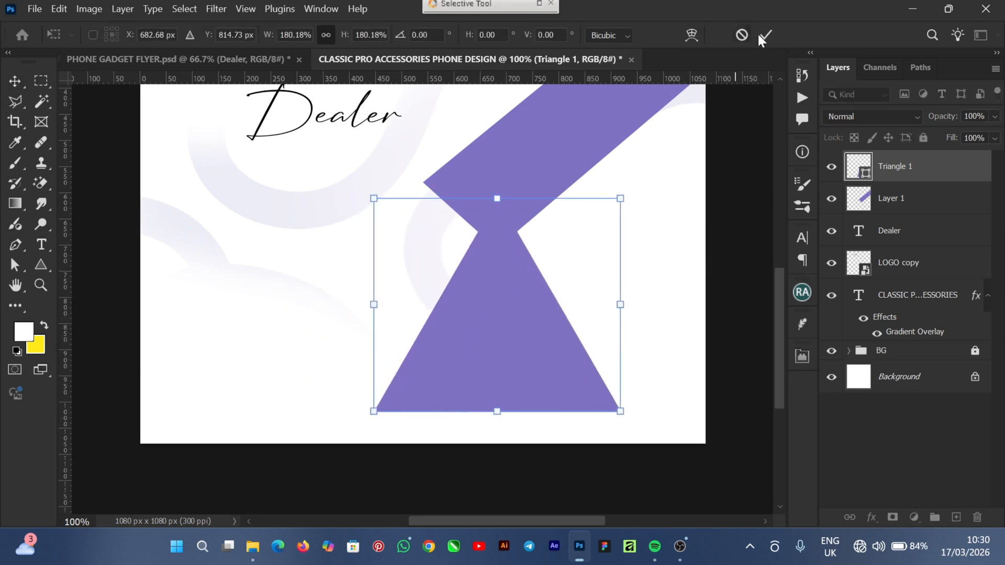
key("Return")
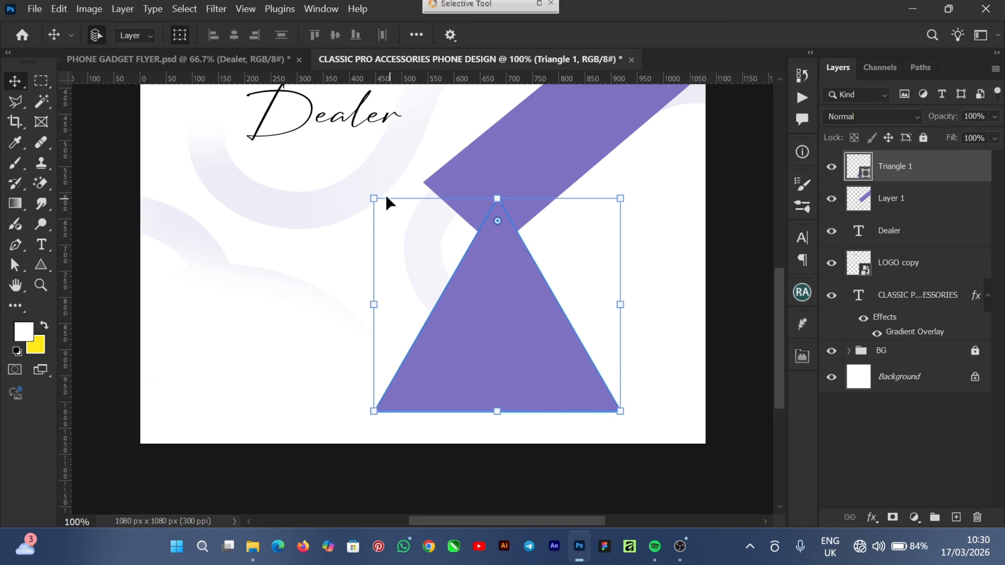
- Rotate the triangle -90° and place it against the canvas's right edge below the diagonal band, its tip pointing left
left_click_drag(282, 233, 385, 438)
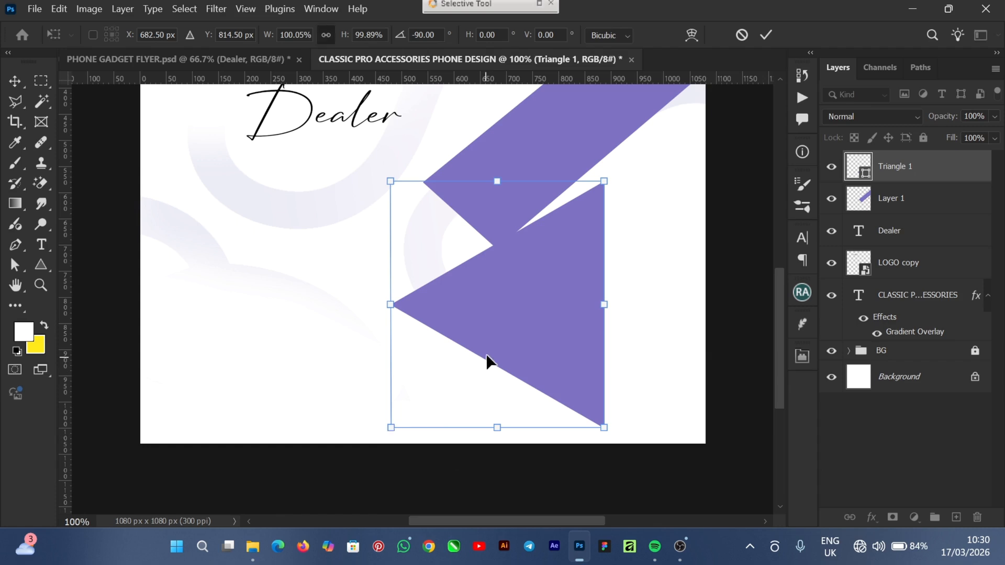
left_click_drag(502, 344, 620, 295)
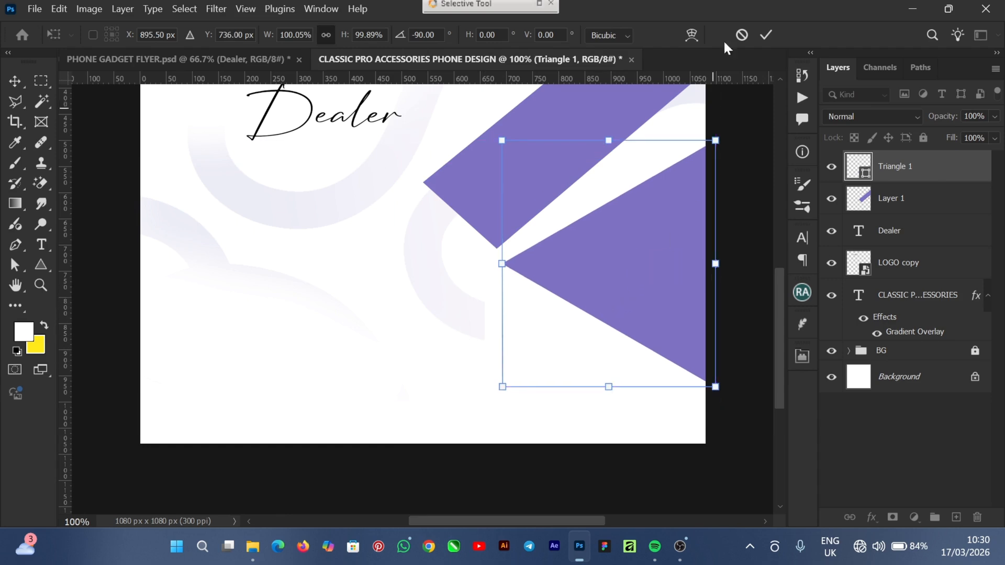
key("Return")
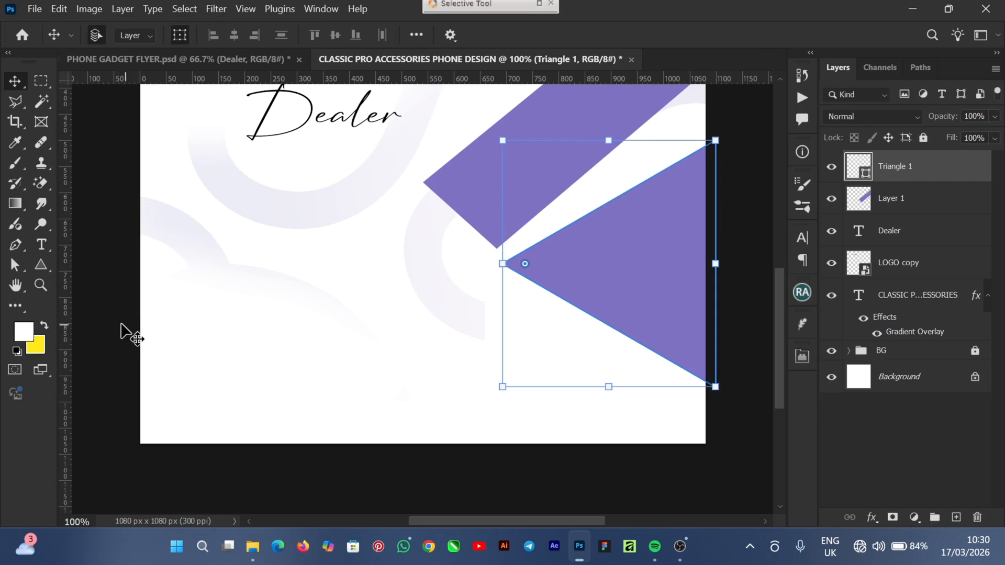
left_click(152, 350)
left_click_drag(780, 321, 780, 280)
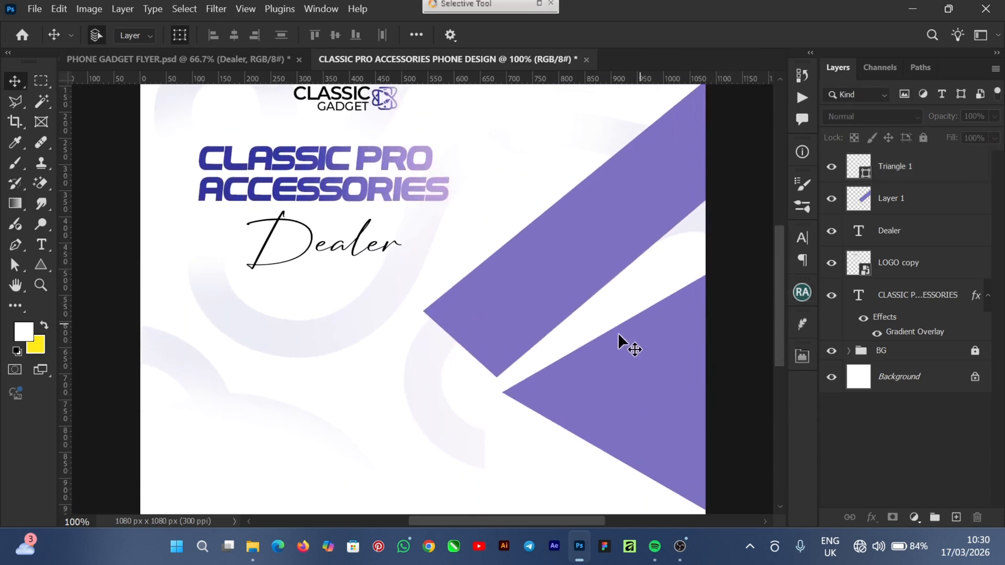
left_click(621, 365)
left_click(510, 287, "shift")
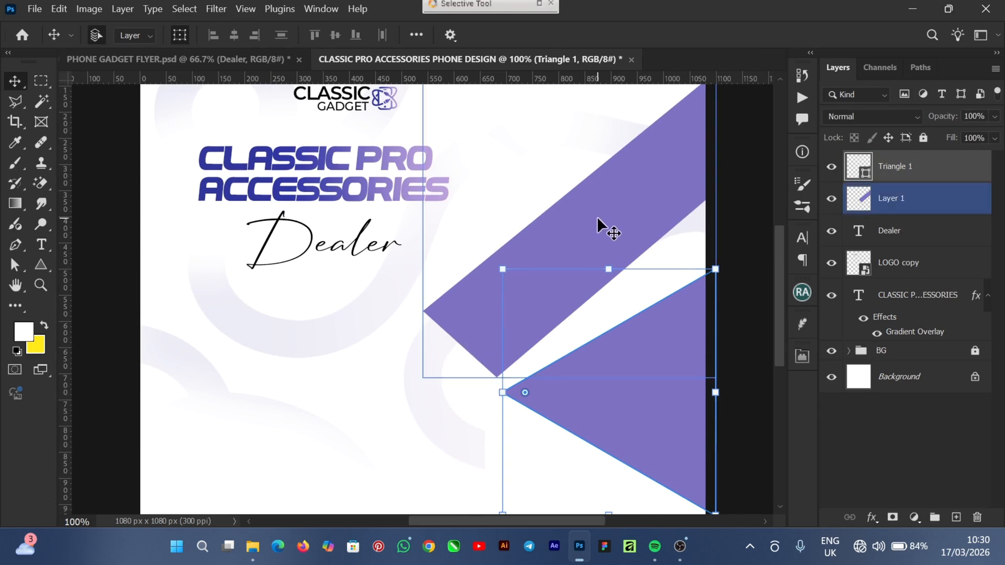
left_click_drag(600, 387, 601, 379)
left_click(746, 240)
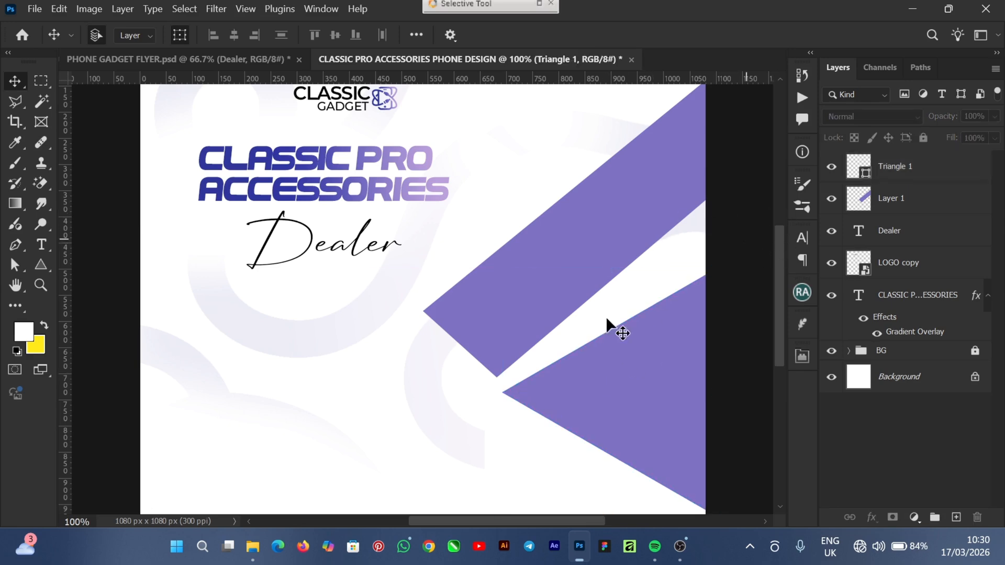
- Place the snowy mountain sunrise image from the CLASSIC GADGET PRO FILE folder and rotate it to -50.75°
left_click(254, 550)
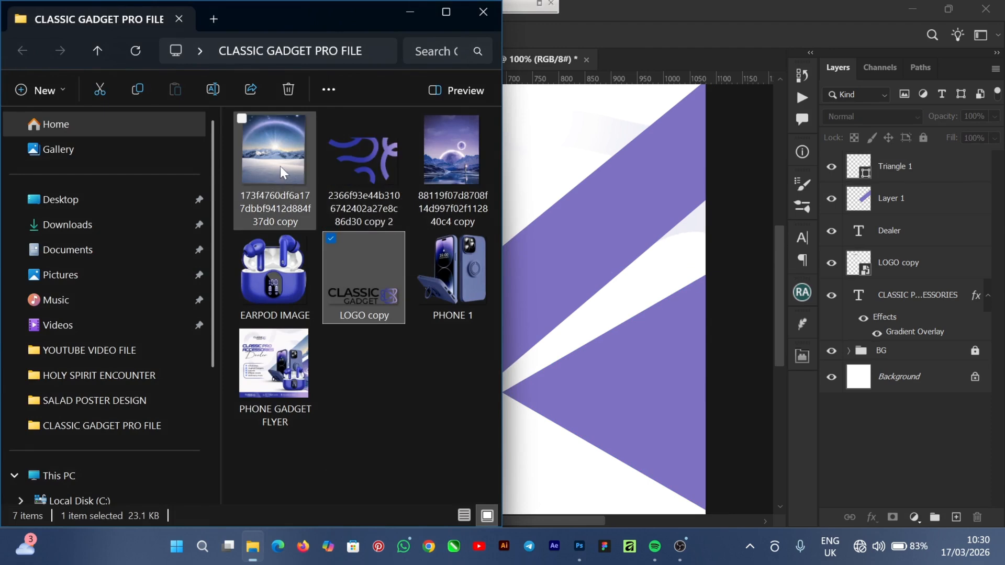
left_click(267, 163)
left_click_drag(265, 157, 589, 285)
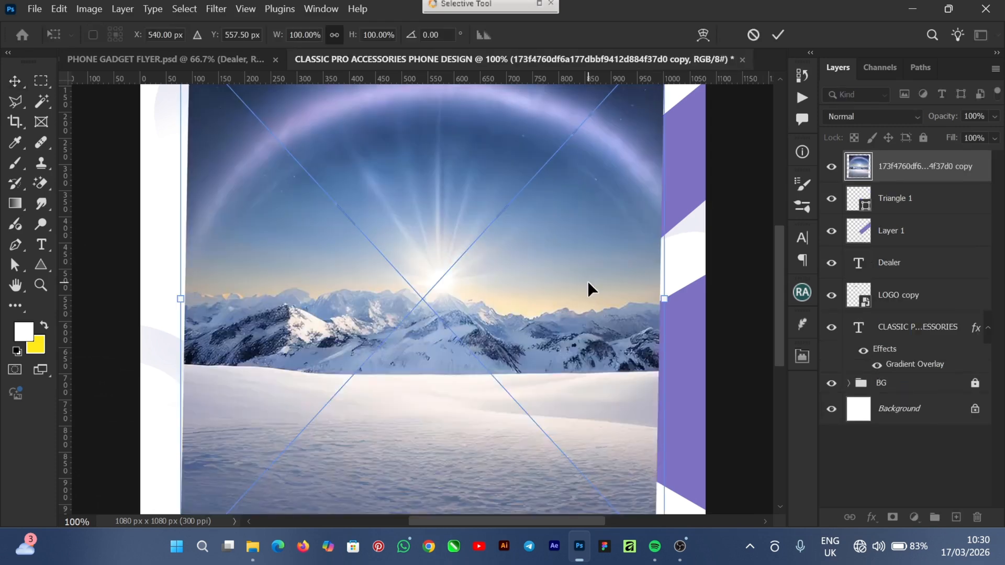
key("ctrl+minus")
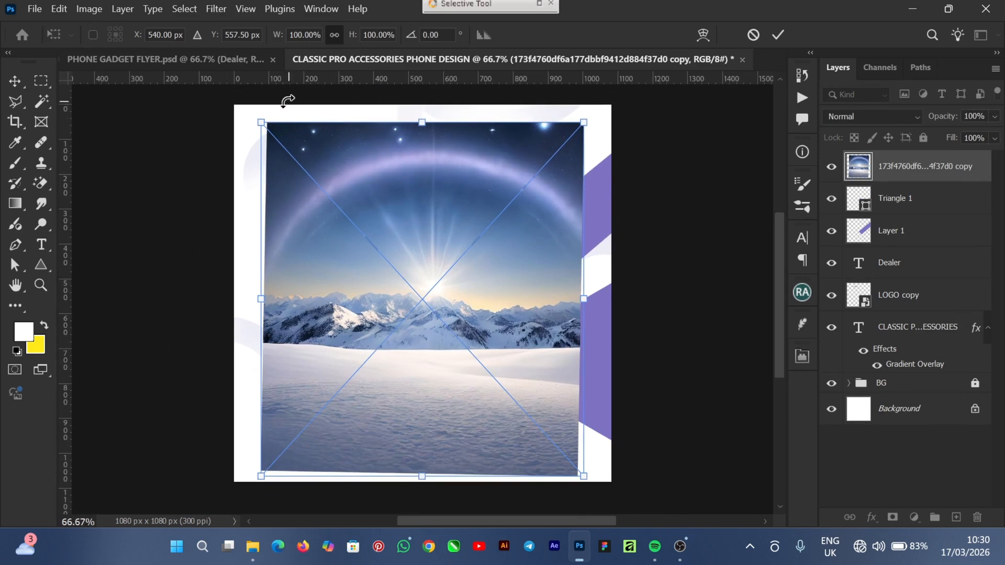
left_click_drag(268, 105, 210, 303)
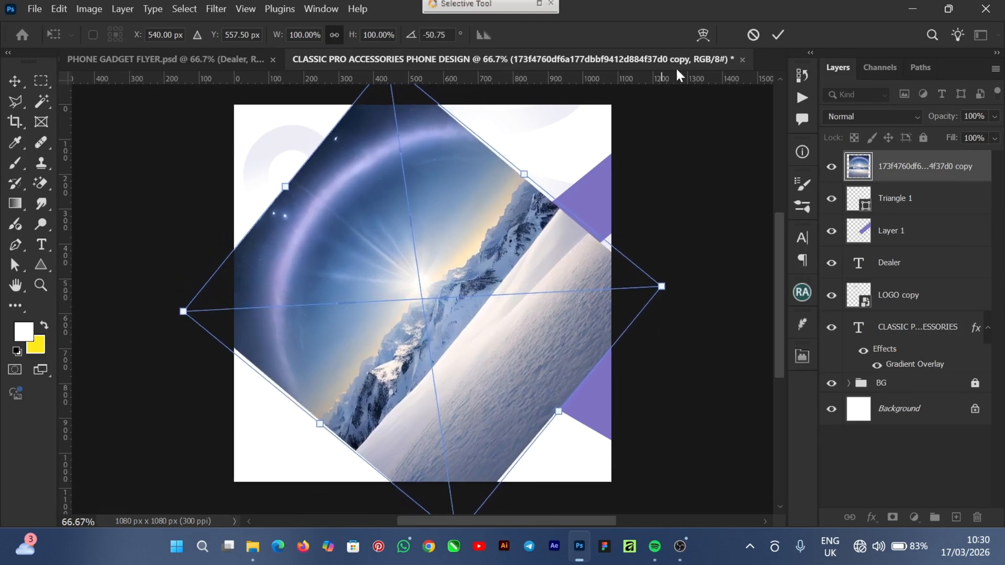
key("Return")
- Stack the mountain image directly above Layer 1, then move it over the diagonal band with its rotation at -38.39°
left_click_drag(924, 175, 929, 216)
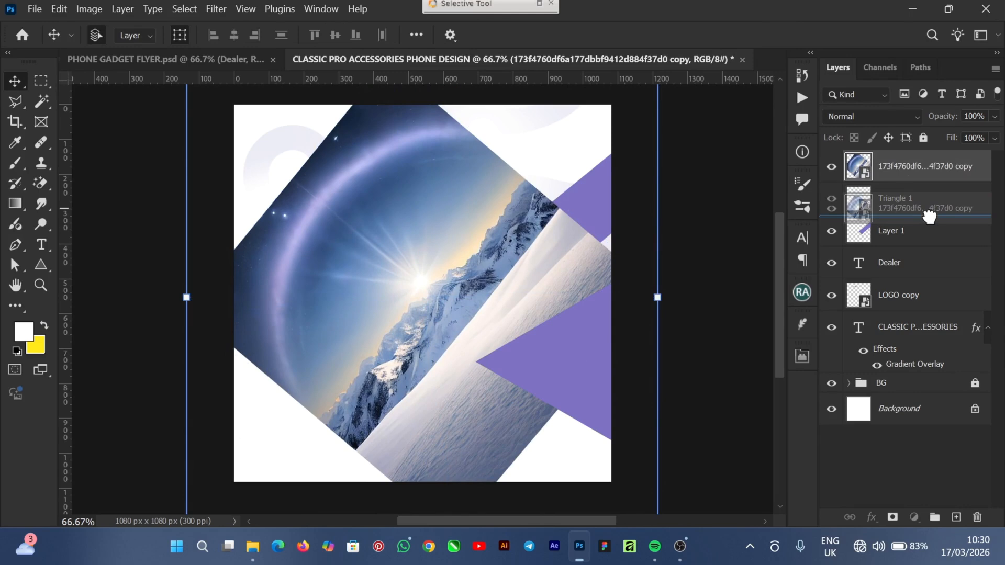
left_click_drag(929, 216, 929, 216)
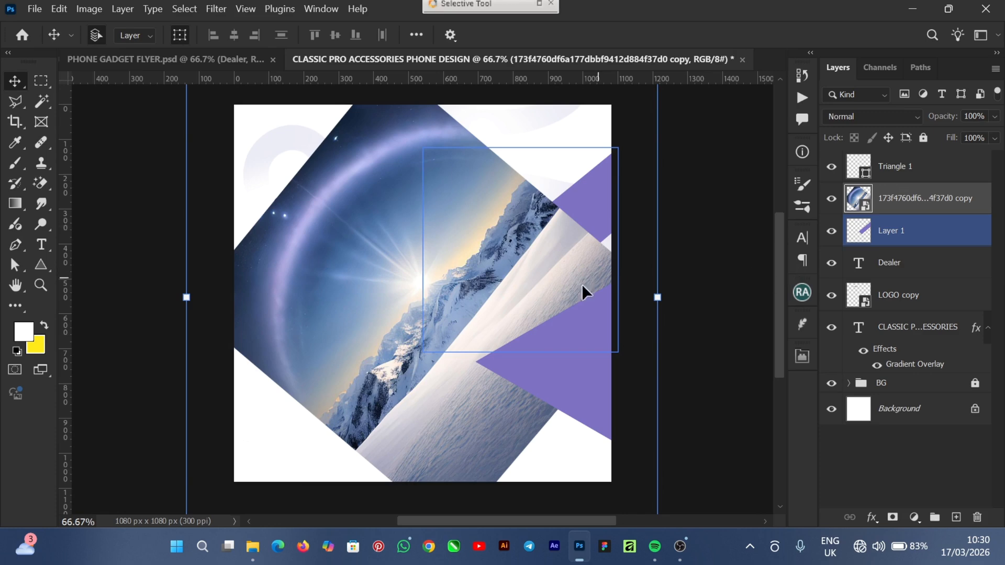
left_click_drag(344, 295, 465, 286)
left_click_drag(294, 487, 267, 429)
left_click_drag(532, 300, 526, 271)
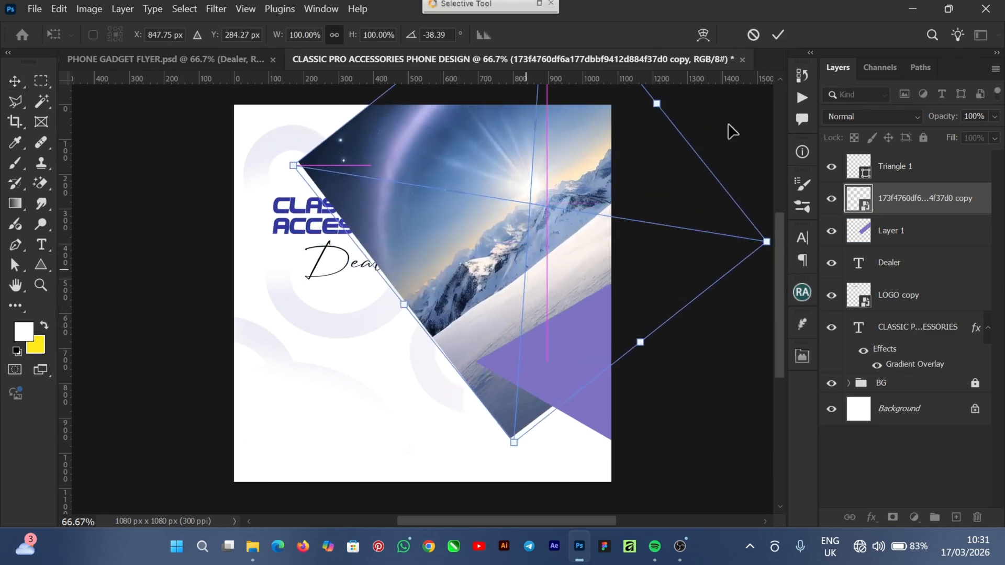
left_click(780, 34)
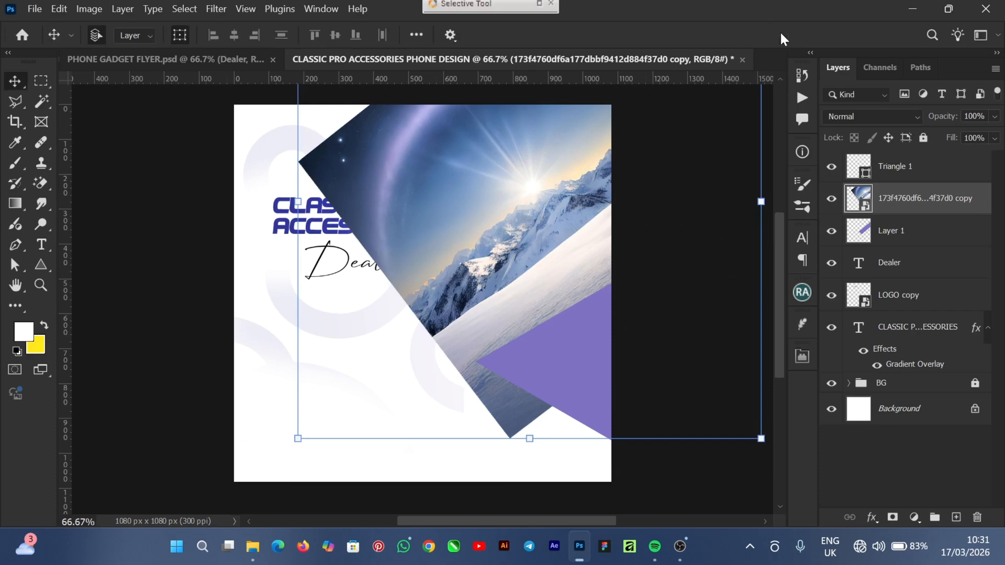
- Clip the mountain image to the diagonal band on Layer 1 with a clipping mask
right_click(969, 200)
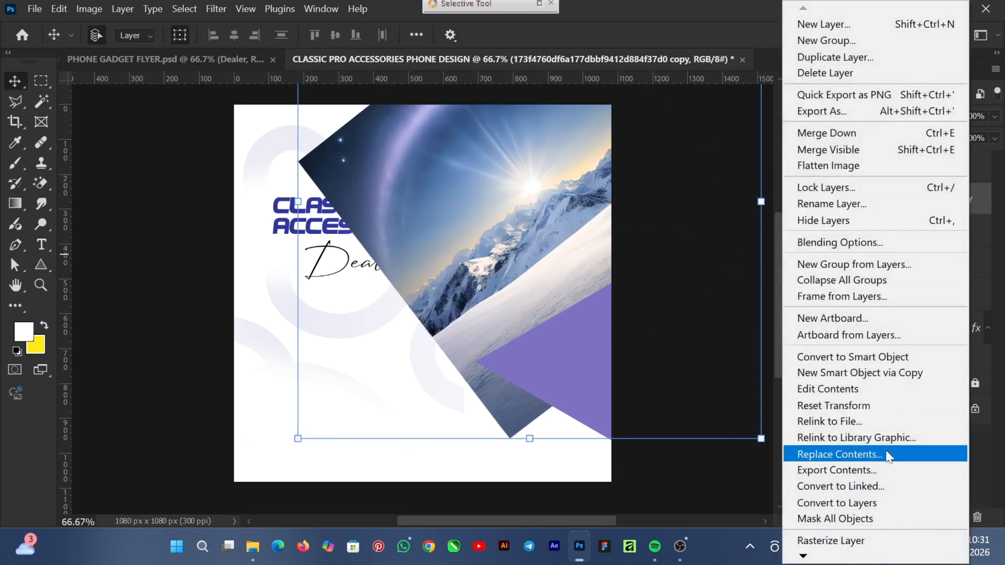
mouse_move(803, 556)
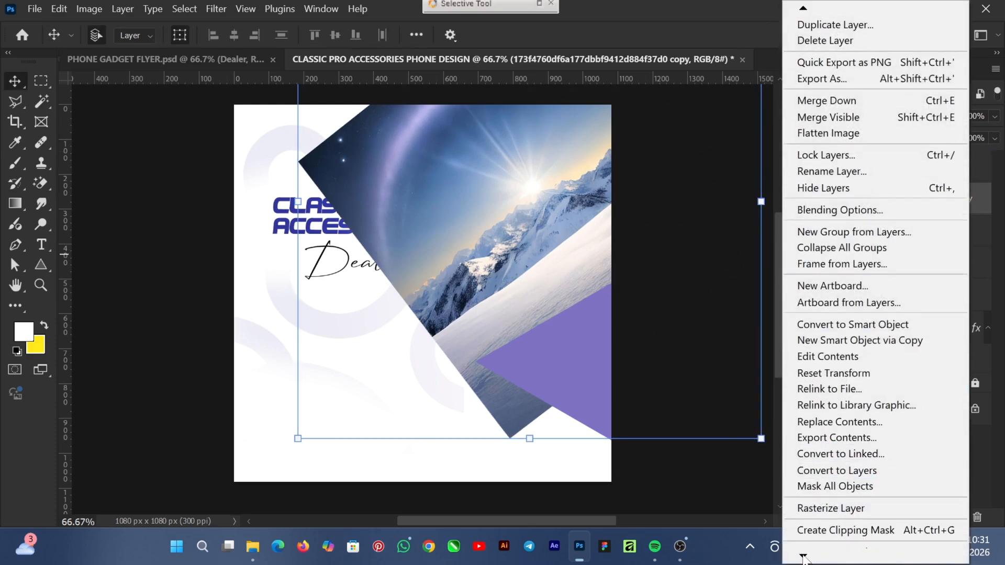
left_click(861, 520)
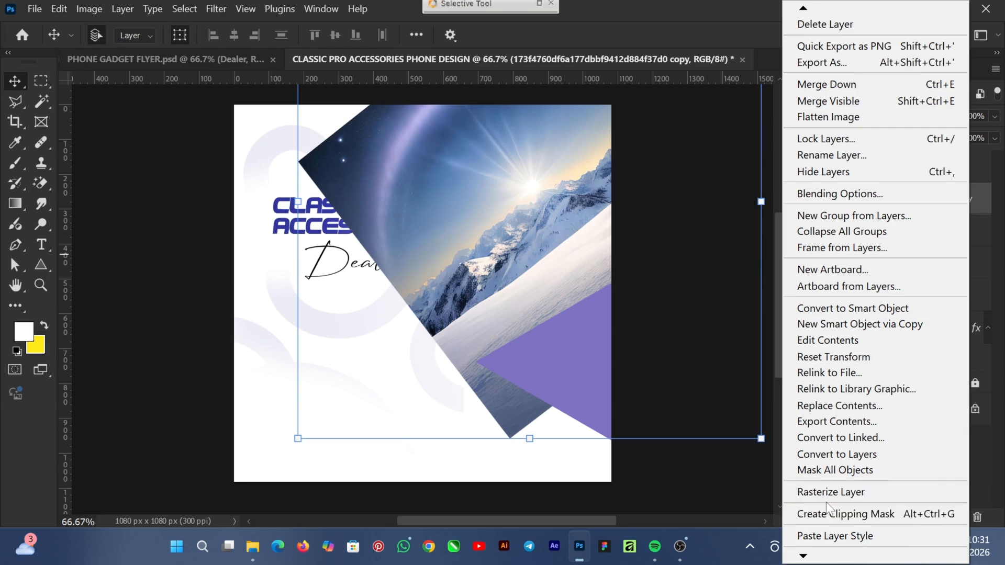
left_click(918, 518)
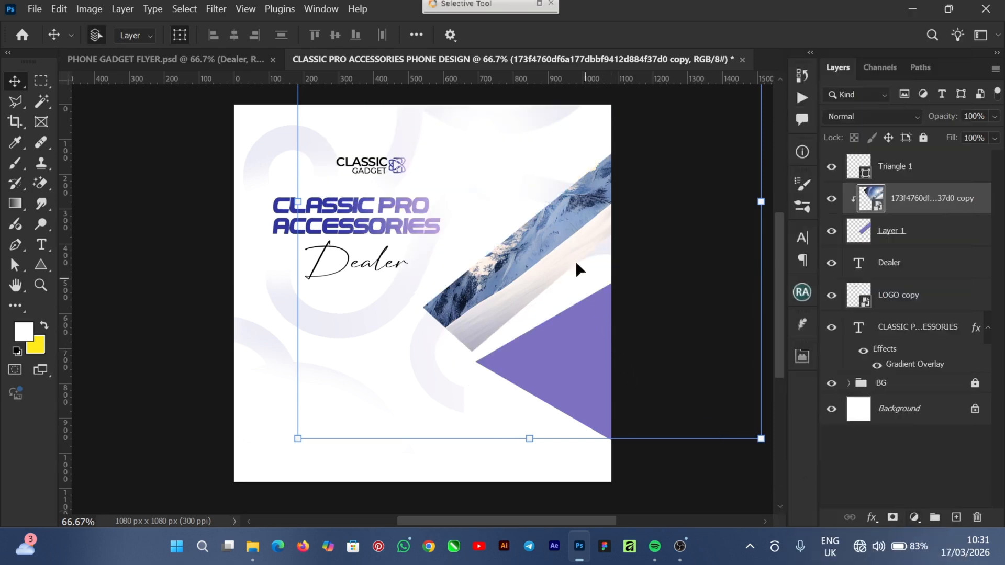
- Scale the clipped mountain image to 135.86%, rotate it to -38.83° and reposition it so the peaks and sun fill the band
left_click_drag(546, 245, 582, 251)
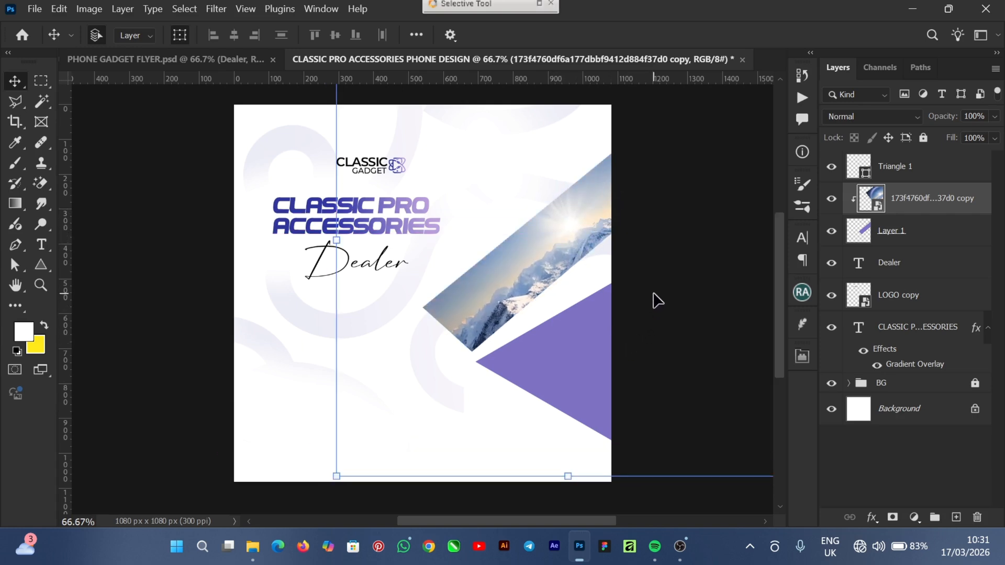
mouse_move(559, 250)
left_mouse_down()
mouse_move(580, 267)
mouse_move(576, 249)
mouse_move(533, 265)
mouse_move(547, 261)
left_mouse_up()
key("ctrl+minus")
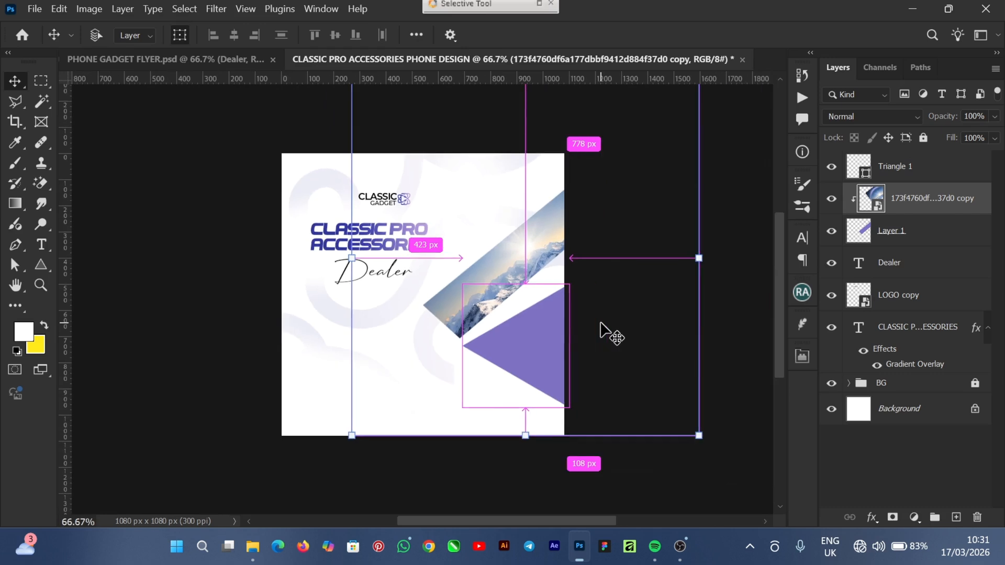
left_click_drag(355, 443, 325, 472)
left_click_drag(514, 439, 497, 504)
left_click_drag(530, 254, 544, 219)
left_click_drag(526, 462, 517, 528)
left_click_drag(507, 269, 540, 228)
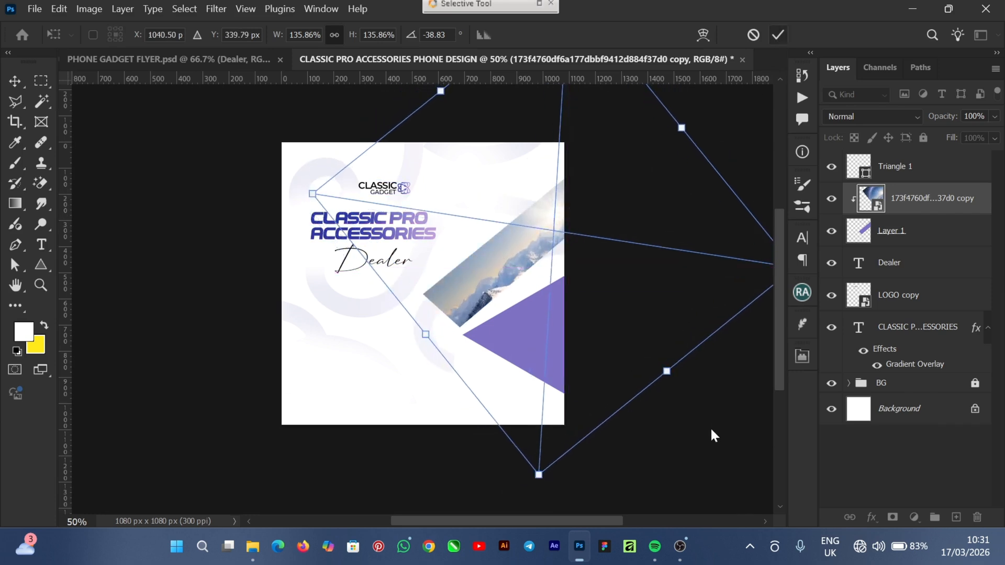
key("Return")
- Scale the diagonal band on Layer 1 to 108.26%, extending it toward its lower end
left_click_drag(780, 344, 783, 310)
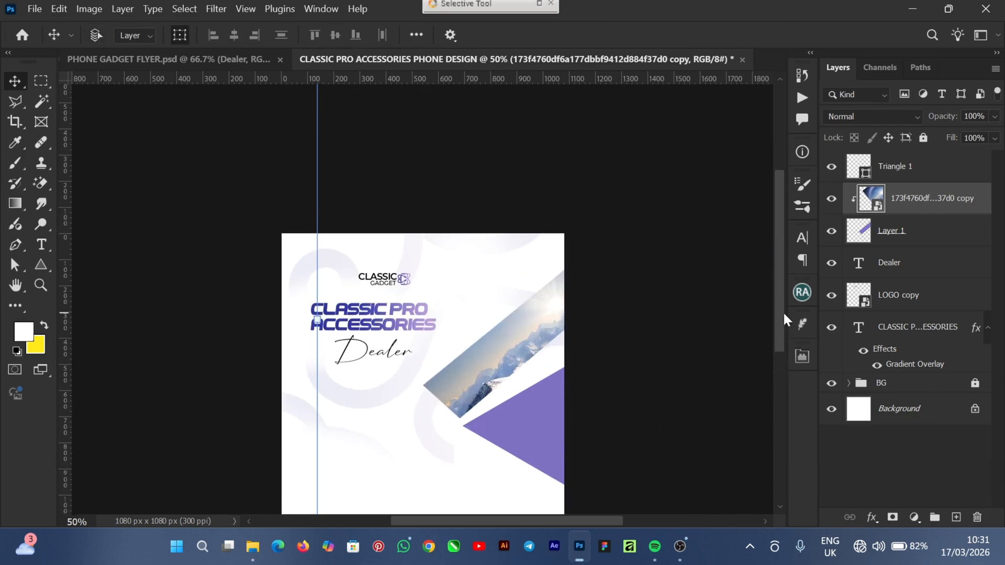
key("ctrl+plus")
key("ctrl+plus")
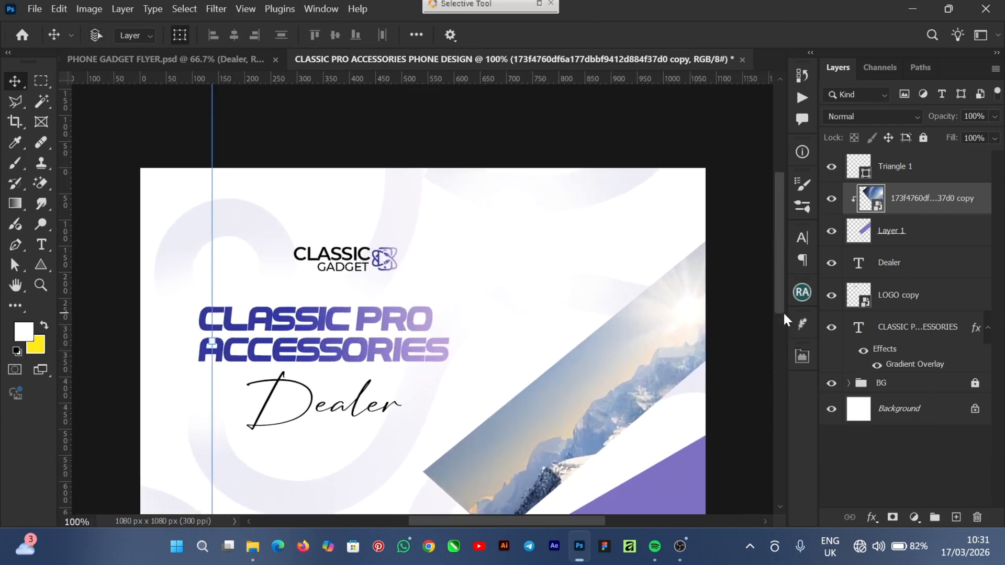
left_click_drag(780, 268, 771, 341)
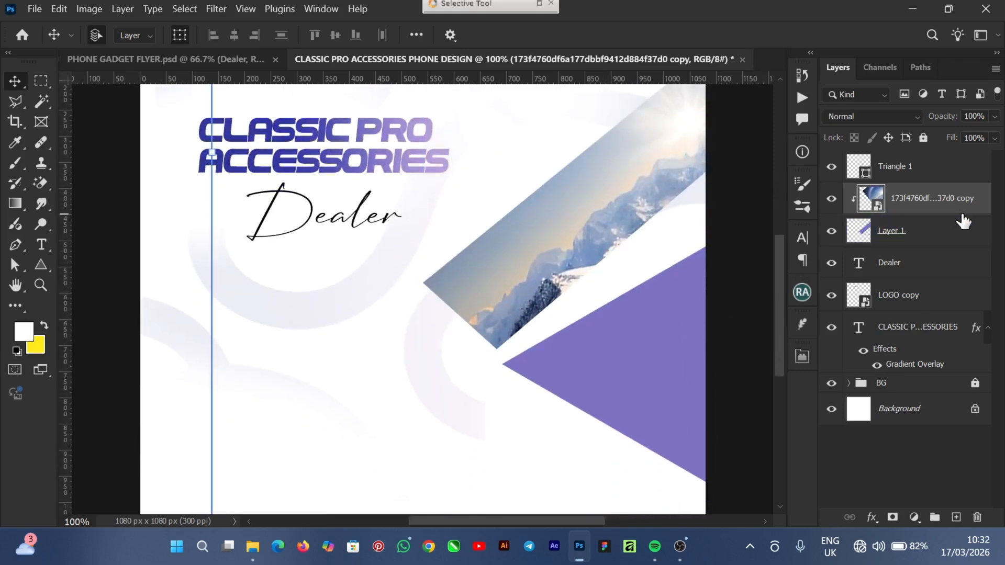
left_click(961, 232)
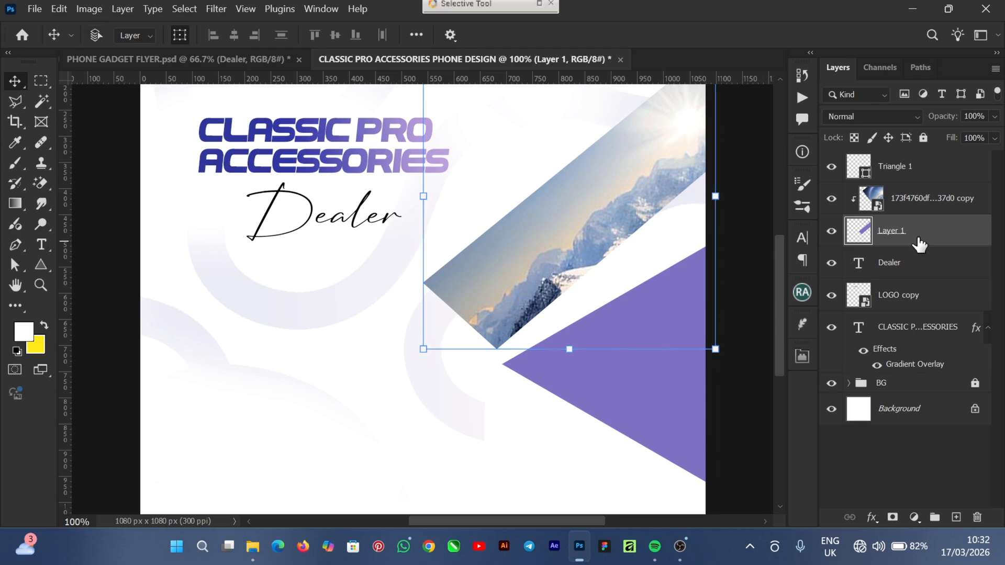
key("ctrl+t")
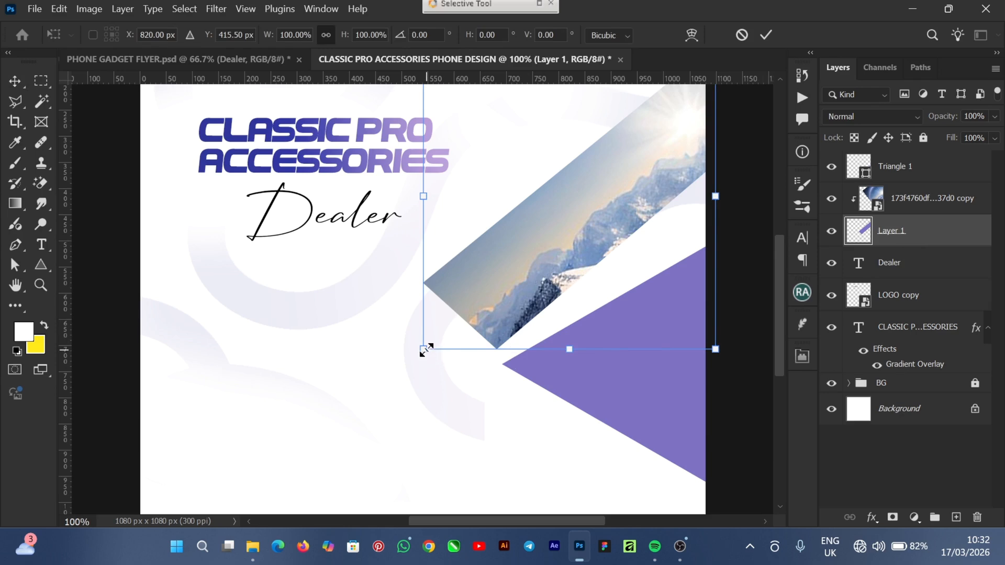
left_click_drag(423, 350, 393, 370)
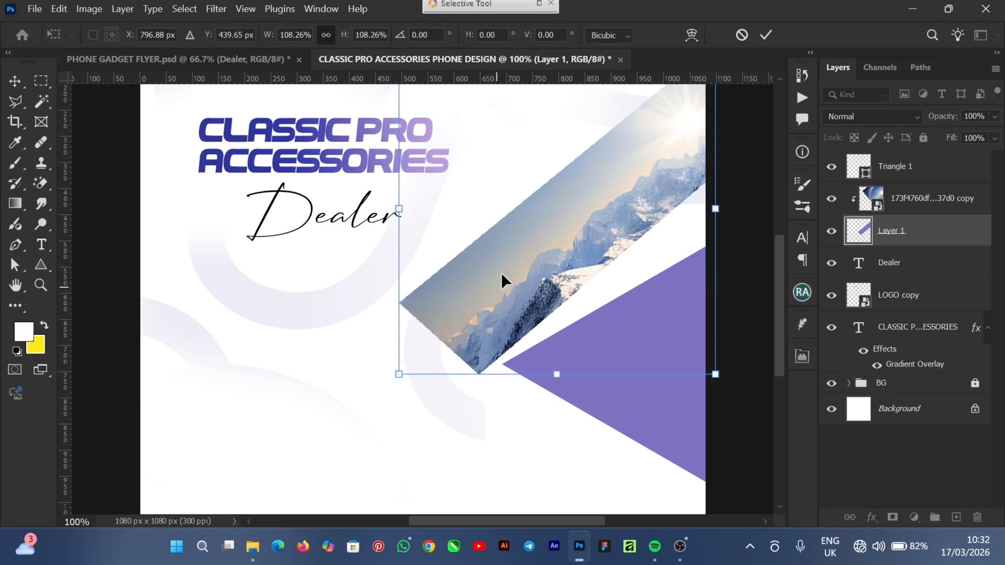
left_click(766, 35)
- Reposition the mountain image inside the enlarged band and shift the triangle about 20 px left and 40 px down, leaving nothing selected
mouse_move(560, 262)
left_mouse_down()
mouse_move(548, 242)
mouse_move(584, 258)
mouse_move(545, 273)
left_mouse_up()
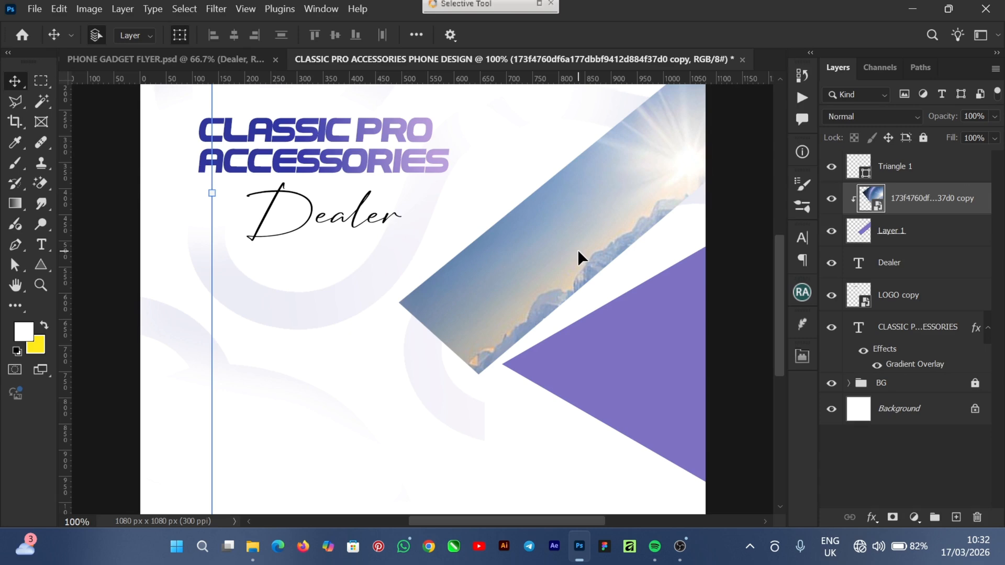
left_click_drag(577, 247, 539, 272)
left_click_drag(655, 349, 626, 383)
mouse_move(783, 299)
left_mouse_down()
mouse_move(777, 334)
mouse_move(779, 310)
left_mouse_up()
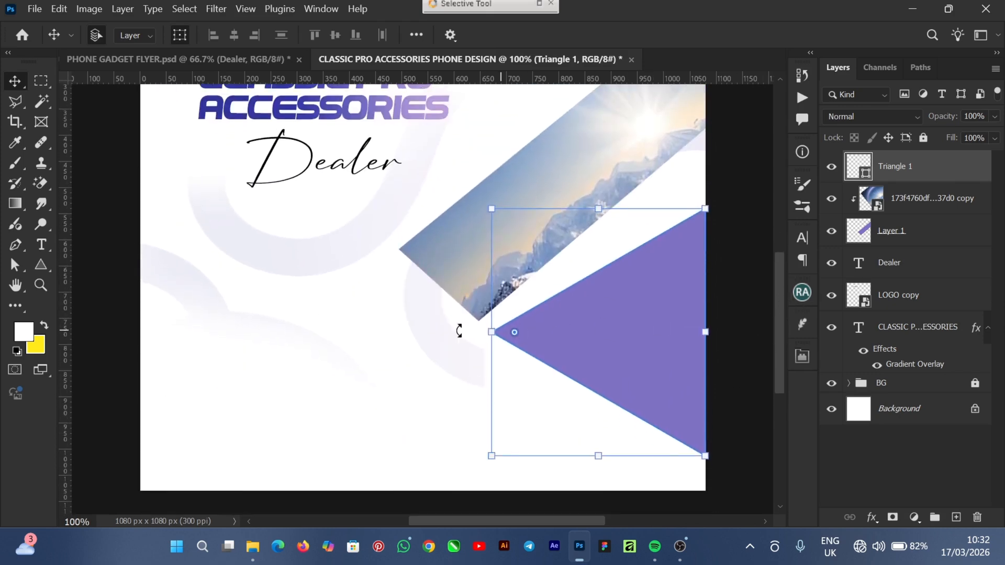
left_click(124, 369)
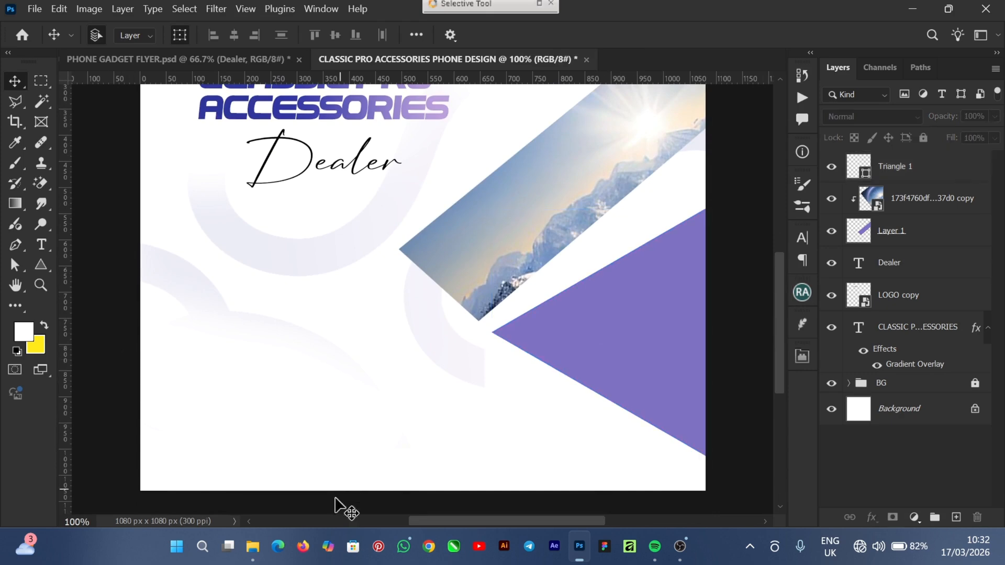
- Place the purple planet landscape image from the project folder and scale it to 157.26%
left_click(254, 556)
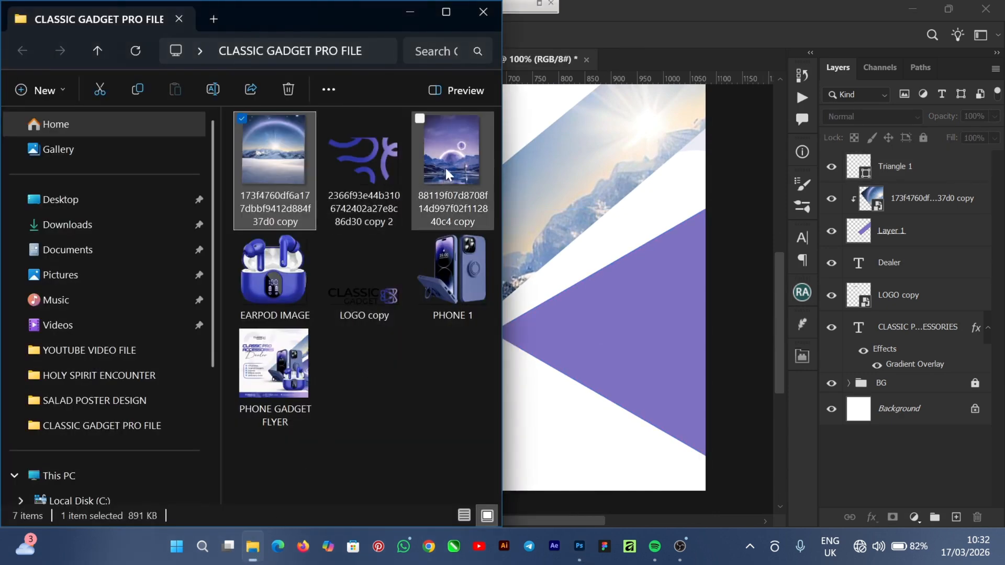
left_click_drag(447, 167, 576, 350)
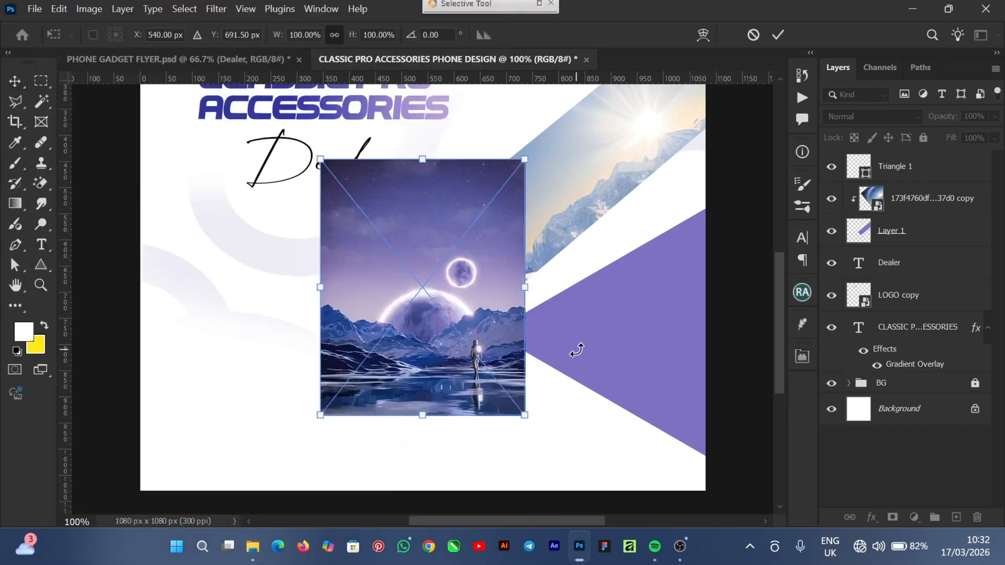
key("ctrl+minus")
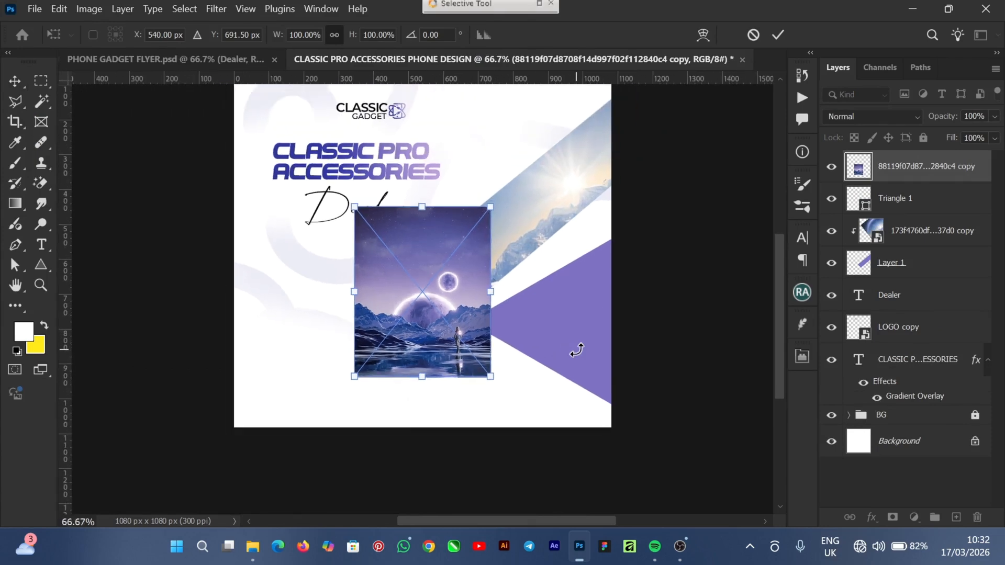
left_click_drag(497, 212, 552, 142)
left_click_drag(354, 375, 331, 405)
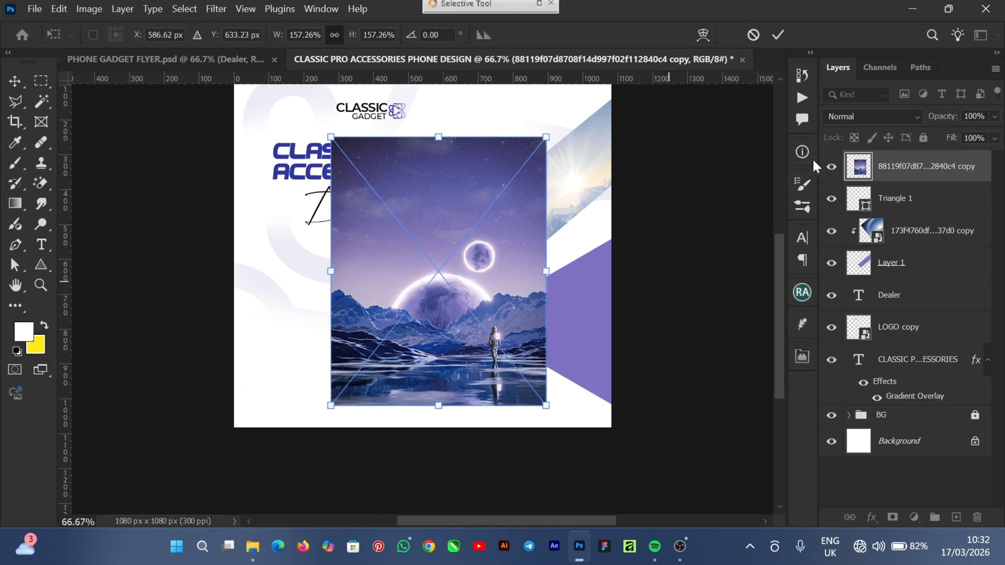
left_click(777, 35)
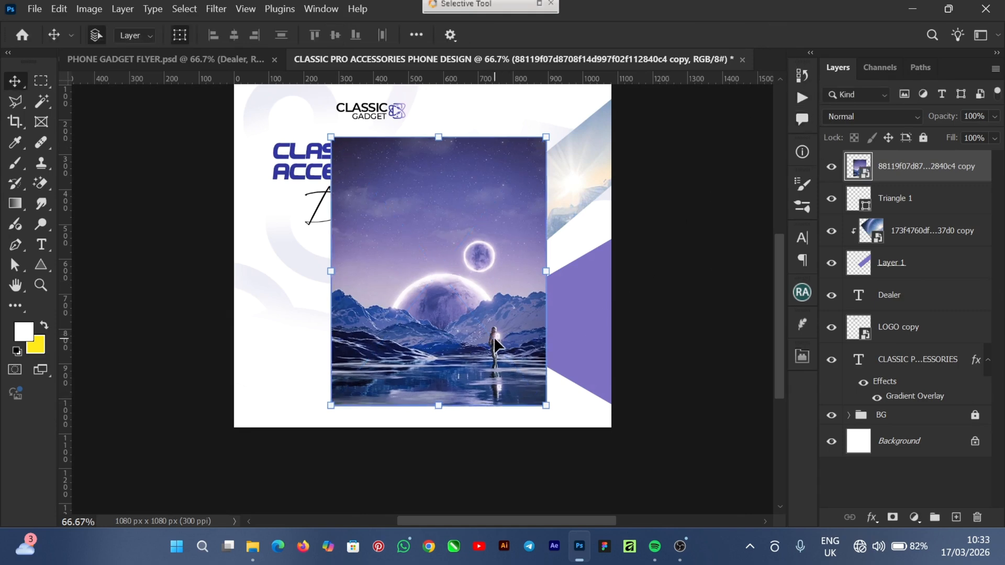
- Rotate the planet image to -31.03° over the triangle and clip it to Triangle 1
left_click_drag(307, 135, 271, 202)
left_click_drag(406, 322, 530, 340)
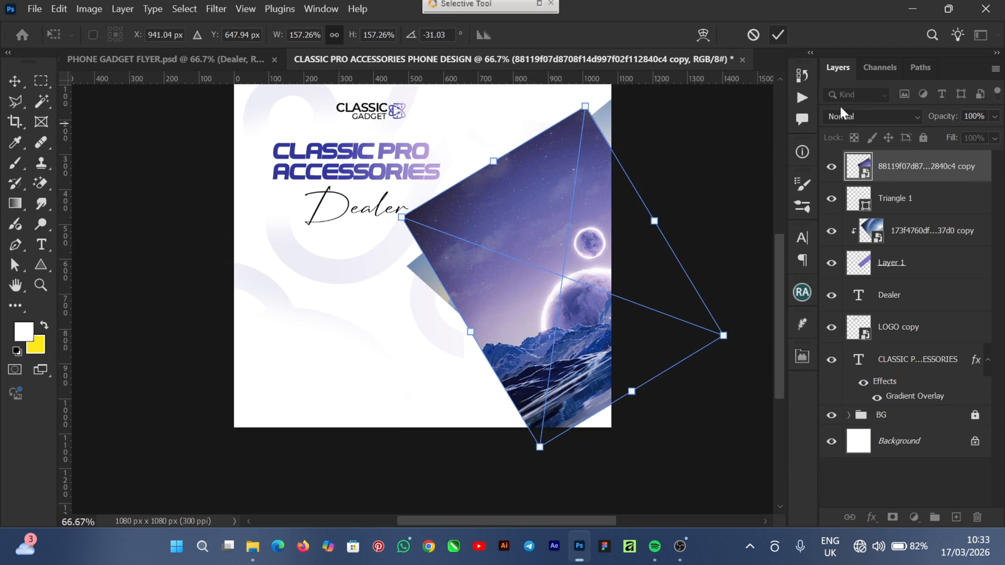
key("Return")
right_click(964, 172)
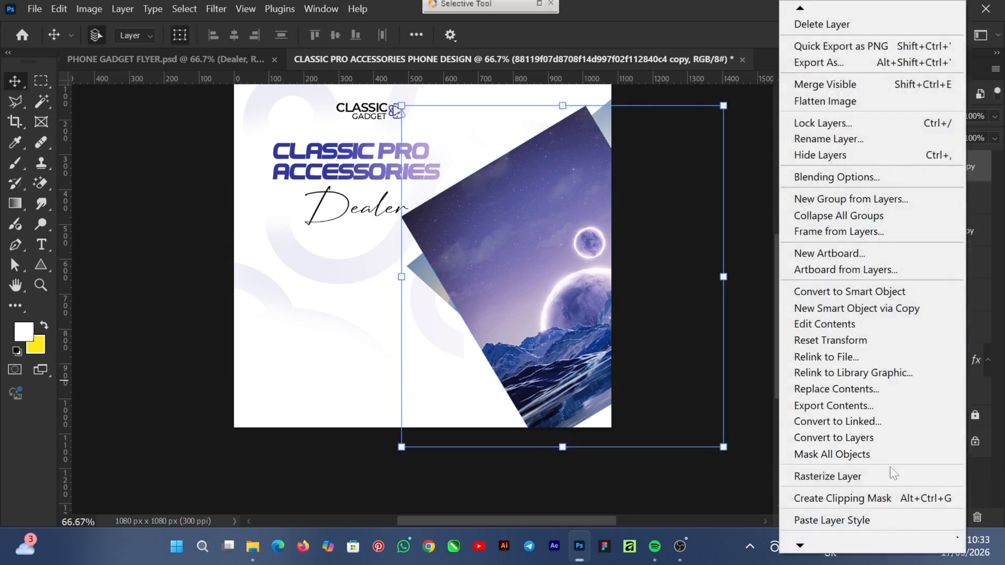
left_click(912, 500)
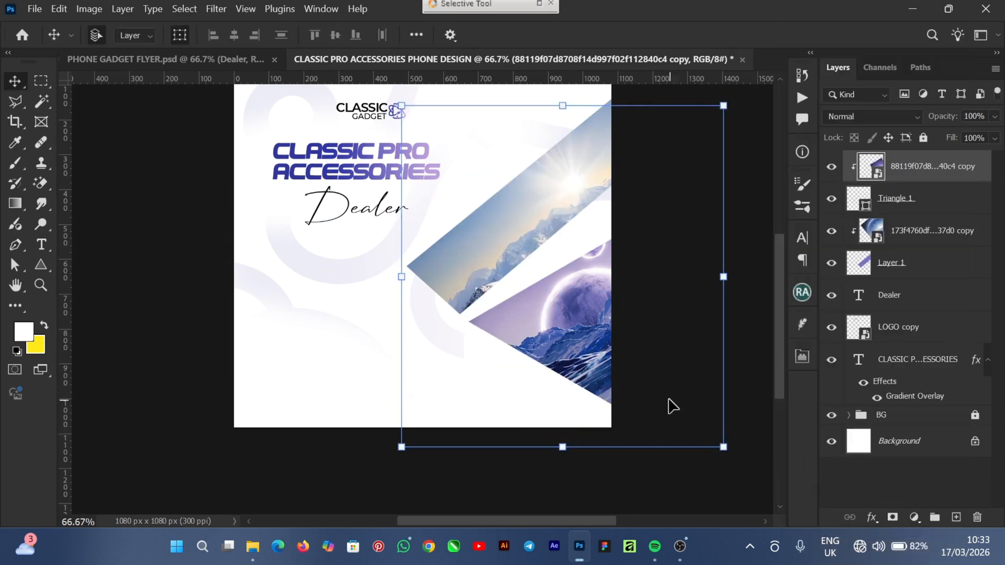
- Reposition the planet image over Triangle 1, rotate it to -35.35° and enlarge it to 225.68%
left_click_drag(584, 339, 559, 246)
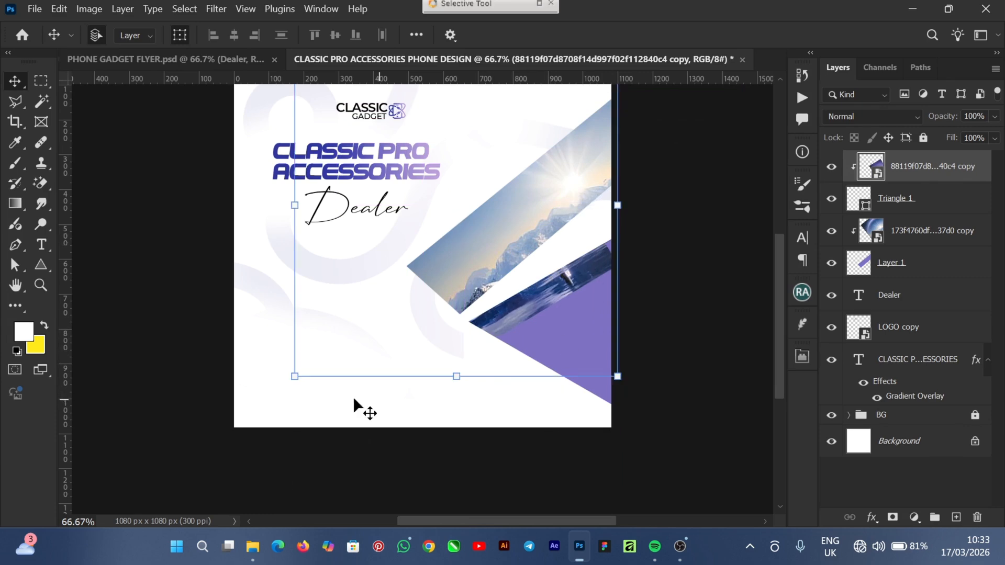
left_click_drag(262, 439, 247, 467)
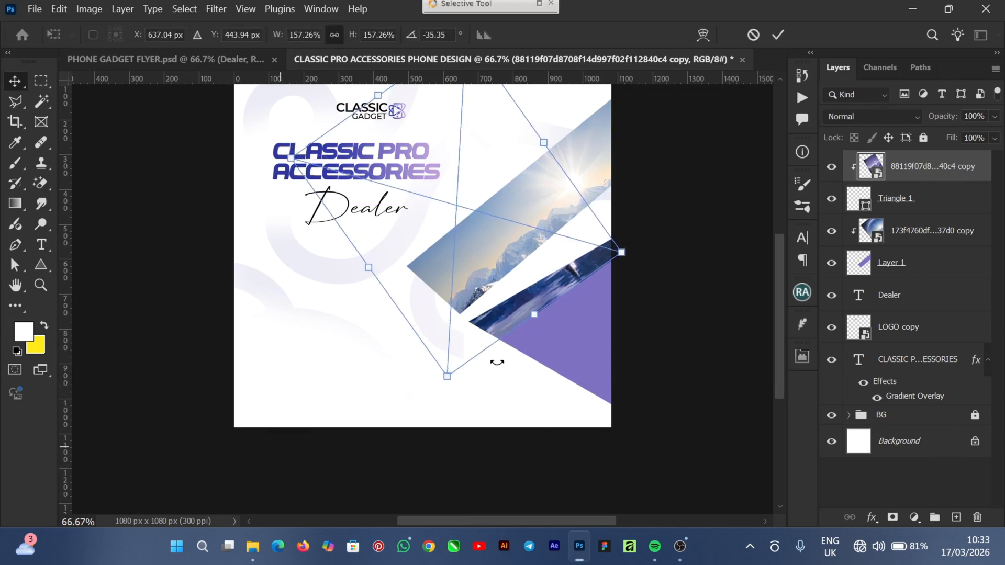
mouse_move(445, 387)
left_mouse_down()
mouse_move(413, 544)
mouse_move(450, 392)
left_mouse_up()
left_click_drag(781, 371, 777, 348)
left_click_drag(147, 193, 278, 224)
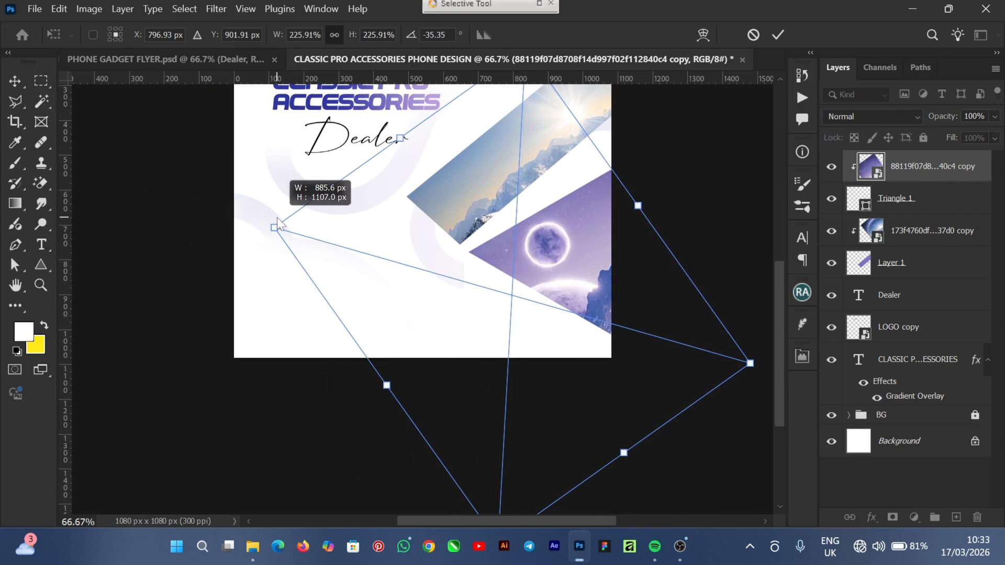
left_click_drag(277, 224, 279, 225)
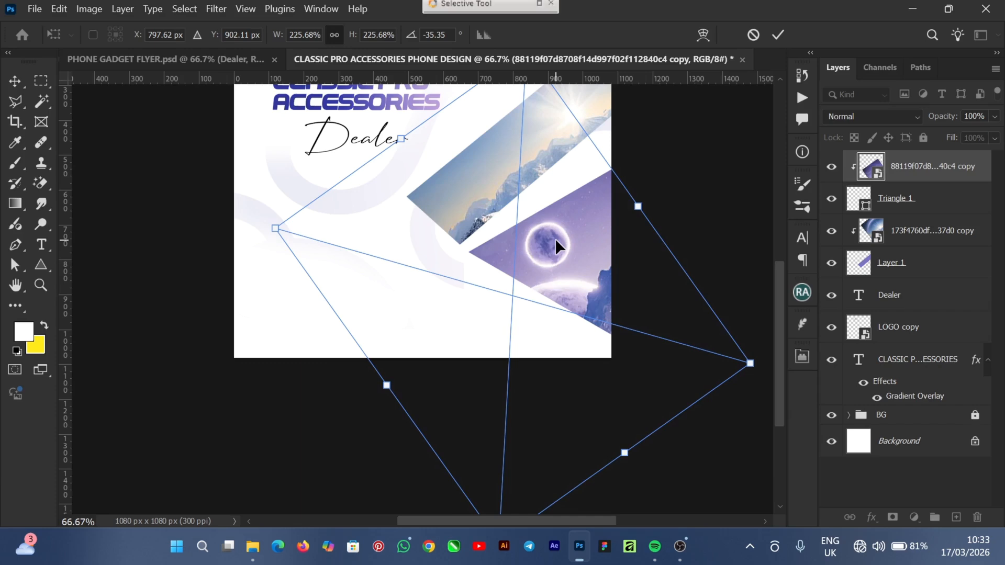
- Reduce the planet image to 157.00% and shift it within the triangle to frame its icy mountain and water area
left_click_drag(543, 254, 589, 269)
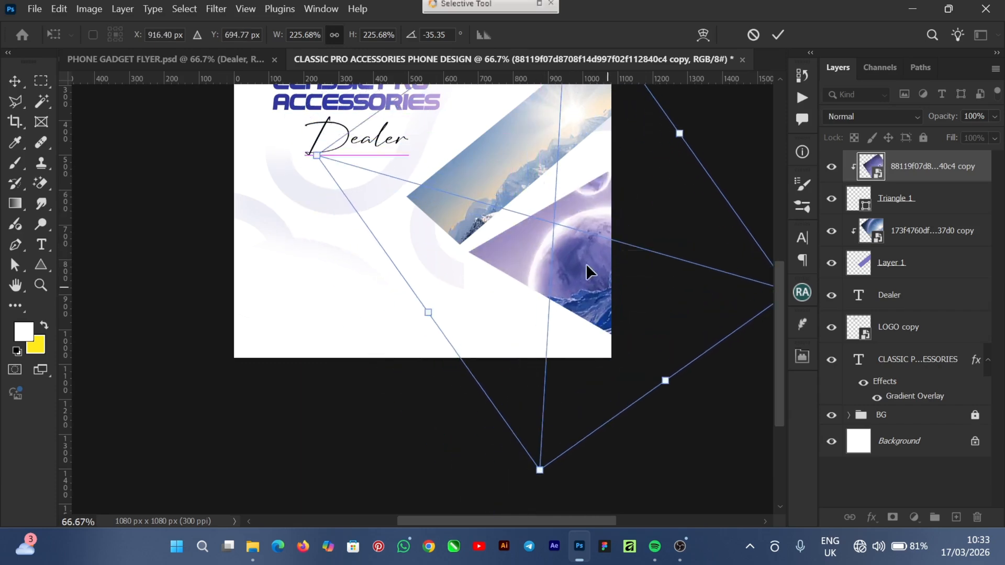
left_click_drag(539, 471, 549, 317)
left_click_drag(568, 242, 562, 305)
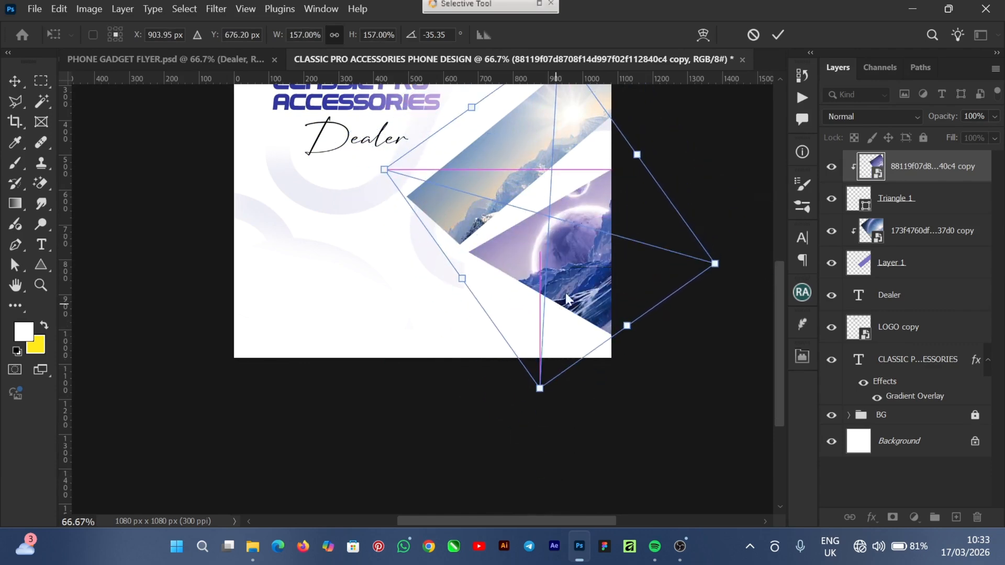
key("shift+Down")
key("shift+Down")
key("shift+Down")
key("shift+Down")
key("shift+Down")
key("shift+Down")
key("shift+Down")
key("shift+Down")
left_click_drag(580, 241, 509, 204)
key("Return")
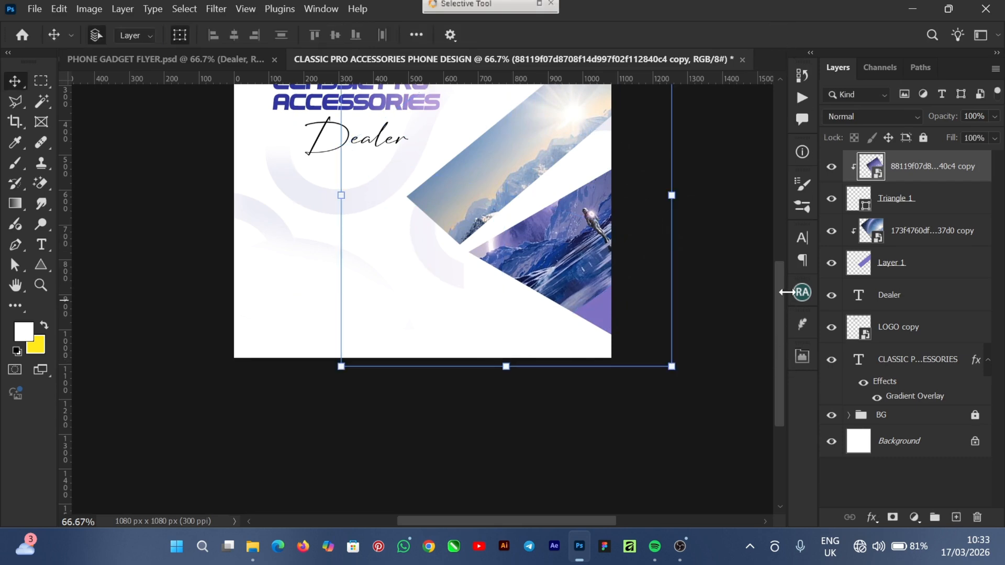
- Change the fill colour of Triangle 1 to the light purple #d3b9f5
left_click_drag(778, 318, 781, 285)
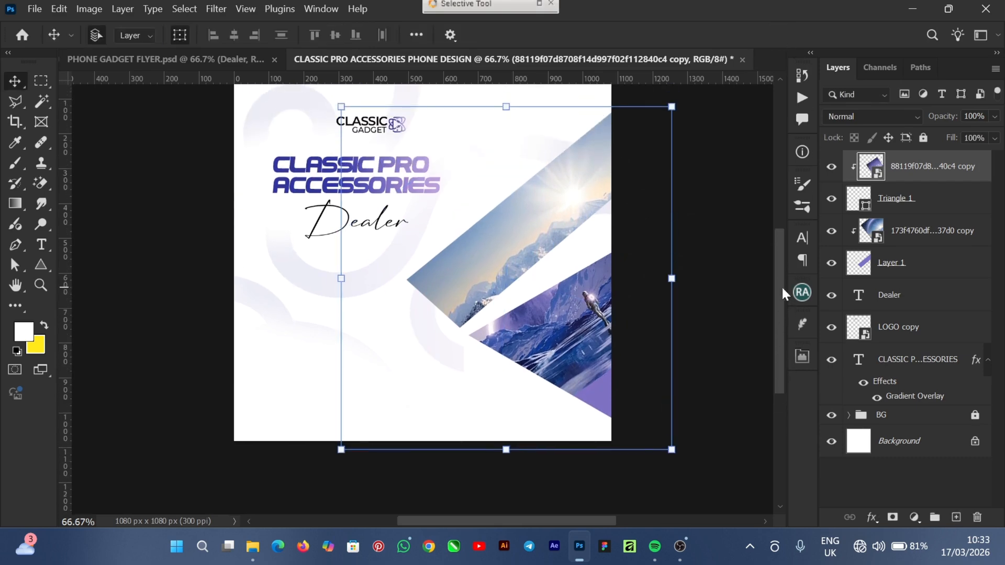
left_click(914, 205)
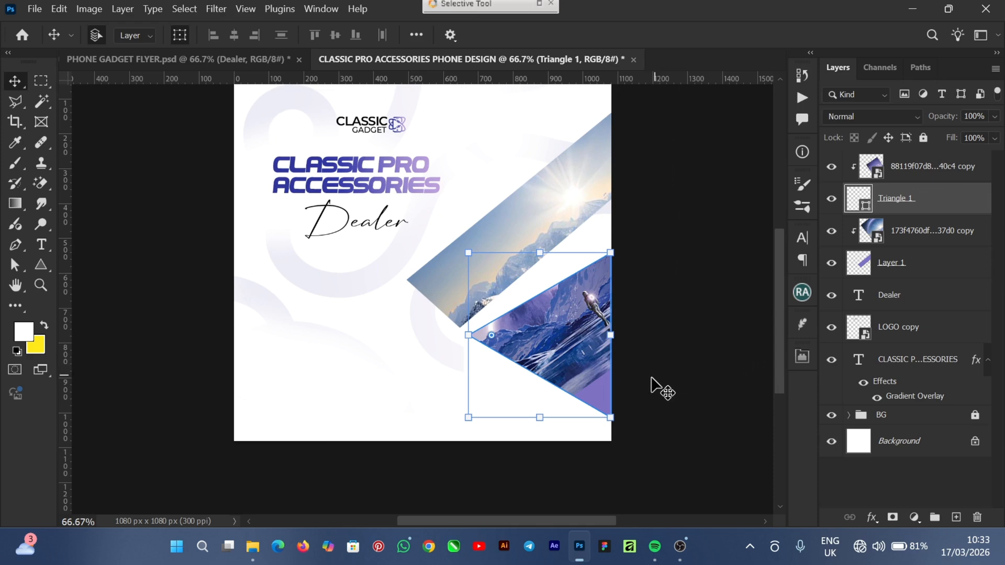
double_click(865, 205)
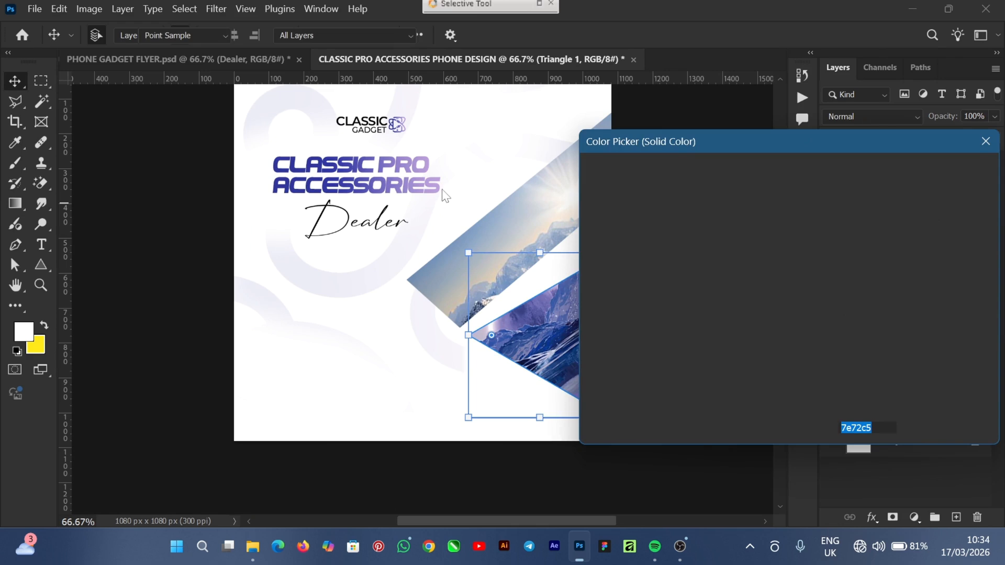
left_click(429, 160)
left_click_drag(643, 197, 638, 187)
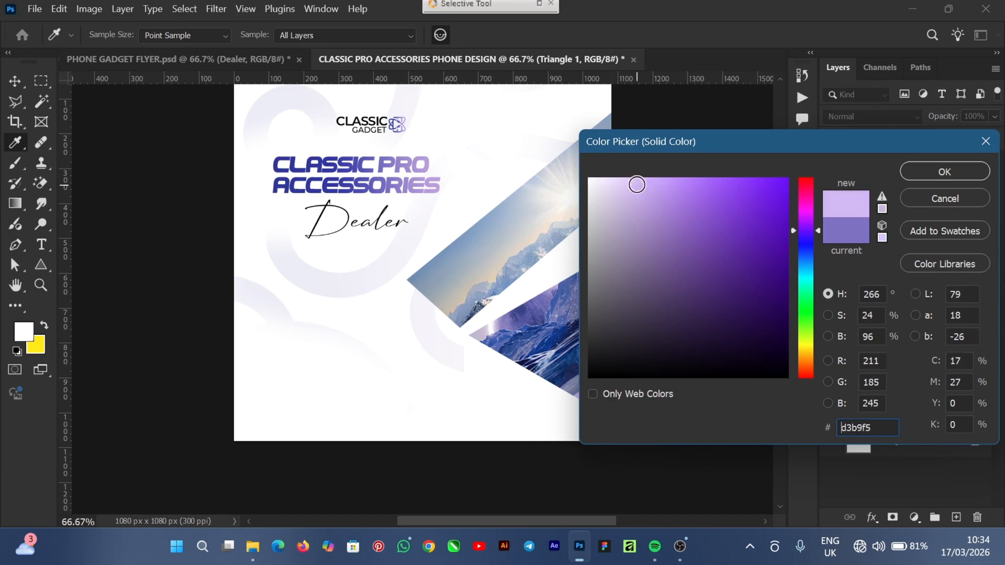
left_click(946, 177)
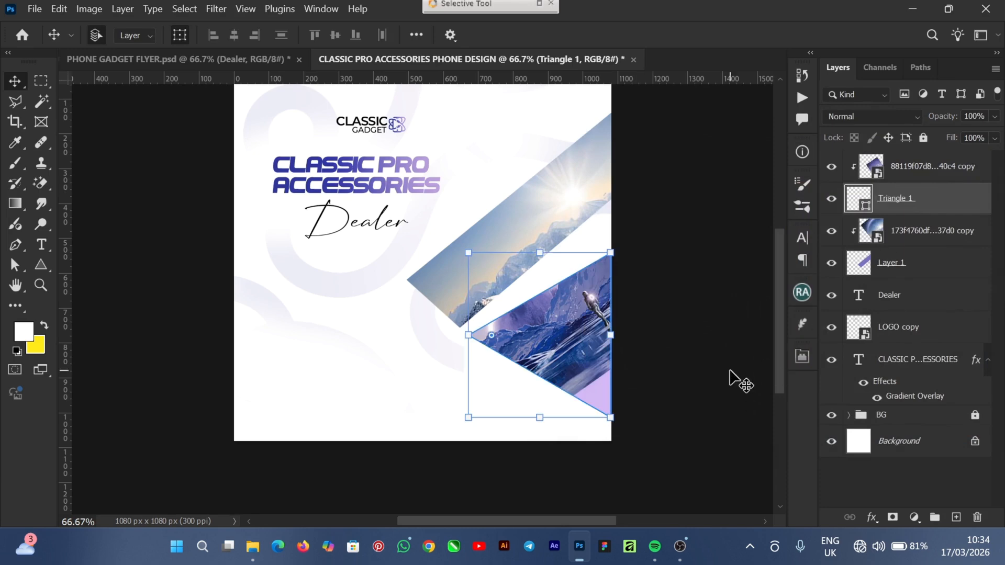
- Scale the planet image to 124.41%, rotate it to -30.26° and position both planets inside the triangle, leaving nothing selected
mouse_move(577, 366)
left_mouse_down()
mouse_move(568, 357)
mouse_move(573, 332)
mouse_move(574, 355)
left_mouse_up()
left_click_drag(348, 119, 421, 174)
left_click_drag(353, 228, 425, 257)
left_click_drag(568, 386, 570, 392)
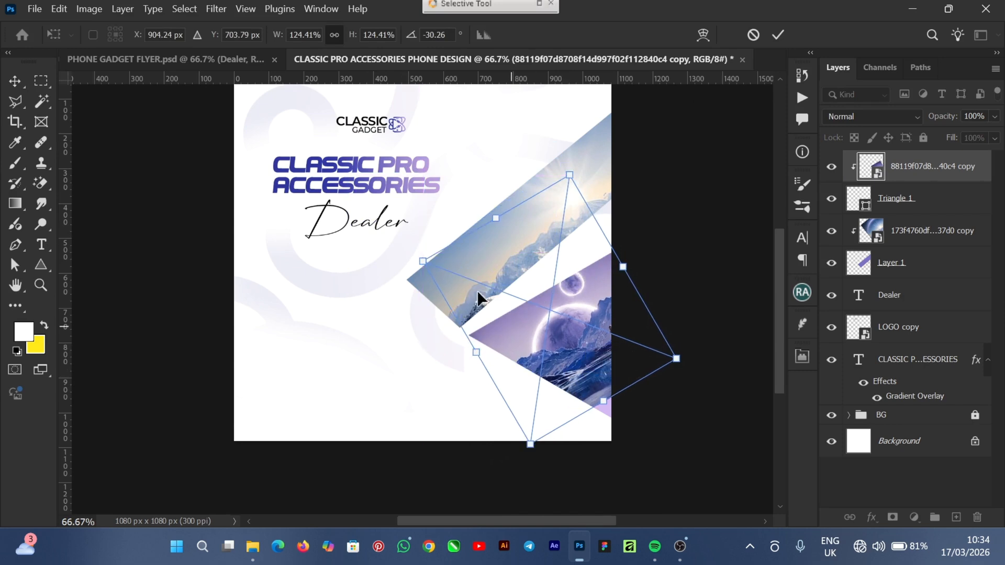
left_click(778, 36)
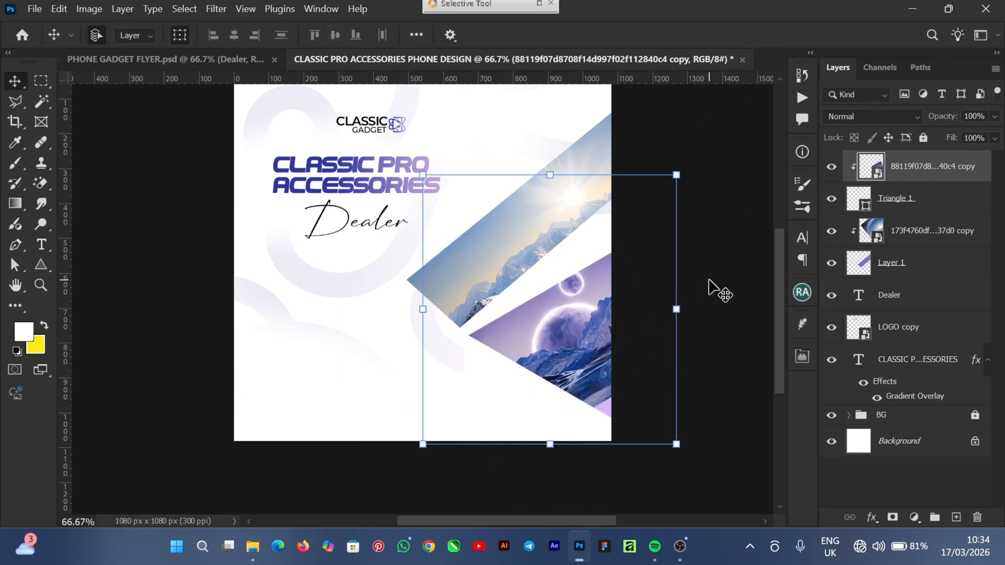
left_click(713, 288)
left_click_drag(779, 298, 784, 263)
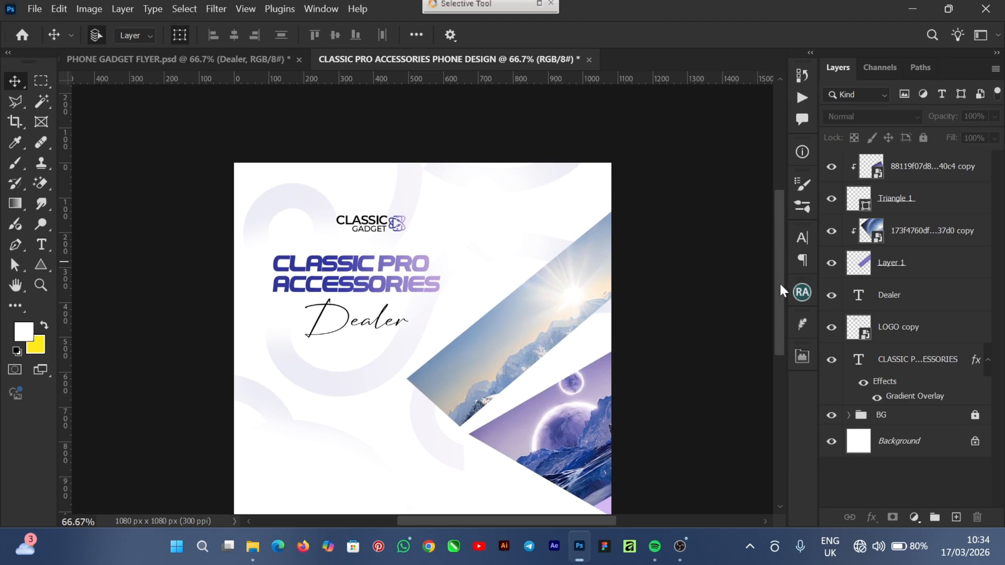
left_click_drag(778, 278, 777, 295)
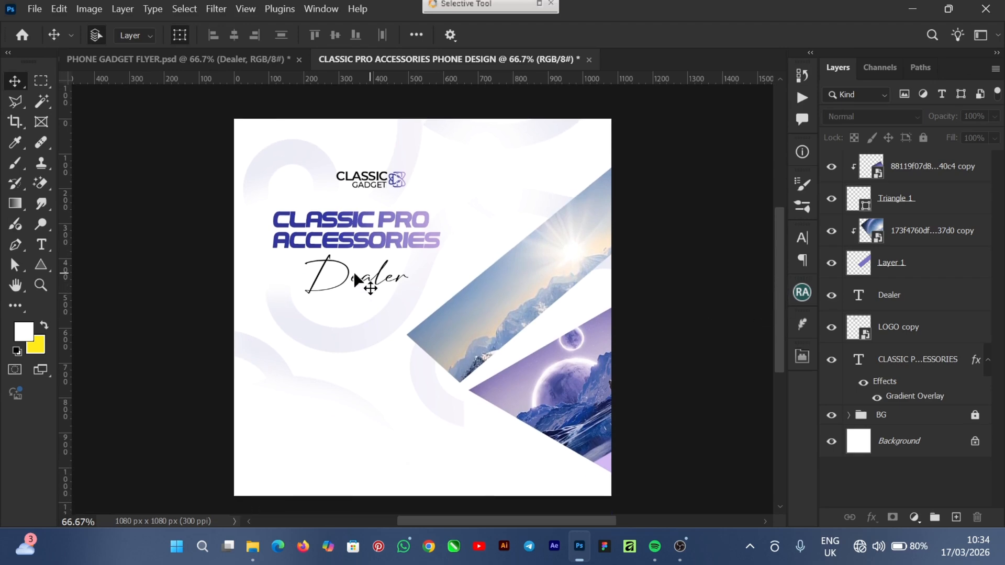
left_click(340, 230)
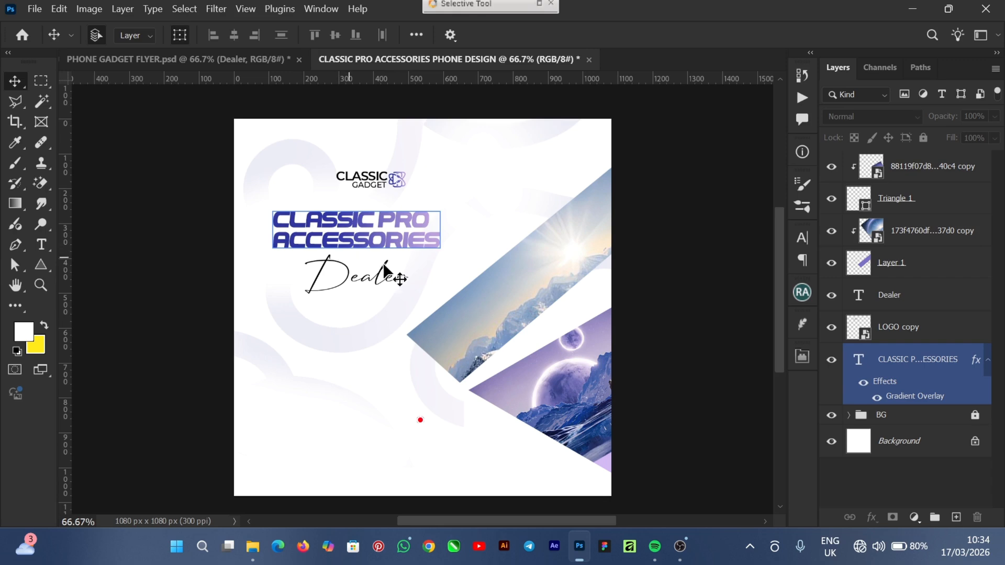
left_click(747, 309)
mouse_move(777, 271)
left_mouse_down()
mouse_move(777, 283)
mouse_move(778, 268)
left_mouse_up()
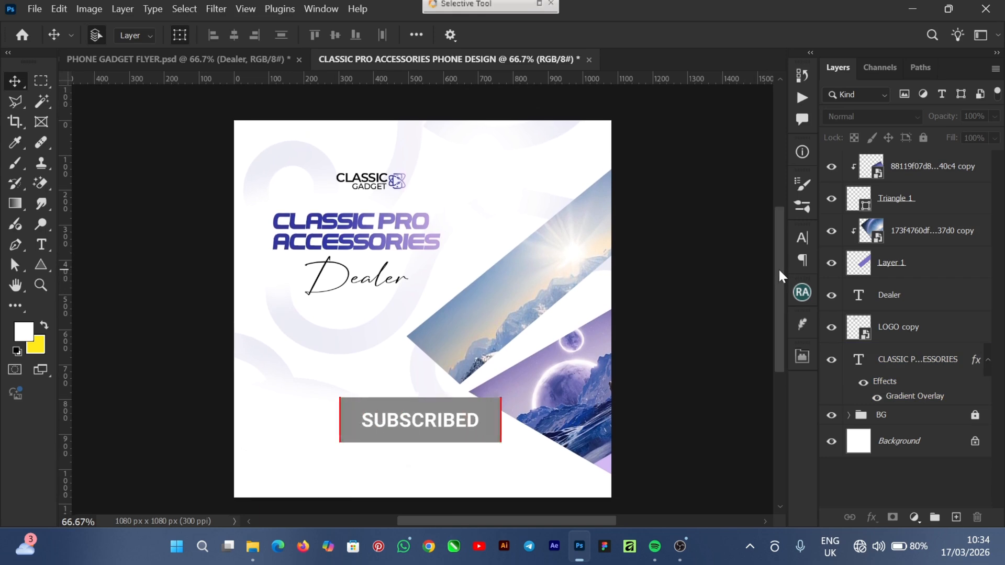
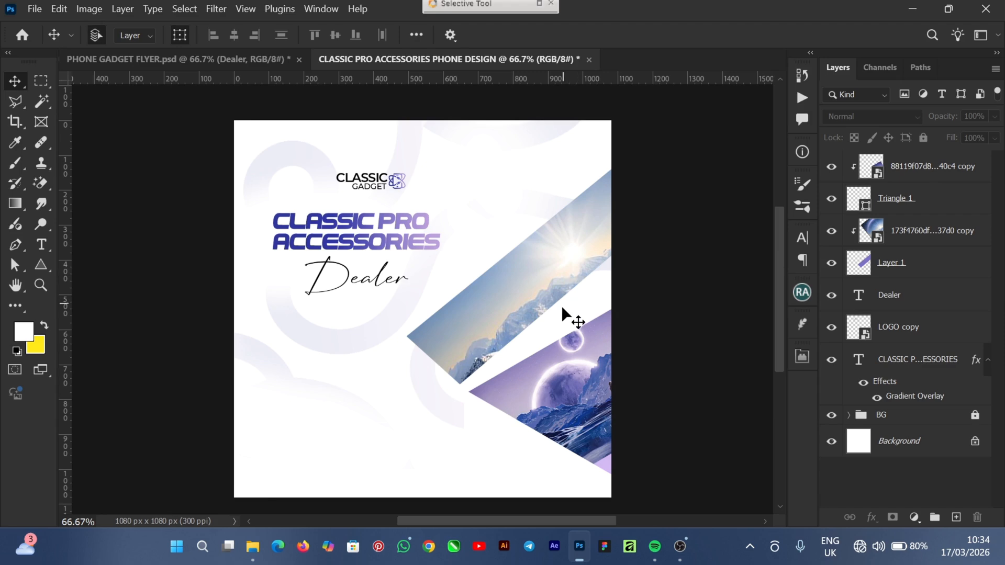
key("ctrl+1")
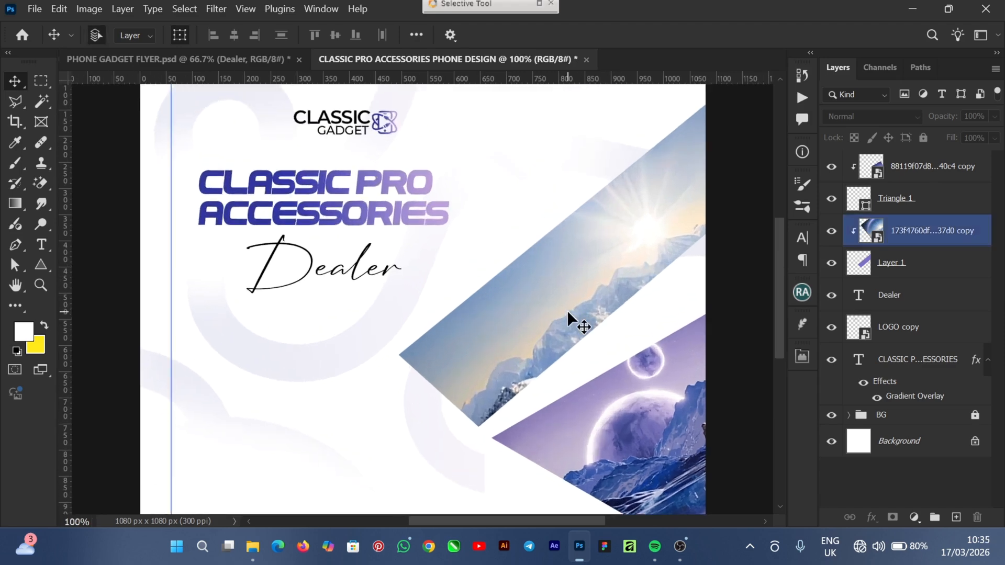
key("ctrl+minus")
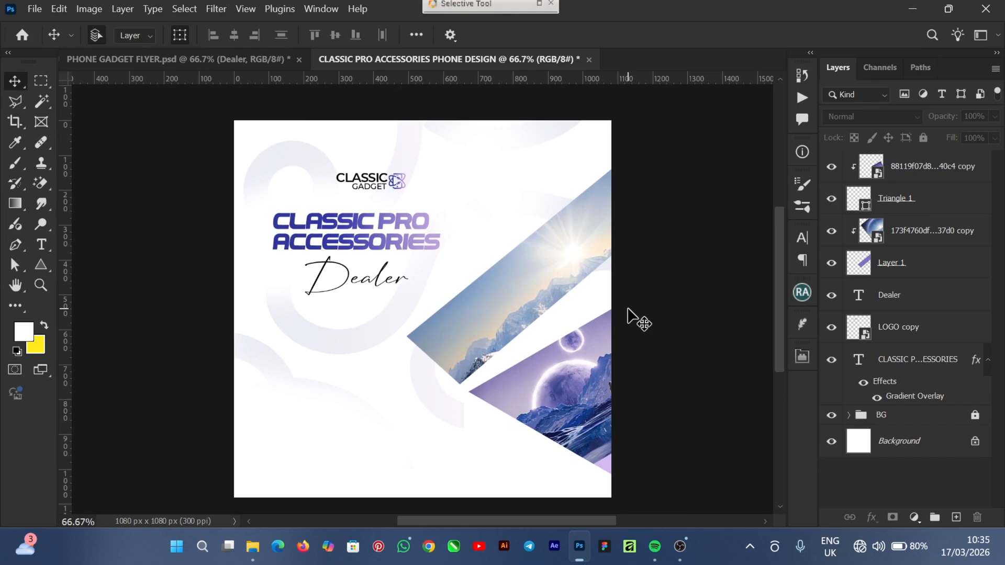
- Place the PHONE 1 image from the project folder, scale it to 86.77% and position it over the diagonal band and triangle
left_click(260, 550)
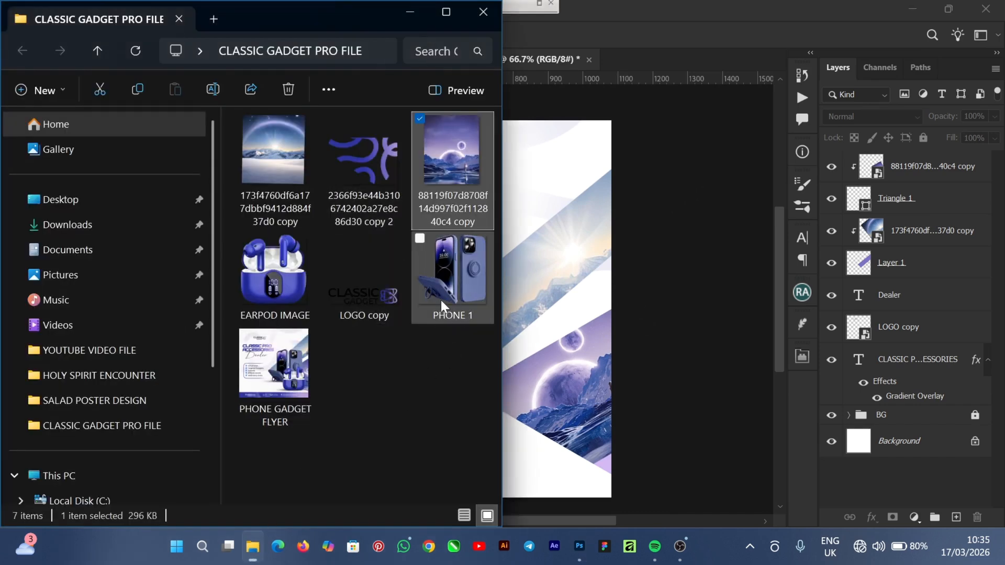
left_click_drag(437, 298, 549, 370)
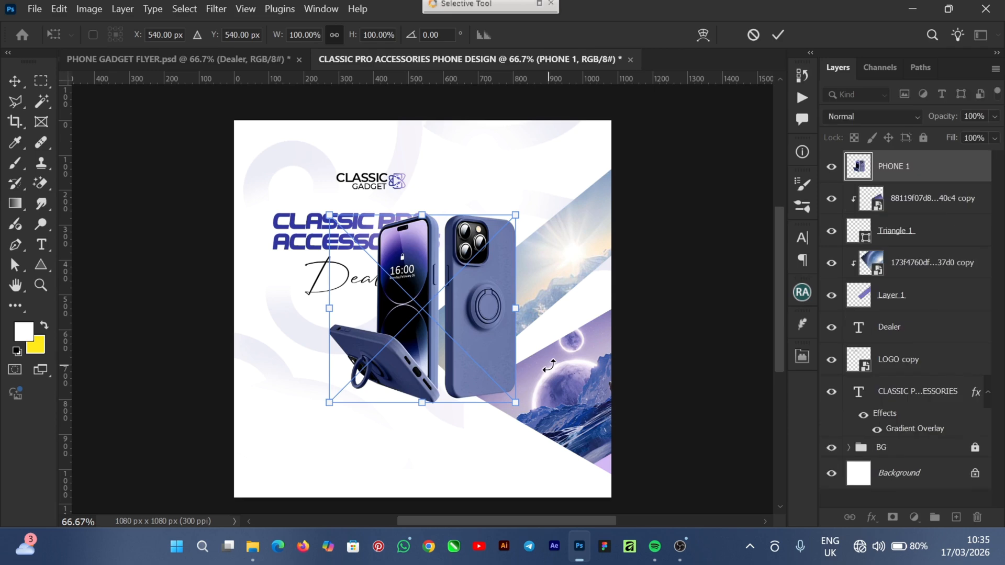
left_click_drag(451, 321, 526, 362)
left_click_drag(593, 257, 568, 282)
mouse_move(547, 344)
left_mouse_down()
mouse_move(535, 300)
mouse_move(537, 331)
left_mouse_up()
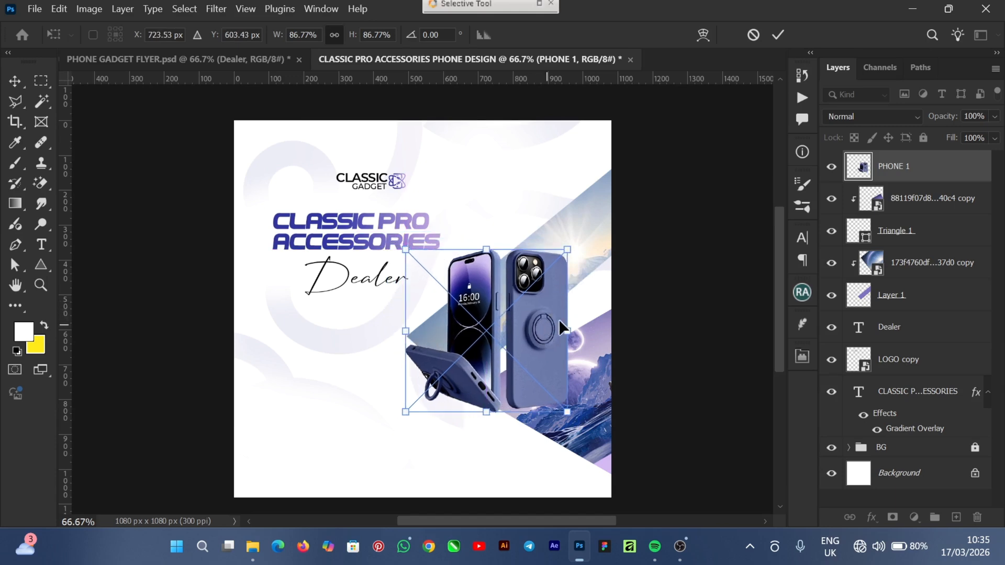
key("ctrl+1")
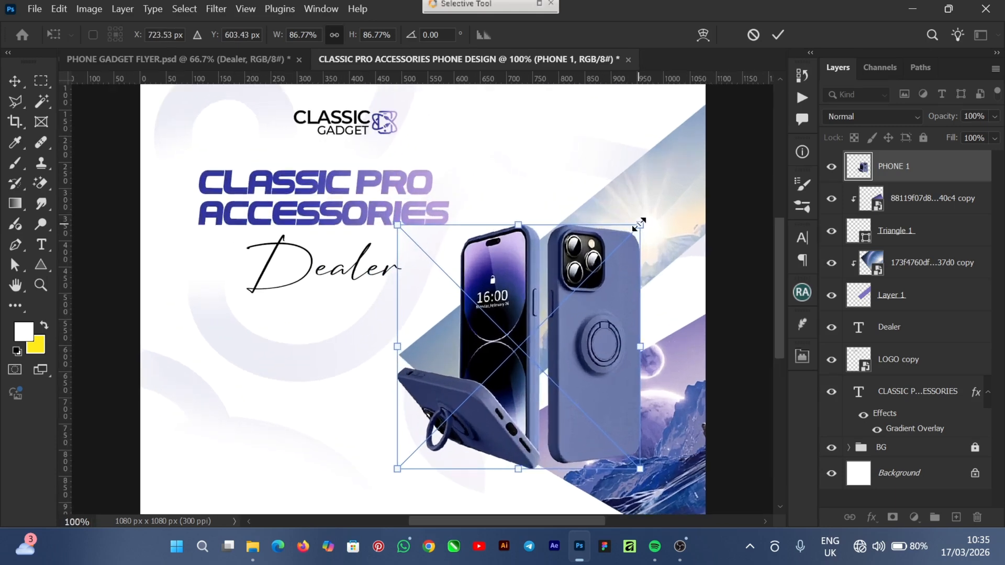
left_click_drag(571, 299, 555, 291)
left_click(778, 34)
- Shift the title, logo and Dealer text together about 54 px left and 21 px up
left_click(310, 191)
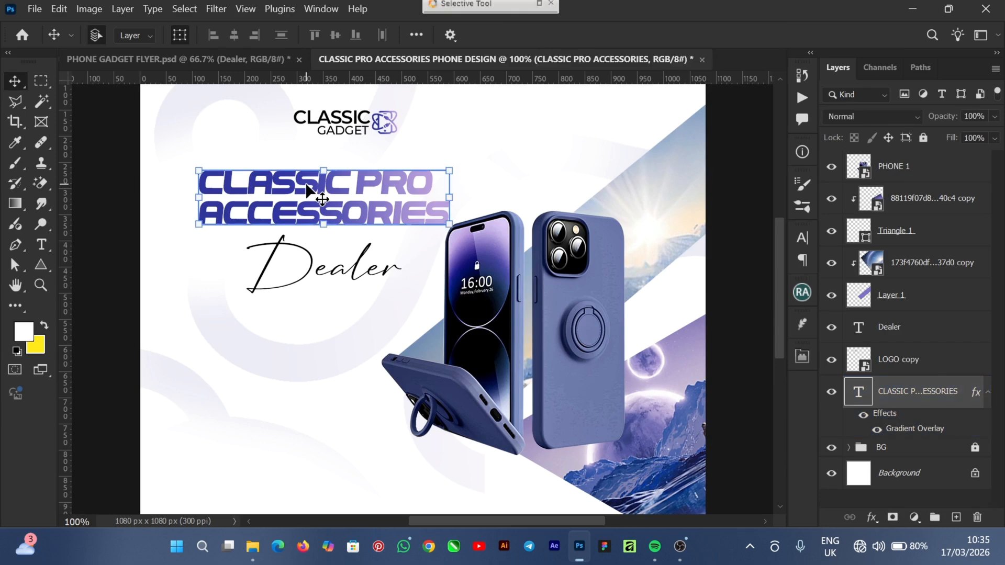
left_click(923, 335, "shift")
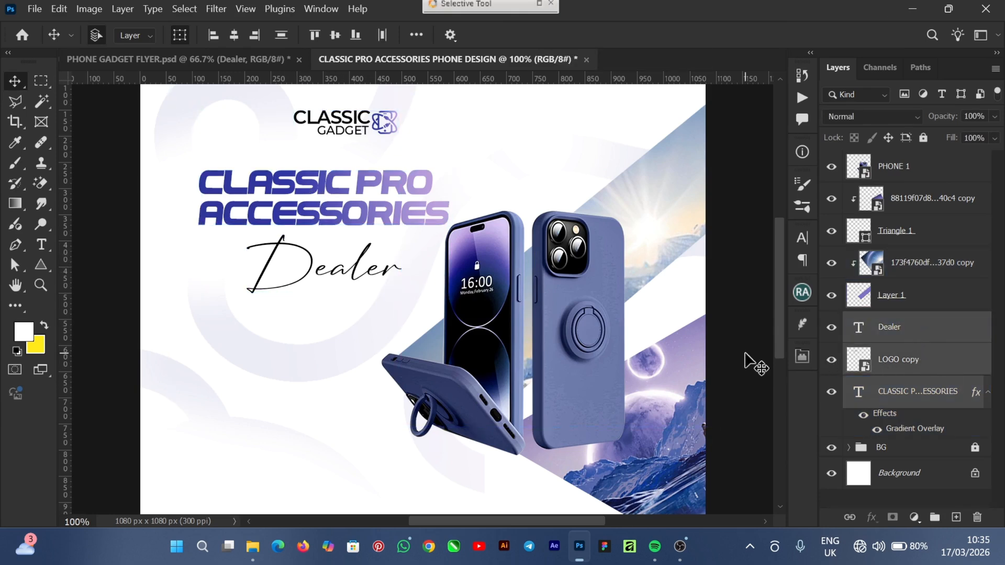
left_click(922, 359)
left_click(931, 334)
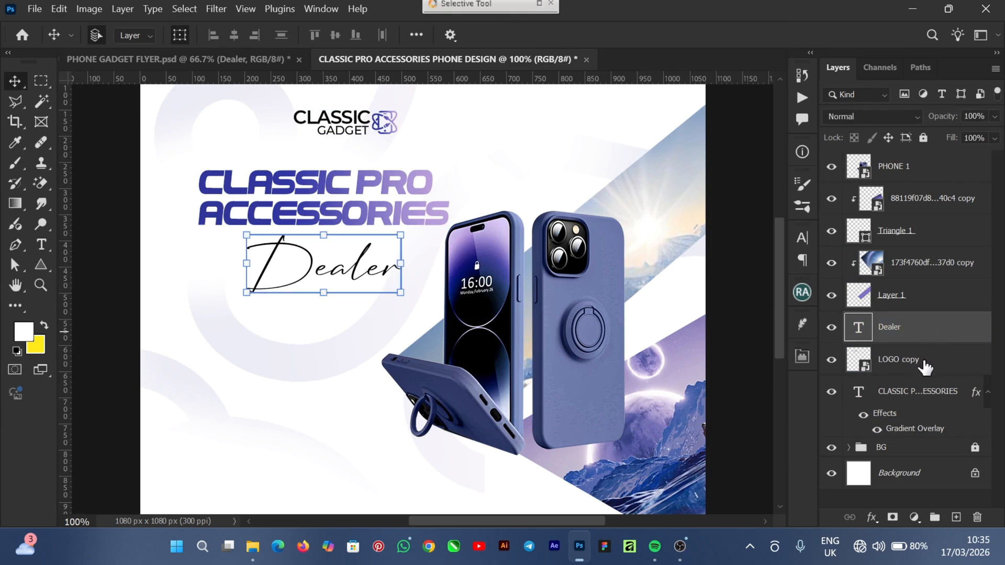
left_click(949, 367, "shift")
left_click(936, 393, "shift")
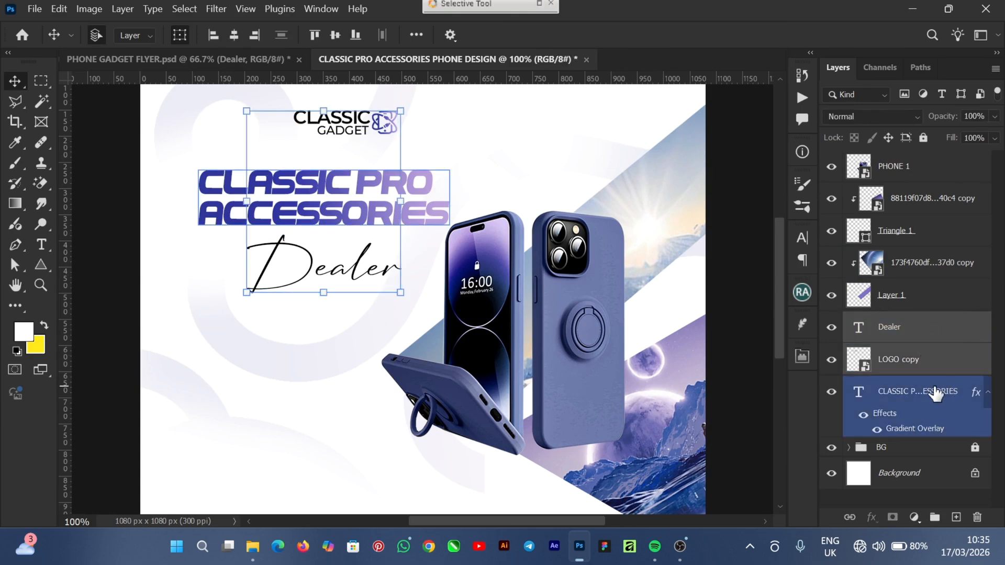
key("Left")
key("Left")
key("Left")
key("Left")
key("Left")
key("Left")
key("Left")
key("Left")
key("Left")
key("Left")
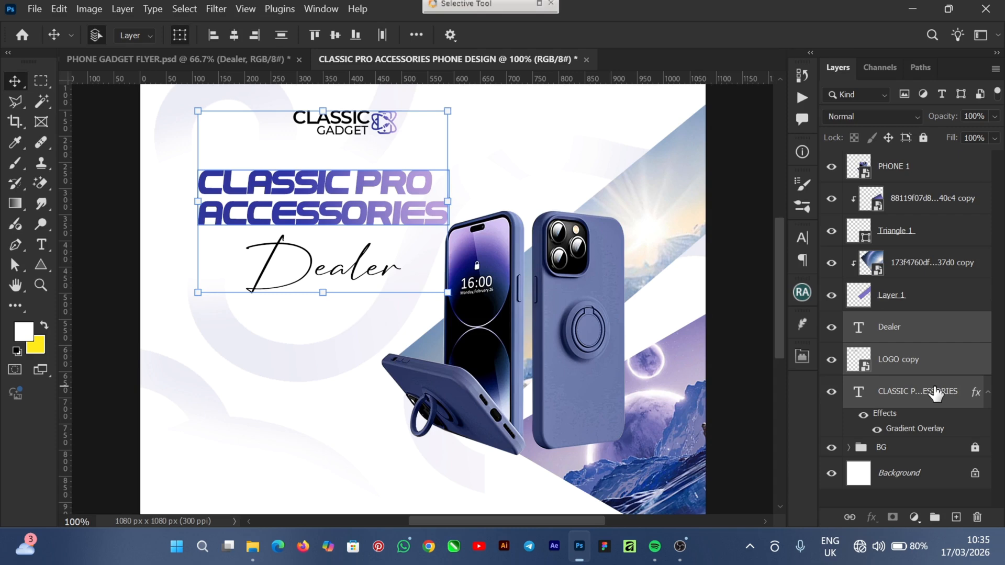
key("Left")
key("Left")
key("Left")
key("Left")
key("Left")
key("Left")
key("Left")
key("Left")
key("Left")
key("Left")
key("Left")
key("Left")
key("Left")
key("Left")
key("Left")
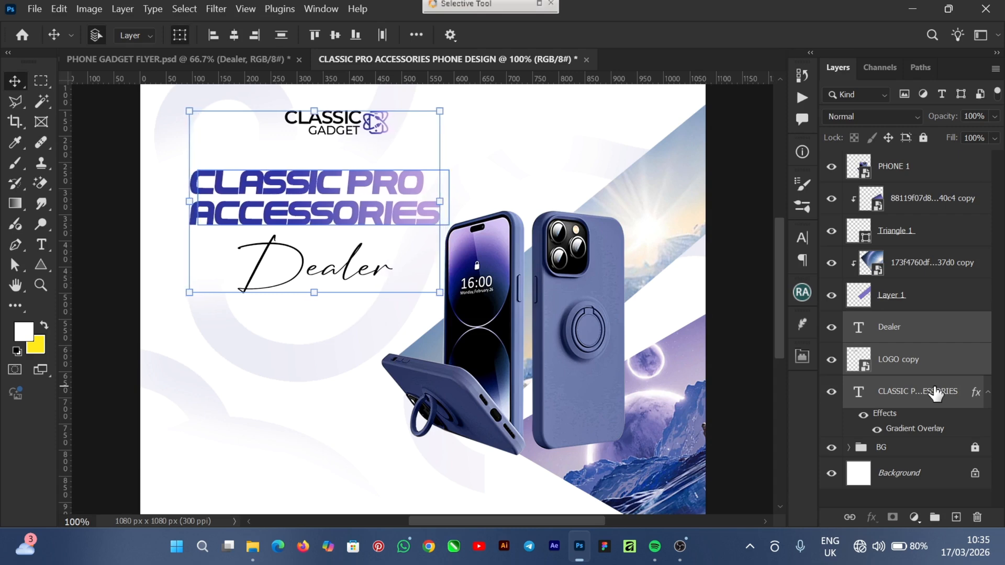
key("Left")
key("Left")
key("Left")
key("Left")
key("Left")
key("Left")
key("Left")
key("Left")
key("Left")
key("Left")
key("Left")
key("Left")
key("Left")
key("Left")
key("Left")
key("Left")
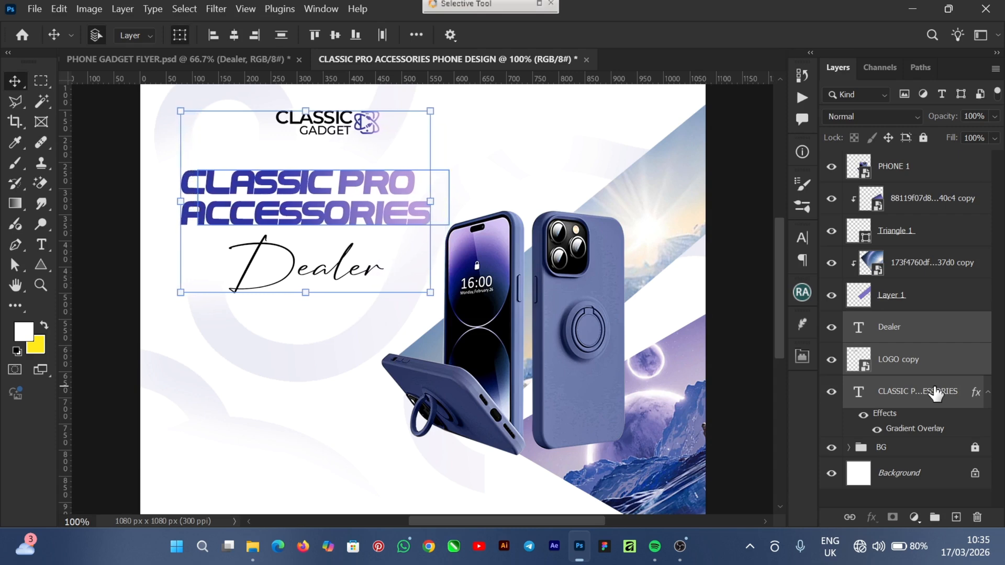
key("Left")
key("Left")
key("Left")
key("Left")
key("Left")
key("Left")
key("Left")
key("Left")
key("Left")
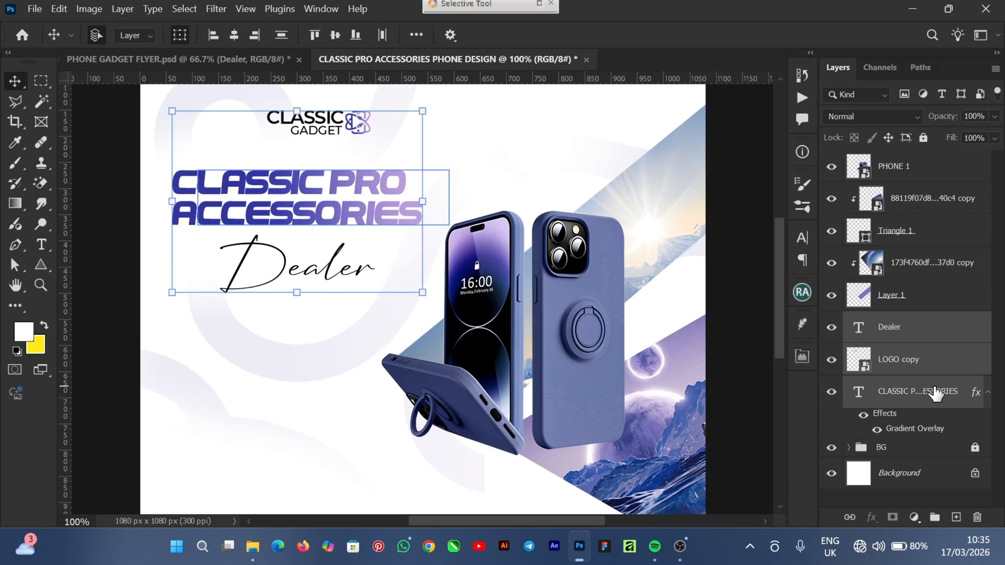
key("Up")
key("Up")
key("Up")
key("Up")
key("Up")
key("Up")
key("Up")
key("Up")
key("Up")
key("Up")
key("Up")
key("Up")
key("Up")
key("Up")
key("Up")
key("Up")
key("Up")
key("Up")
key("Up")
key("Up")
key("Up")
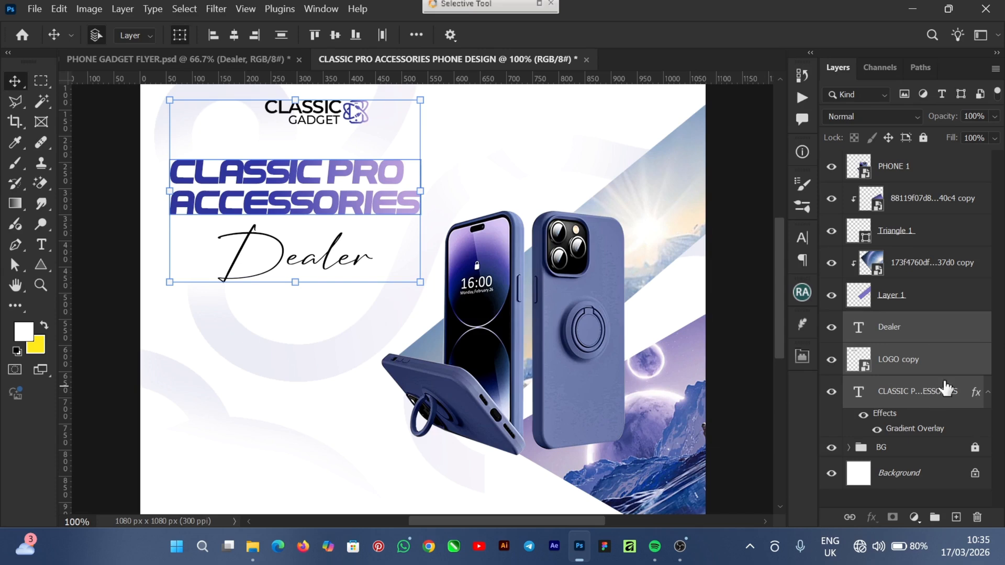
mouse_move(777, 298)
left_mouse_down()
mouse_move(778, 269)
mouse_move(778, 285)
left_mouse_up()
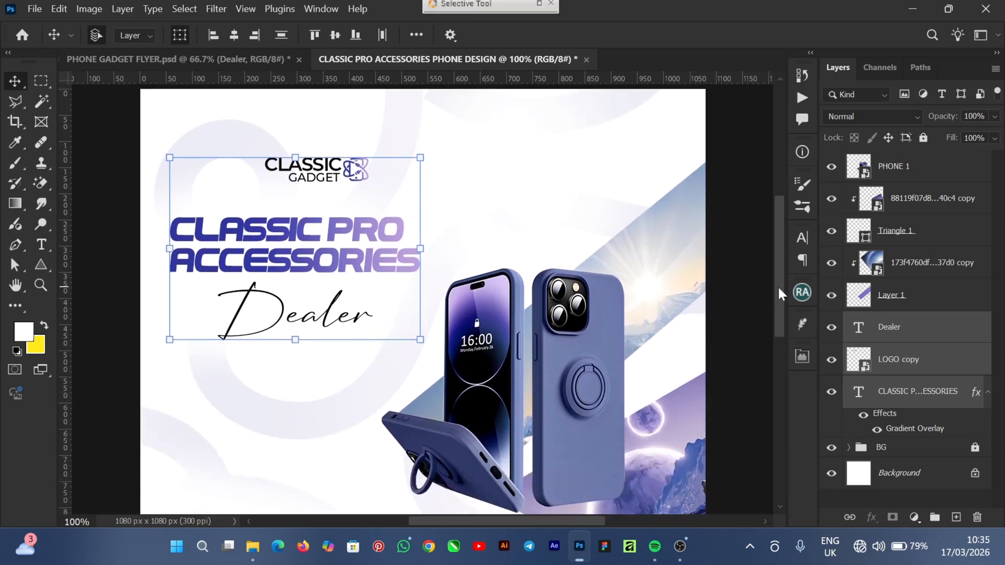
- Nudge the title, logo and Dealer text together 6 px left and leave nothing selected
key("Left")
key("Left")
key("Left")
key("Left")
key("Left")
key("Left")
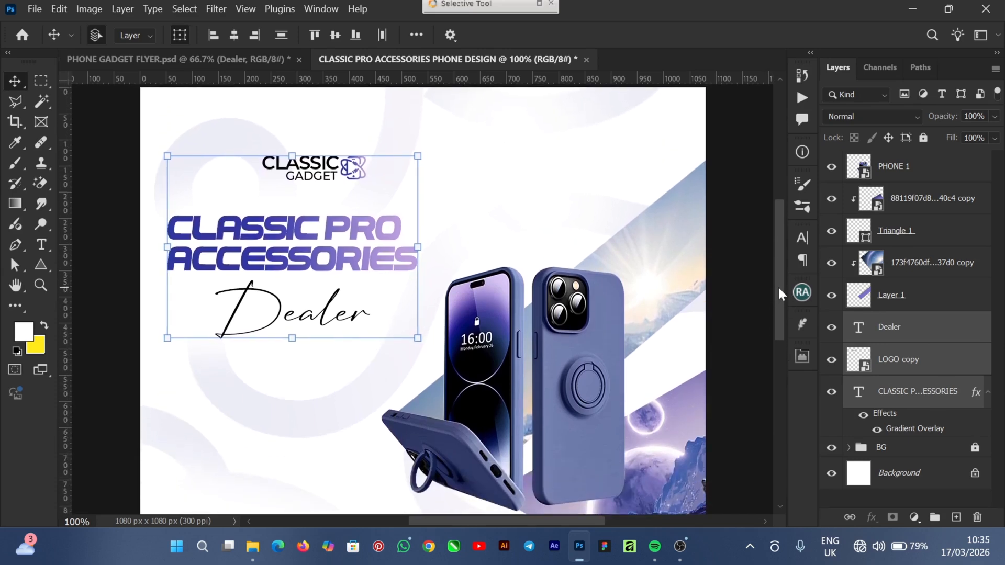
left_click(718, 350)
- Move the diagonal band Layer 1 together with its clipped sky image about 27 px right and 90 px up
left_click_drag(780, 251, 784, 287)
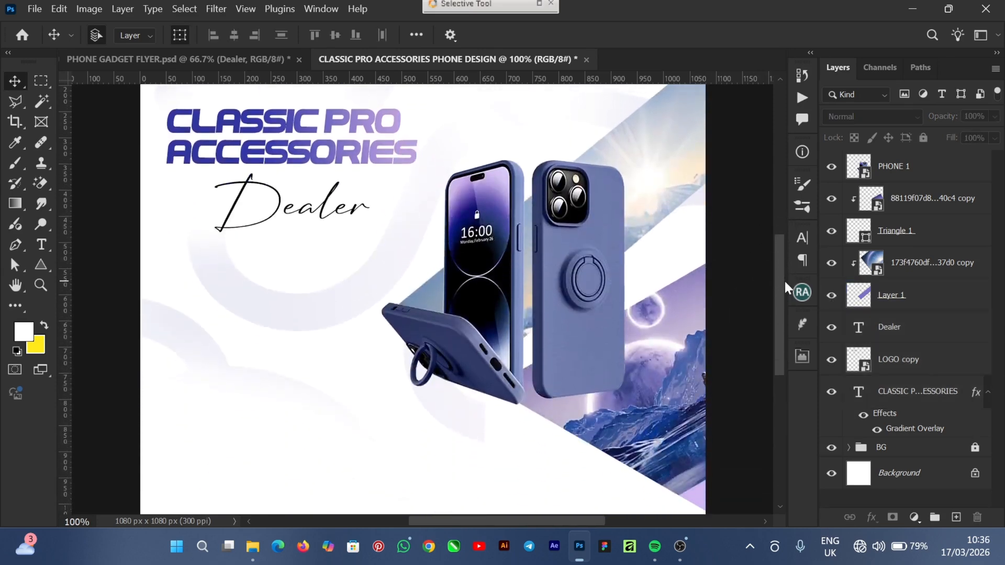
left_click(602, 308)
left_click(646, 218)
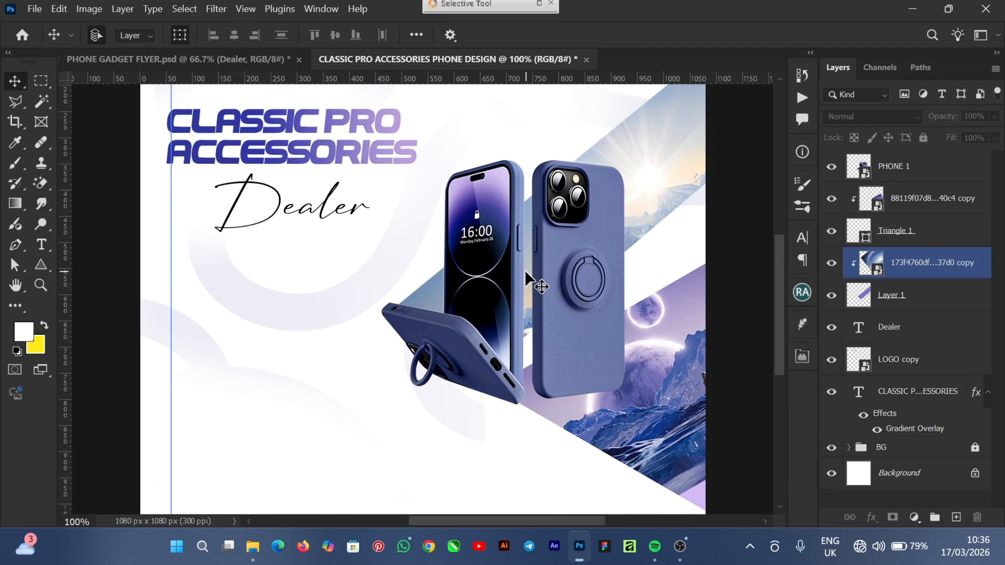
left_click(903, 361)
left_click(908, 298)
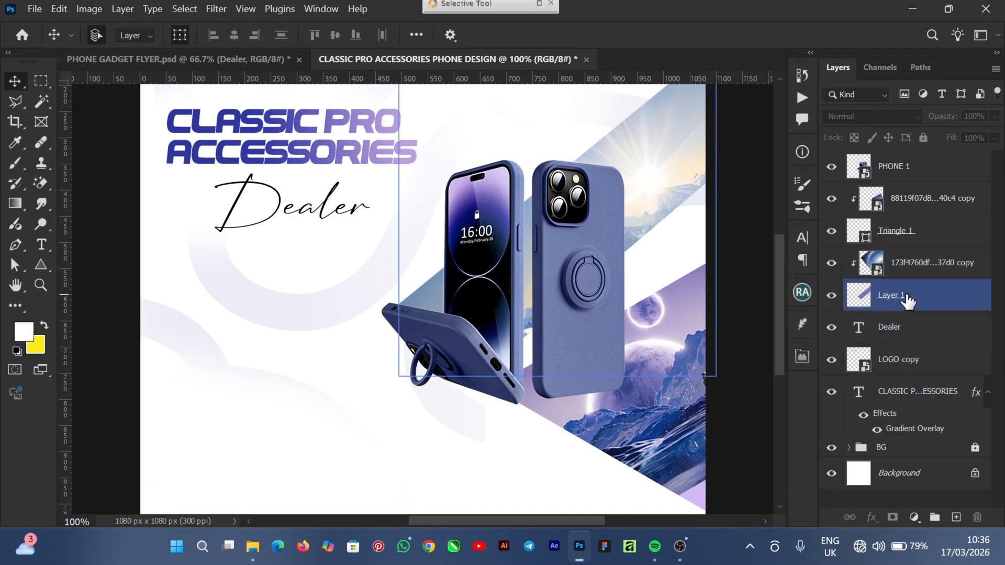
left_click(931, 270, "shift")
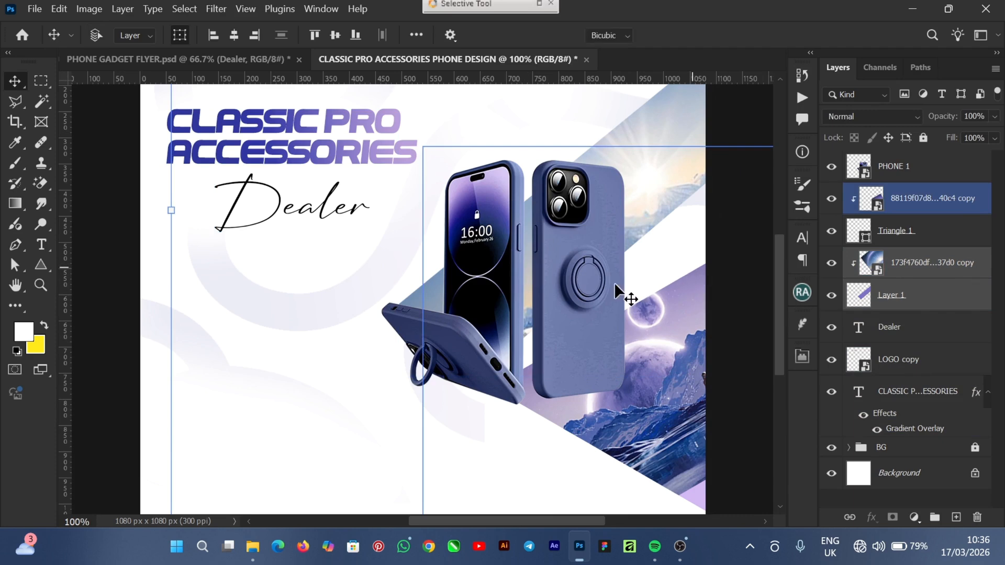
key("ctrl+t")
key("ctrl+minus")
mouse_move(568, 168)
left_mouse_down()
mouse_move(568, 187)
mouse_move(574, 164)
left_mouse_up()
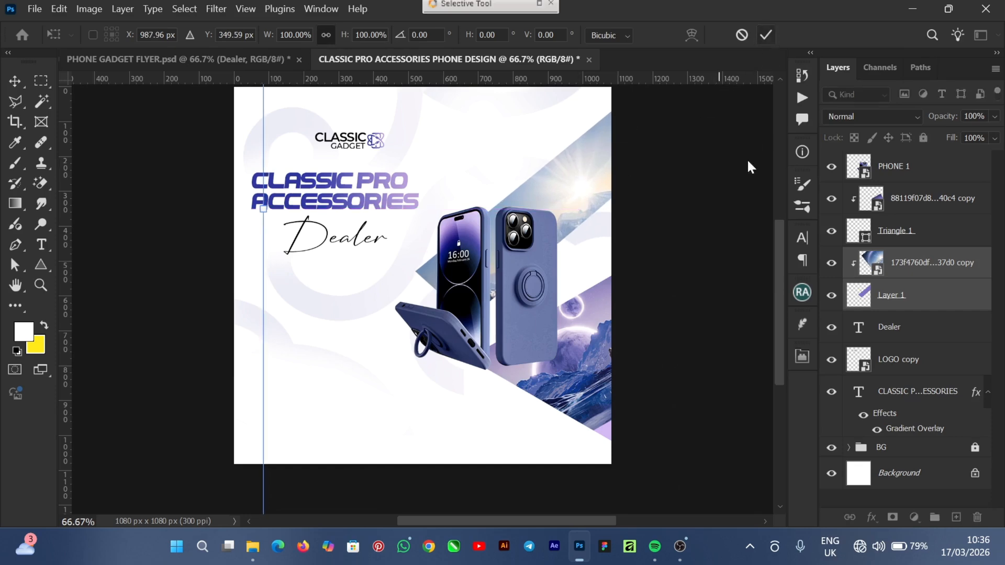
key("Return")
- Move PHONE 1 about 39 px right and 98 px up, and shift the diagonal band Layer 1 to X 801 px, Y 349 px
left_click(460, 288)
left_click_drag(456, 290, 467, 259)
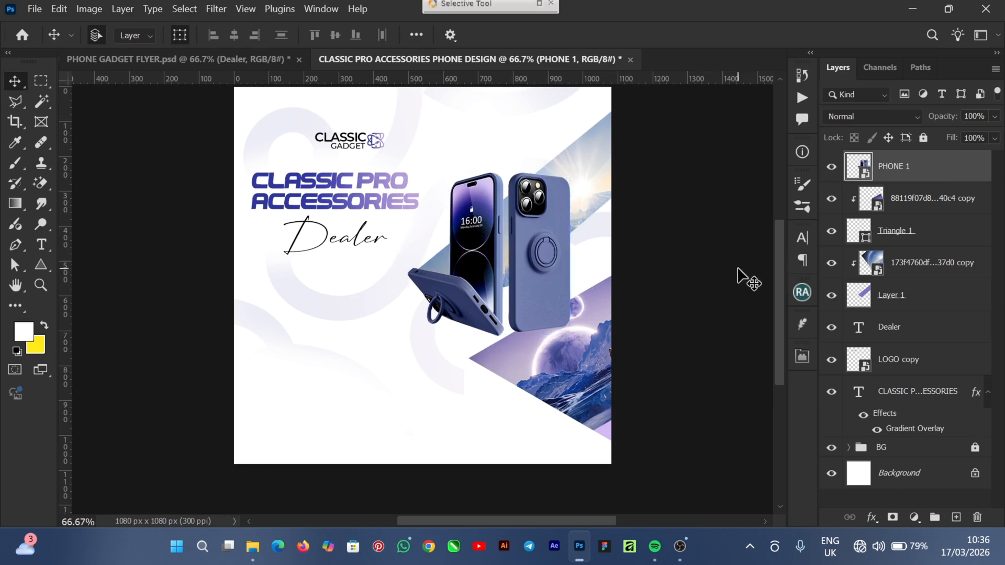
left_click(917, 322)
left_click(917, 302)
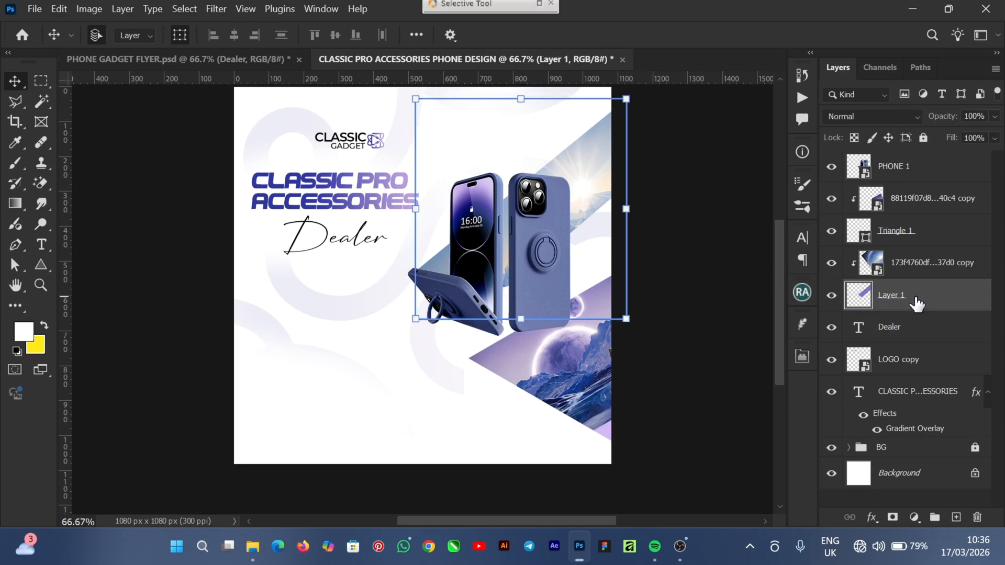
key("ctrl+t")
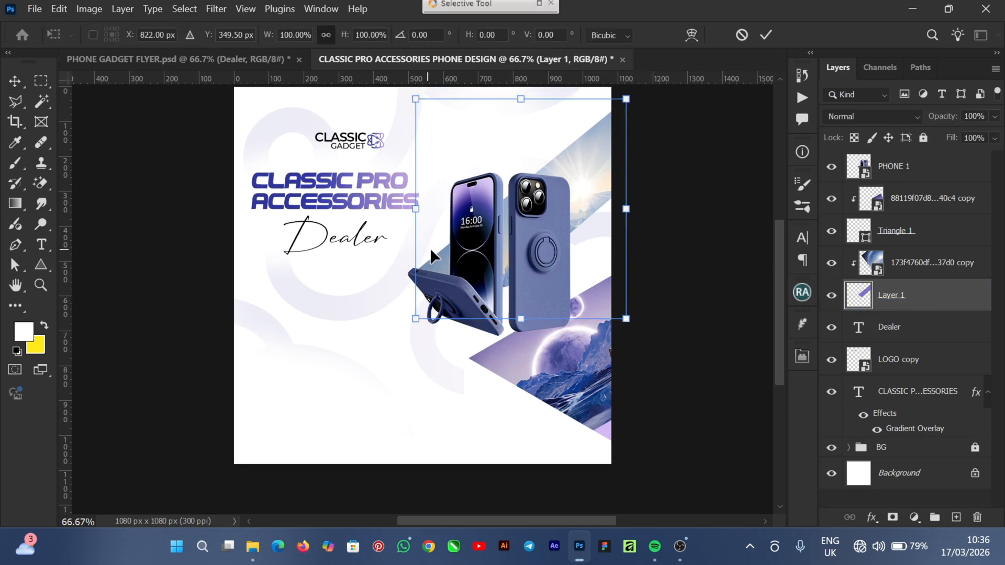
left_click_drag(435, 259, 435, 256)
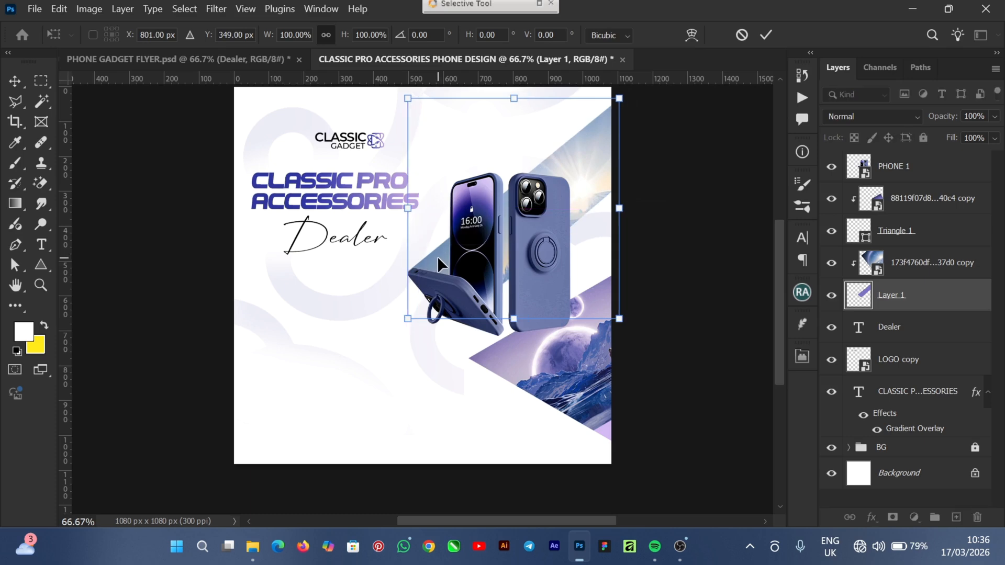
key("ctrl+plus")
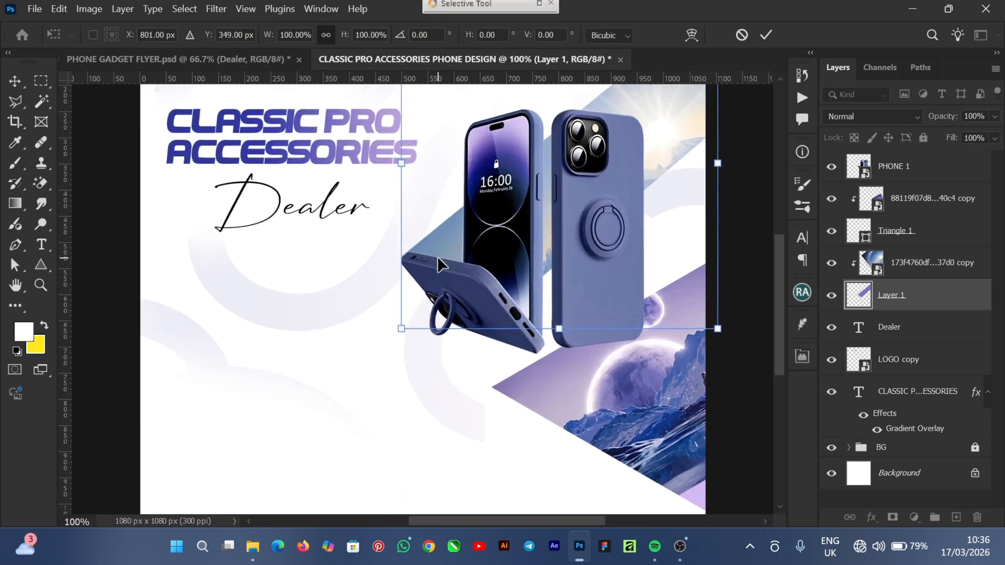
left_click(766, 35)
- Shift the sky image clipped to the diagonal band about 13 px left and leave nothing selected
left_click(866, 316)
left_click(908, 264)
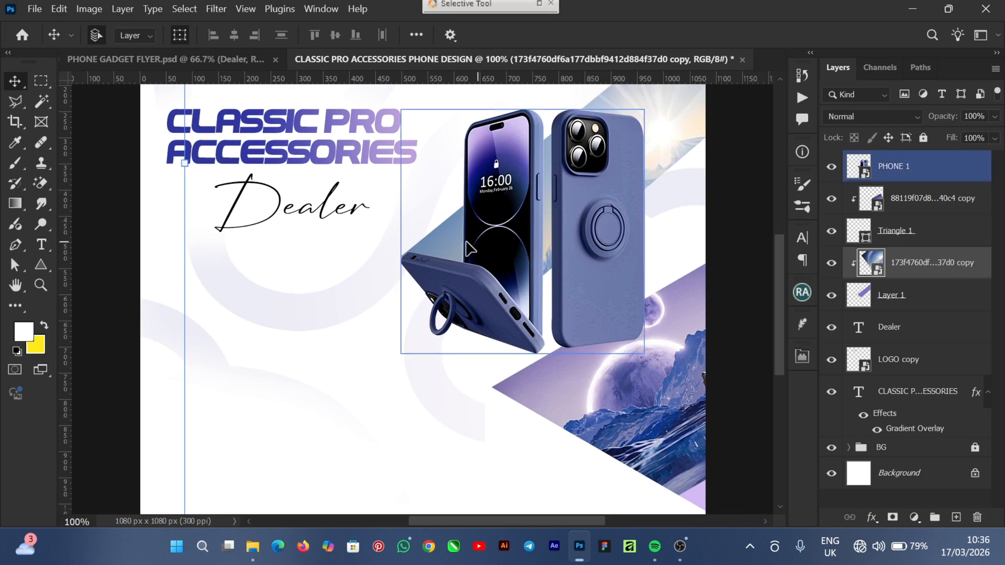
mouse_move(455, 246)
left_mouse_down()
mouse_move(444, 231)
mouse_move(449, 246)
left_mouse_up()
left_click(736, 332)
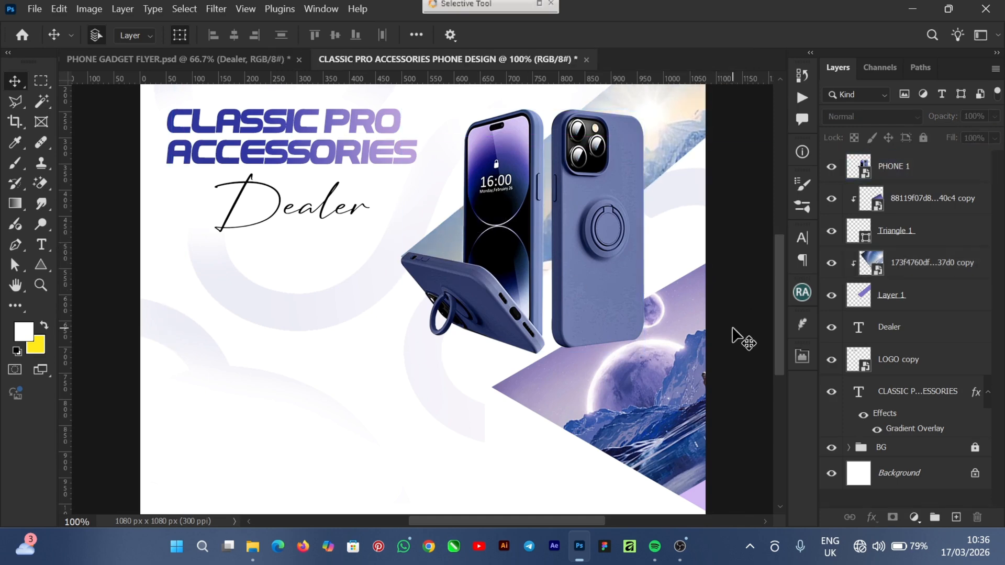
left_click(635, 398)
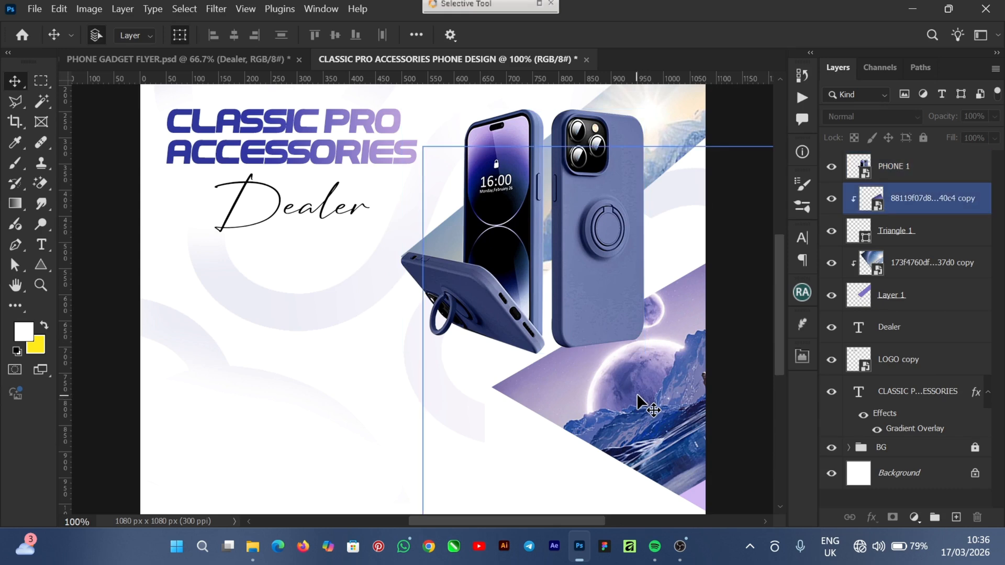
left_click(771, 271)
- Place EARPOD IMAGE from the CLASSIC GADGET PRO FILE folder at 100% scale, positioned below the phones at X 863.50 px, Y 797 px
key("ctrl+minus")
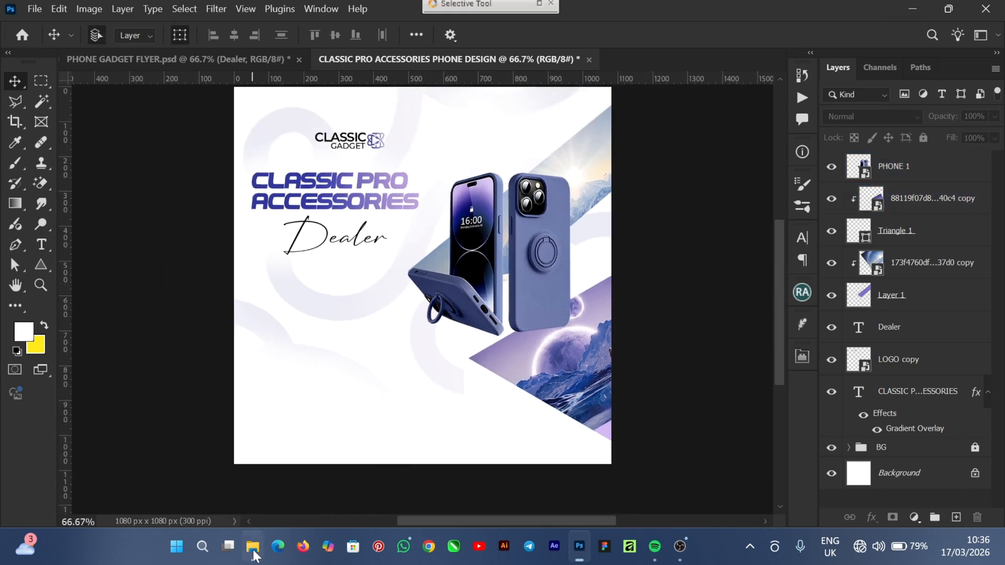
mouse_move(253, 544)
left_click(259, 517)
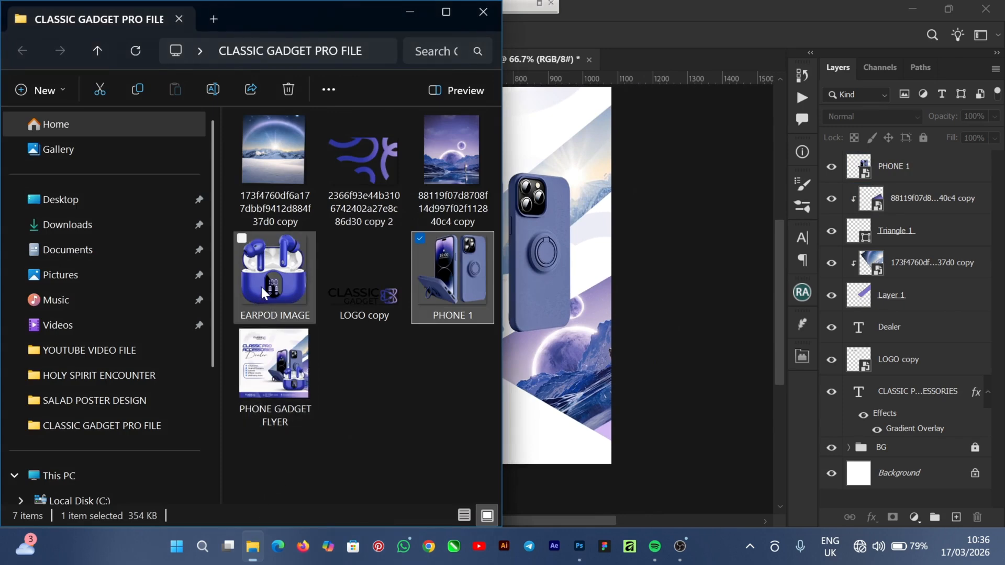
left_click_drag(261, 288, 541, 404)
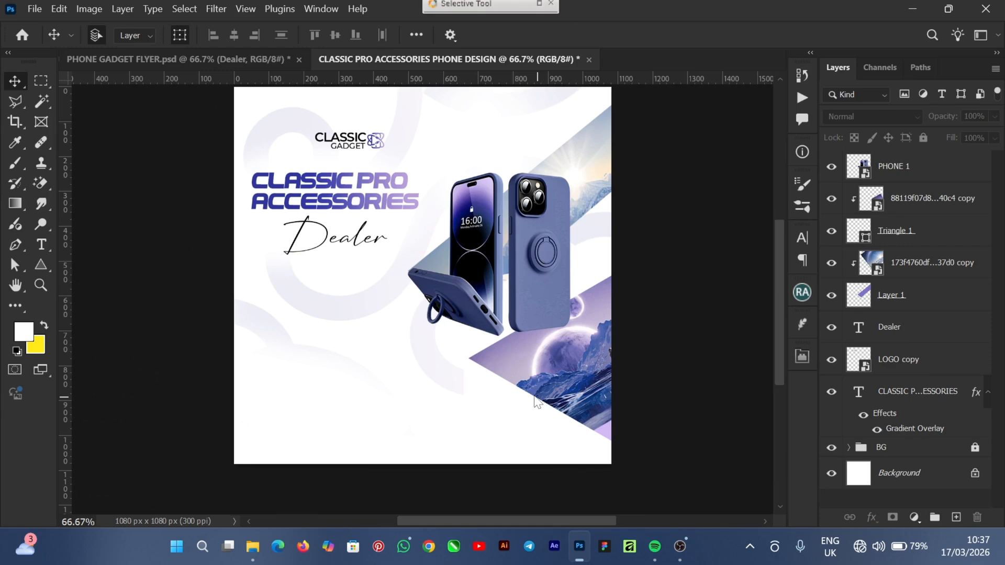
left_click_drag(408, 296, 517, 379)
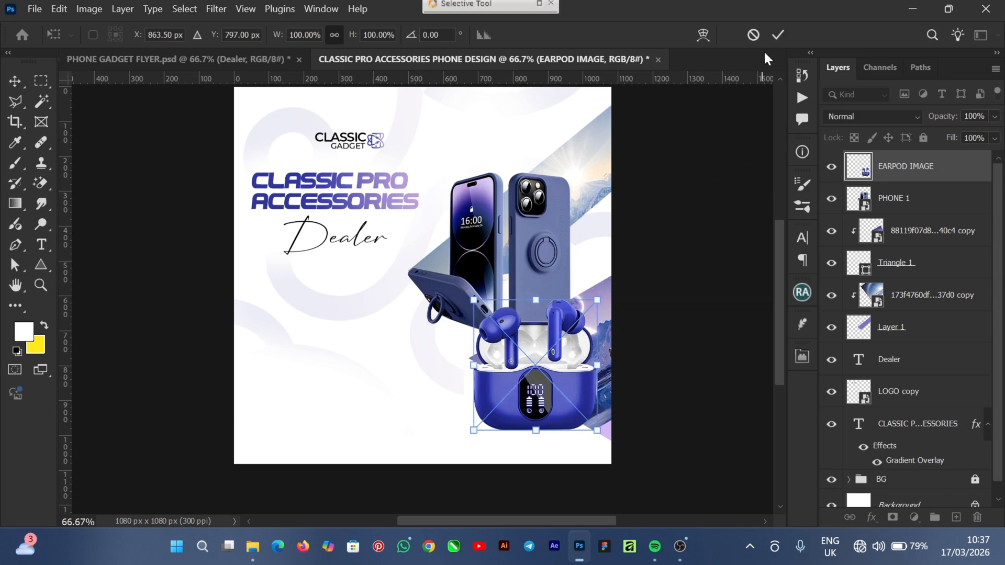
left_click(780, 35)
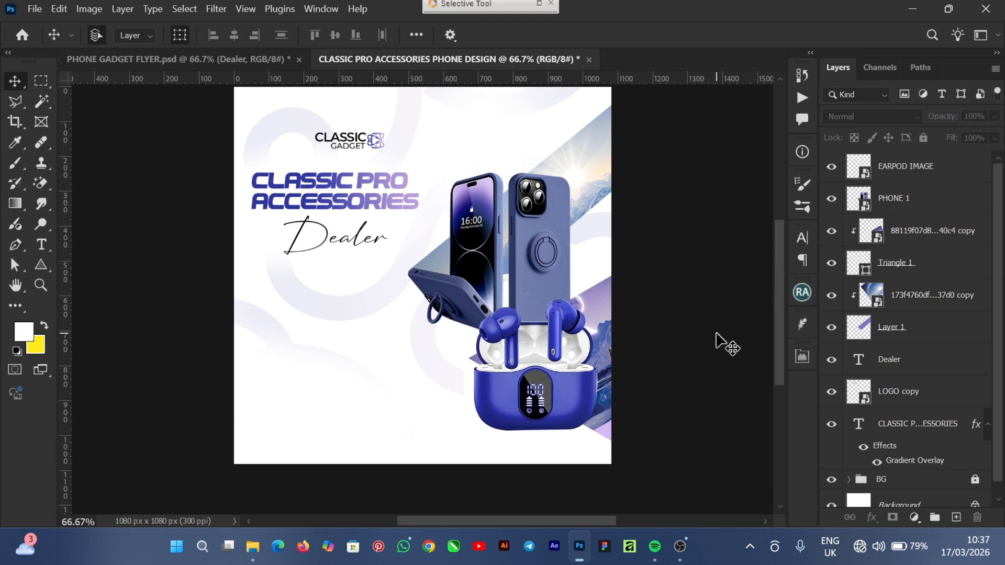
- Move the earpod image about 30 px left and 20 px up so it overlaps the phones
left_click(490, 243)
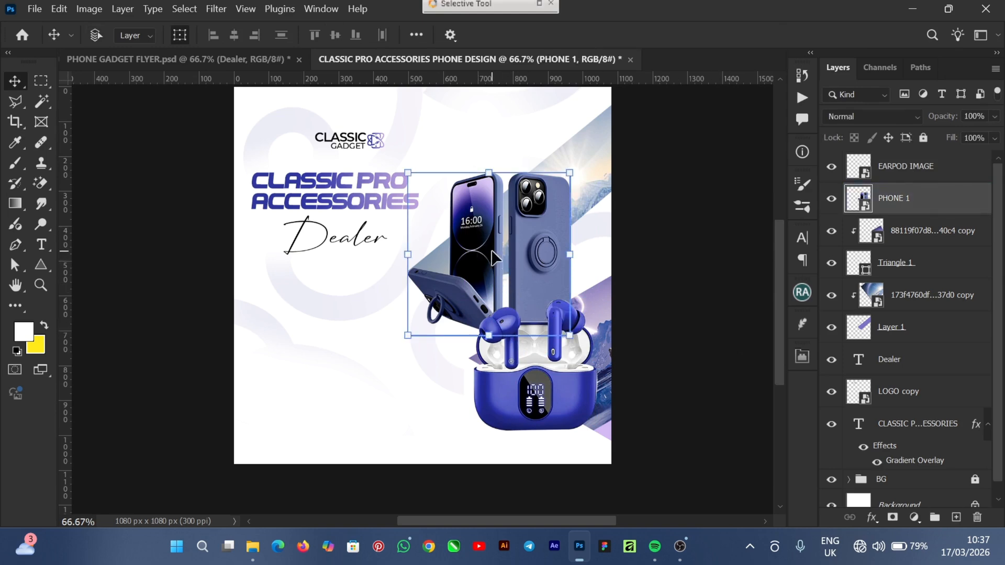
key("ctrl+plus")
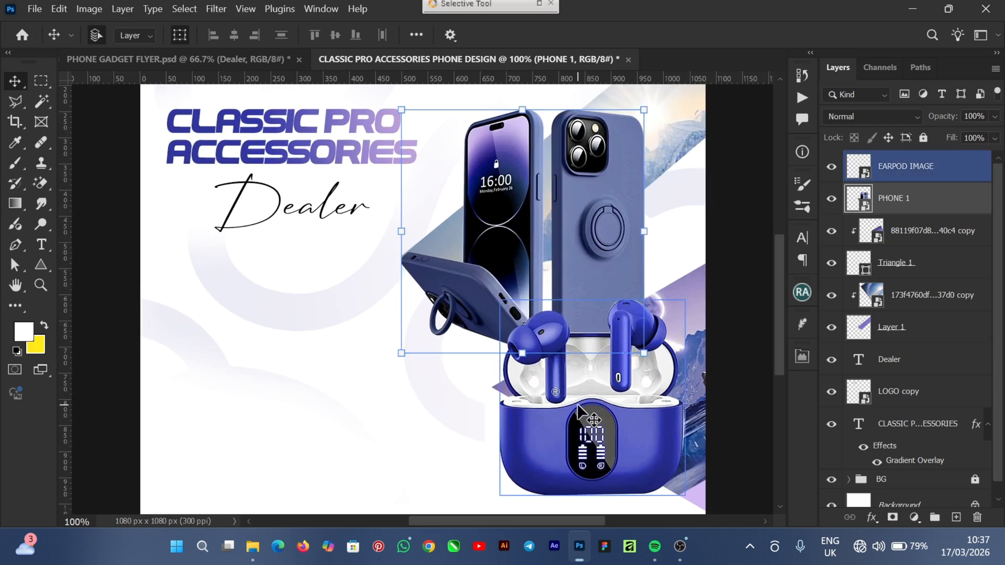
left_click_drag(579, 407, 561, 404)
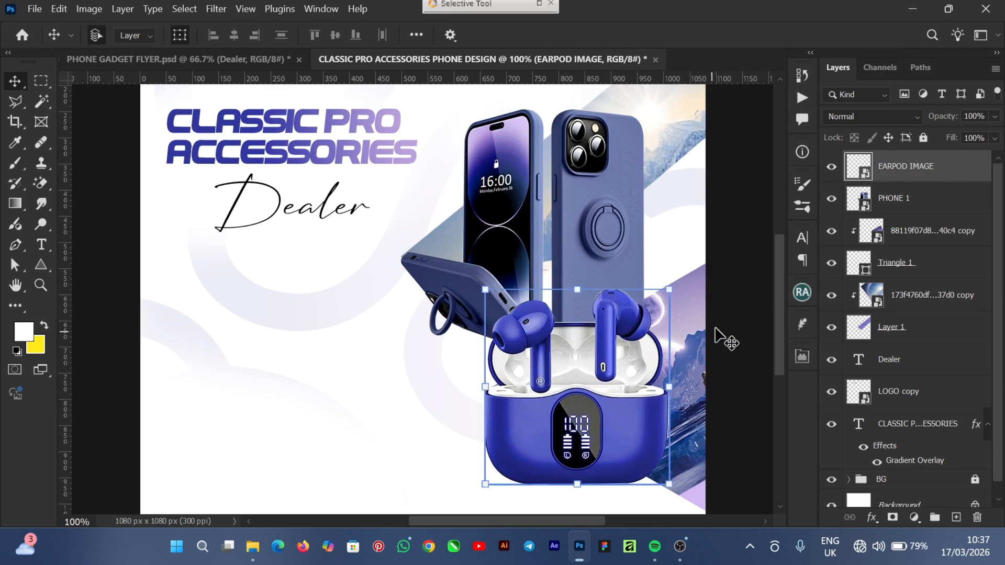
- Move Triangle 1 together with its clipped planet image about 18 px right and 112 px up, and deselect them
left_click(691, 366)
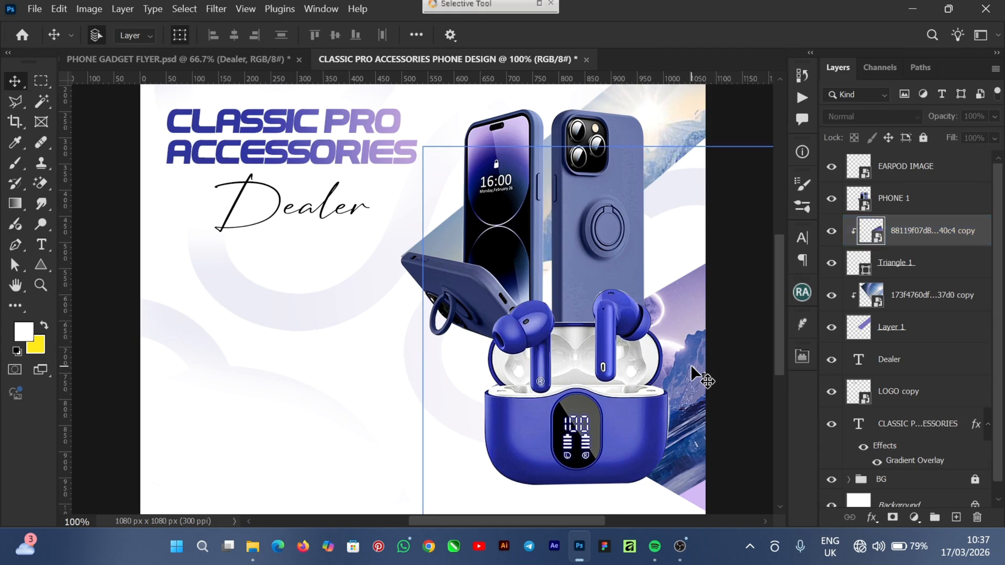
left_click(931, 269, "shift")
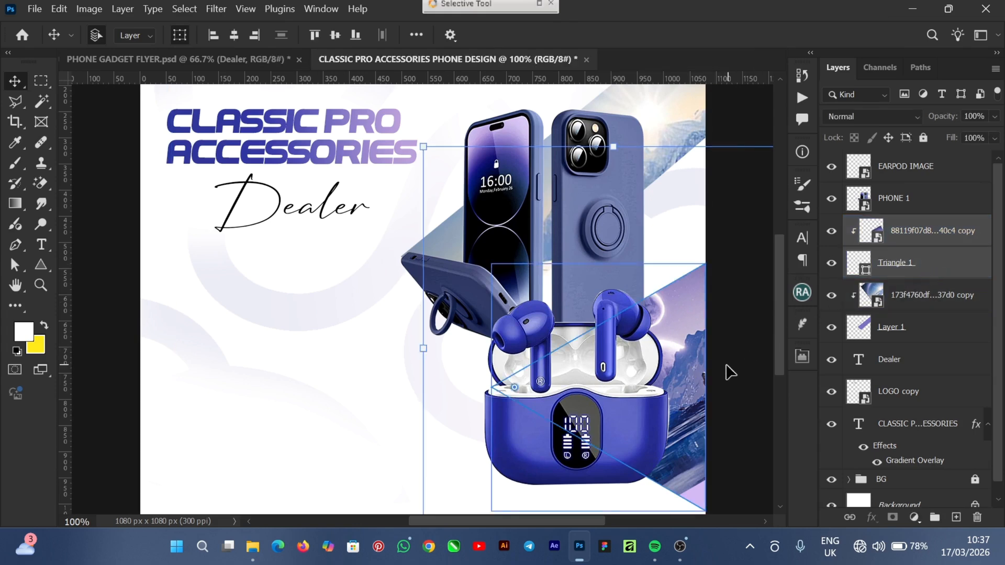
left_click_drag(674, 382, 677, 350)
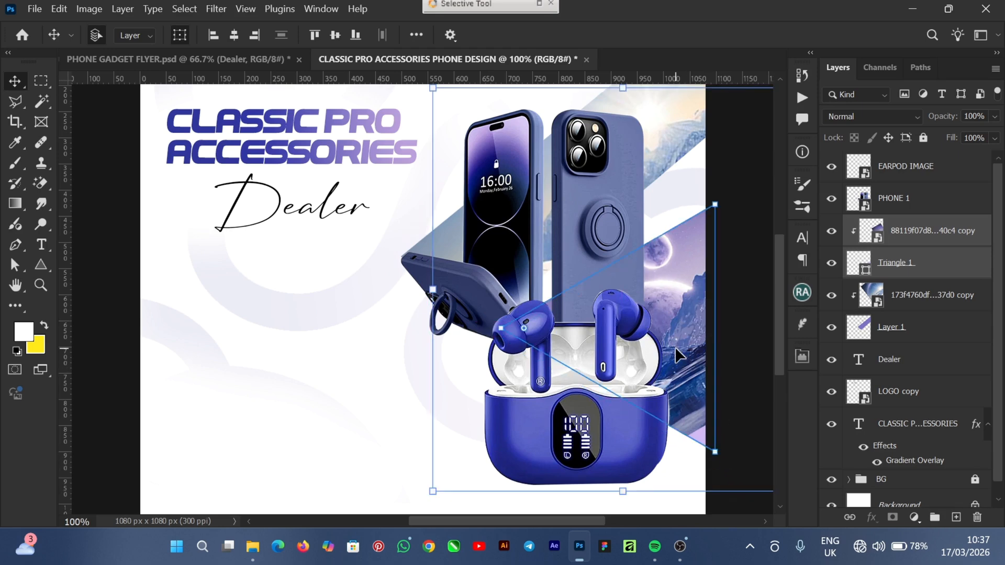
left_click(752, 224)
left_click(539, 228)
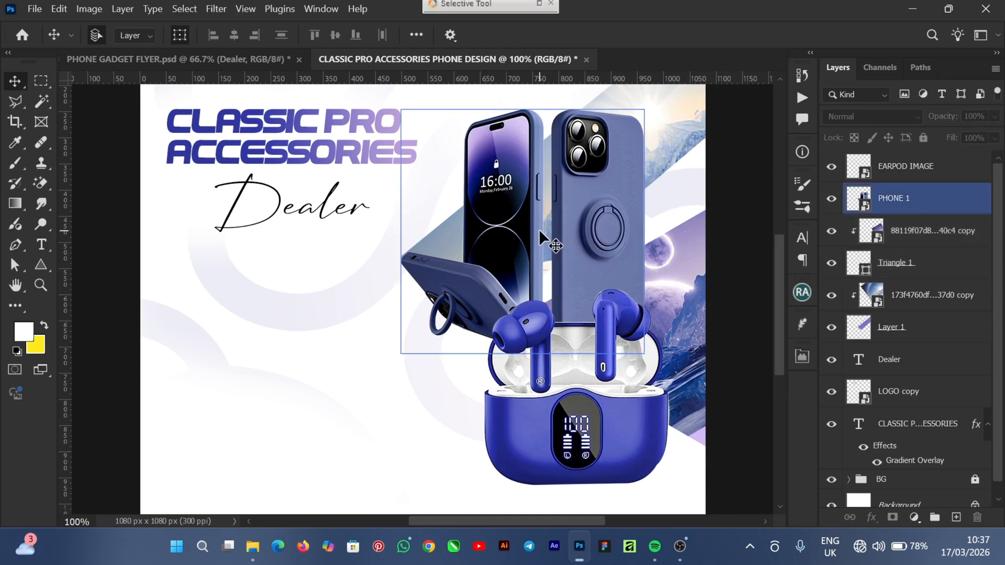
left_click(351, 208)
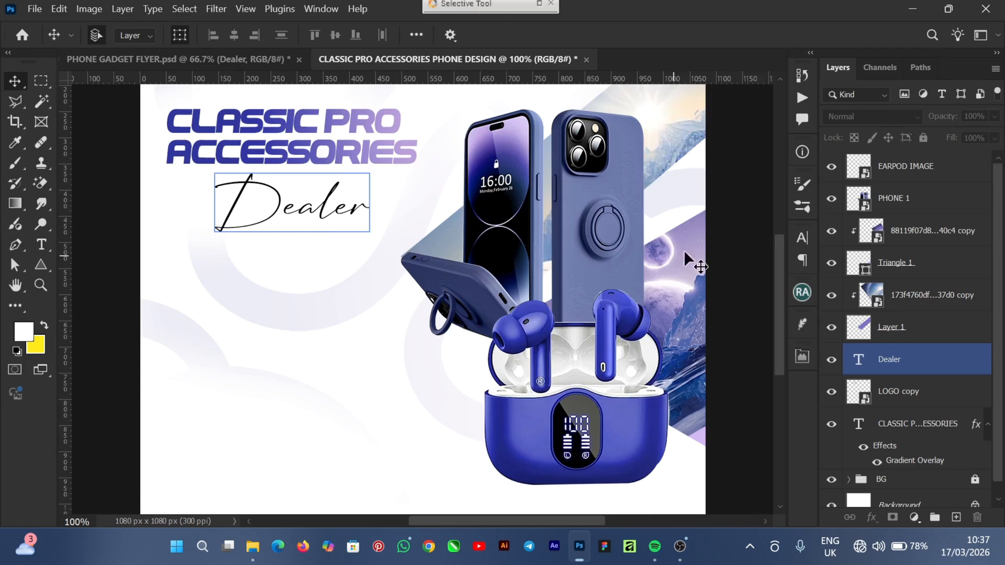
left_click(765, 280)
- Scale the CLASSIC PRO ACCESSORIES title and Dealer text together to 90.54% and position them at X 280.90 px, Y 352.24 px under the logo
left_click_drag(780, 278, 781, 235)
left_click(308, 272)
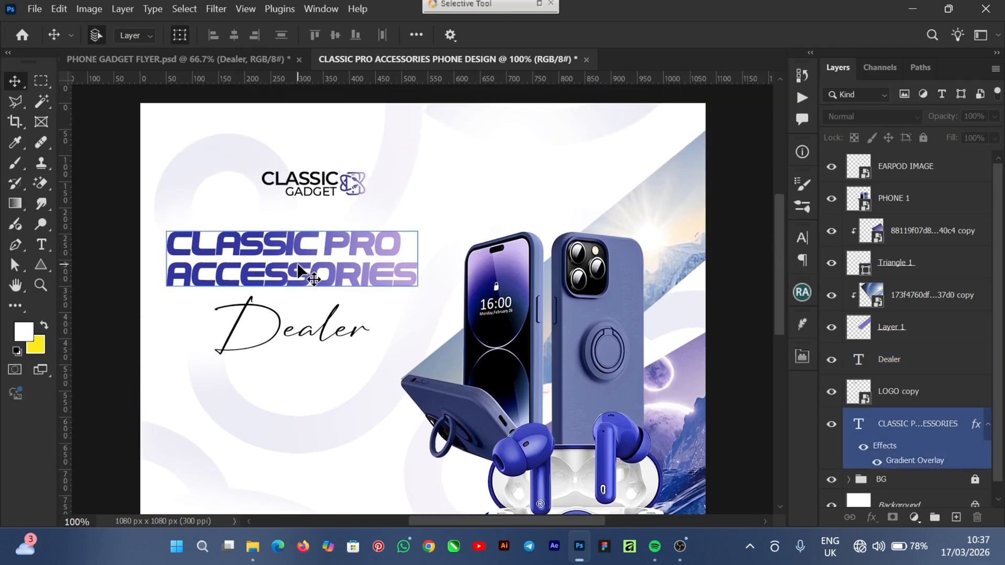
left_click(297, 335)
left_click(298, 280)
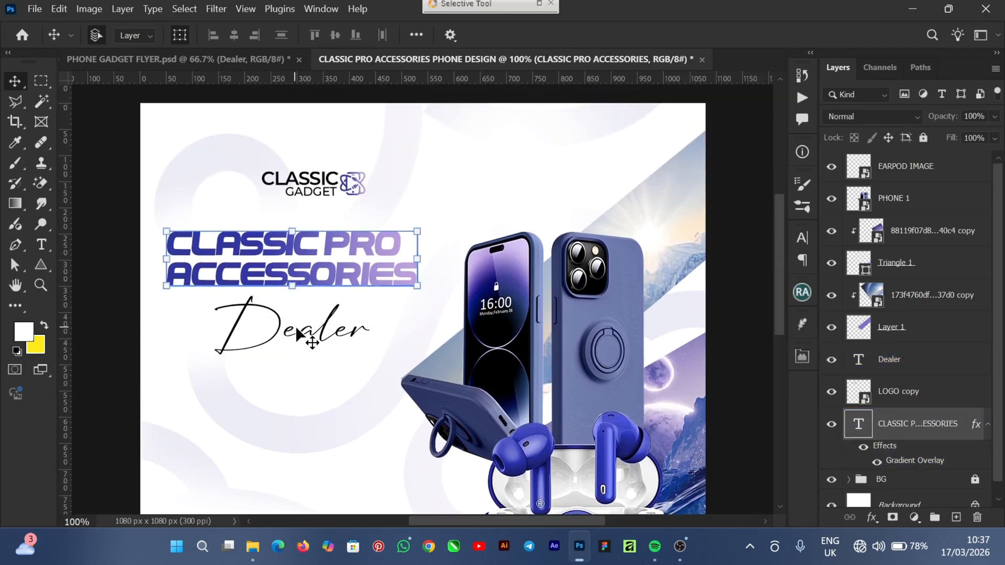
left_click(325, 335, "shift")
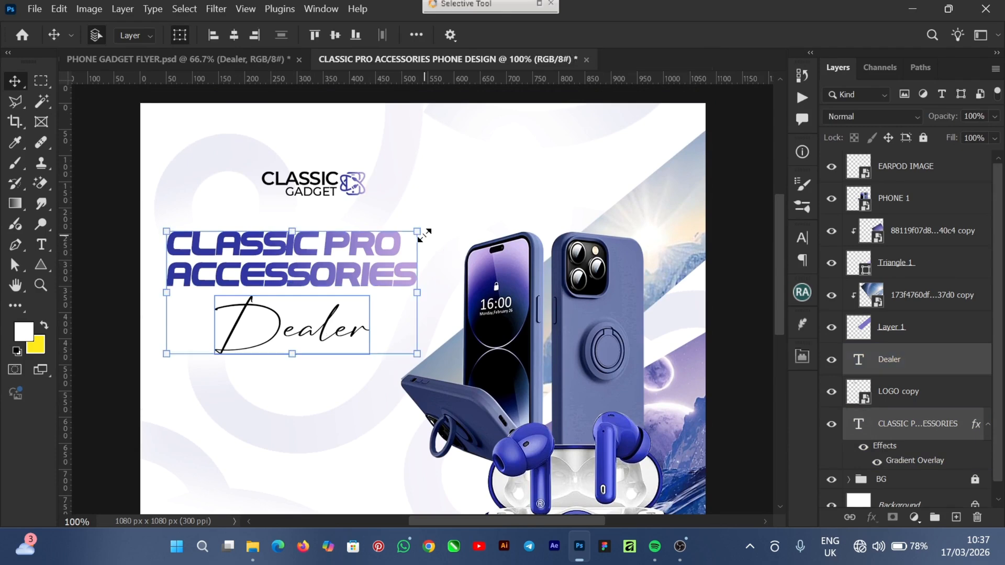
key("ctrl+t")
left_click_drag(403, 241, 379, 253)
left_click_drag(306, 275, 317, 269)
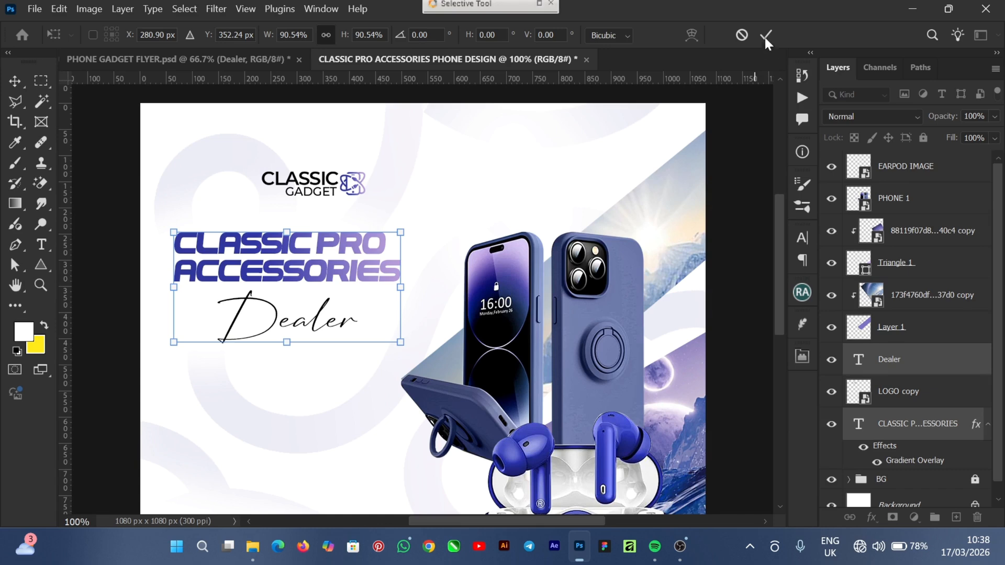
left_click(749, 377)
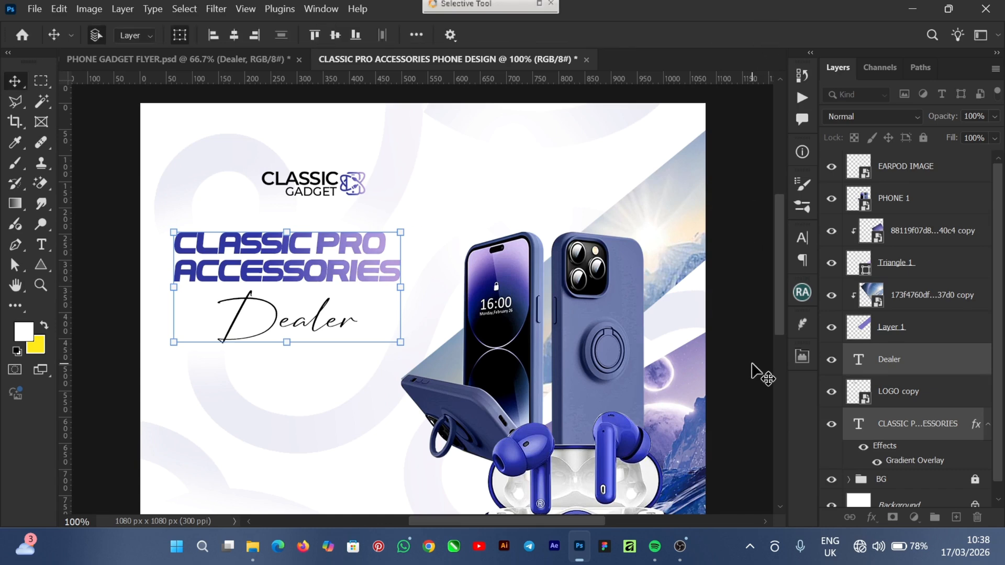
- Move the earpod image about 13 px right and 64 px up, and the phones image about 41 px left and 19 px down
left_click(494, 365)
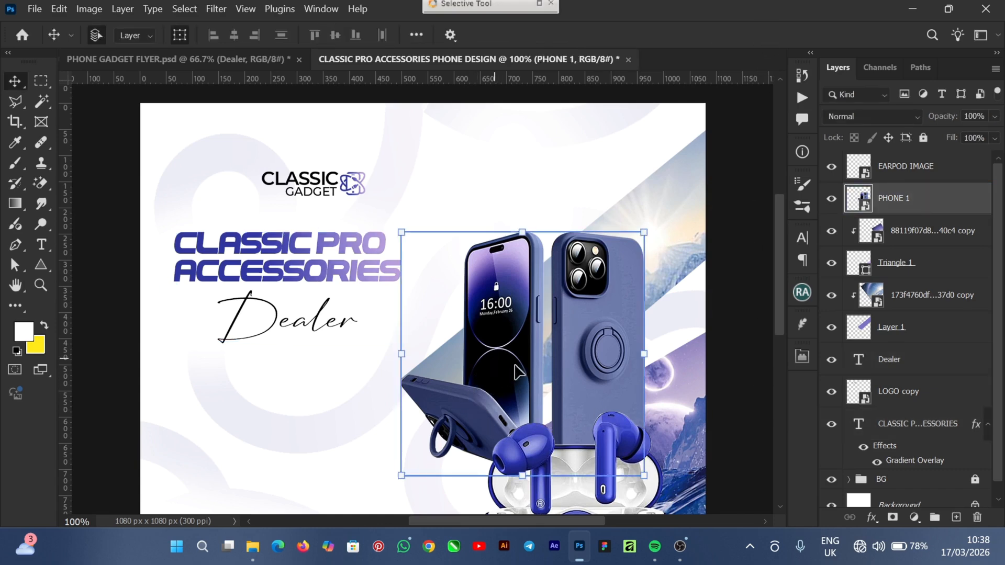
left_click_drag(777, 267, 774, 310)
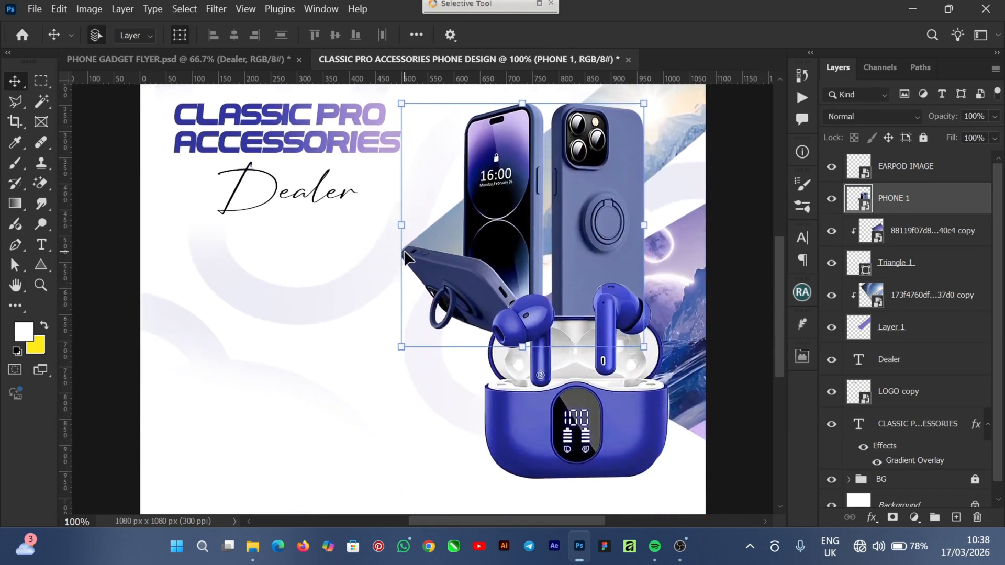
left_click(546, 402)
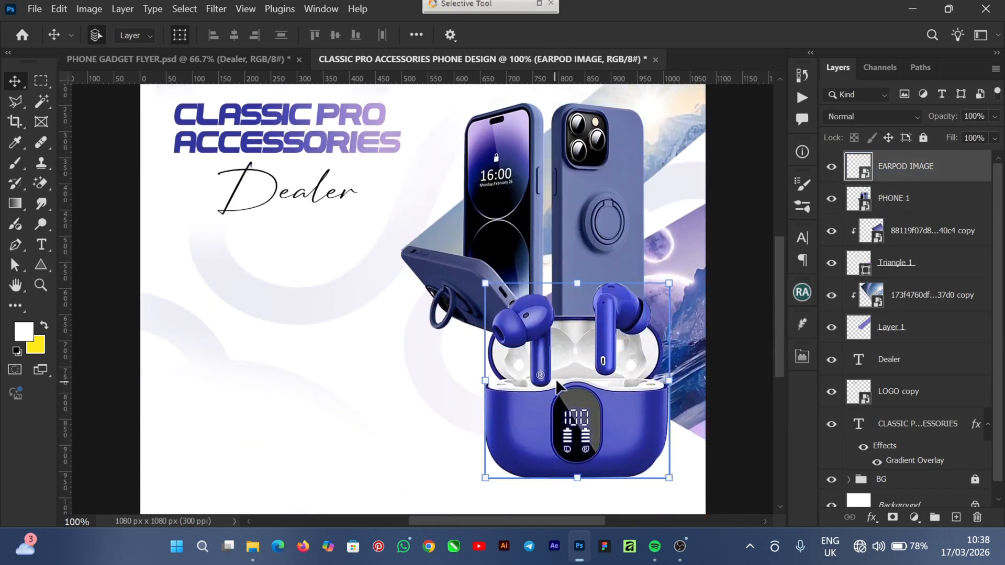
mouse_move(555, 396)
left_mouse_down()
mouse_move(558, 363)
mouse_move(567, 381)
left_mouse_up()
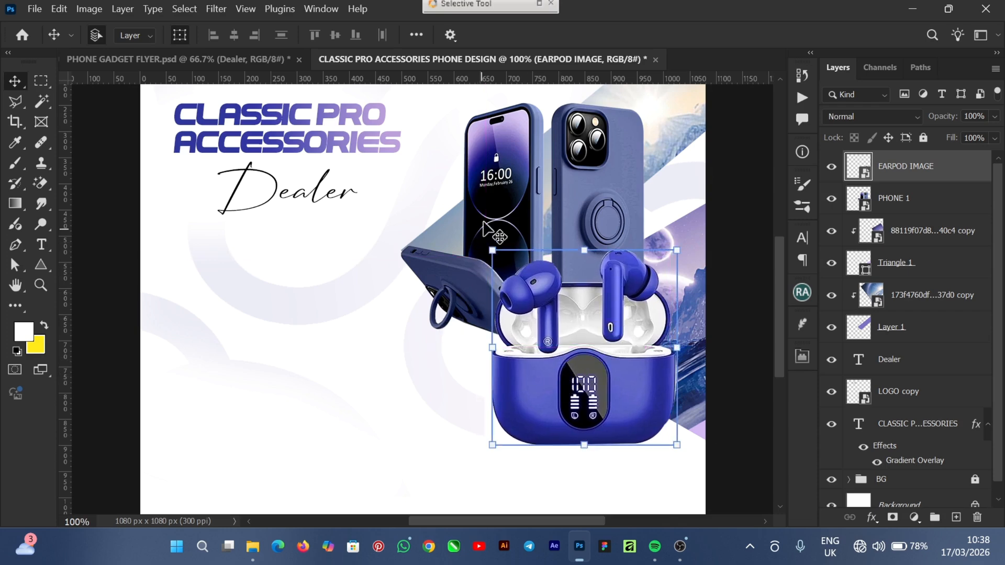
left_click(508, 210)
left_click_drag(491, 190, 473, 198)
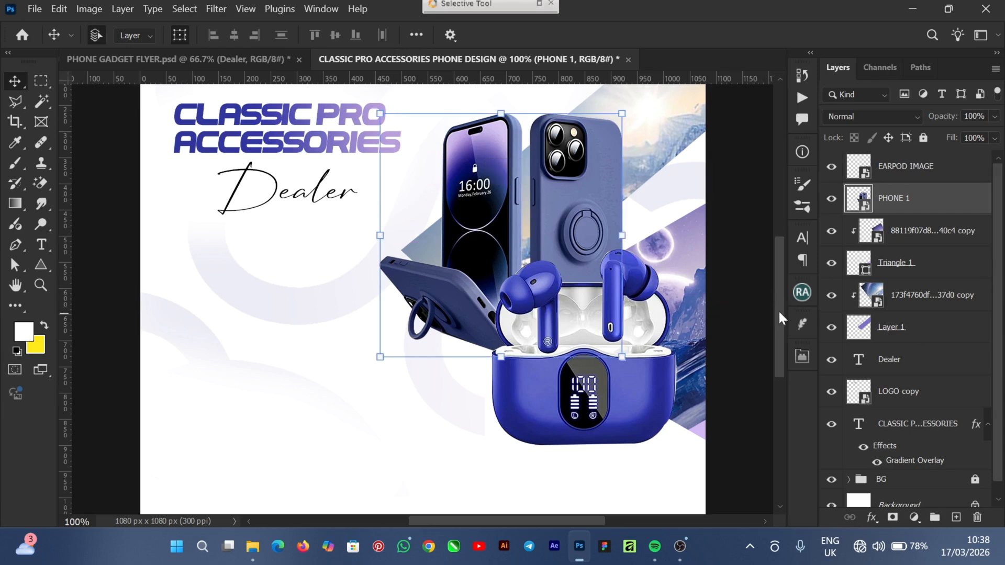
- Reposition Layer 1, the diagonal mountain shape, to X 771.93 px, Y 364.24 px behind the phones, and deselect it
scroll(778, 310, "up", 4)
left_click(846, 306)
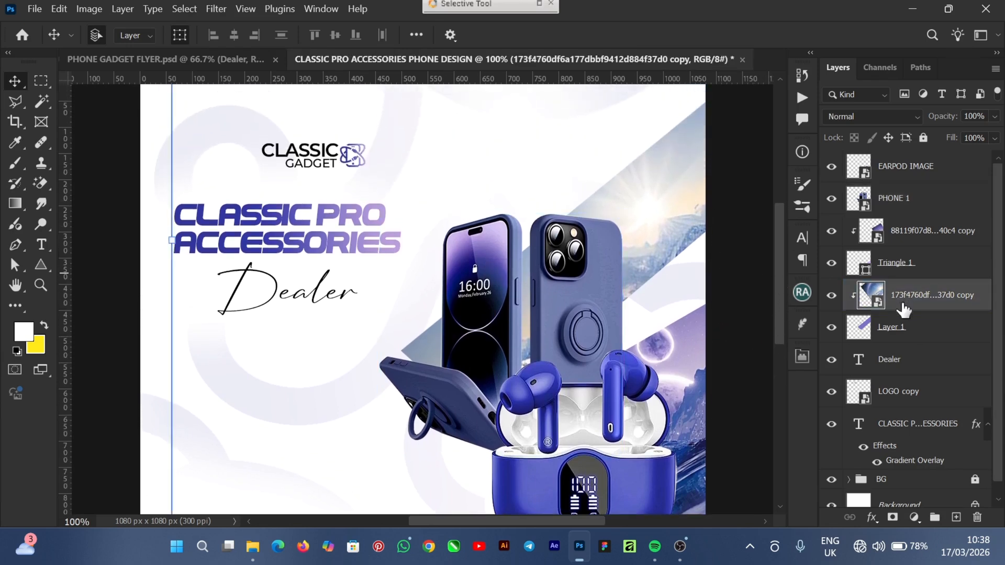
left_click(859, 337)
left_click_drag(656, 218, 635, 258)
left_click(905, 338)
left_click(907, 335)
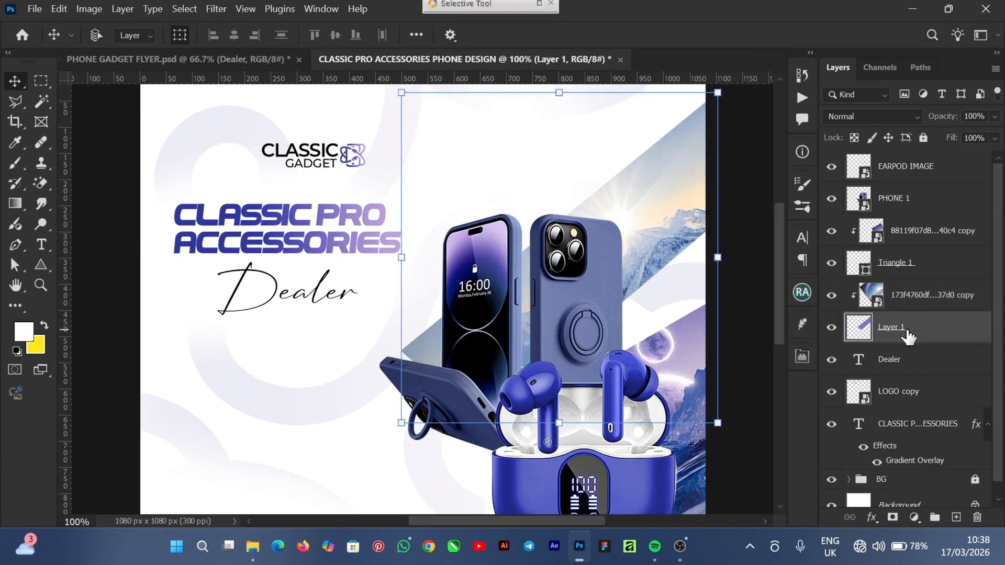
key("ctrl+t")
left_click_drag(642, 242, 631, 247)
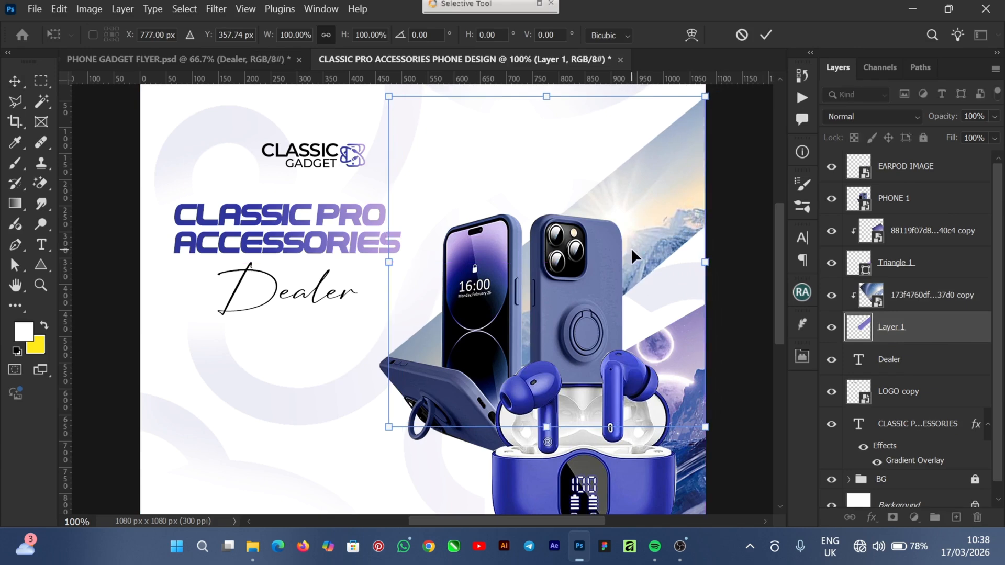
key("ctrl+plus")
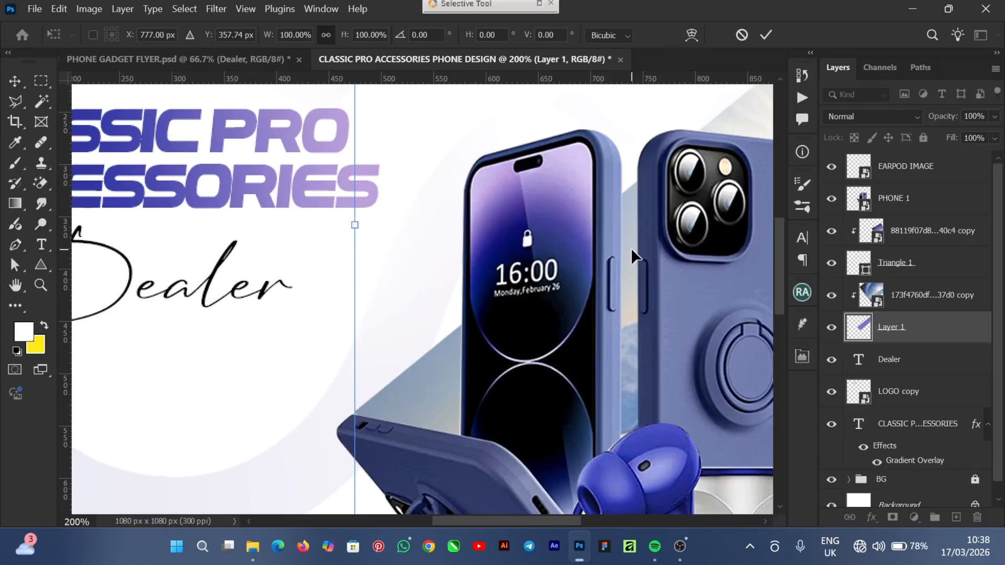
mouse_move(469, 389)
left_mouse_down()
mouse_move(450, 392)
mouse_move(461, 389)
left_mouse_up()
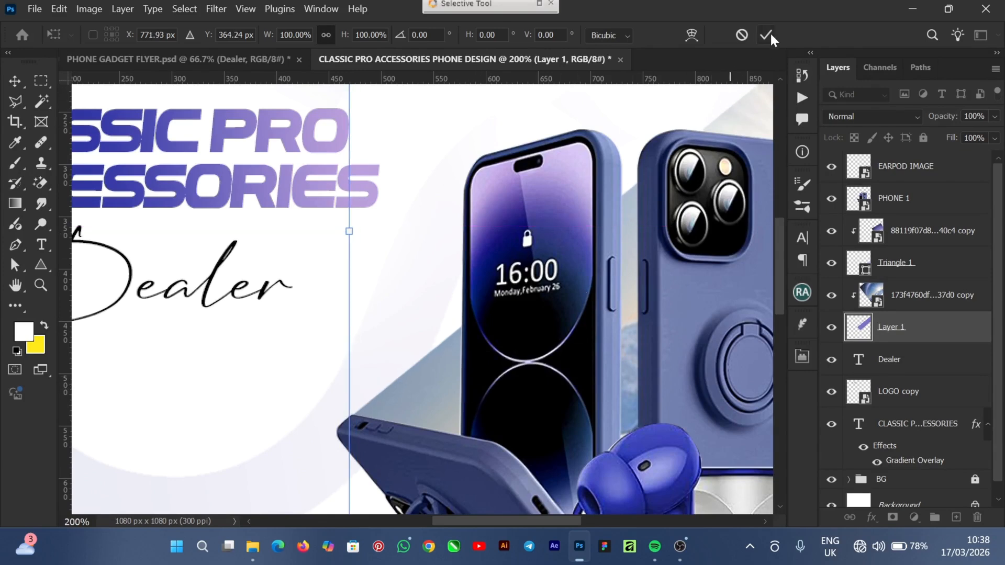
key("Return")
key("ctrl+minus")
key("ctrl+minus")
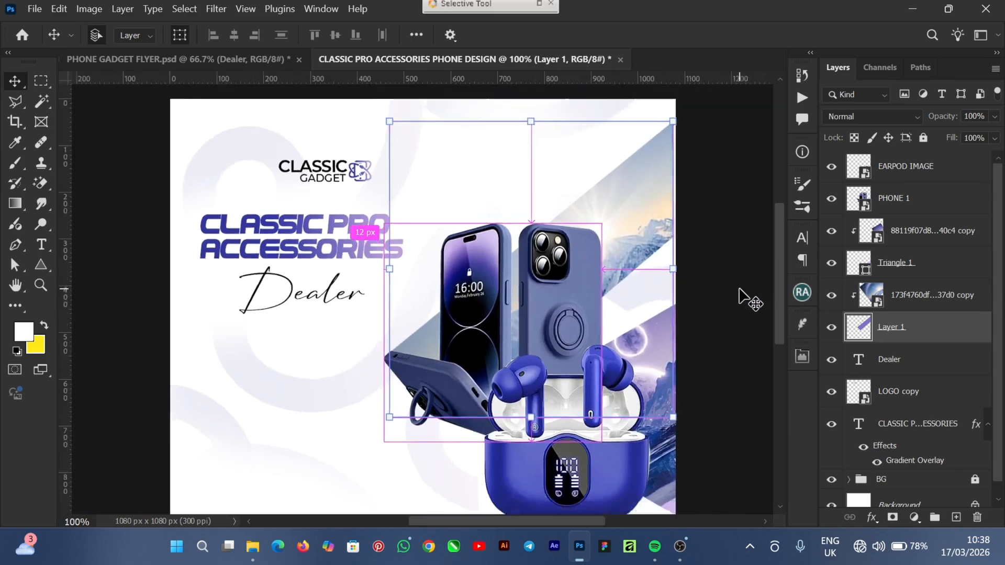
left_click(704, 336)
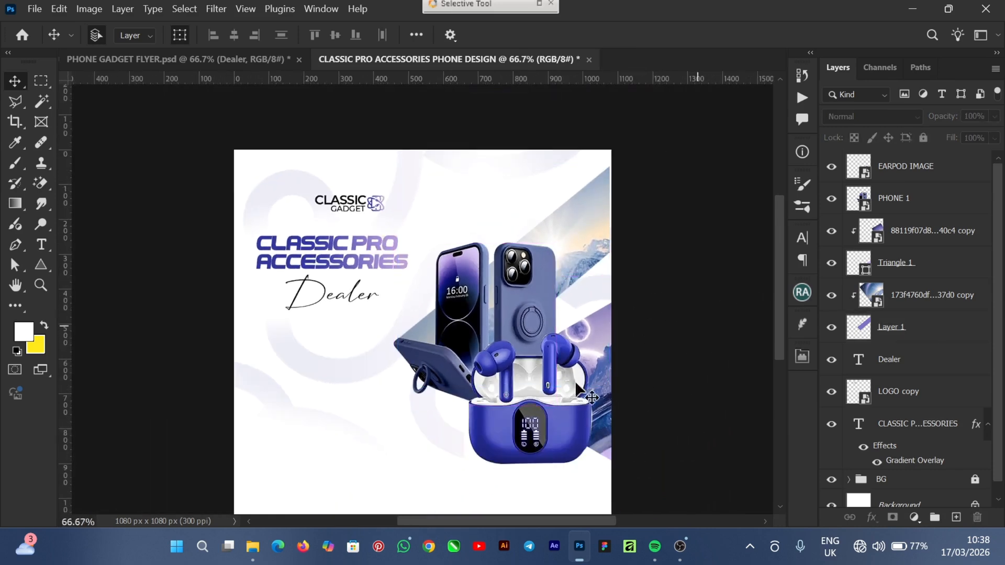
- Move the earpod image about 18 px right and 1 px down, and deselect it
left_click(529, 401)
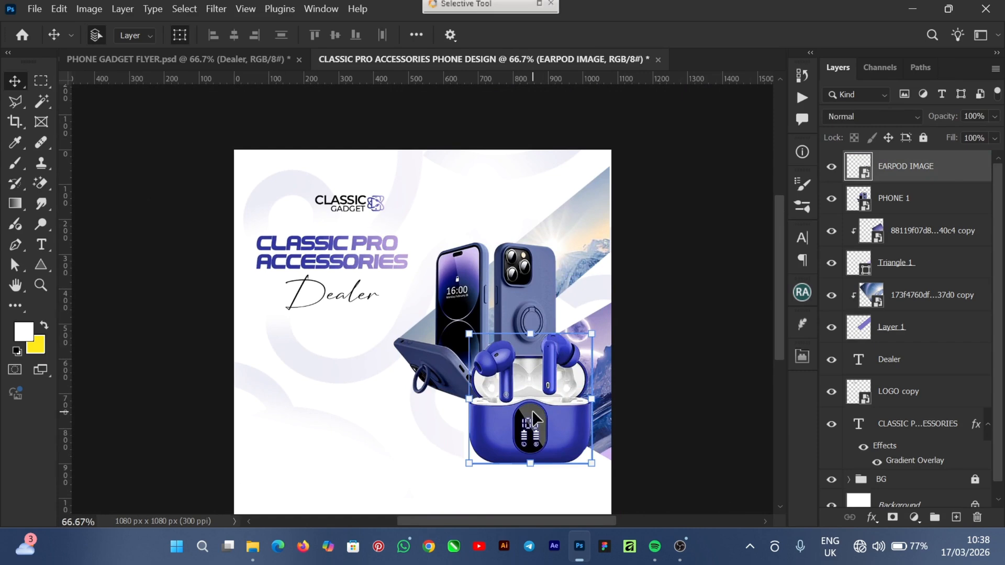
left_click_drag(539, 414, 545, 422)
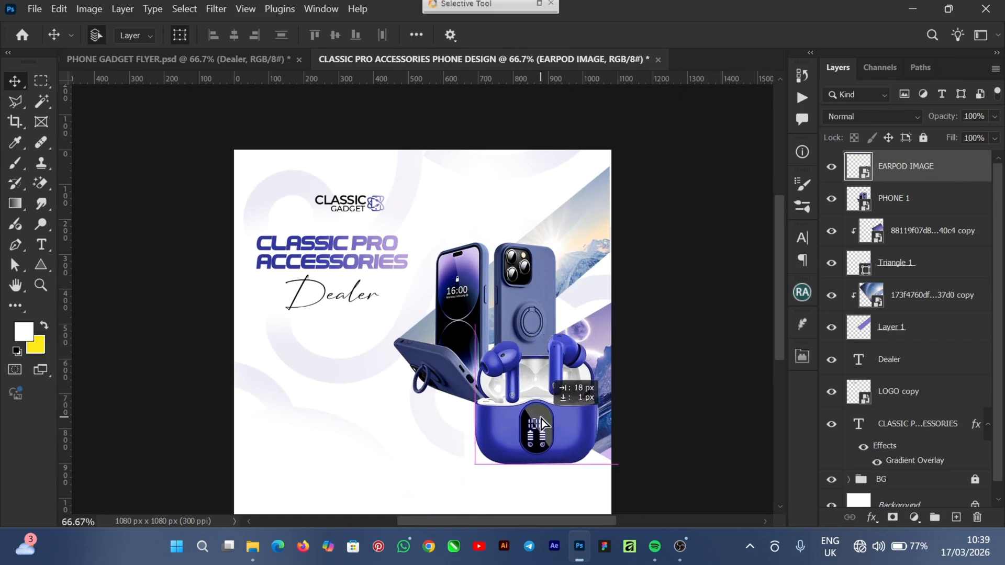
left_click(714, 400)
- Scale Triangle 1 behind the earpods to 115.99%, centred at X 878.77 px, Y 626.19 px
left_click(596, 328)
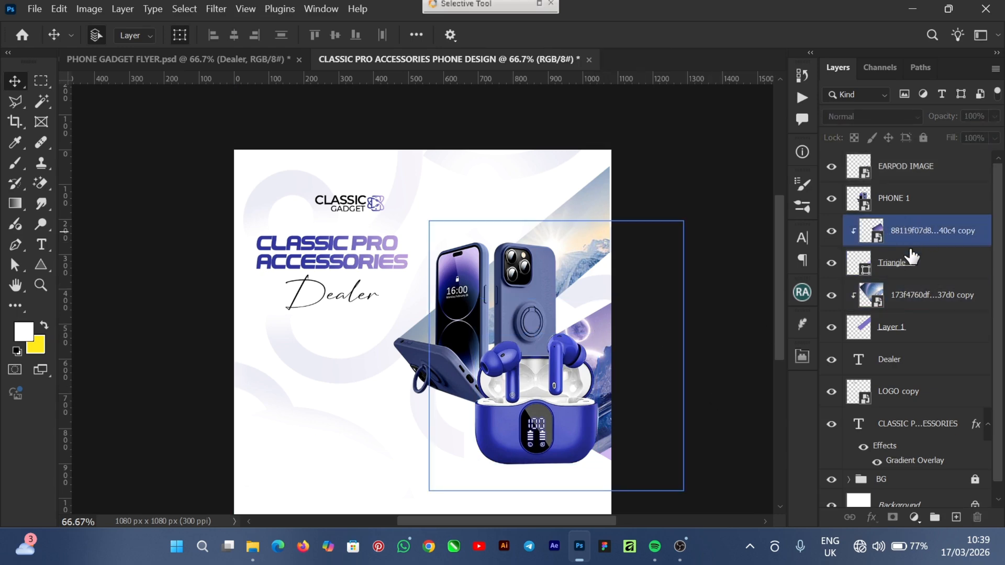
left_click(914, 264)
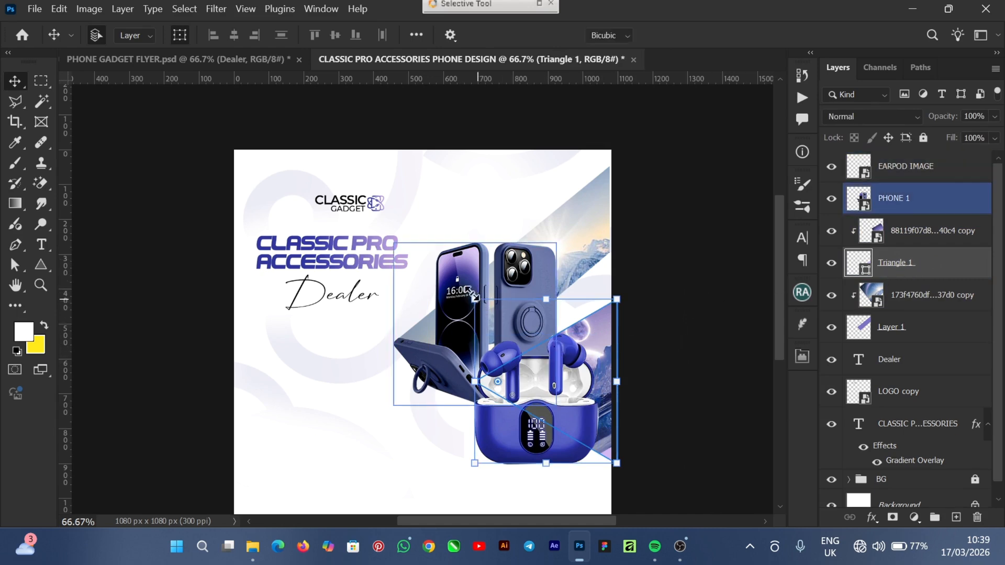
left_click_drag(475, 300, 459, 279)
left_click_drag(619, 281, 623, 273)
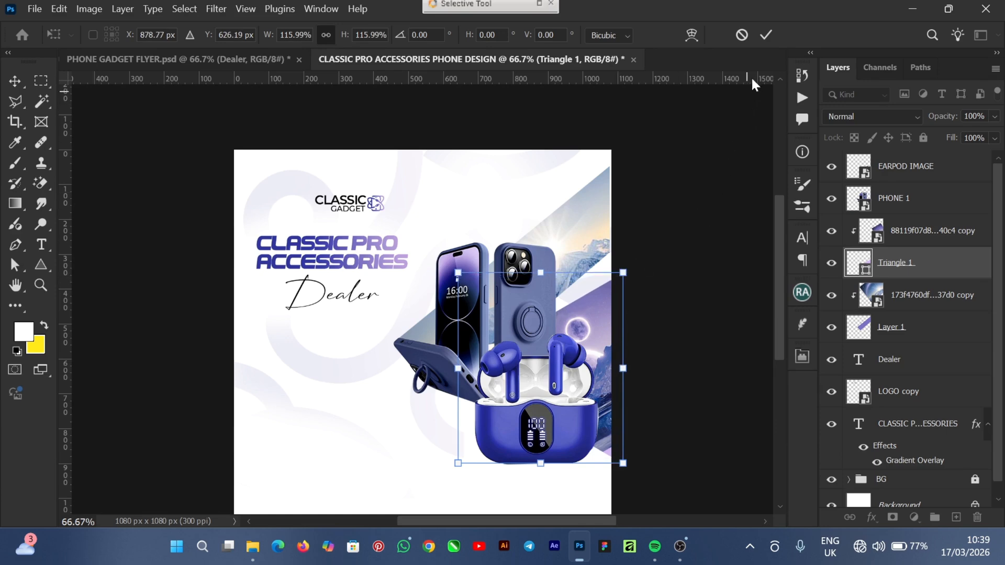
- Scale Layer 1 to 100.83% at X 774.50 px, Y 364.50 px so it reaches the canvas's right edge, and deselect it
left_click(903, 332)
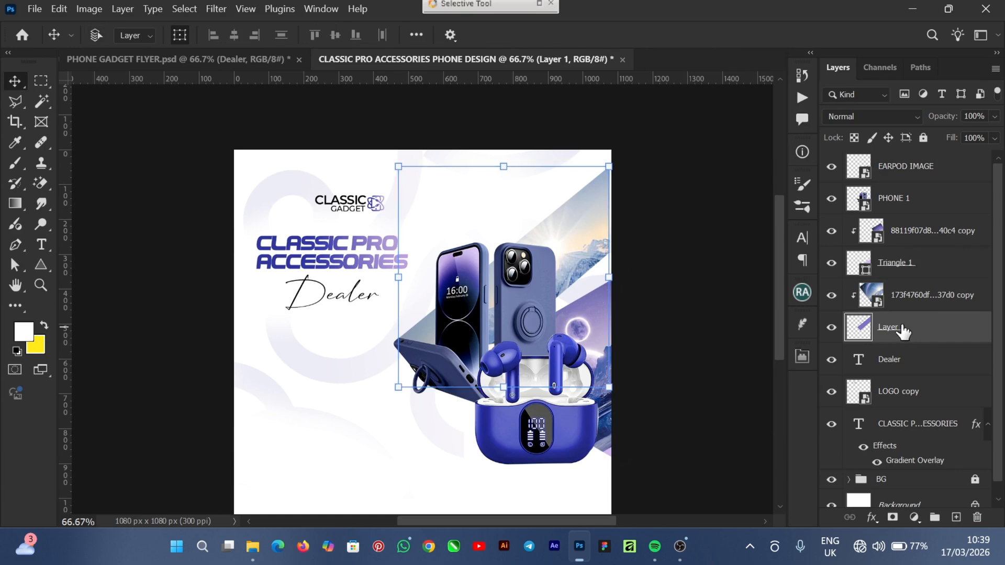
key("ctrl+t")
left_click_drag(618, 279, 621, 273)
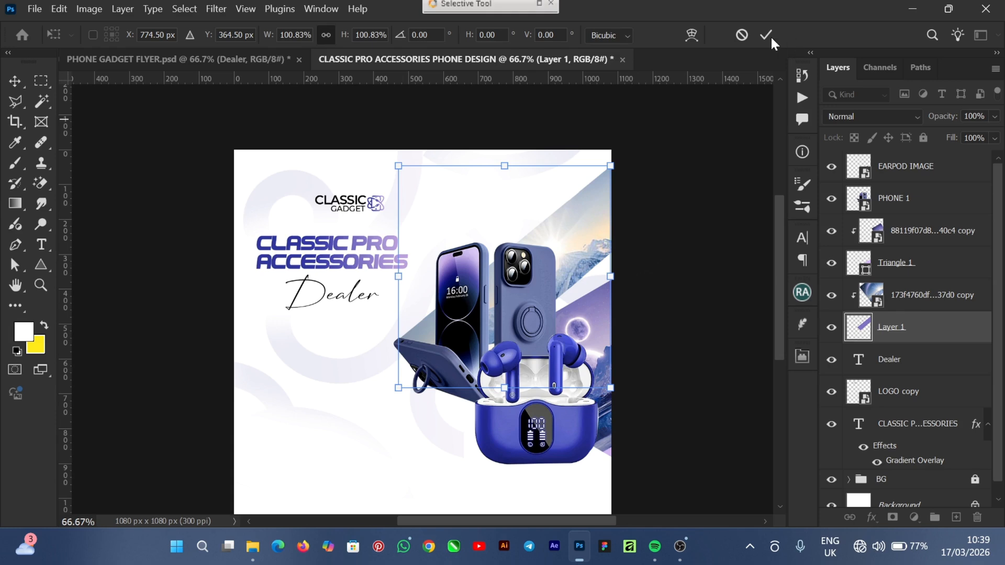
left_click(739, 178)
left_click(645, 393)
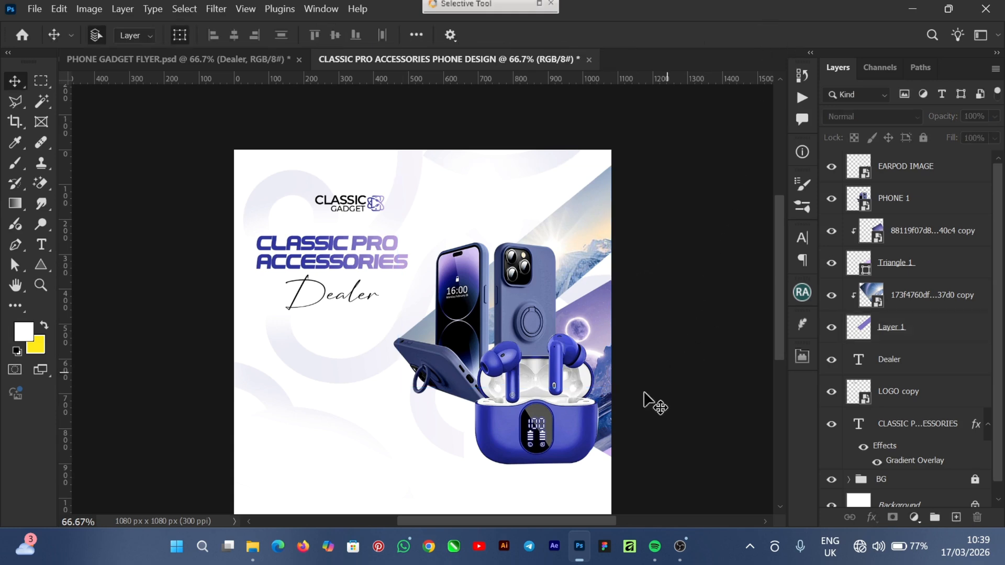
- Move the clipped planet image within Triangle 1 about 45 px right and 28 px up, and deselect it
left_click(587, 332)
mouse_move(593, 335)
left_mouse_down()
mouse_move(602, 327)
mouse_move(595, 349)
left_mouse_up()
left_click(735, 234)
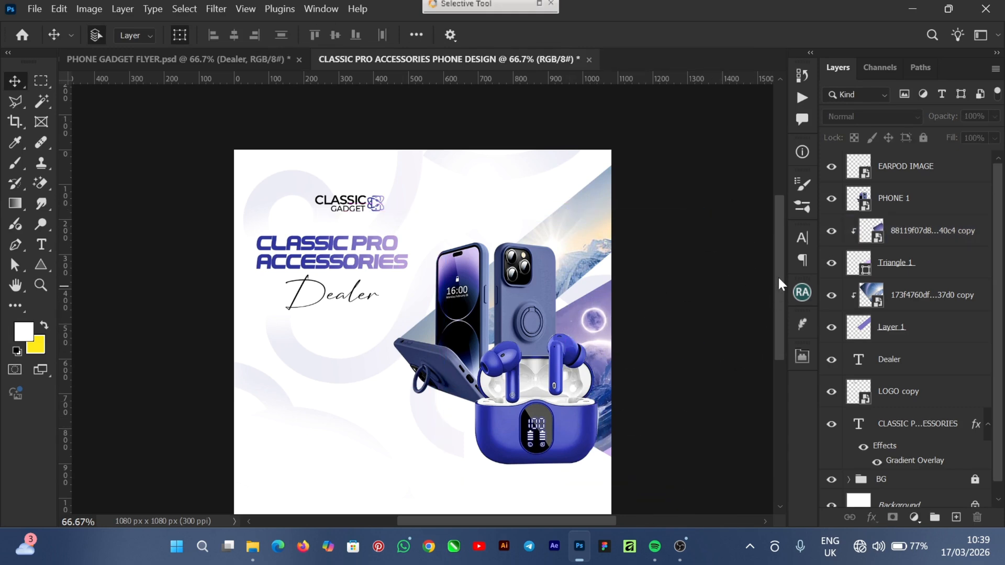
- Move the earpod image about 31 px left beneath the phones
left_click_drag(778, 281, 778, 293)
left_click(534, 365)
left_click_drag(523, 375, 523, 375)
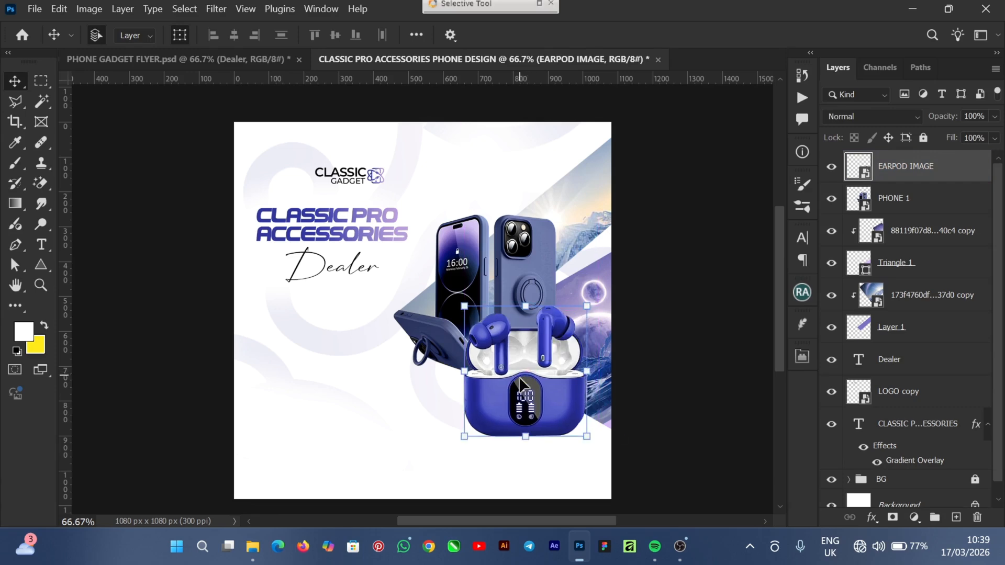
- Enlarge the earbuds image to about 108% and reposition it slightly to the right in front of the phones
left_click_drag(461, 445, 453, 455)
left_click_drag(490, 412, 499, 414)
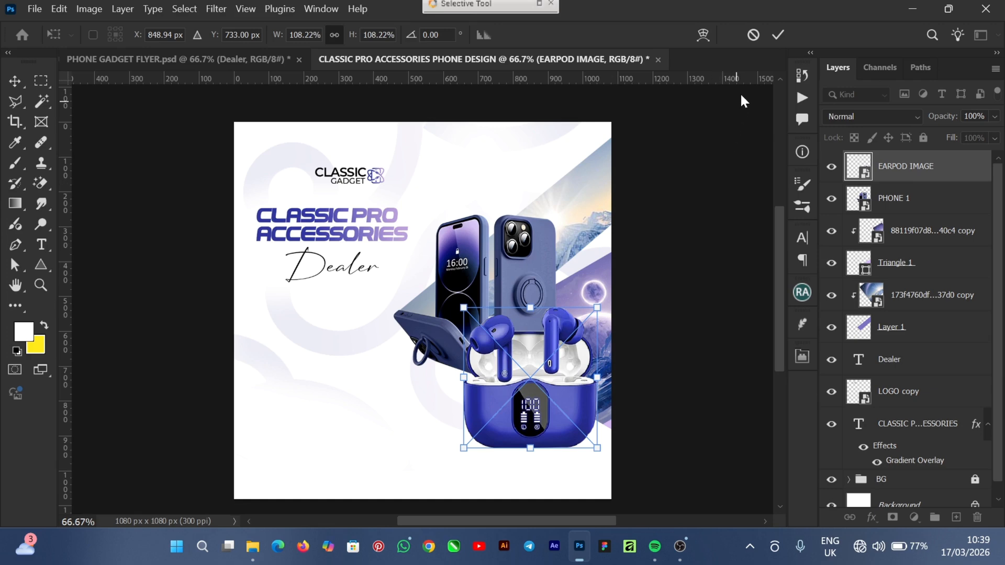
key("Return")
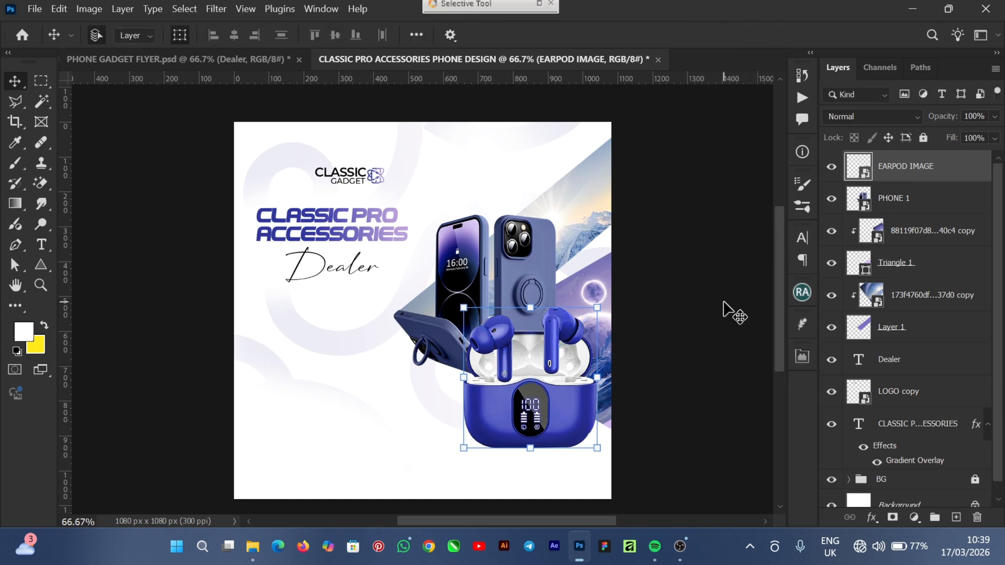
left_click(724, 322)
left_click(585, 318)
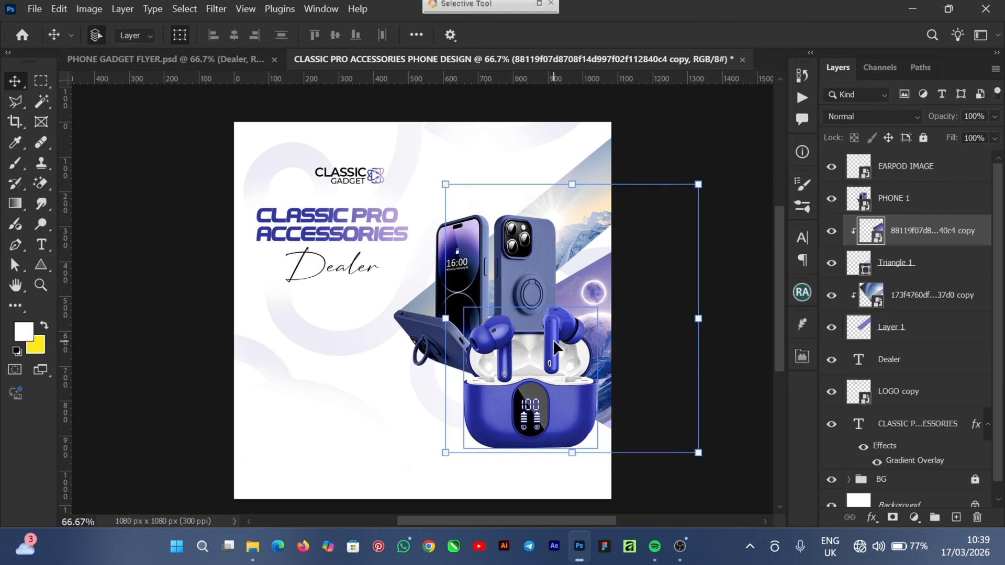
- Check the feature list's font settings in the PHONE GADGET FLYER document and add the text "All iphones" below "Dealer" in the accessories design
key("ctrl+plus")
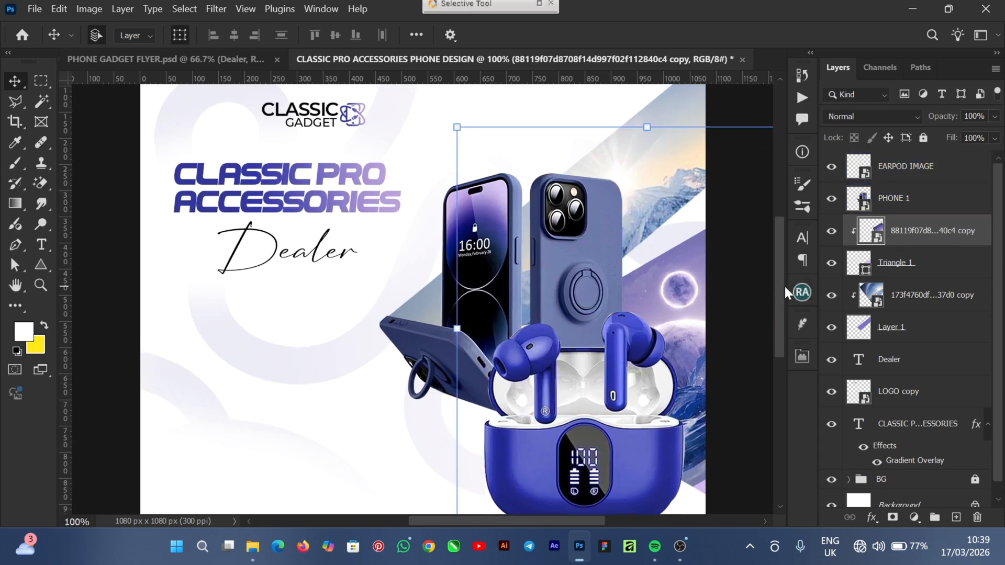
left_click(158, 61)
left_click(295, 320)
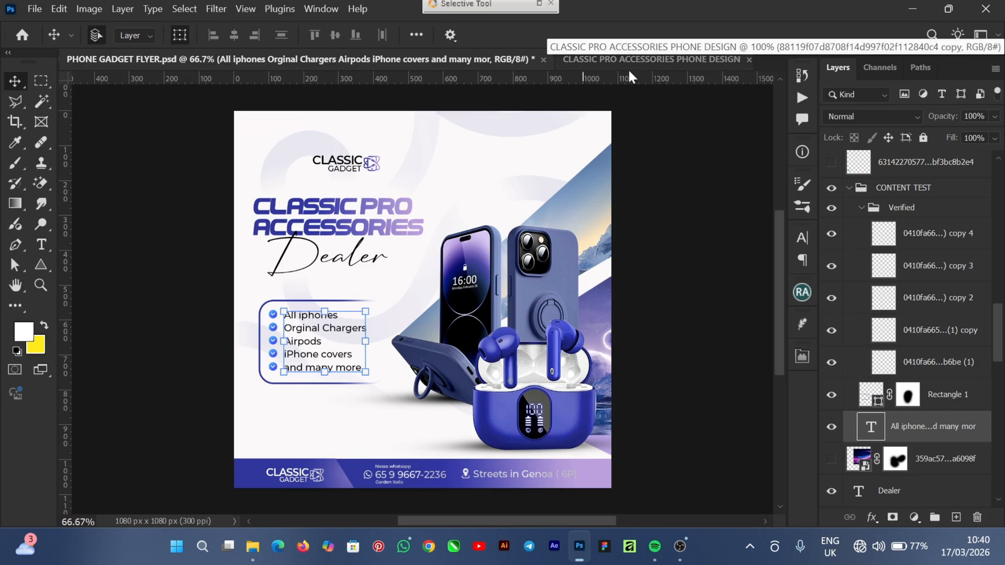
left_click(799, 240)
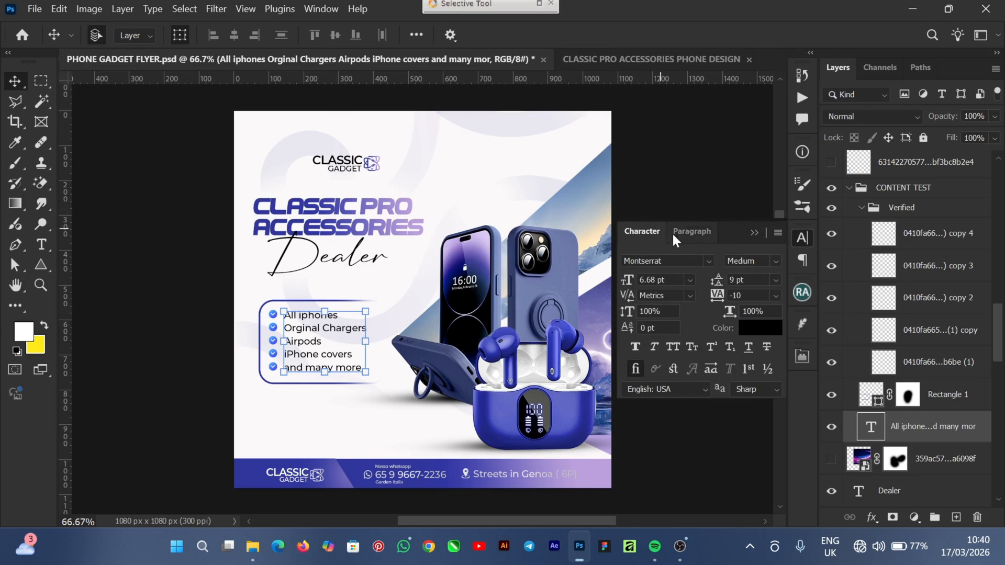
left_click(565, 60)
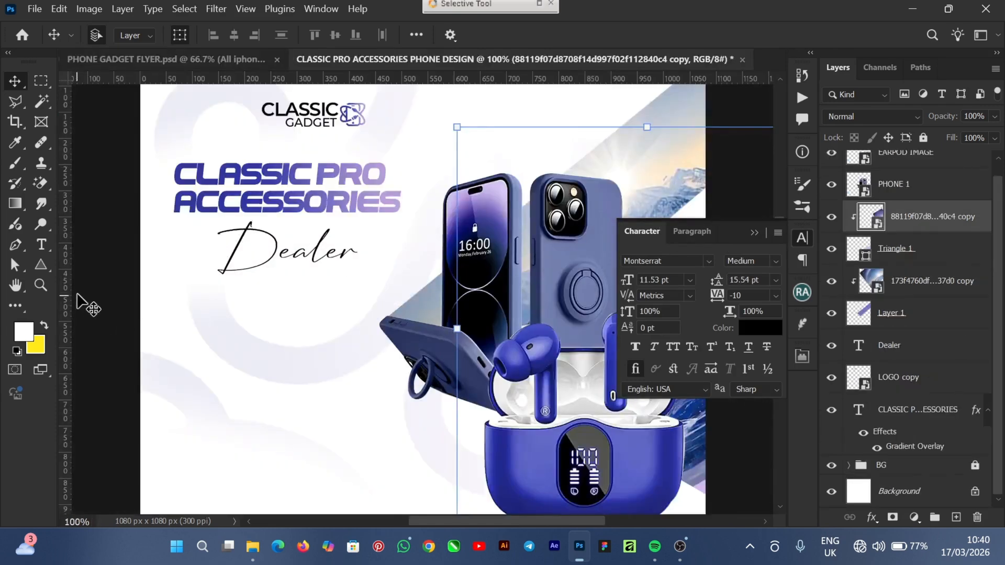
left_click(42, 245)
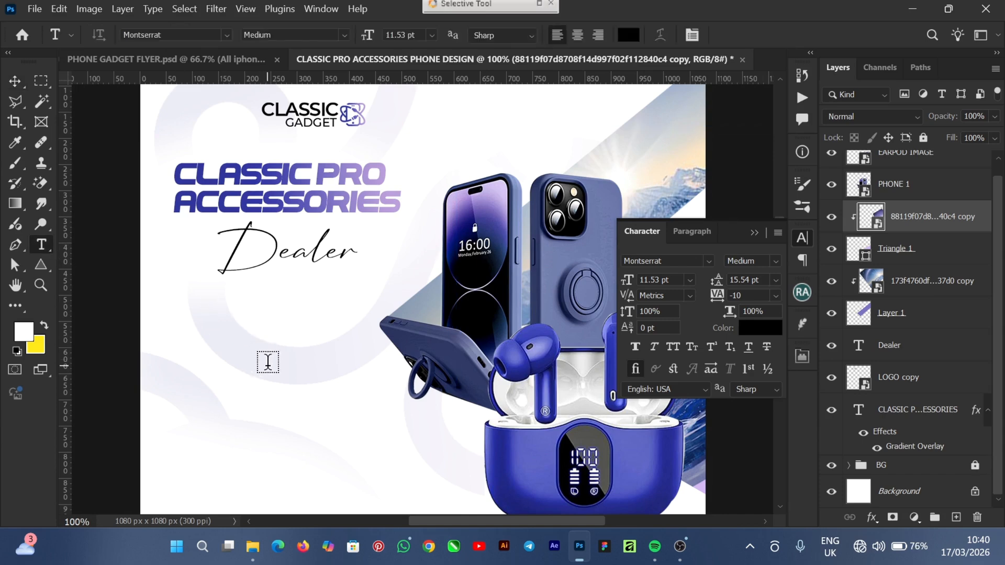
left_click(268, 365)
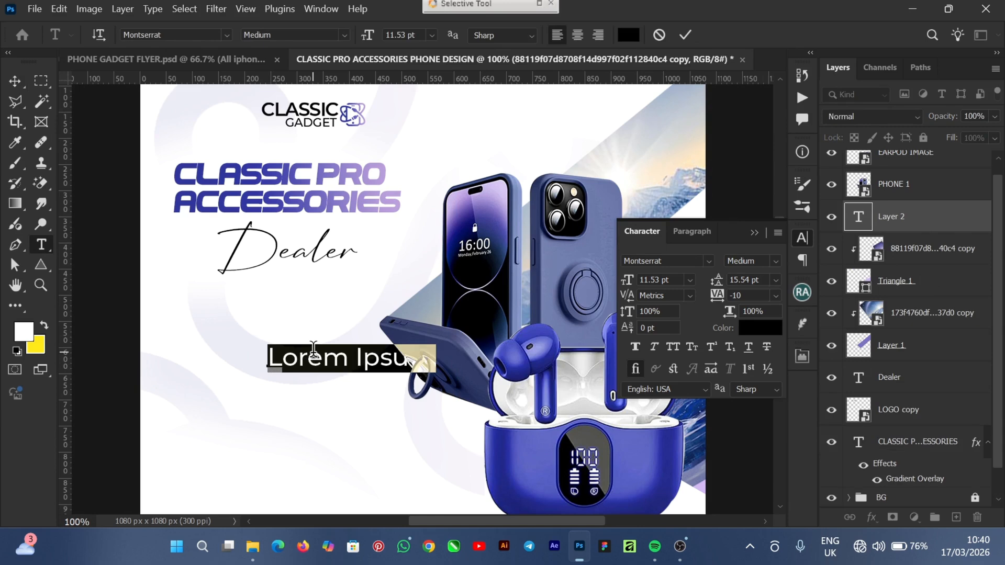
type("AI")
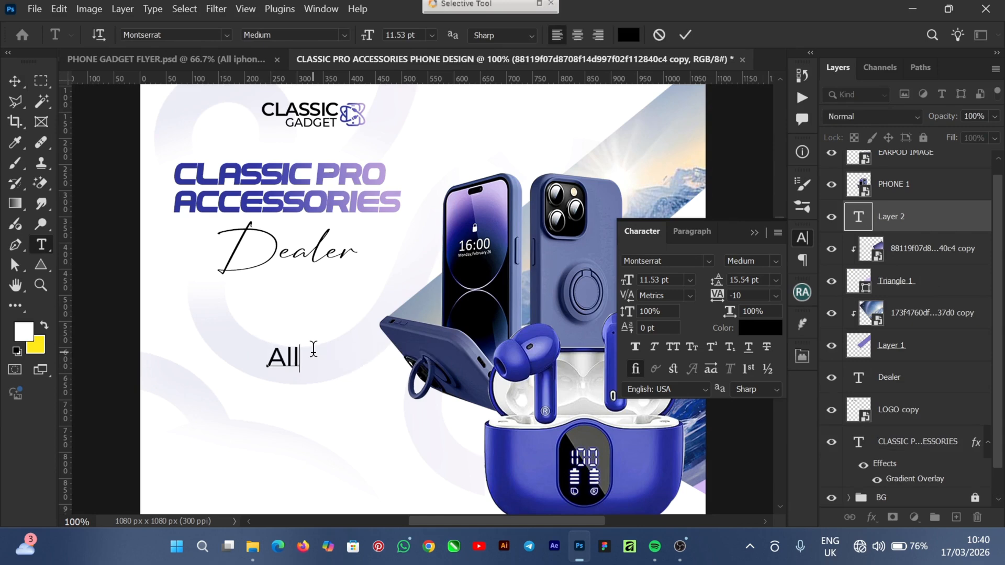
type("l iphones")
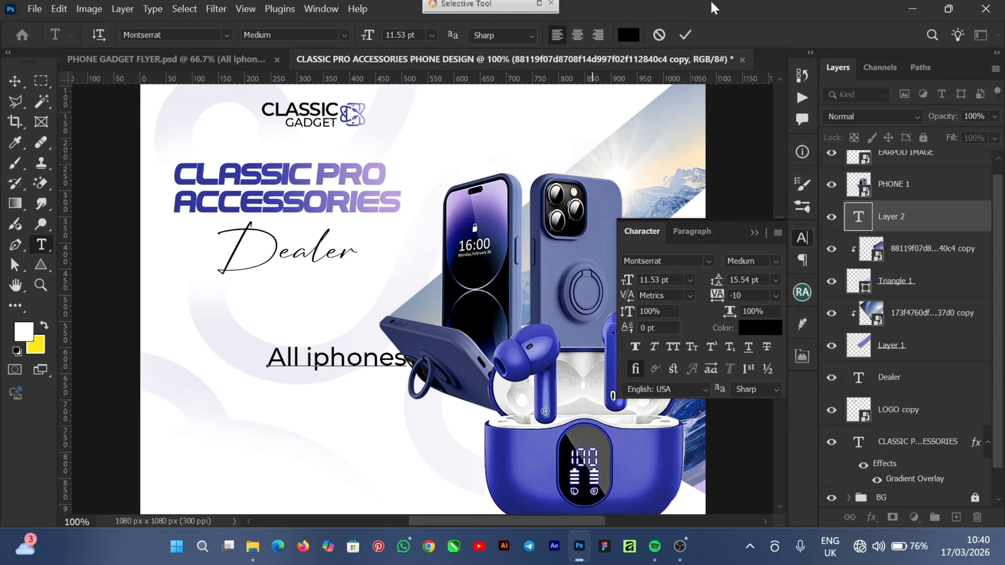
left_click(685, 34)
left_click(14, 81)
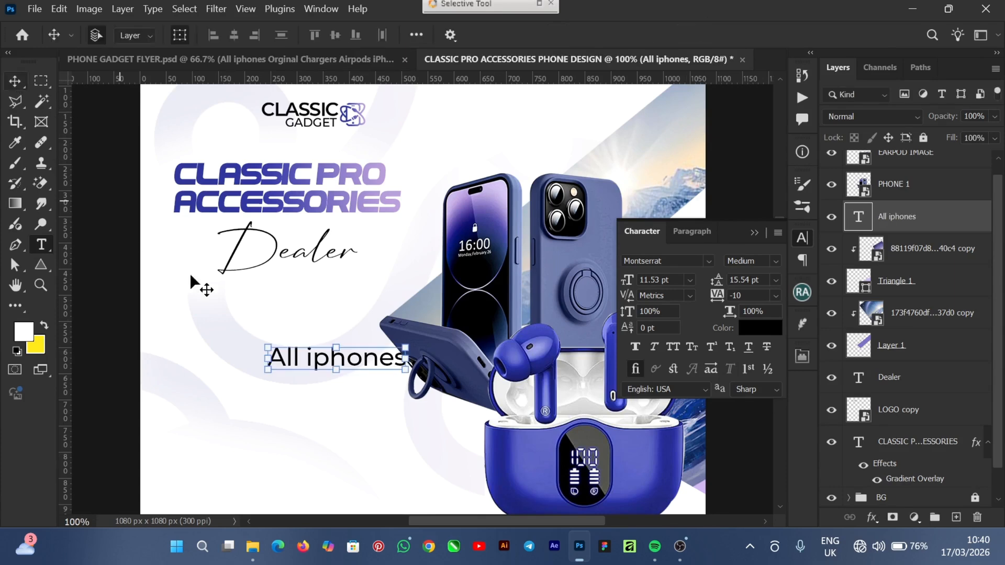
left_click_drag(368, 363, 317, 346)
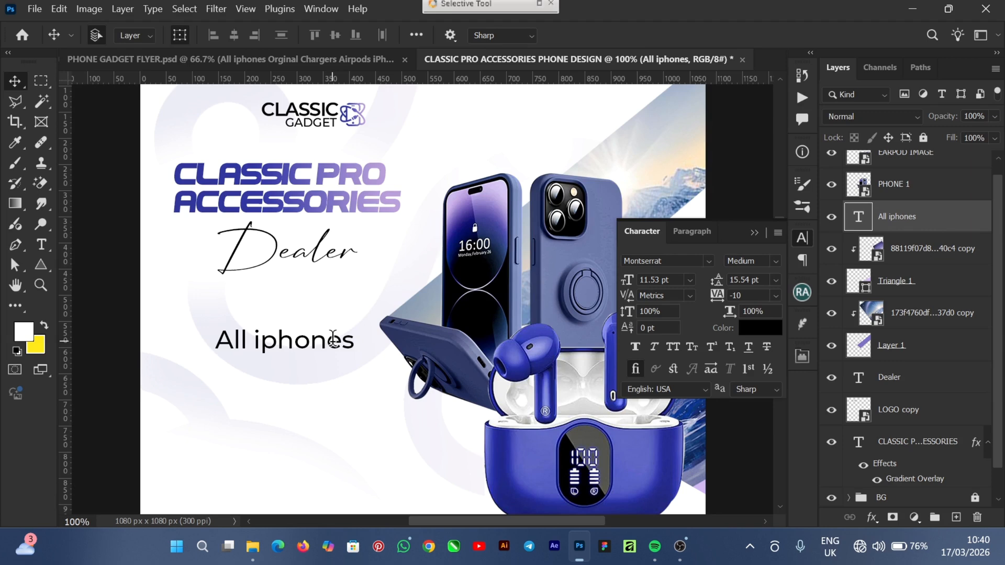
- Extend the "All iphones" text with the lines "Original Charges" and "Airpods" beneath it
double_click(332, 341)
left_click(365, 339)
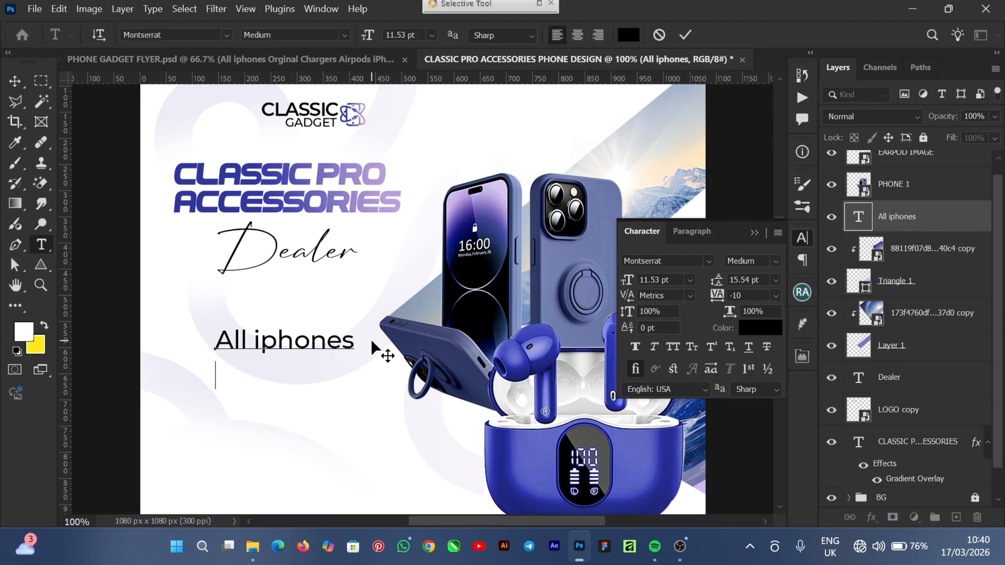
type("Original")
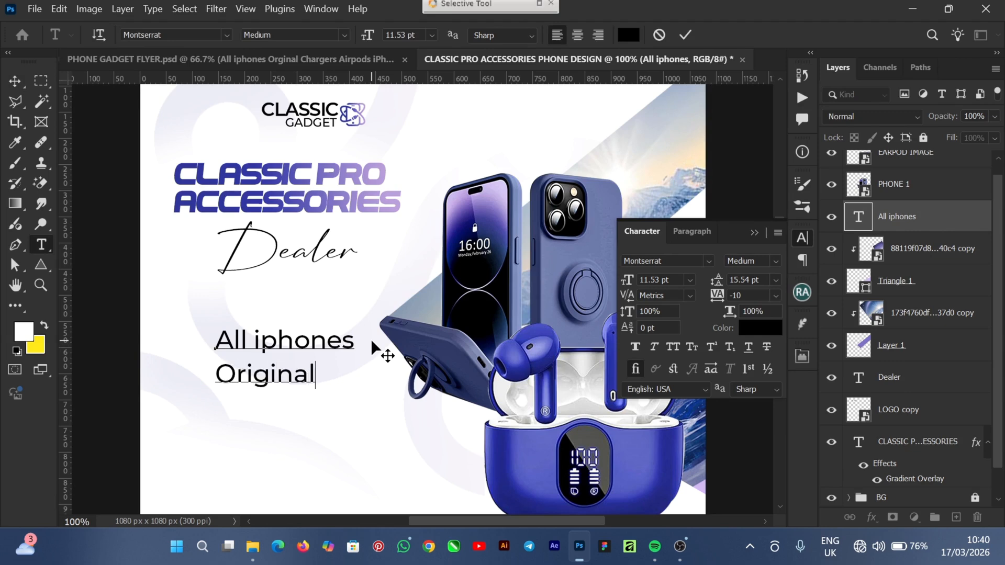
type(" Charge")
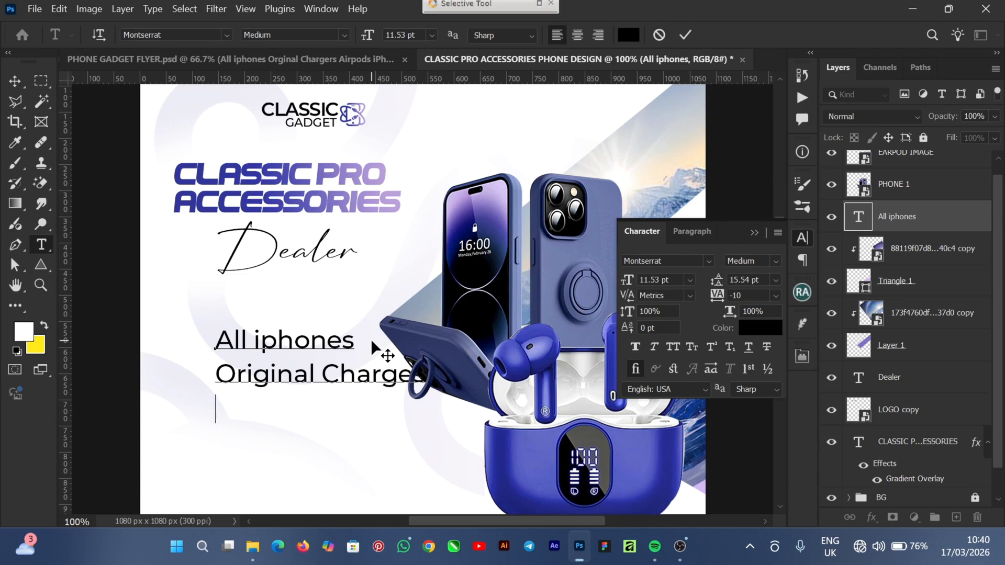
key("Return")
type("Airpods")
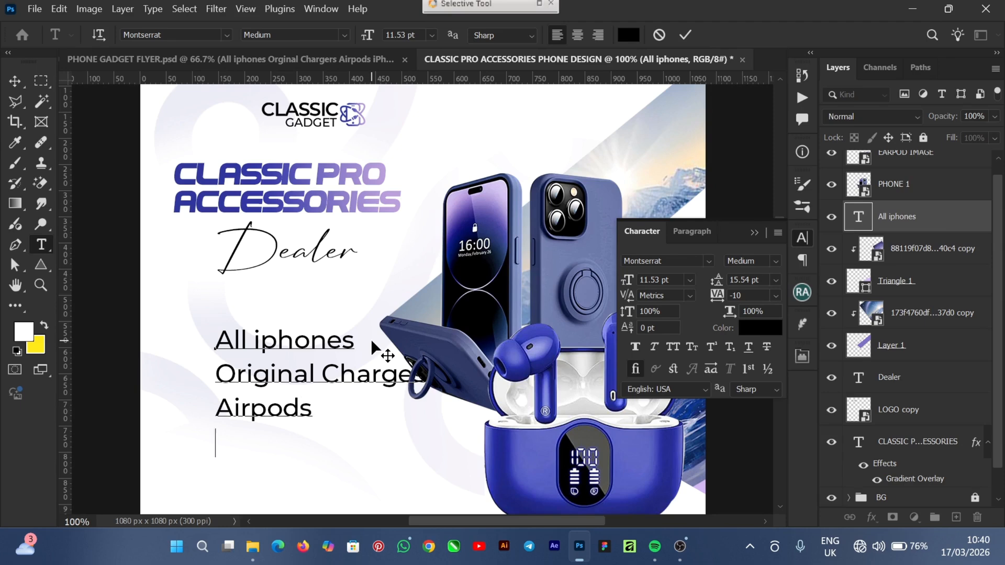
- Add "iPhone covers" as the fourth line of the product list, with a capital P in "iPhone"
key("Return")
type("iphon")
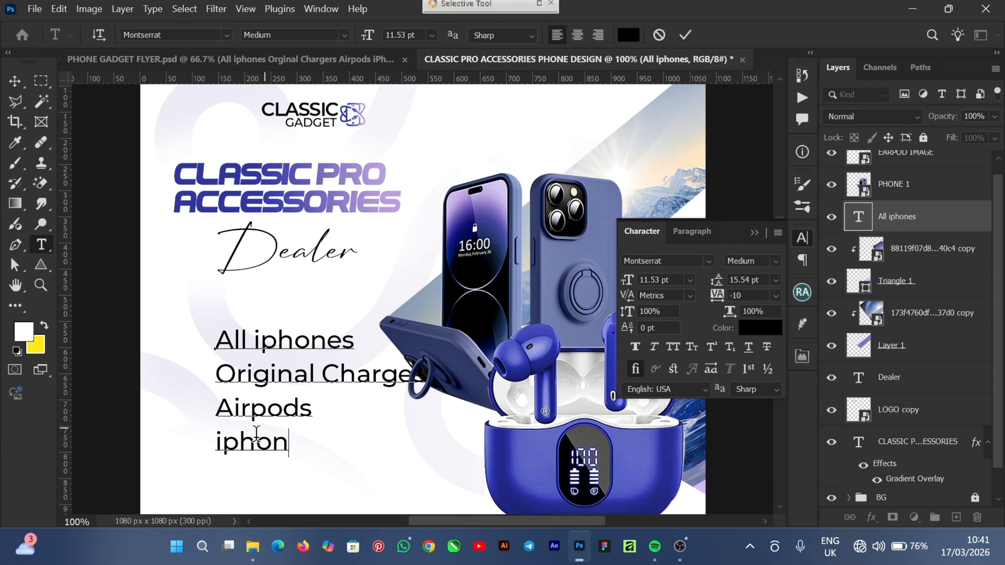
key("BackSpace")
type("p")
key("Delete")
type("P")
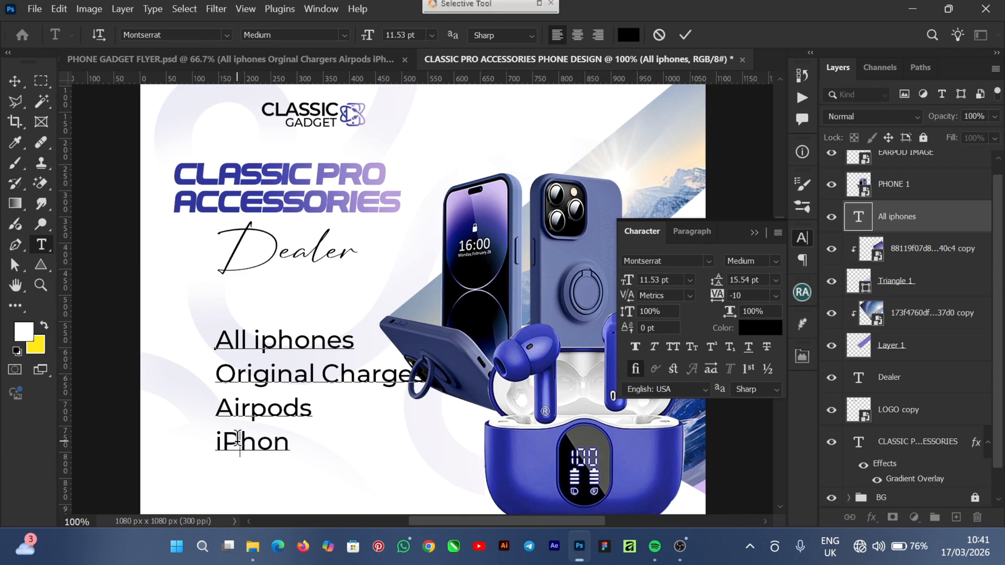
type("es")
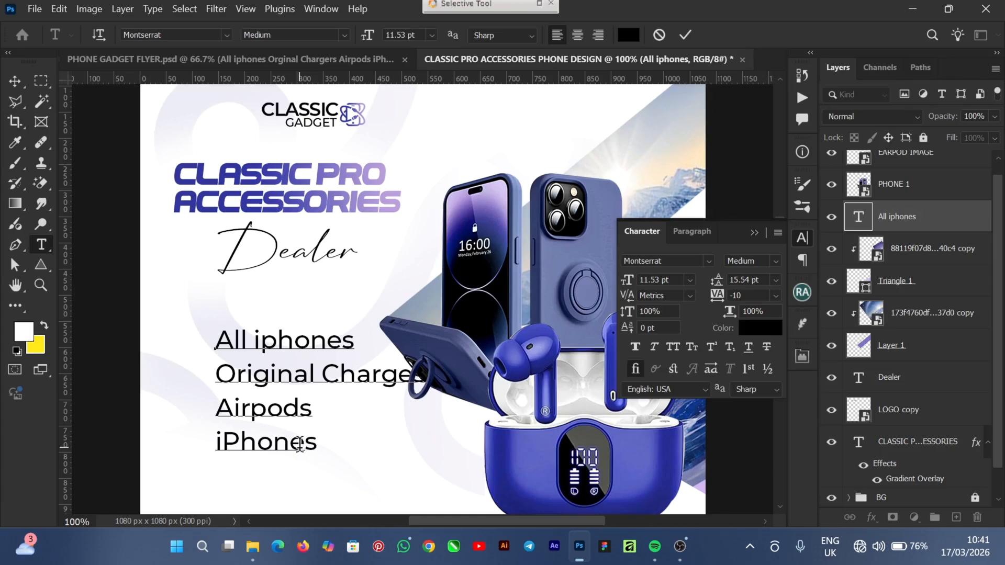
key("BackSpace")
type(" covers")
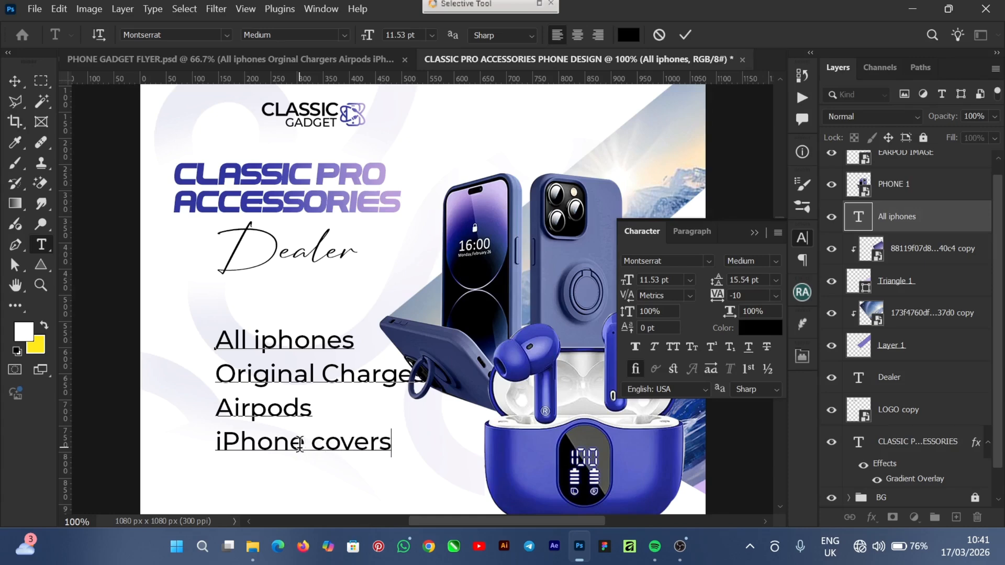
- Complete the product list with the closing line "and many more" and commit the text
type("and")
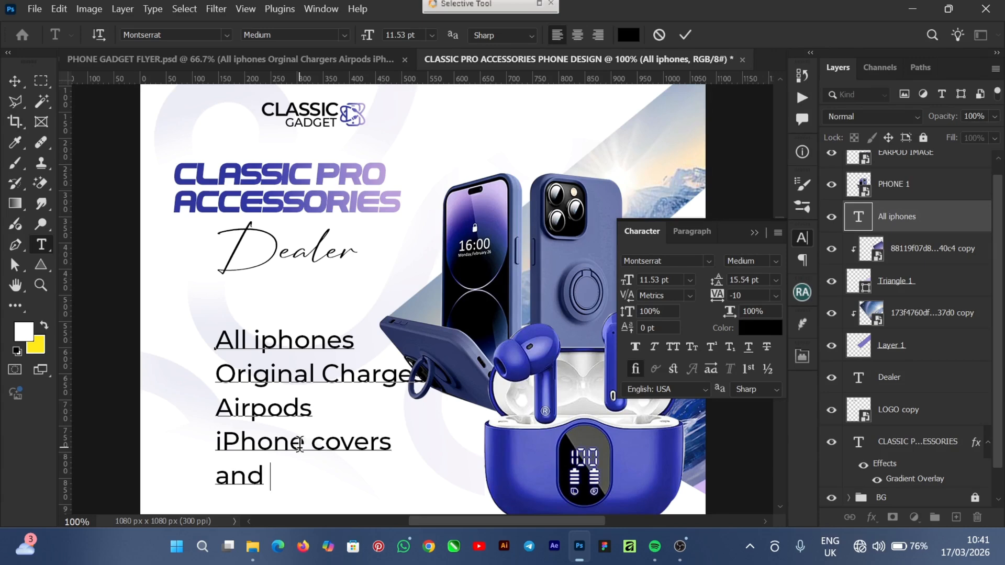
type(" ma")
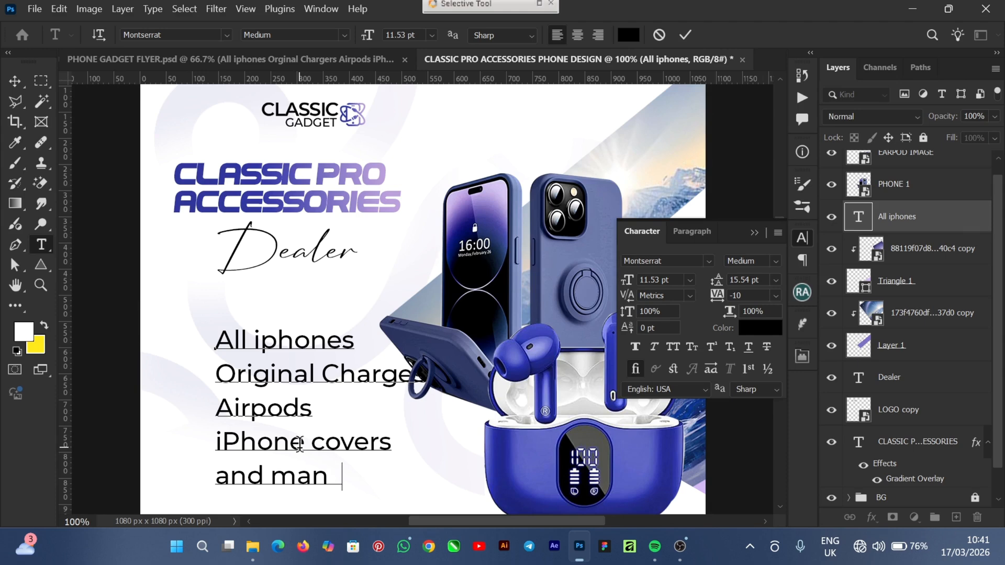
type("ny more")
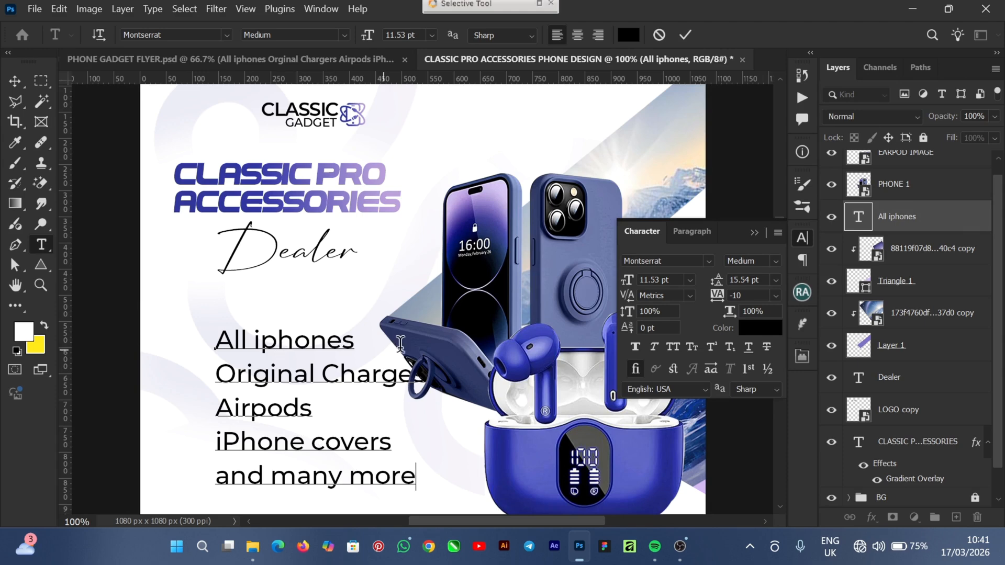
left_click(686, 34)
key("v")
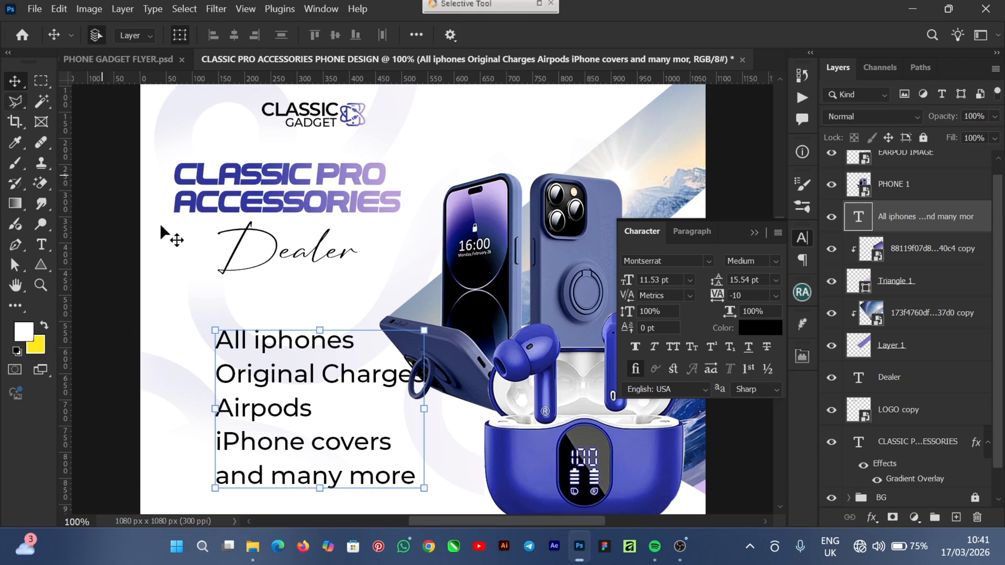
- Scale the product list text down to about 65% and place it below "Dealer", aligned with that word's right edge
left_click(440, 343)
left_click_drag(425, 327, 374, 348)
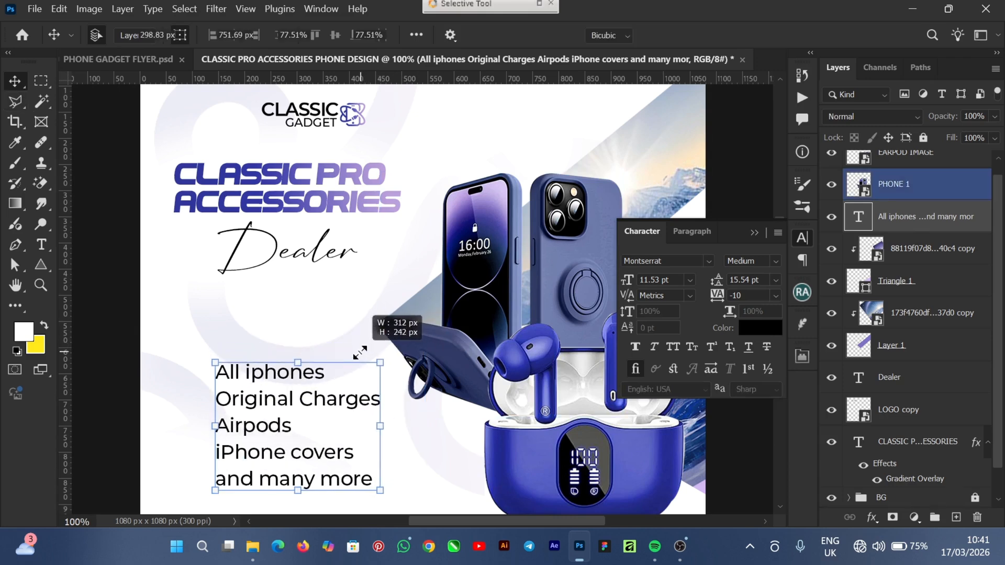
left_click_drag(326, 414, 328, 382)
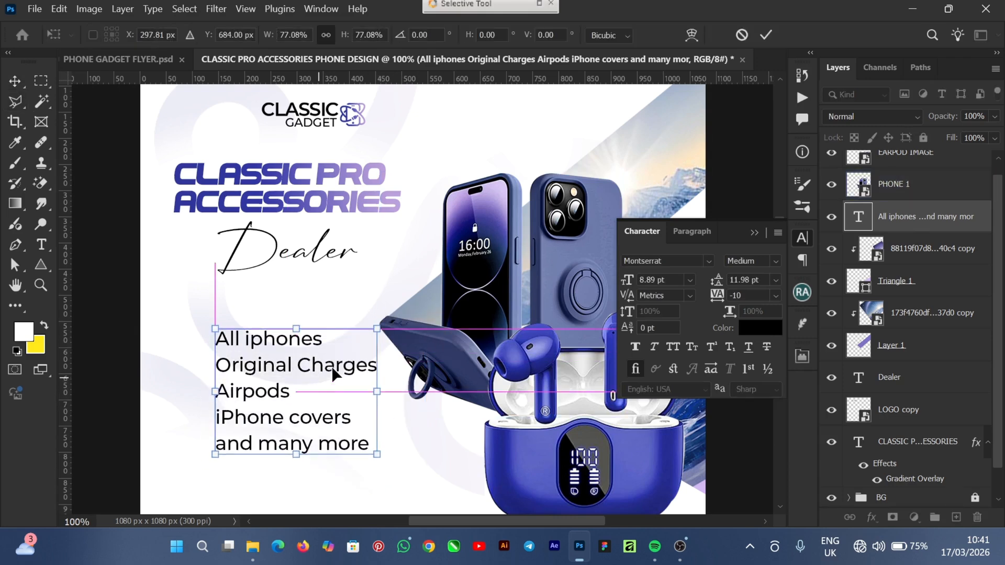
left_click_drag(375, 333, 350, 350)
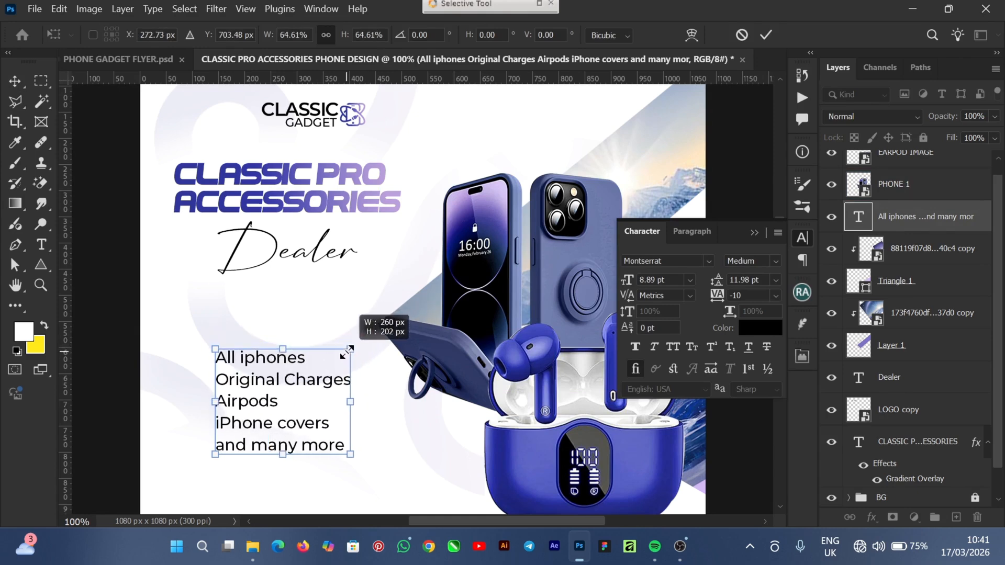
mouse_move(294, 387)
left_mouse_down()
mouse_move(306, 369)
mouse_move(303, 377)
left_mouse_up()
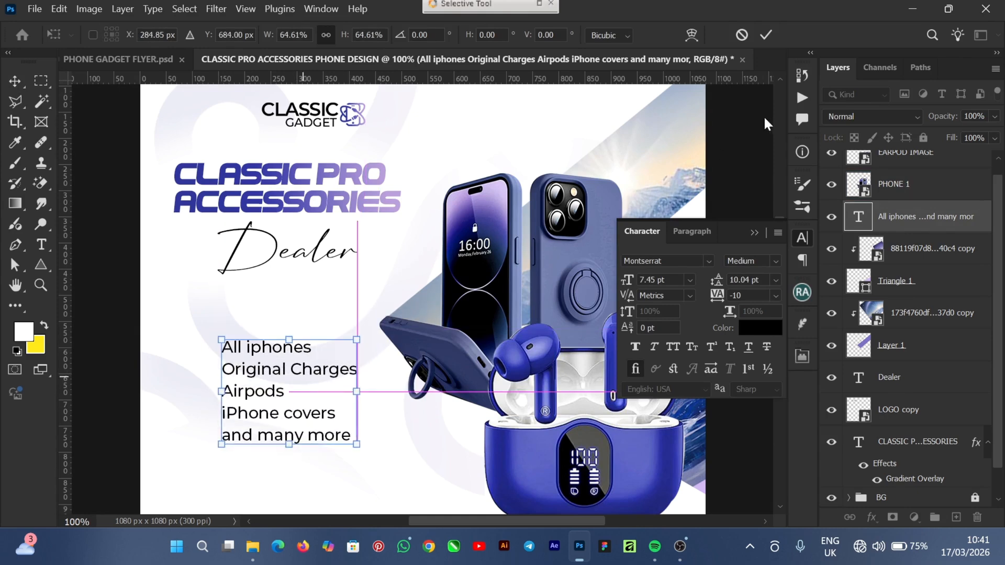
left_click(766, 35)
left_click(748, 235)
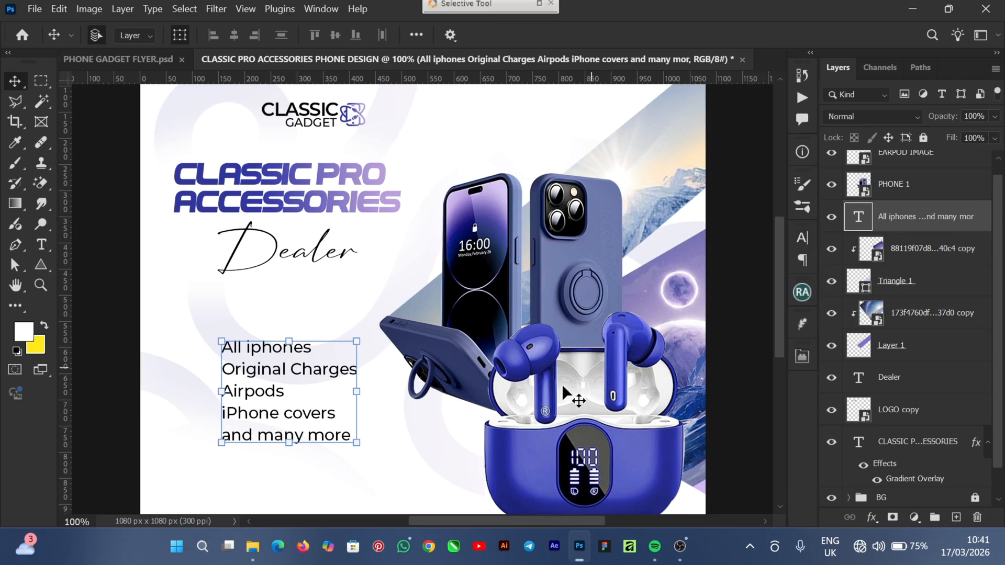
- Move the product list text layer above PHONE 1 and EARPOD IMAGE to the top of the layer stack
key("ctrl+minus")
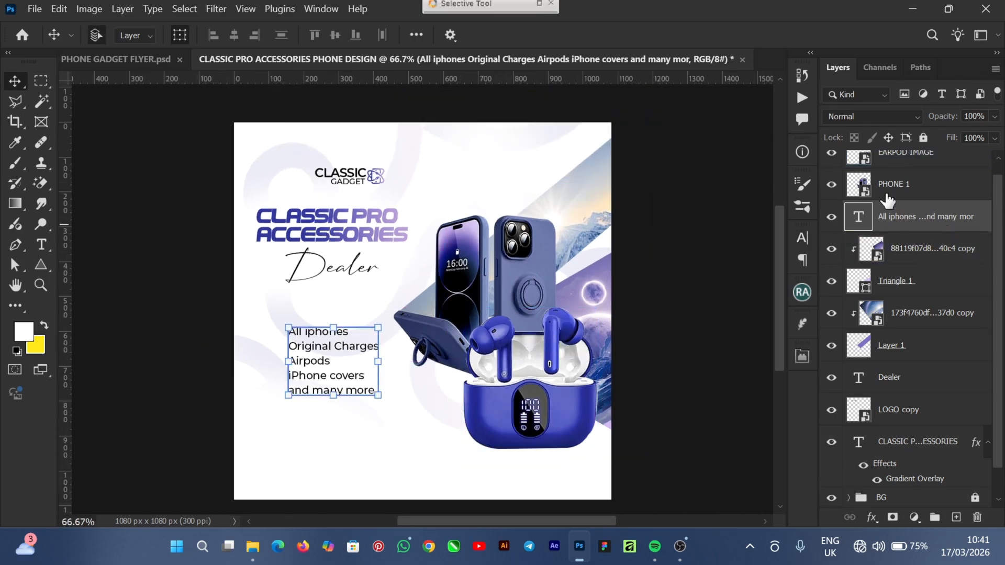
left_click(914, 187)
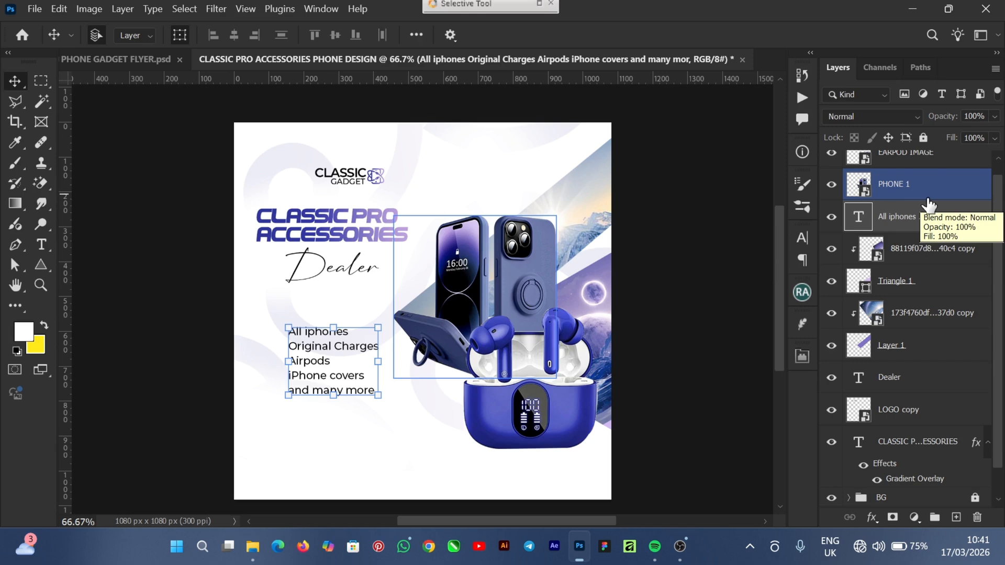
left_click(937, 217)
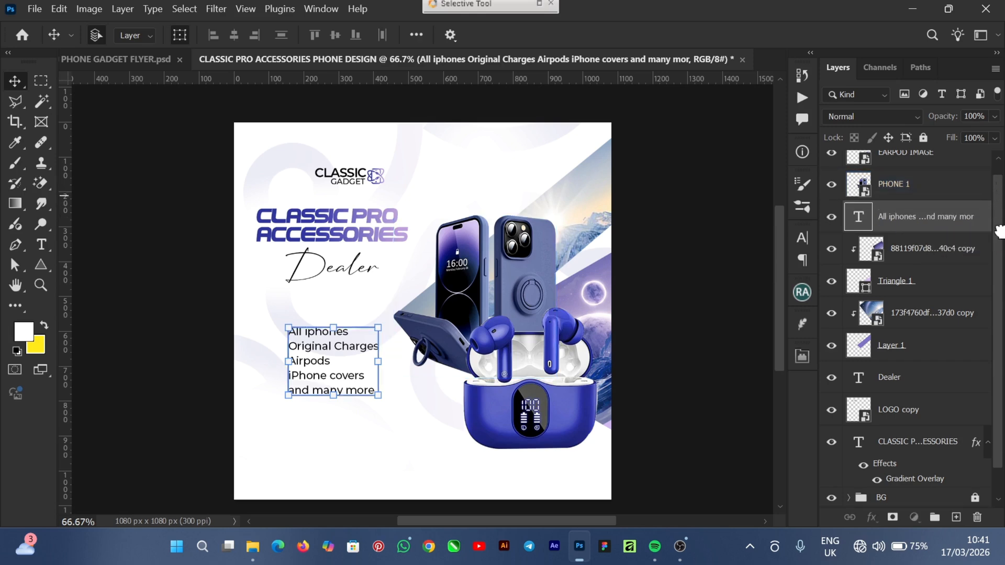
key("ctrl+bracketright")
left_click(936, 178)
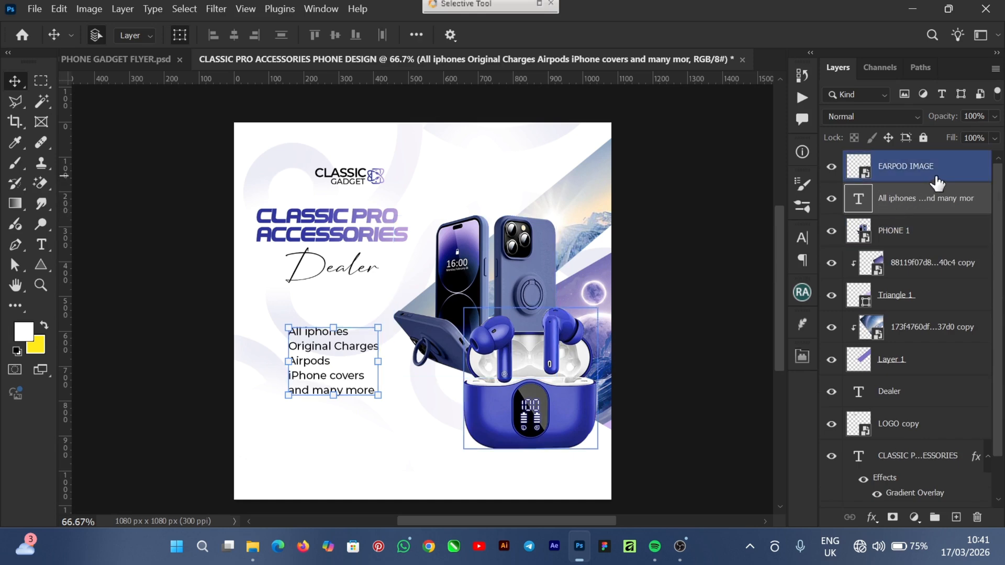
left_click_drag(935, 196, 931, 159)
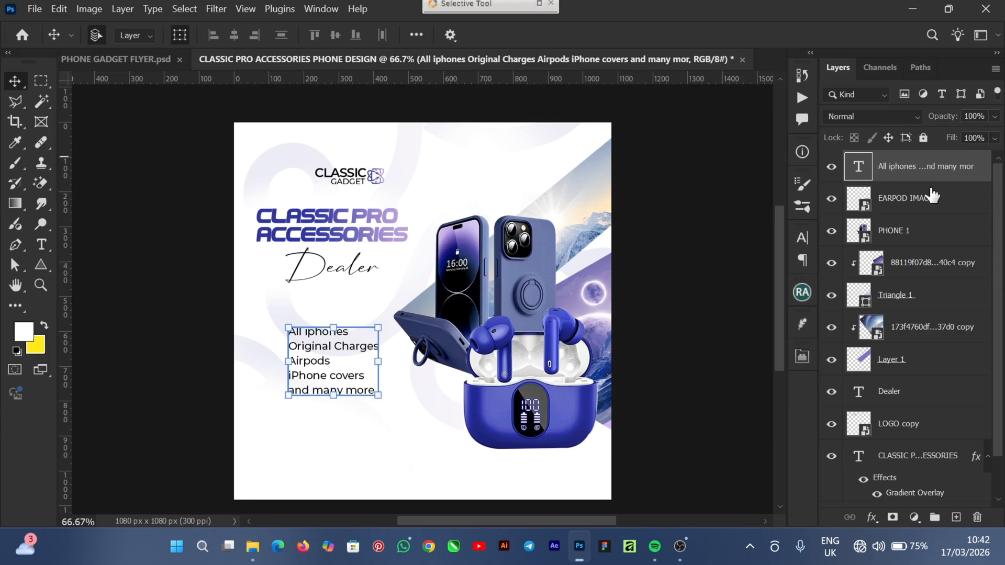
- Group the product image, clipped background and shape layers from EARPOD IMAGE down to Layer 1
left_click(934, 198)
left_click(939, 237, "ctrl")
left_click(937, 262, "ctrl")
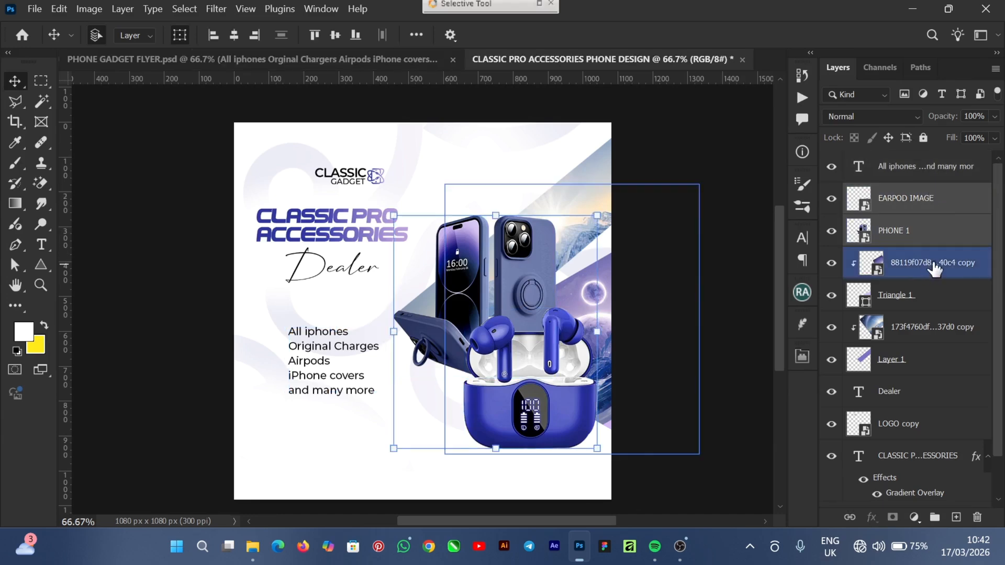
left_click(922, 299, "ctrl")
left_click(944, 337, "ctrl")
left_click(942, 361, "ctrl")
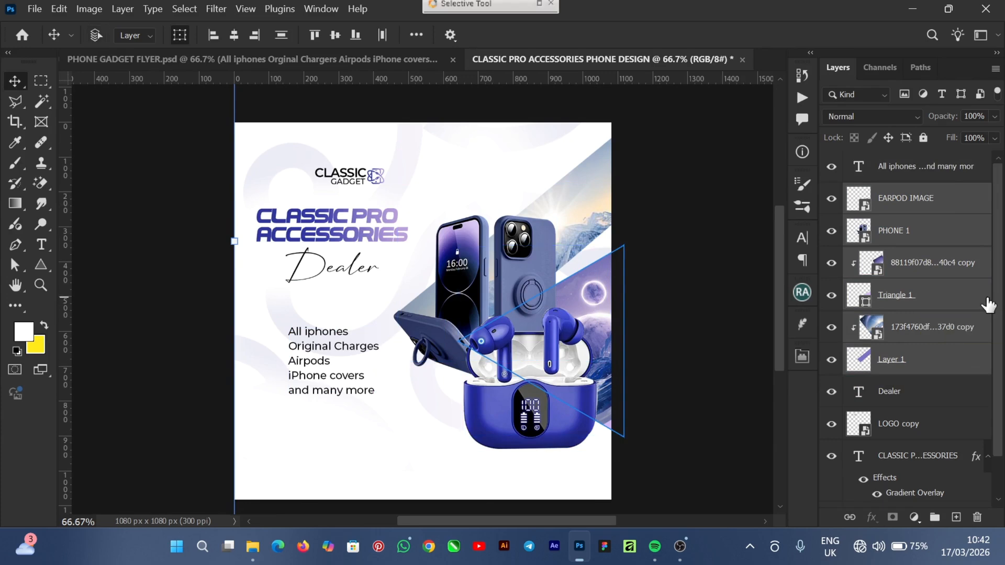
key("ctrl+g")
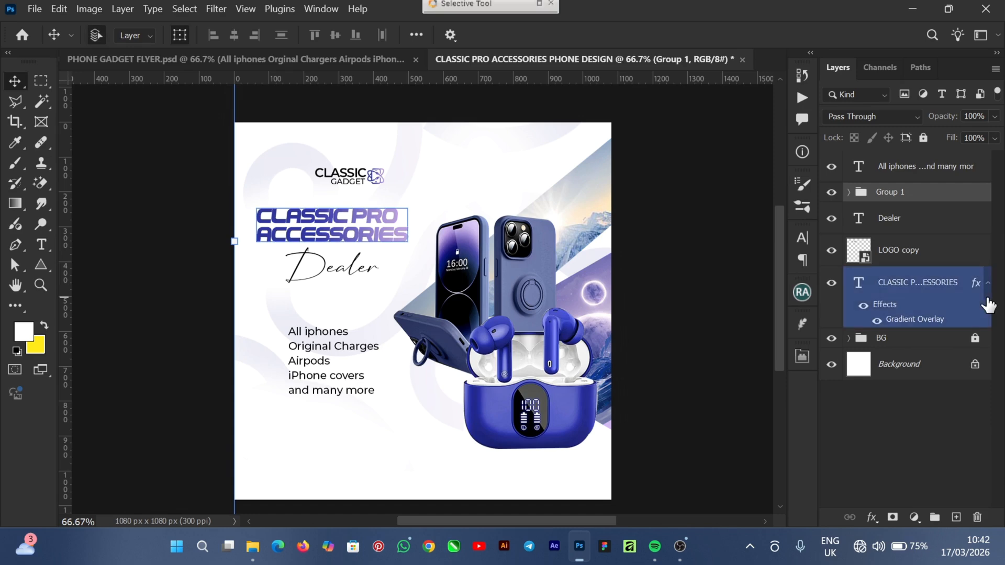
- Rename the new layer group as IPHONES
double_click(893, 192)
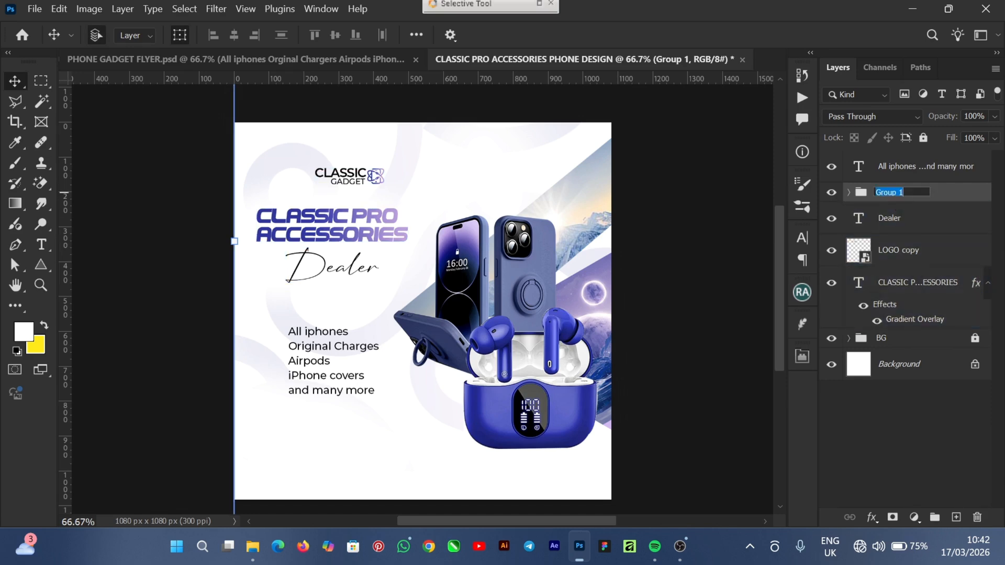
left_click(849, 212)
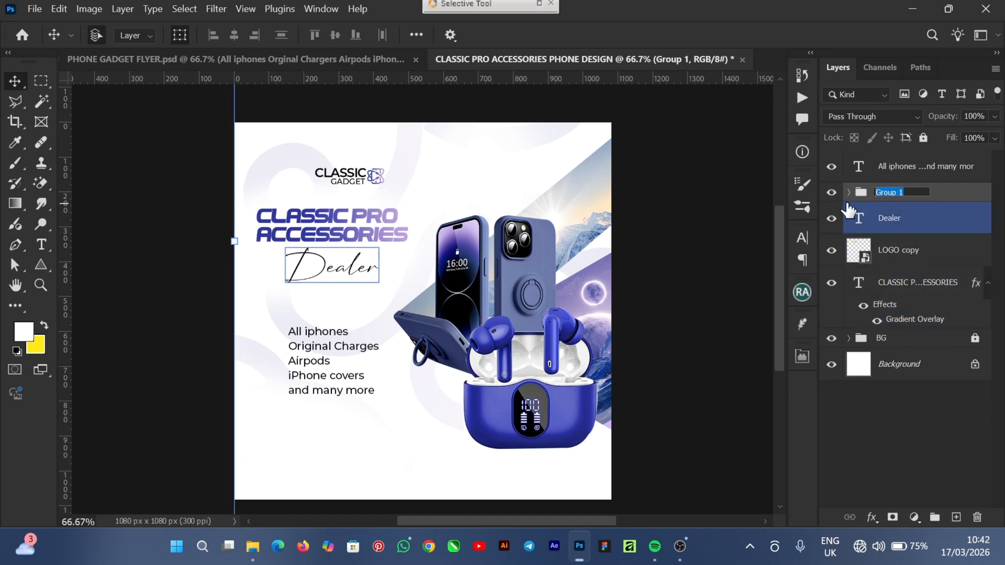
type("IPHONES")
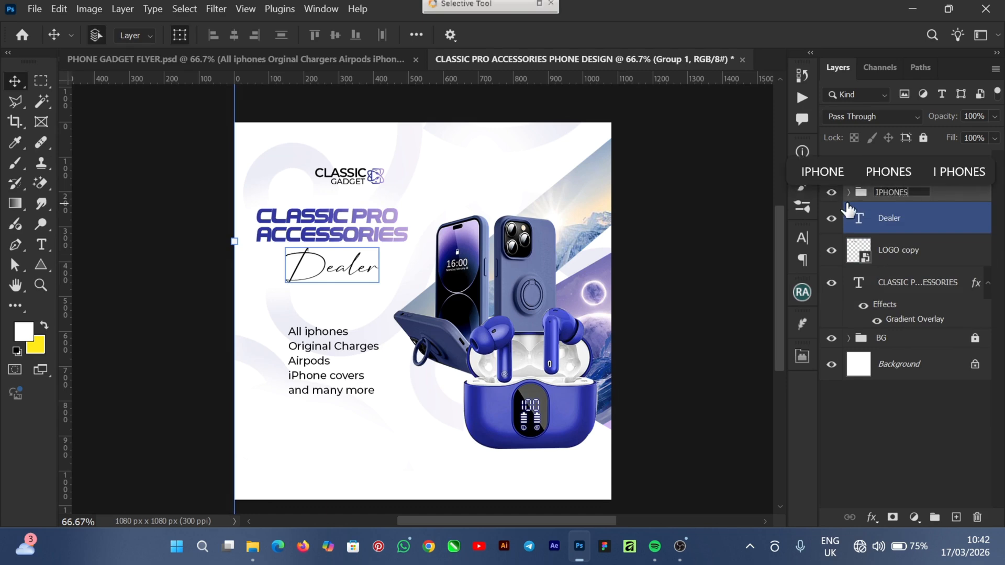
key("Return")
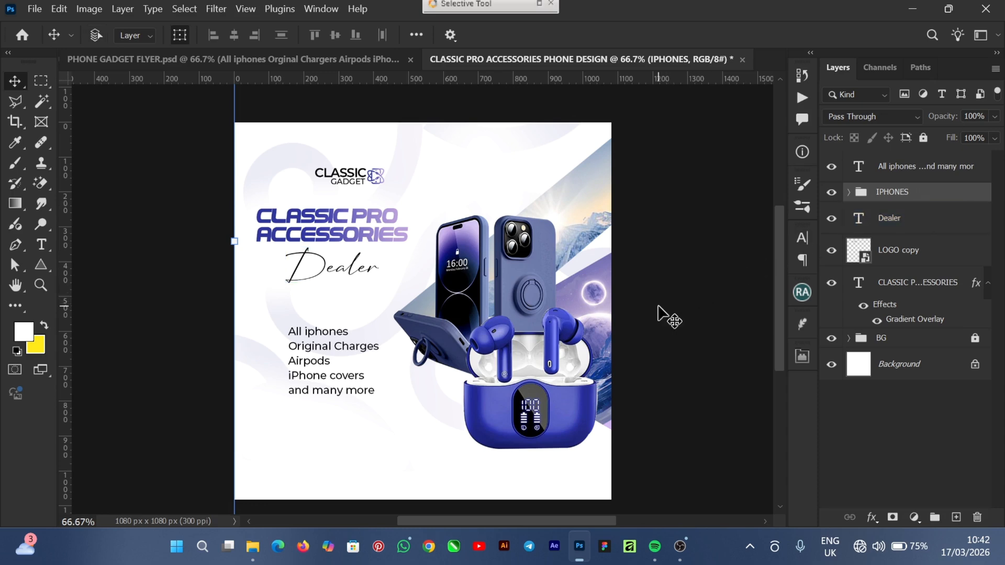
- Scale the IPHONES group down slightly to about 99.7% and apply the transform, leaving nothing selected
key("ctrl+t")
left_click_drag(513, 338, 516, 329)
key("ctrl+minus")
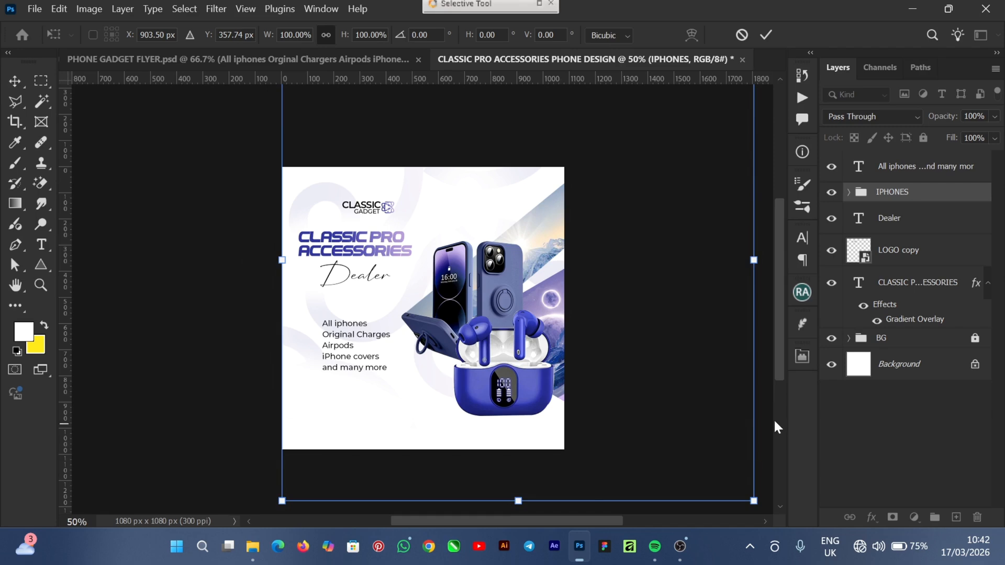
left_click_drag(776, 353, 778, 297)
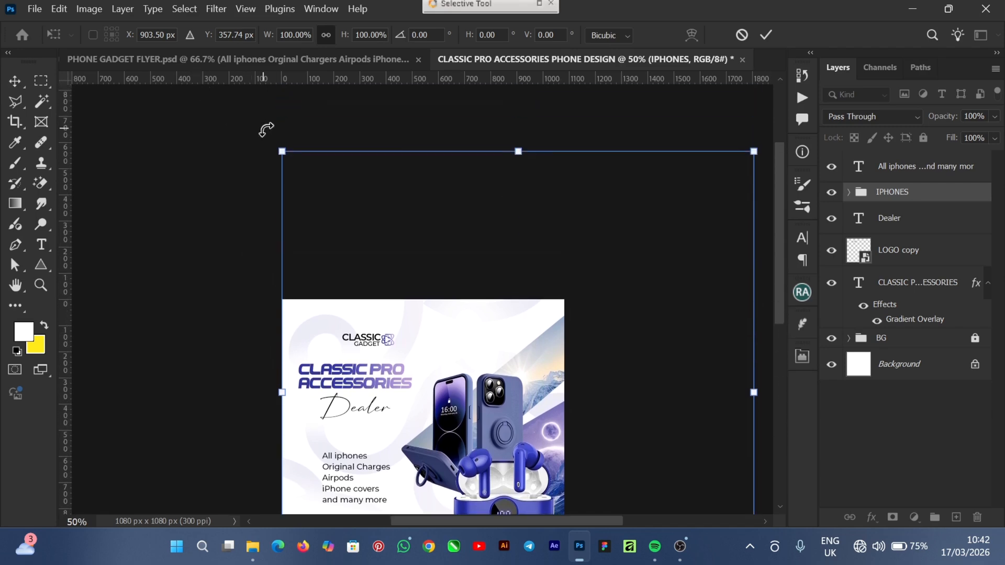
mouse_move(281, 150)
left_mouse_down()
mouse_move(285, 160)
mouse_move(276, 157)
left_mouse_up()
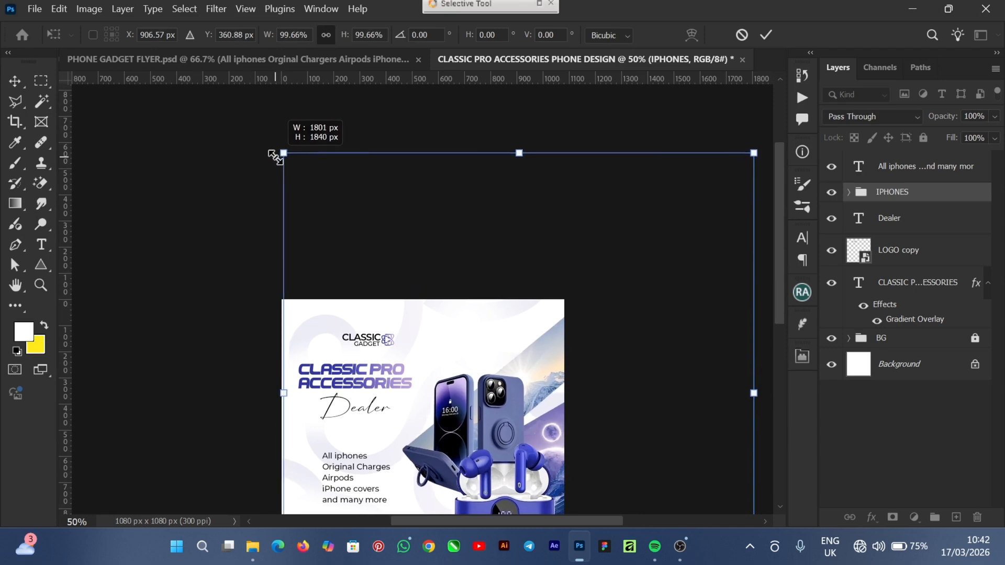
left_click(766, 34)
left_click(402, 272)
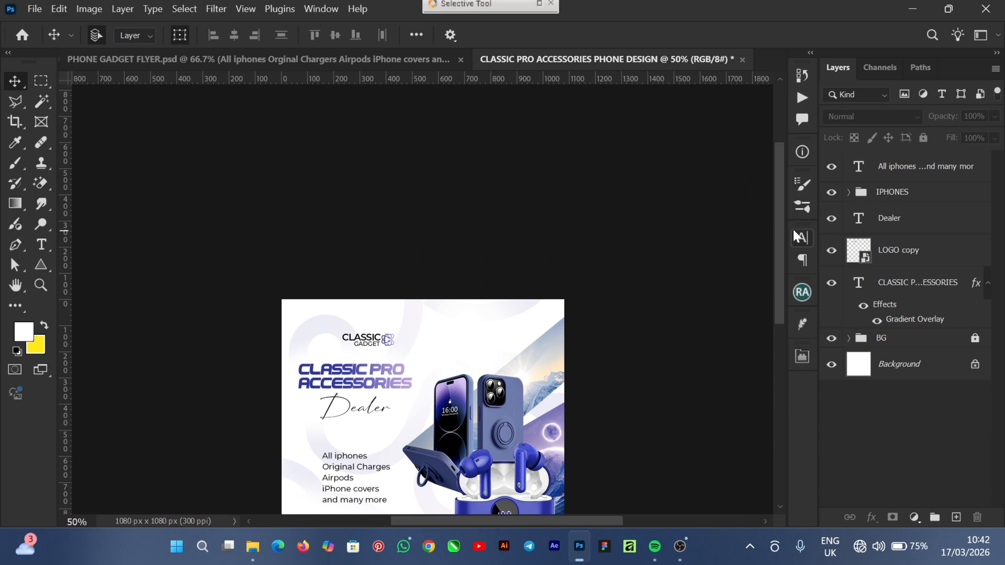
- Shift the product list text slightly left and up beneath "Dealer"
scroll(773, 278, "down", 2)
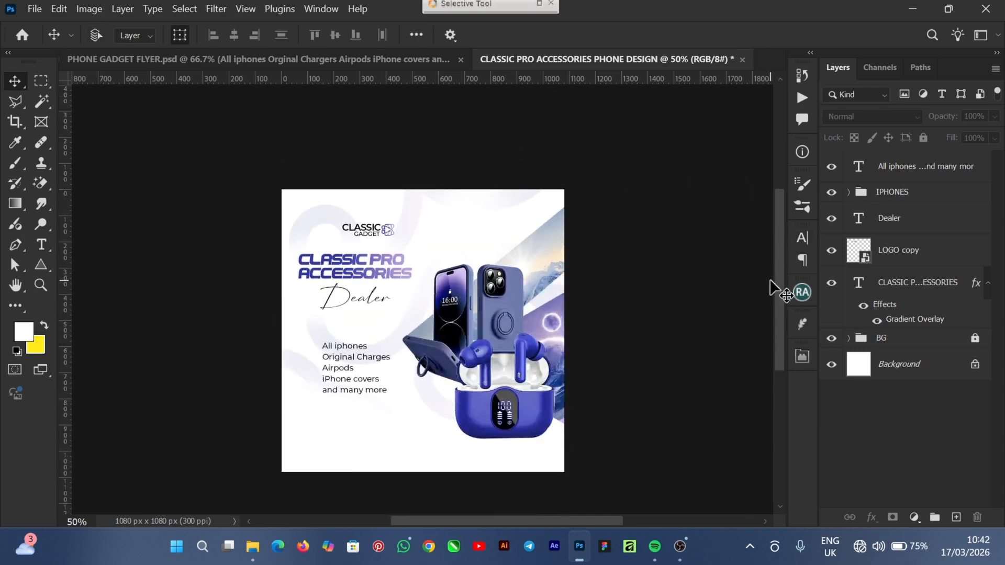
key("ctrl+plus")
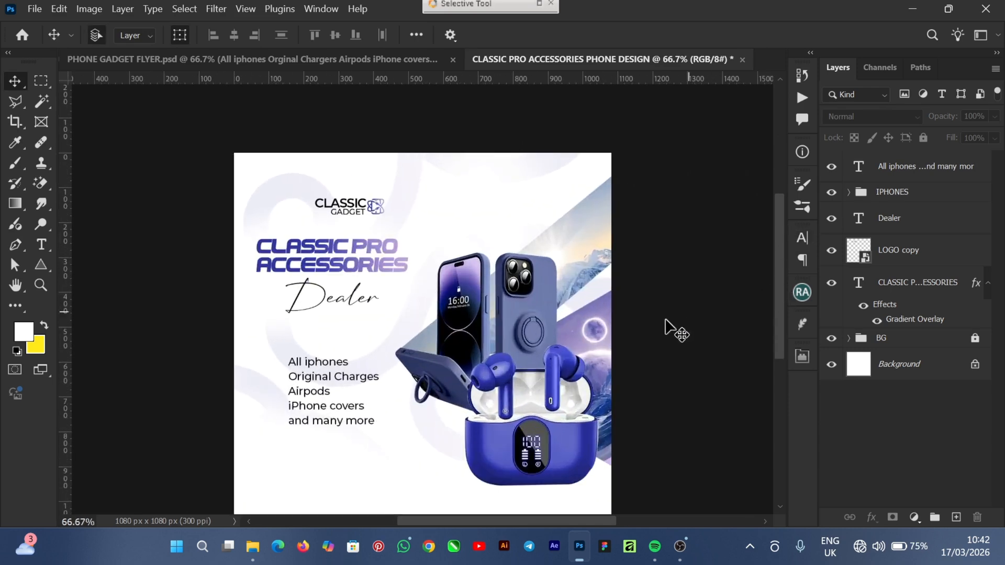
mouse_move(329, 384)
left_mouse_down()
mouse_move(309, 389)
mouse_move(316, 379)
left_mouse_up()
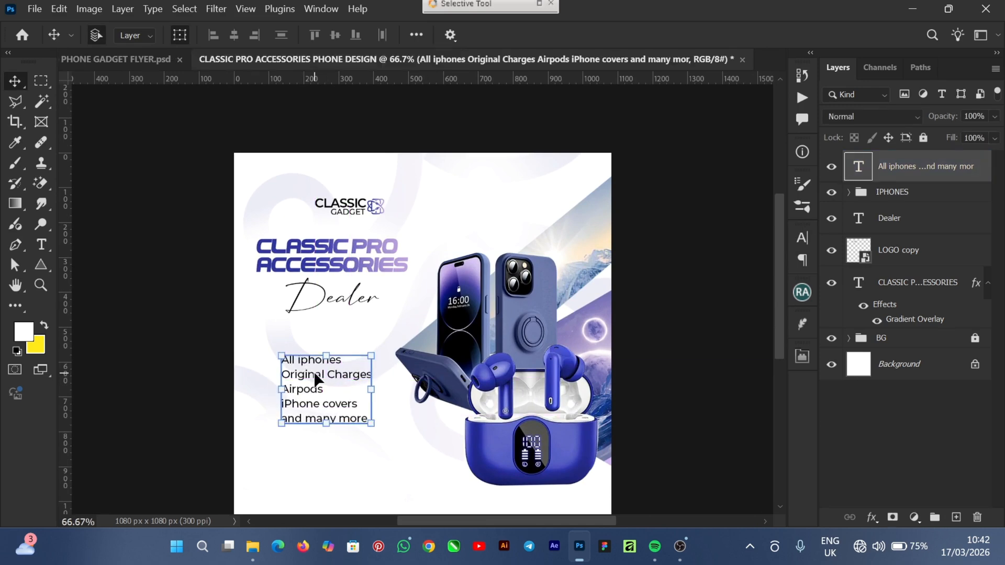
mouse_move(314, 389)
left_mouse_down()
mouse_move(324, 381)
mouse_move(317, 390)
left_mouse_up()
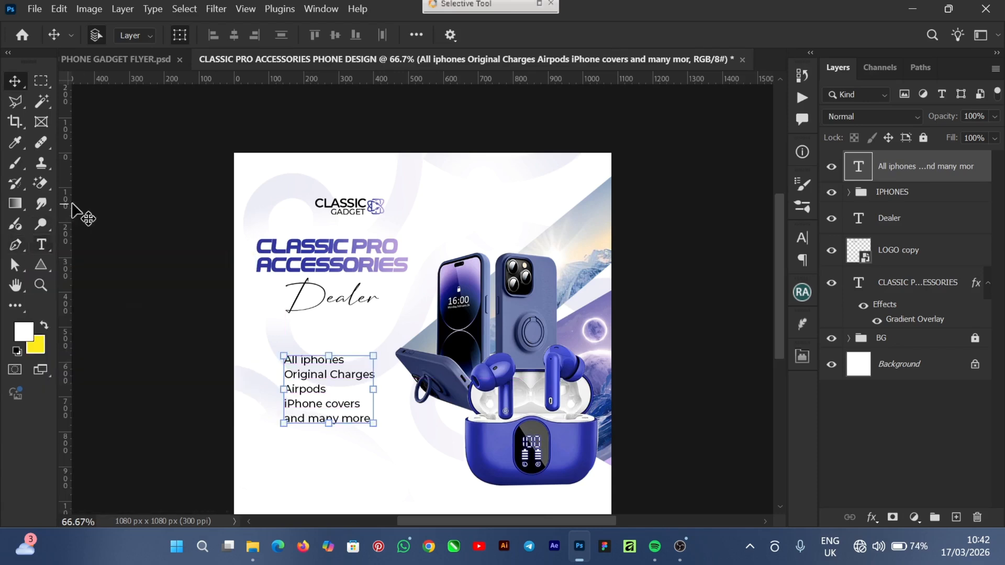
- Draw a rectangle shape about 496 by 251 px around the product list text
left_click(43, 265)
key("Escape")
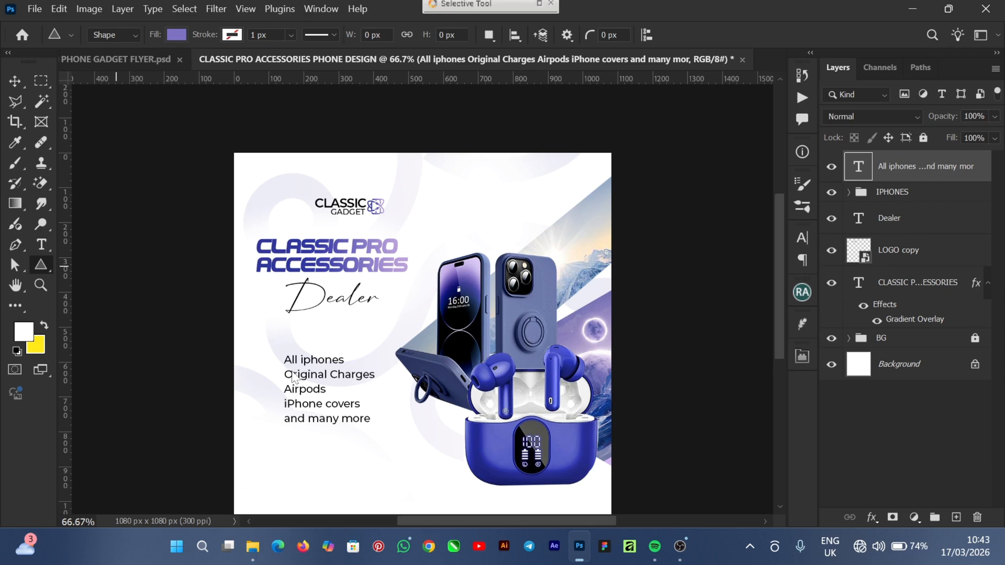
key("u")
left_click_drag(256, 343, 429, 428)
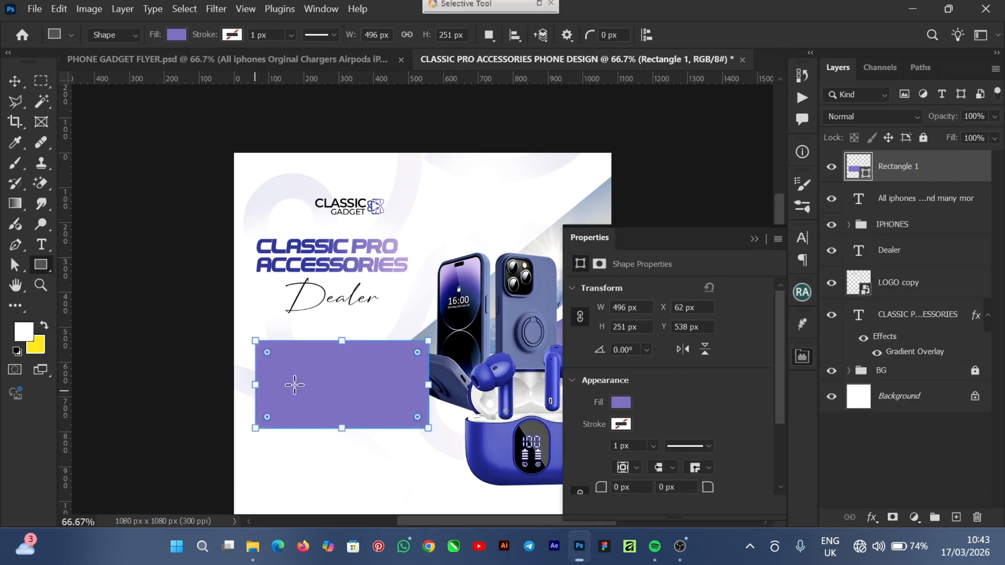
- Remove the rectangle's fill and give it a light purple stroke from the recently used colors
left_click(622, 404)
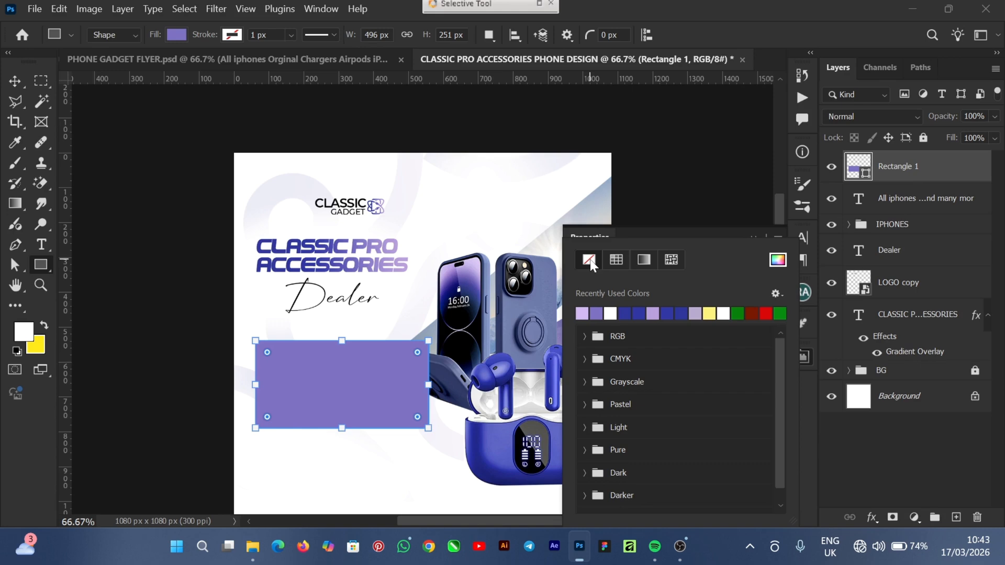
left_click(687, 230)
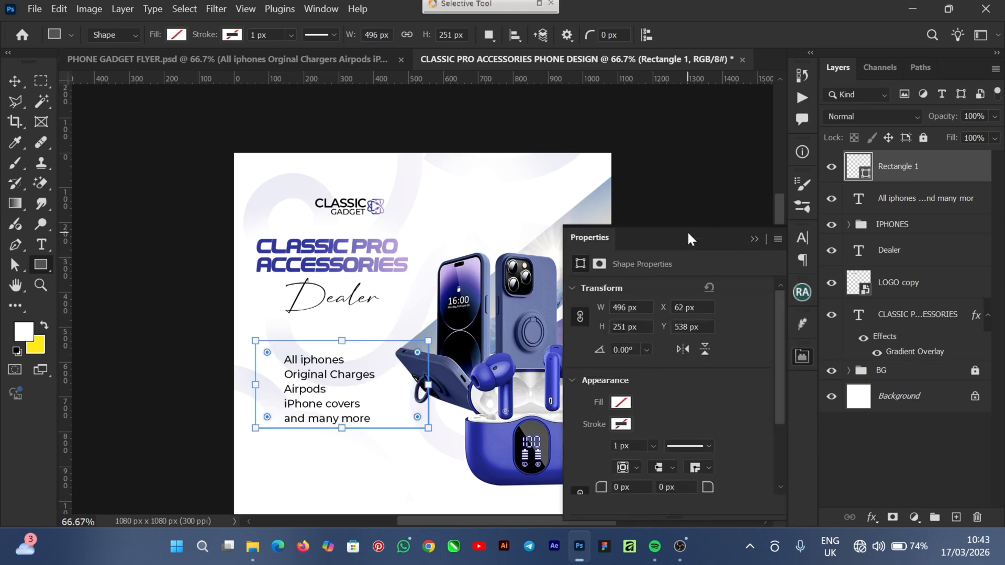
left_click(623, 425)
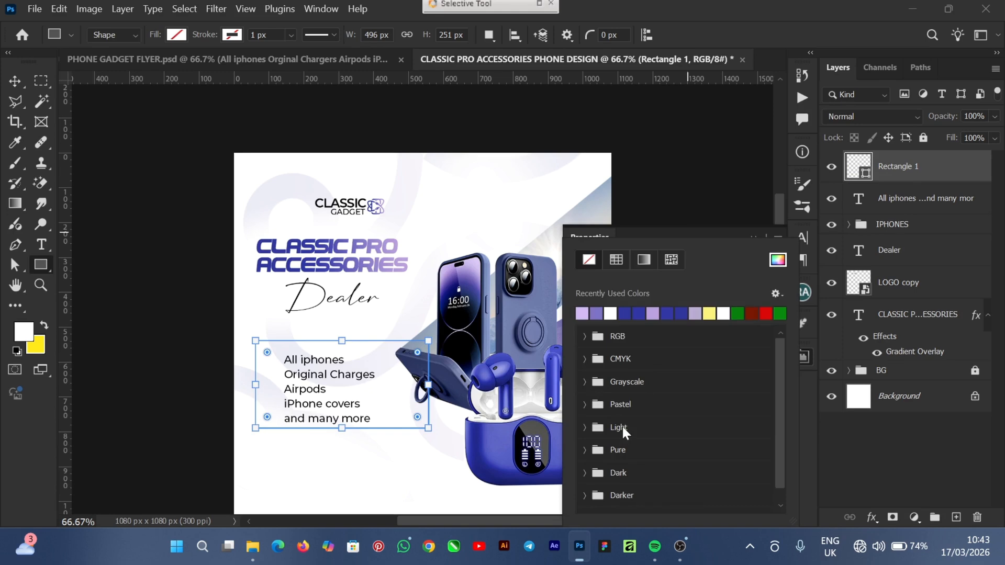
left_click(584, 314)
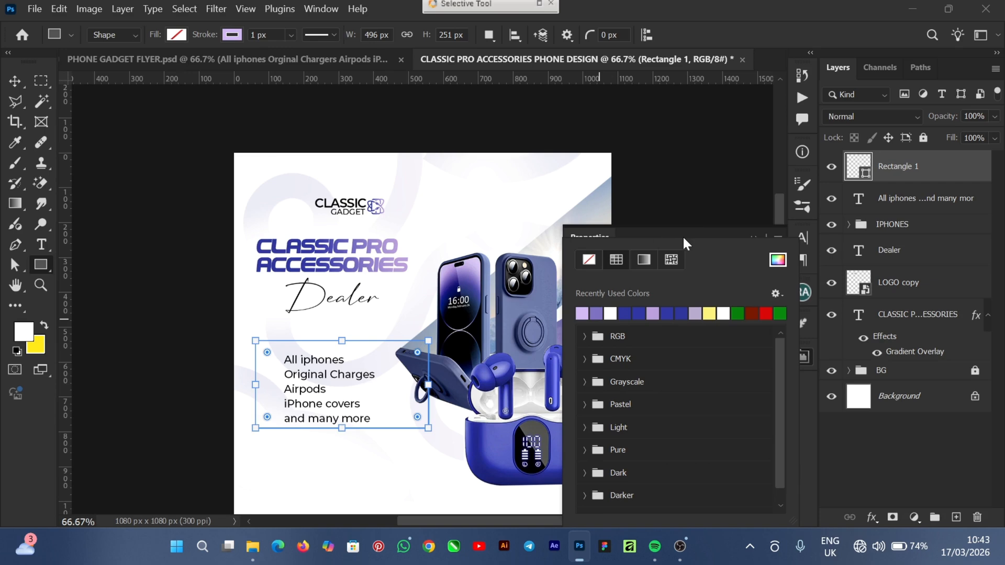
left_click(700, 239)
left_click(755, 240)
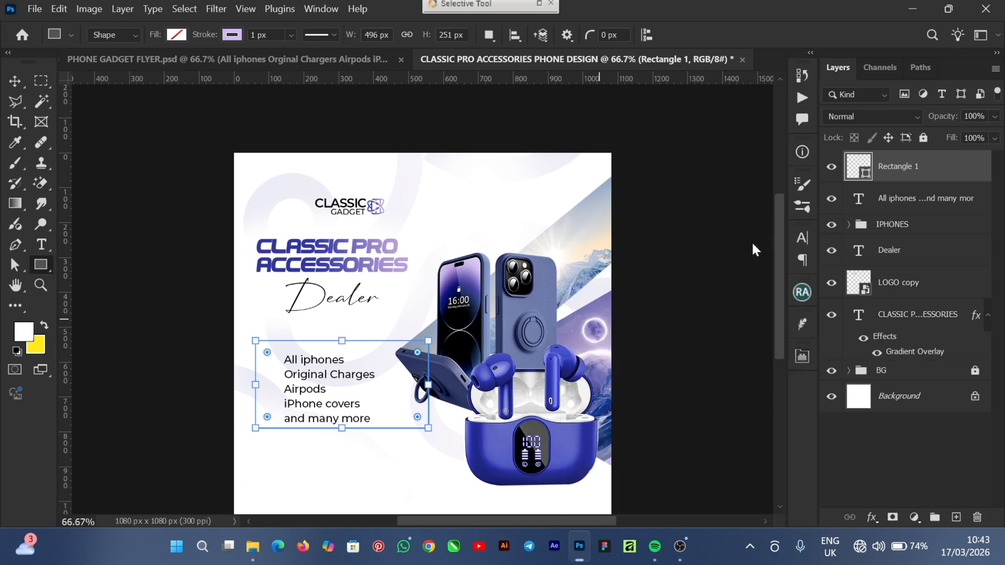
- Round the rectangle's corners to about 52 px, set its stroke width to 6 px and deselect it
mouse_move(268, 353)
left_mouse_down()
mouse_move(282, 344)
mouse_move(275, 359)
left_mouse_up()
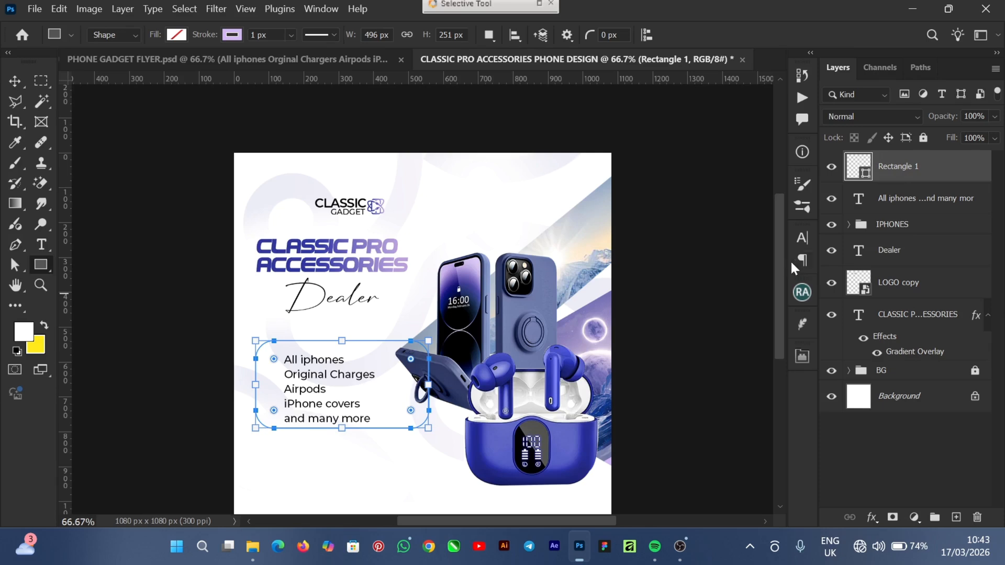
left_click(803, 358)
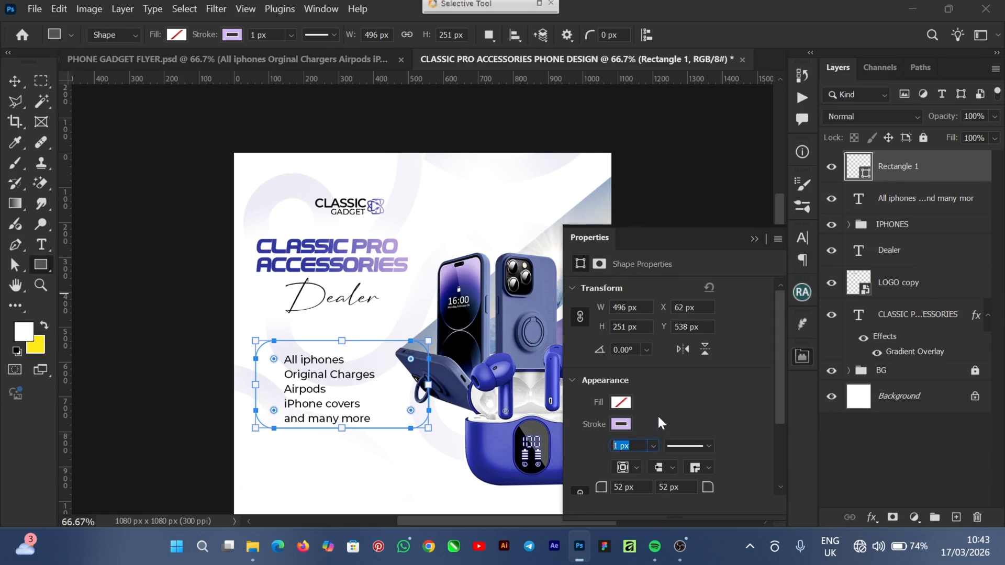
type("4")
key("Return")
key("Return")
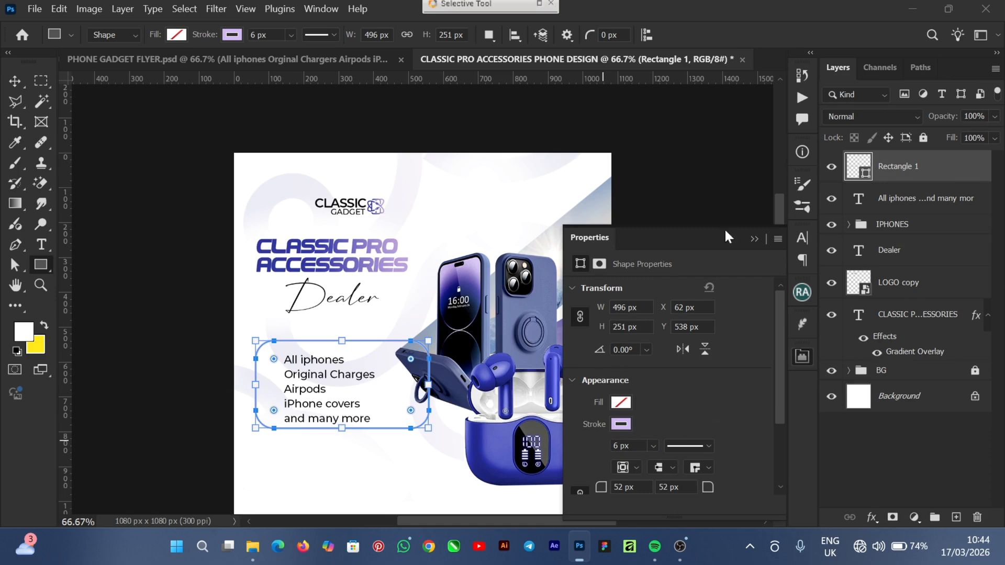
left_click(756, 239)
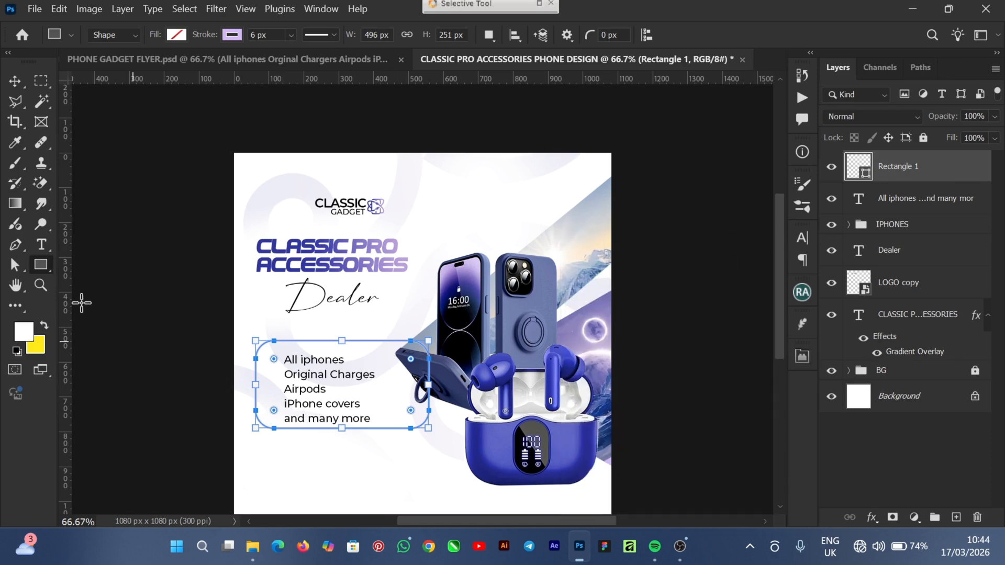
left_click(12, 79)
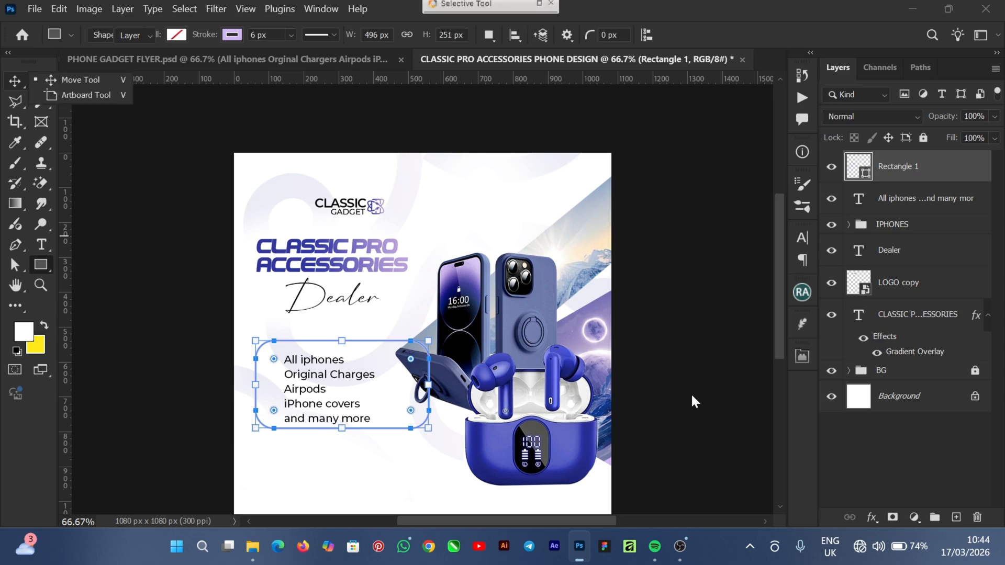
left_click(649, 355)
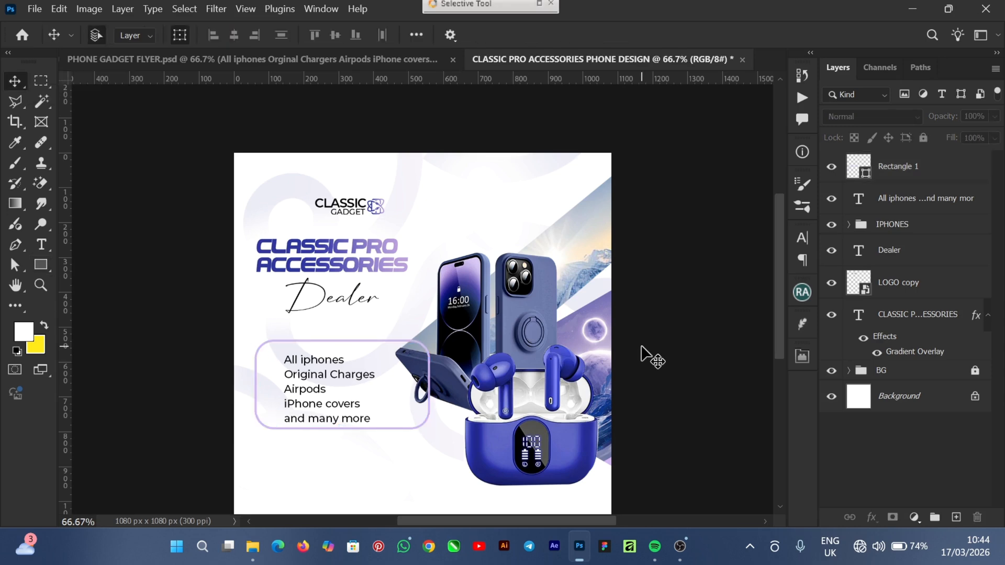
- Copy the gradient overlay layer style from the "CLASSIC PRO ACCESSORIES" heading and paste it onto the rounded rectangle
key("ctrl+1")
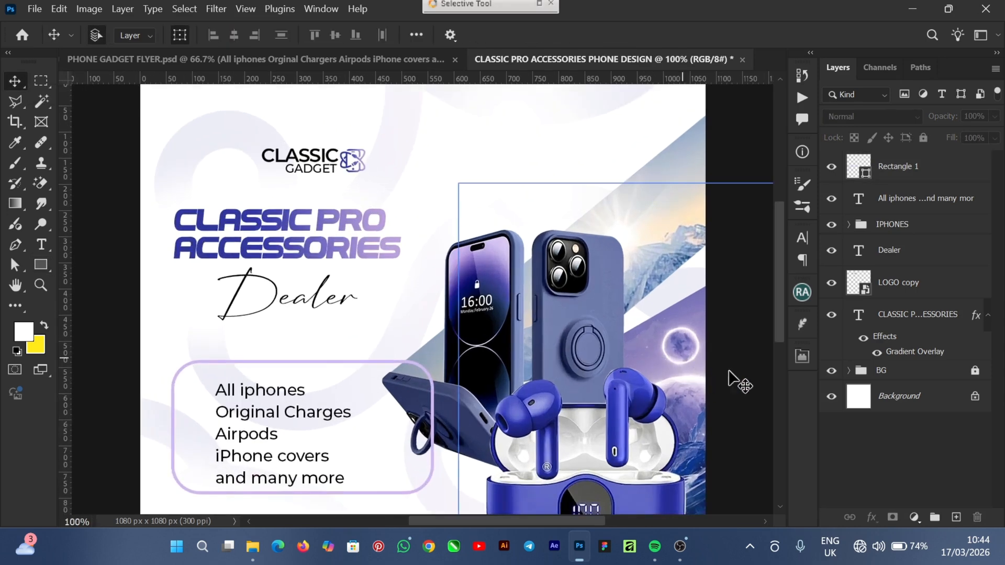
left_click_drag(783, 283, 780, 318)
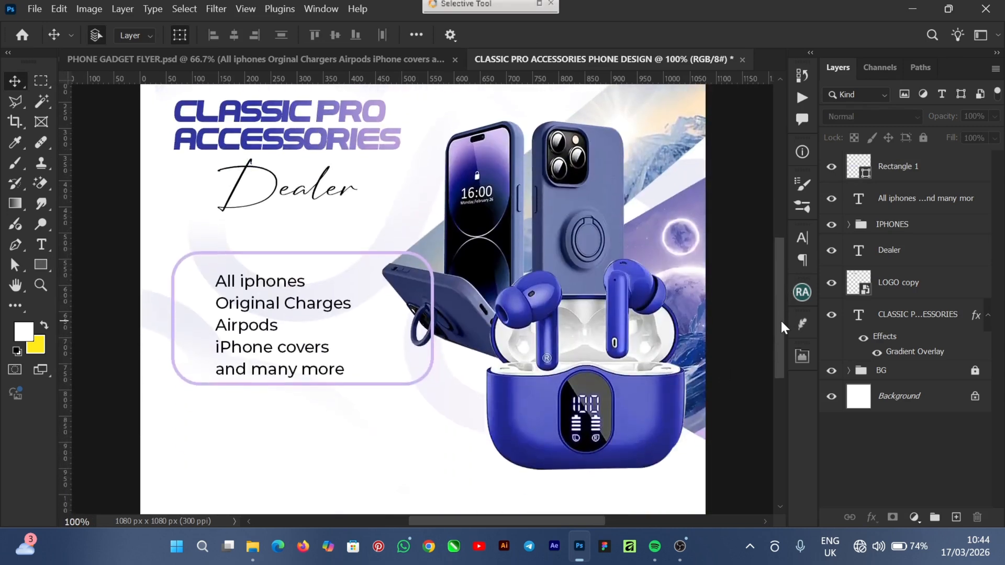
left_click(427, 320)
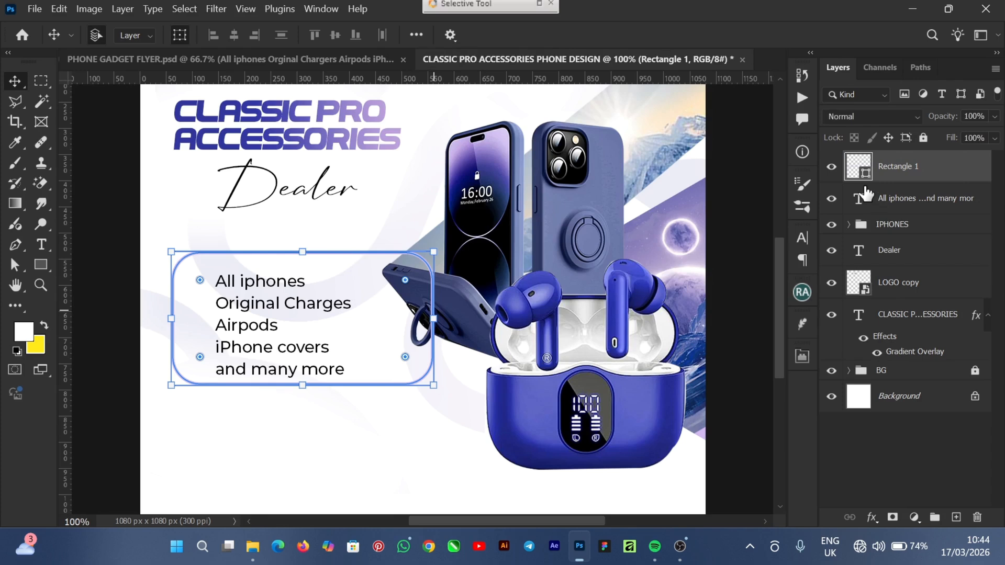
left_click(265, 127)
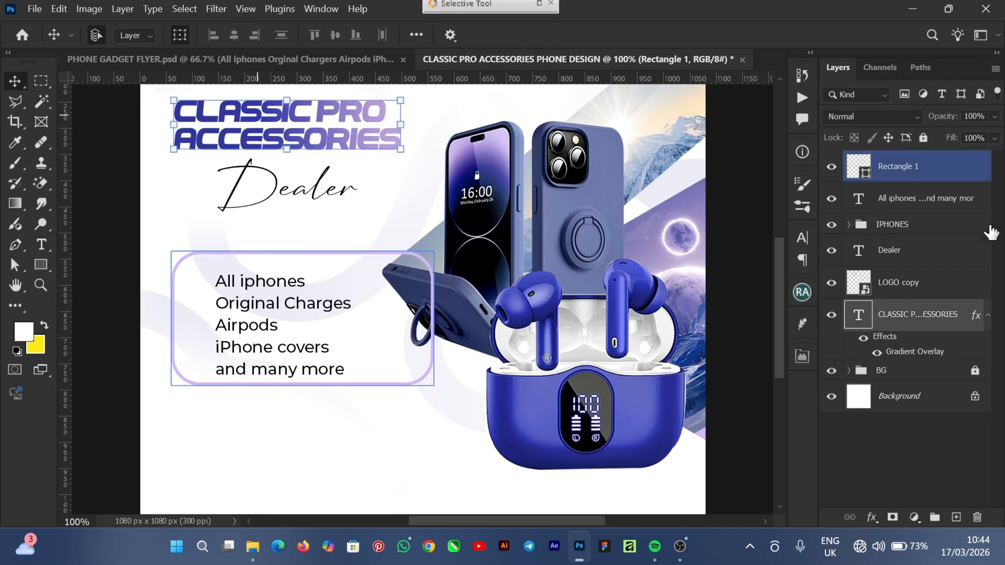
right_click(944, 327)
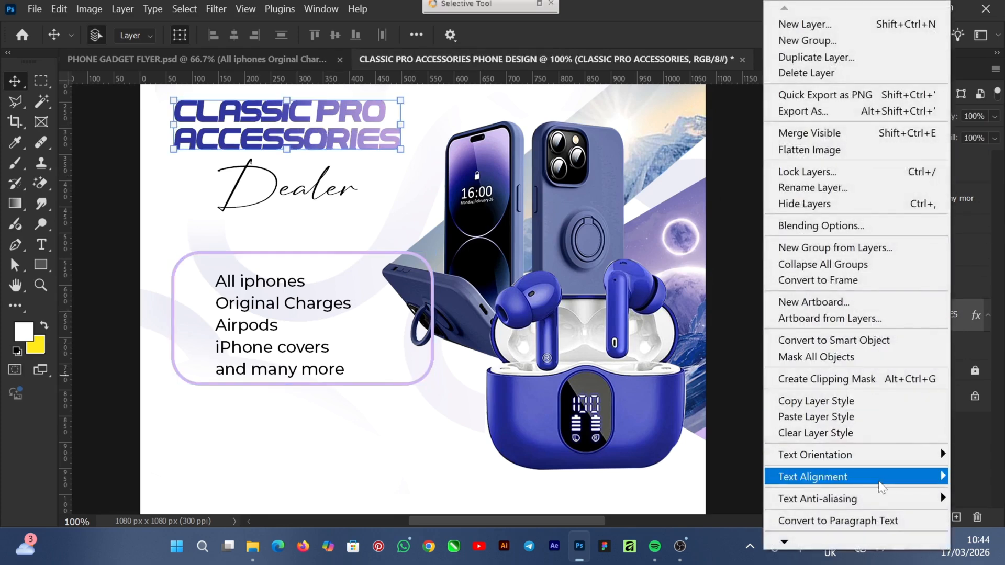
left_click(838, 401)
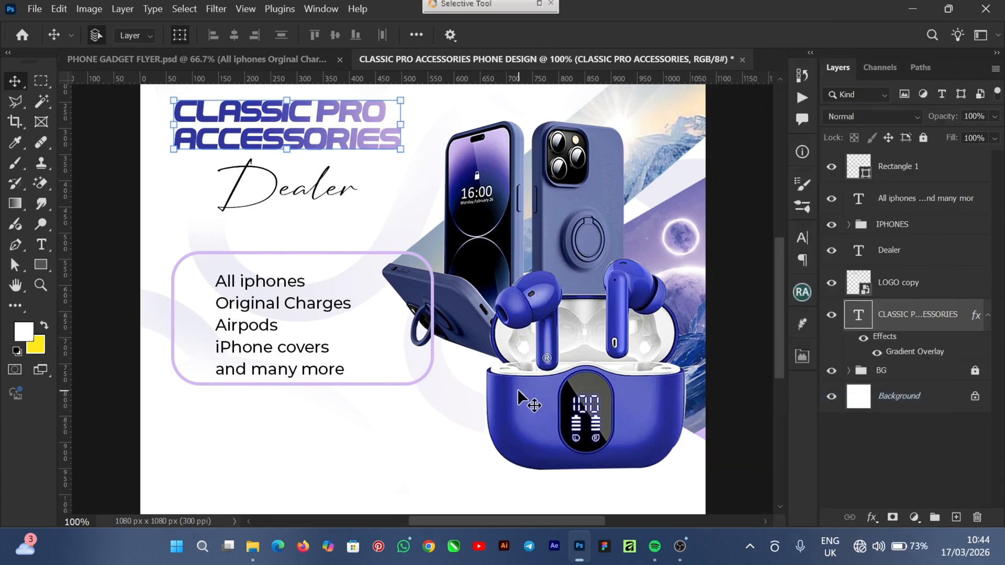
left_click(920, 168)
right_click(945, 168)
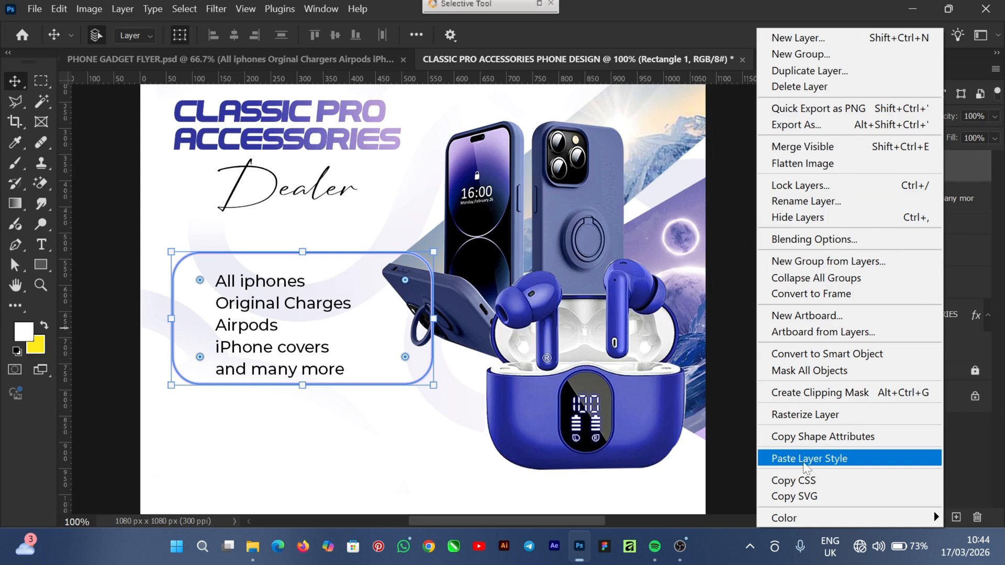
left_click(837, 464)
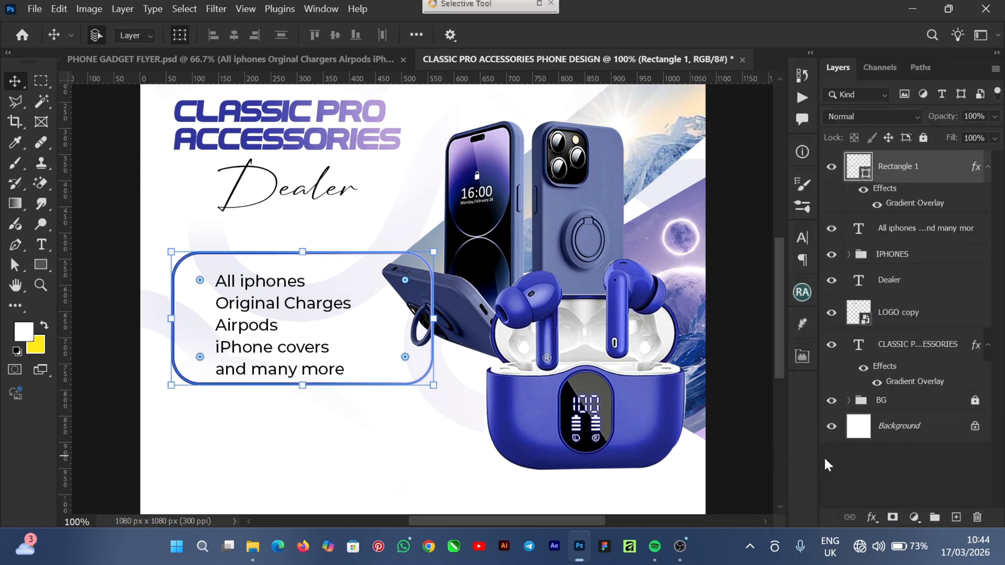
left_click(747, 284)
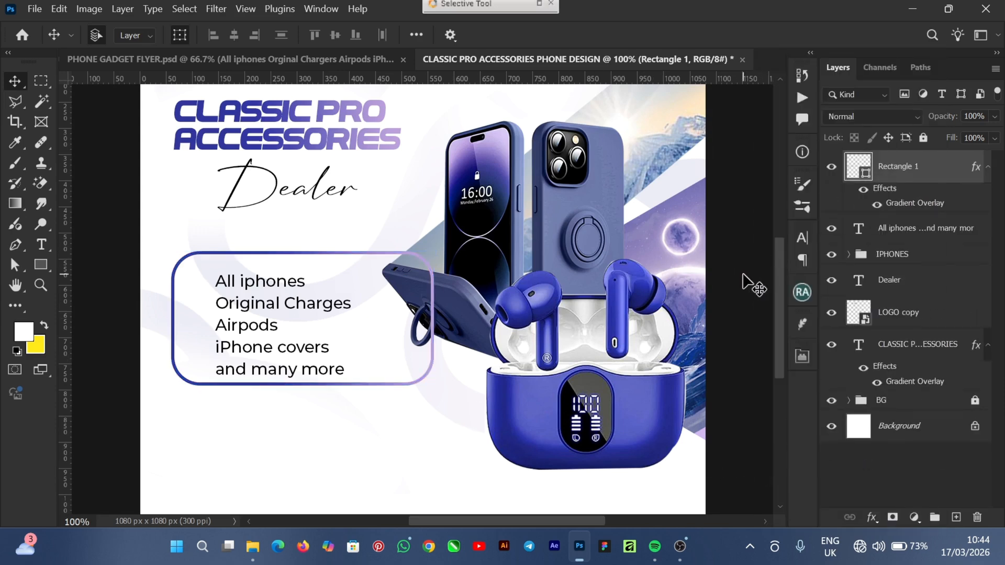
- Add a layer mask to the rounded rectangle and fade out its right end with a soft black brush of size 400
left_click(921, 170)
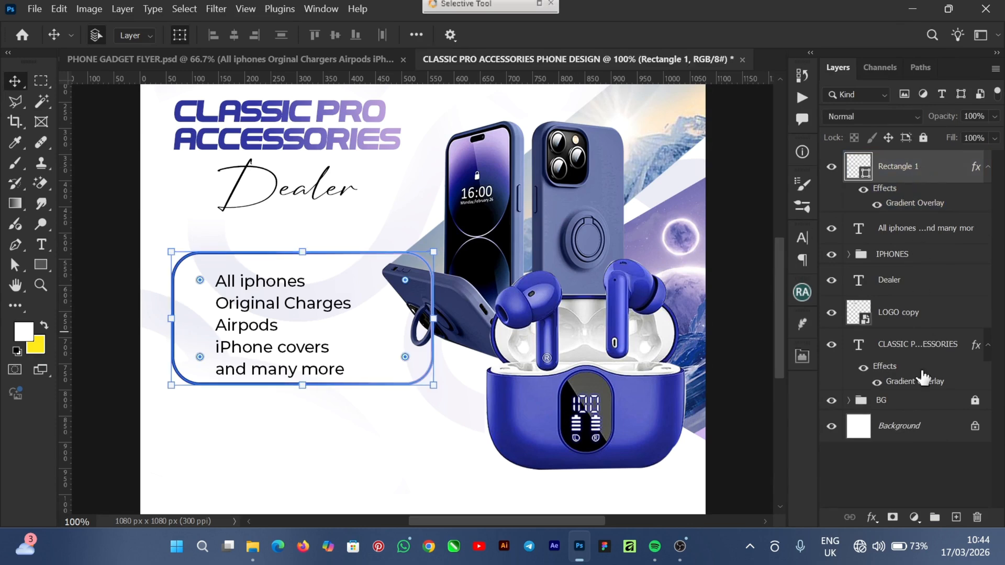
left_click(893, 519)
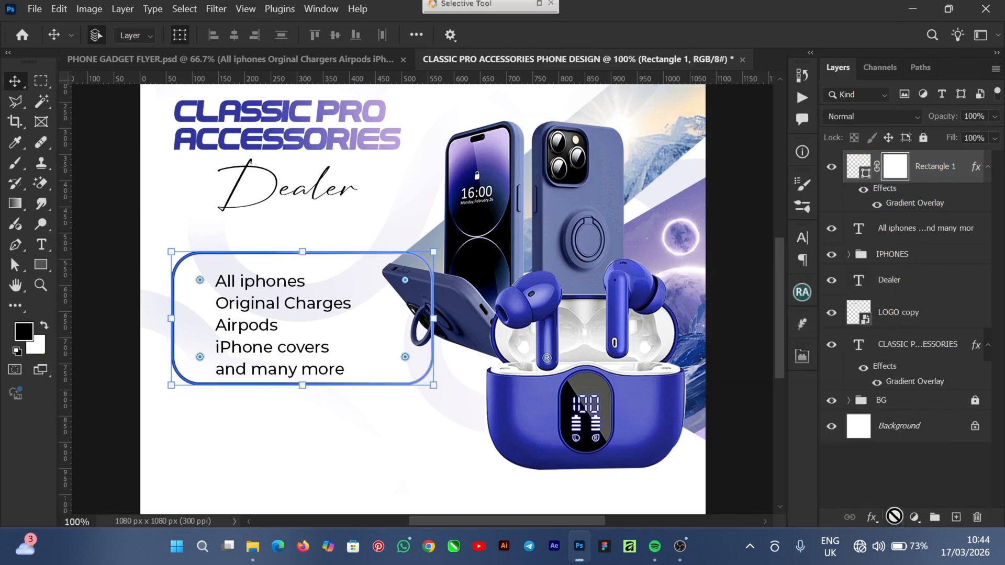
left_click(17, 165)
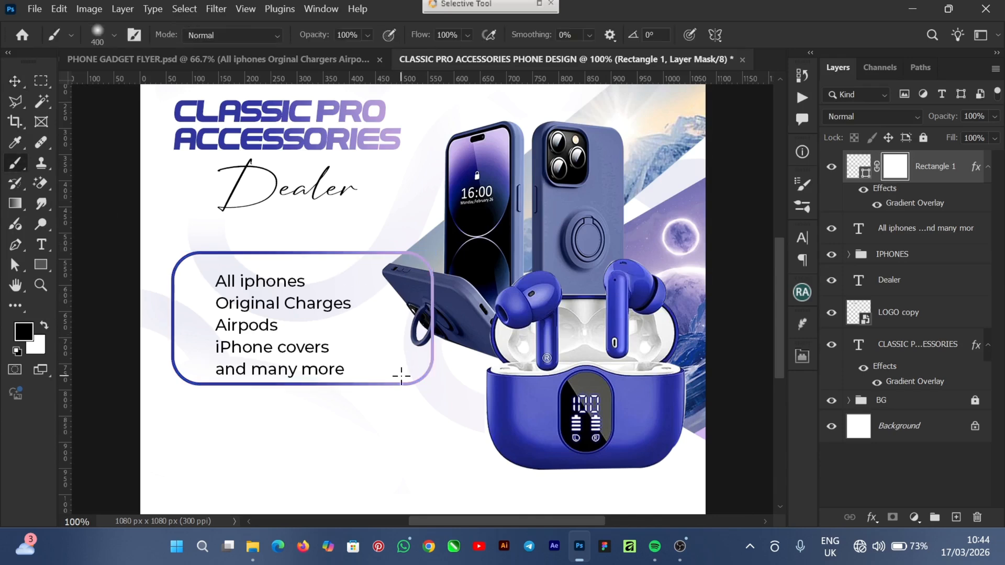
mouse_move(402, 392)
left_mouse_down()
mouse_move(427, 399)
mouse_move(476, 229)
mouse_move(476, 374)
left_mouse_up()
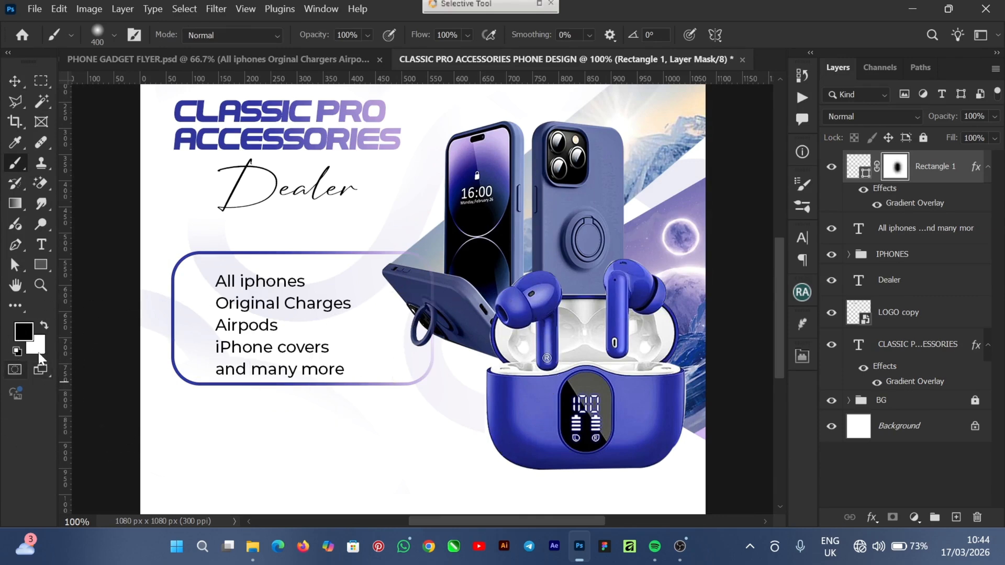
mouse_move(464, 283)
left_mouse_down()
mouse_move(482, 407)
mouse_move(461, 396)
mouse_move(462, 326)
left_mouse_up()
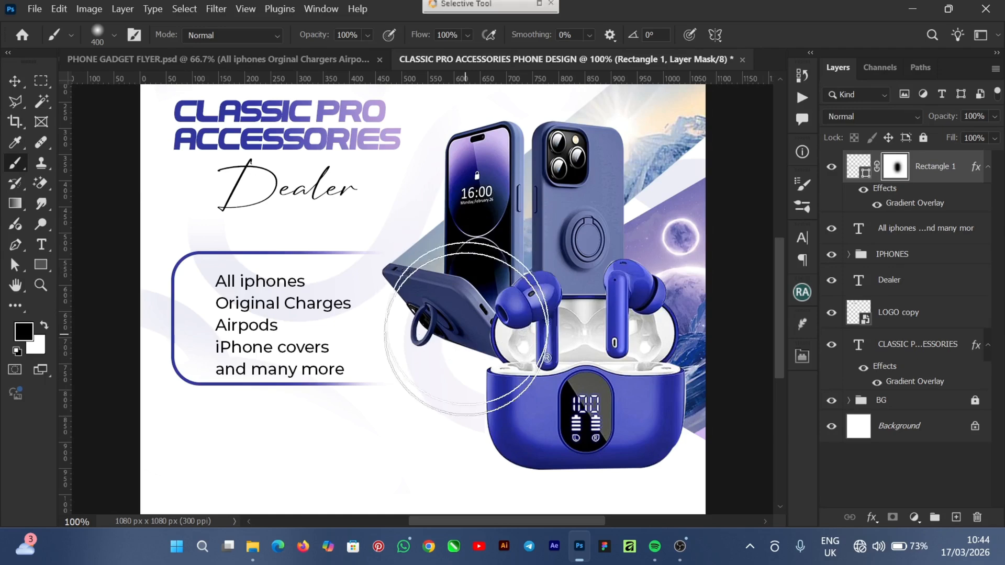
mouse_move(464, 262)
left_mouse_down()
mouse_move(455, 355)
mouse_move(442, 367)
mouse_move(448, 393)
left_mouse_up()
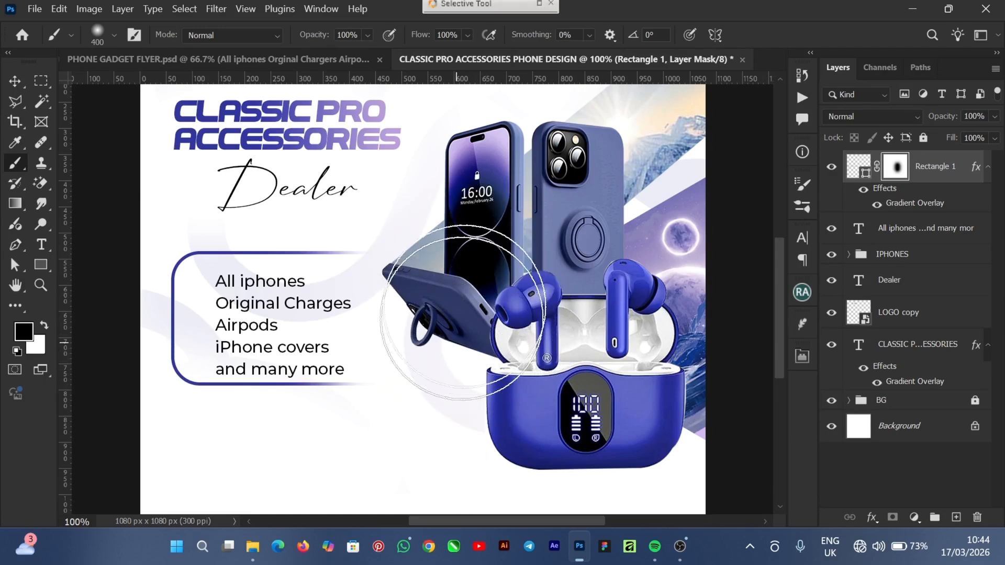
- Align the product list text and the rounded rectangle on their vertical centers
left_click(21, 83)
left_click(266, 294)
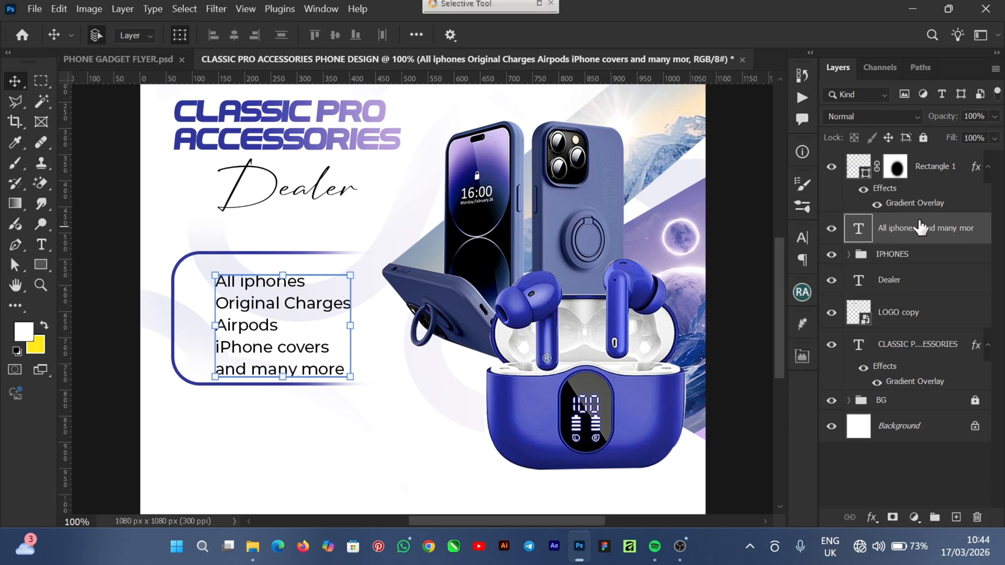
left_click(945, 168, "shift")
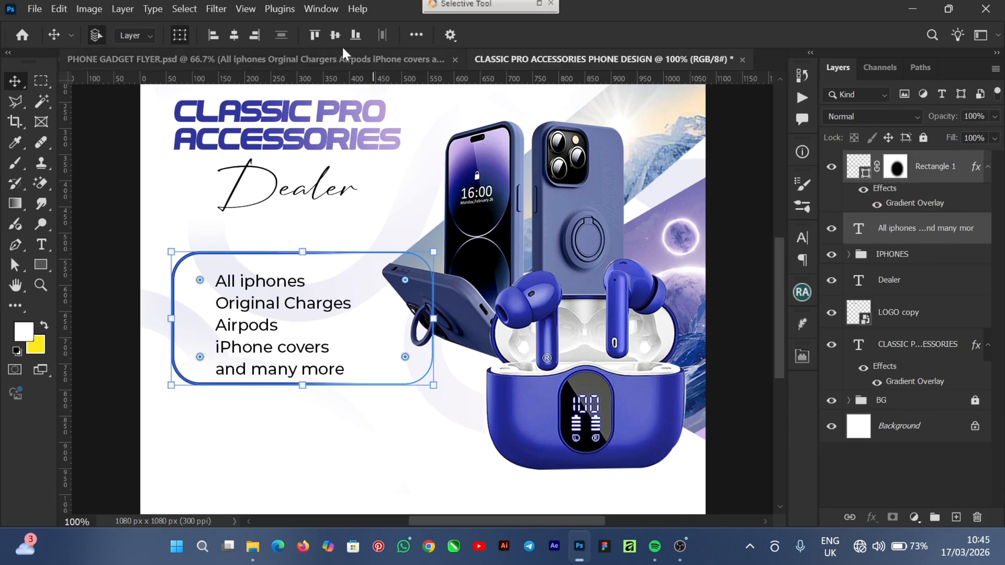
left_click(337, 30)
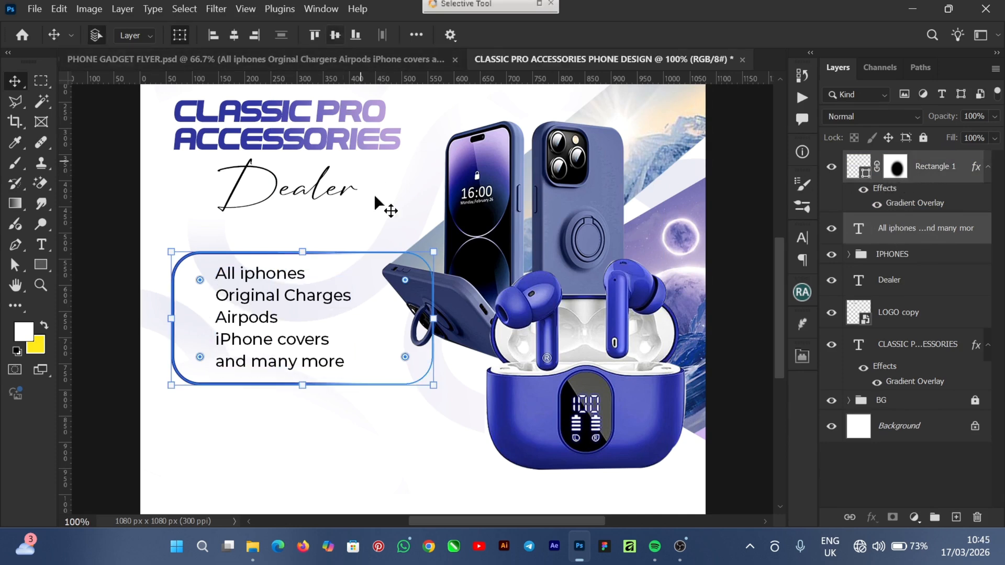
left_click(251, 322)
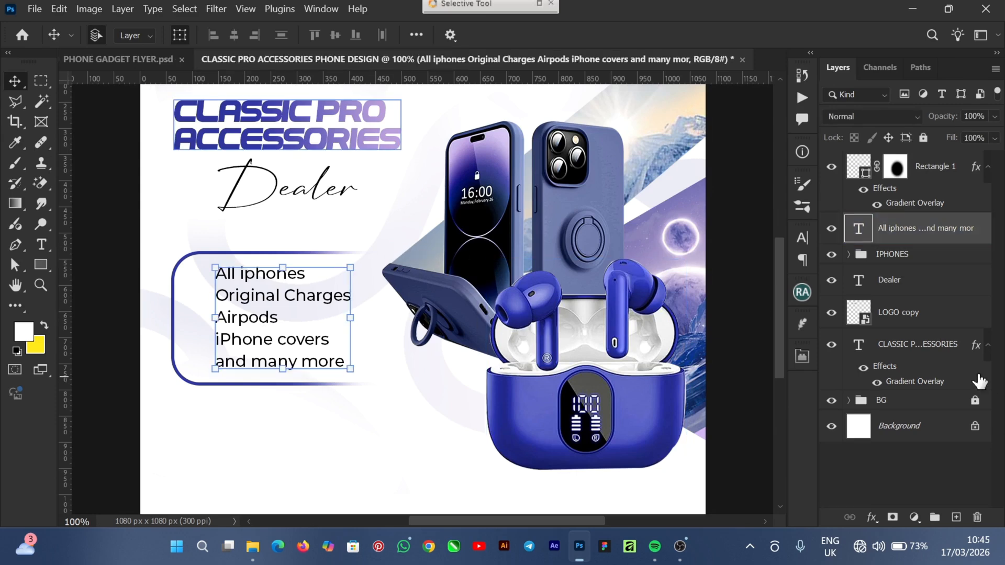
- Unlock the BG group and paint black on its top pattern layer's mask to hide the pattern behind the product list
left_click(890, 313)
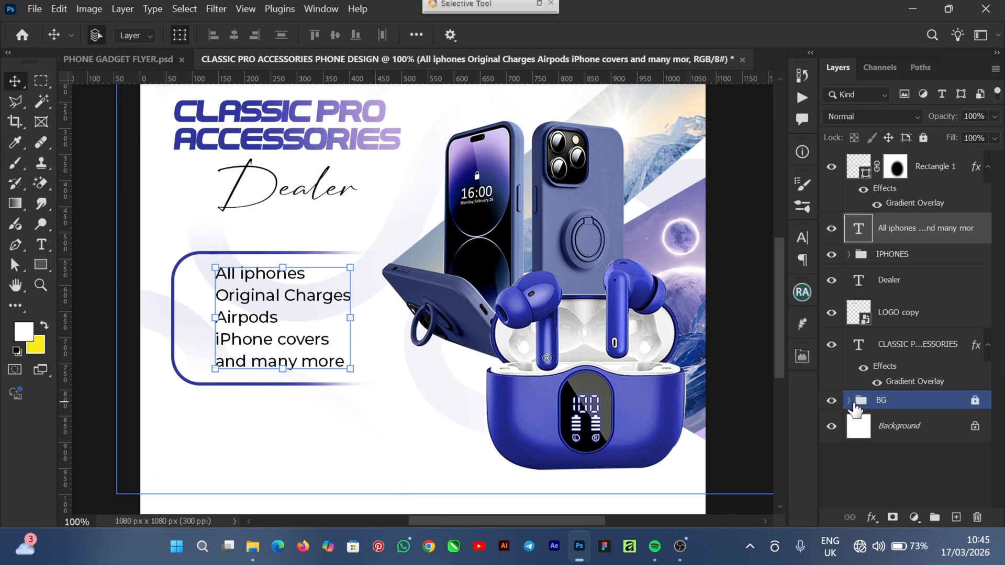
left_click(977, 402)
left_click(849, 401)
scroll(890, 388, "down", 2)
left_click(905, 366)
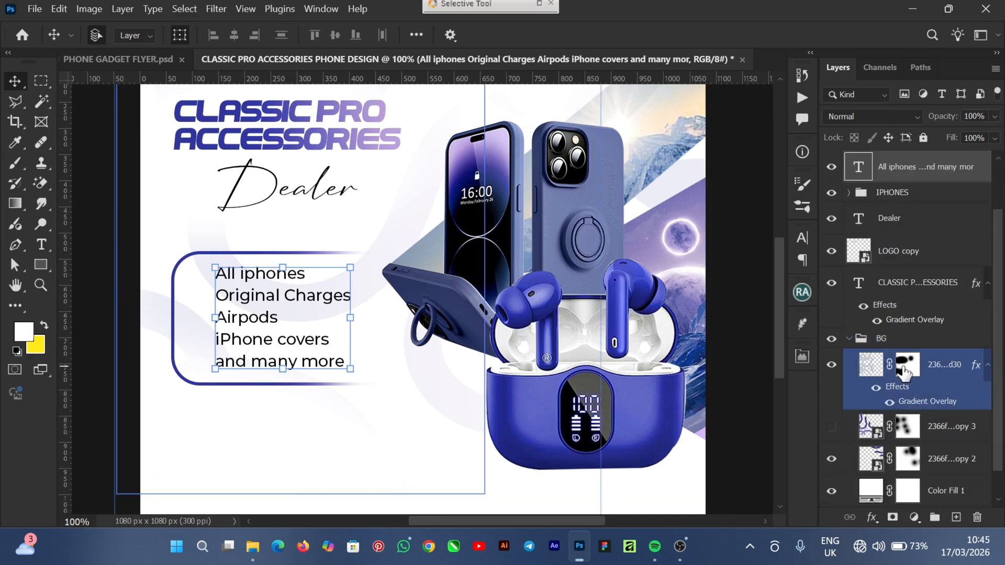
left_click(14, 162)
mouse_move(245, 339)
left_mouse_down()
mouse_move(247, 321)
mouse_move(259, 360)
mouse_move(263, 345)
left_mouse_up()
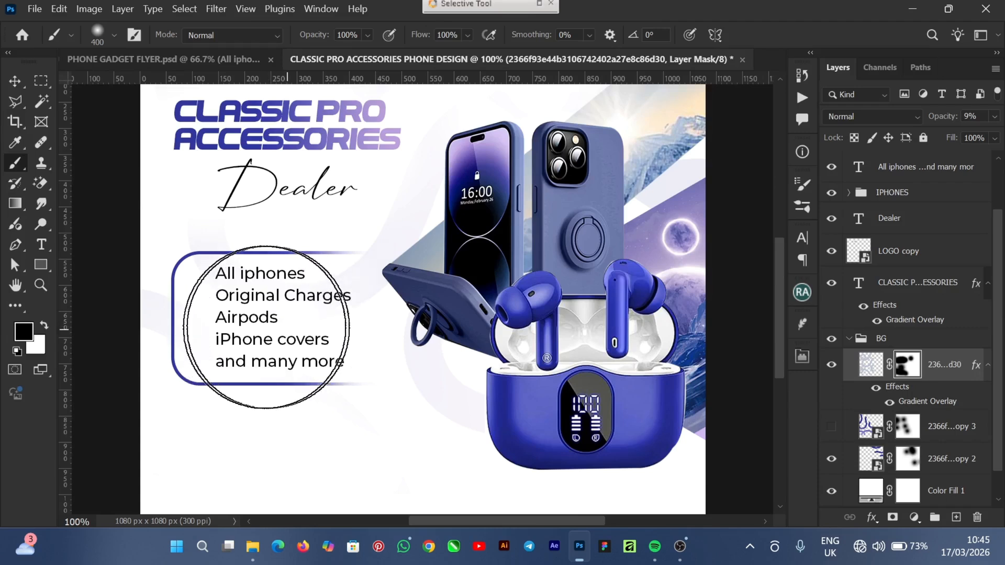
left_click(14, 82)
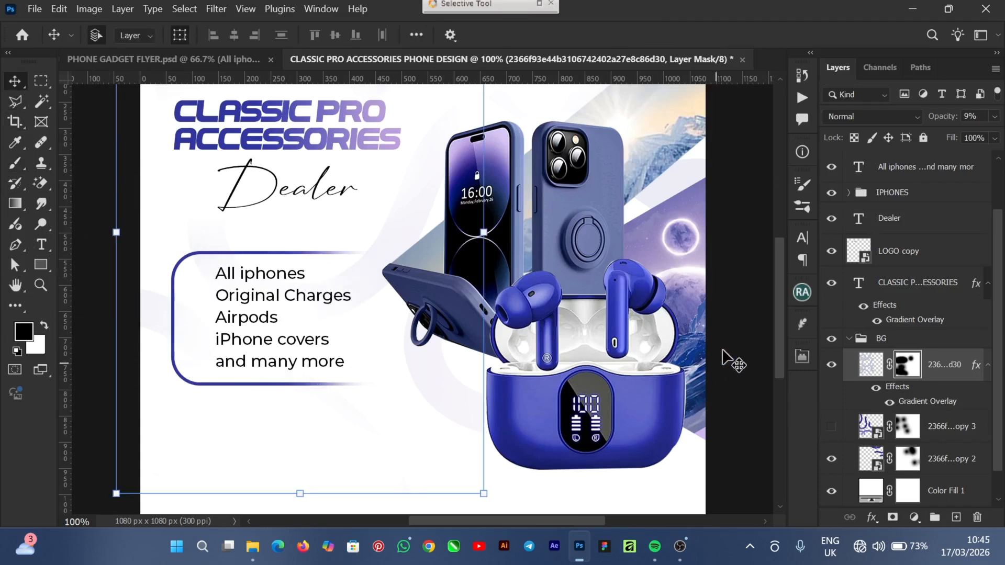
left_click(731, 337)
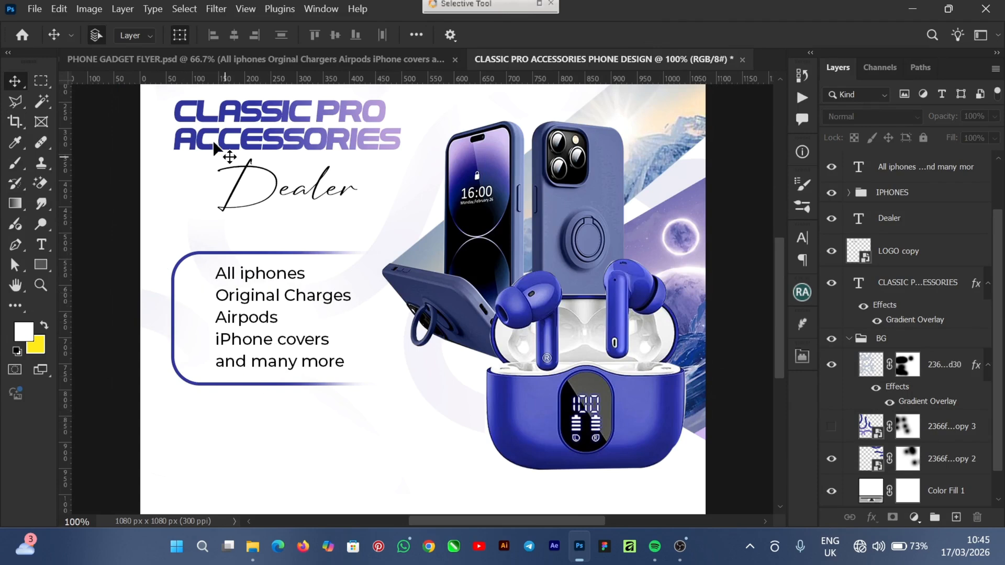
- Copy the first blue check badge from PHONE GADGET FLYER.psd and paste it into the CLASSIC PRO ACCESSORIES PHONE DESIGN document
left_click(149, 60)
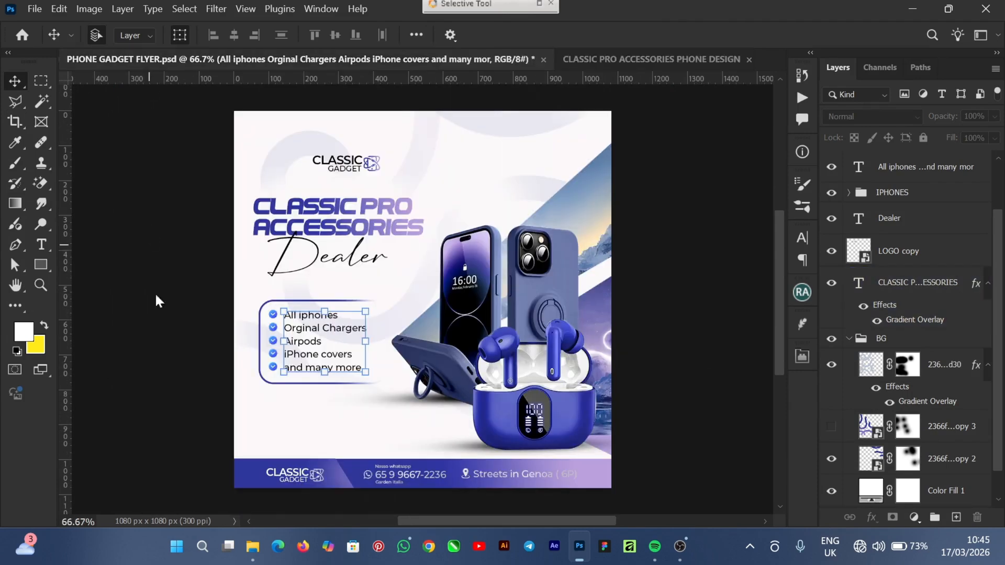
left_click(322, 341)
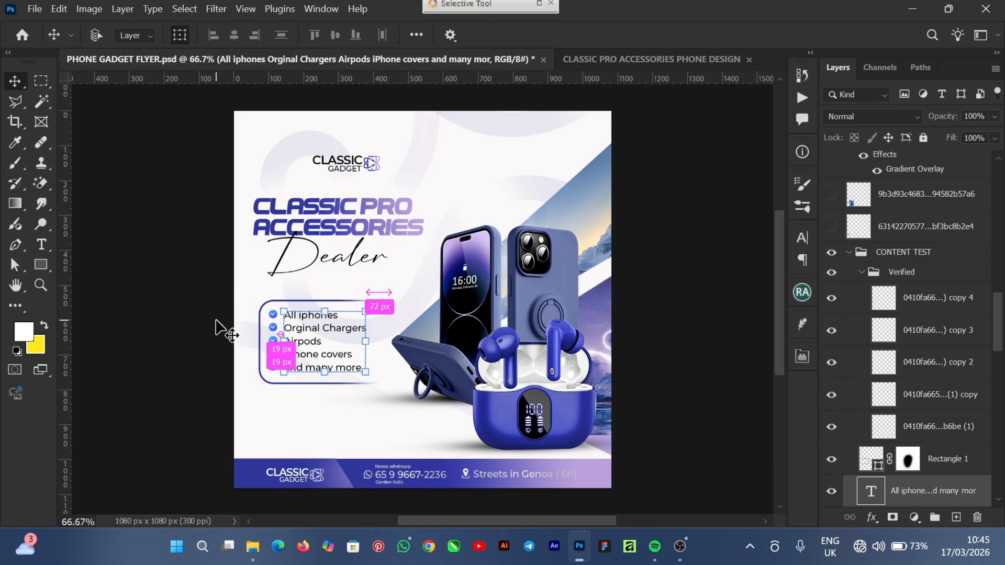
key("ctrl+1")
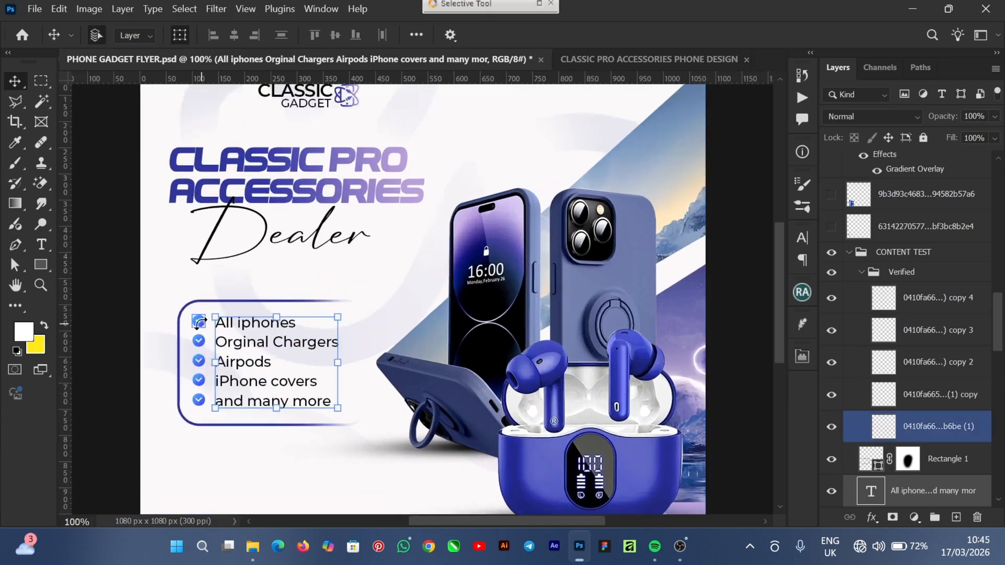
left_click(111, 314)
left_click(194, 321)
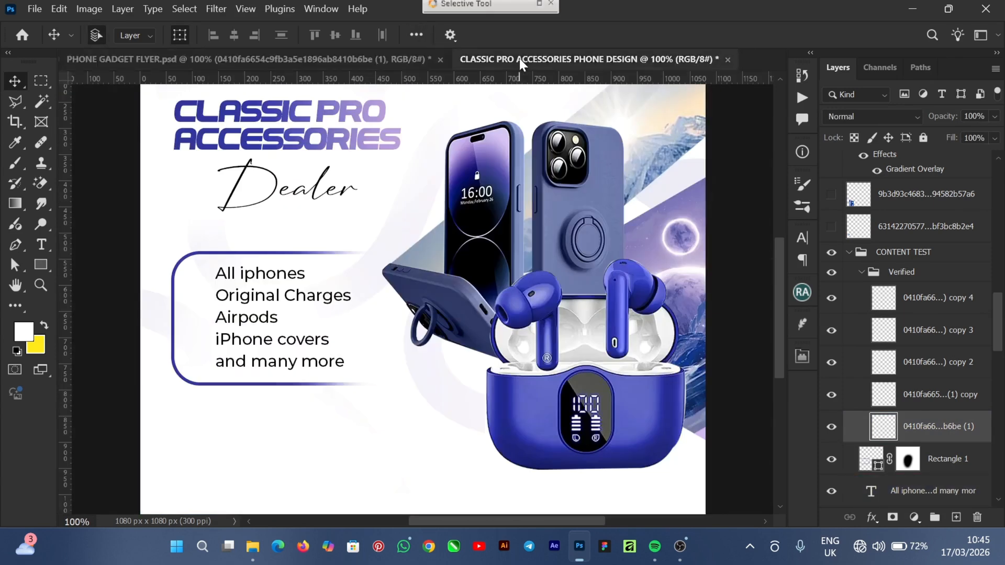
left_click(520, 60)
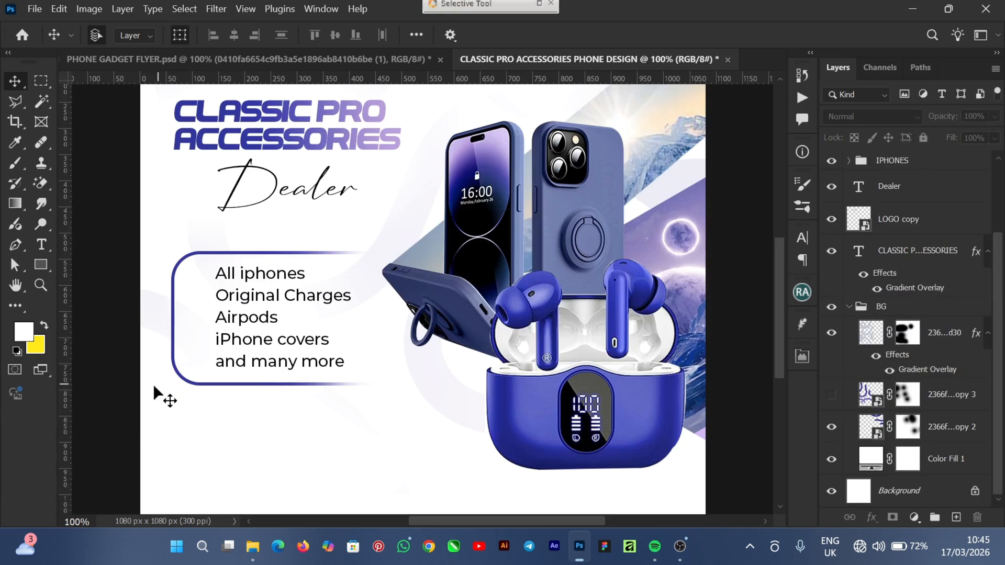
key("ctrl+v")
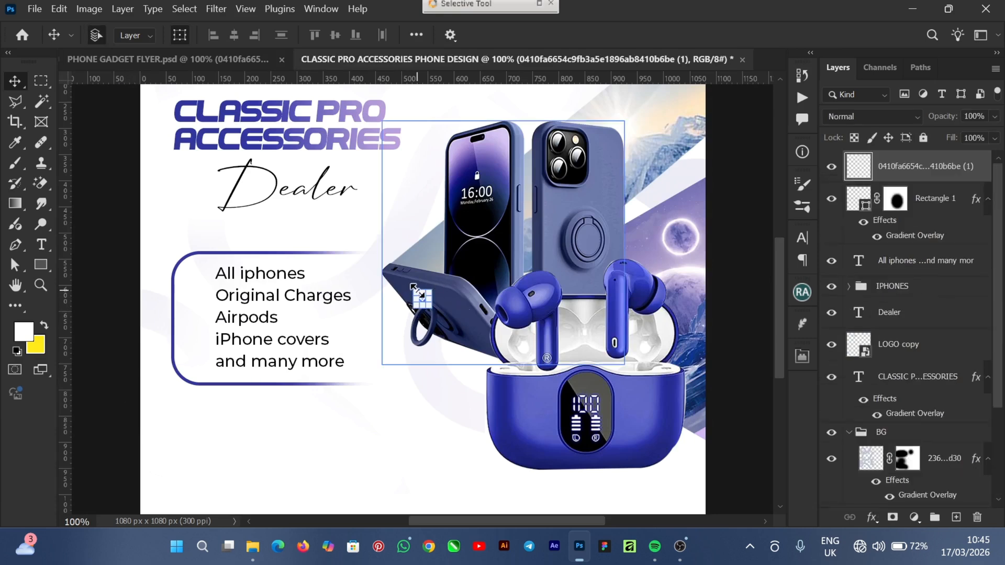
- Scale the pasted check badge to 105% and place it just before the "All iphones" line
left_click_drag(417, 290, 209, 299)
key("ctrl+plus")
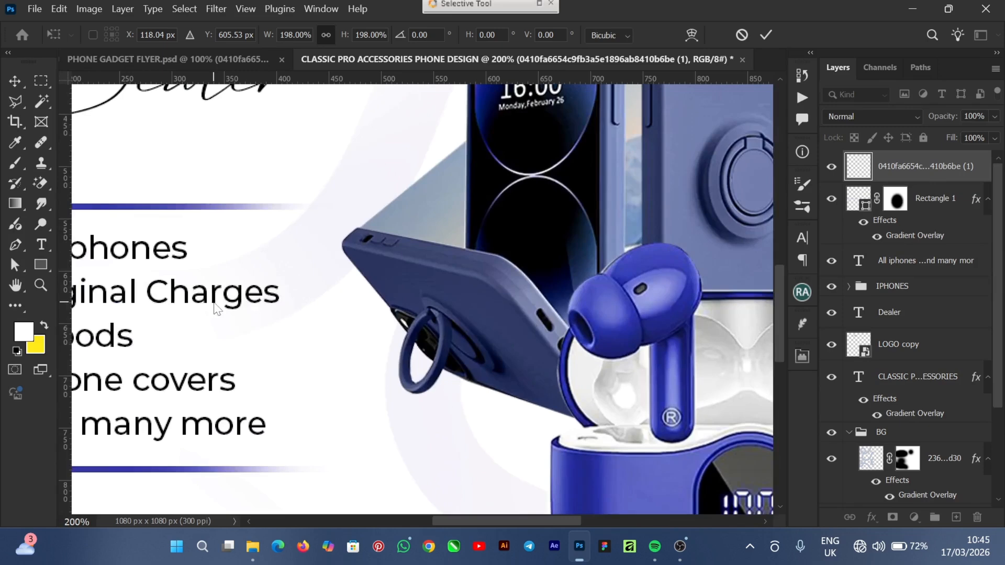
left_click_drag(535, 519, 453, 528)
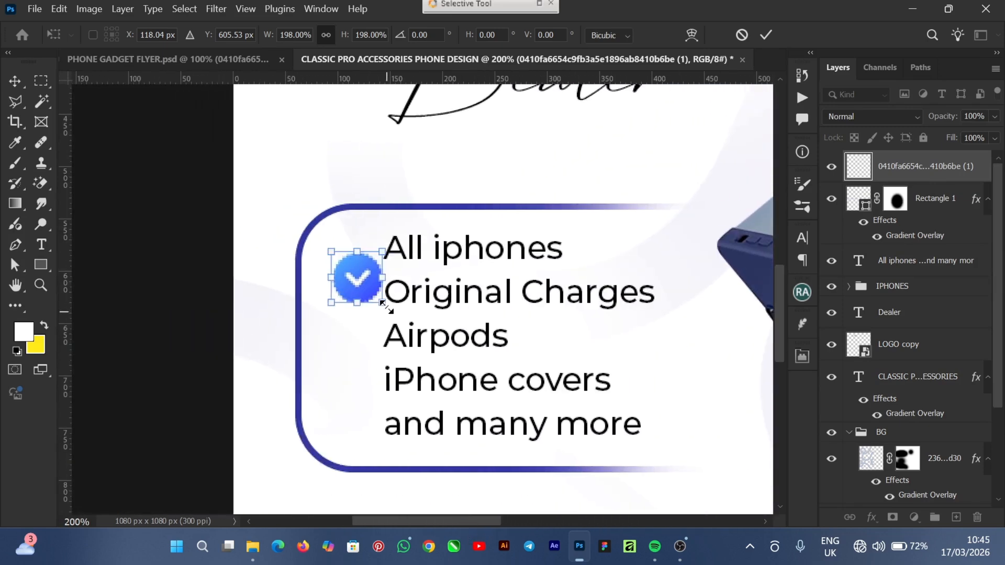
left_click_drag(373, 301, 365, 277)
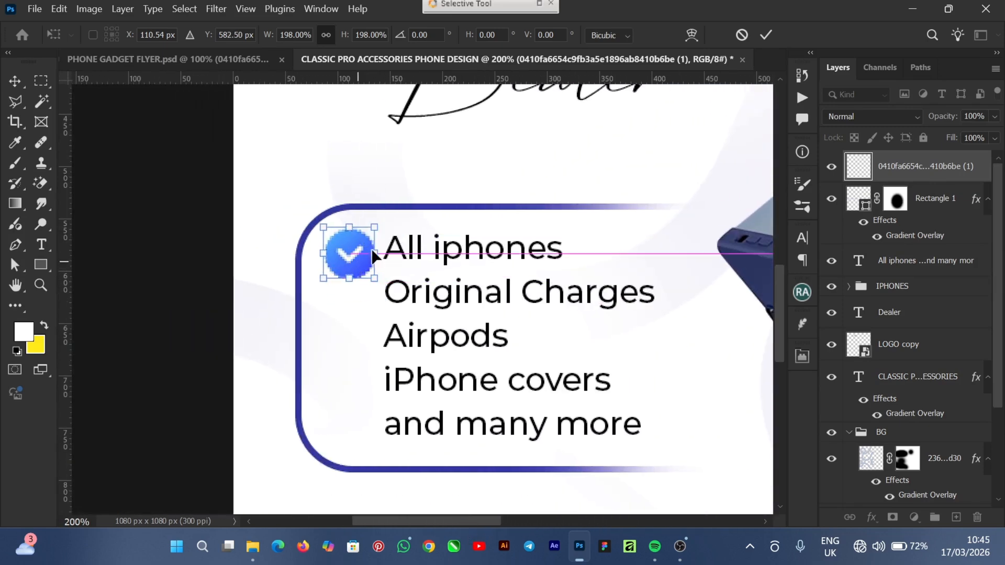
left_click_drag(375, 227, 352, 245)
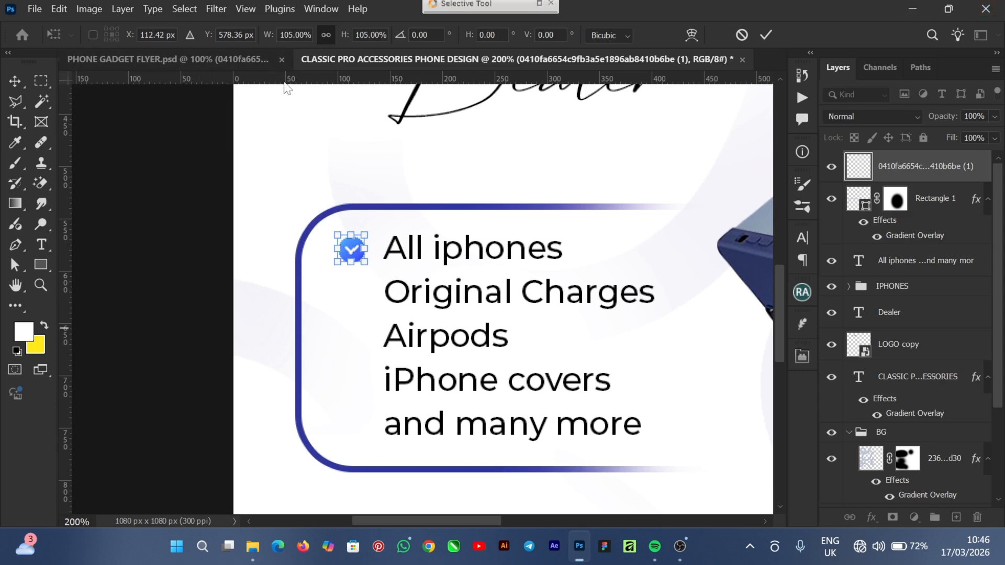
left_click(321, 8)
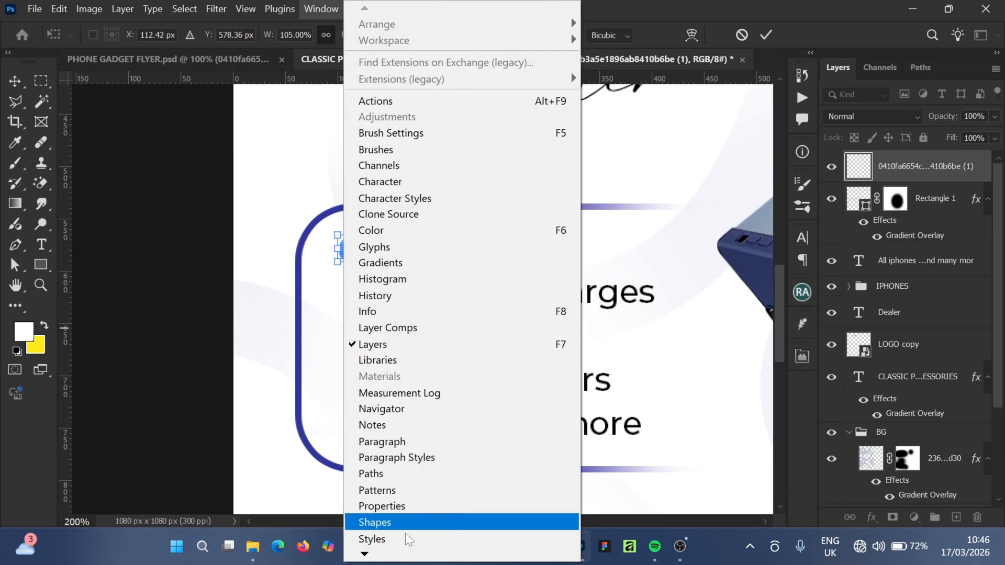
mouse_move(365, 555)
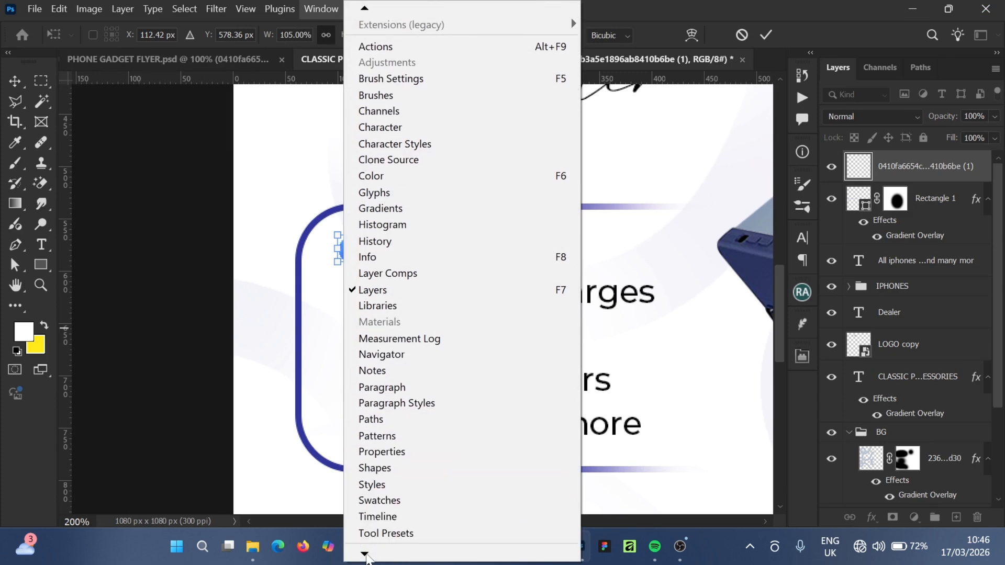
mouse_move(247, 10)
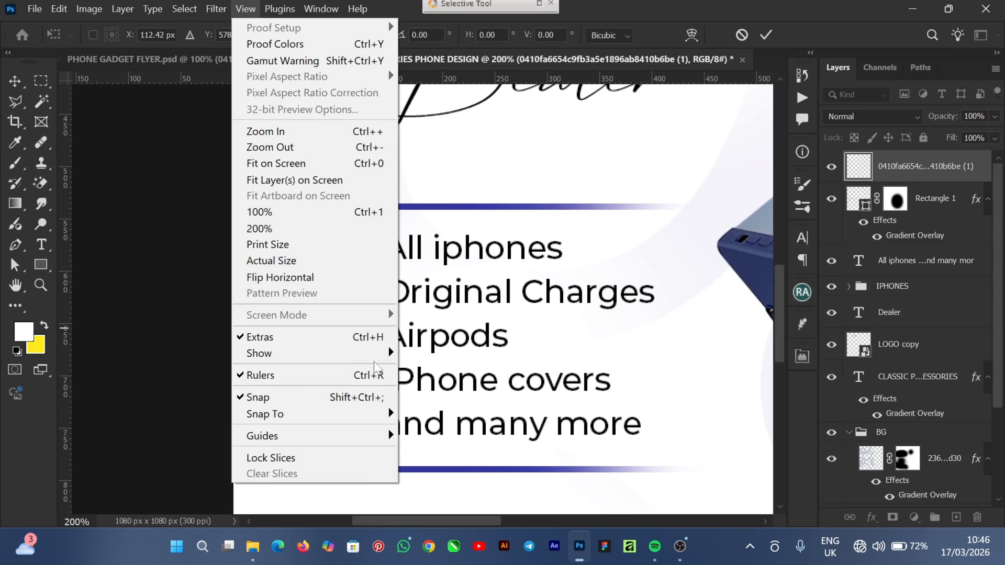
left_click(766, 30)
left_click(765, 29)
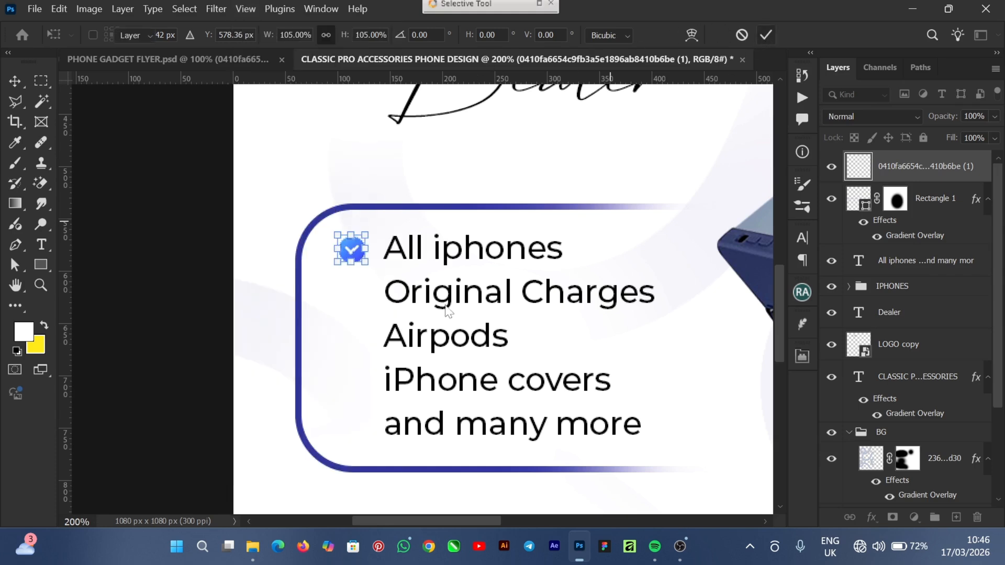
- Add four horizontal guides between the lines of the product list
left_click_drag(337, 81, 367, 270)
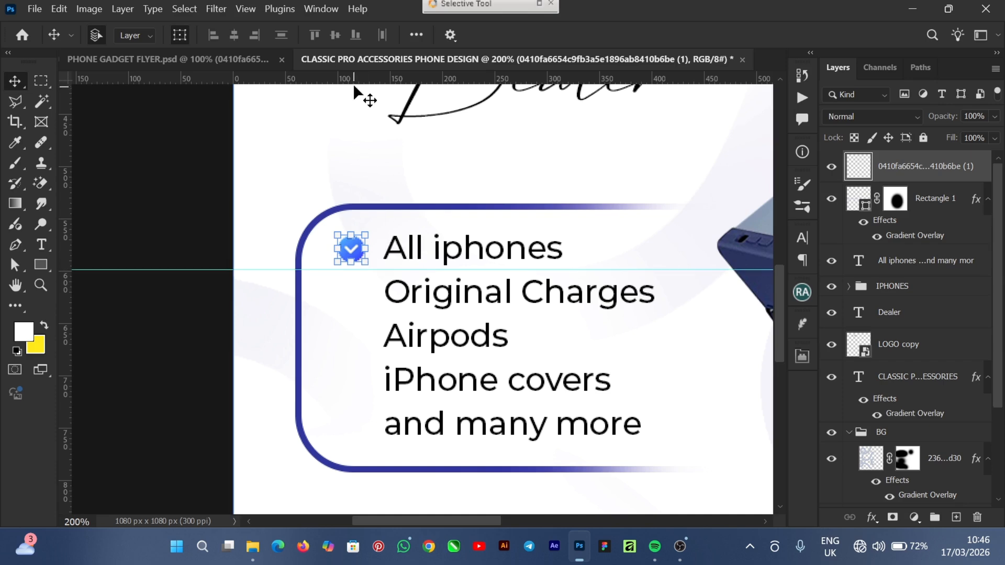
left_click_drag(355, 82, 370, 311)
left_click_drag(390, 79, 394, 358)
left_click_drag(440, 79, 458, 391)
mouse_move(429, 76)
left_mouse_down()
mouse_move(454, 419)
mouse_move(434, 81)
mouse_move(419, 73)
left_mouse_up()
- Duplicate the first check badge and move the copy straight down beside "Original Charges"
left_click(348, 256)
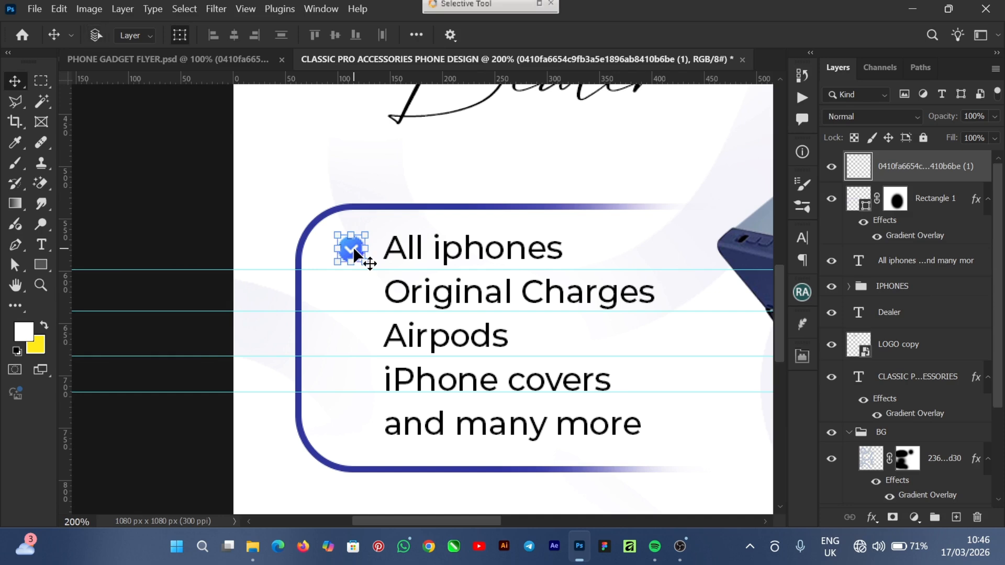
key("ctrl+j")
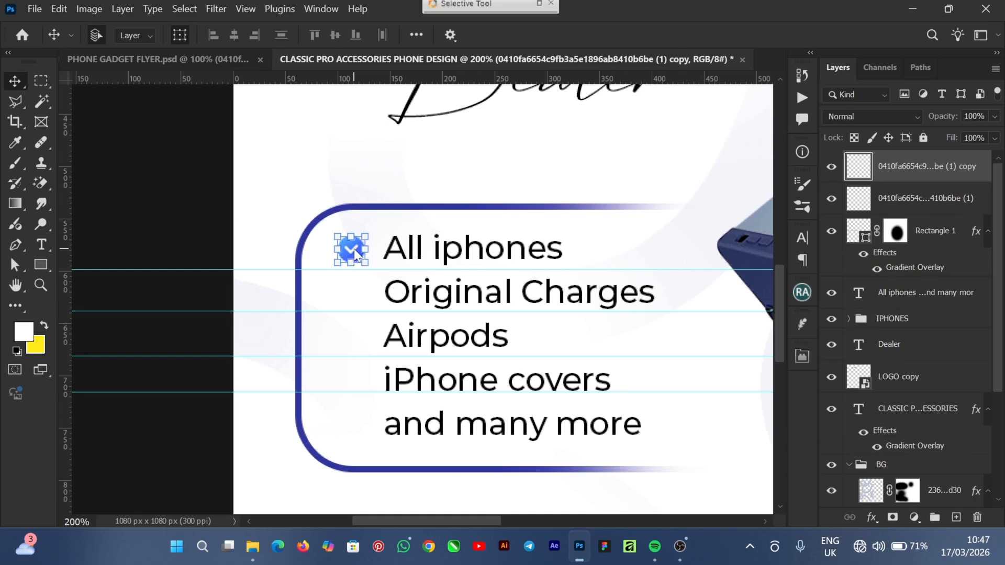
key("Down")
key("Down")
key("Down")
key("Down")
key("Down")
key("Down")
key("Down")
key("Down")
key("Down")
key("Down")
key("Down")
key("Down")
key("Down")
key("Down")
key("Down")
key("Down")
key("Down")
key("Down")
key("Down")
key("Down")
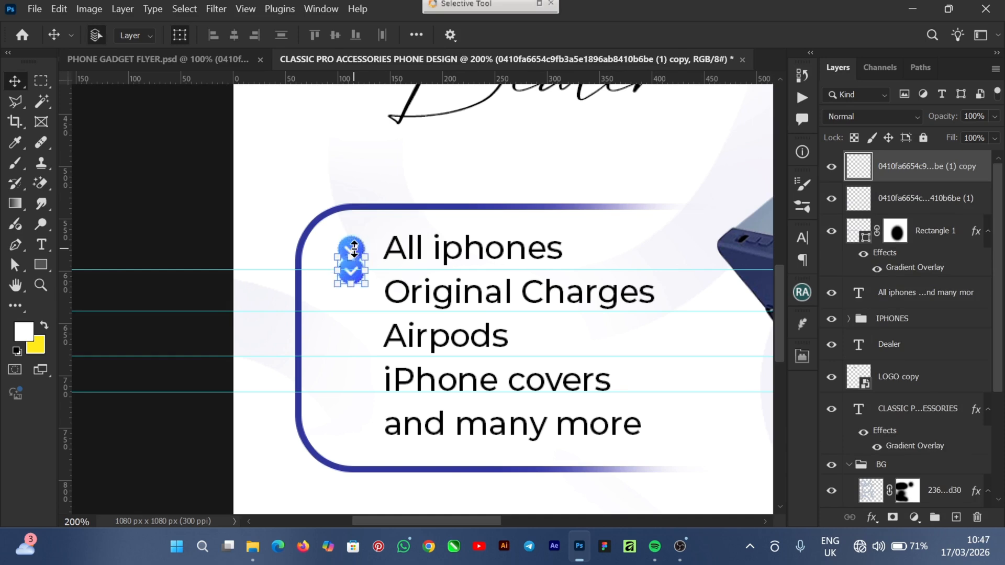
key("Down")
key("Down")
key("Down")
key("Down")
key("Down")
key("Down")
key("Down")
key("Down")
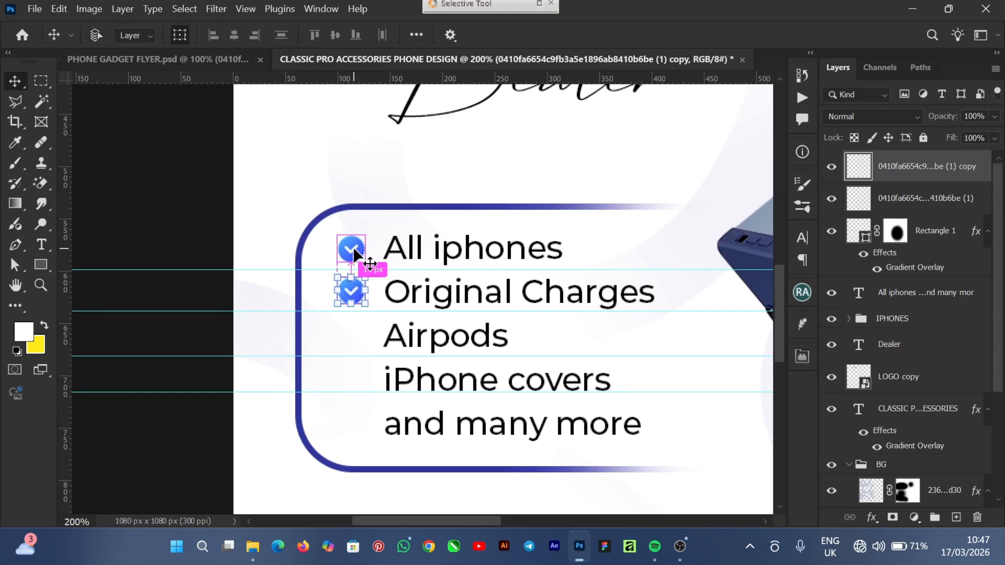
- Duplicate the second check badge and move the copy straight down beside "Airpods"
key("ctrl+j")
key("Down")
key("Down")
key("Down")
key("Down")
key("Down")
key("Down")
key("Down")
key("Down")
key("Down")
key("Down")
key("Down")
key("Down")
key("Down")
key("Down")
key("Down")
key("Down")
key("Down")
key("Down")
key("Down")
key("Down")
key("Down")
key("Down")
key("Down")
key("Down")
key("Down")
key("Down")
key("Down")
key("Down")
key("Down")
key("Down")
key("Down")
key("Down")
key("Down")
key("Down")
key("Down")
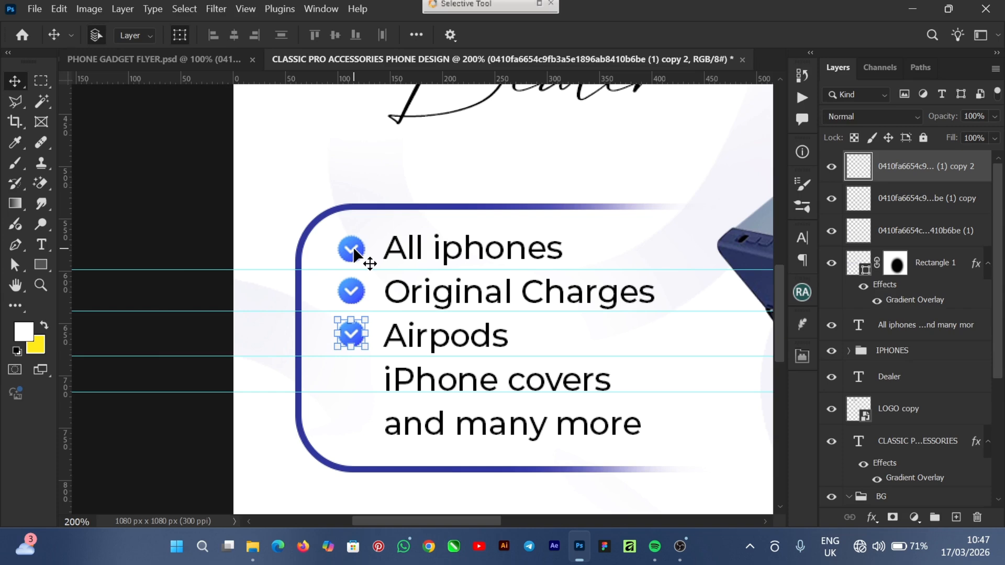
- Duplicate the third check badge and move the copy straight down beside "iPhone covers"
key("alt+Down")
key("Down")
key("Down")
key("Down")
key("Down")
key("Down")
key("Down")
key("Down")
key("Down")
key("Down")
key("Down")
key("Down")
key("Down")
key("Down")
key("Down")
key("Down")
key("Down")
key("Down")
key("Down")
key("Down")
key("Down")
key("Down")
key("Down")
key("Down")
key("Down")
key("Down")
key("Down")
key("Down")
key("Down")
key("Down")
key("Down")
key("Down")
key("Down")
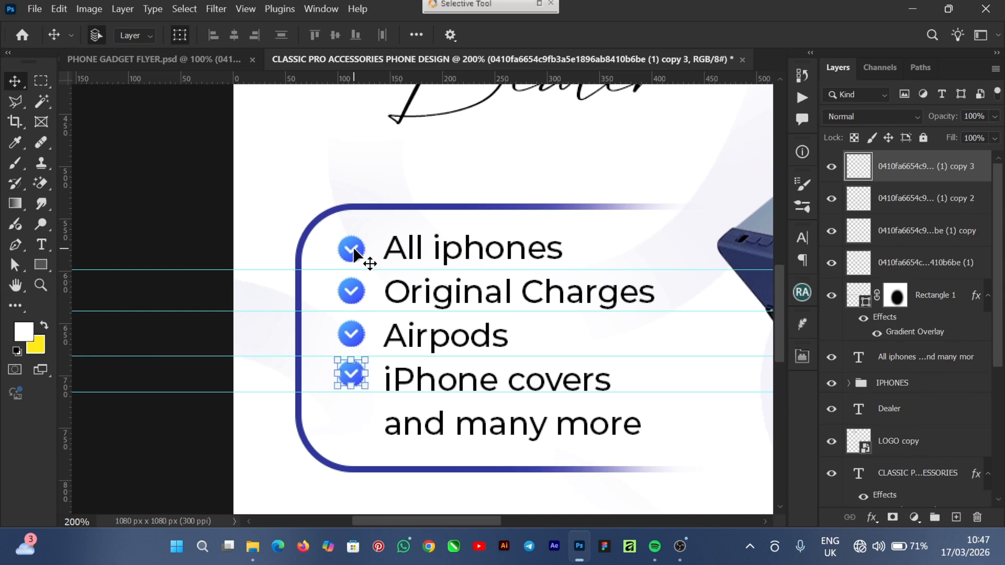
left_click(353, 251)
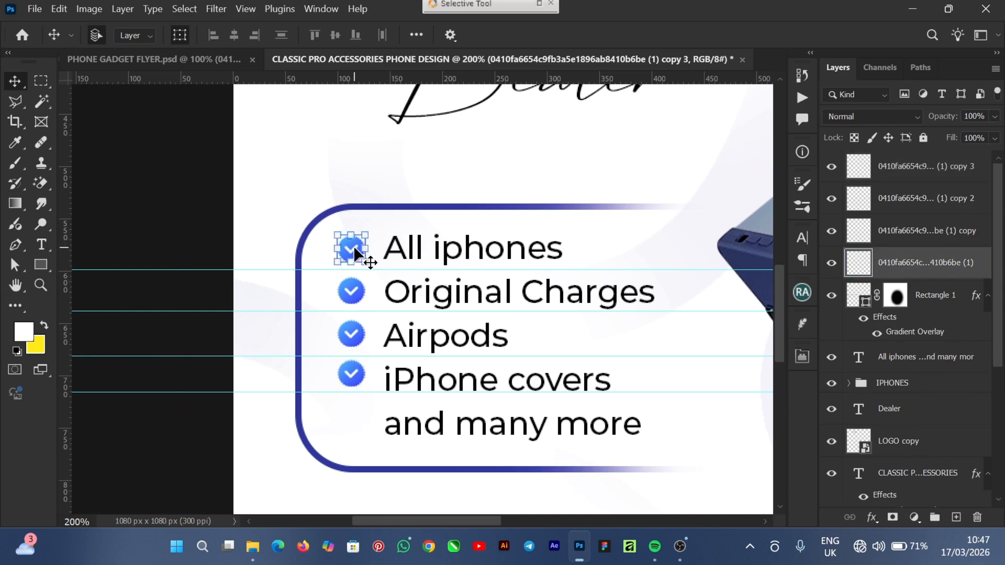
left_click(350, 294, "shift")
left_click(357, 338, "shift")
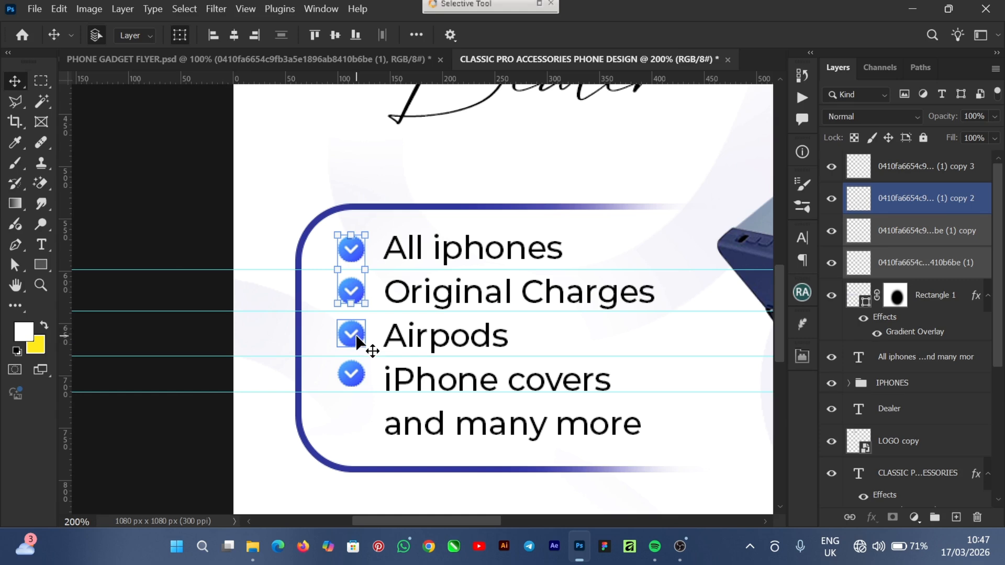
left_click(355, 385, "shift")
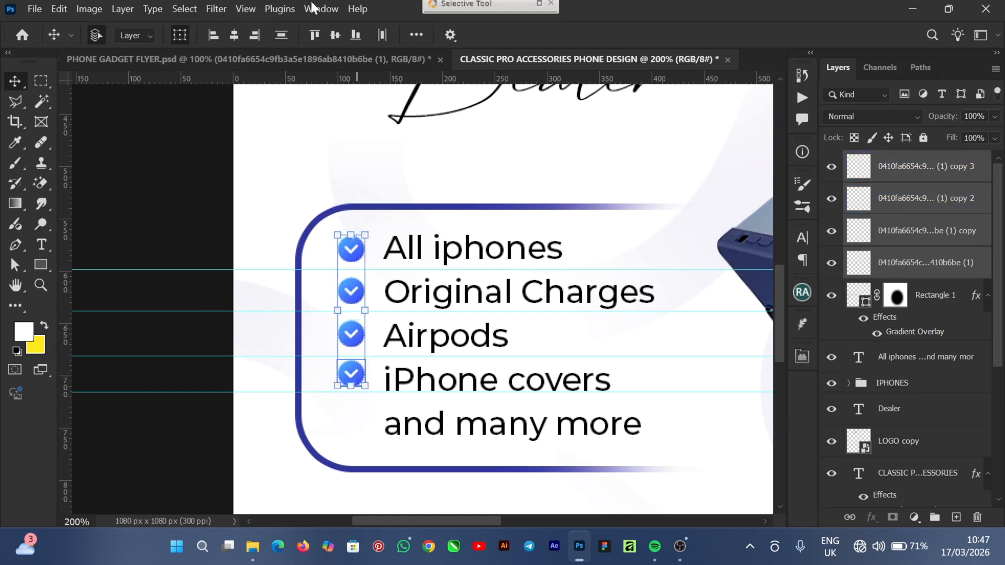
left_click(132, 203)
key("ctrl+minus")
left_click(382, 343)
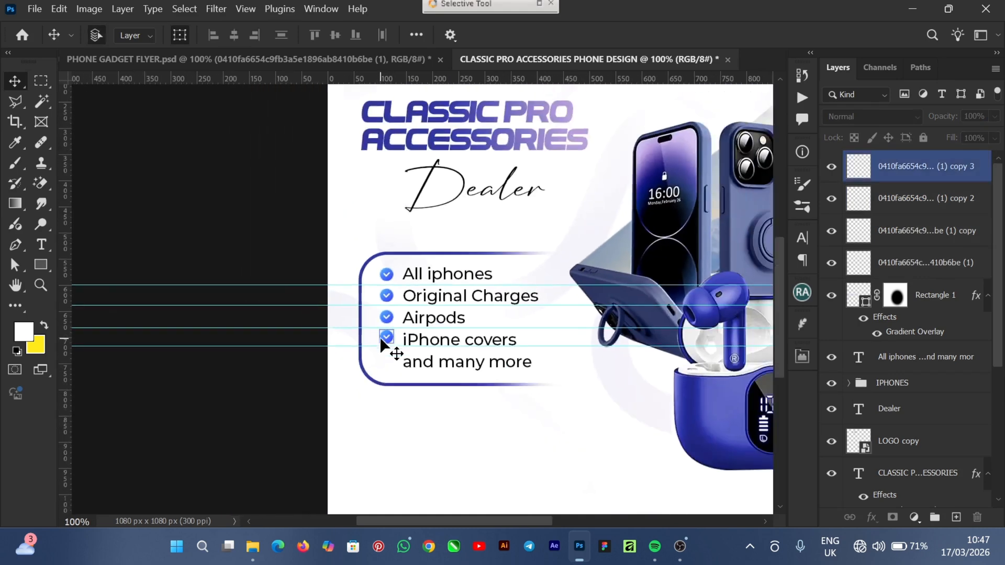
left_click(461, 489)
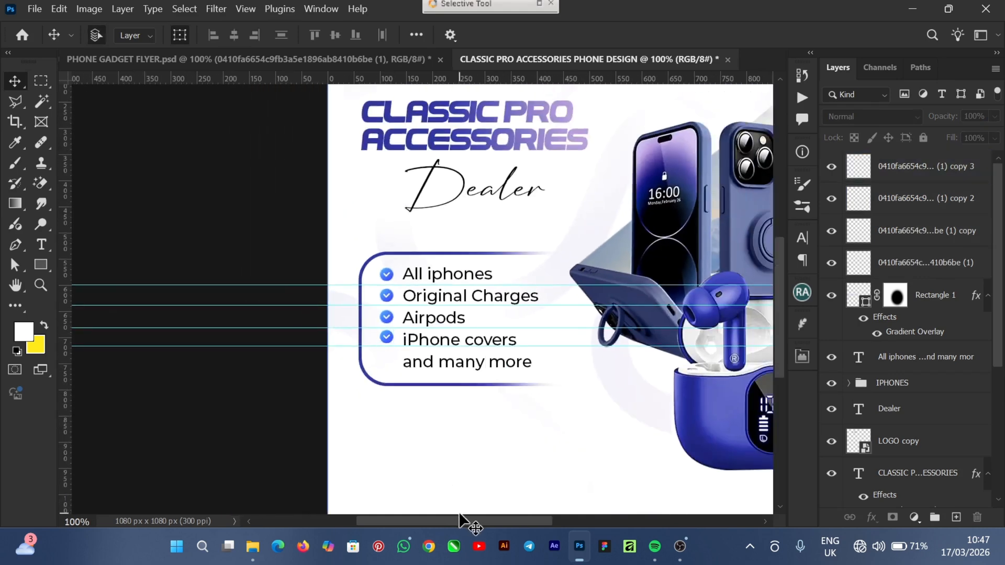
- Check the badge layout in PHONE GADGET FLYER.psd, and duplicate the fourth badge in the new design down beside "and many more"
left_click_drag(464, 520, 536, 520)
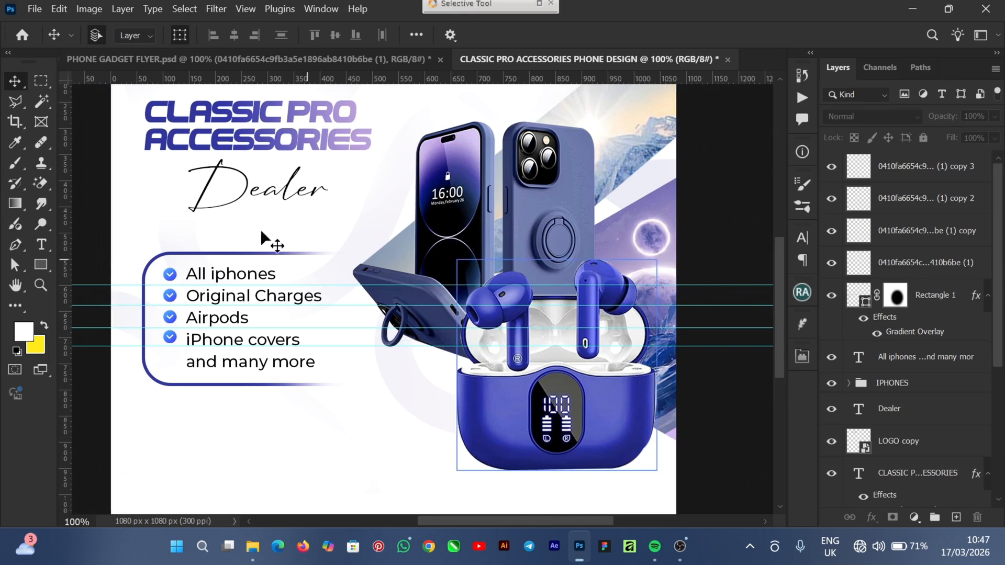
left_click(235, 59)
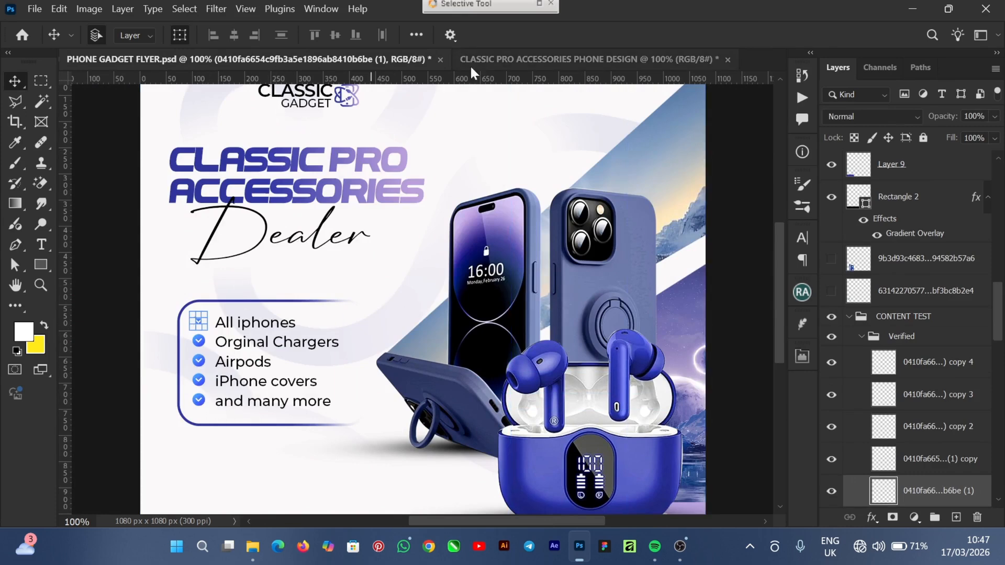
left_click(492, 61)
left_click(175, 339)
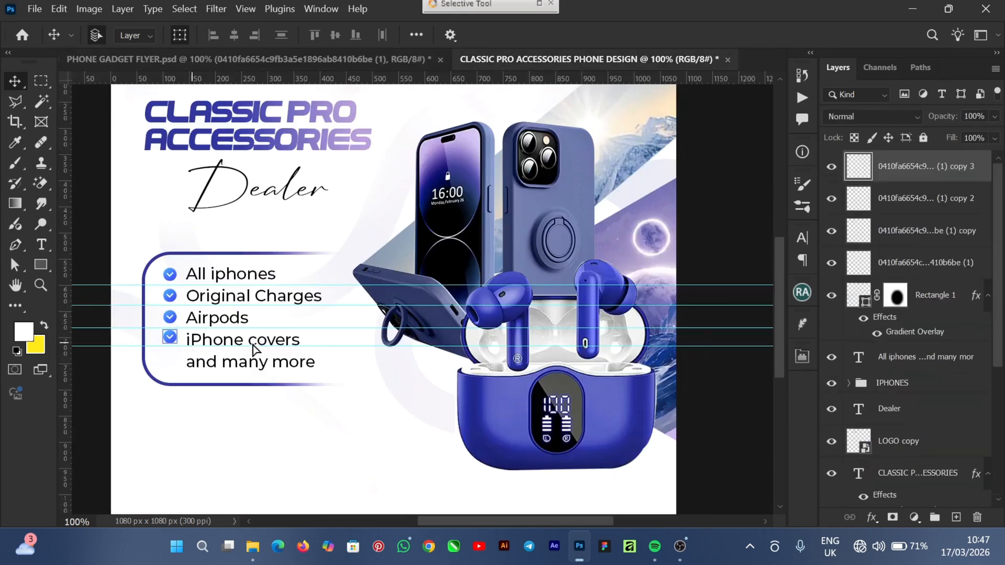
key("ctrl+j")
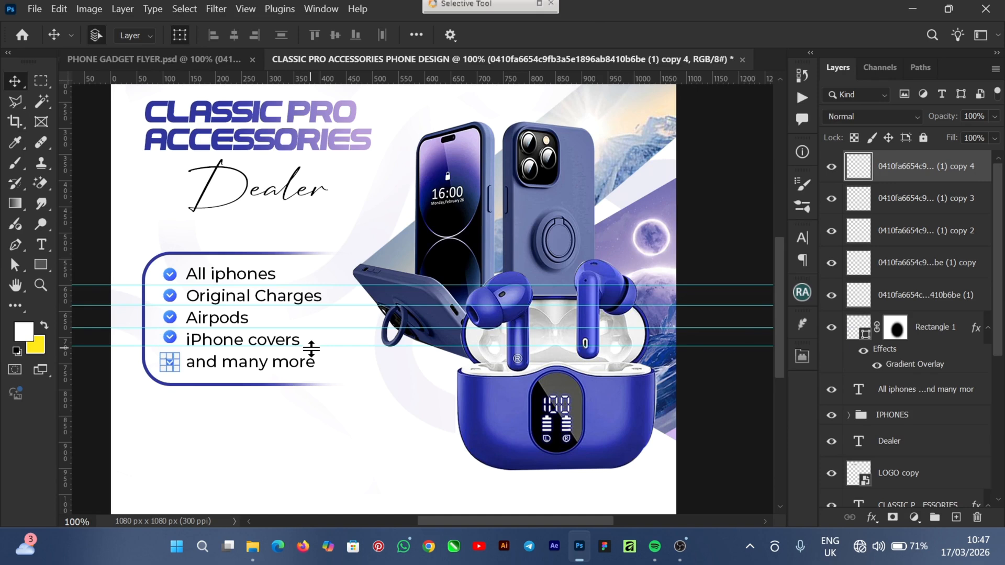
- Delete the four horizontal guides running across the product list
left_click(713, 286)
left_click(713, 285)
key("Delete")
left_click(706, 306)
key("Delete")
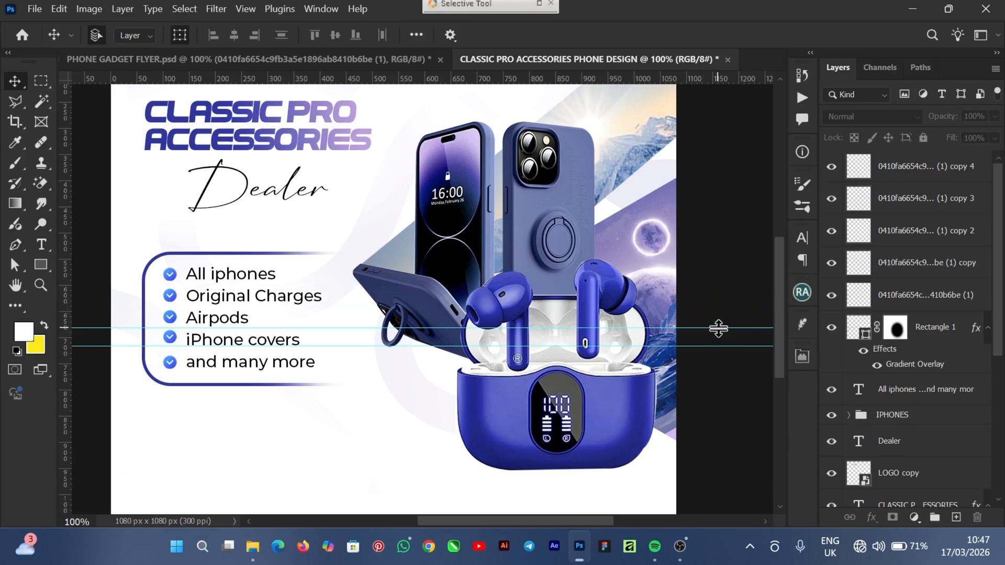
left_click(719, 328)
key("Delete")
left_click(725, 345)
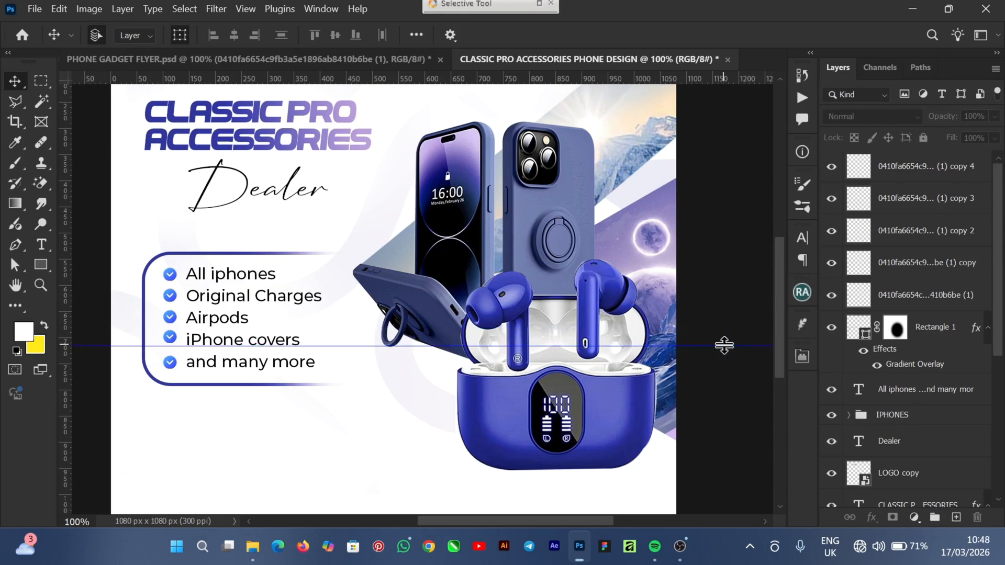
key("Delete")
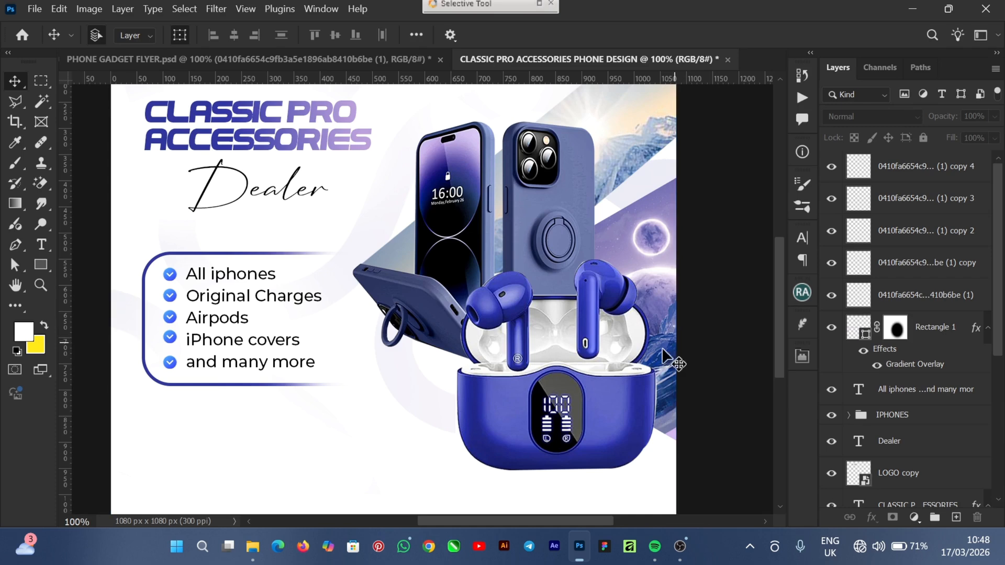
- Switch to PHONE GADGET FLYER.psd and examine the gradient footer bar with its logo and contact details, selecting the bar's rectangle
left_click_drag(533, 520, 518, 522)
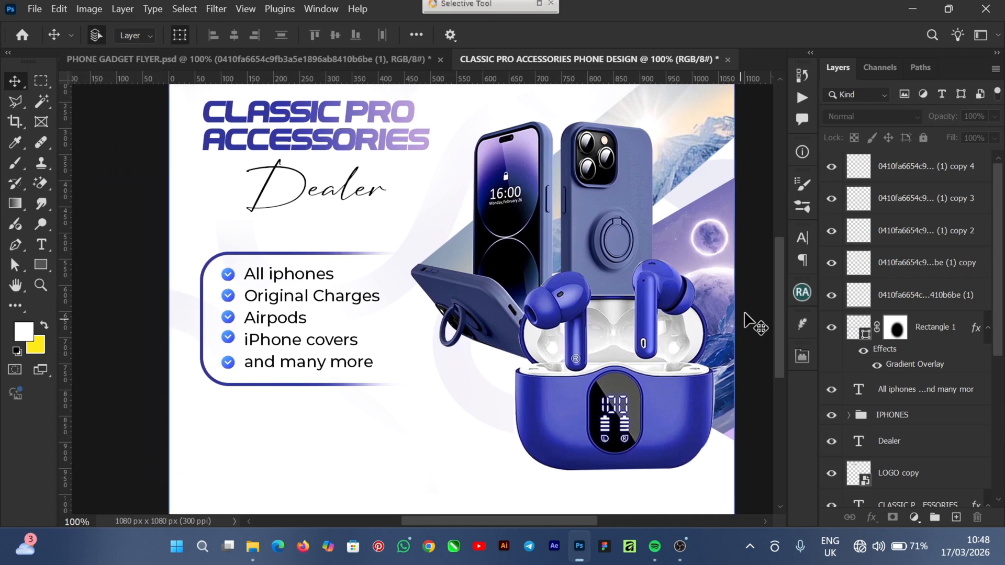
scroll(774, 316, "up", 3)
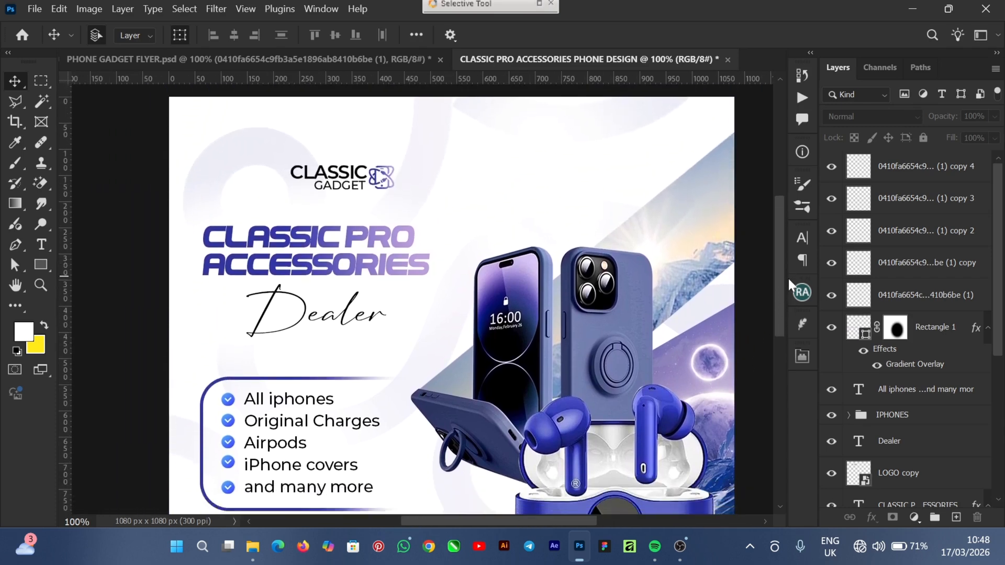
scroll(789, 276, "down", 4)
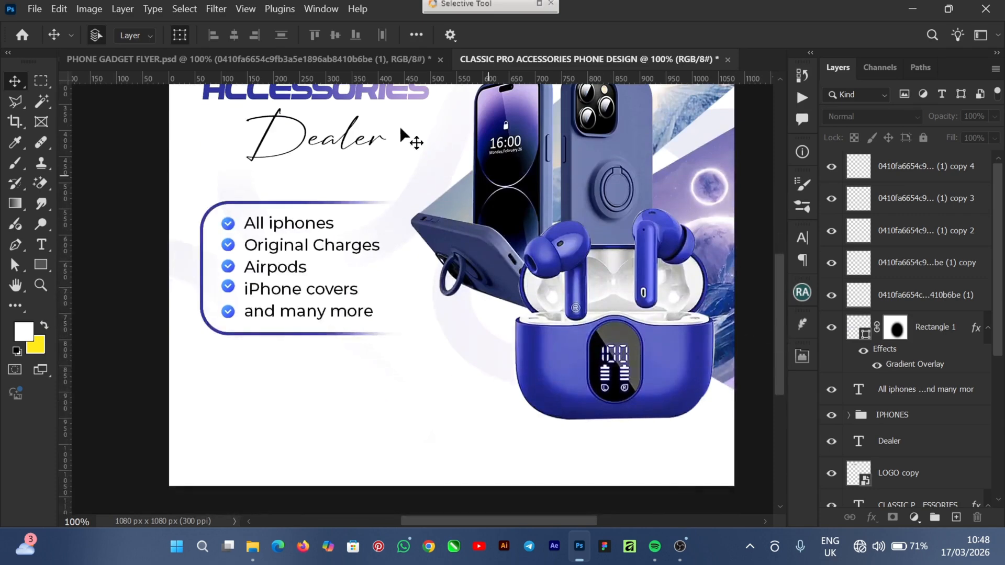
left_click(212, 57)
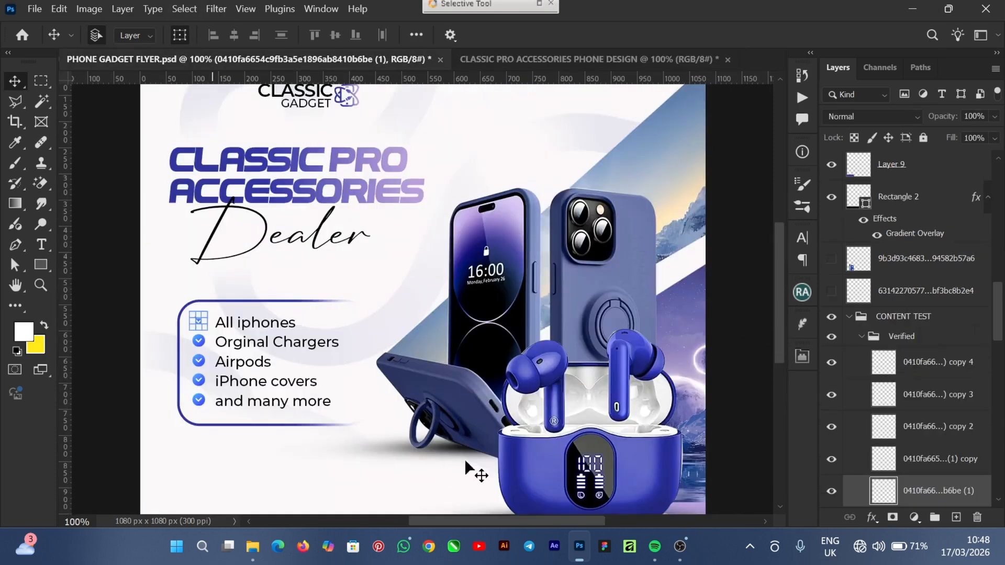
left_click_drag(776, 260, 778, 306)
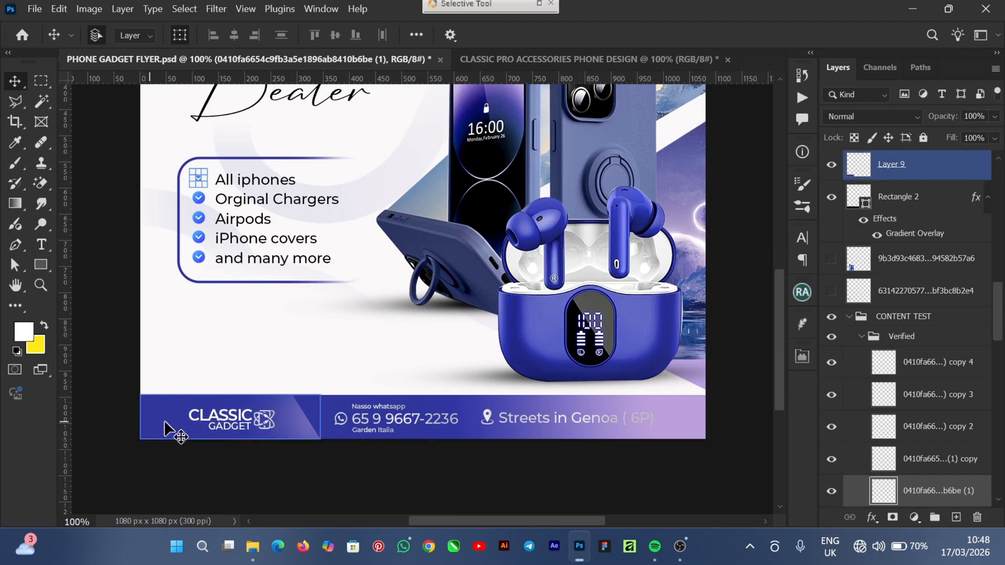
left_click(356, 425)
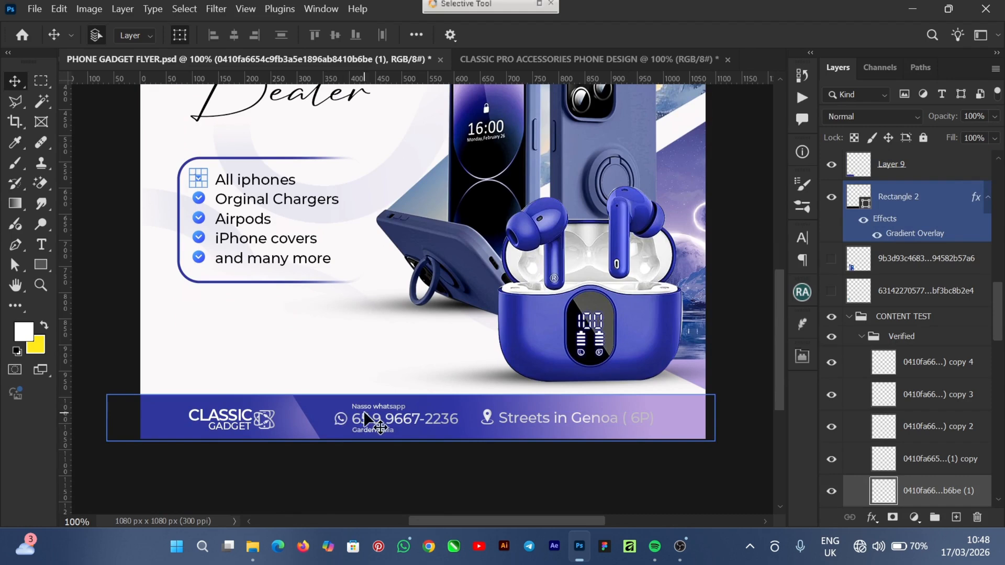
left_click(314, 409)
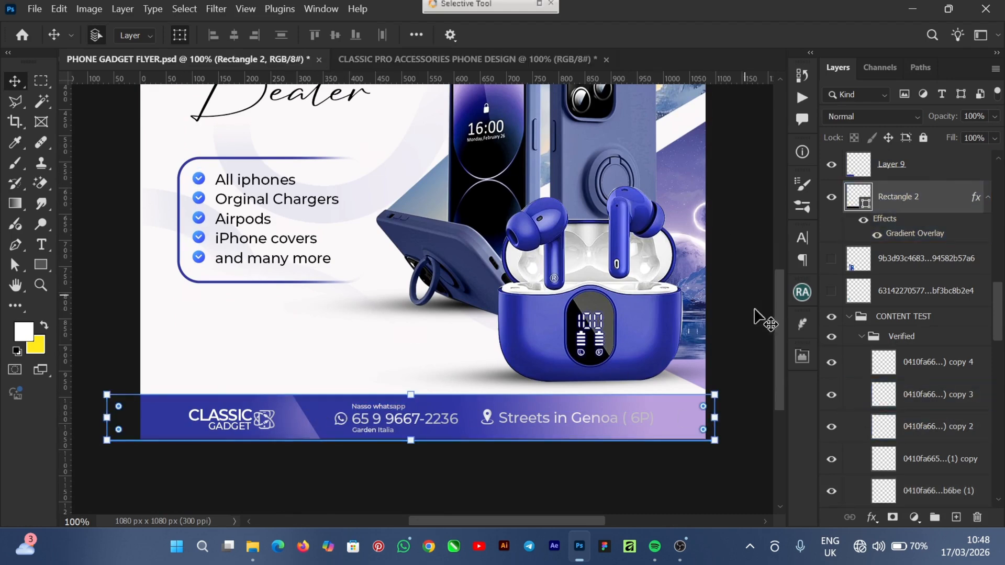
left_click_drag(782, 325, 783, 253)
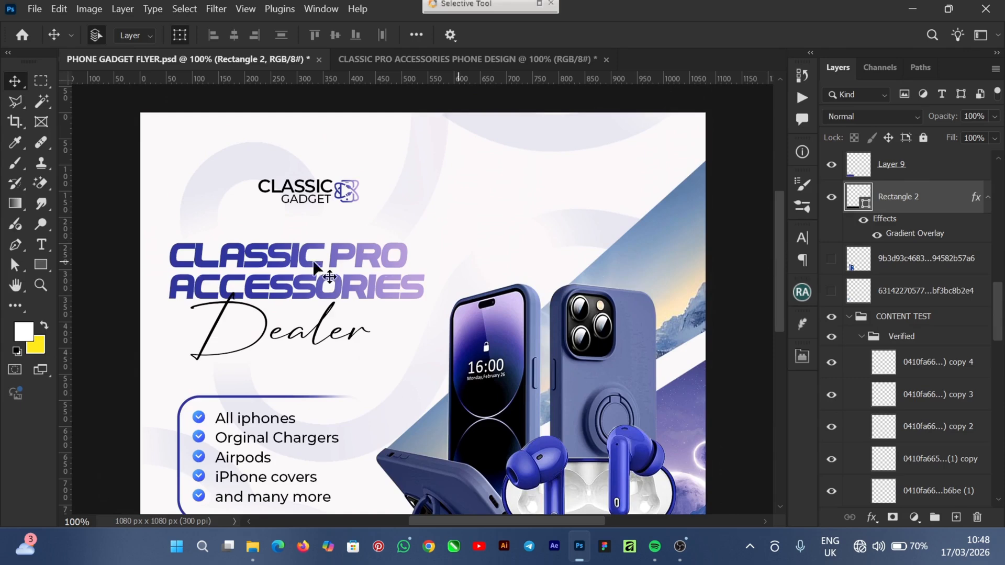
- In CLASSIC PRO ACCESSORIES PHONE DESIGN, draw a footer rectangle 1080 px wide and 115 px high across the flyer's lower edge
left_click(433, 60)
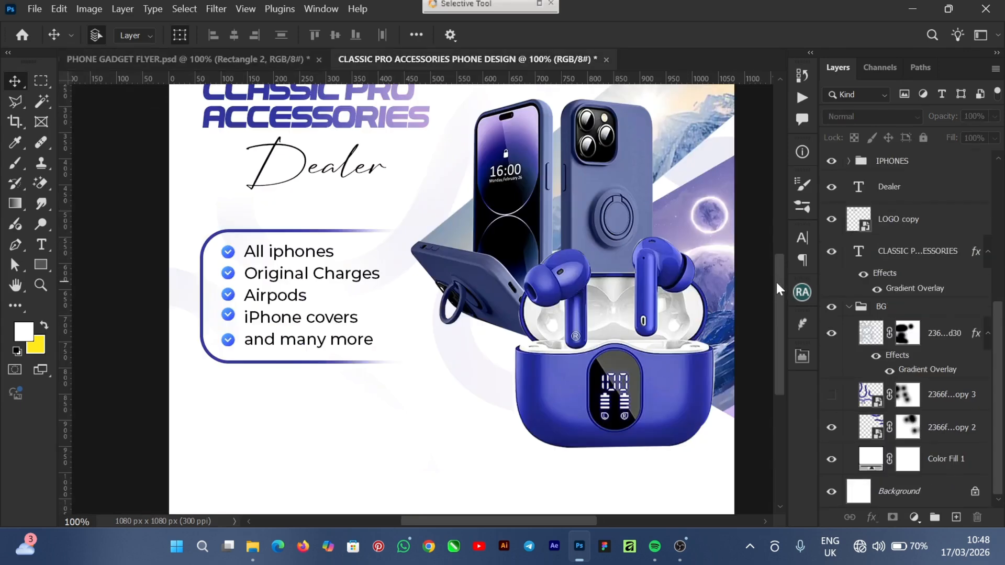
left_click_drag(781, 284, 779, 327)
left_click(42, 266)
left_click_drag(171, 322, 735, 380)
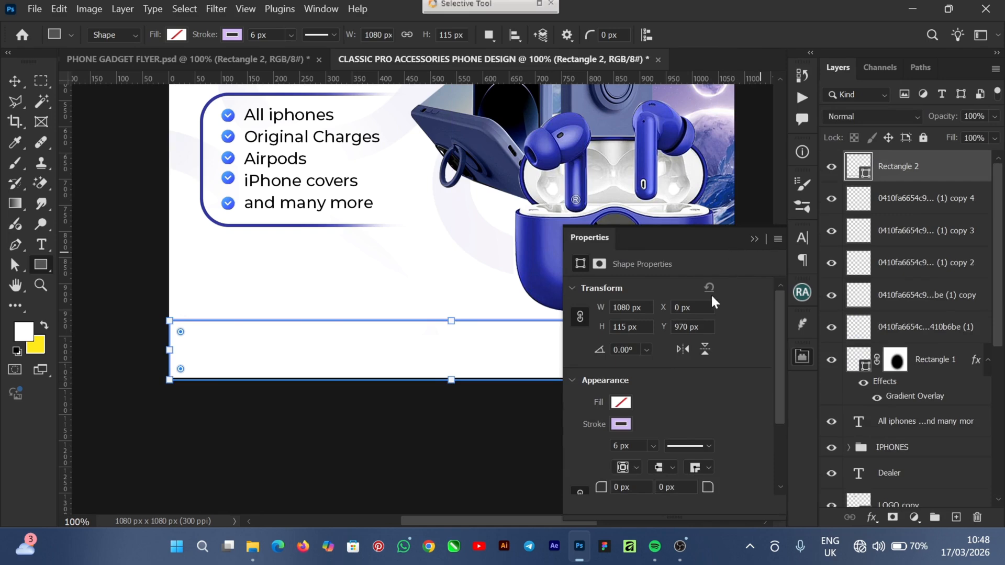
- Try a gradient stroke on the footer rectangle
left_click(621, 425)
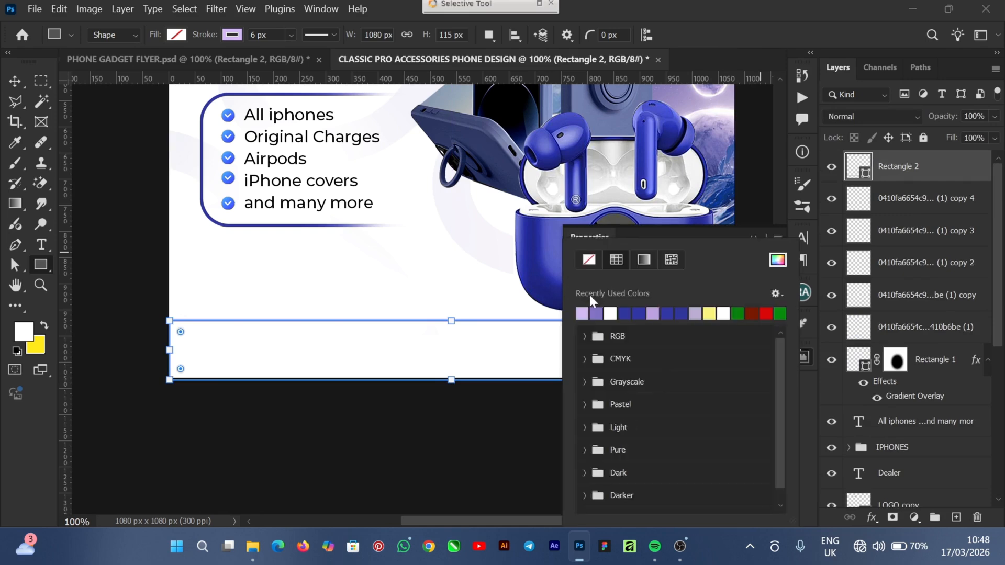
left_click(645, 261)
left_click(645, 262)
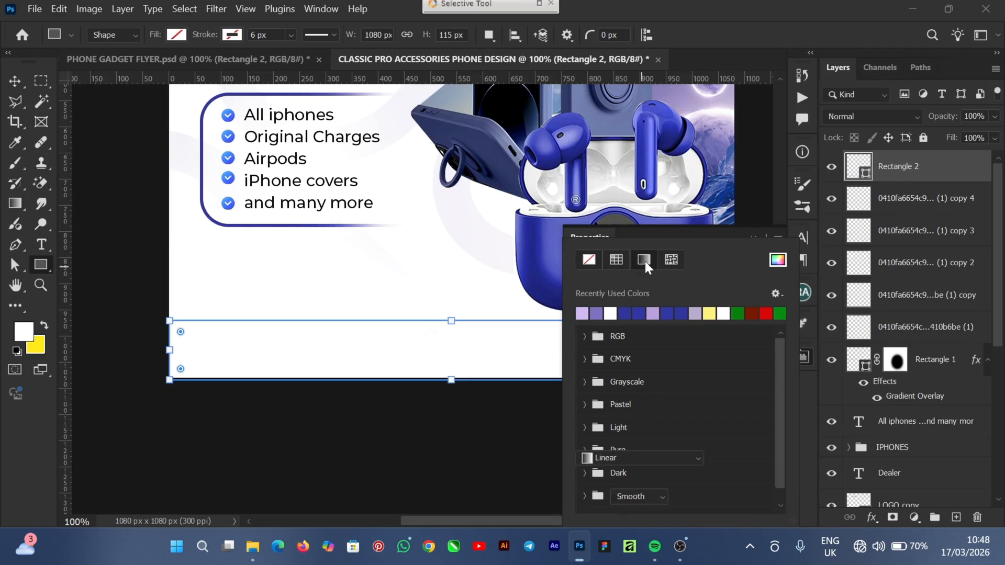
left_click(720, 235)
left_click(754, 238)
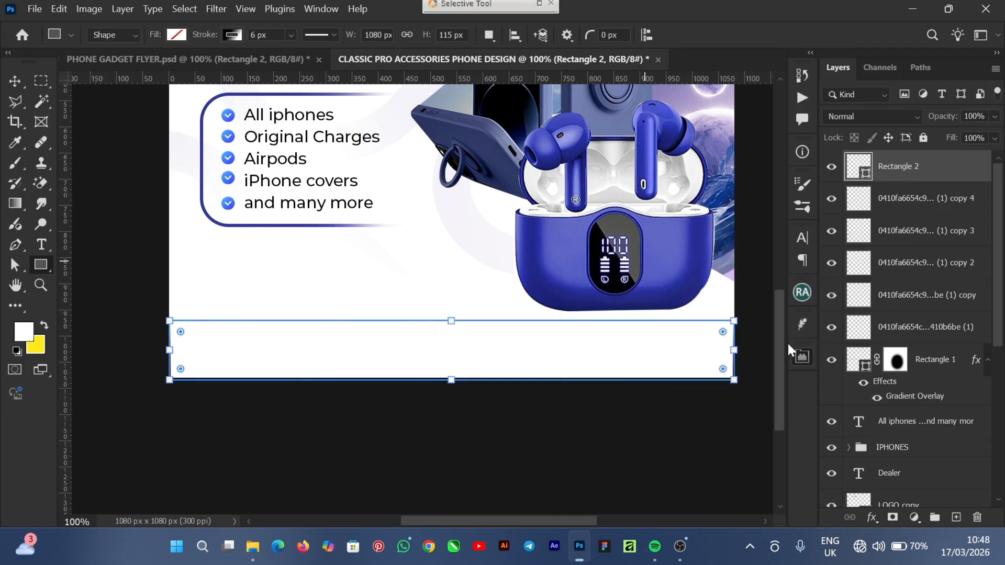
- Copy the layer style of the "CLASSIC PRO ACCESSORIES" heading and paste it onto the footer rectangle
left_click_drag(778, 351, 761, 259)
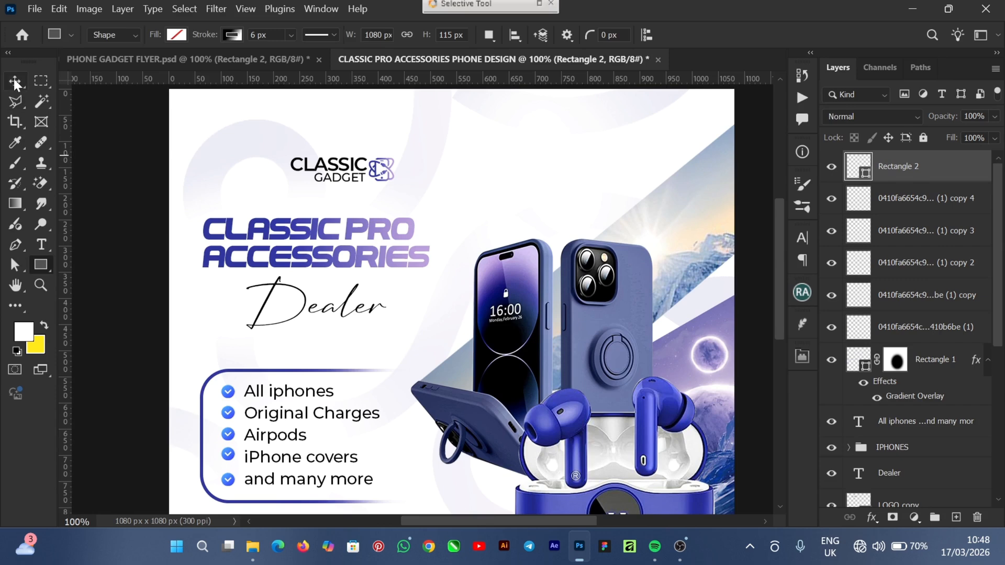
left_click(15, 81)
left_click(250, 246)
right_click(933, 462)
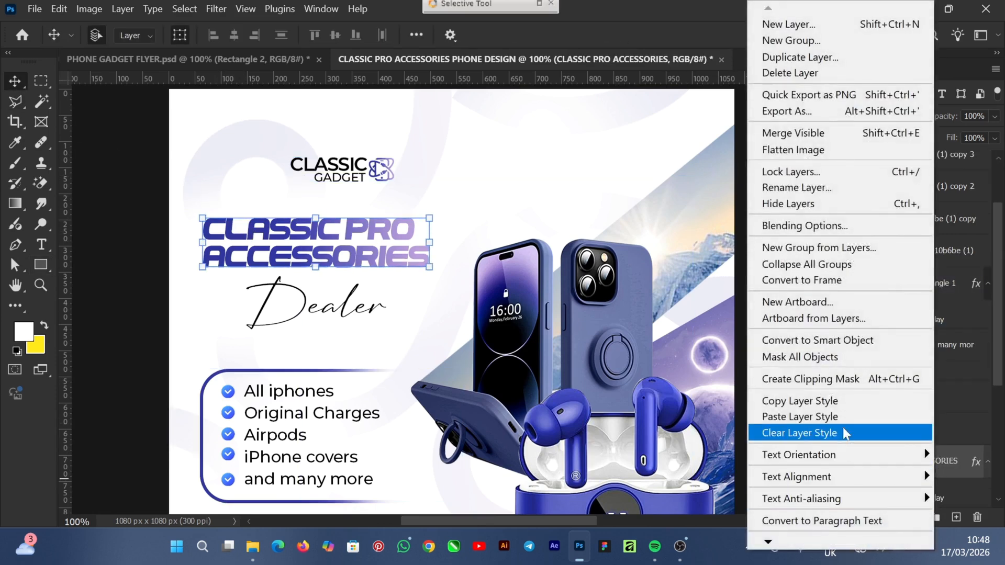
left_click(841, 402)
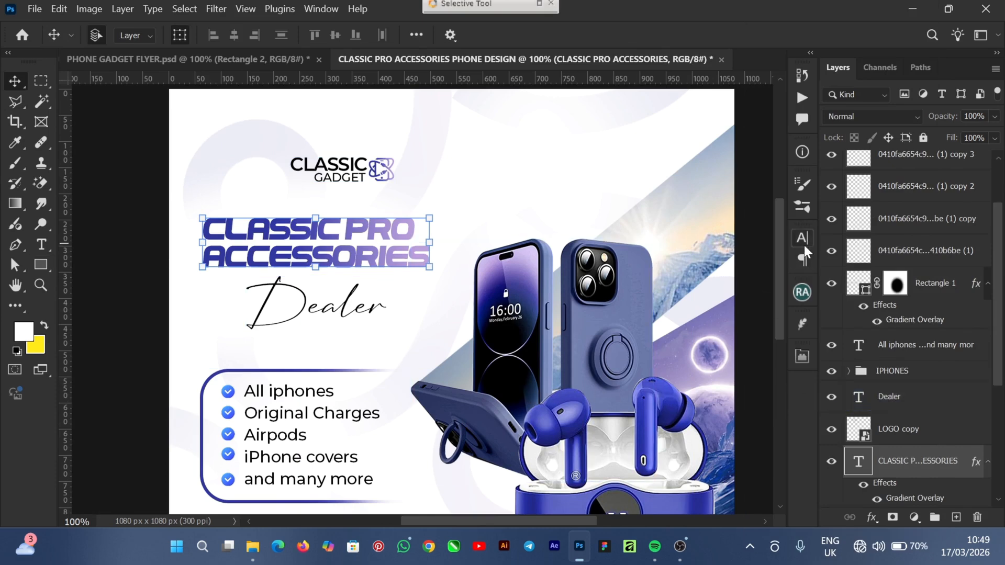
left_click_drag(780, 265, 768, 350)
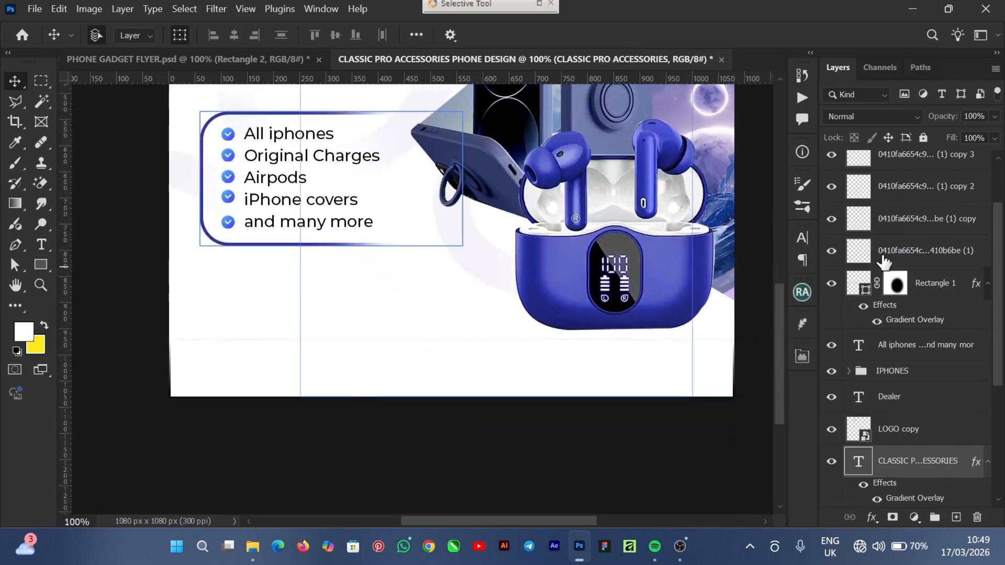
scroll(974, 262, "up", 3)
left_click(923, 168)
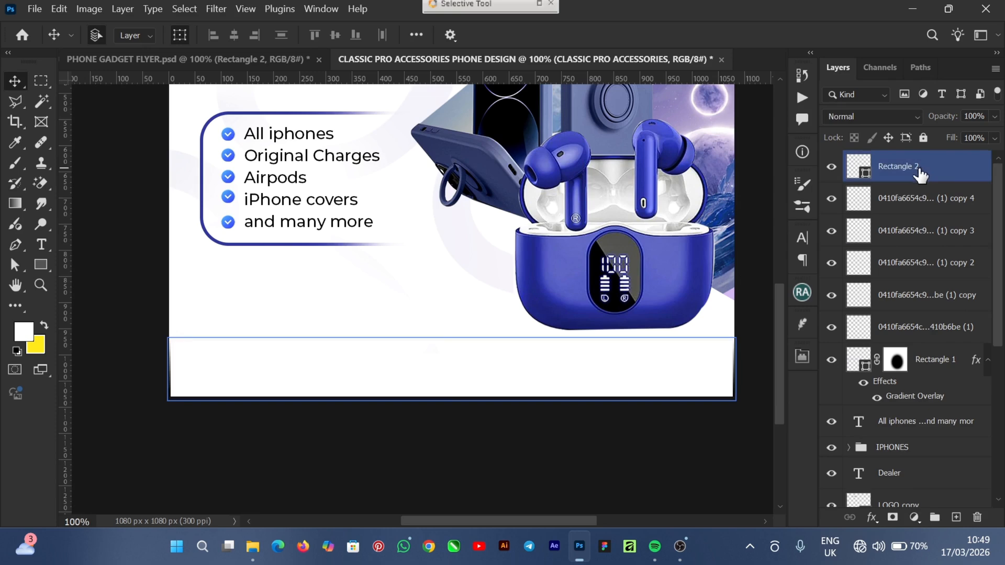
right_click(944, 162)
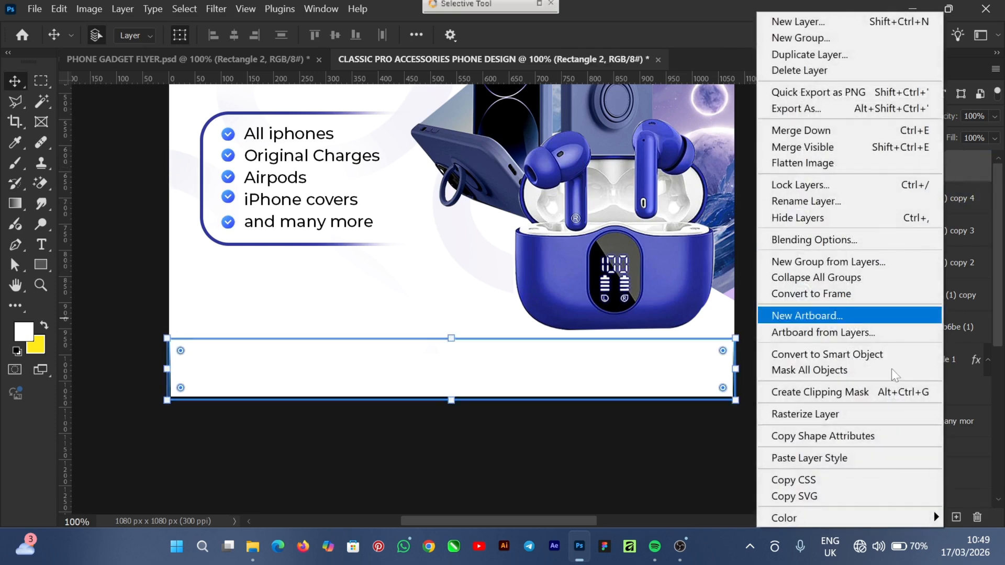
left_click(855, 459)
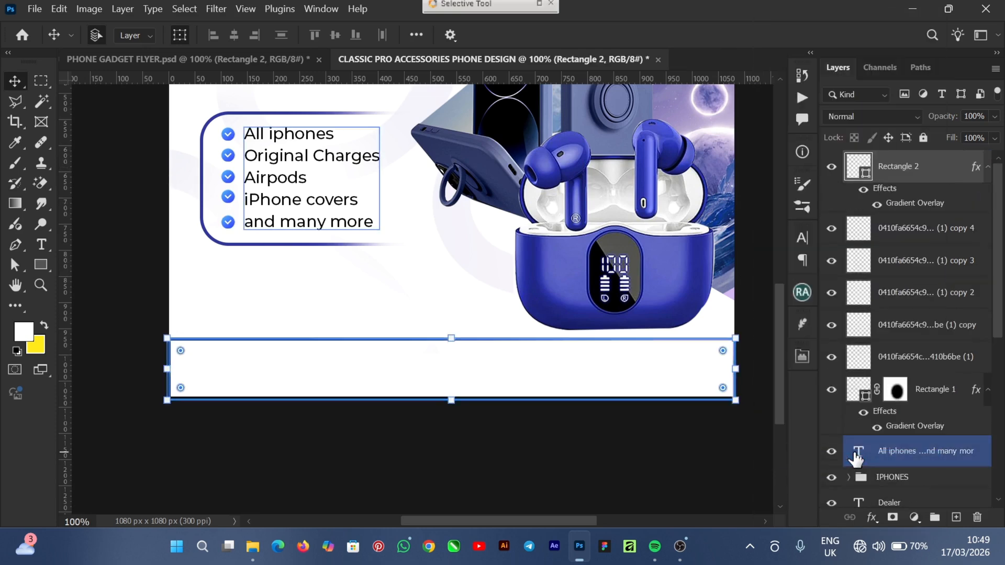
- Remove the footer rectangle's stroke and give it a fill so the gradient overlay covers the whole bar
left_click(802, 357)
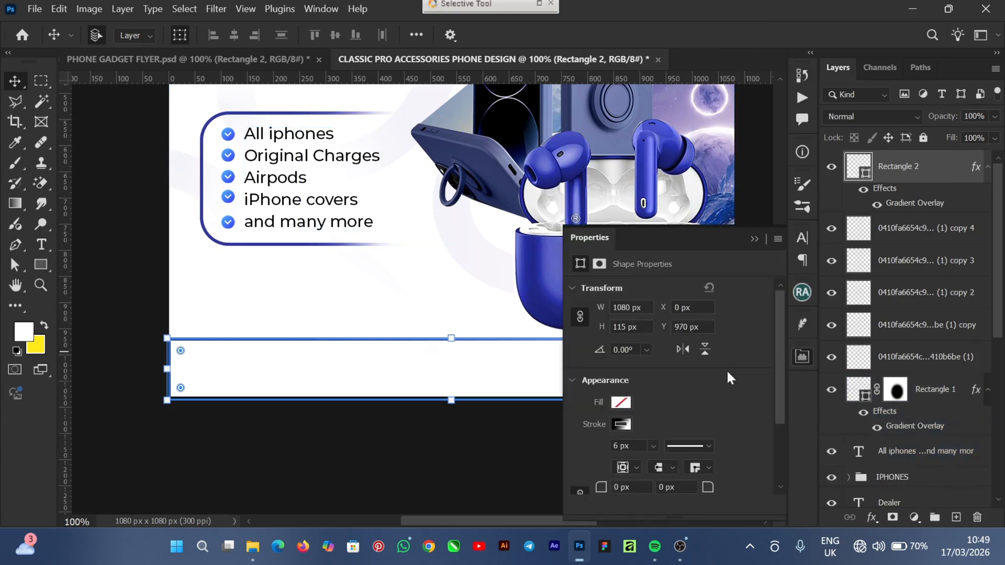
left_click(622, 424)
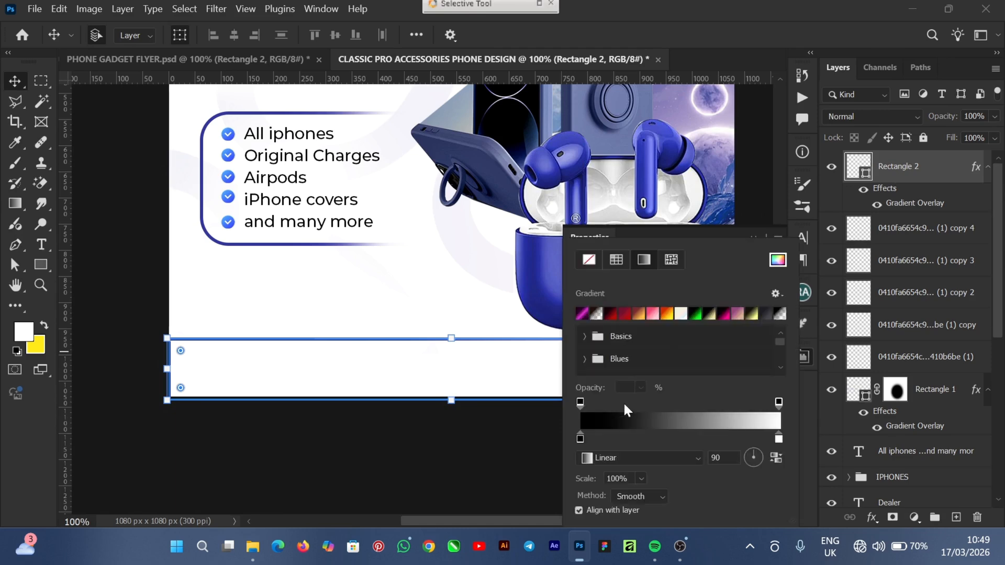
left_click(589, 262)
left_click(753, 235)
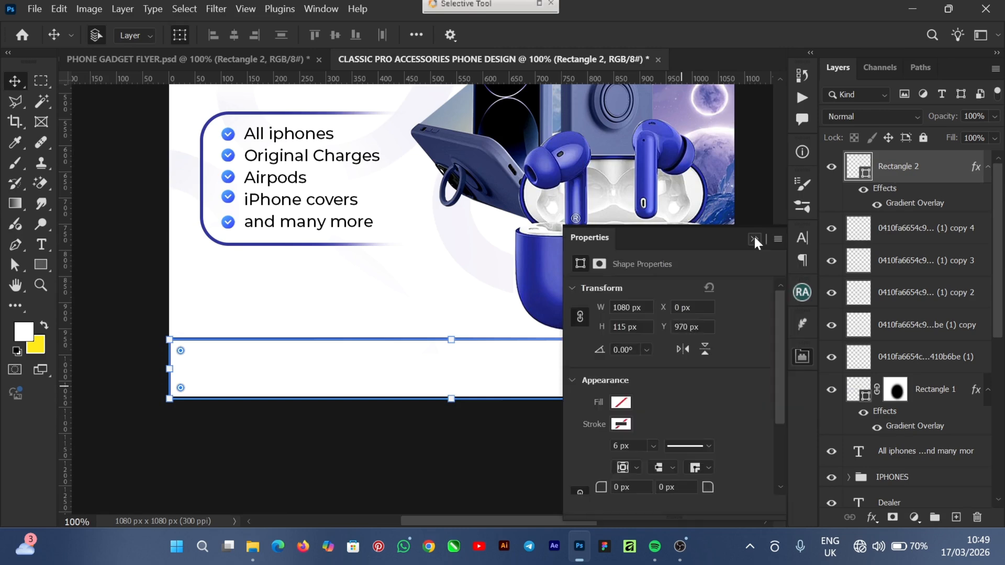
left_click(621, 402)
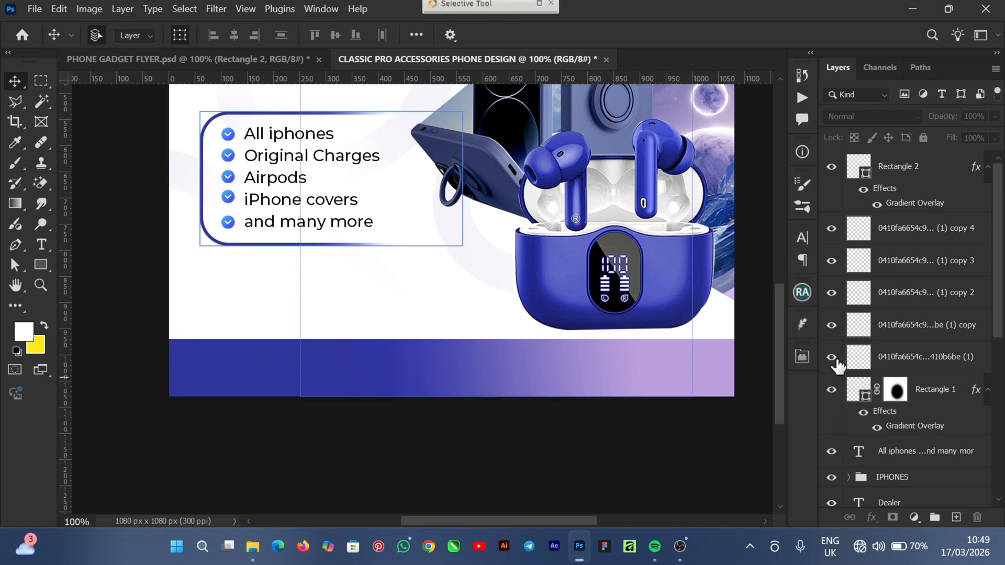
- Lower the footer bar's upper edge, scaling its height to about 90% at full width
left_click(489, 372)
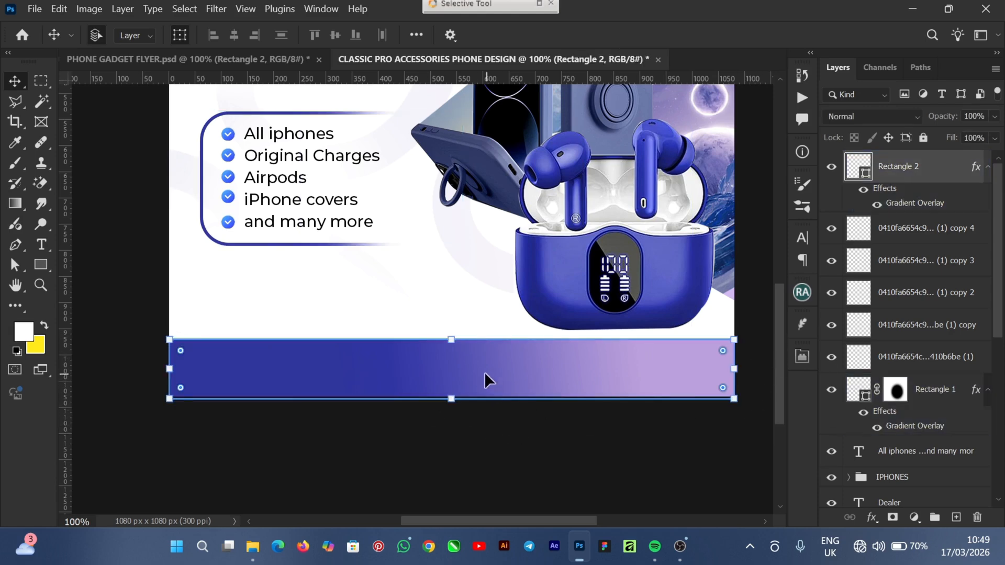
left_click_drag(452, 340, 451, 355)
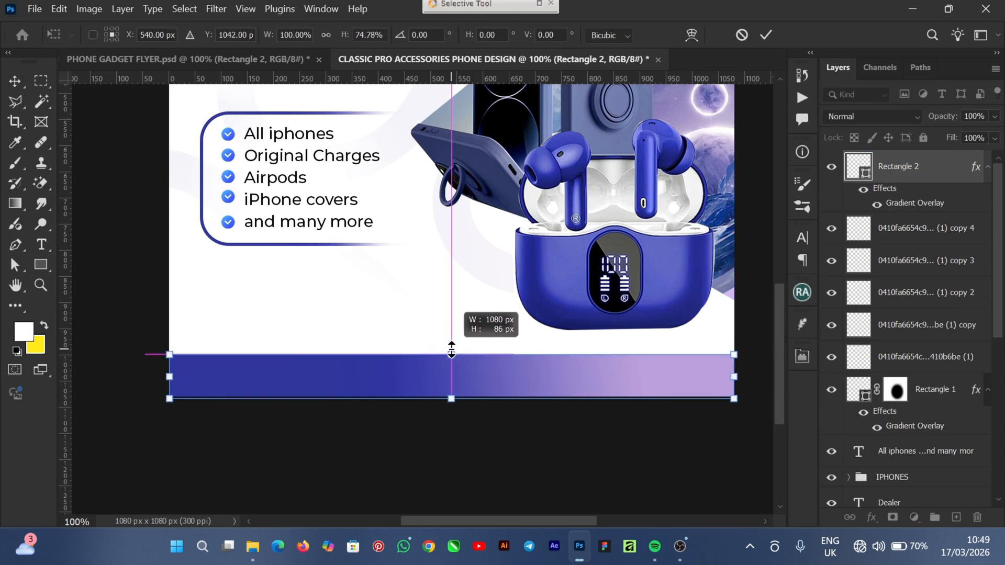
left_click_drag(451, 349, 453, 345)
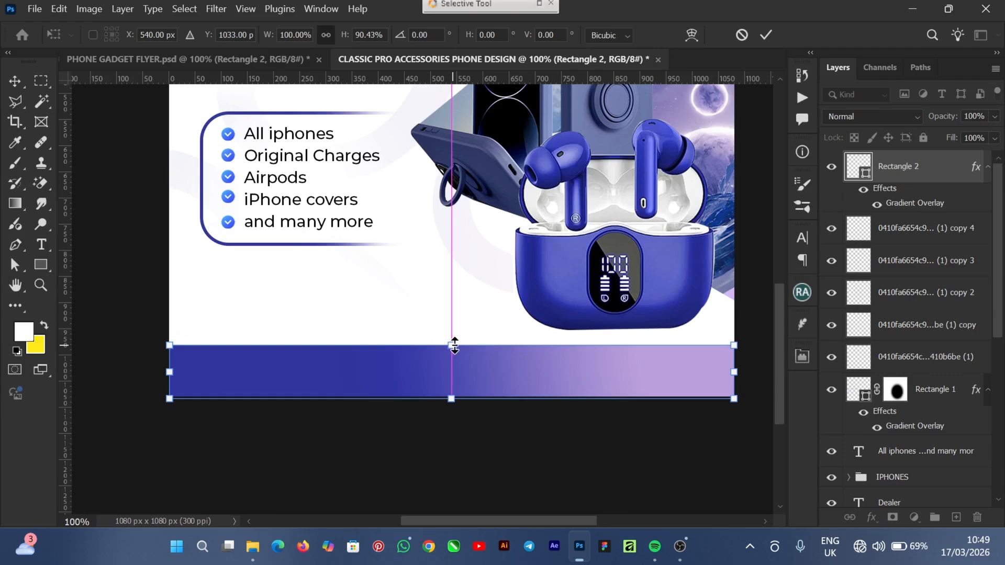
left_click(766, 35)
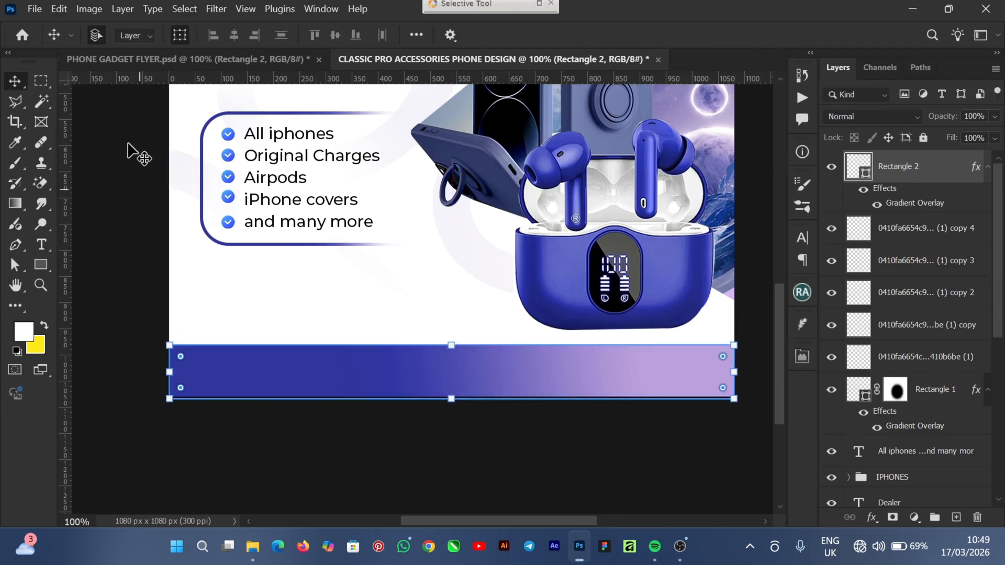
- Switch to PHONE GADGET FLYER.psd and examine how the footer's logo, WhatsApp icon and contact text lines are built and arranged
left_click(149, 60)
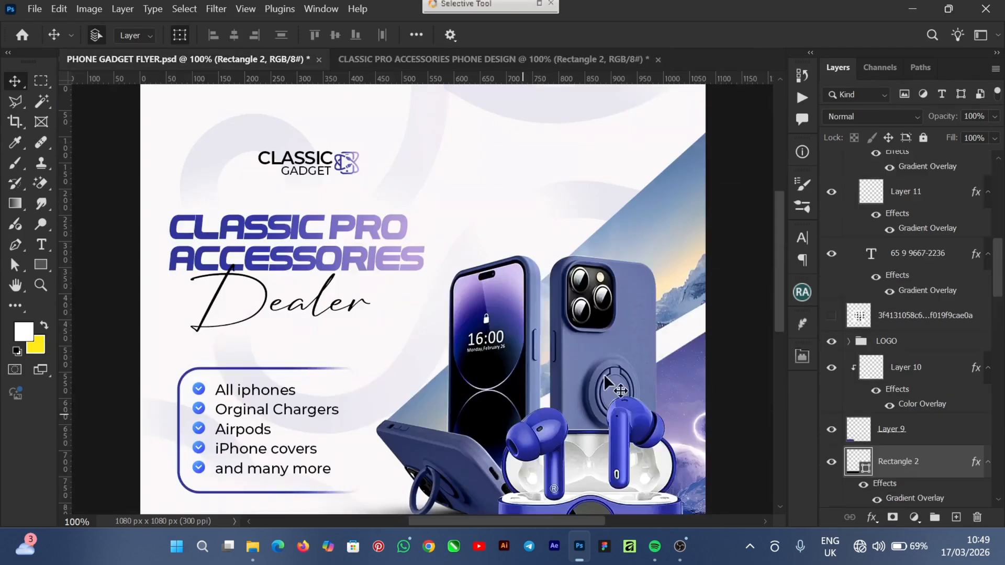
left_click_drag(779, 251, 777, 333)
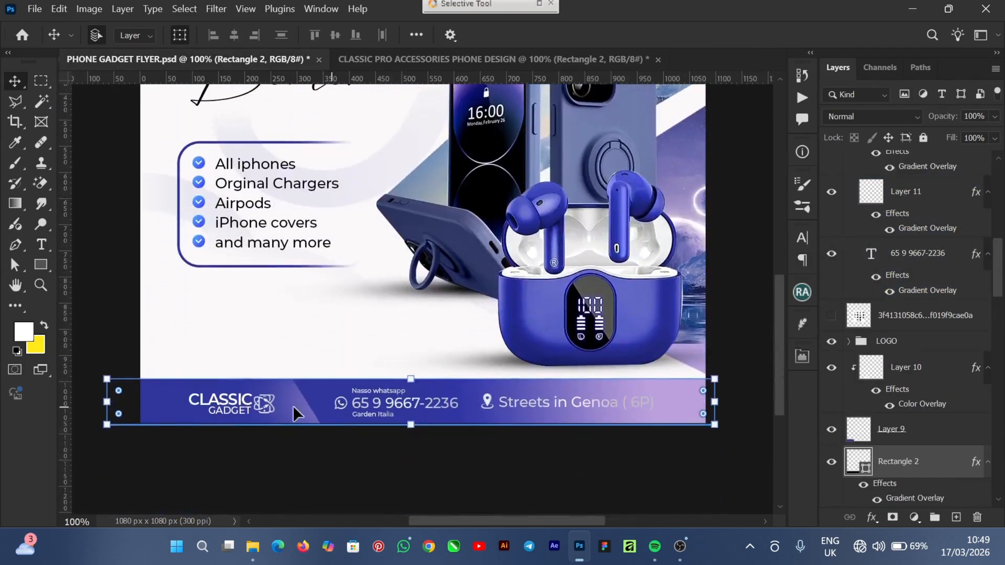
left_click(264, 404)
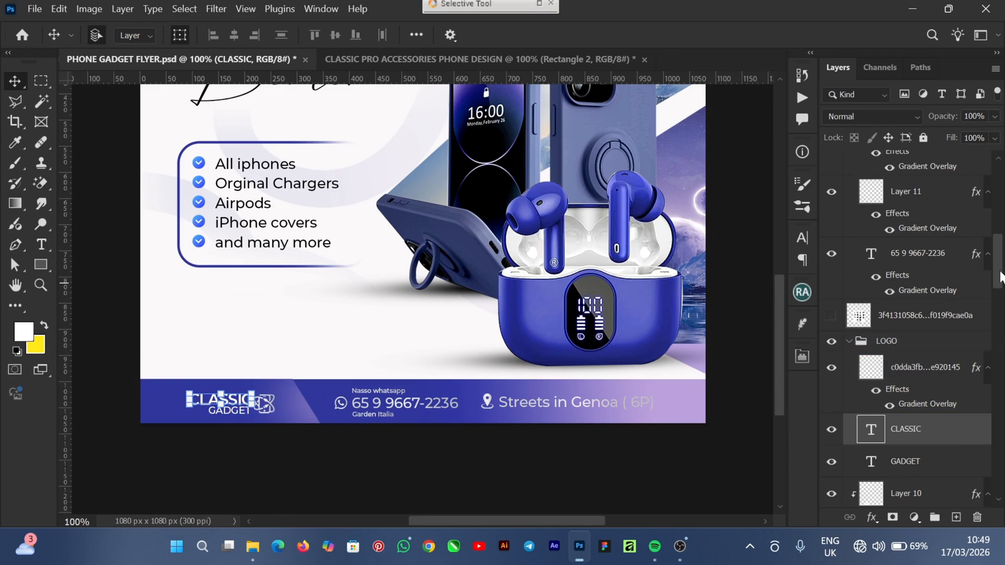
scroll(916, 324, "up", 6)
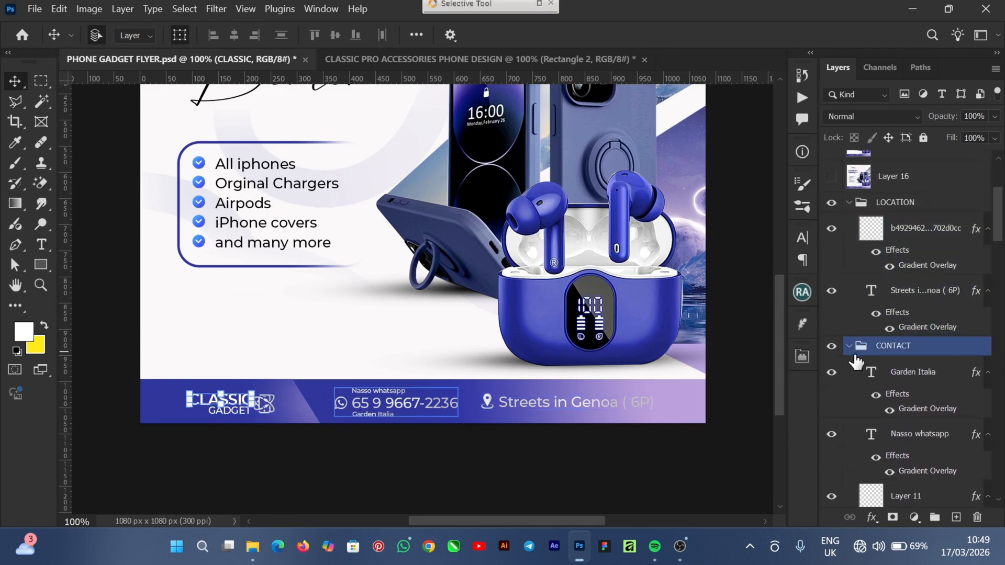
left_click(850, 347)
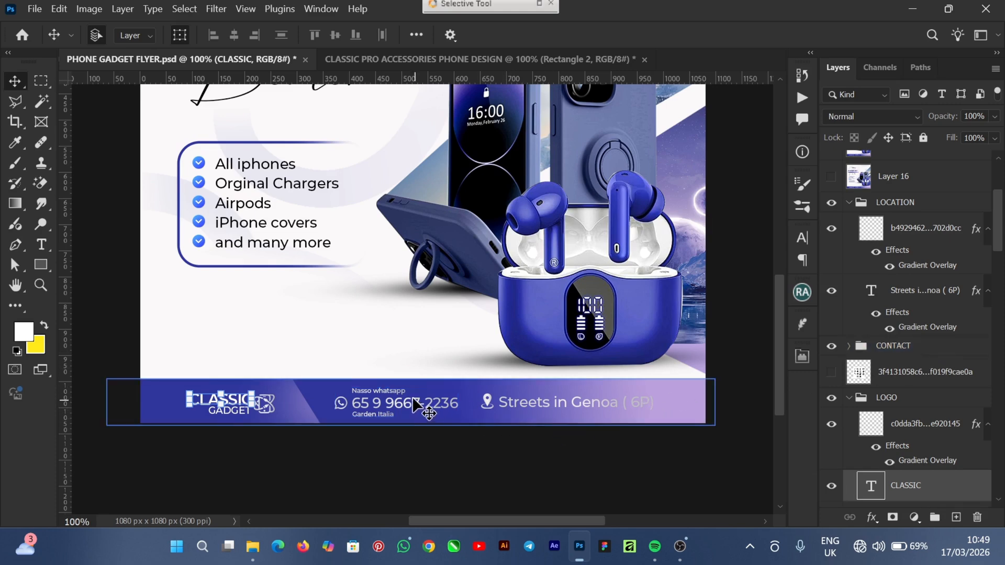
left_click(411, 415)
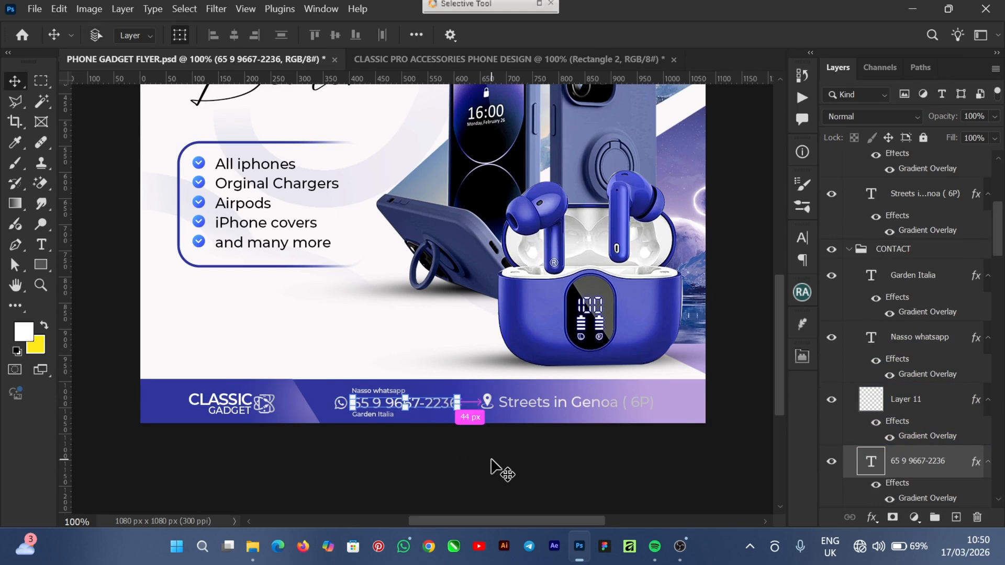
key("ctrl+plus")
left_click_drag(777, 381, 778, 419)
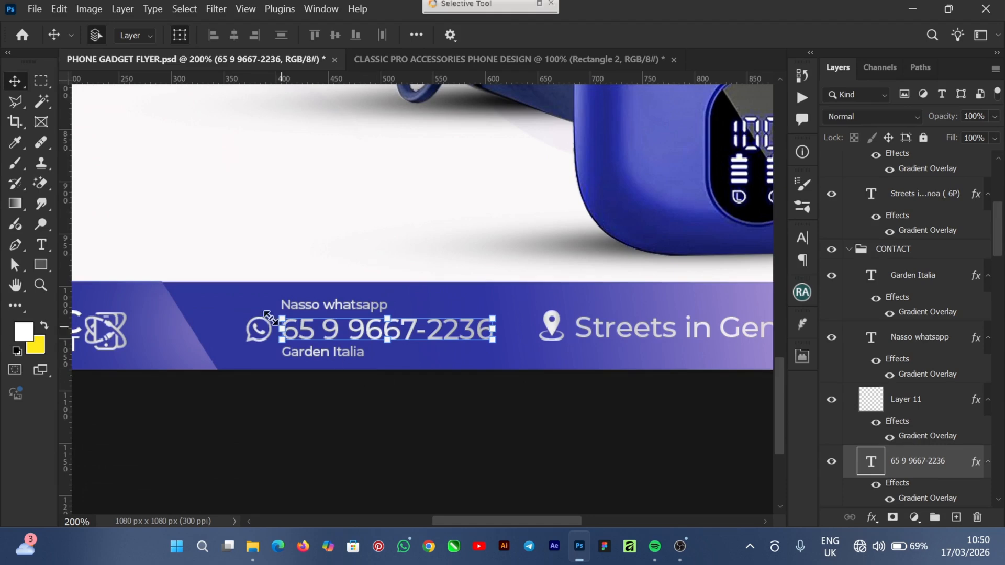
left_click(259, 334)
left_click(373, 342)
left_click(335, 313)
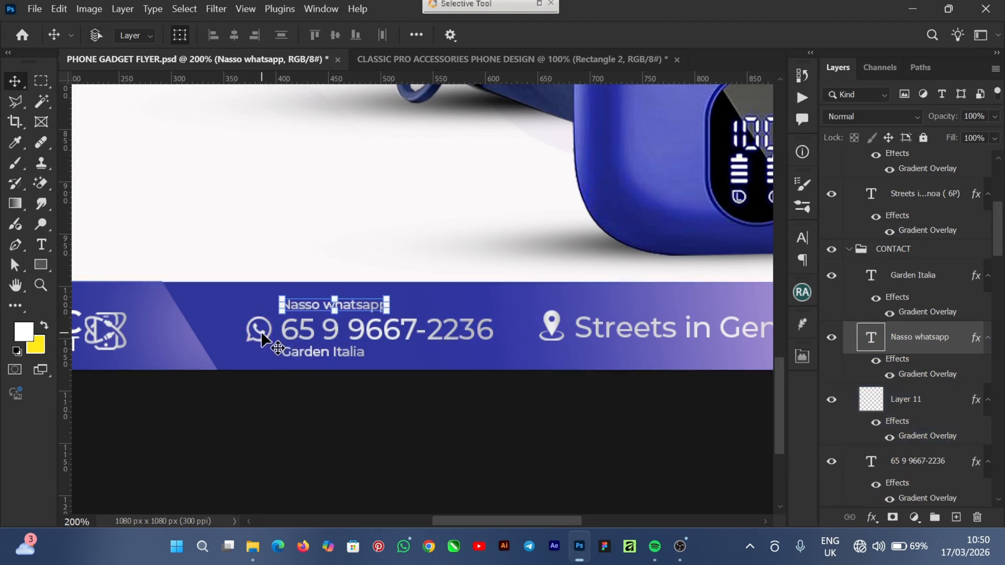
- Try scaling the phone number text in the original footer, and undo the change
key("ctrl")
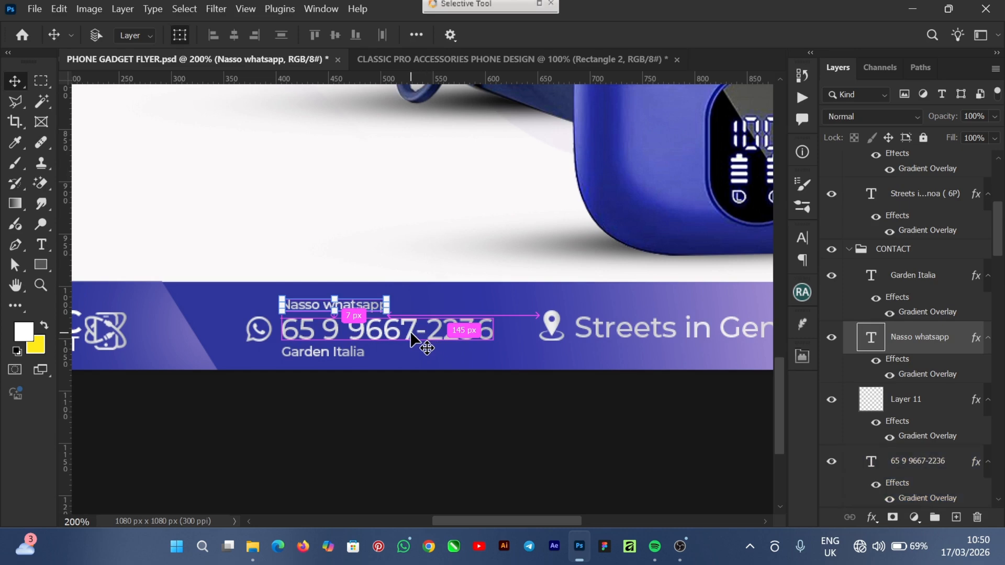
left_click(387, 336, "ctrl")
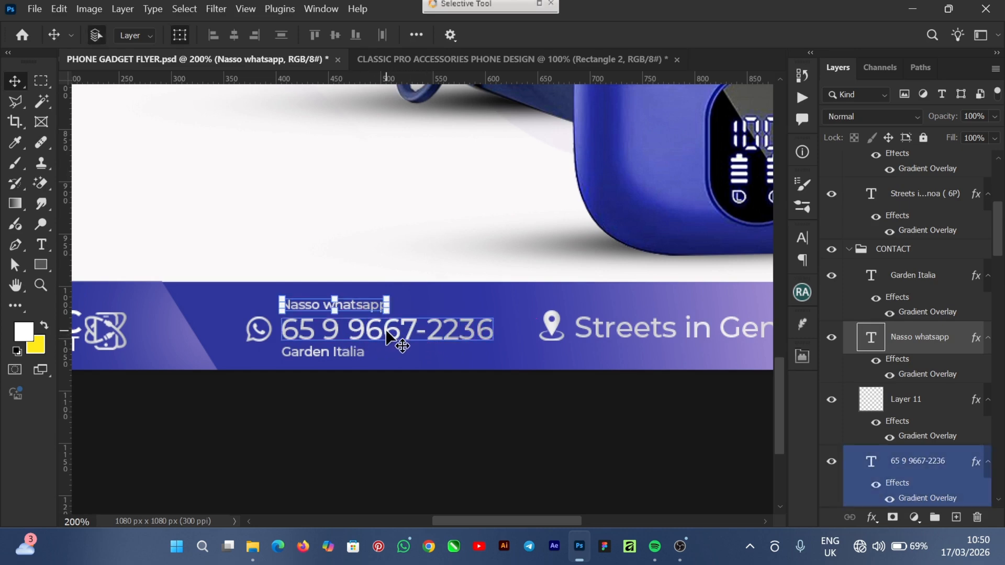
key("ctrl+t")
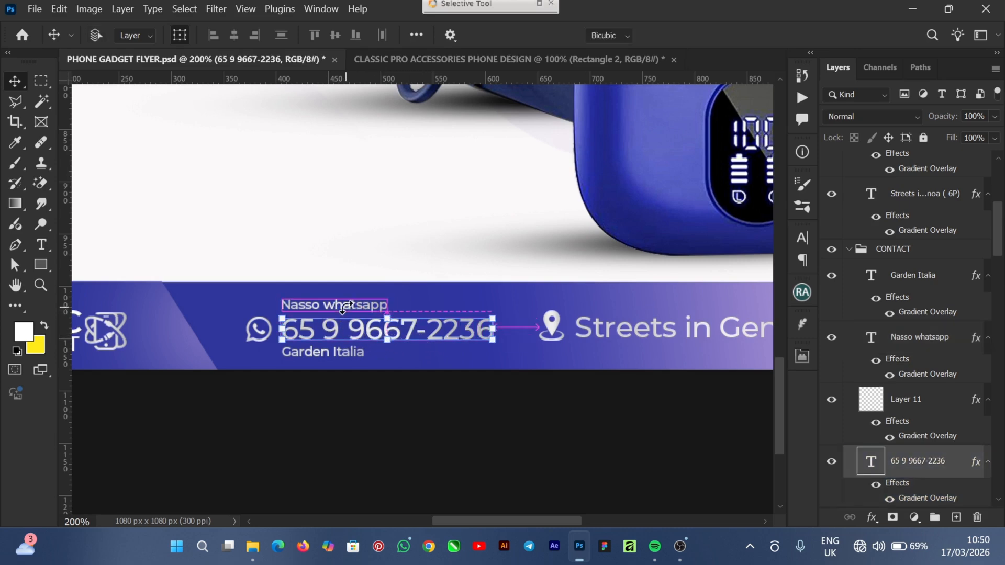
left_click_drag(346, 314, 387, 320)
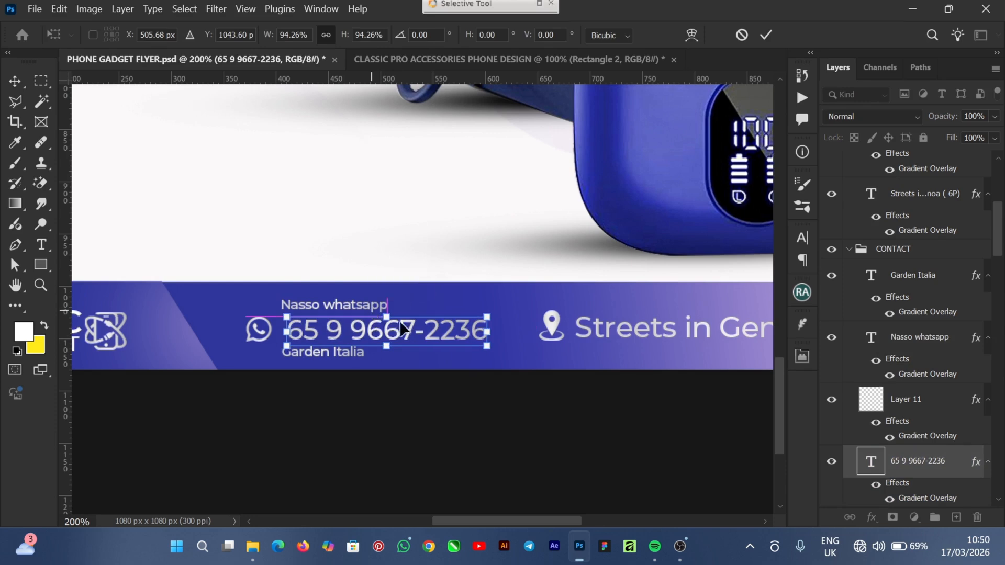
key("ctrl+z")
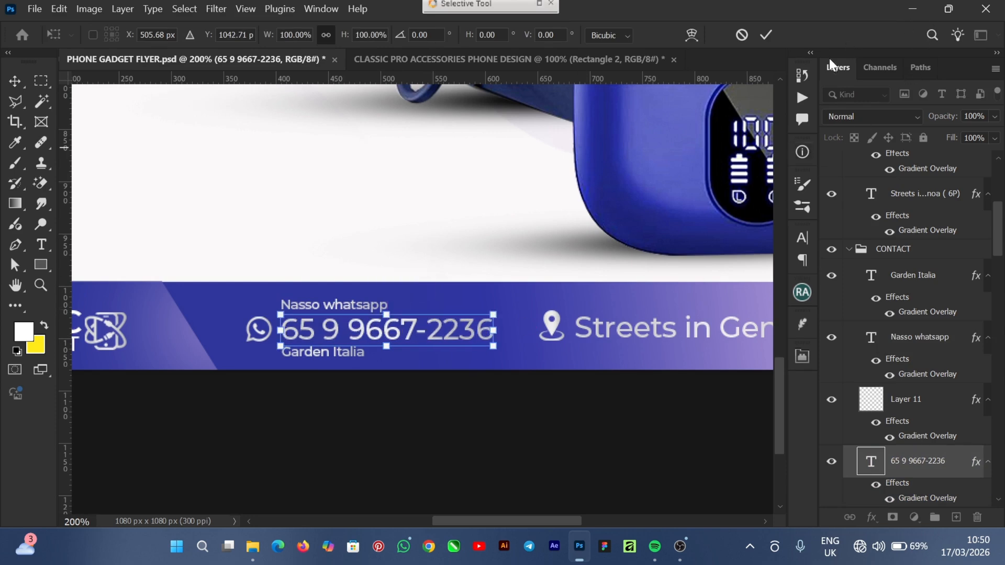
- Collapse and select the CONTACT group in the original flyer, and return to CLASSIC PRO ACCESSORIES PHONE DESIGN
left_click(849, 249)
left_click(881, 252)
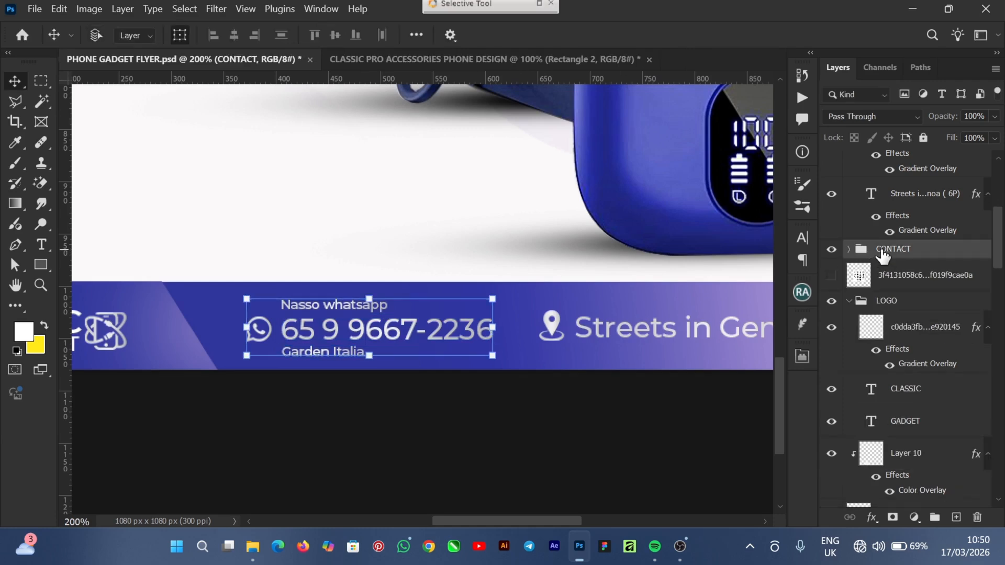
left_click(467, 59)
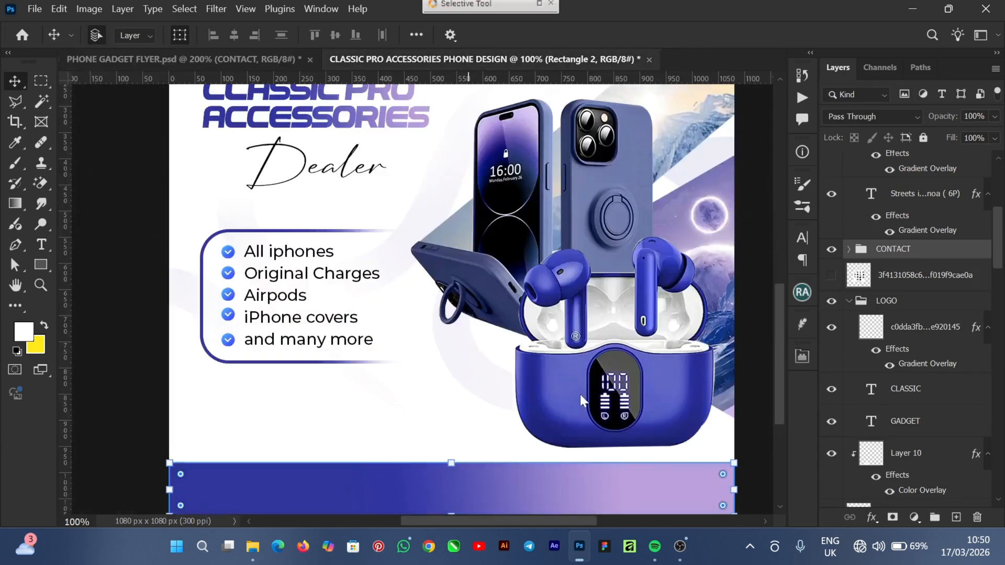
- Paste the CONTACT group into the new flyer and move it into the middle of the footer bar, at about Y 1033 px
key("ctrl+v")
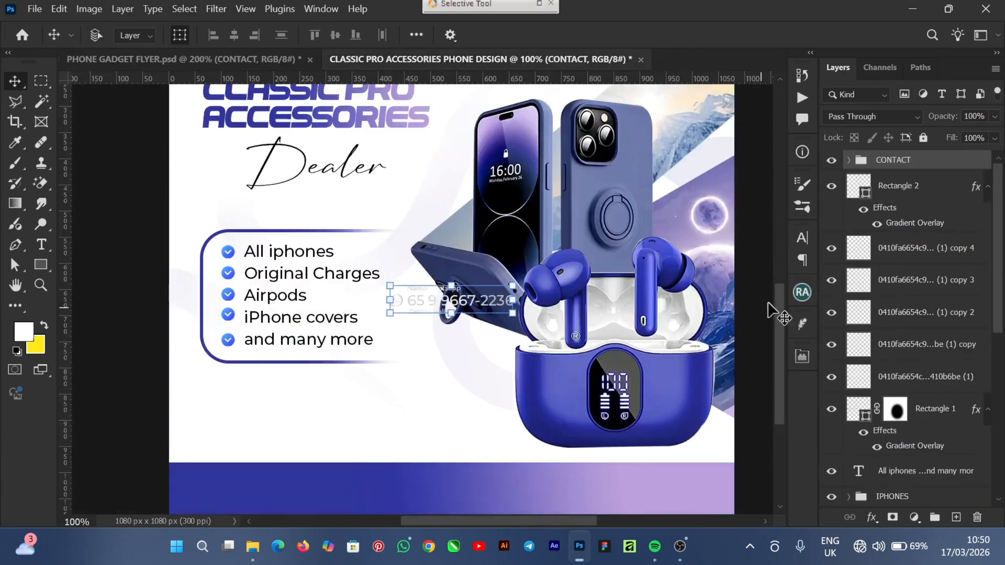
mouse_move(778, 305)
left_mouse_down()
mouse_move(778, 330)
mouse_move(786, 299)
left_mouse_up()
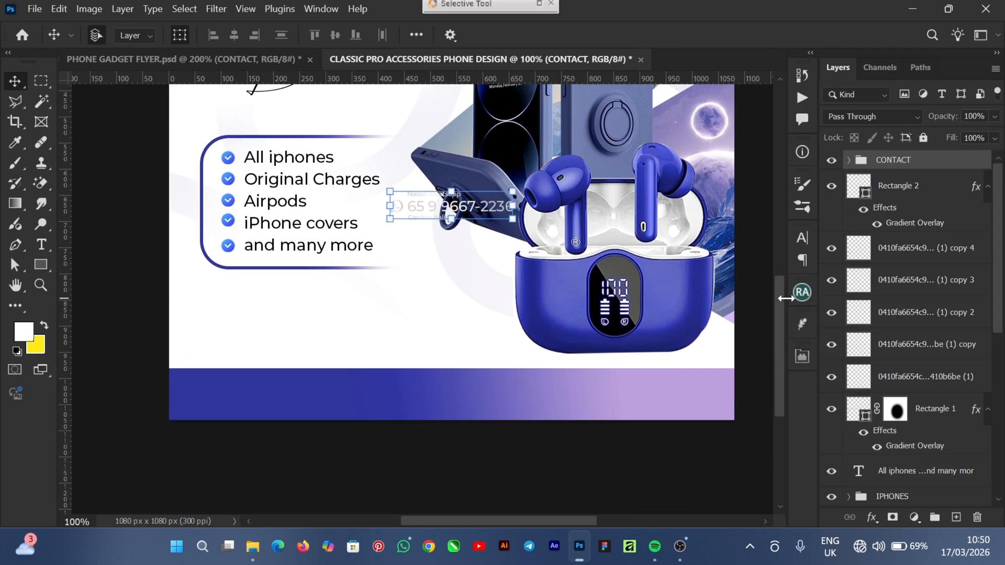
key("ctrl+t")
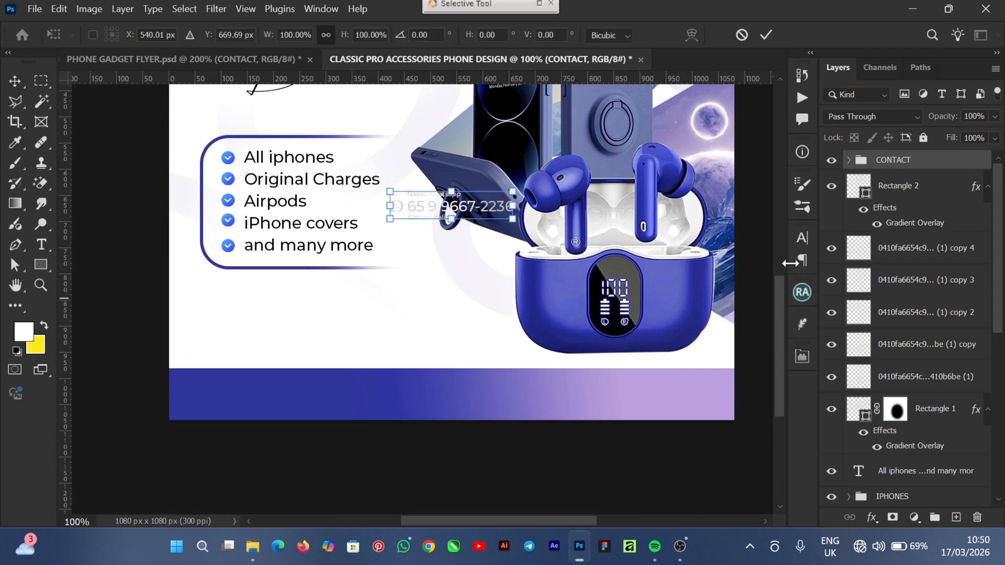
left_click_drag(477, 207, 454, 392)
left_click(765, 35)
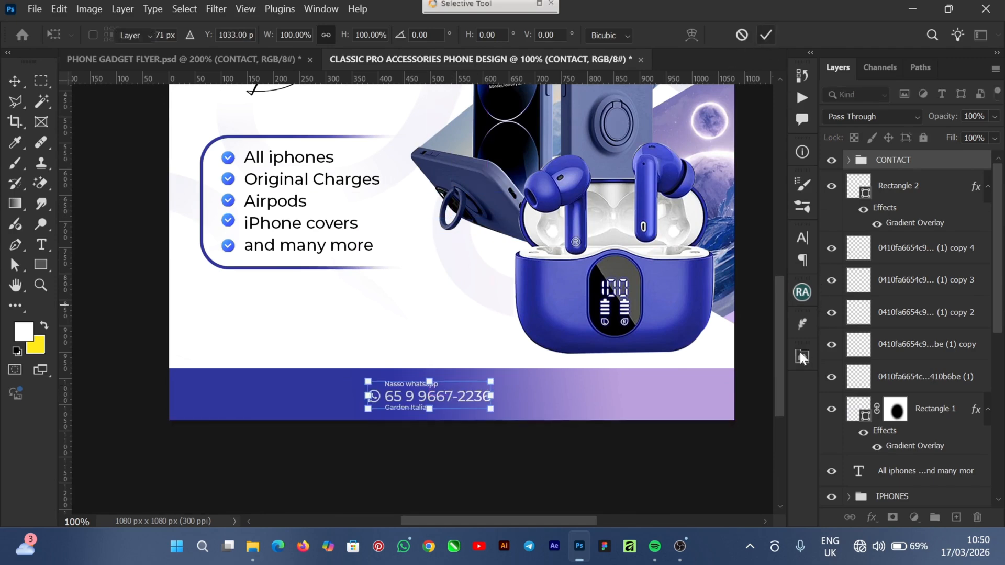
- Switch to PHONE GADGET FLYER.psd, collapse the LOGO group and select only that group for copying
left_click(242, 62)
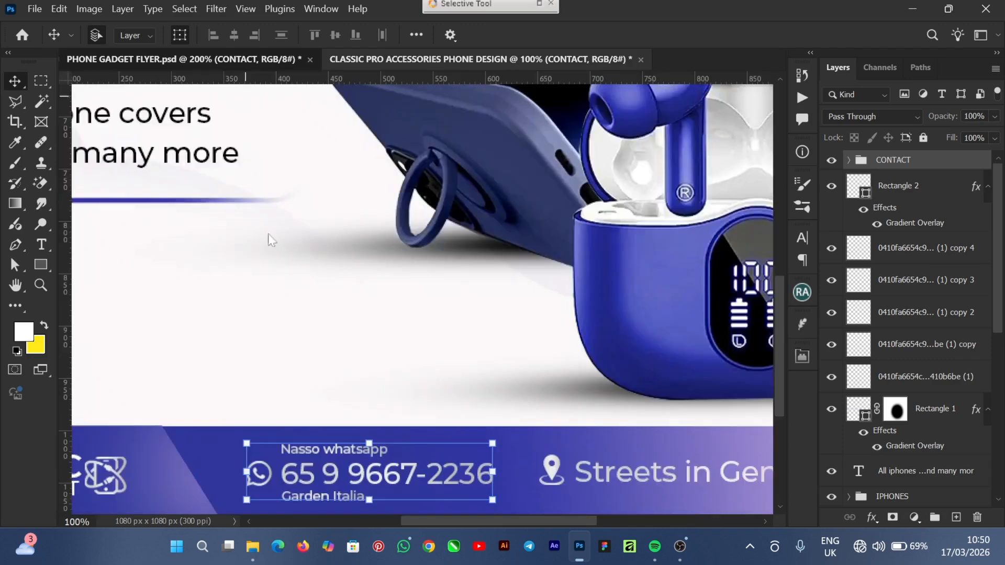
left_click_drag(536, 530, 484, 530)
left_click(353, 470)
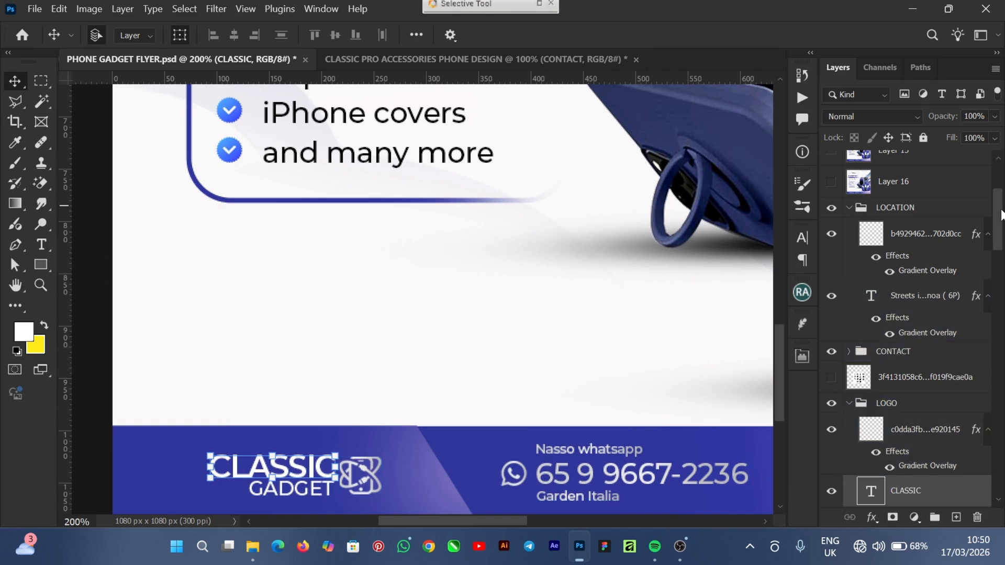
scroll(1001, 211, "down", 5)
left_click(925, 325, "ctrl")
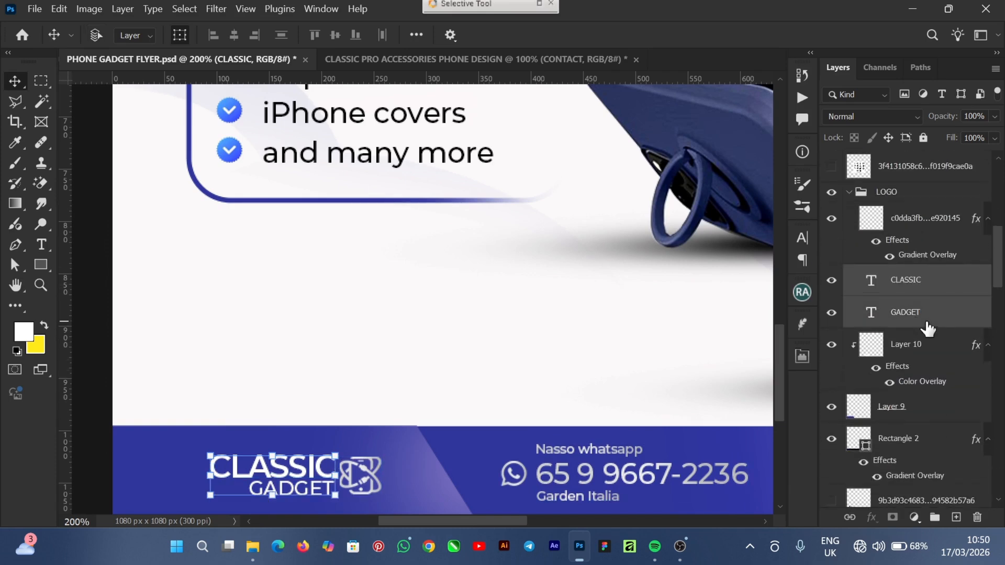
left_click(910, 349)
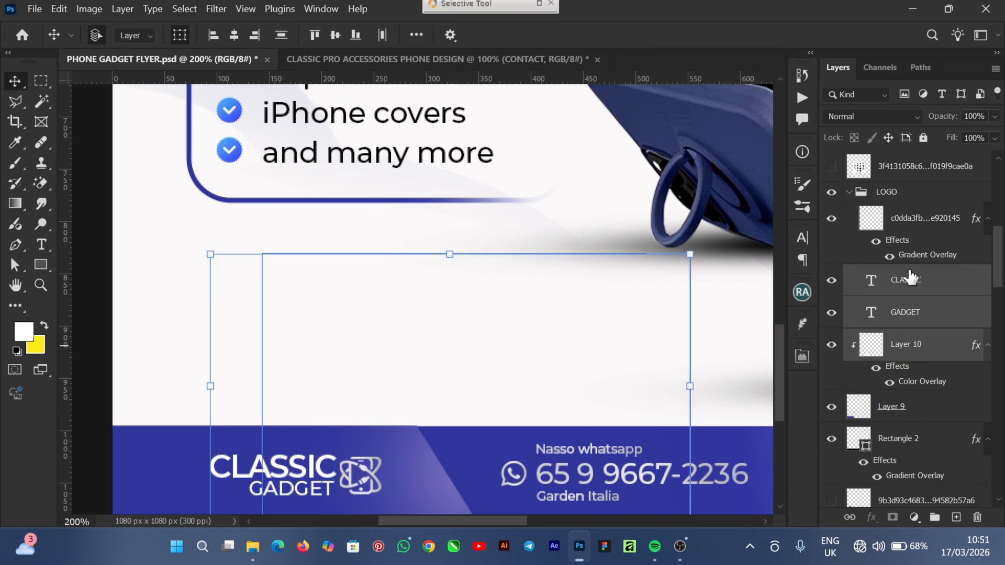
left_click(853, 194)
left_click(849, 192)
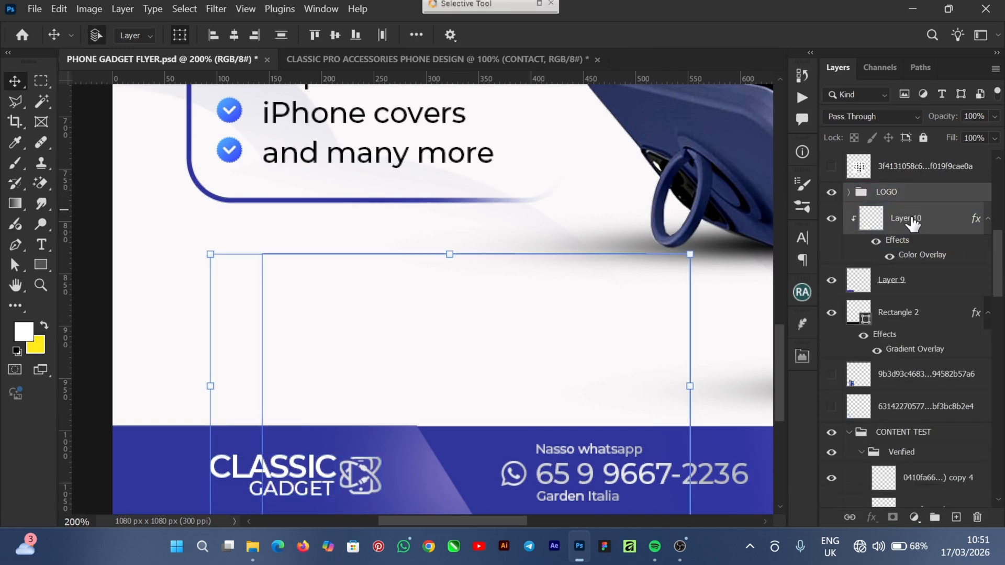
left_click(849, 192)
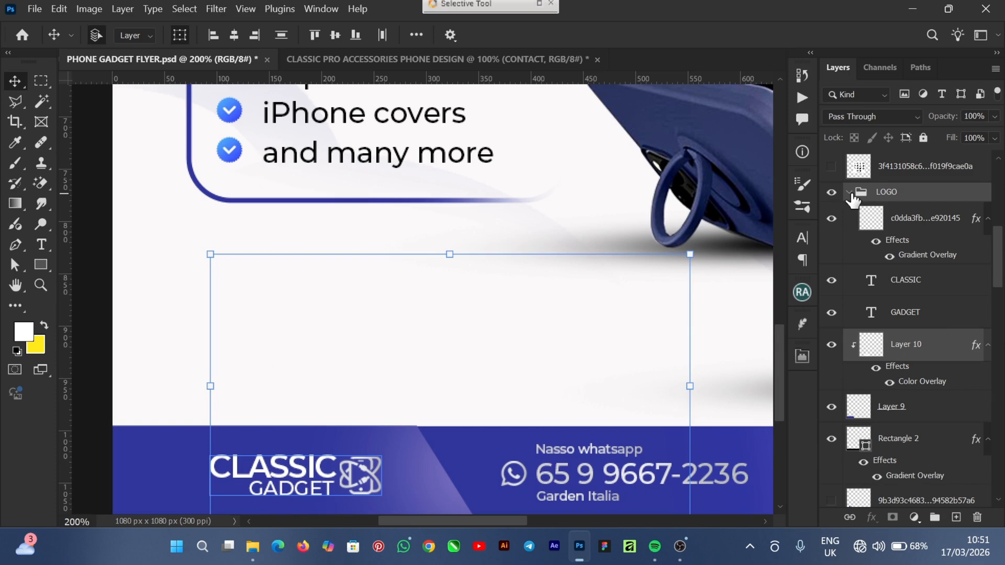
left_click(849, 193)
left_click(903, 197)
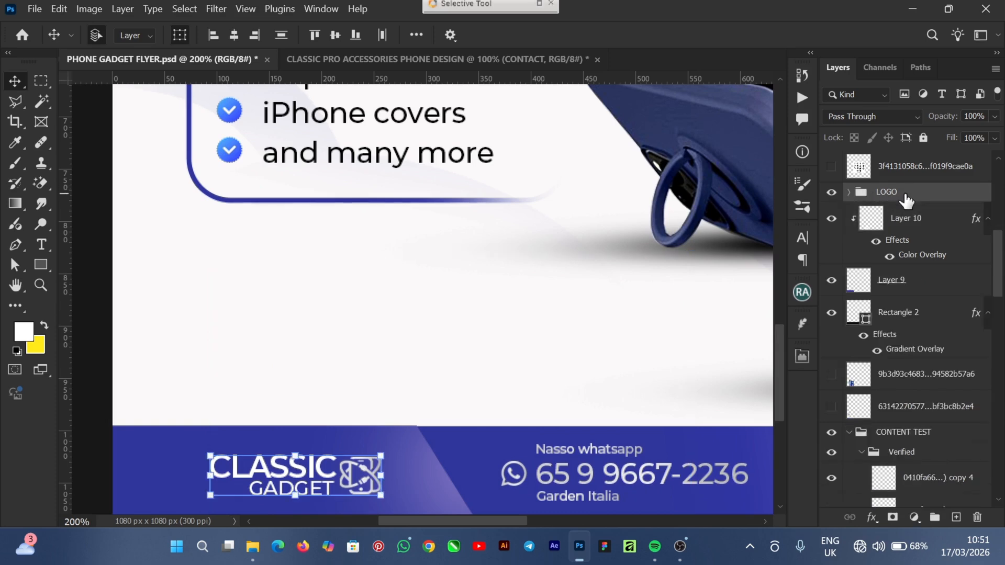
- Paste the LOGO group into CLASSIC PRO ACCESSORIES PHONE DESIGN and place it in the footer bar before the contact details
left_click(431, 57)
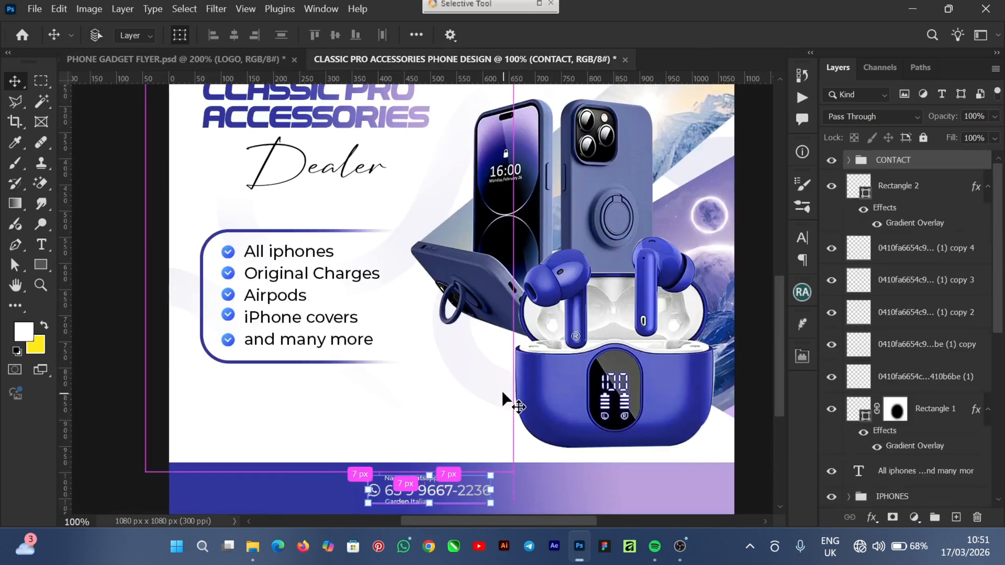
key("ctrl+v")
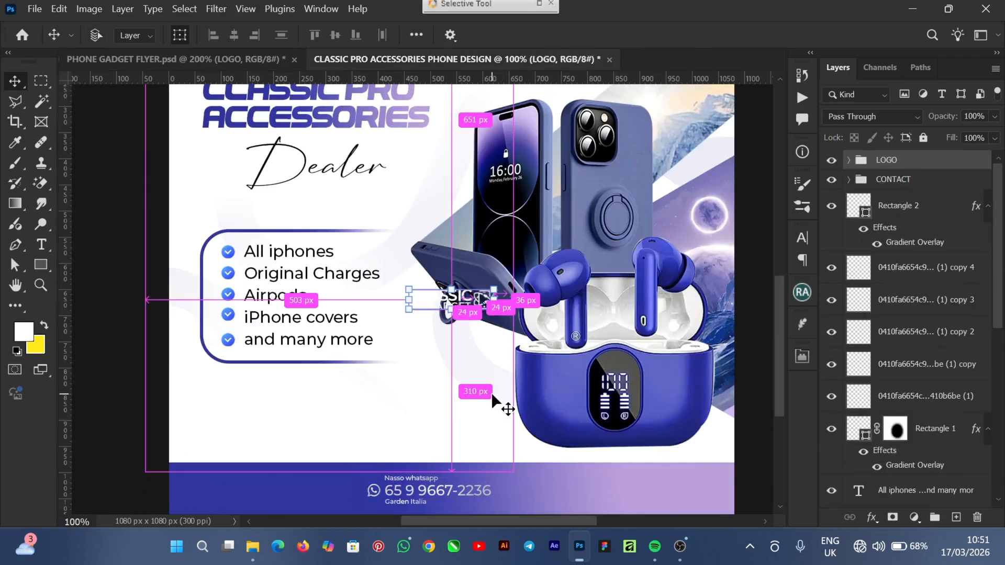
key("ctrl+t")
left_click_drag(466, 305, 299, 497)
left_click(766, 36)
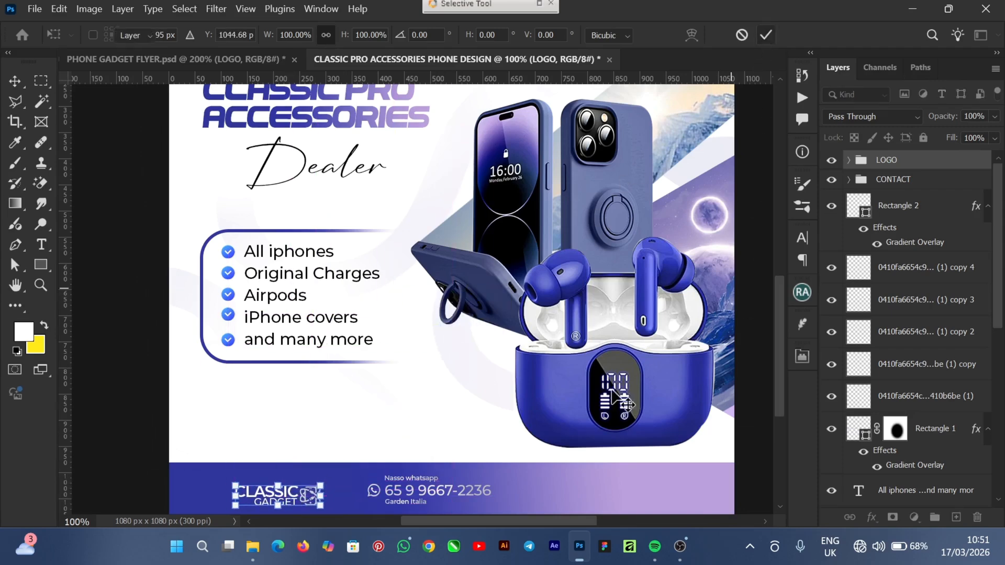
- Switch to PHONE GADGET FLYER.psd and select the footer's location pin together with the address text for copying
left_click(230, 61)
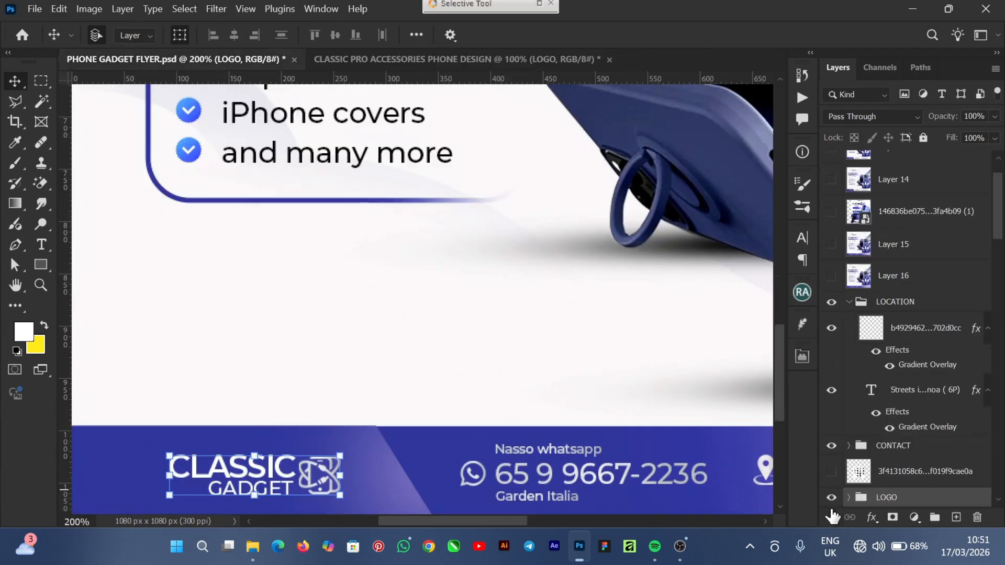
left_click_drag(470, 520, 551, 517)
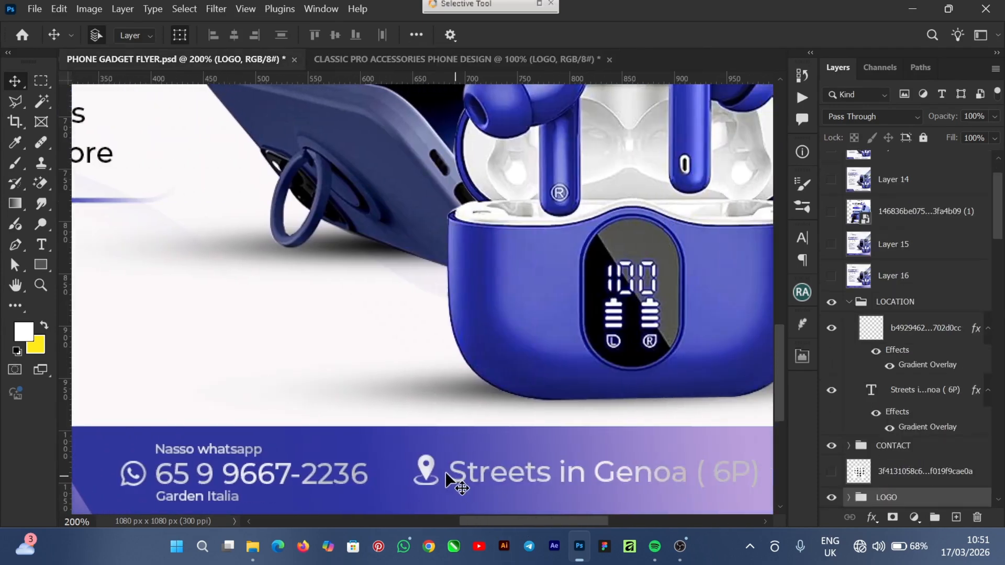
left_click(423, 468)
left_click(579, 468)
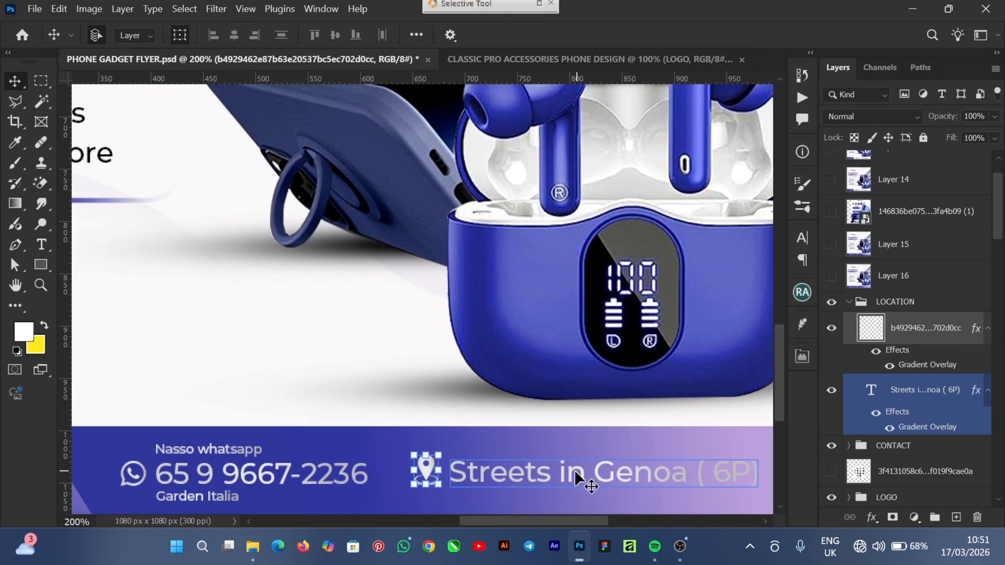
left_click(582, 473, "shift")
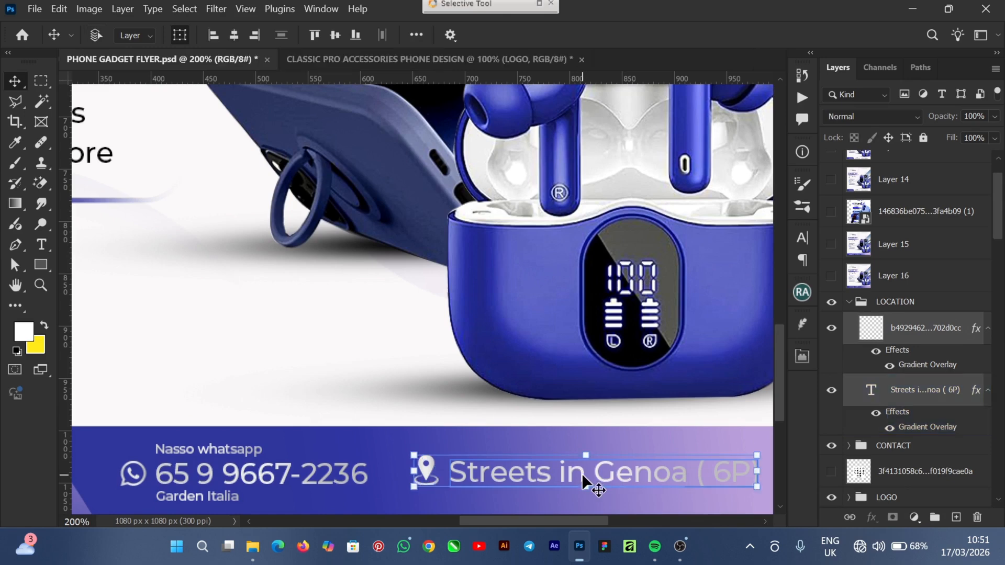
- Paste the location pin and address text into the new flyer, placing them after the phone number at about X 852, Y 1033 px
left_click(425, 61)
key("ctrl+v")
left_click_drag(513, 373, 474, 361)
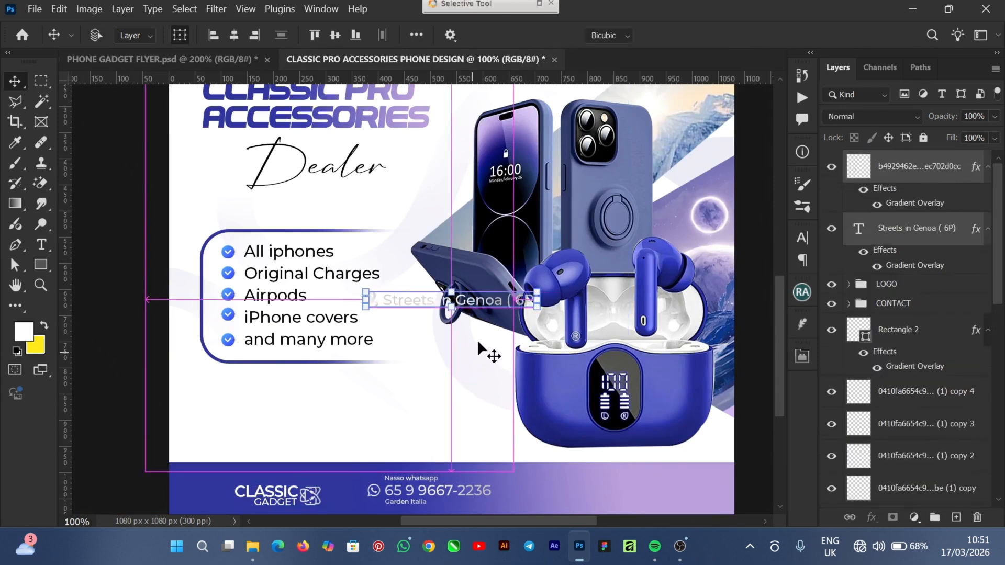
key("ctrl+t")
left_click_drag(477, 319, 639, 489)
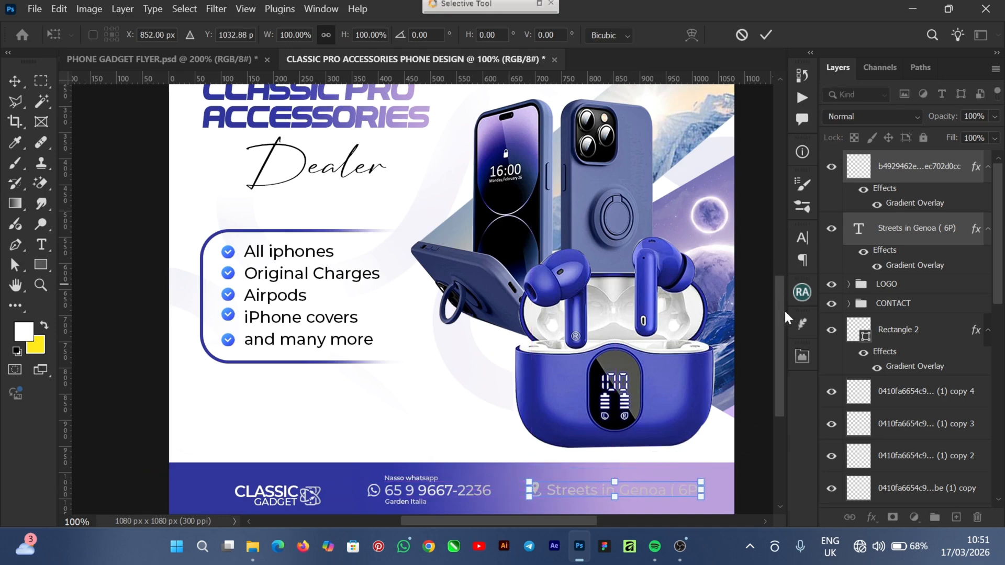
left_click_drag(782, 309, 779, 323)
left_click(765, 36)
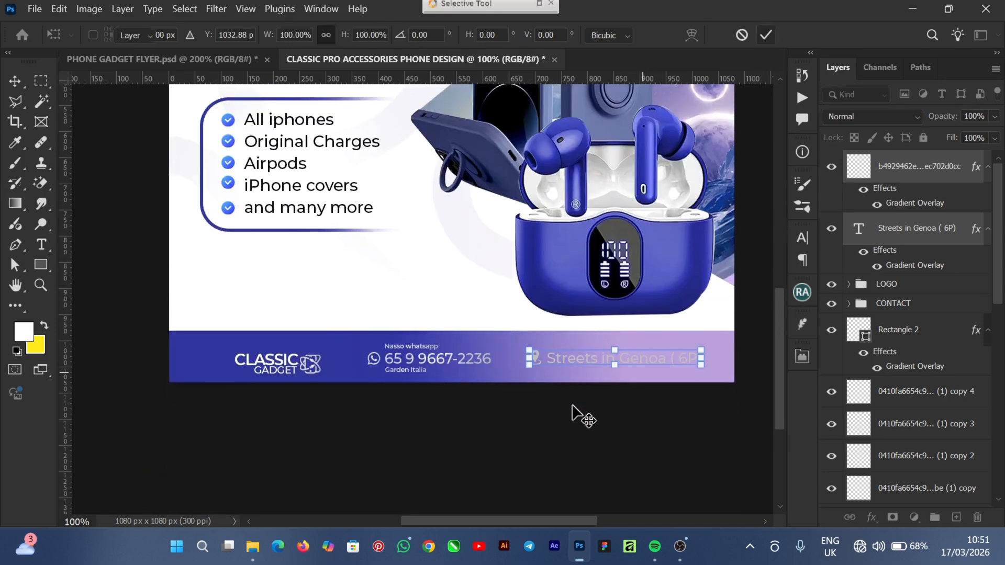
- Open the gradient used by the Gradient Overlay on the footer's phone number text
key("ctrl+plus")
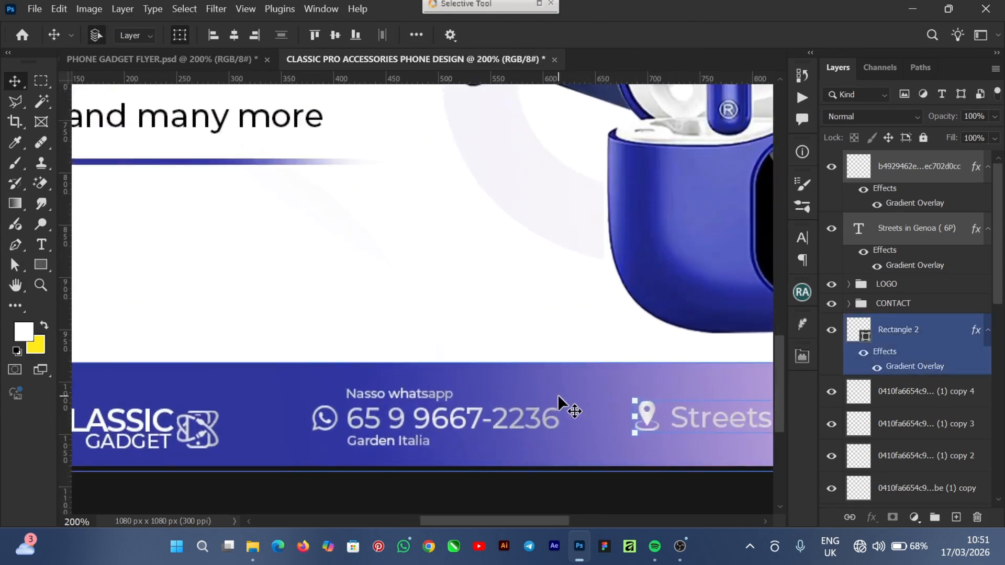
left_click(463, 419)
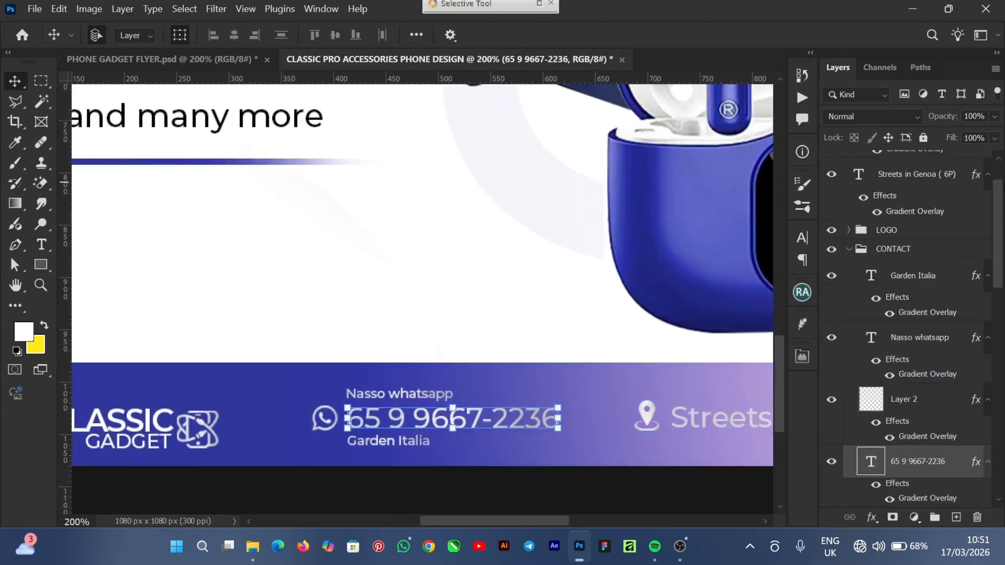
left_click_drag(1000, 275, 999, 309)
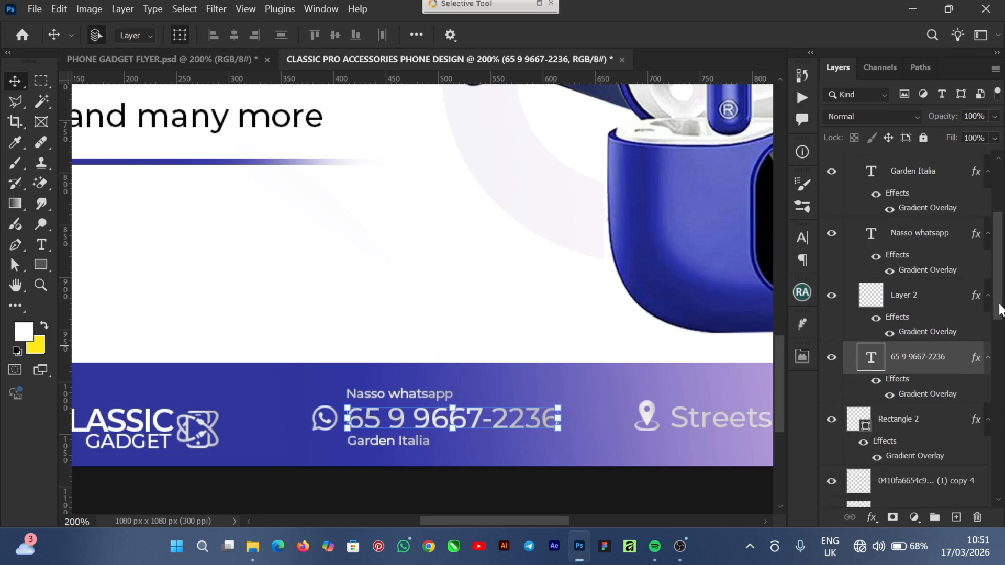
double_click(938, 396)
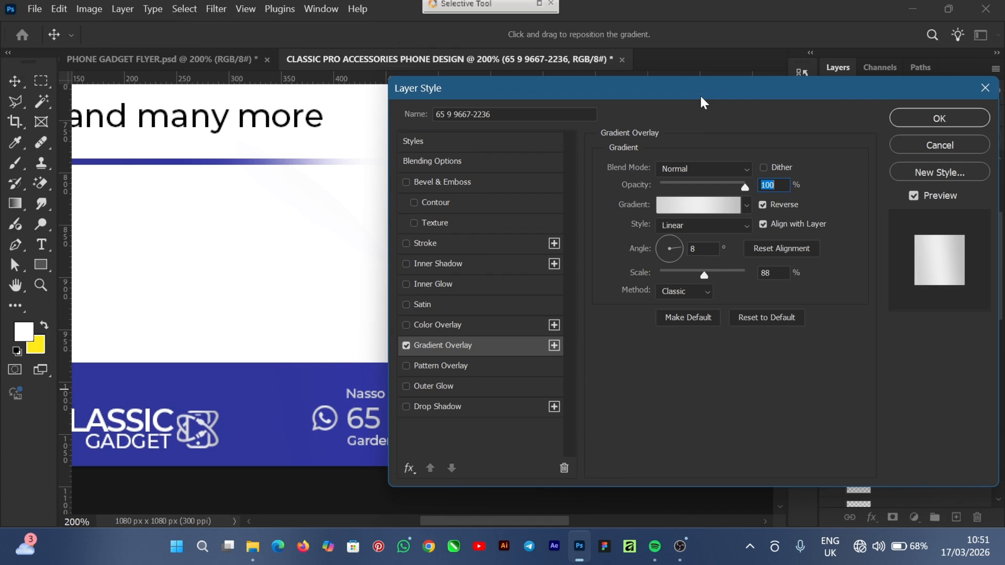
left_click(709, 211)
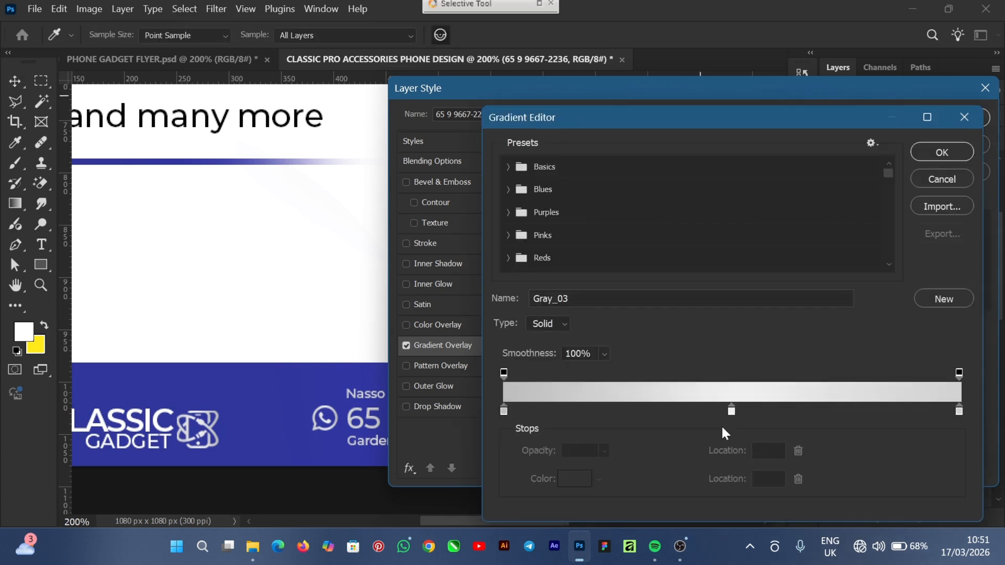
- Examine the colours of the gradient's start, middle and end stops, and close the layer style settings
left_click(504, 412)
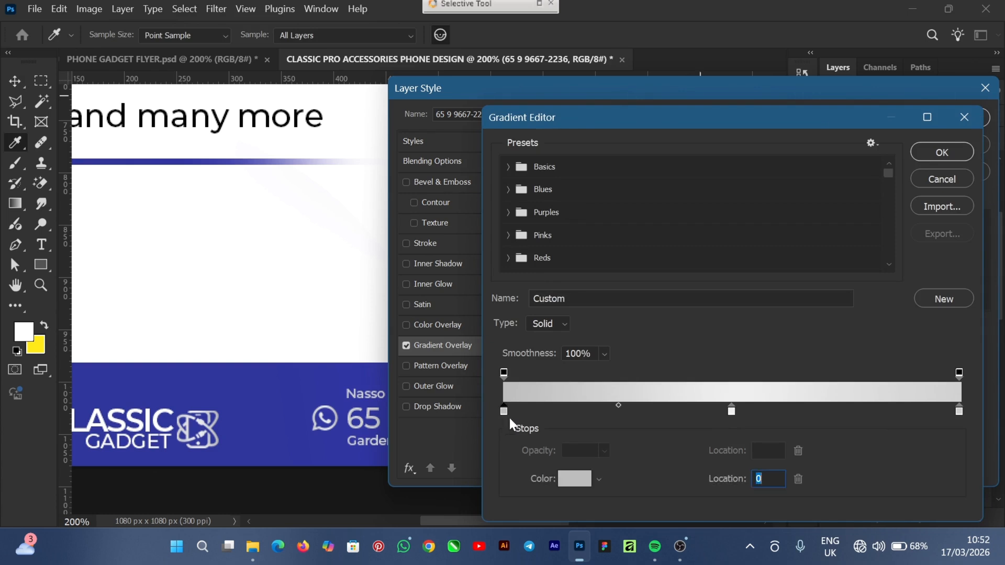
left_click(584, 480)
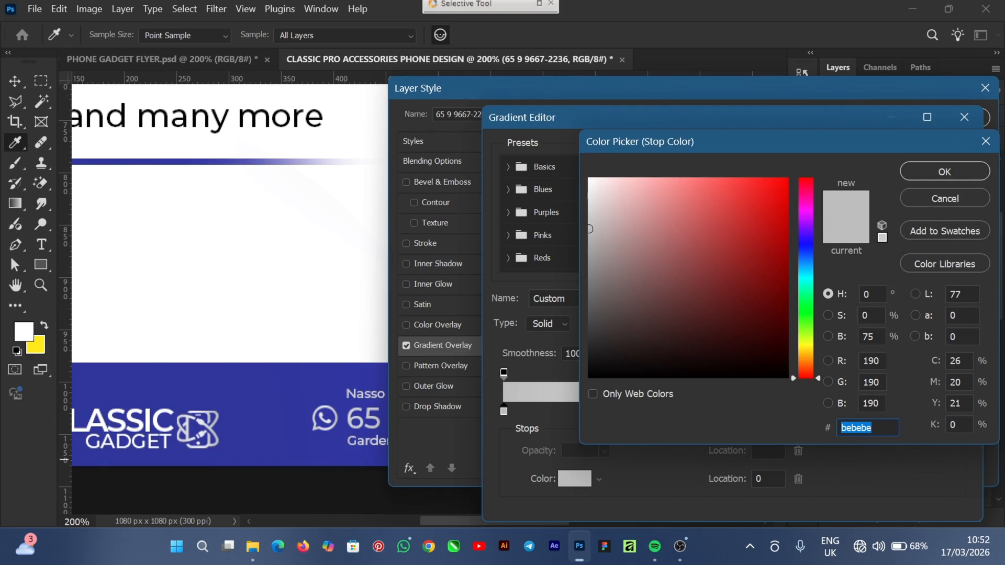
left_click(951, 175)
left_click(731, 411)
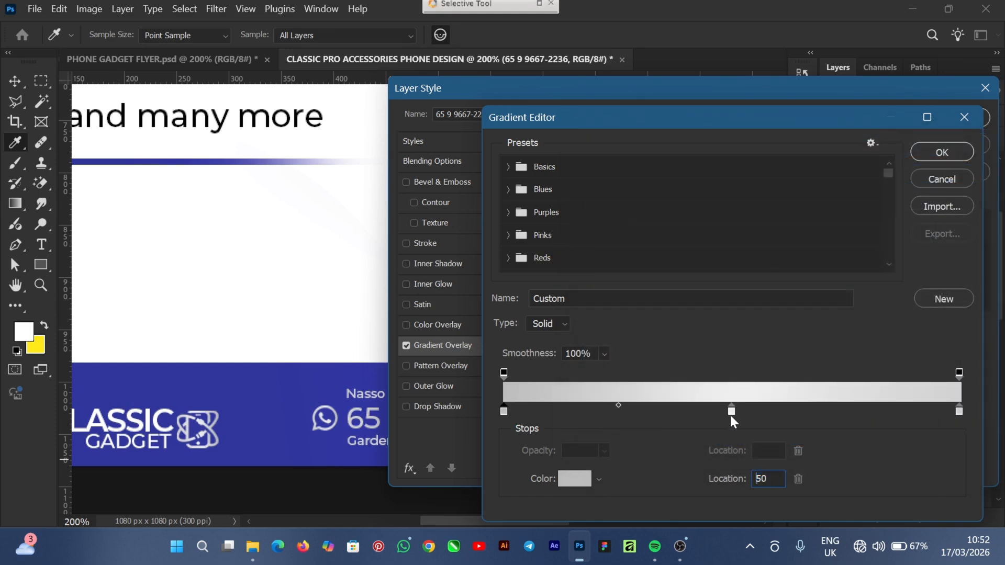
left_click(580, 480)
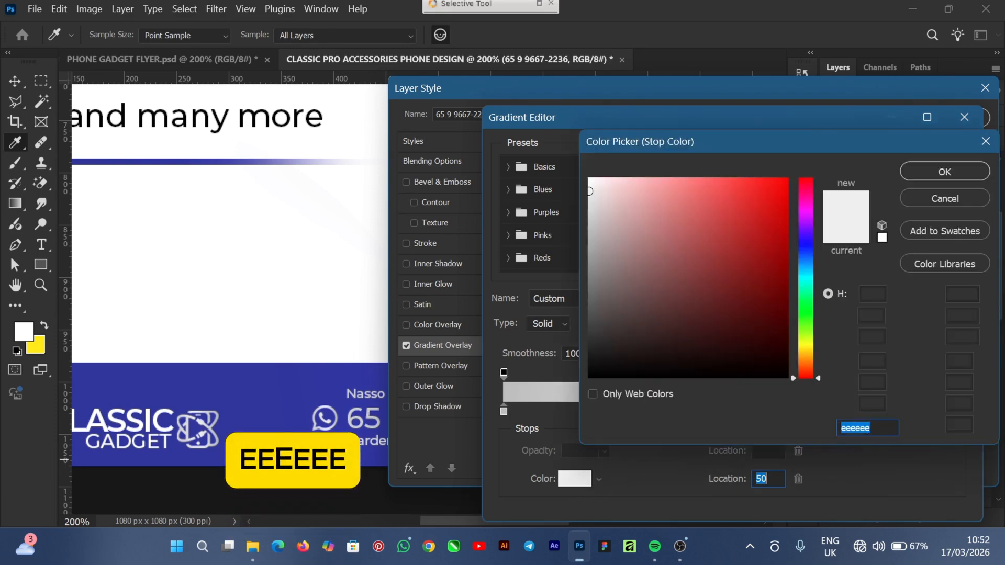
left_click(945, 172)
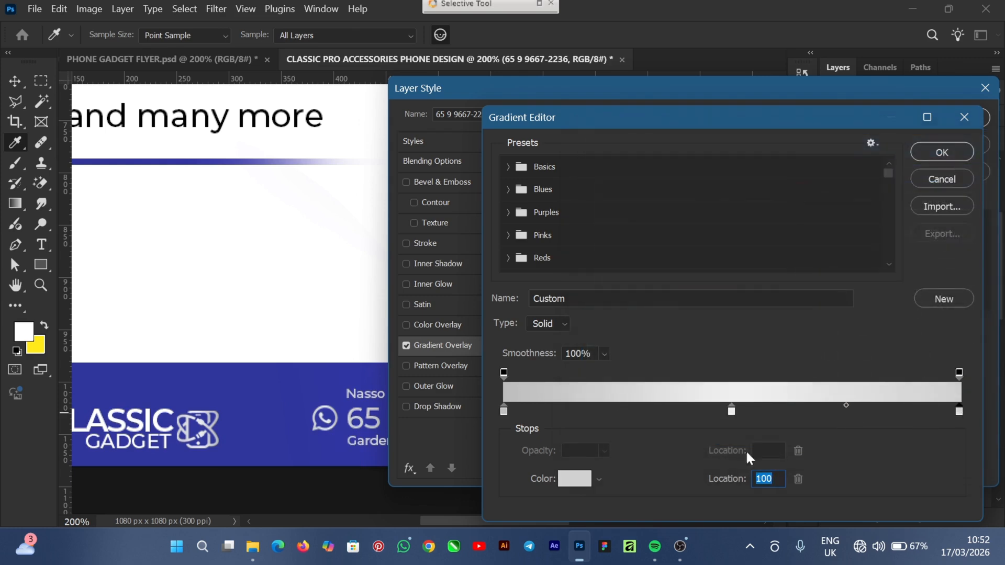
left_click(581, 487)
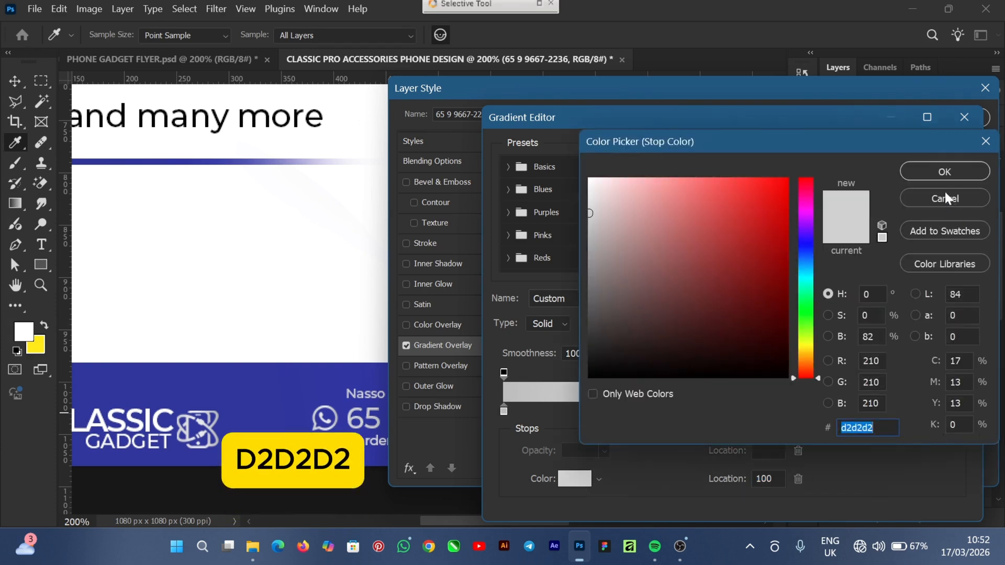
left_click(962, 178)
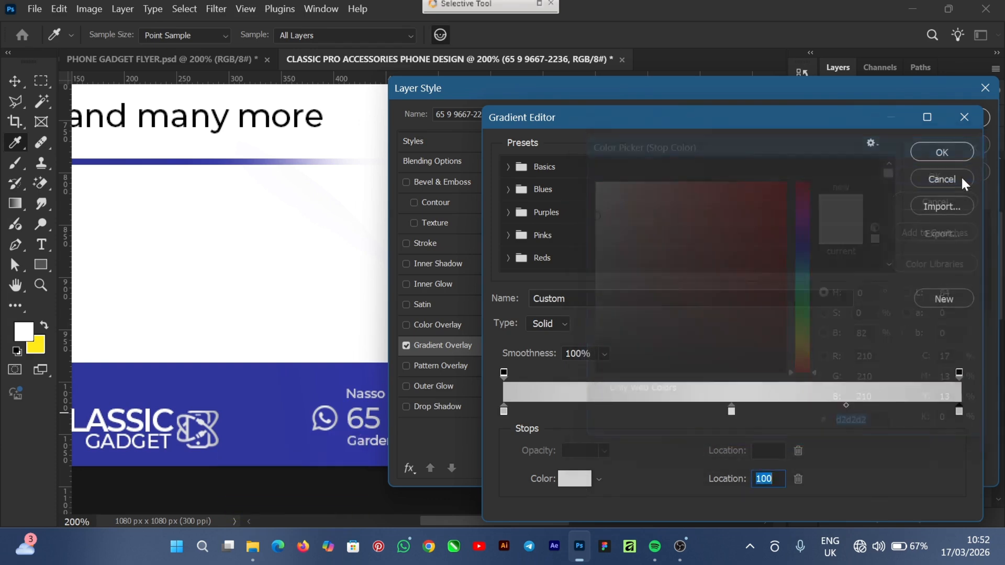
left_click(947, 152)
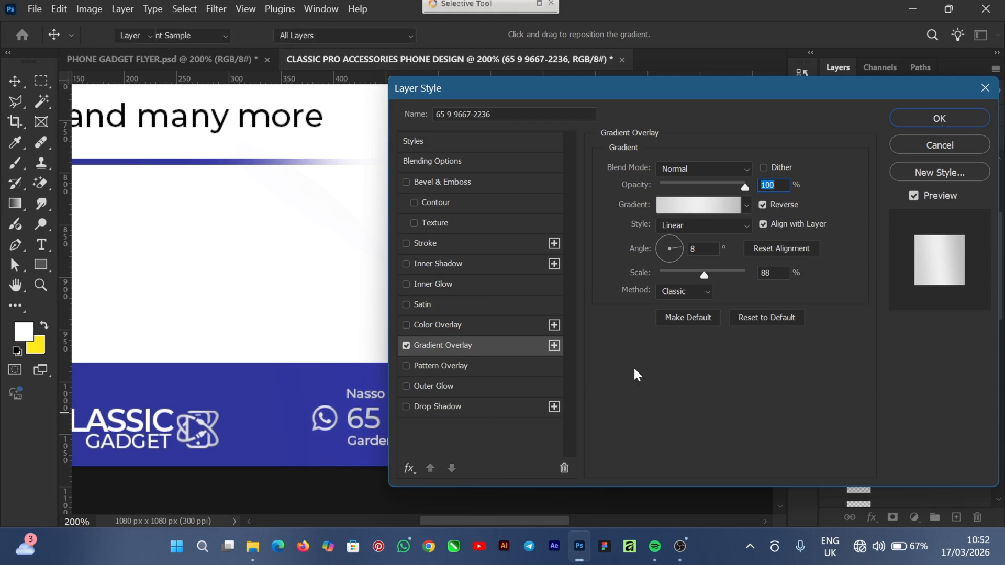
key("Return")
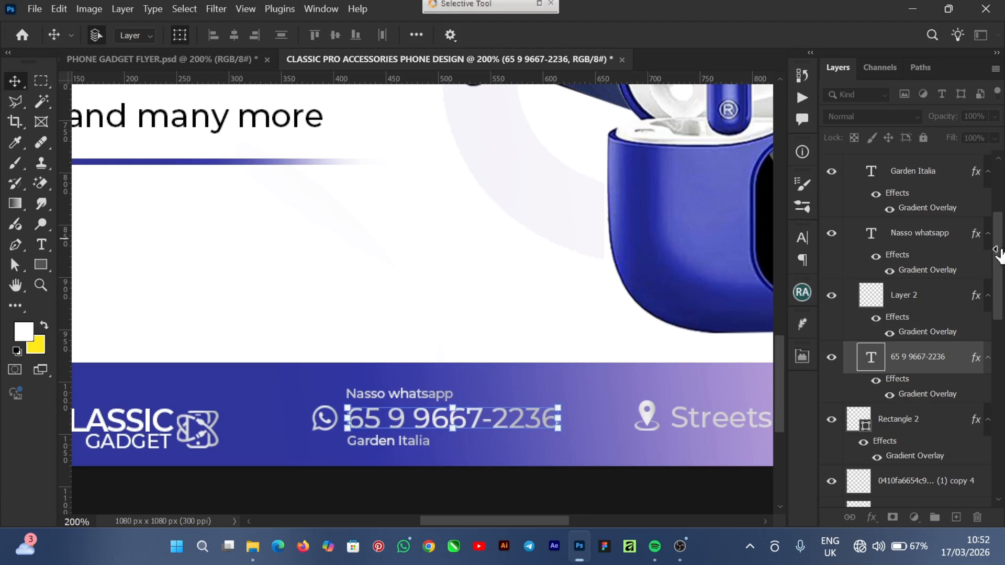
- Collapse the CONTACT layer group
scroll(1001, 255, "up", 3)
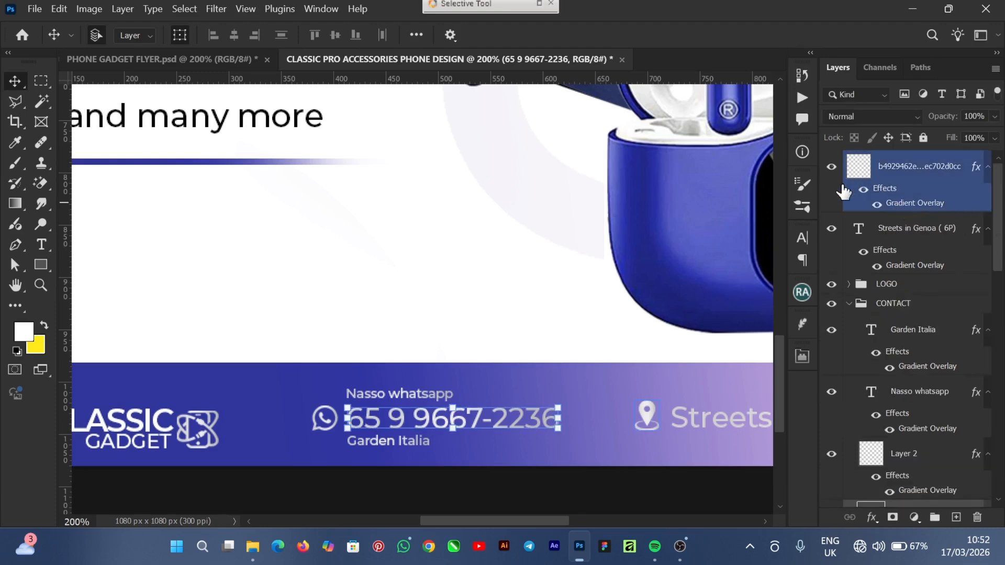
key("ctrl+minus")
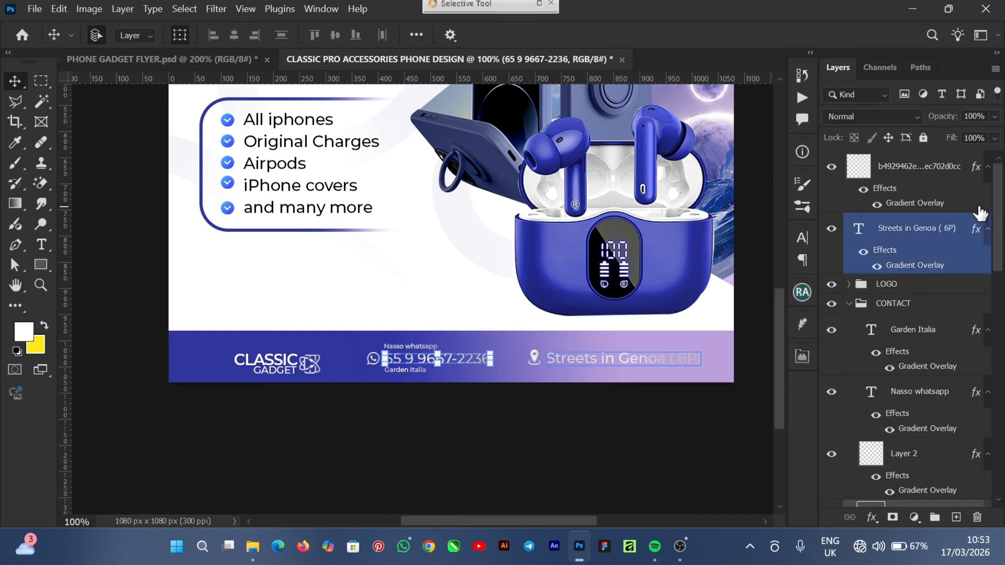
left_click(865, 305)
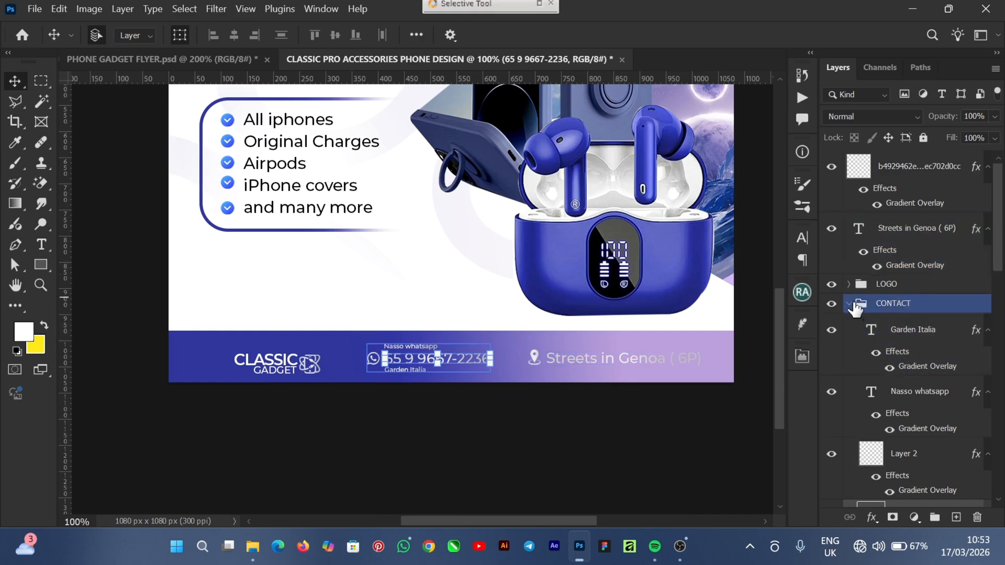
left_click(849, 304)
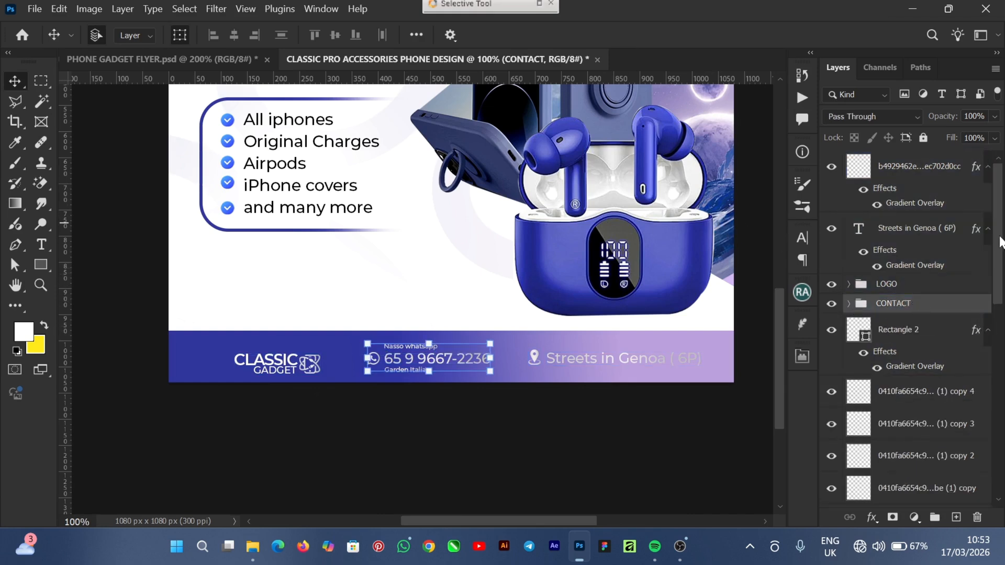
- Group the location pin layer with the address text layer and name the group LOCATION
left_click(937, 233)
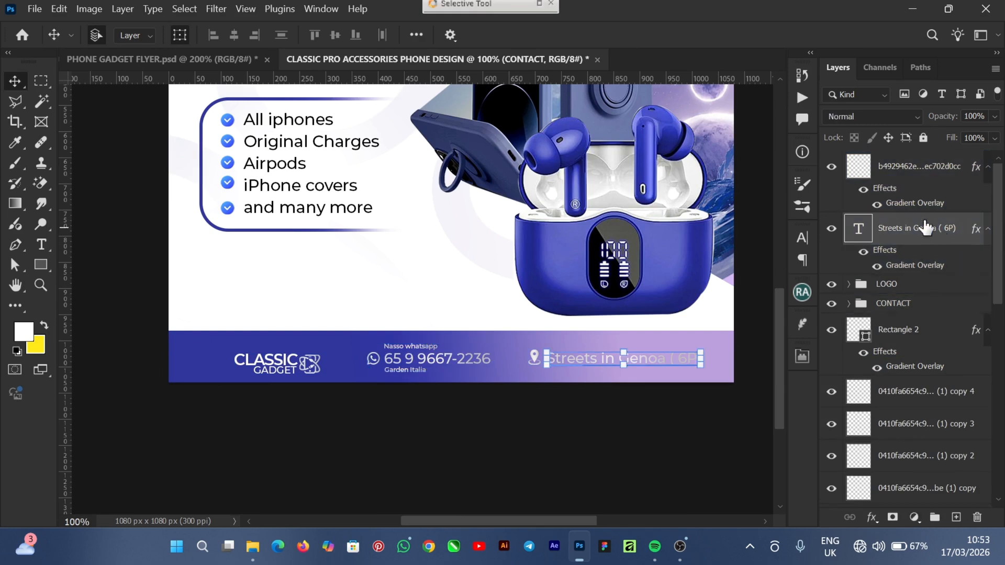
left_click(918, 176)
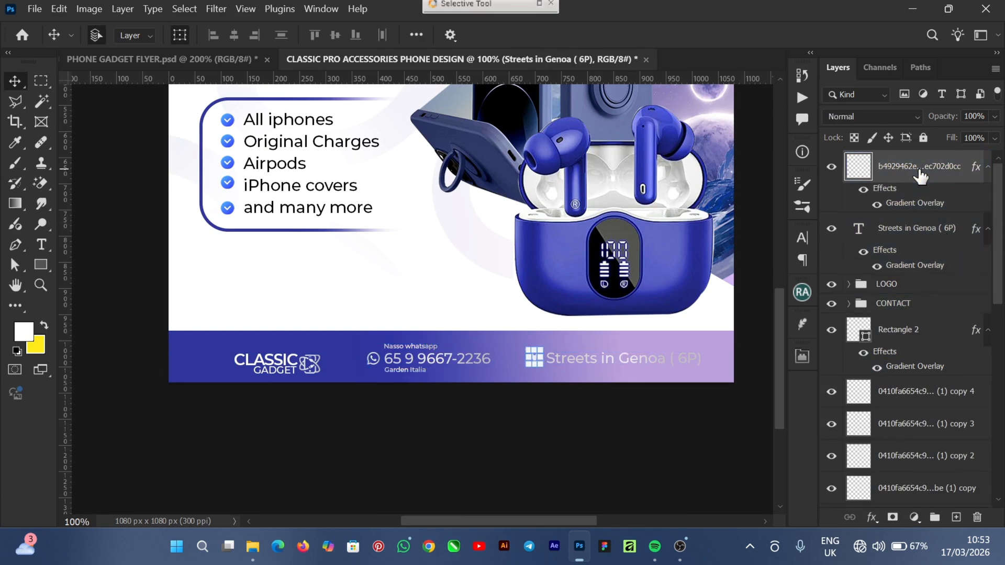
left_click(923, 229)
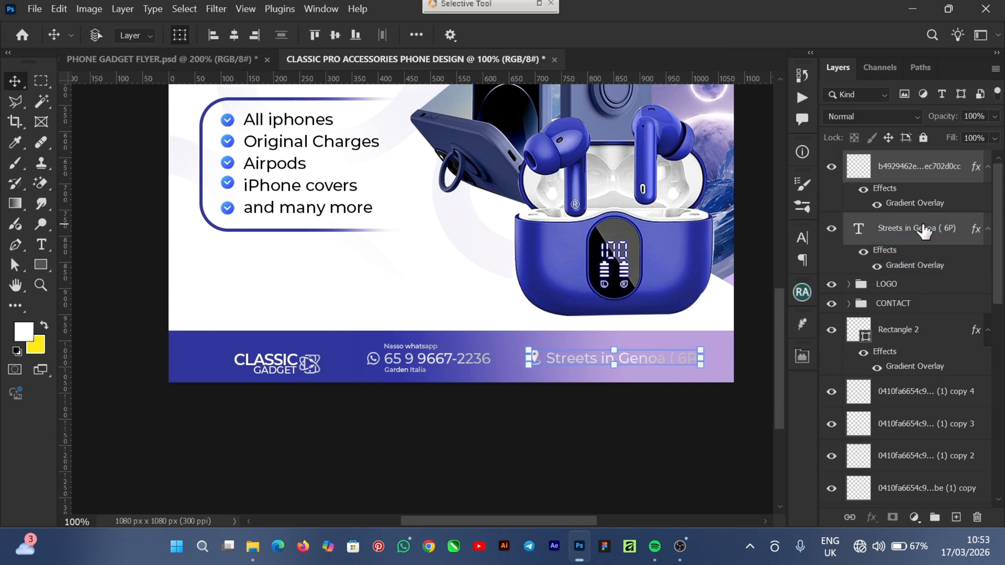
key("ctrl+g")
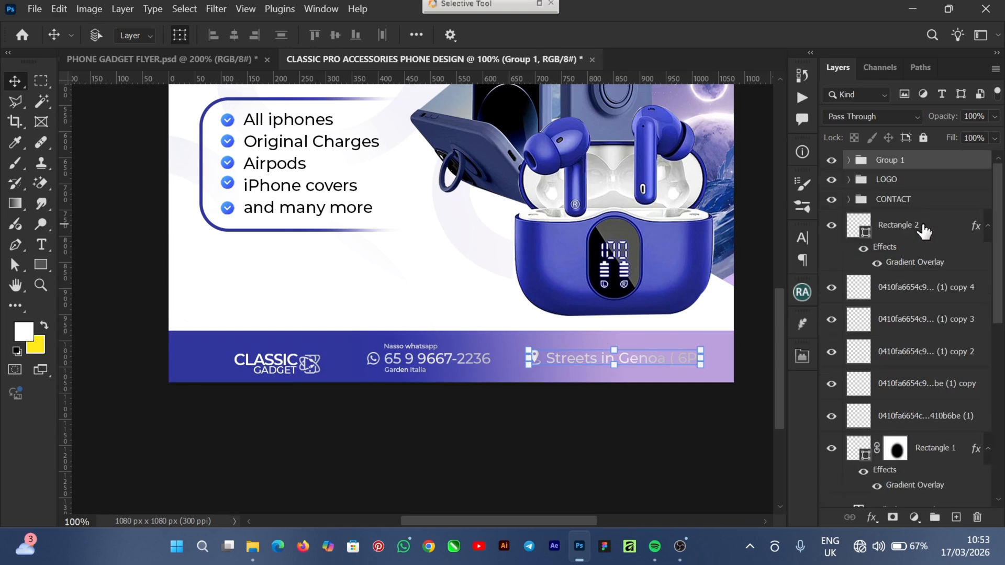
double_click(898, 161)
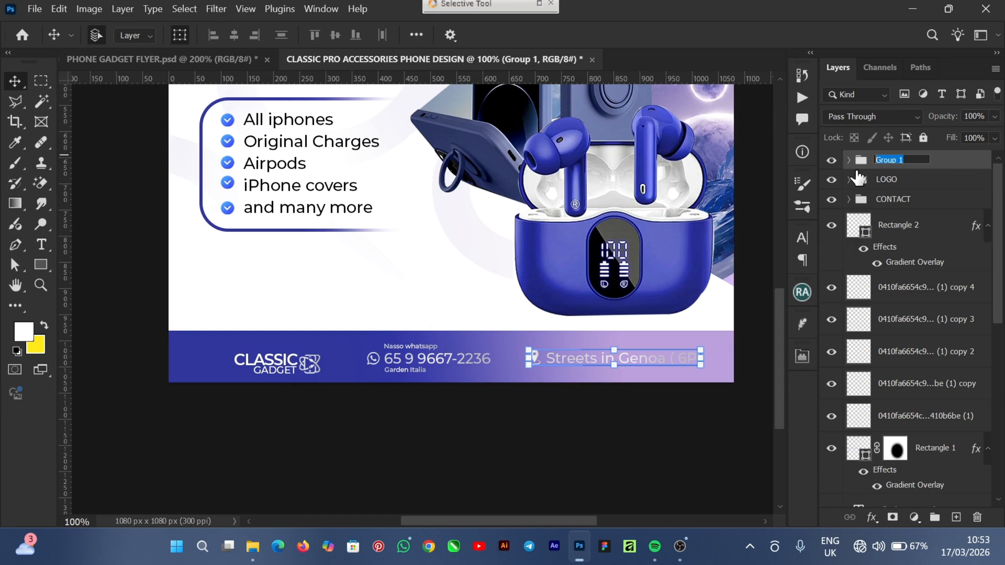
type("LOCA")
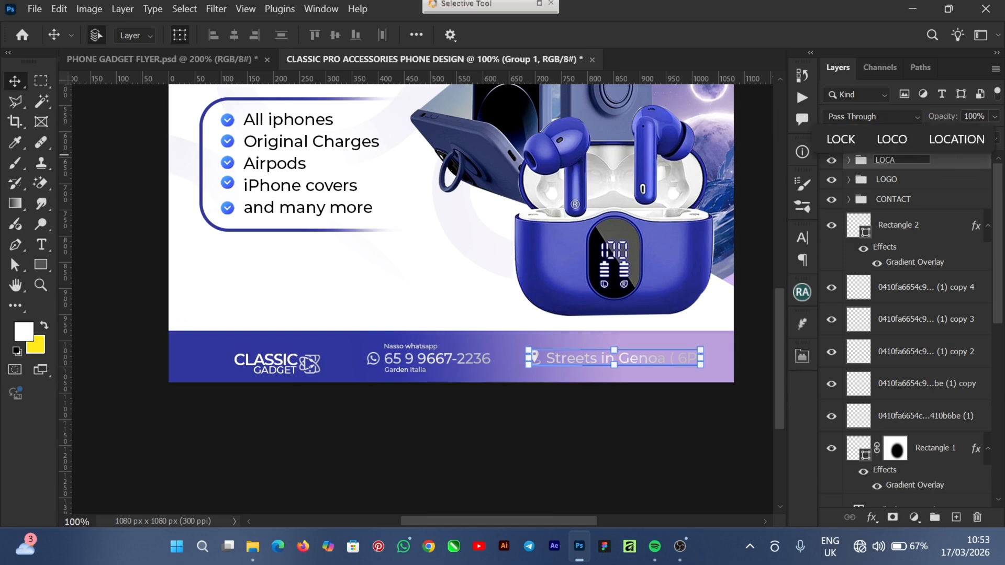
type("TION")
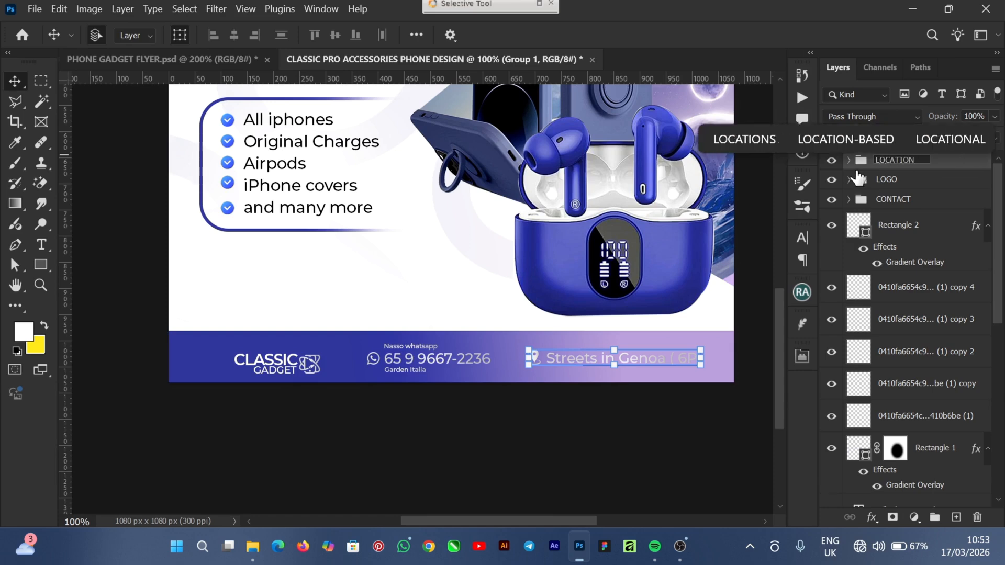
key("Return")
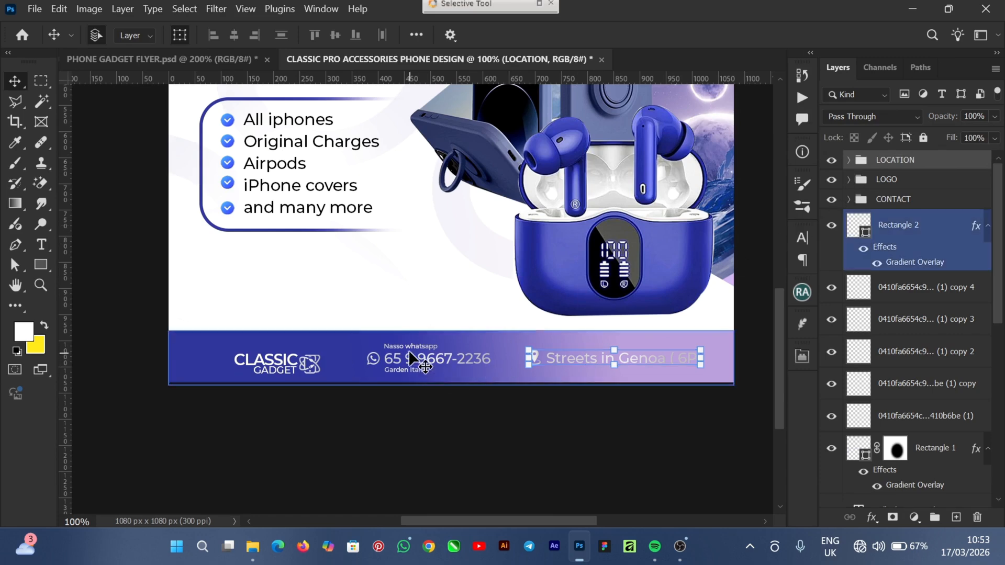
- Select the LOCATION, LOGO and CONTACT groups together and align their vertical centres
left_click(410, 347)
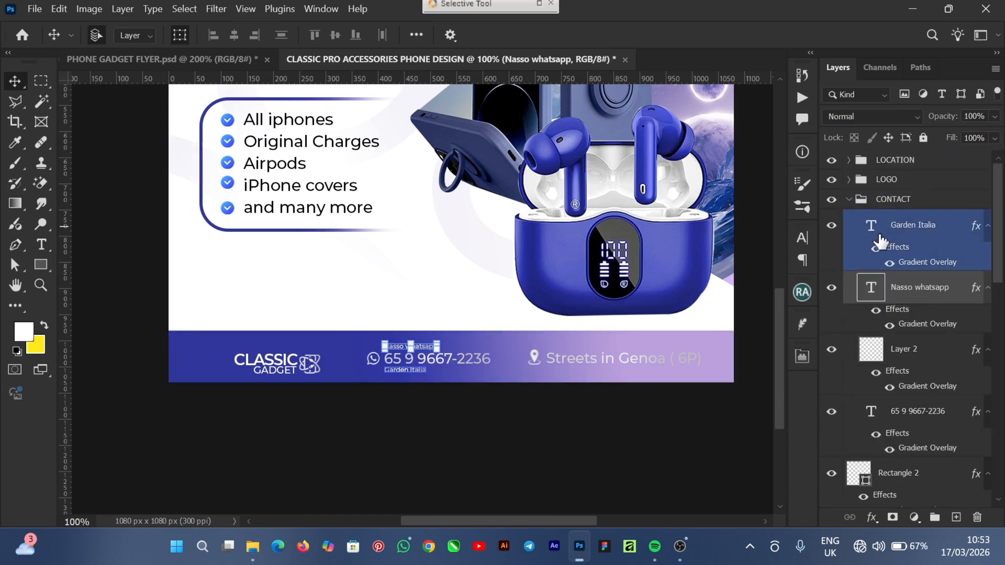
left_click(849, 201)
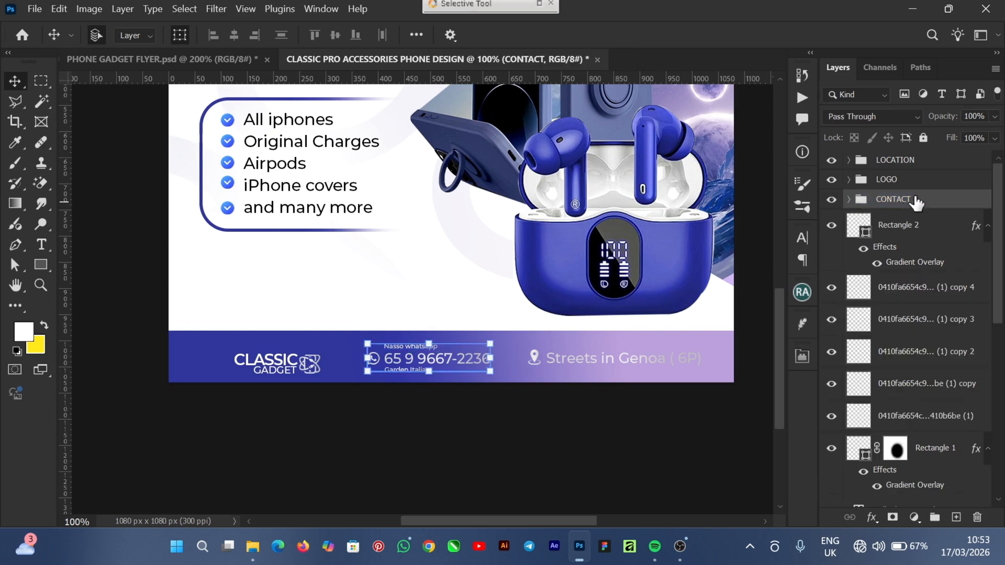
left_click(885, 224)
left_click(913, 199)
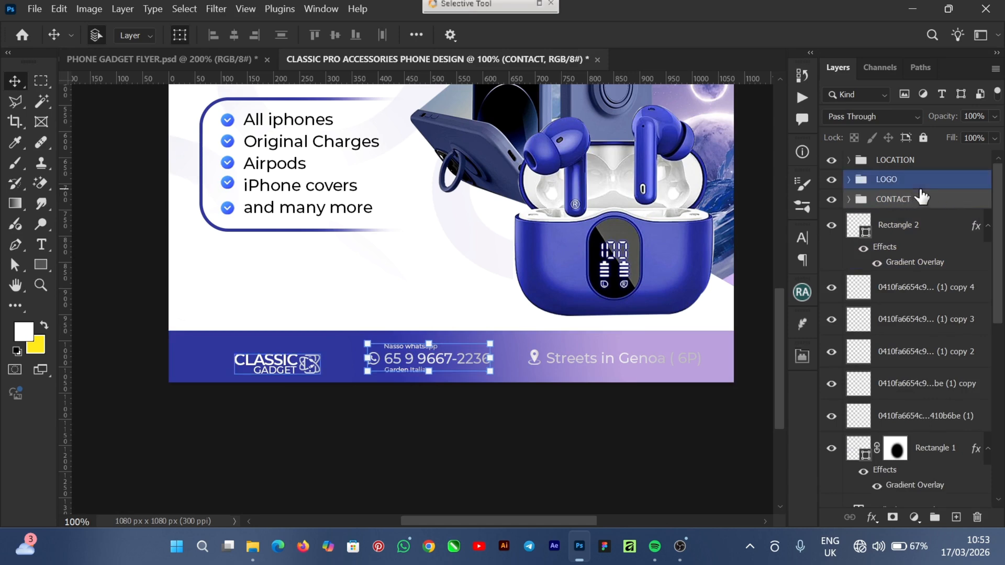
left_click(947, 183, "shift")
left_click(940, 166, "shift")
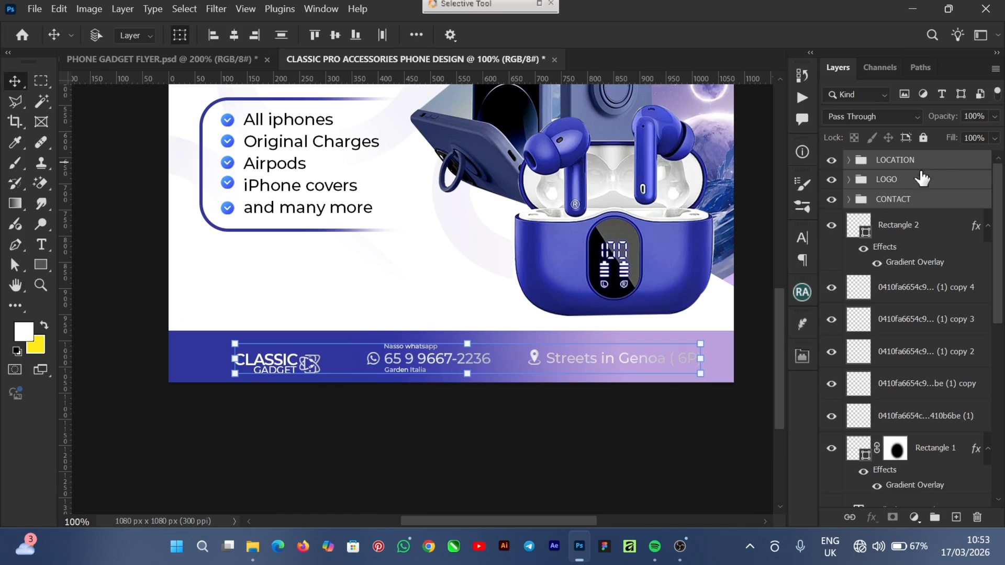
left_click(331, 33)
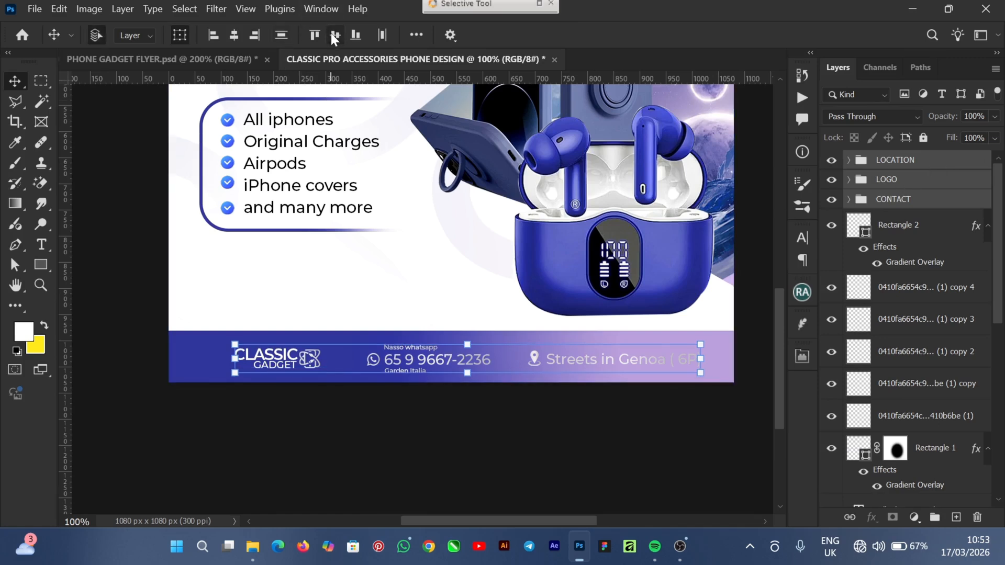
- Group the three footer groups and centre the new group horizontally and vertically on the footer bar, Rectangle 2
key("ctrl+g")
left_click(947, 189)
left_click(896, 163)
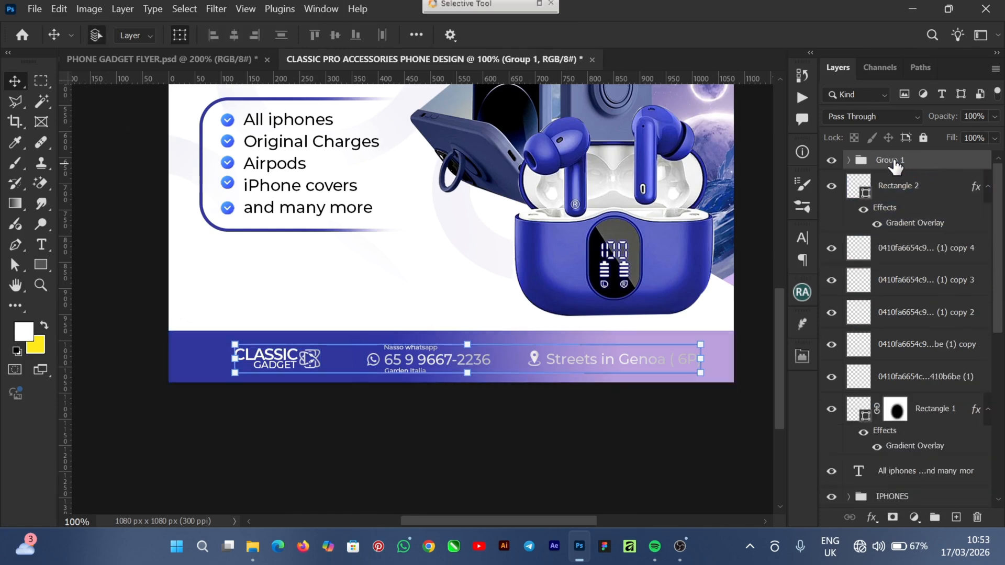
left_click(920, 201)
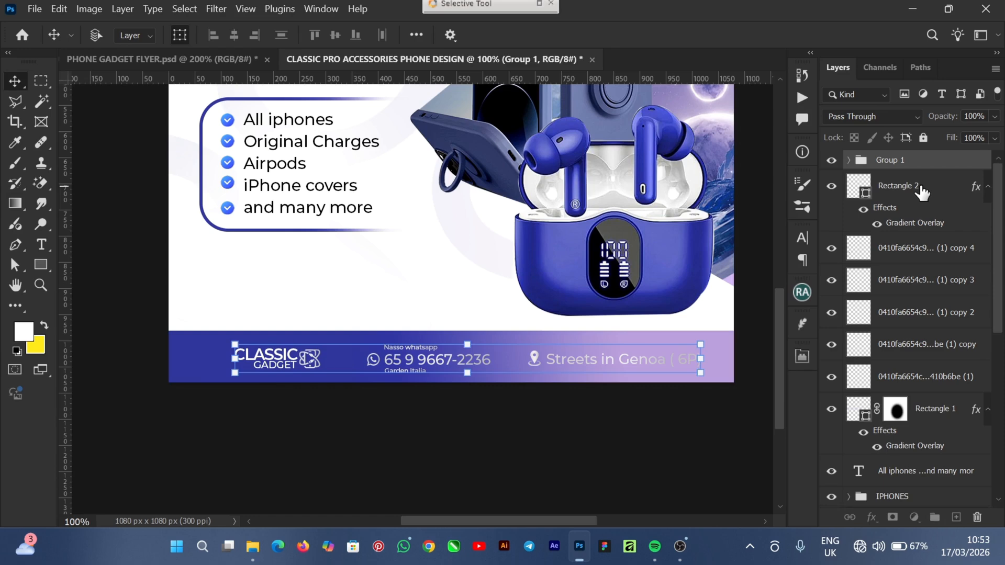
left_click(234, 37)
left_click(335, 35)
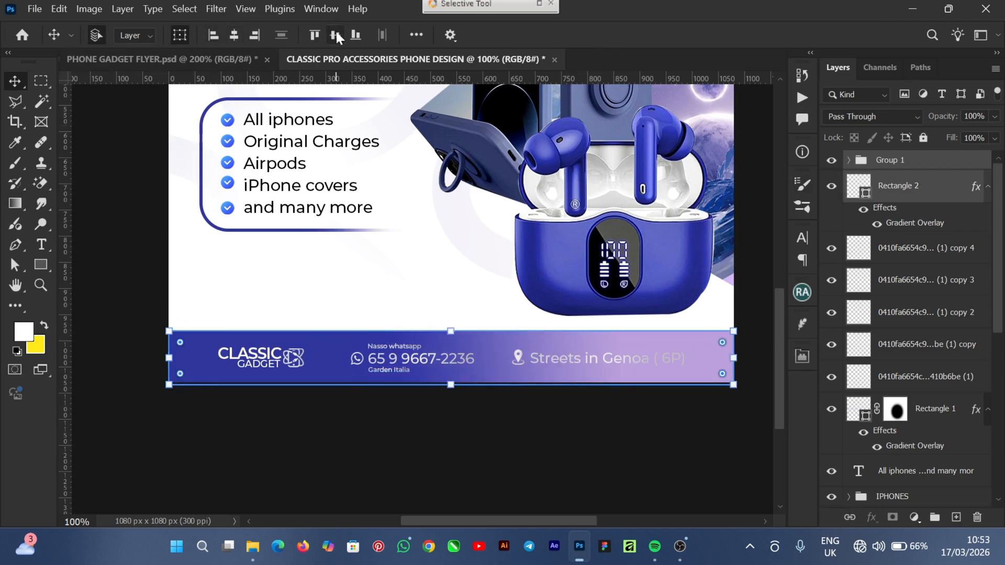
left_click(415, 454)
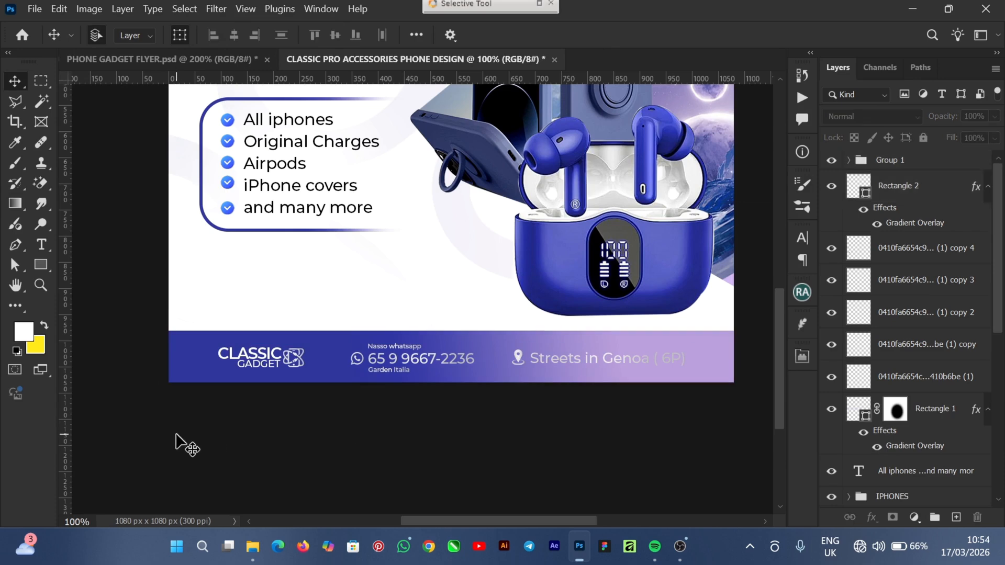
- Switch to PHONE GADGET FLYER.psd and inspect the layers that make up the slanted panel behind the footer logo
left_click(174, 55)
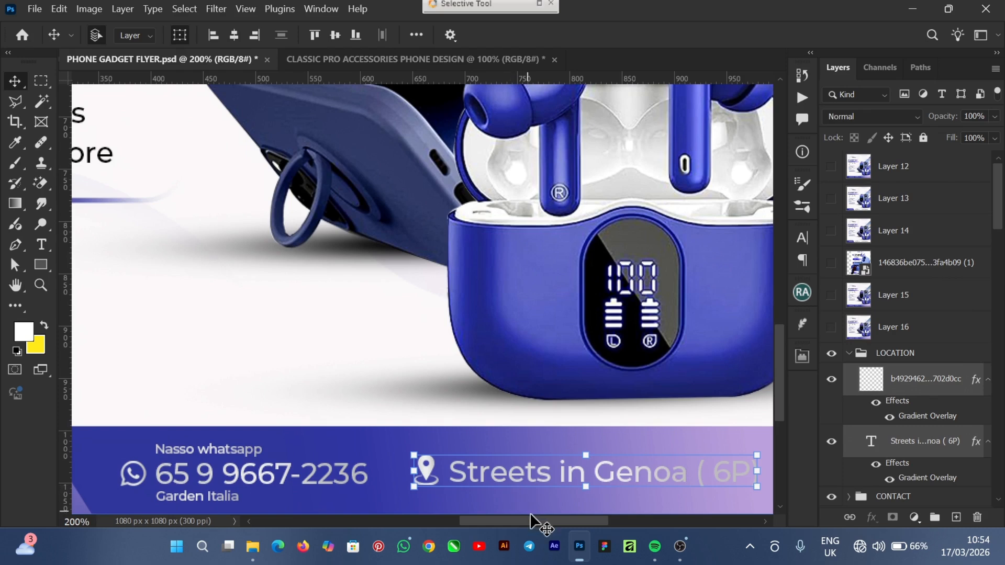
left_click_drag(545, 523, 455, 523)
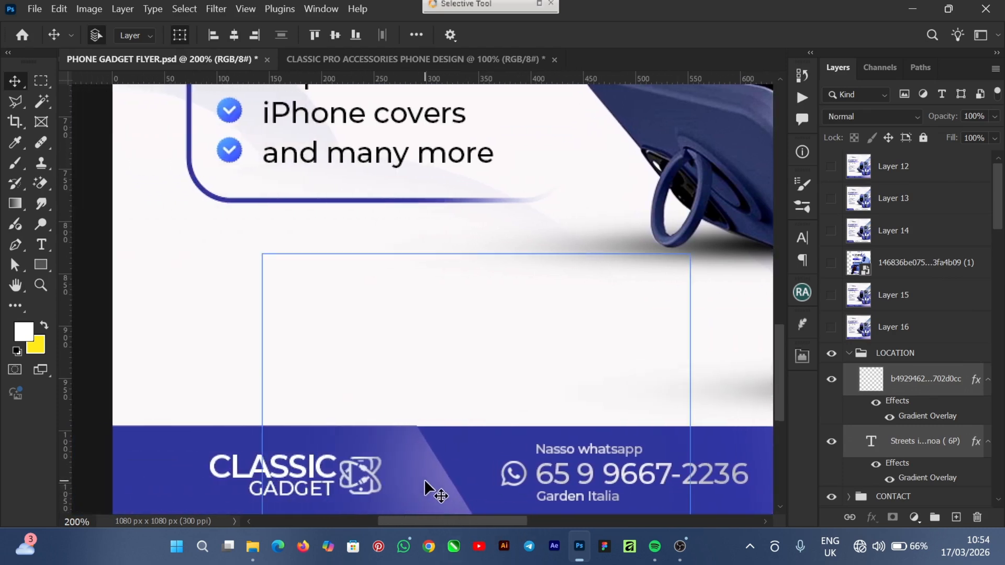
left_click(424, 479)
left_click(178, 487)
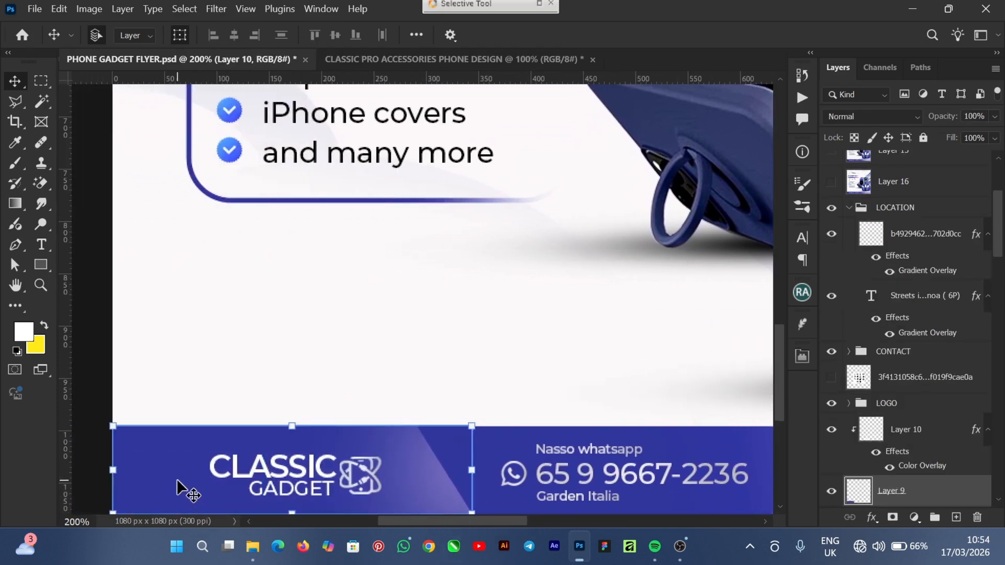
- Return to the CLASSIC PRO ACCESSORIES PHONE DESIGN document, add an empty top layer and set the foreground colour to the footer's light purple, baa0dd
left_click(408, 61)
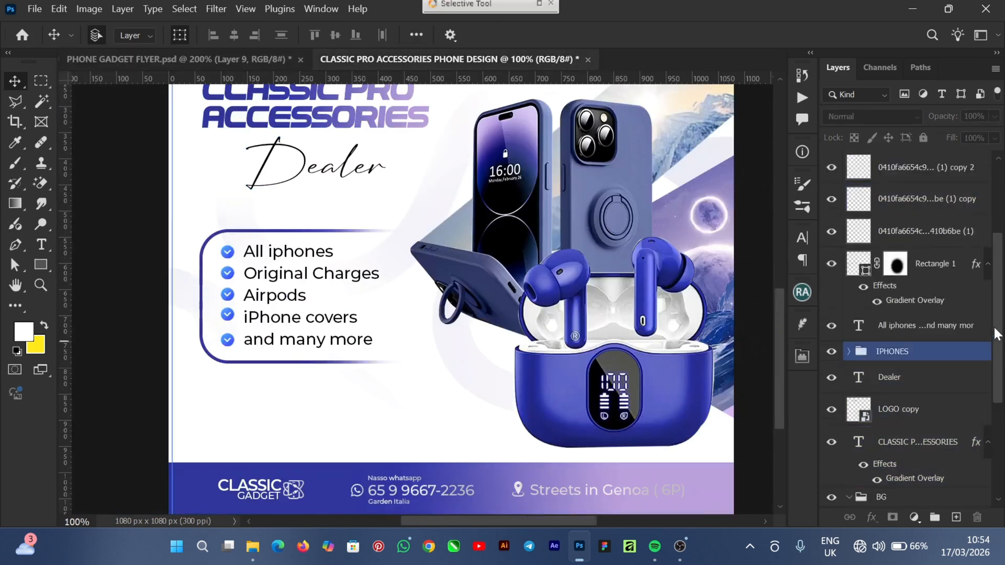
left_click(955, 518)
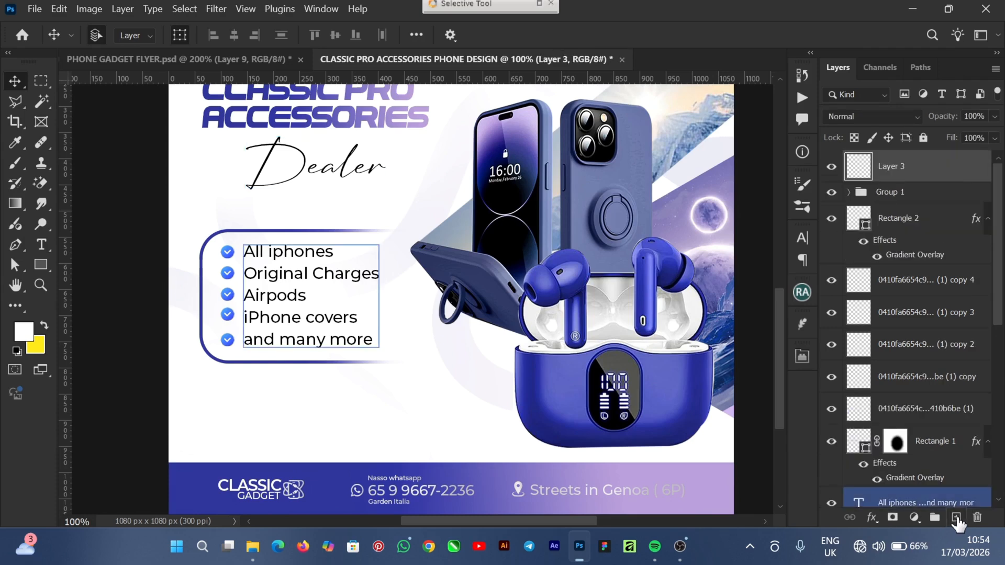
left_click(23, 333)
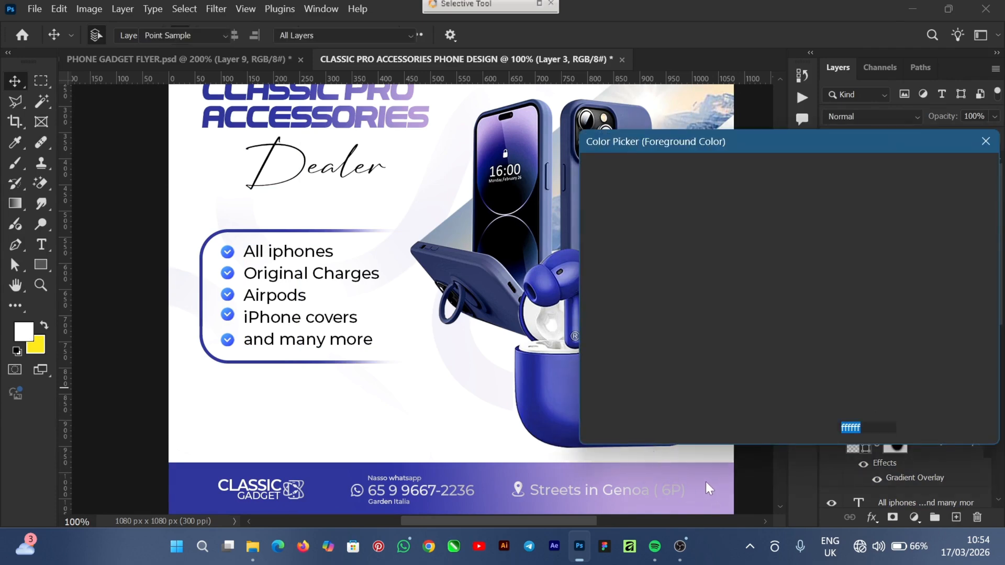
left_click(681, 472)
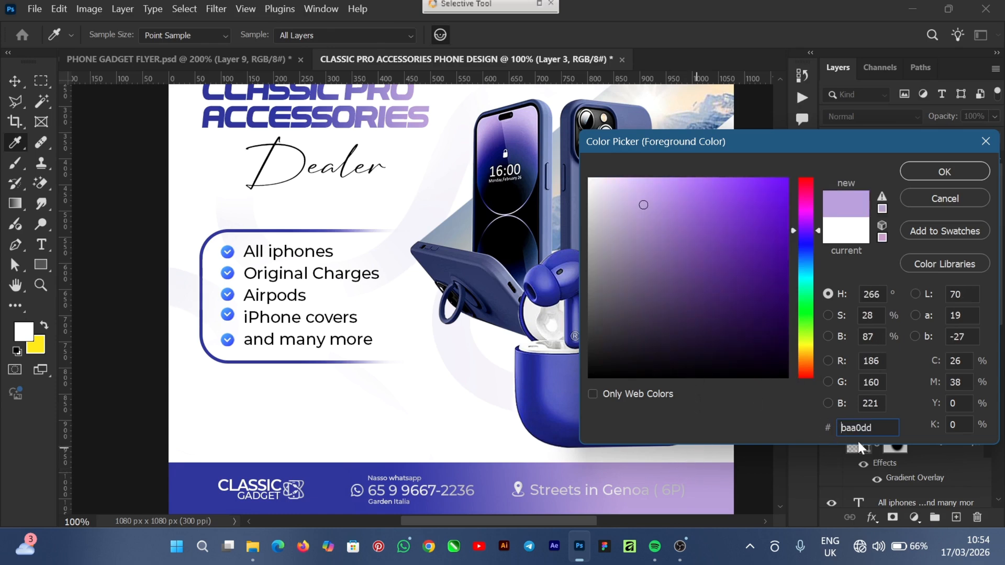
key("ctrl+a")
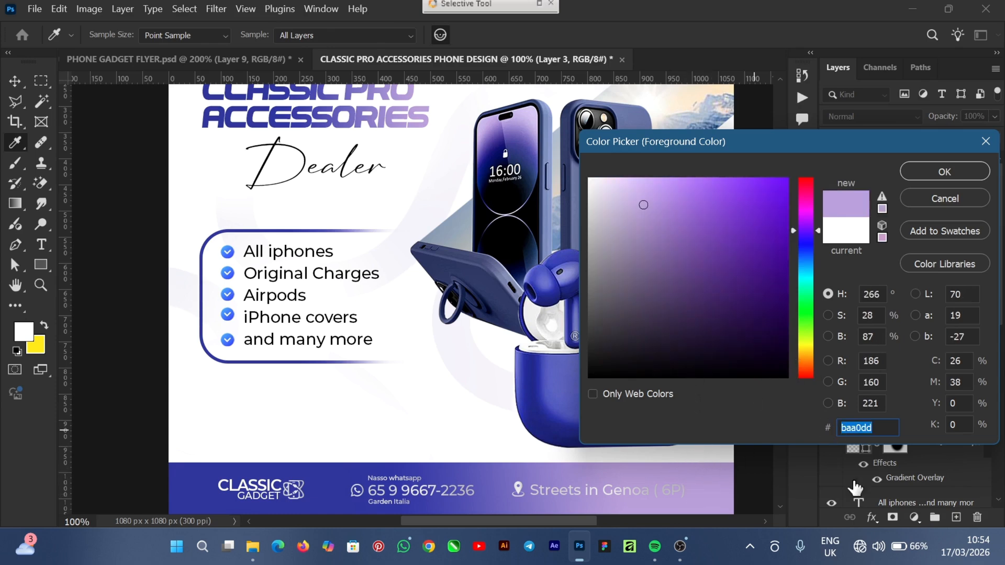
left_click(935, 174)
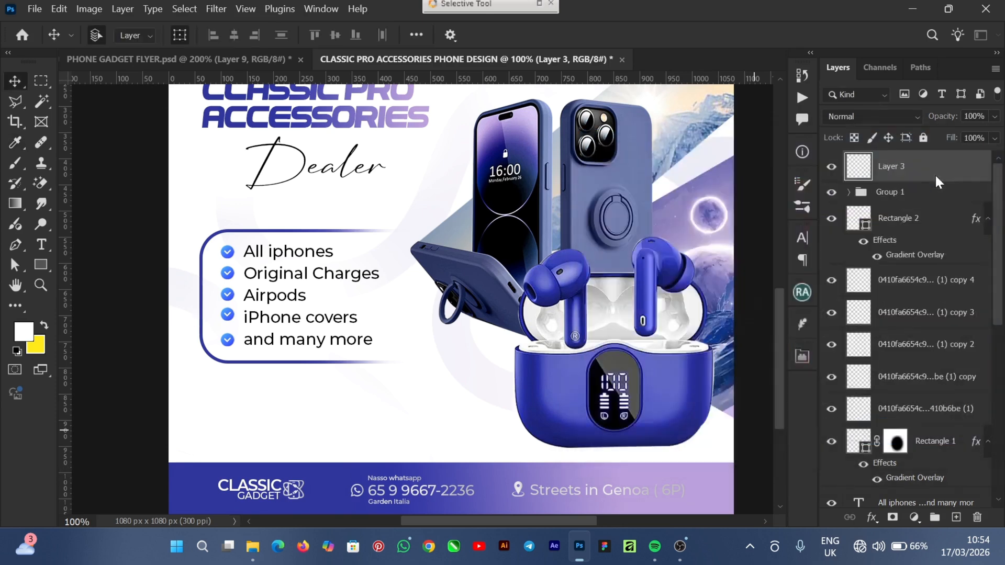
- Outline a slanted panel selection around the footer logo with the Polygonal Lasso, about 280 px wide along its upper edge and 325 px along its lower edge
left_click_drag(777, 335, 780, 287)
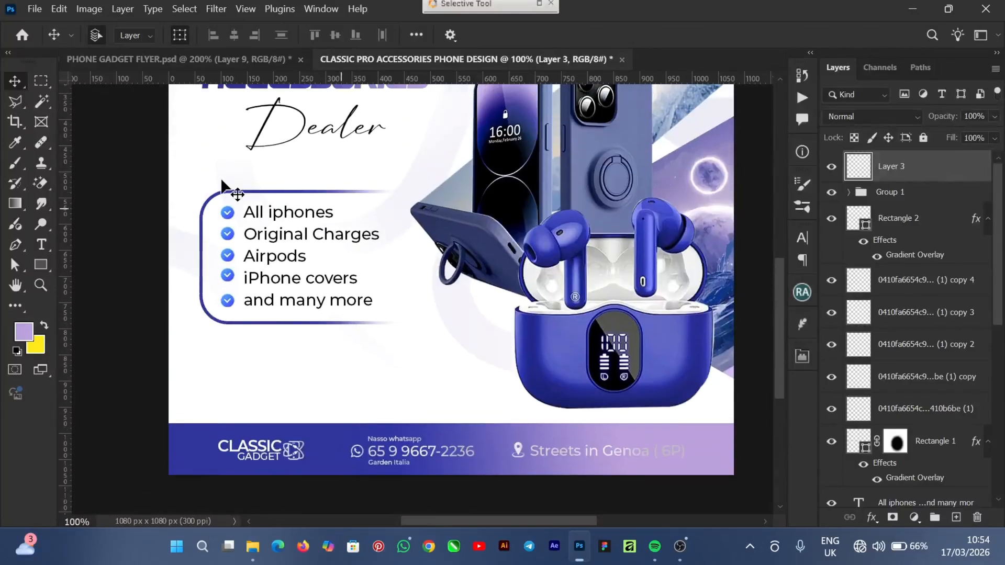
left_click(16, 104)
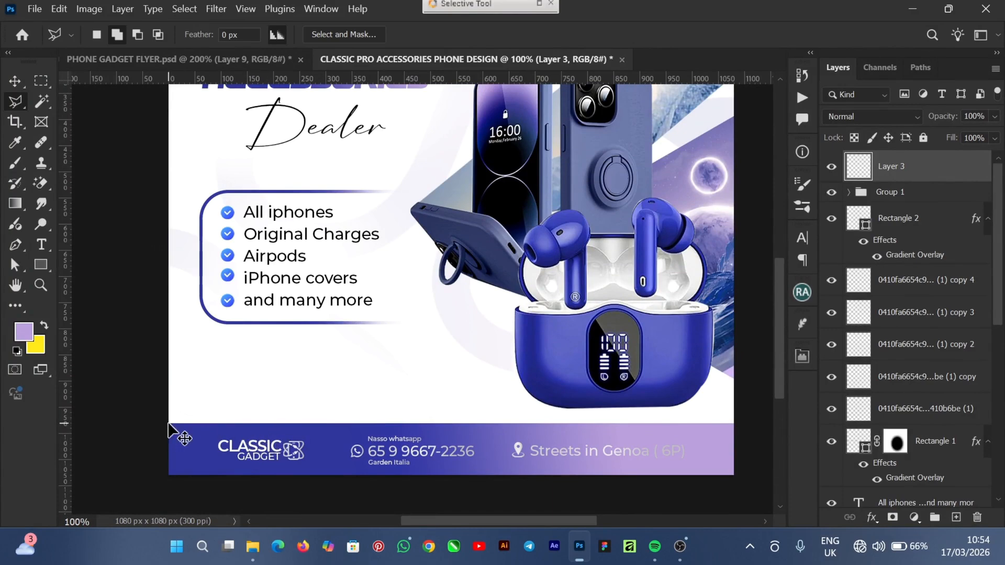
key("ctrl+plus")
left_click_drag(785, 327, 786, 401)
left_click_drag(524, 519, 466, 523)
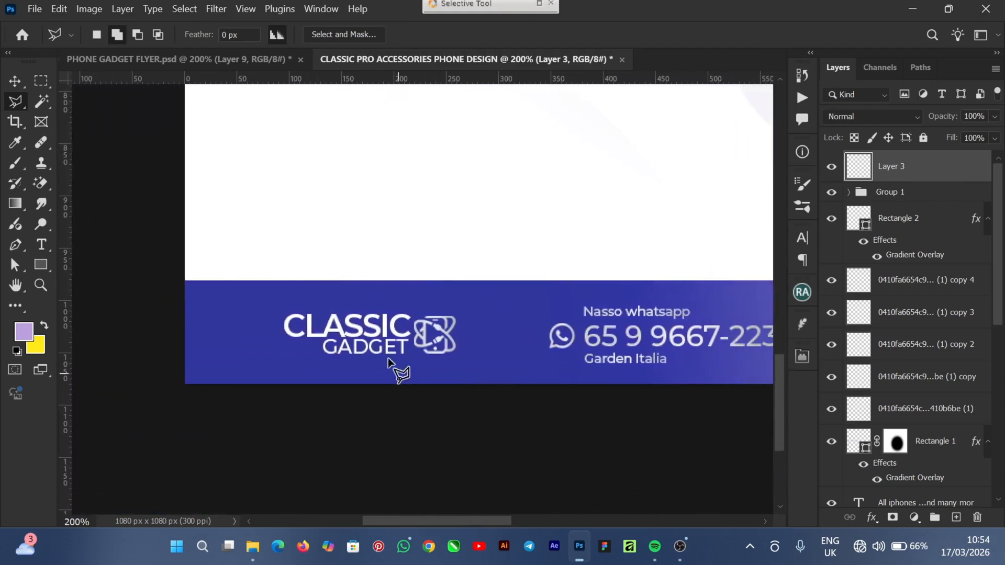
left_click(184, 281)
left_click(476, 280)
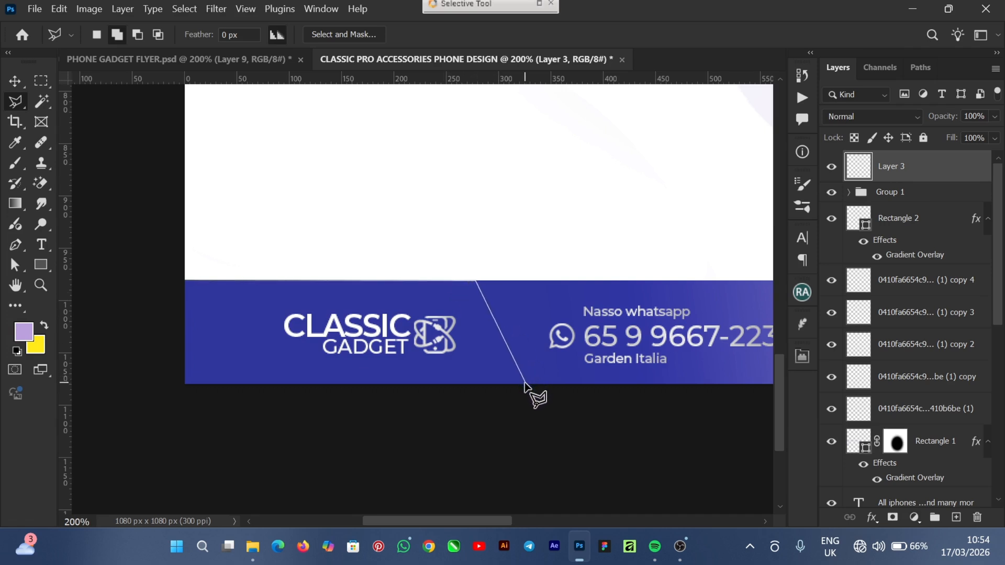
left_click(525, 383)
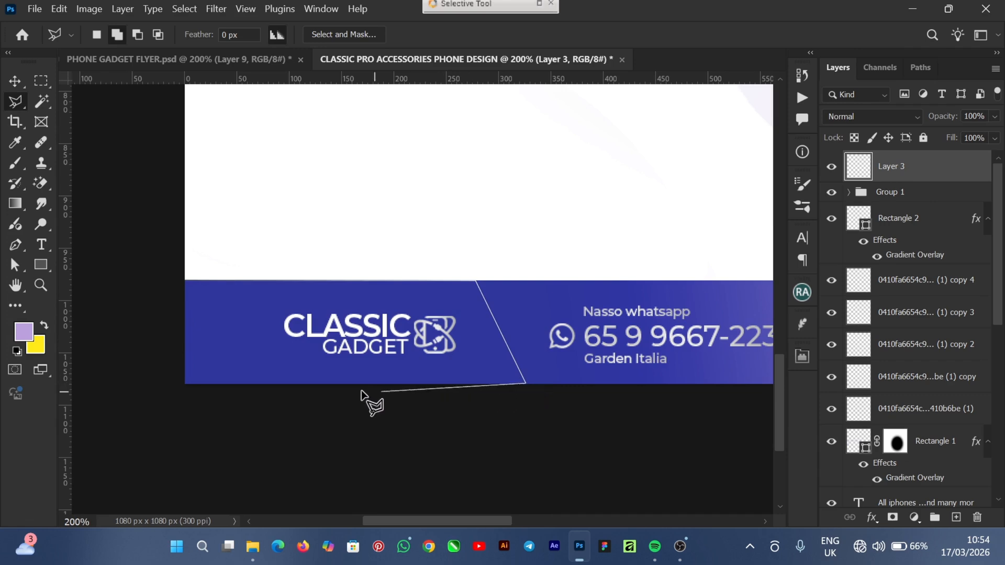
left_click(185, 385)
left_click(187, 284)
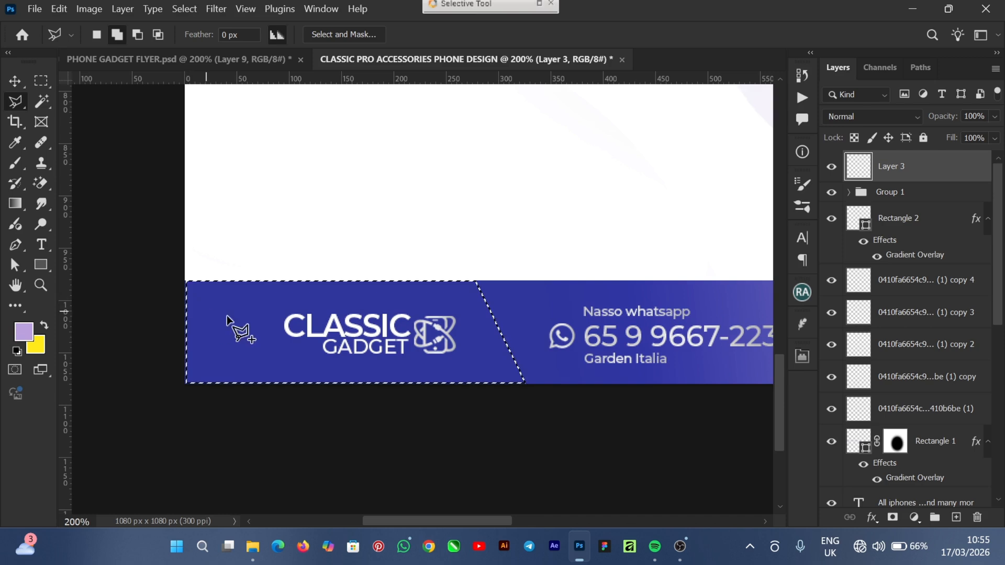
- Fill the slanted selection on Layer 3 with light purple a8a0da at 100% opacity in Normal mode and deselect it
right_click(271, 337)
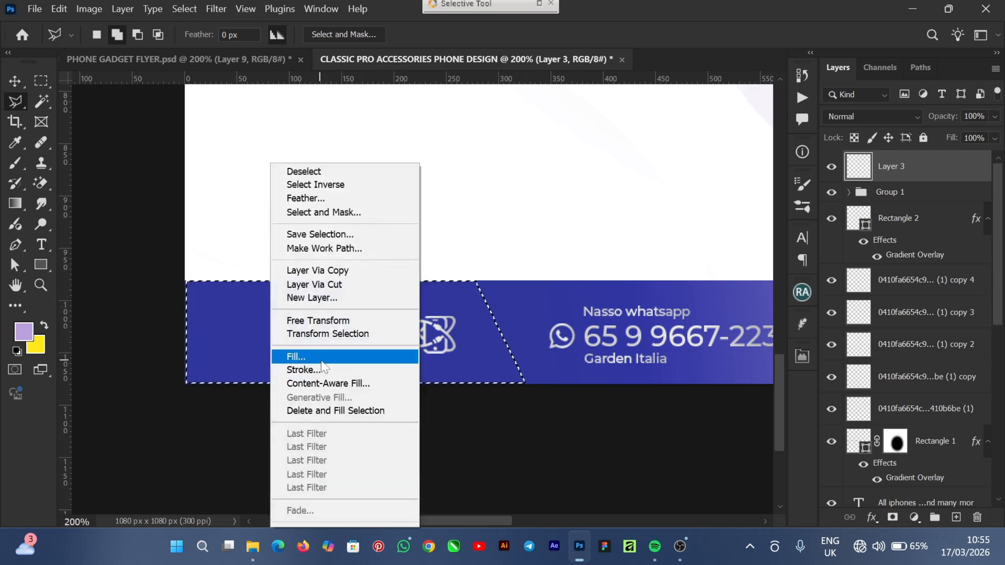
left_click(356, 358)
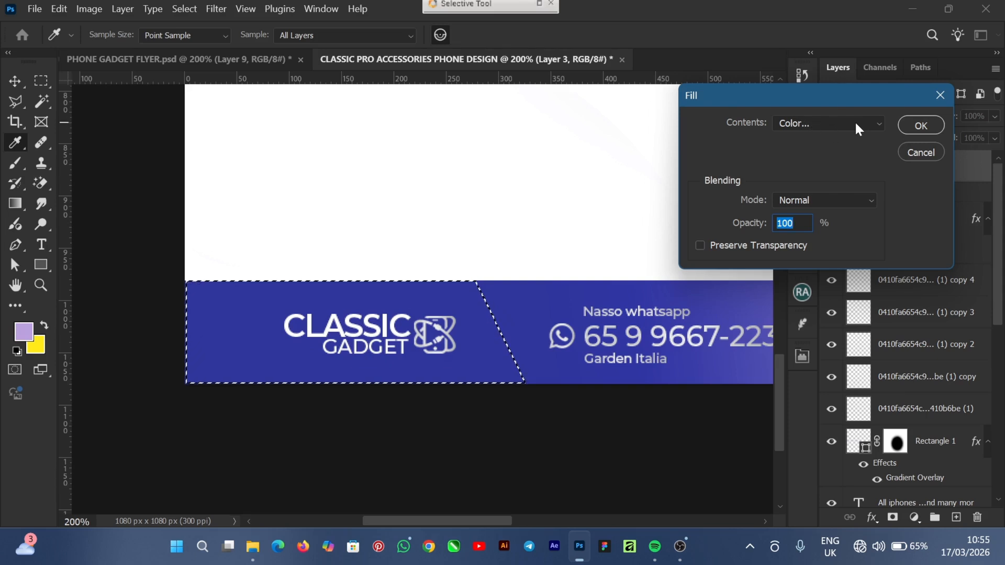
left_click(854, 121)
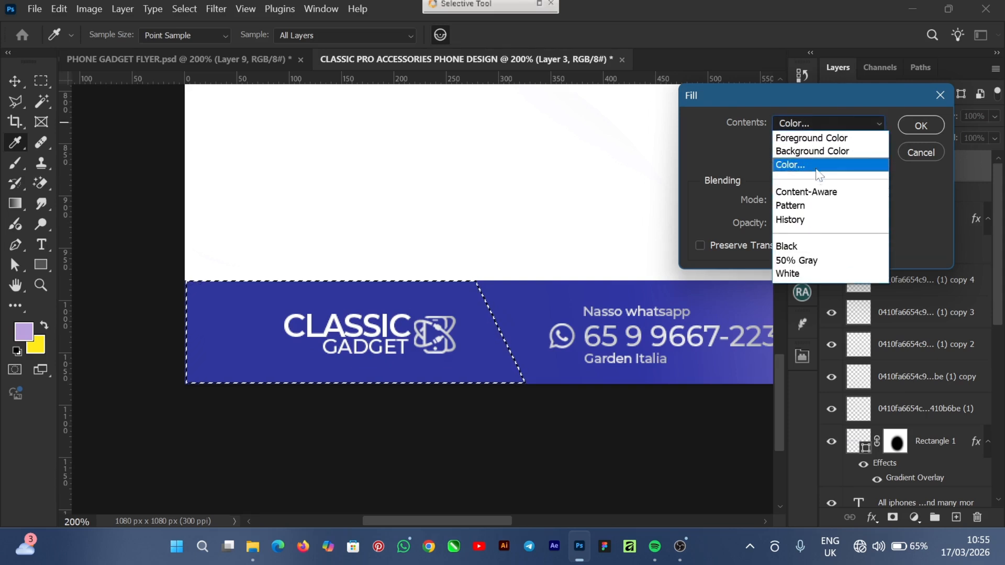
left_click(835, 168)
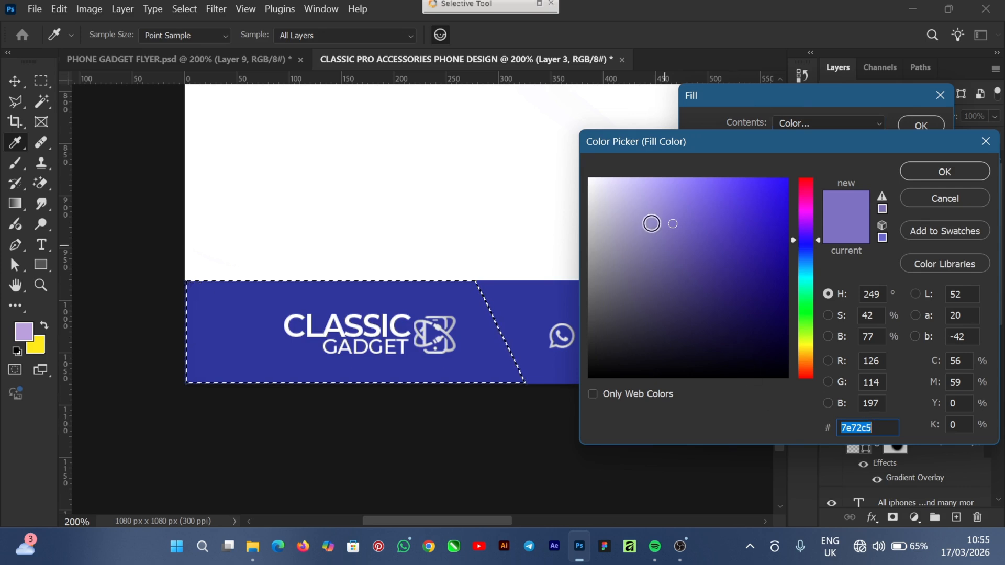
left_click(646, 207)
left_click_drag(645, 208, 642, 207)
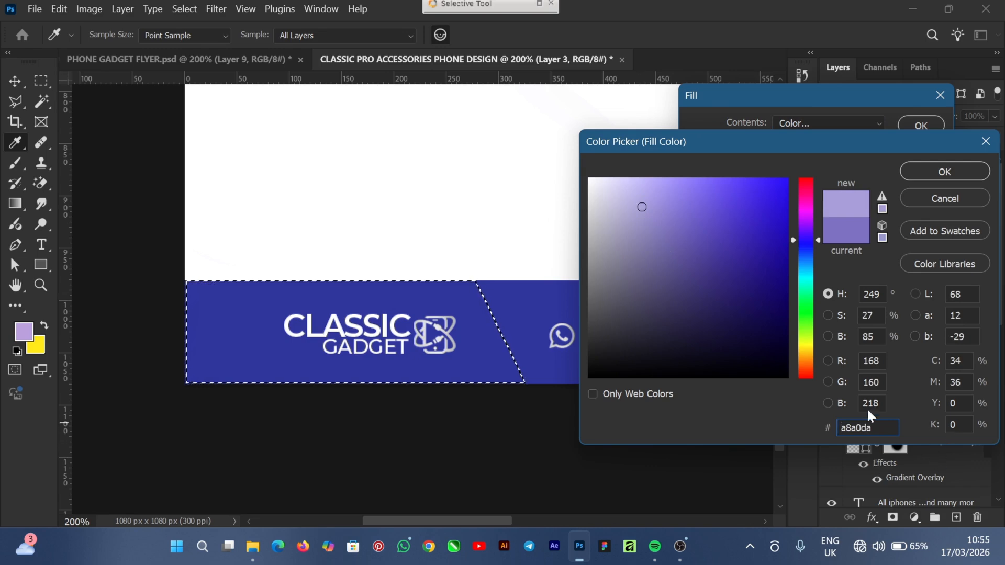
left_click(949, 174)
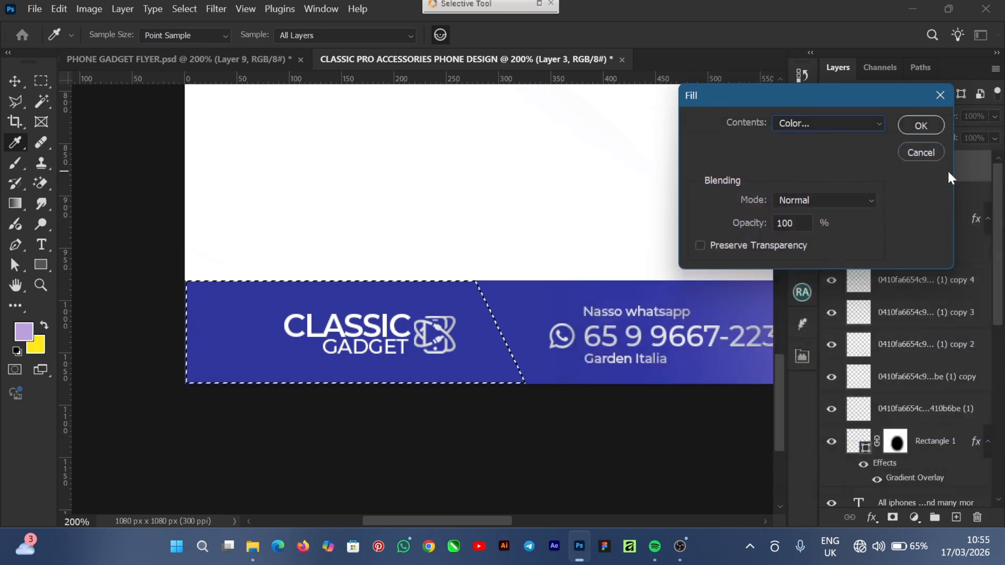
left_click(914, 128)
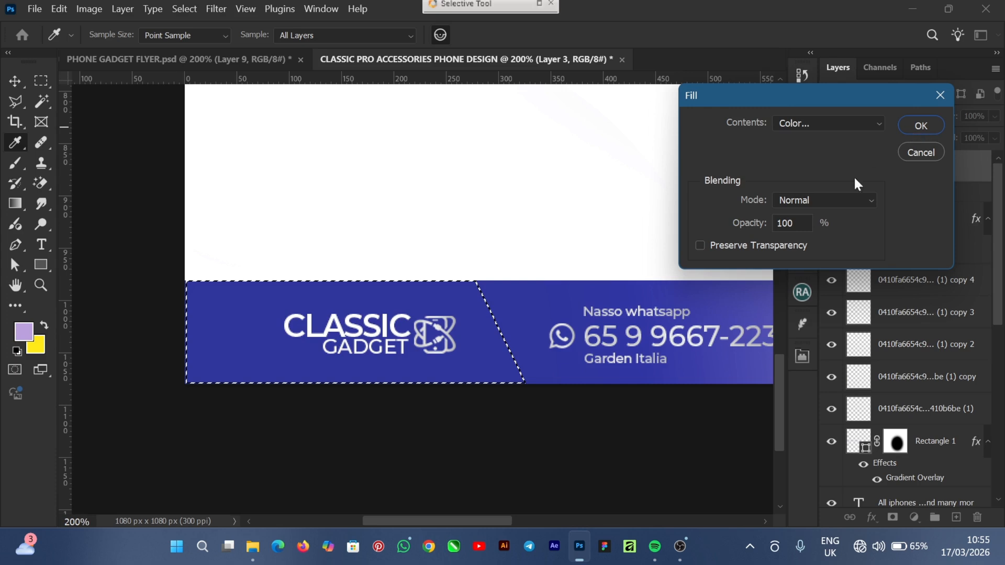
key("Return")
key("l")
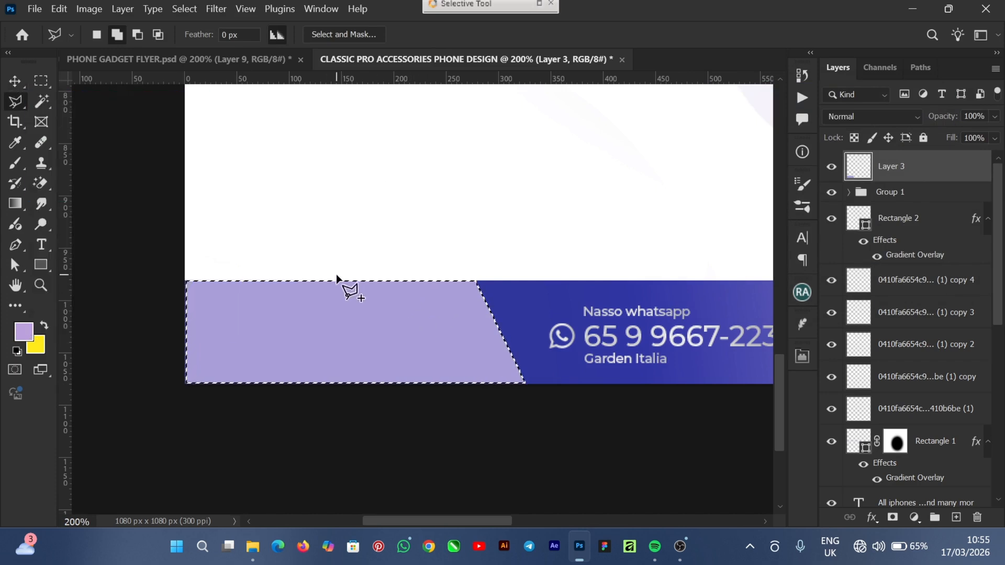
left_click(185, 9)
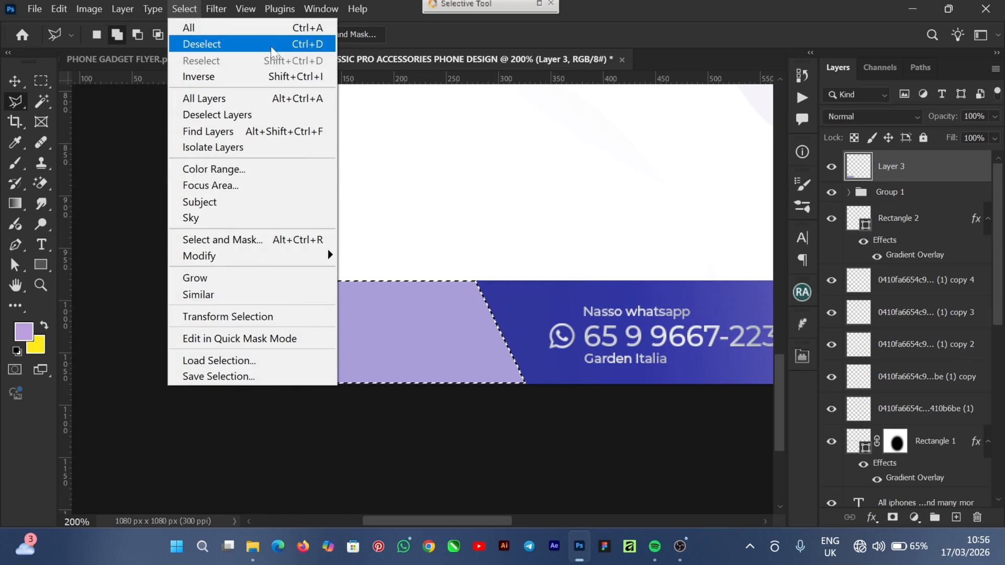
left_click(290, 50)
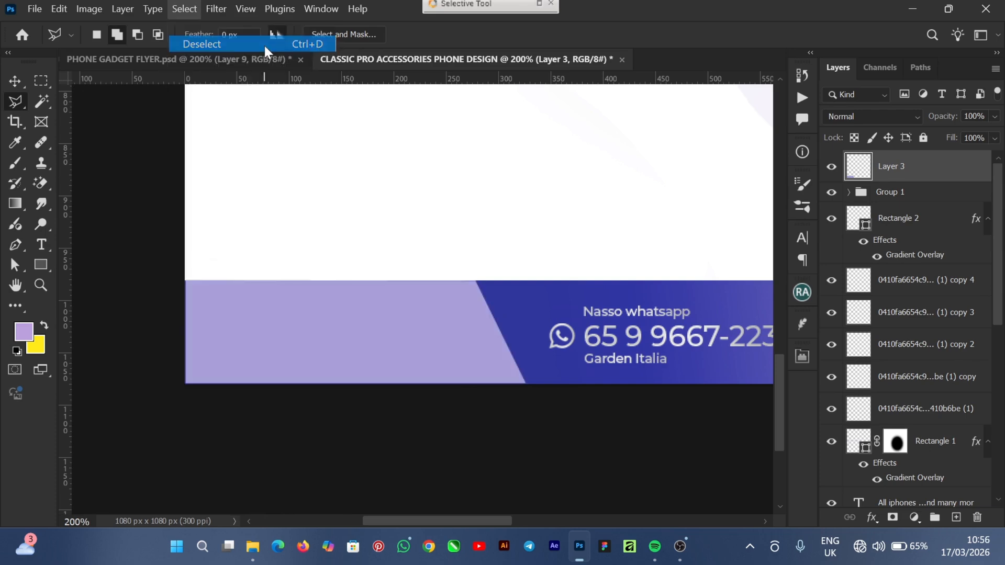
- Move Group 1 above Layer 3 in the layer stack and select the purple panel
left_click(21, 84)
left_click(908, 196)
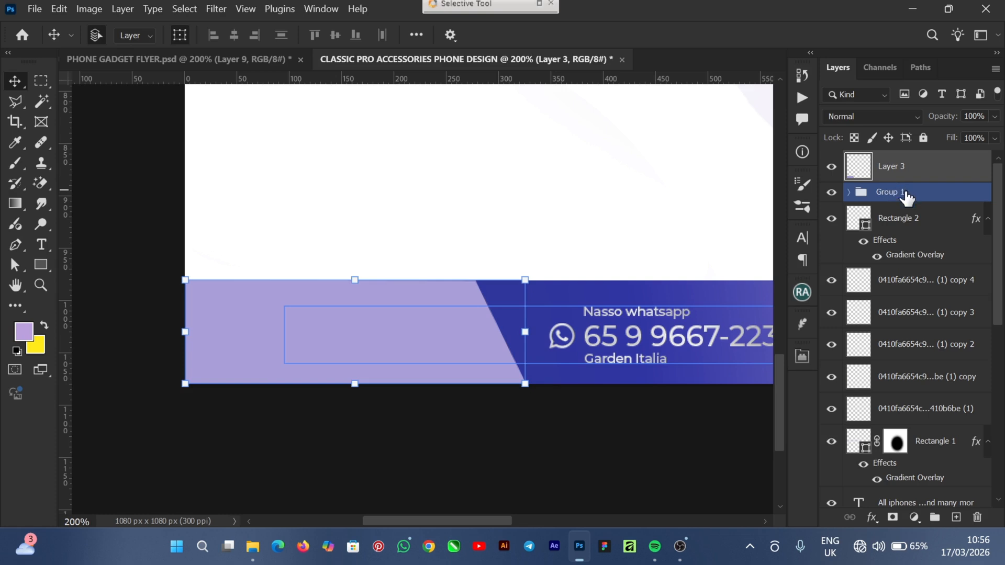
left_click_drag(917, 201, 921, 161)
left_click(234, 341)
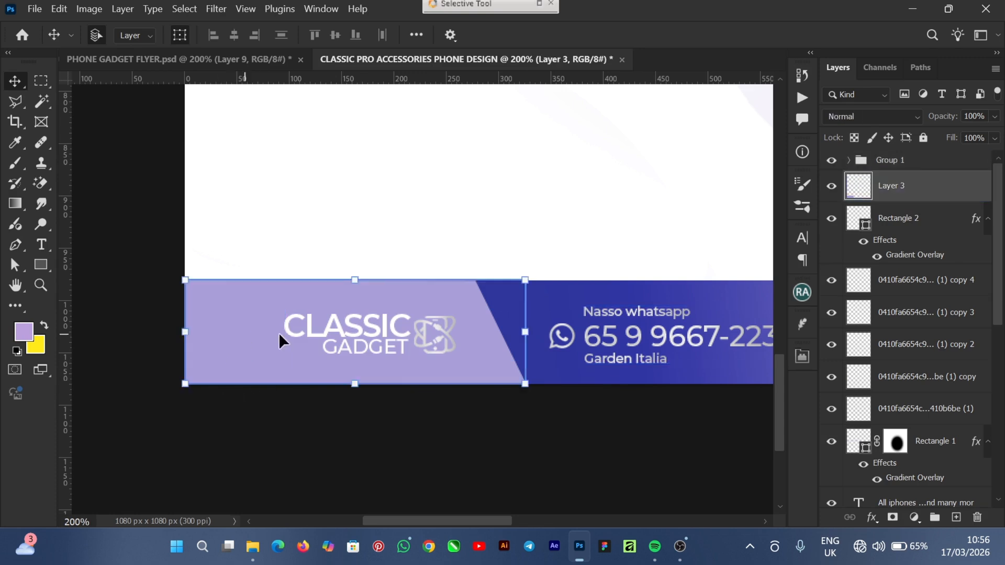
- Add a layer mask to Layer 3 and fade the panel with a linear gradient running from mid-logo to just past the logo icon
left_click(893, 518)
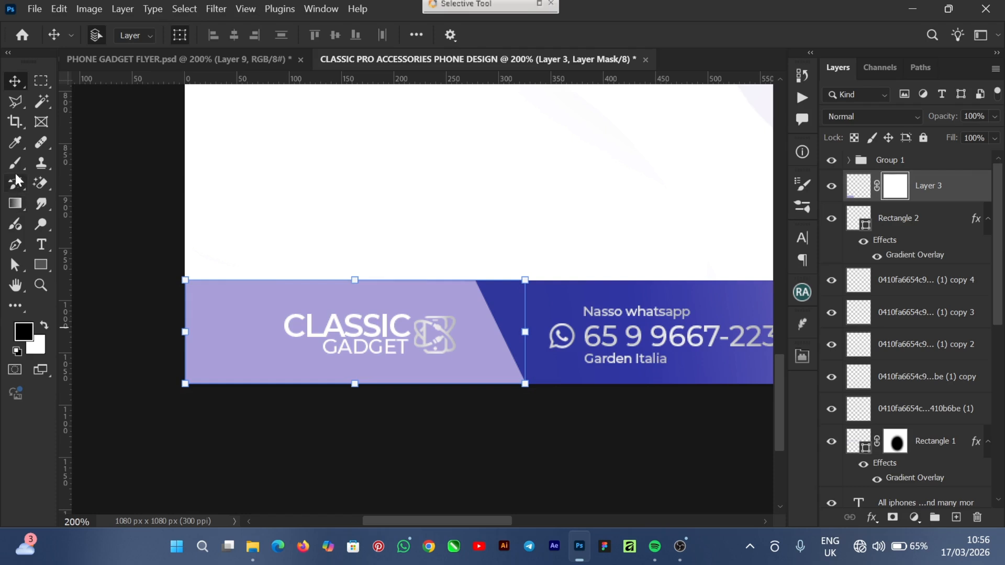
left_click(15, 203)
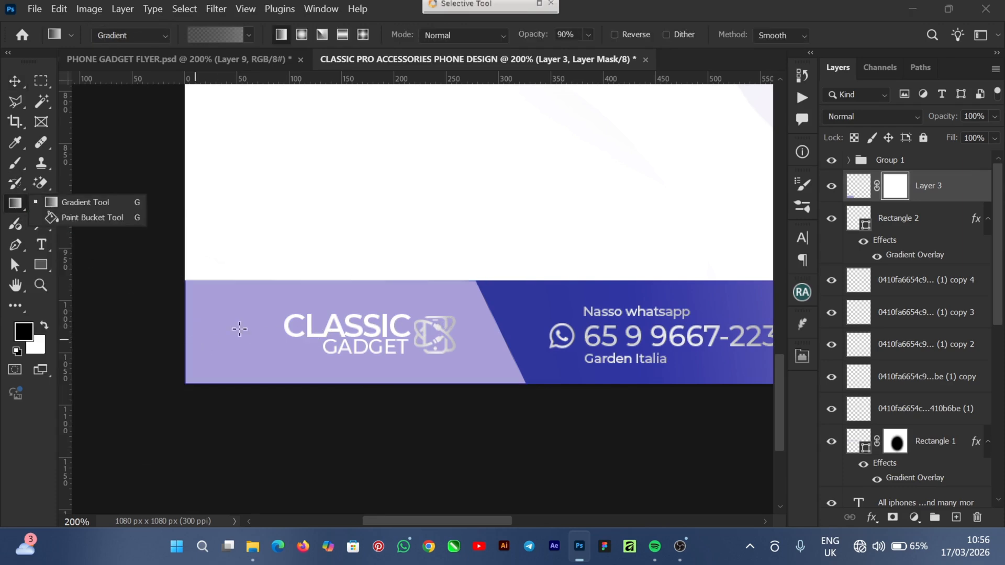
left_click_drag(143, 323, 420, 320)
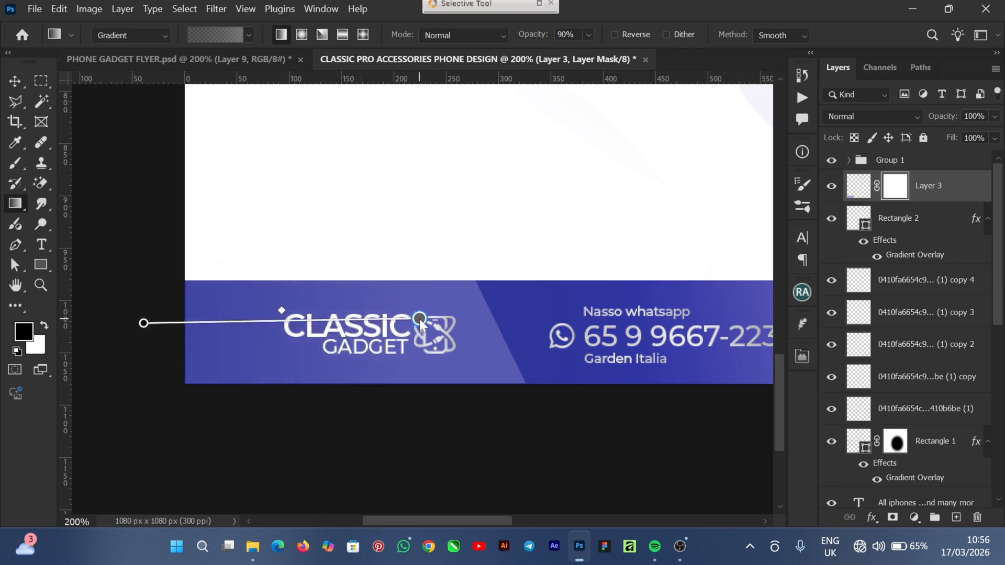
left_click_drag(143, 323, 323, 321)
left_click_drag(420, 319, 460, 324)
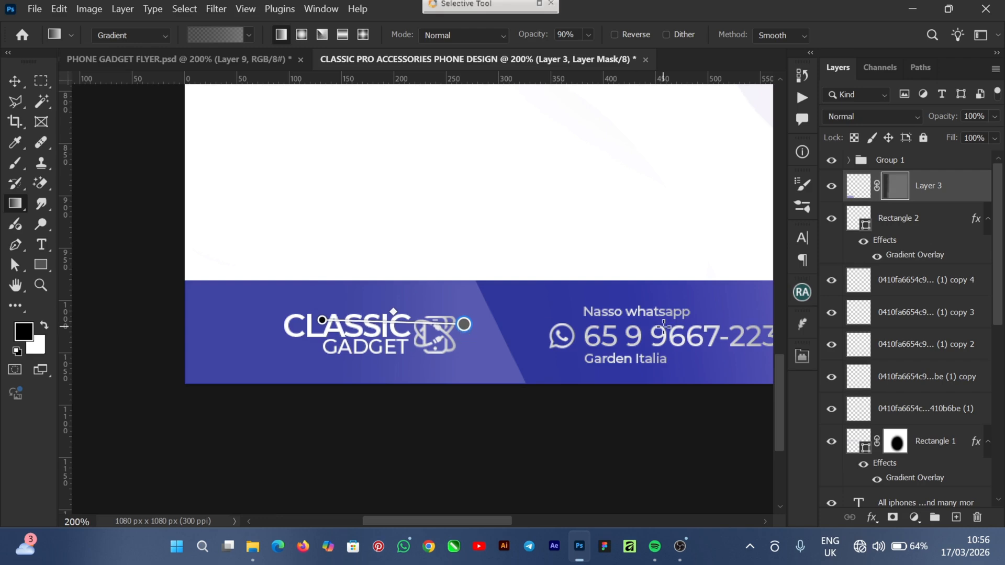
left_click(14, 82)
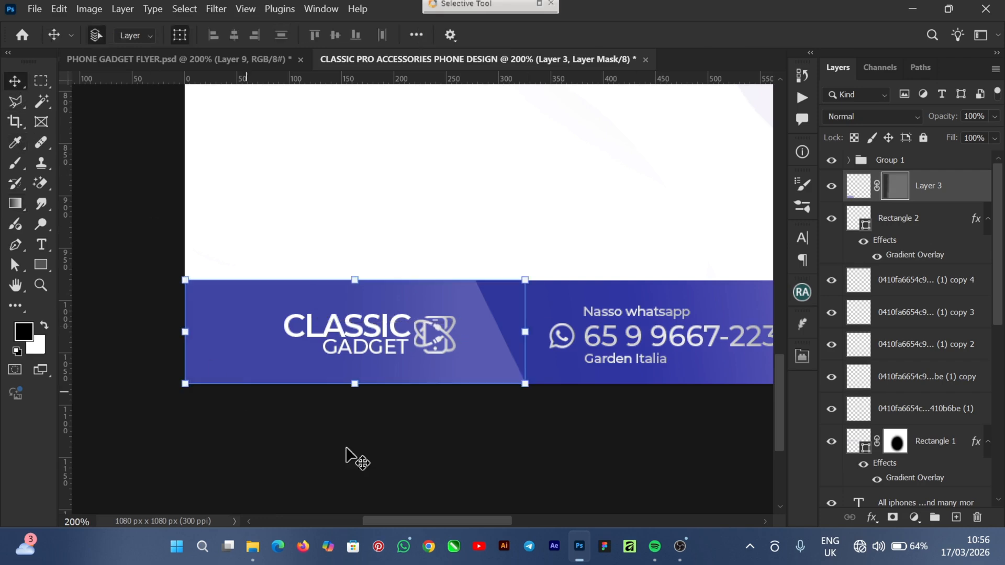
left_click(510, 460)
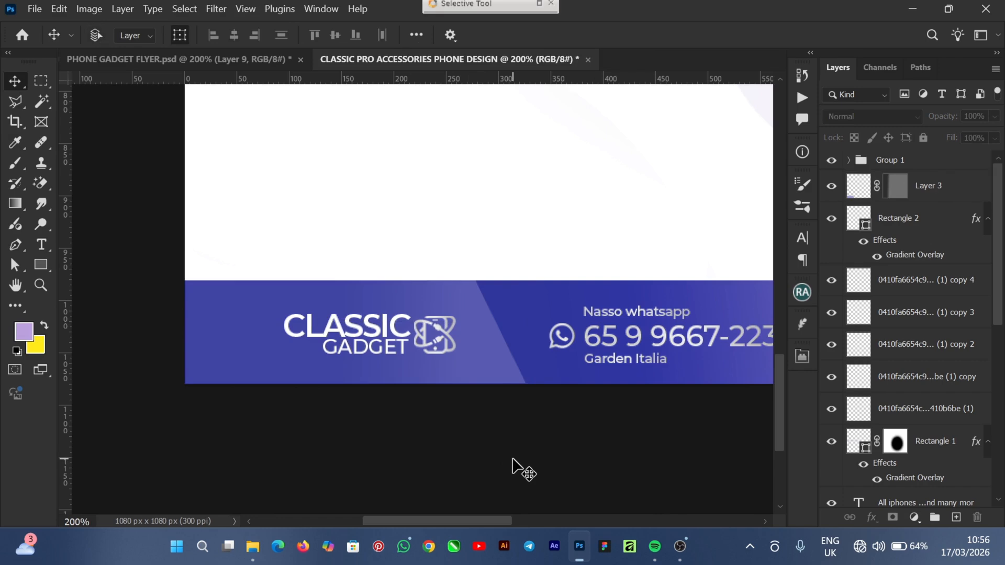
- Examine the faded footer panel at different zooms and compare it with the one in PHONE GADGET FLYER.psd
key("ctrl+minus")
key("ctrl+minus")
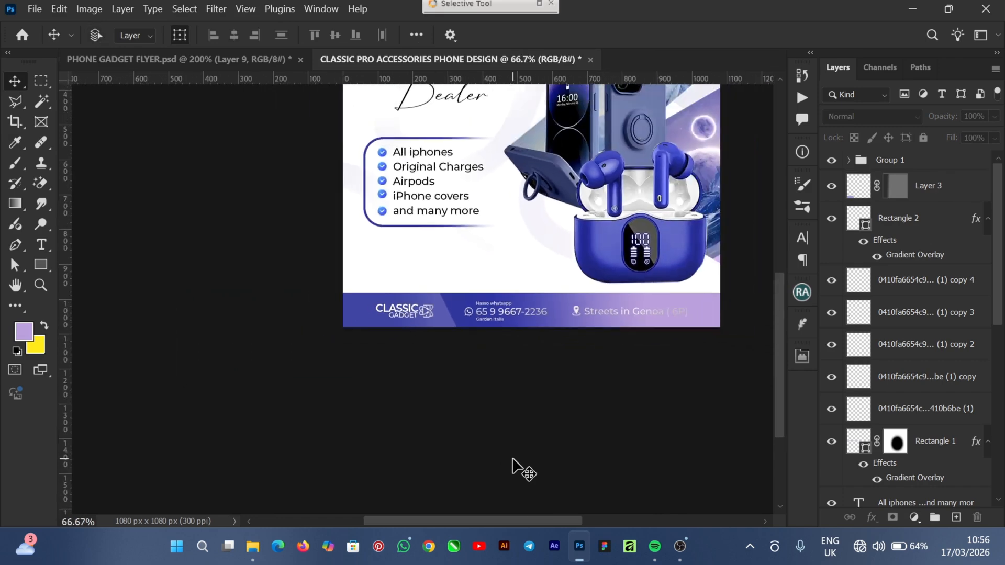
key("ctrl+plus")
key("ctrl+plus")
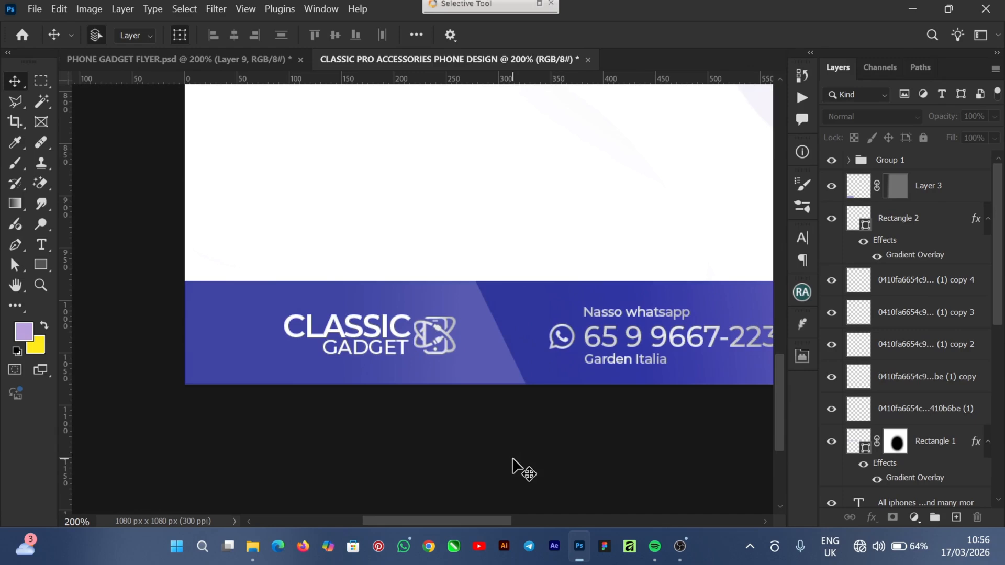
left_click(228, 58)
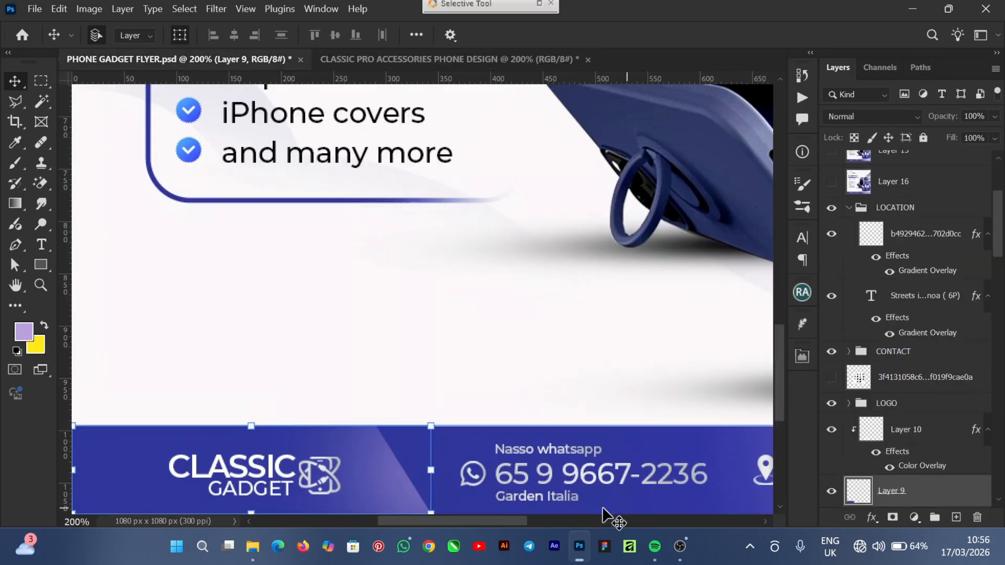
left_click_drag(510, 521, 480, 525)
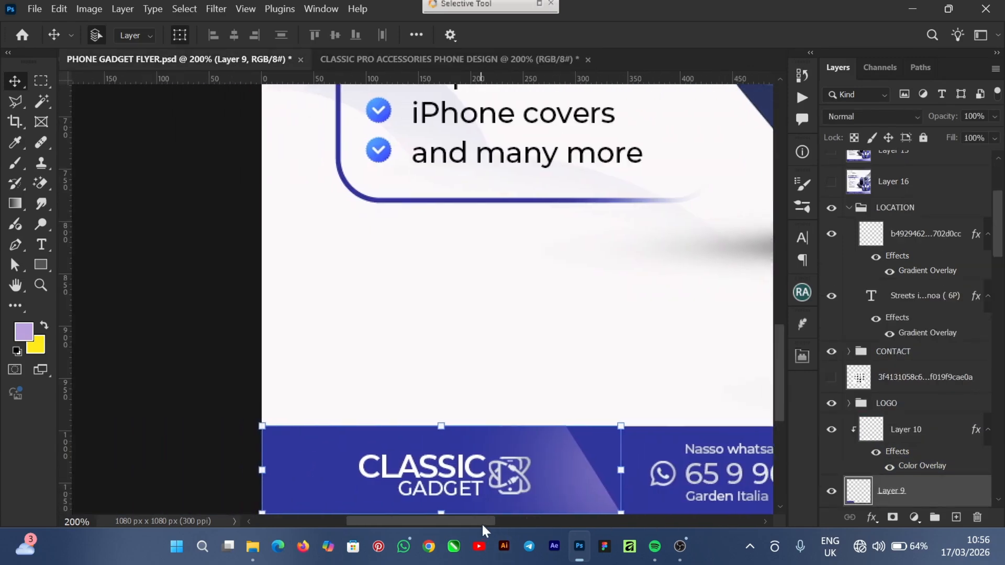
left_click(488, 61)
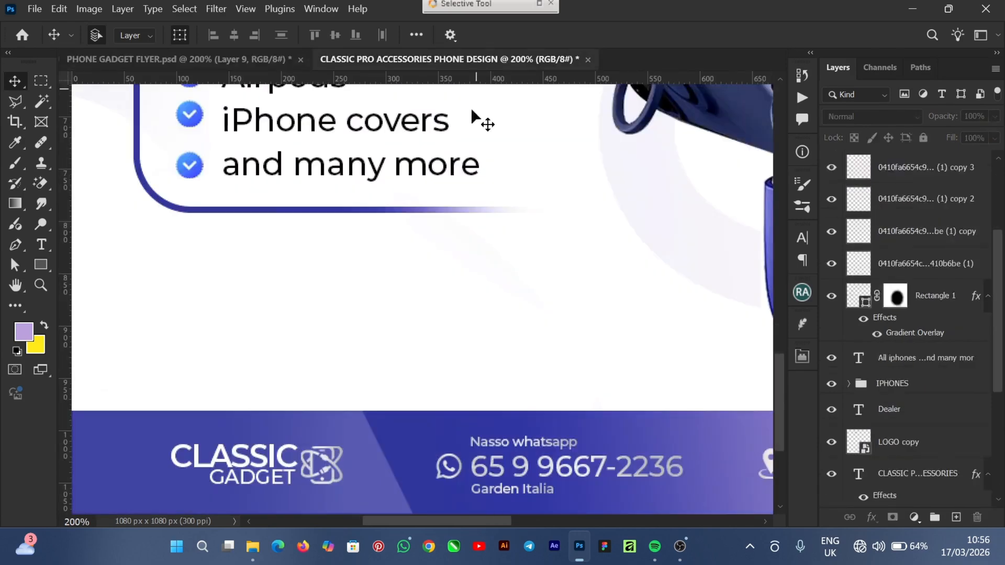
- Add a new empty layer directly beneath the PHONE 1 layer in the IPHONES group
key("ctrl+minus")
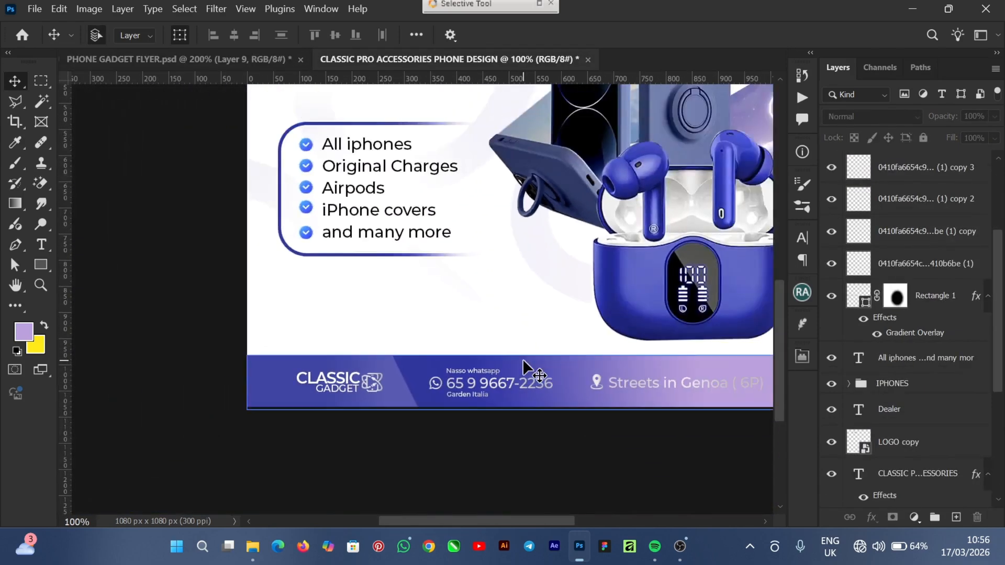
left_click_drag(540, 521, 585, 519)
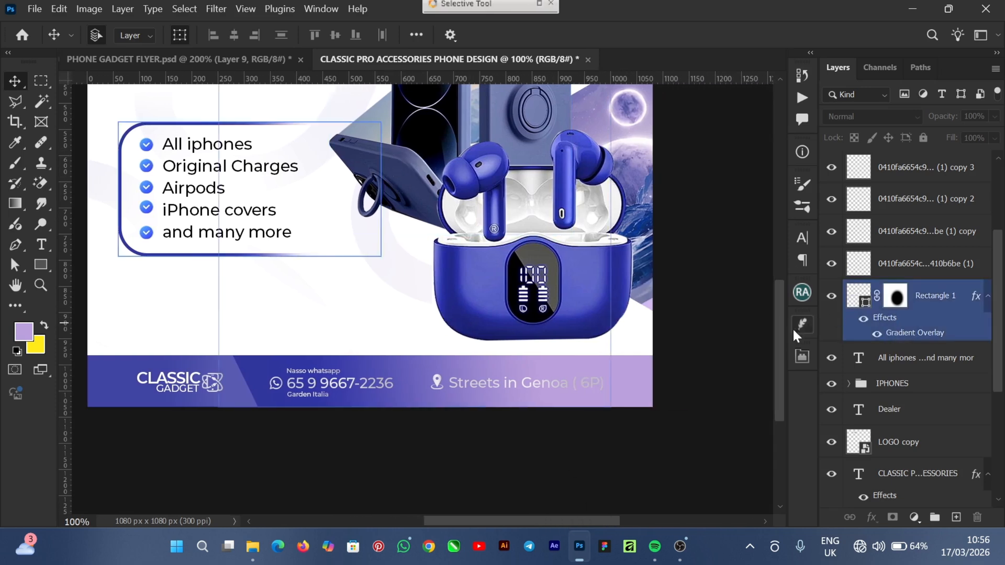
left_click_drag(778, 344, 778, 307)
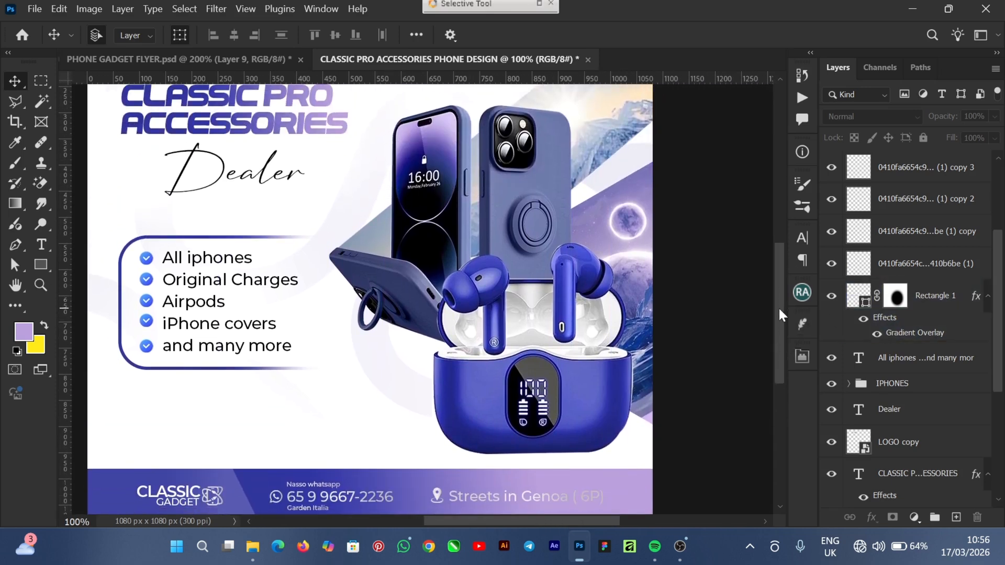
left_click(435, 243)
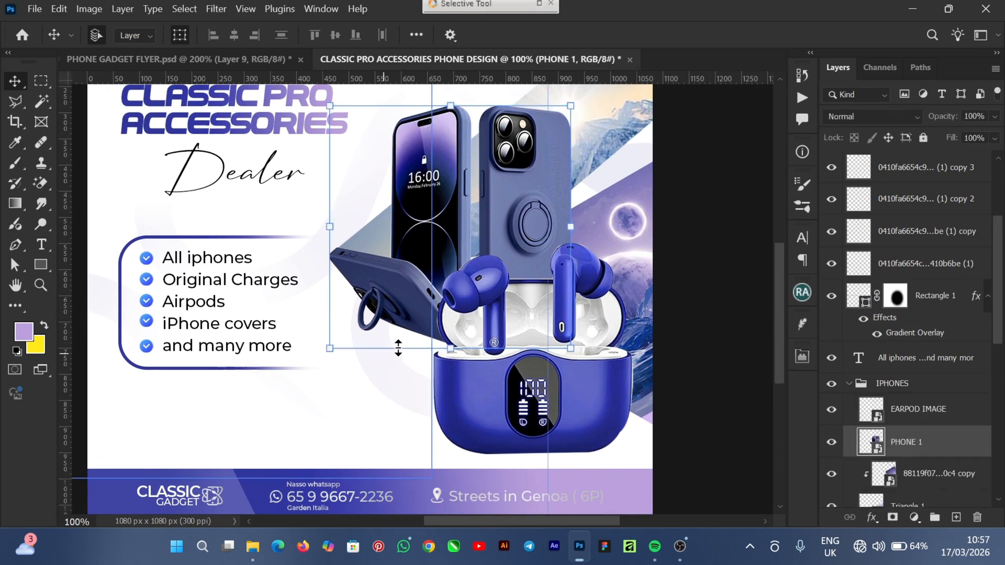
mouse_move(777, 332)
left_mouse_down()
mouse_move(790, 293)
mouse_move(786, 321)
left_mouse_up()
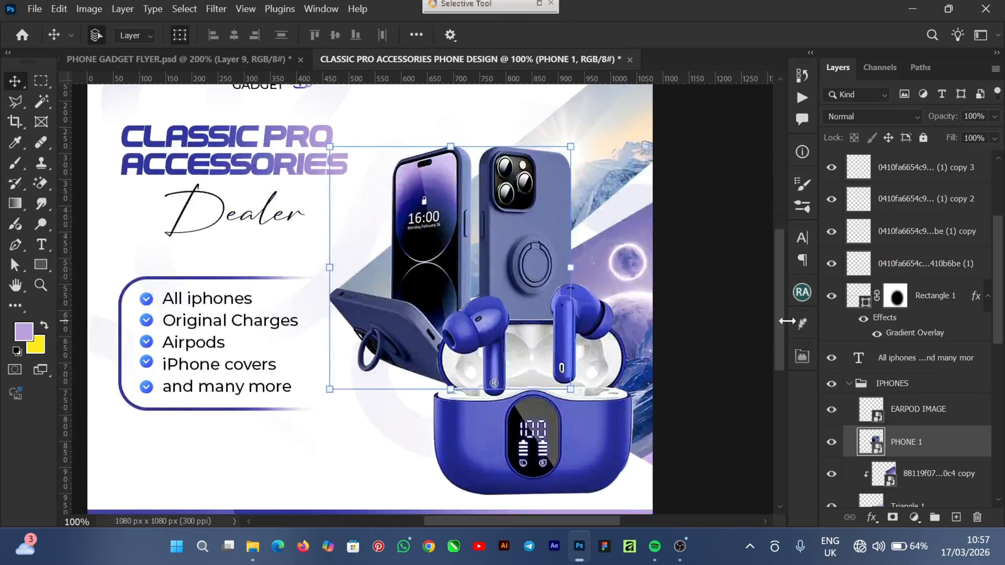
scroll(997, 330, "down", 1)
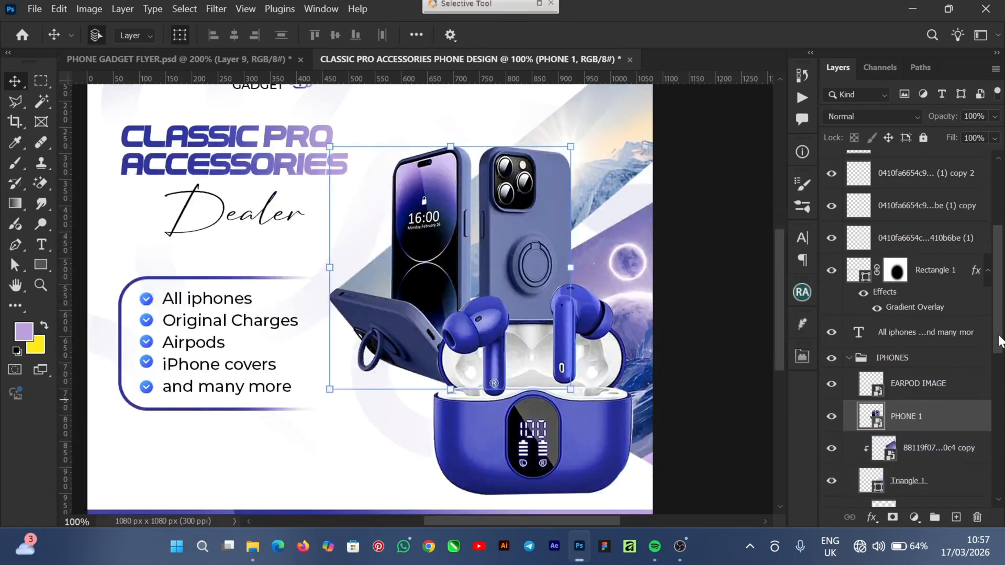
left_click(953, 443)
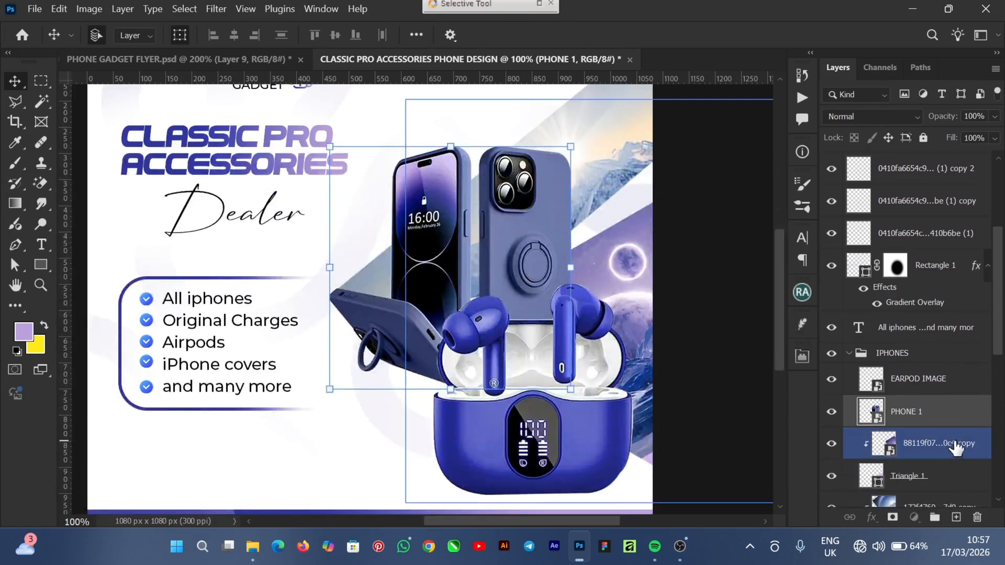
left_click(956, 517)
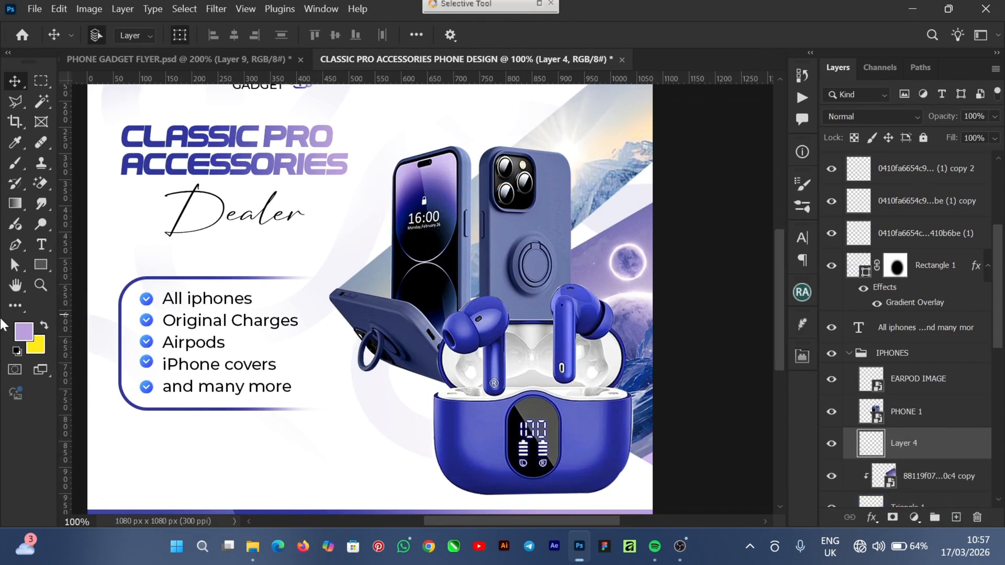
- Set the foreground colour to black 000000
left_click(25, 338)
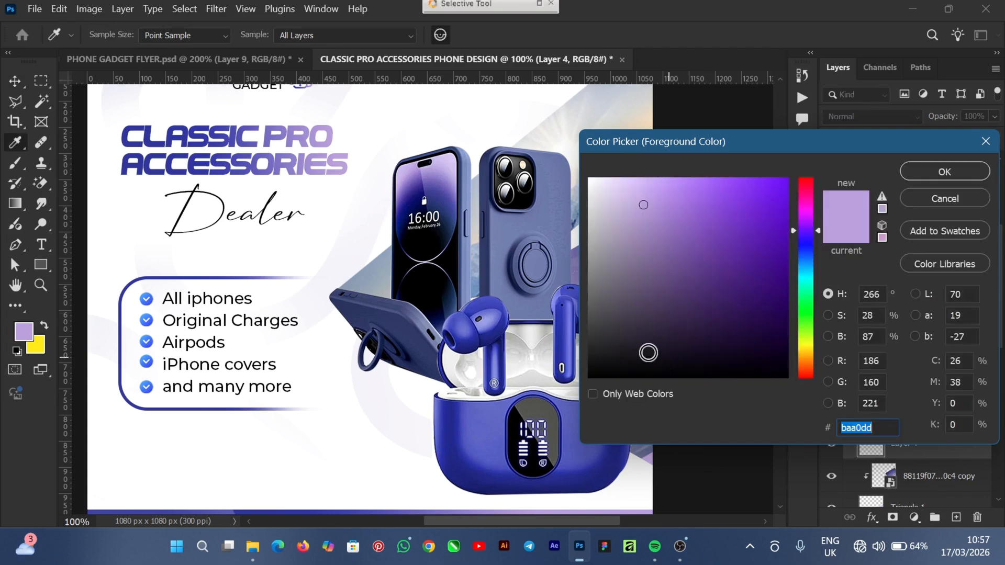
type("000000")
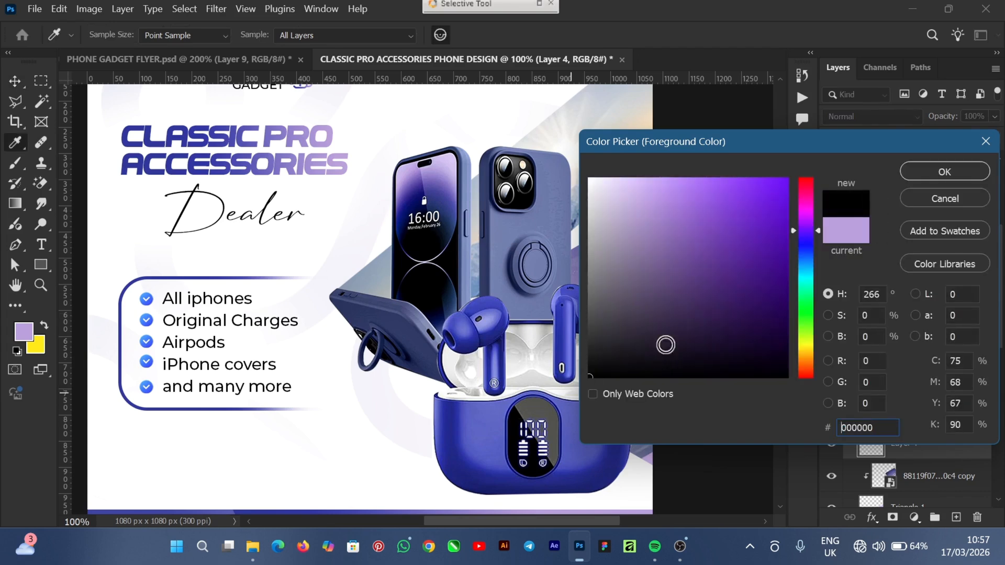
left_click(951, 178)
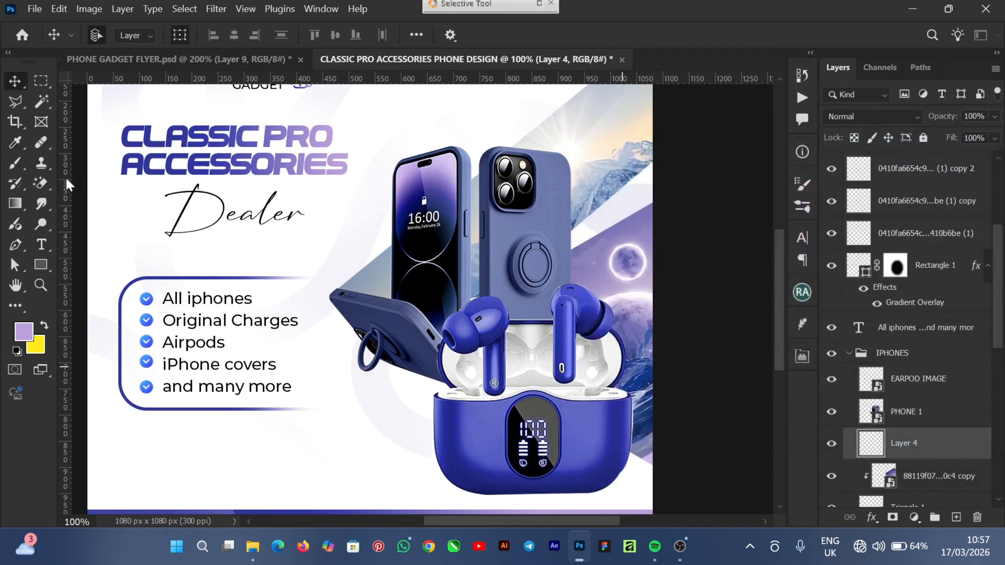
- Flatten the soft 0% hardness brush into a thin 417 px ellipse and paint a shadow under the leaning phone on Layer 4
left_click(12, 163)
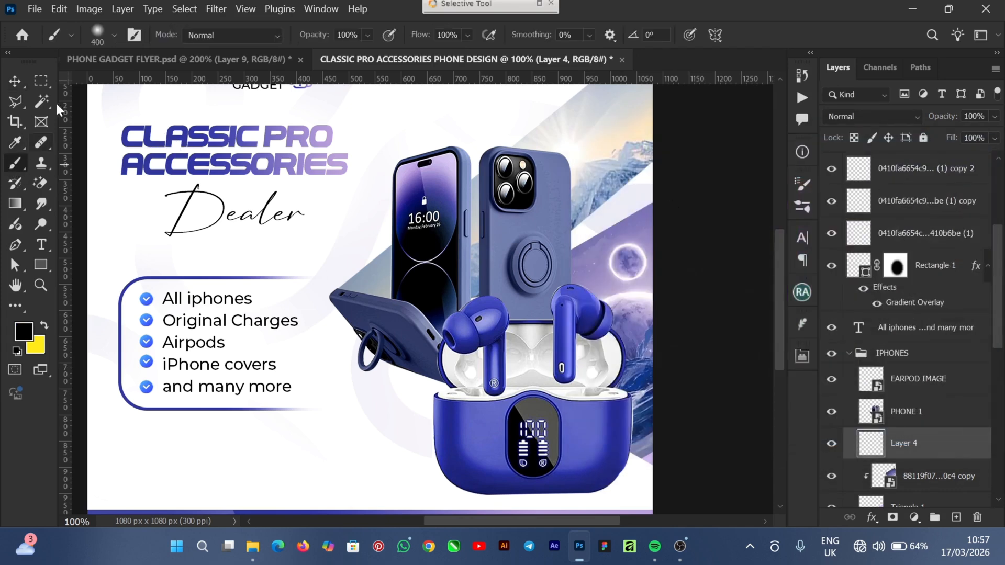
left_click(114, 36)
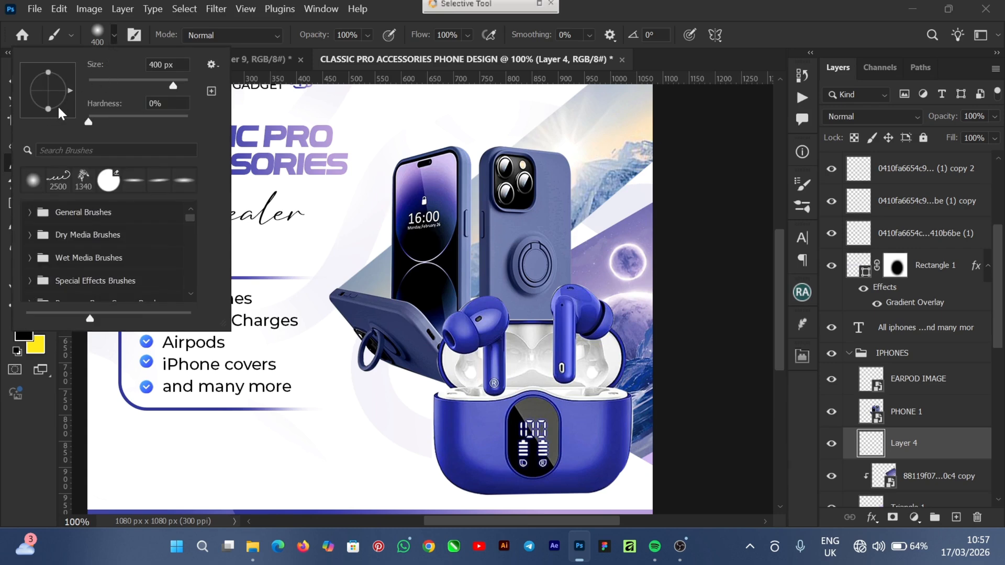
left_click_drag(48, 109, 49, 92)
mouse_move(174, 86)
left_mouse_down()
mouse_move(157, 89)
mouse_move(175, 93)
left_mouse_up()
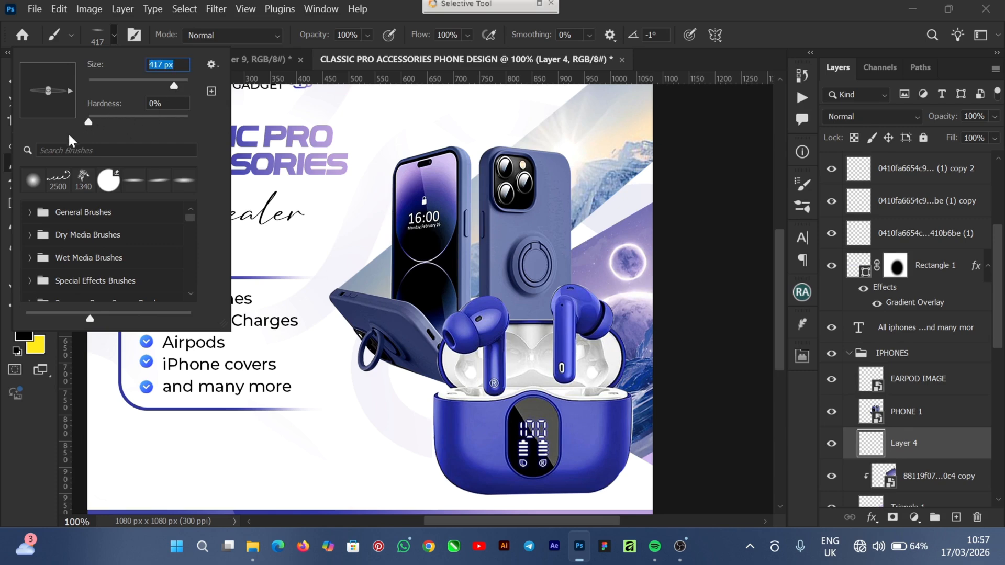
left_click(399, 8)
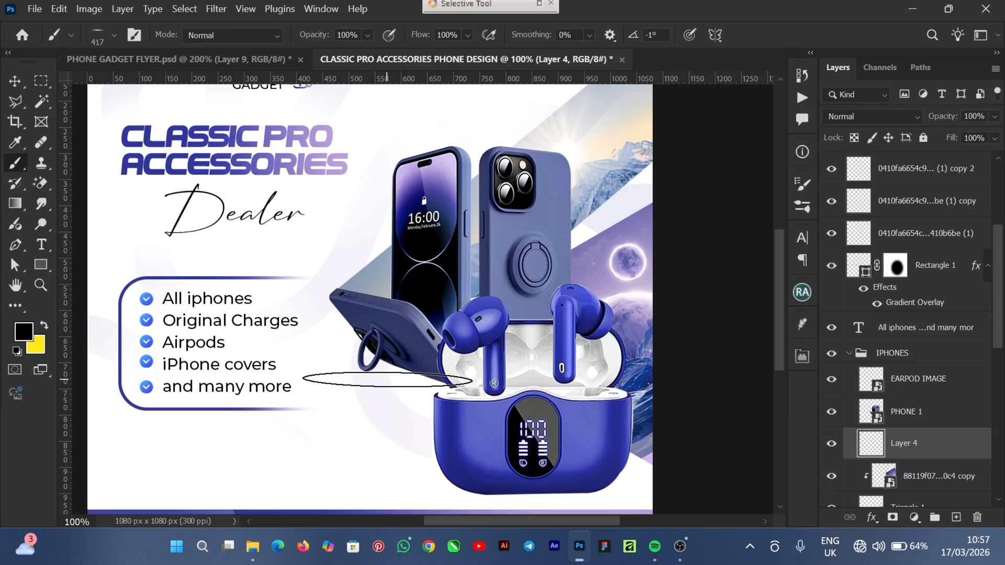
left_click(385, 379)
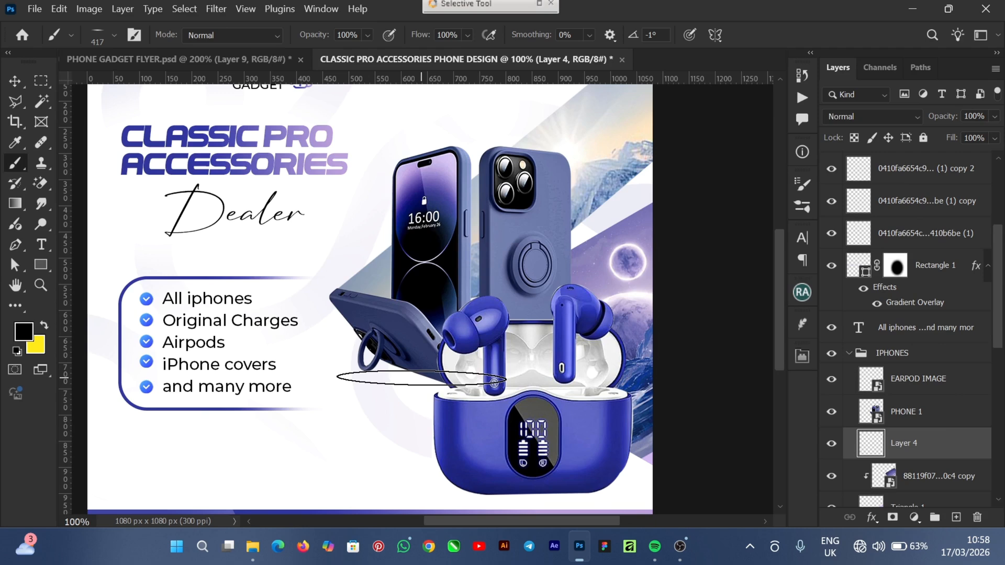
left_click(422, 378)
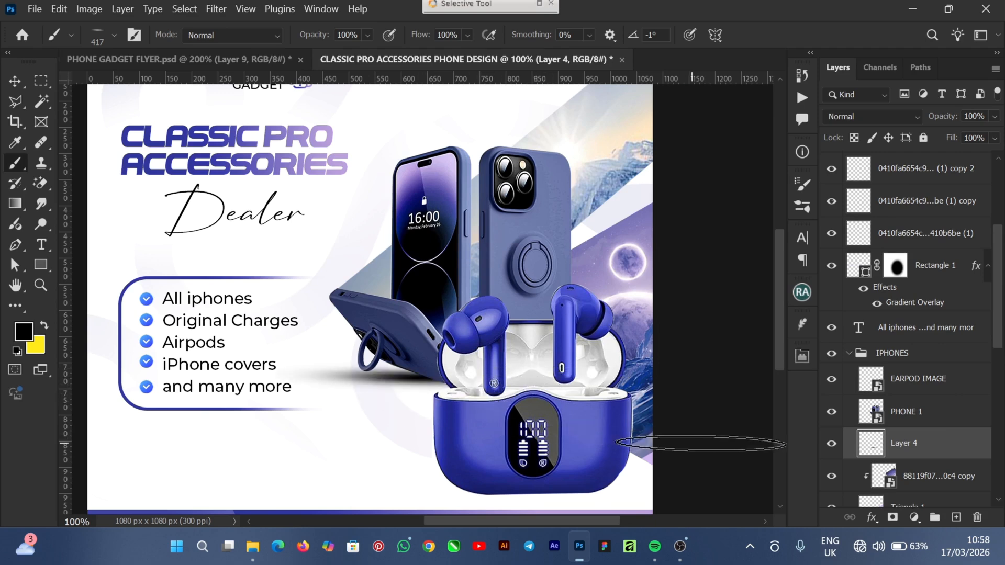
- Add a new layer between PHONE 1 and EARPOD IMAGE and paint a soft black shadow along the base of the earbud case
left_click_drag(780, 281, 778, 317)
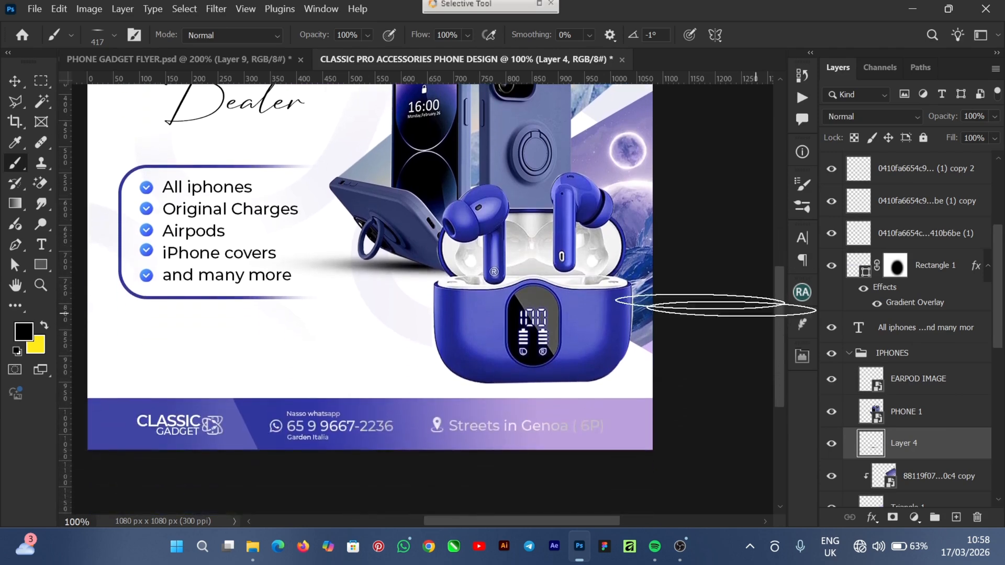
left_click(15, 81)
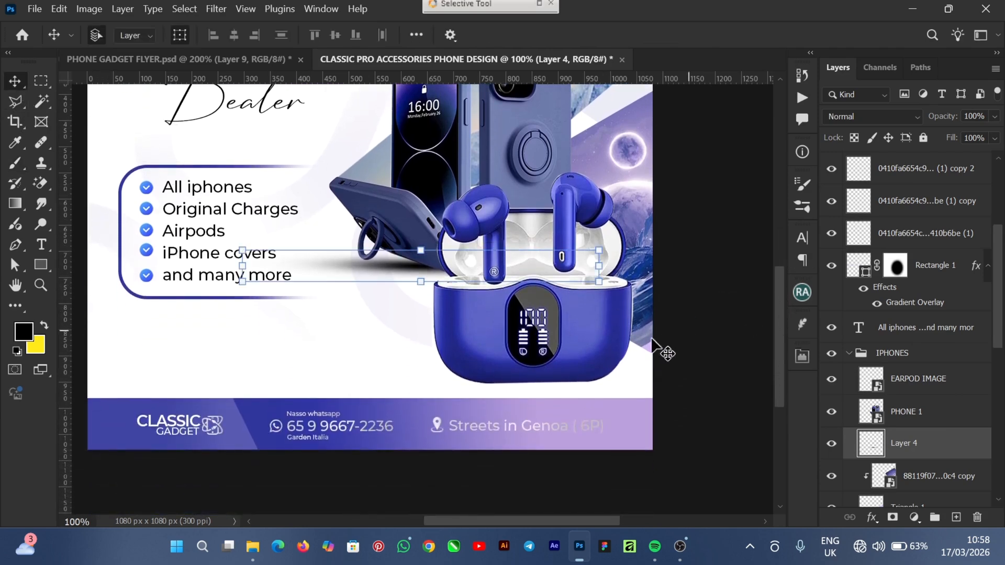
left_click(534, 327)
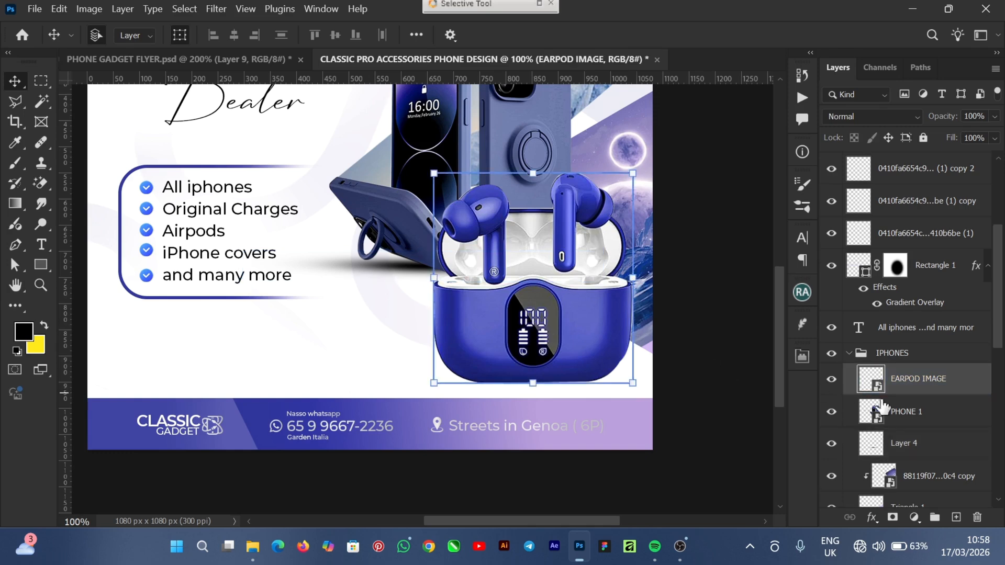
left_click(947, 419)
left_click(956, 518)
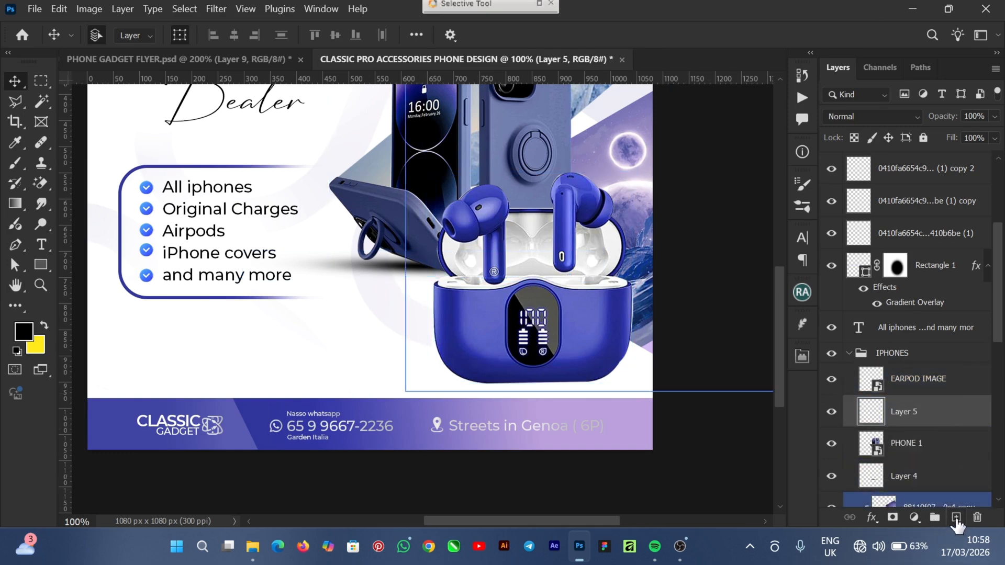
left_click(14, 164)
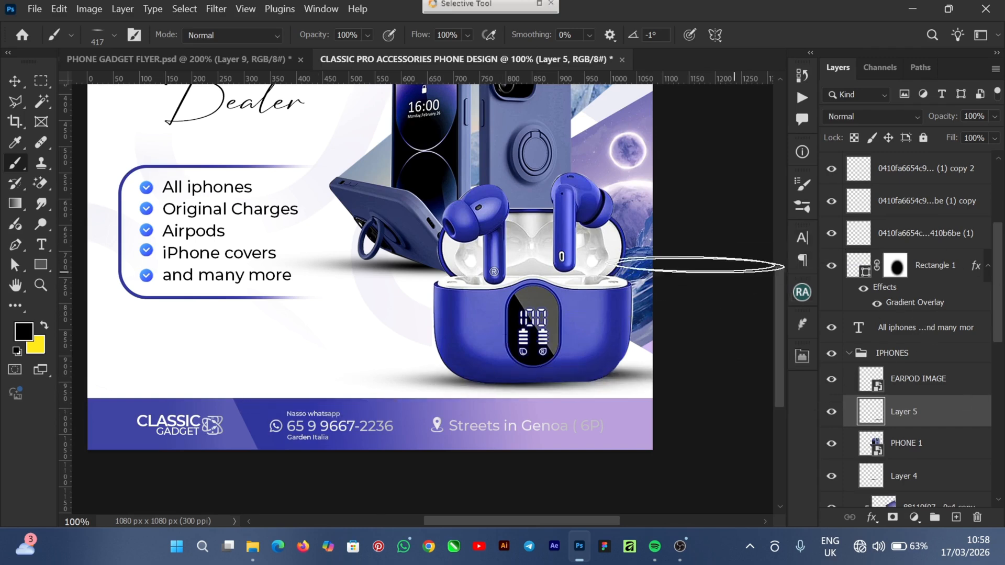
- Lower the opacity of the earbud case shadow to 79% and of the phone shadow on Layer 4 to 84%, then deselect
left_click(995, 116)
left_click_drag(994, 134, 979, 140)
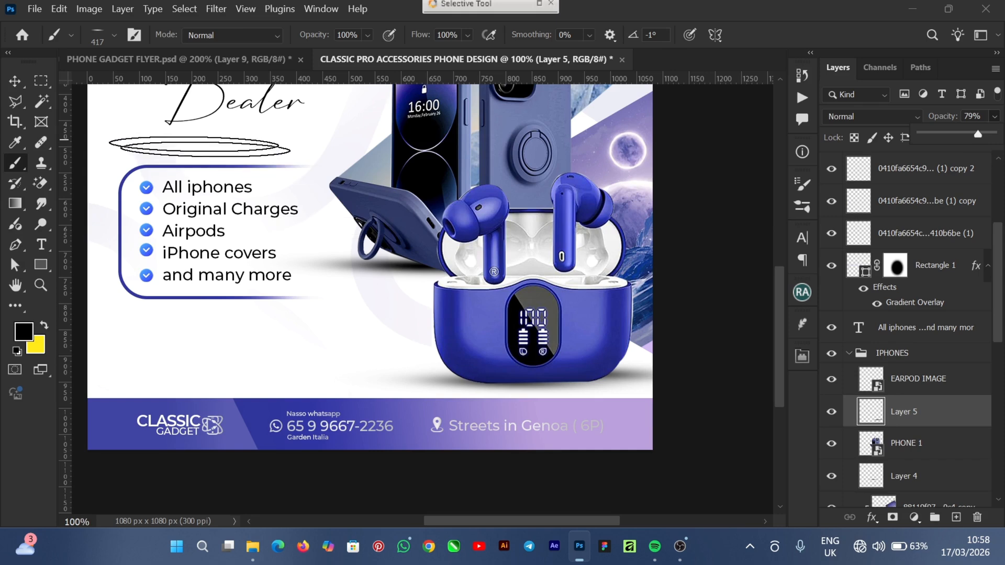
left_click(13, 82)
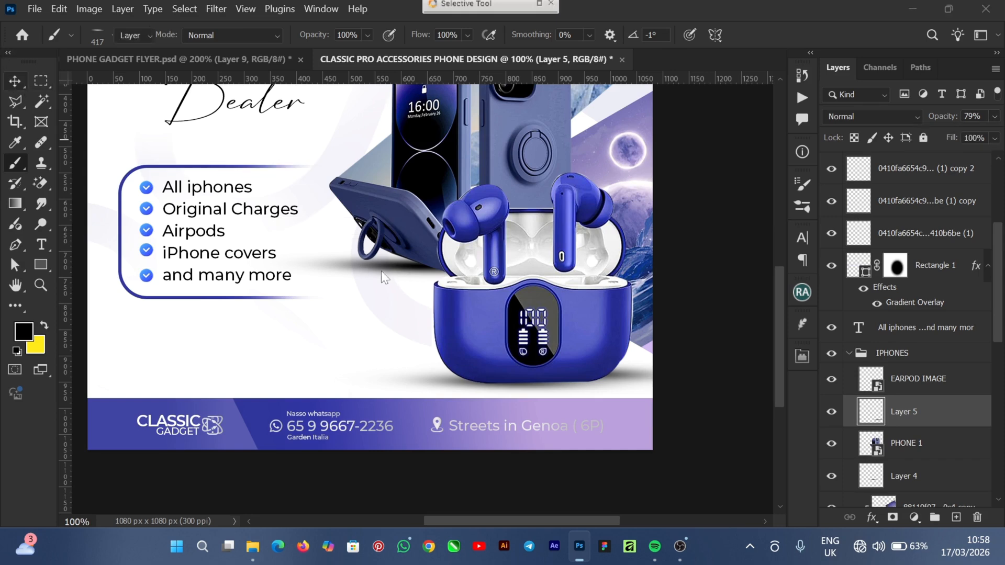
key("v")
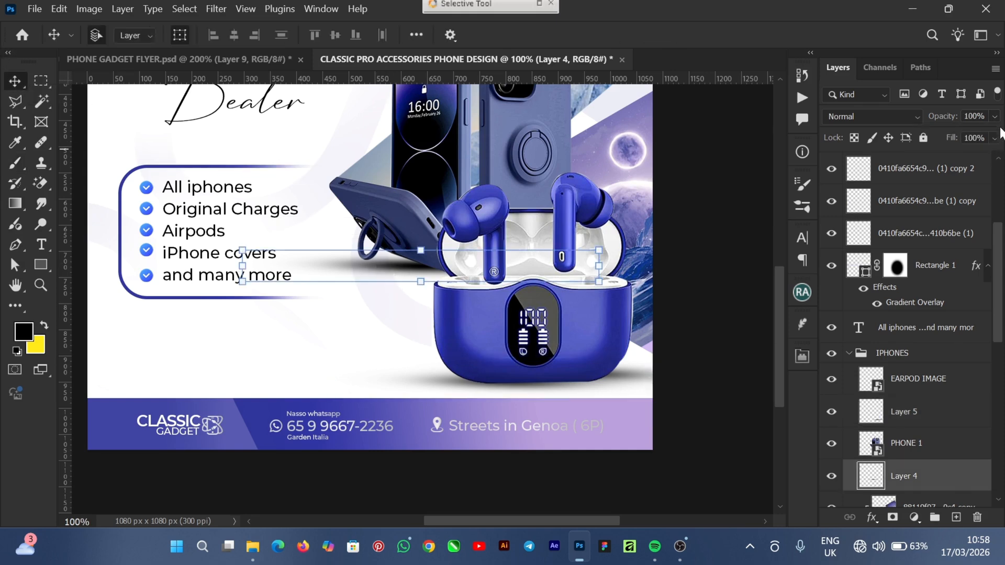
left_click(995, 117)
left_click_drag(969, 147, 979, 149)
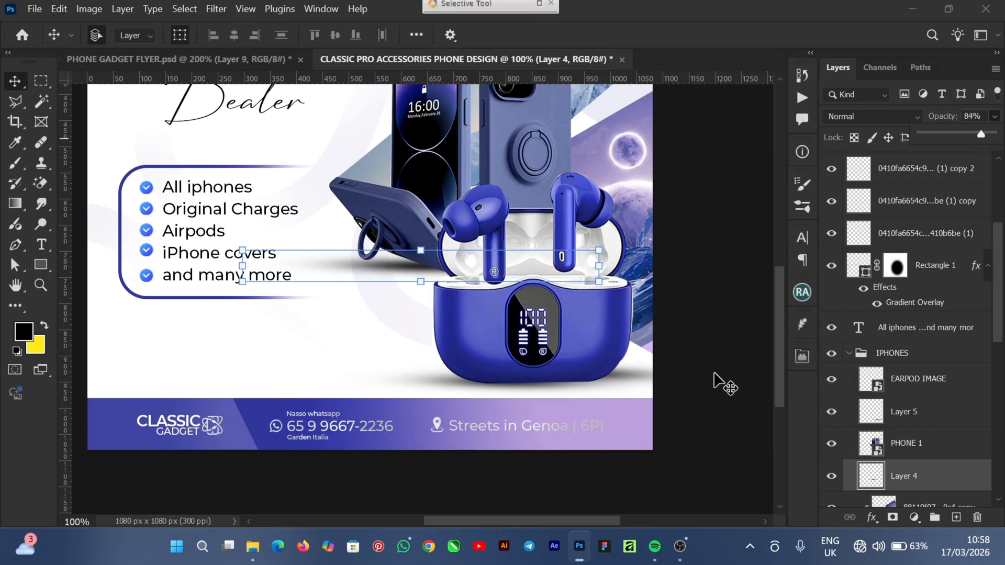
left_click(728, 362)
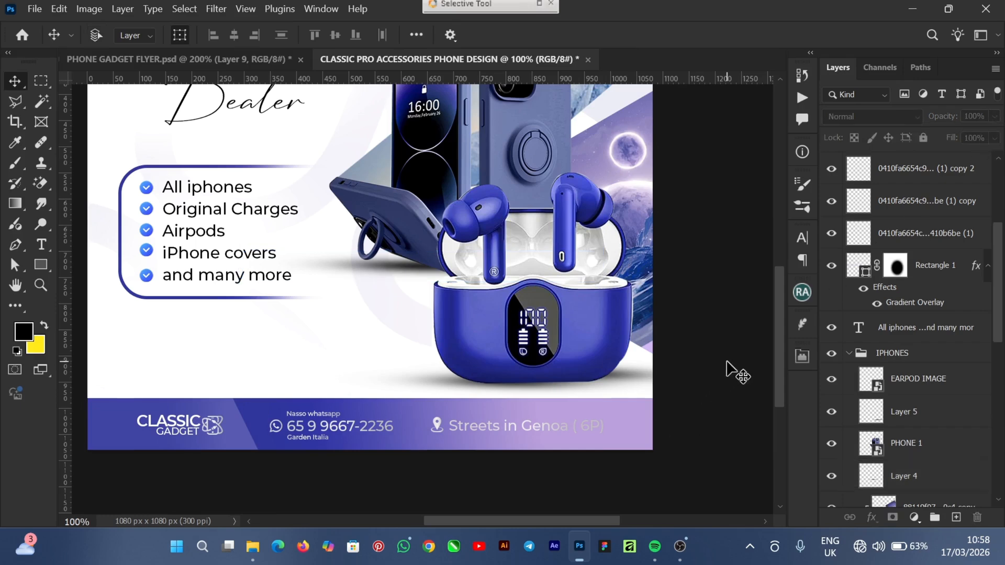
- Examine the whole flyer with its product shadows and compare it with PHONE GADGET FLYER.psd
key("ctrl+minus")
key("ctrl+minus")
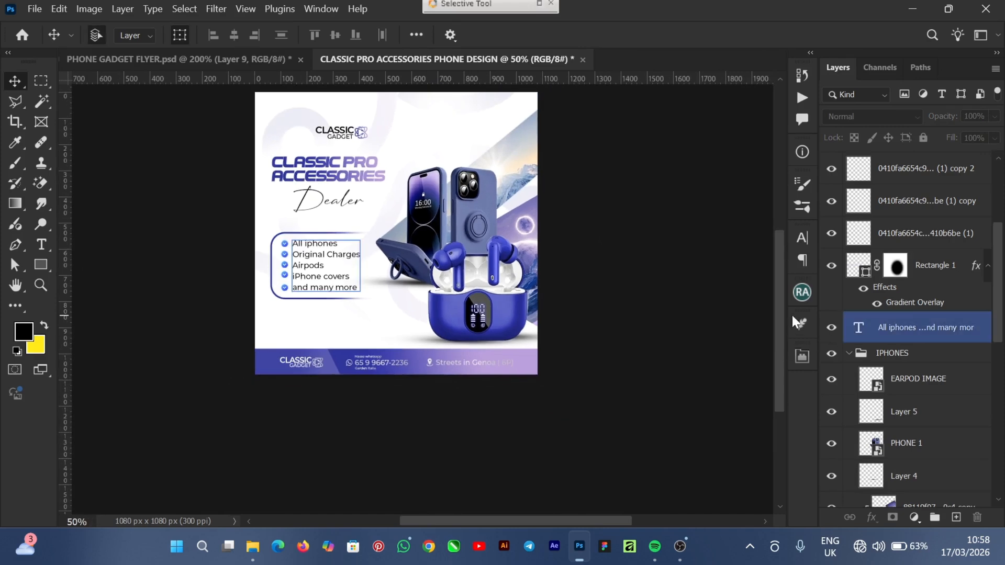
left_click_drag(780, 313, 780, 291)
key("ctrl+plus")
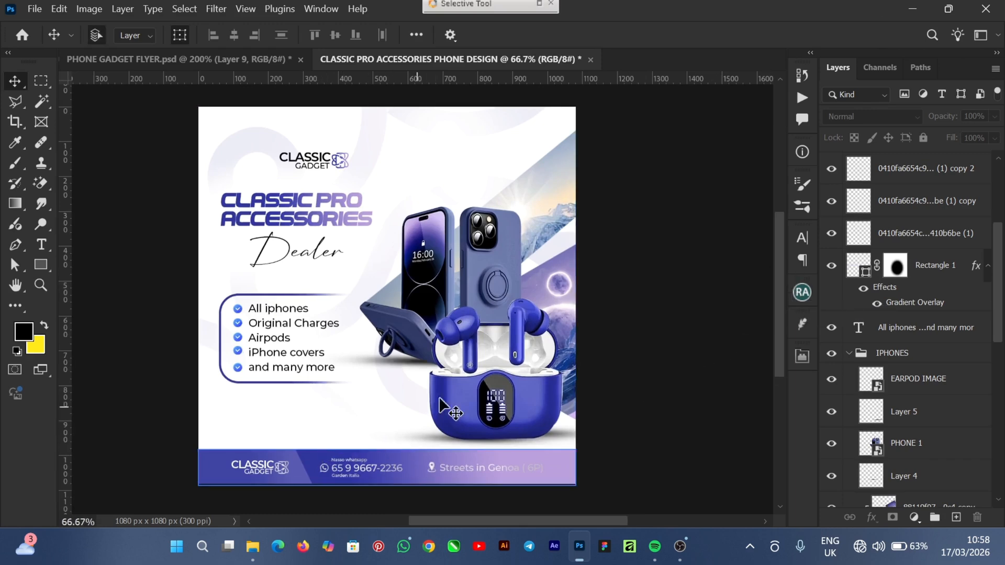
left_click_drag(780, 287, 781, 272)
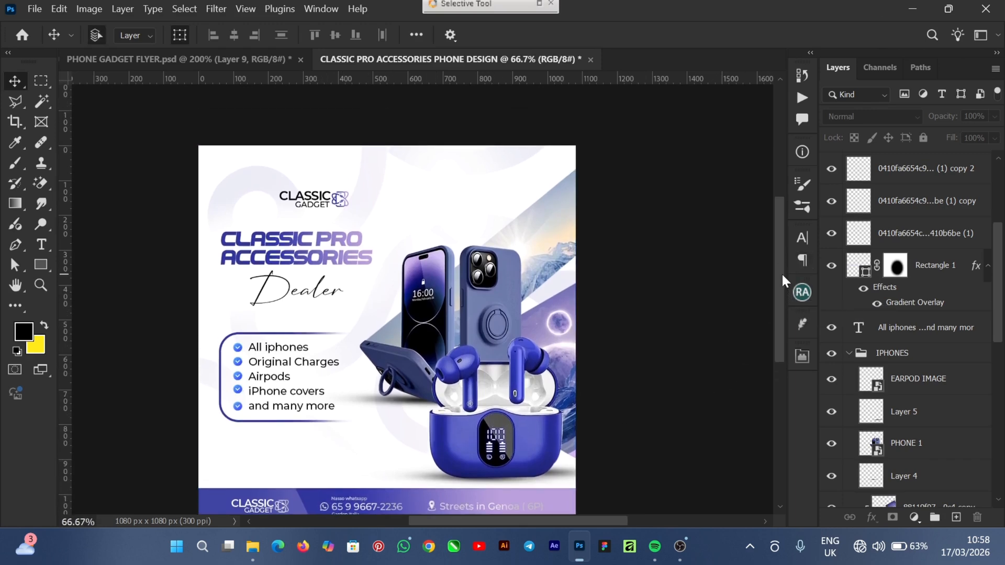
left_click(162, 60)
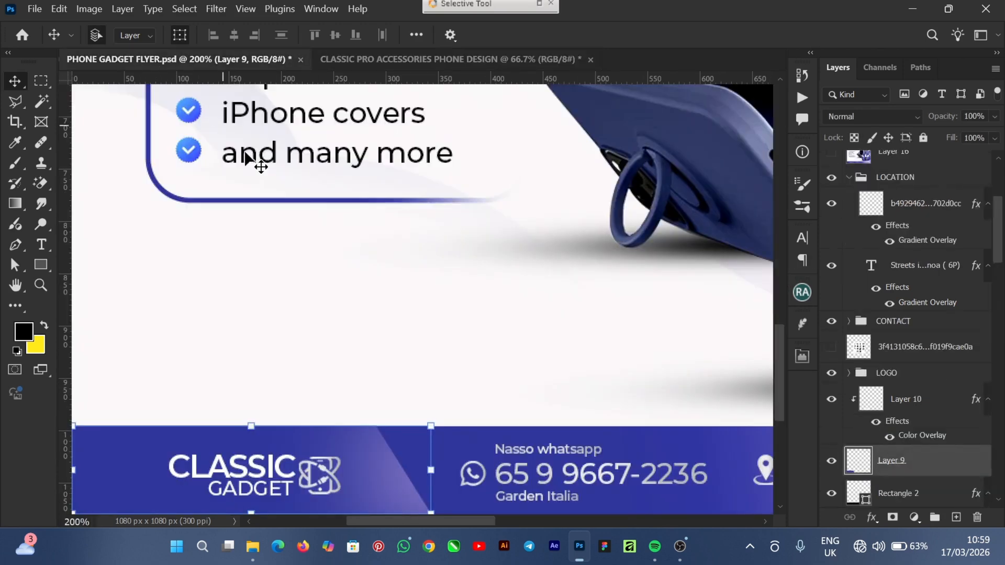
key("ctrl+minus")
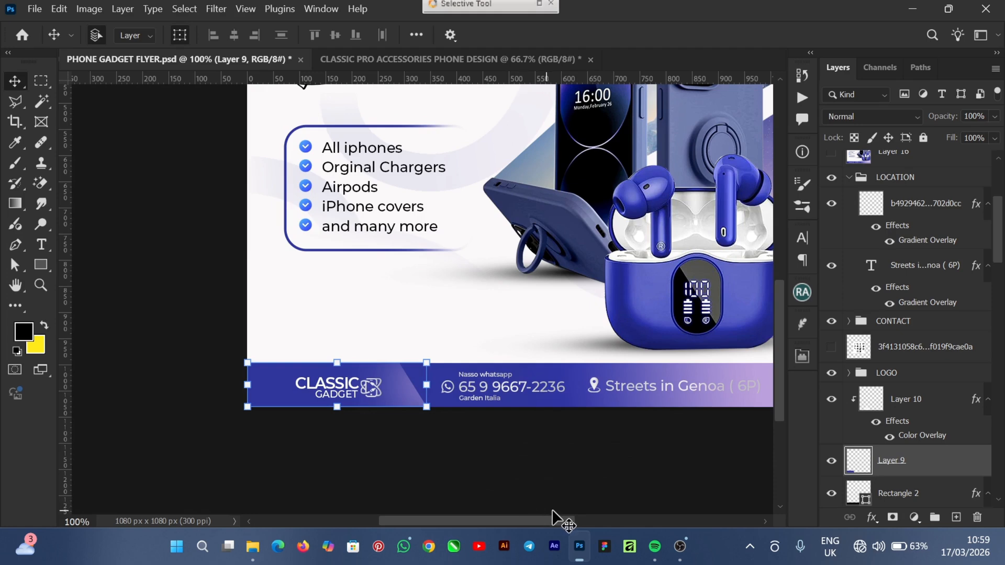
left_click_drag(526, 524, 549, 510)
left_click(424, 60)
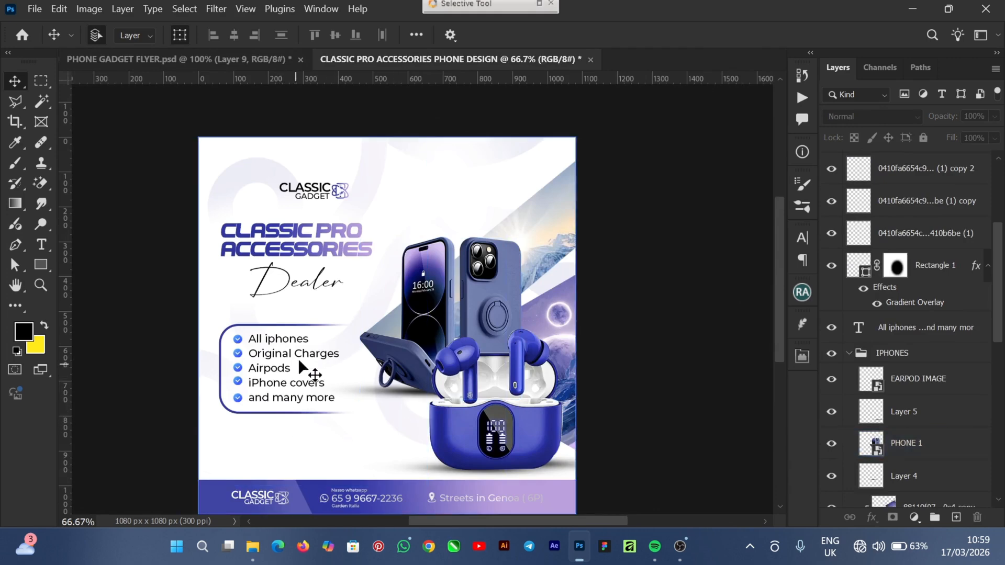
- Select the CLASSIC PRO ACCESSORIES heading together with the Dealer text and nudge both up by 10 px
left_click(268, 242)
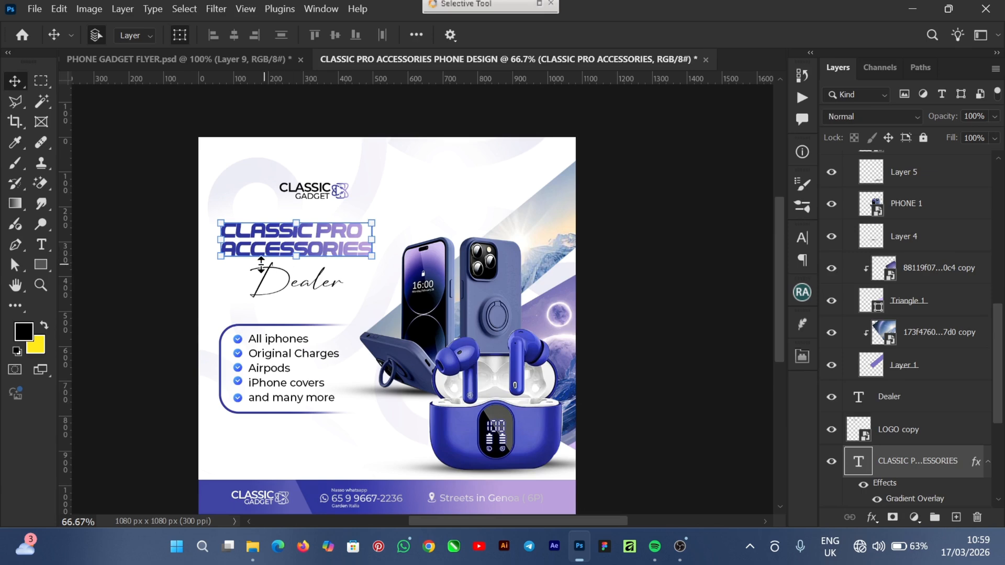
left_click(314, 286, "shift")
key("Up")
key("Up")
key("Up")
key("Up")
key("Up")
key("Up")
key("Up")
key("Up")
key("Up")
key("Up")
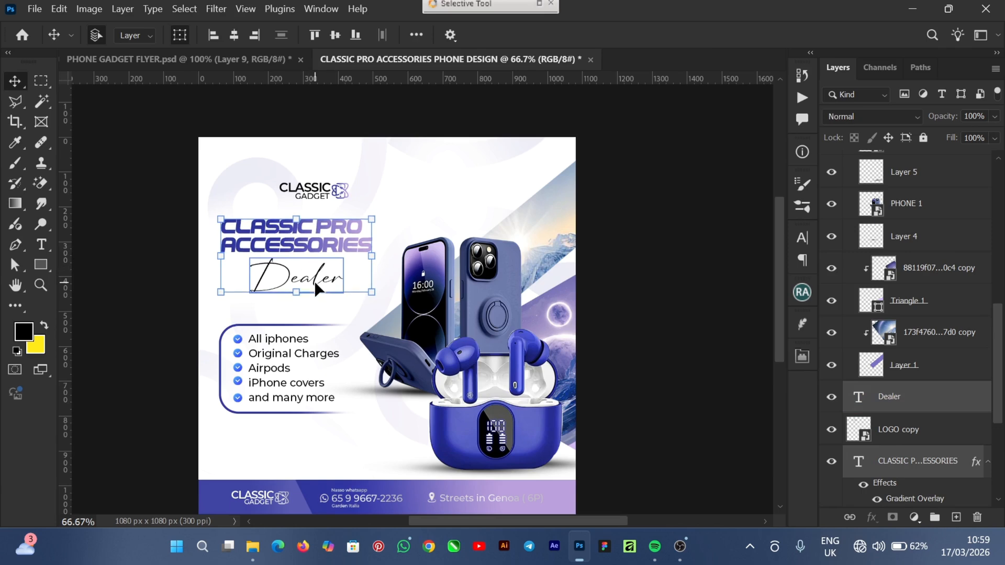
- Locate the All iphones services list text and its frame in the flyer's layer stack
scroll(916, 392, "down", 4)
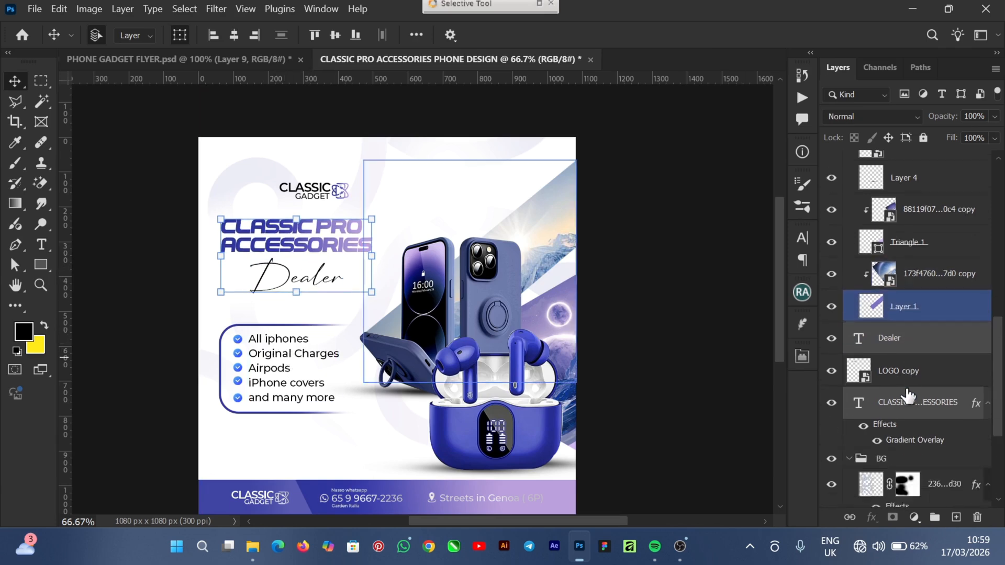
scroll(927, 366, "down", 1)
scroll(932, 324, "up", 9)
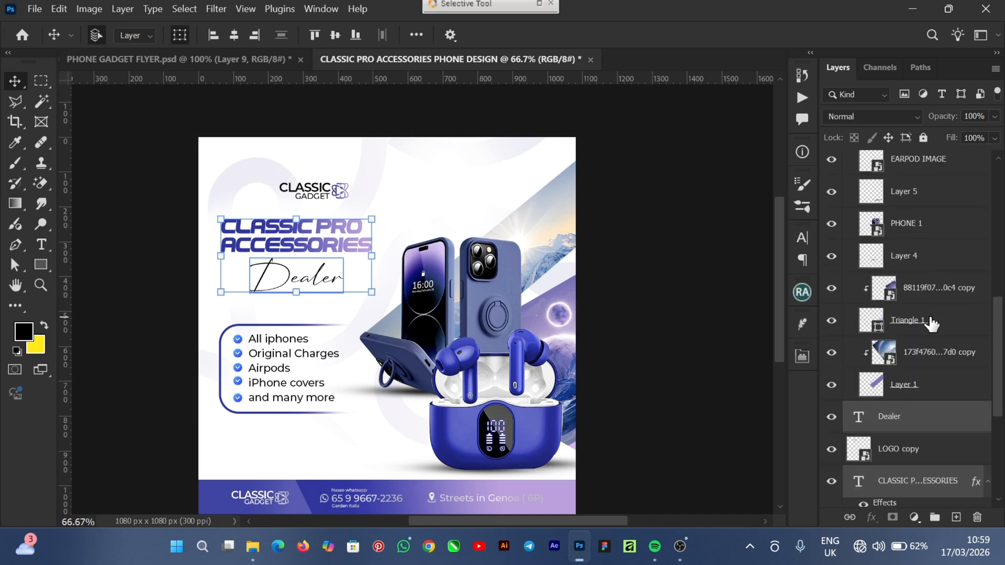
scroll(937, 318, "up", 2)
left_click(925, 320)
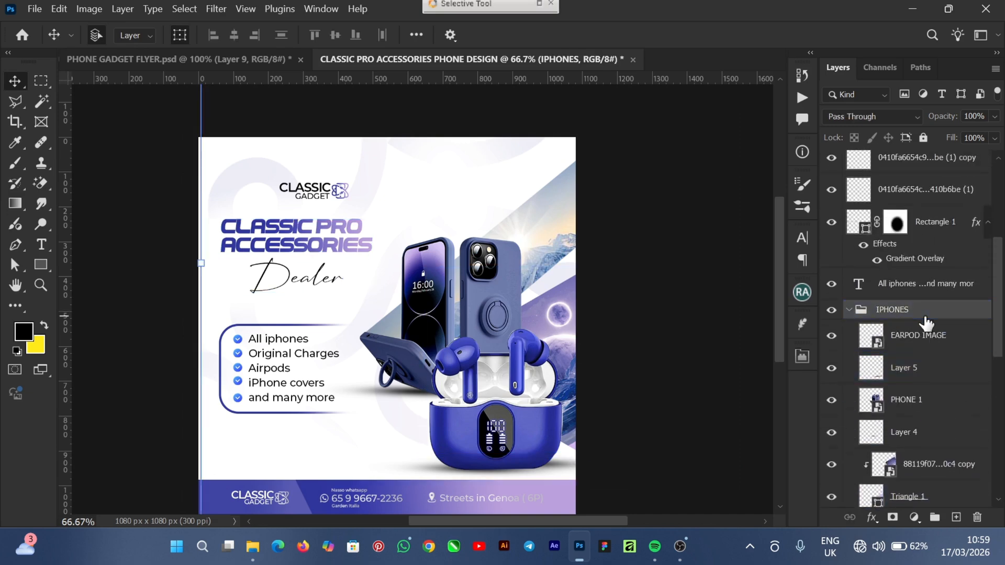
left_click(929, 331)
scroll(943, 324, "up", 7)
left_click(963, 316)
left_click(317, 354)
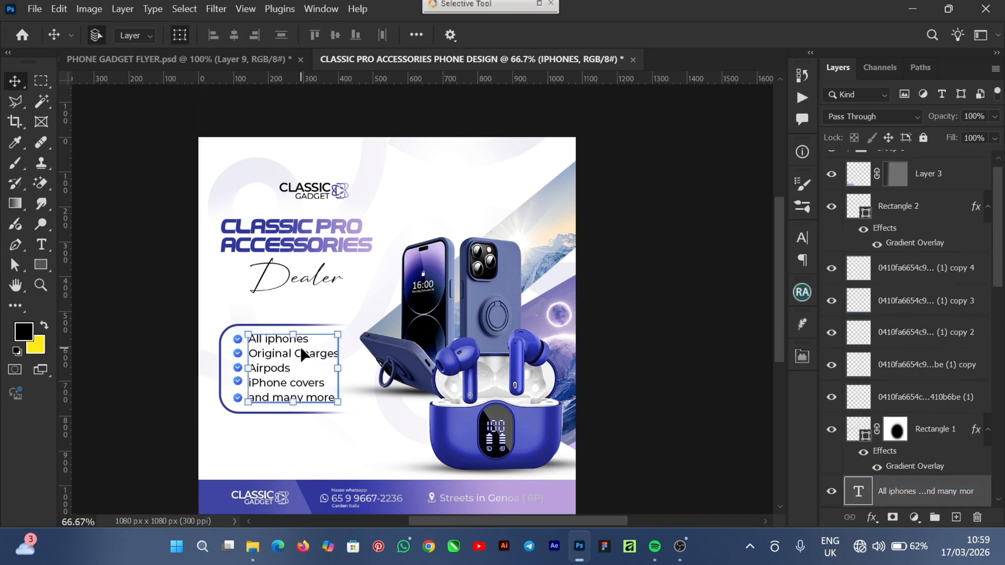
scroll(317, 354, "down", 1)
scroll(942, 424, "down", 3)
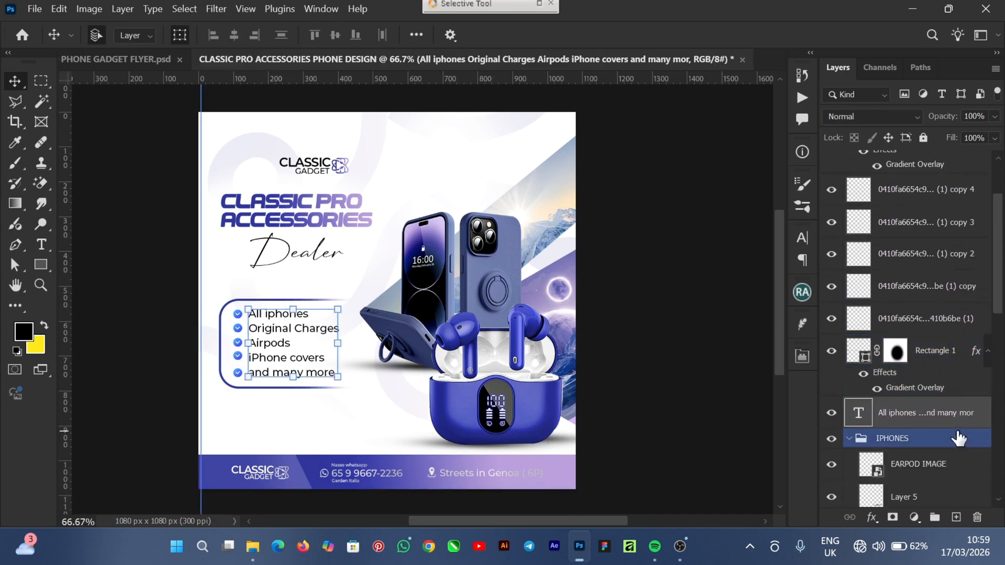
- Group the Rectangle 1 frame together with the five checkmark icon layers of the services list
left_click(935, 358)
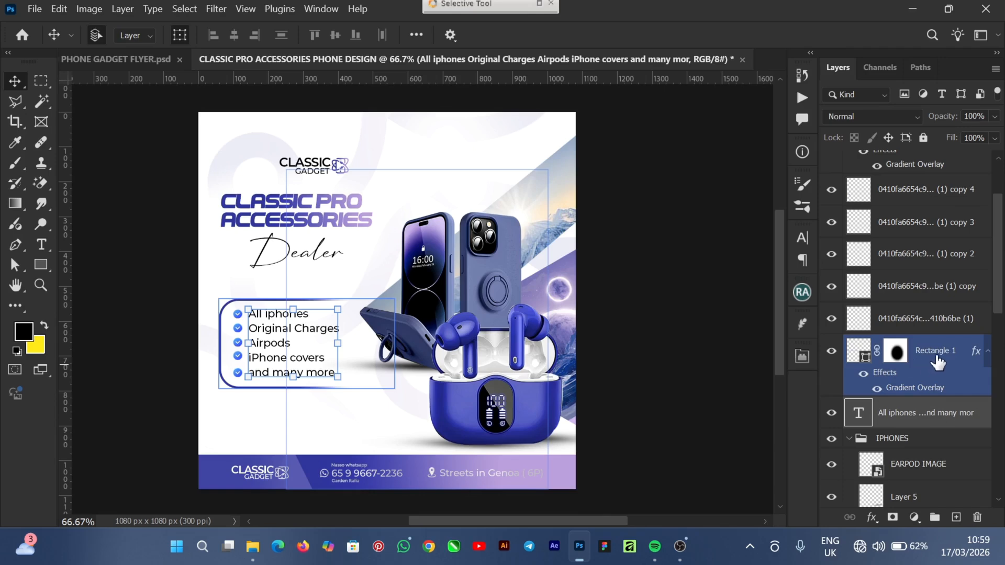
left_click(933, 413, "shift")
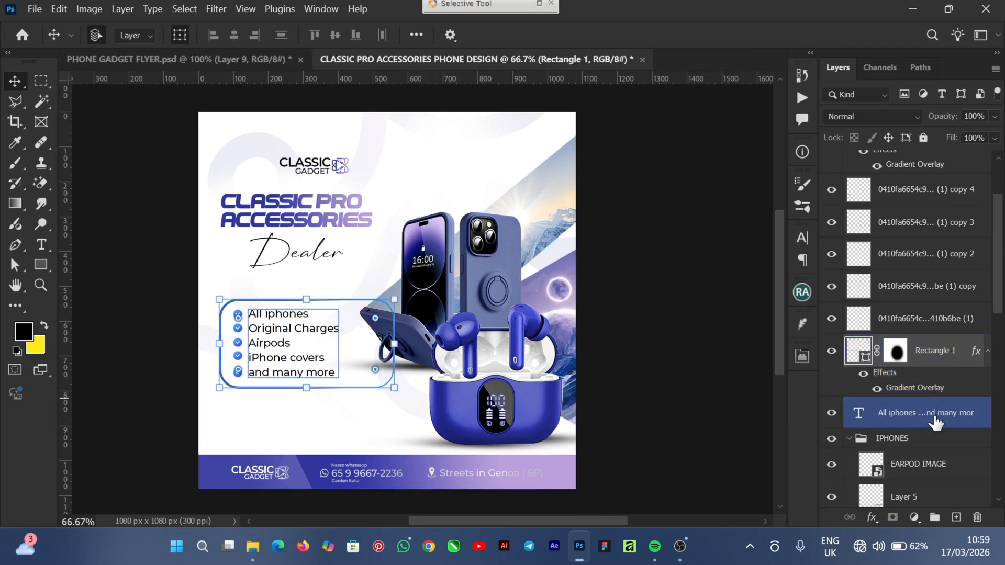
left_click(935, 422)
left_click(937, 356)
scroll(1002, 291, "up", 1)
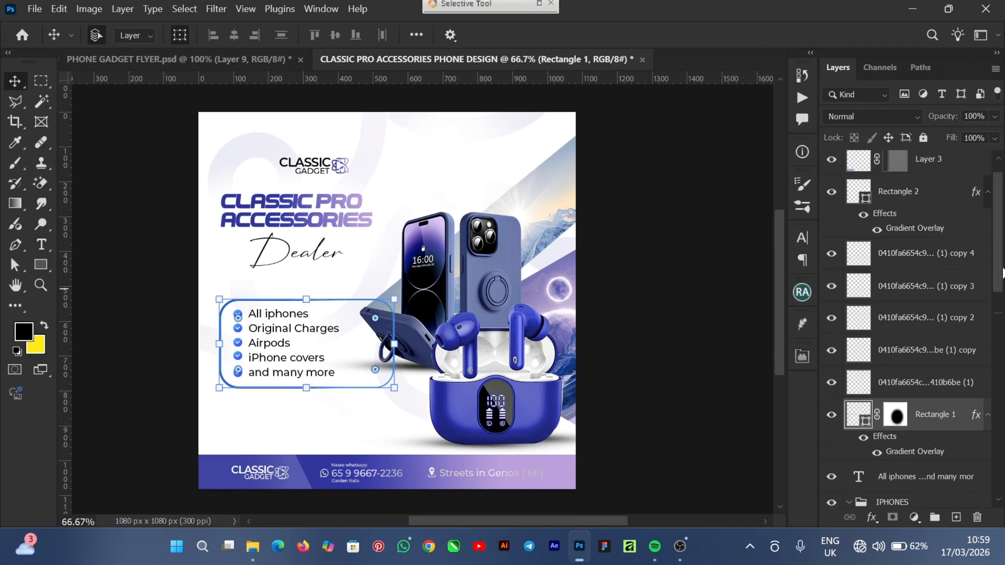
left_click(939, 384, "shift")
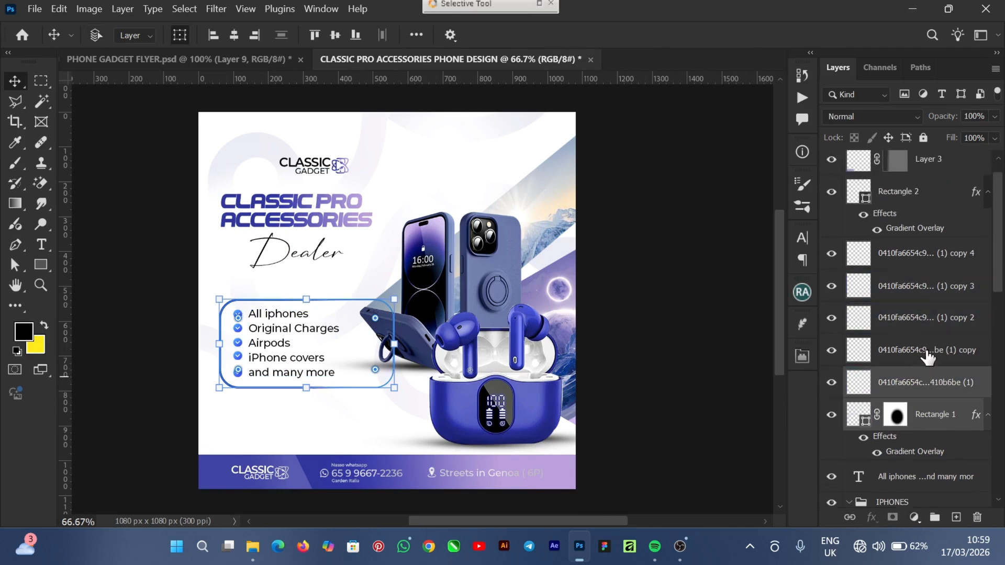
left_click(929, 352, "shift")
left_click(932, 320, "shift")
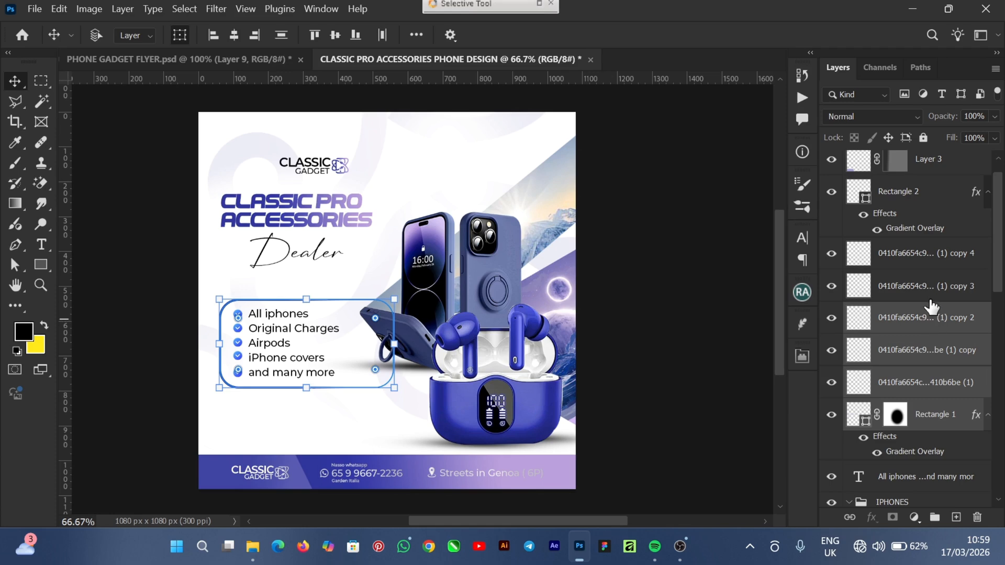
left_click(932, 290, "shift")
left_click(930, 257, "shift")
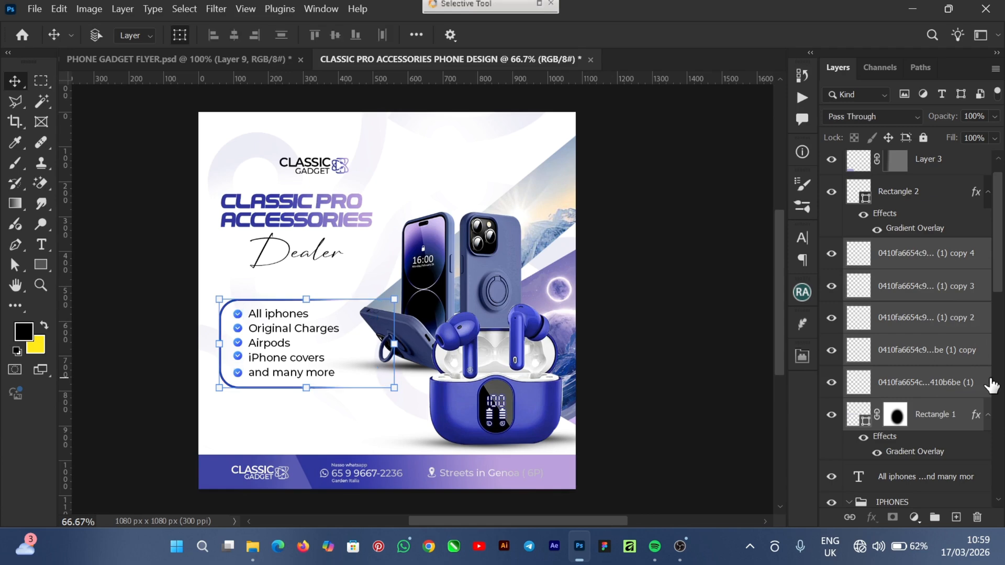
key("ctrl+g")
- Rename the new group of frame and checkmarks as OURSEVICE
left_click(937, 276)
left_click(890, 252)
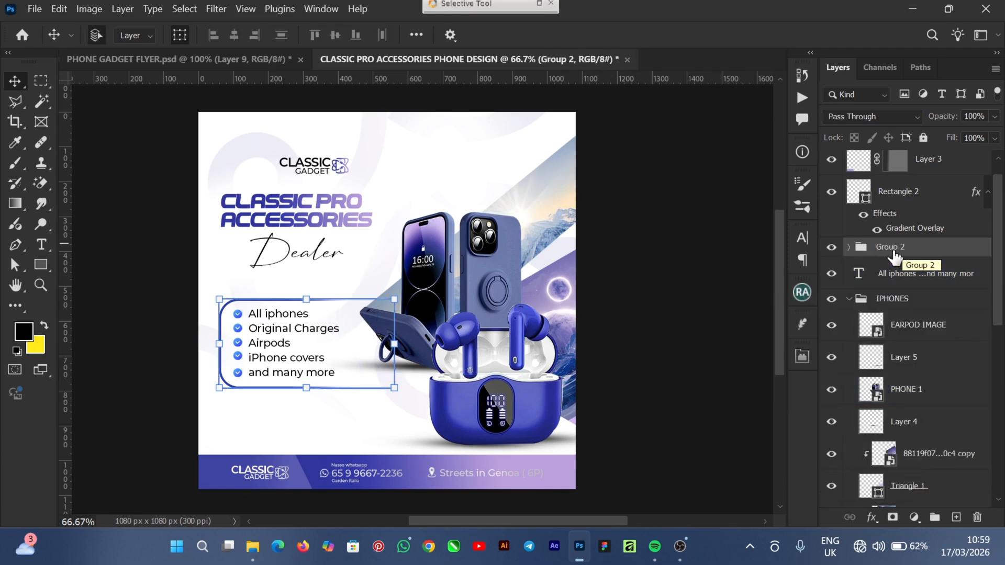
double_click(895, 252)
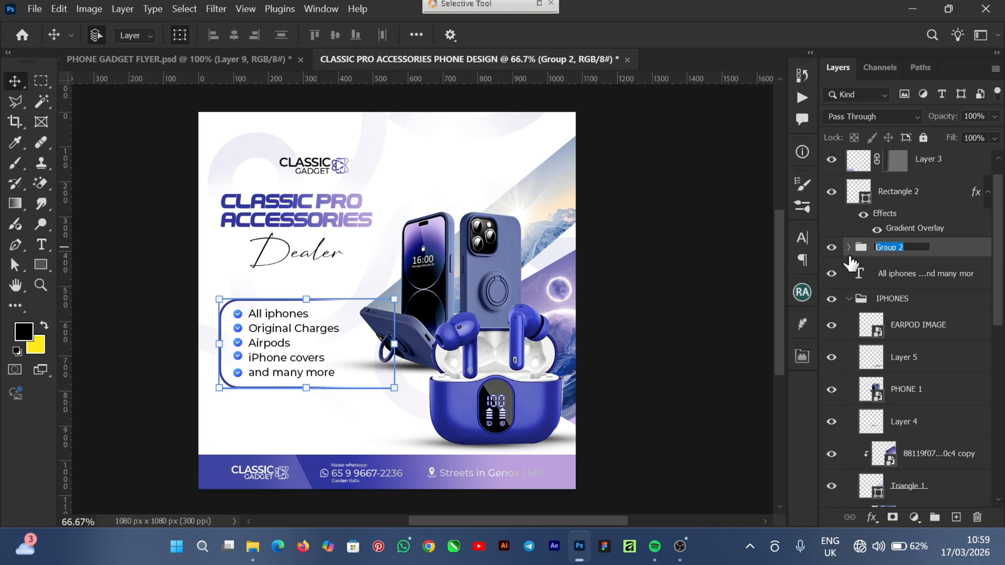
type("OURSEVICE")
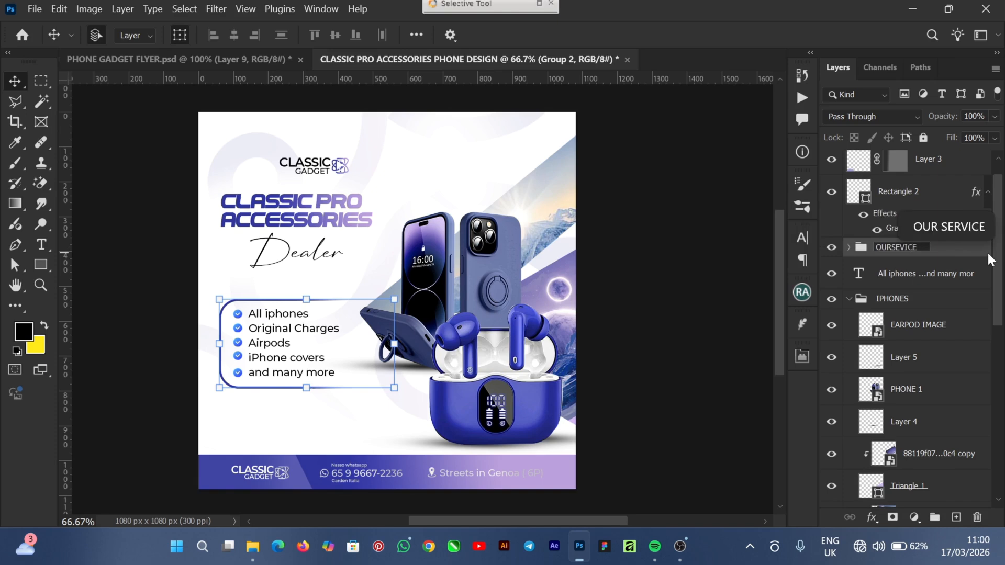
key("Return")
left_click(975, 232)
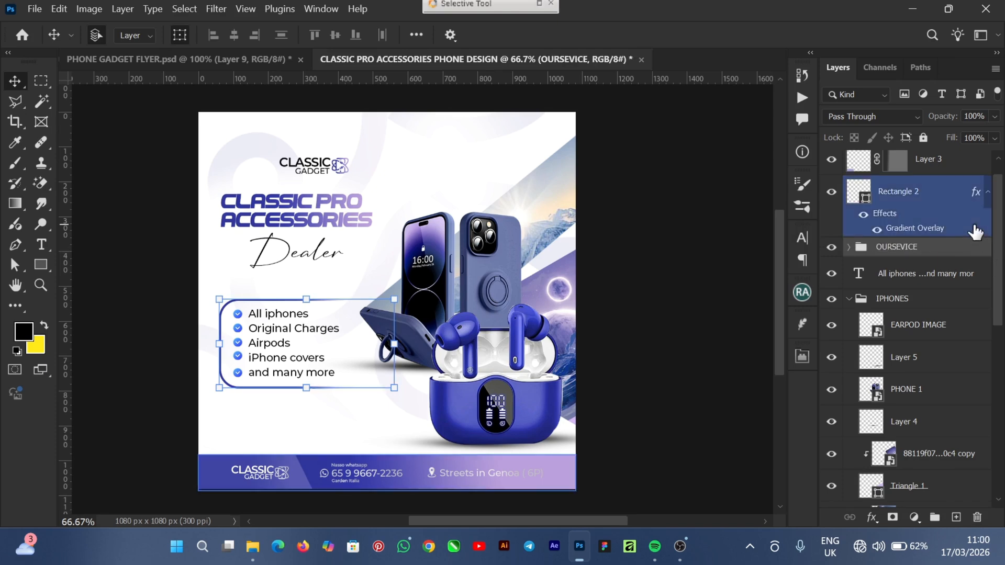
- Nudge the OURSEVICE group up closer to the Dealer text, then deselect it
key("Up")
key("Up")
key("Up")
key("Up")
key("Up")
key("Up")
key("Up")
key("Up")
key("Up")
key("Up")
key("Up")
key("Up")
key("Up")
key("Up")
key("Up")
key("Up")
key("Up")
key("Up")
key("Up")
key("Up")
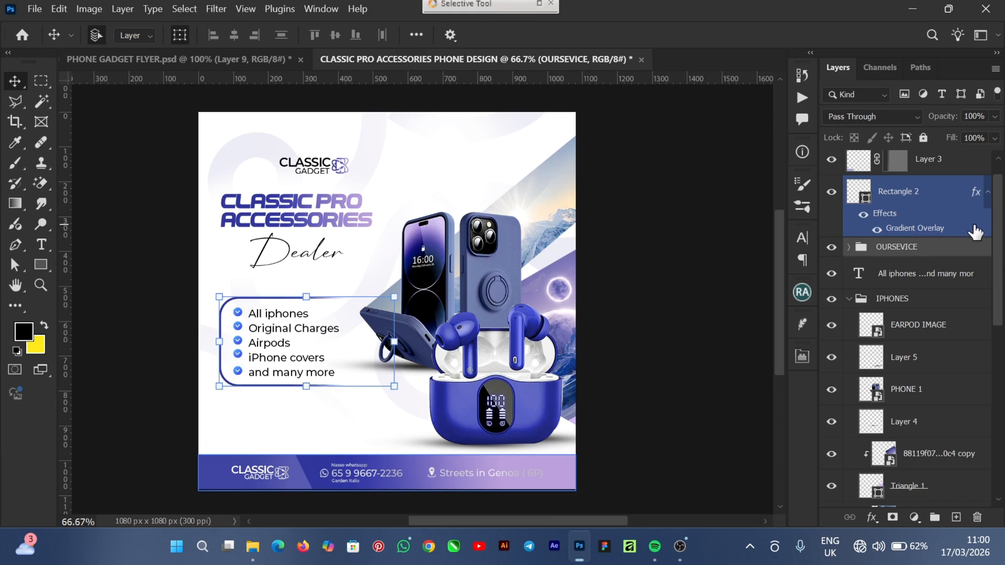
key("Up")
key("Up")
key("Up")
key("Up")
key("Up")
key("Up")
key("Up")
key("Up")
key("Up")
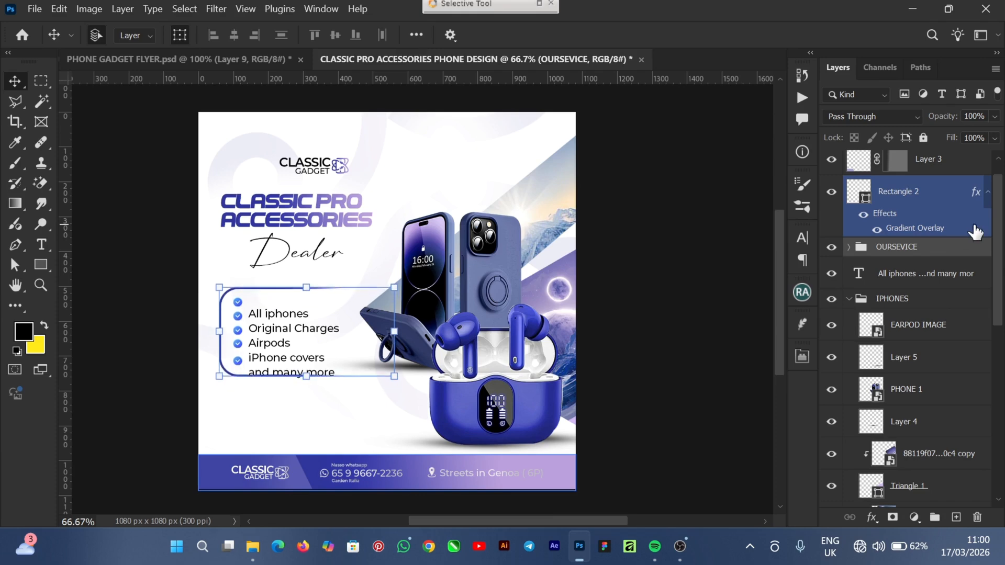
key("Up")
key("Up")
key("Up")
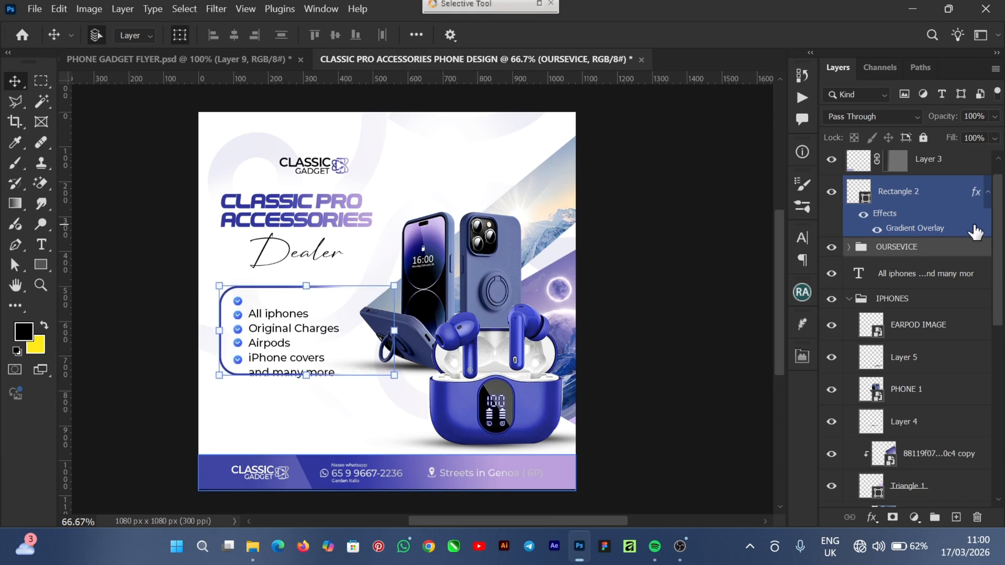
left_click(595, 347)
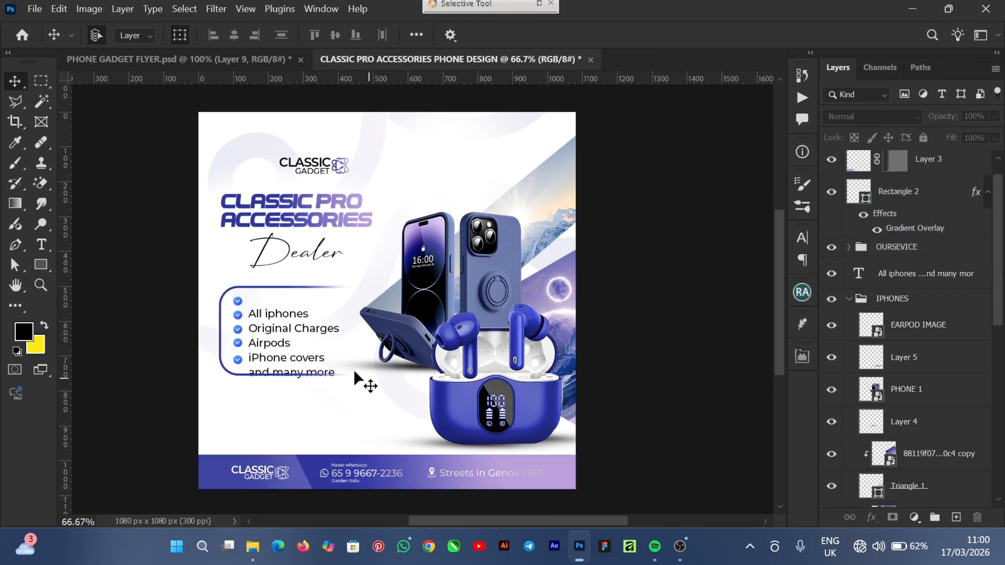
- Nudge the All iphones services list text up until its lines align with the checkmarks inside the frame, then deselect
left_click(281, 328)
key("Up")
key("Up")
key("Up")
key("Up")
key("Up")
key("Up")
key("Up")
key("Up")
key("Up")
key("Up")
key("Up")
key("Up")
key("Up")
key("Up")
key("Up")
key("Up")
key("Up")
key("Up")
key("Up")
key("Up")
key("Up")
key("Up")
key("Up")
key("Up")
key("Up")
key("Up")
key("Up")
key("Up")
key("Up")
key("Up")
key("ctrl+plus")
key("ctrl+plus")
left_click_drag(518, 519, 483, 524)
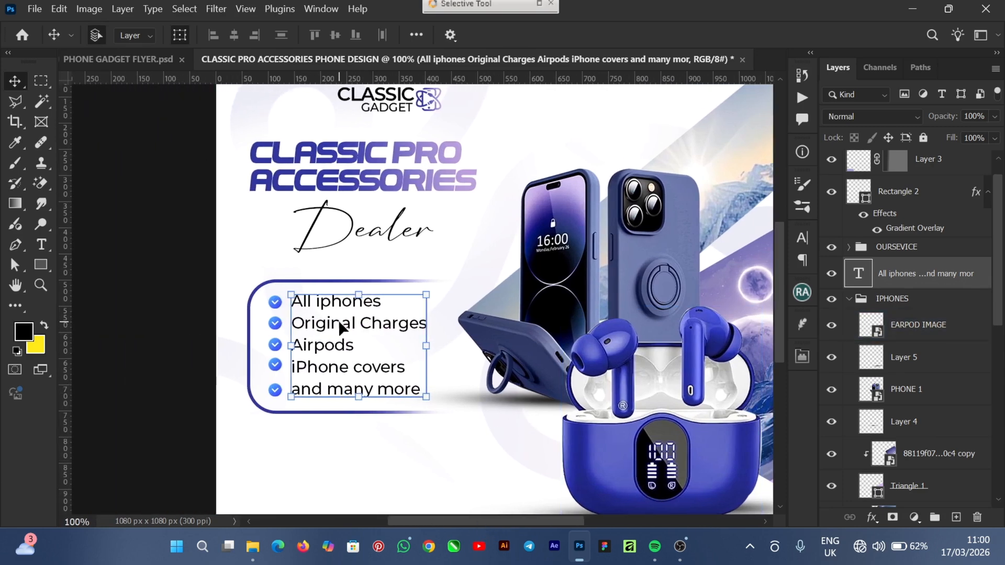
key("Up")
key("Up")
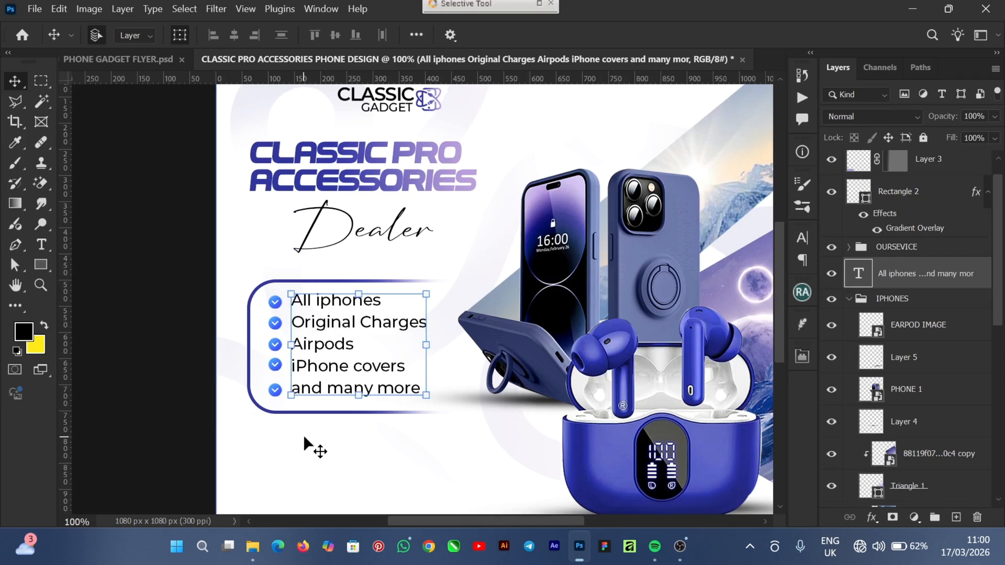
left_click(146, 286)
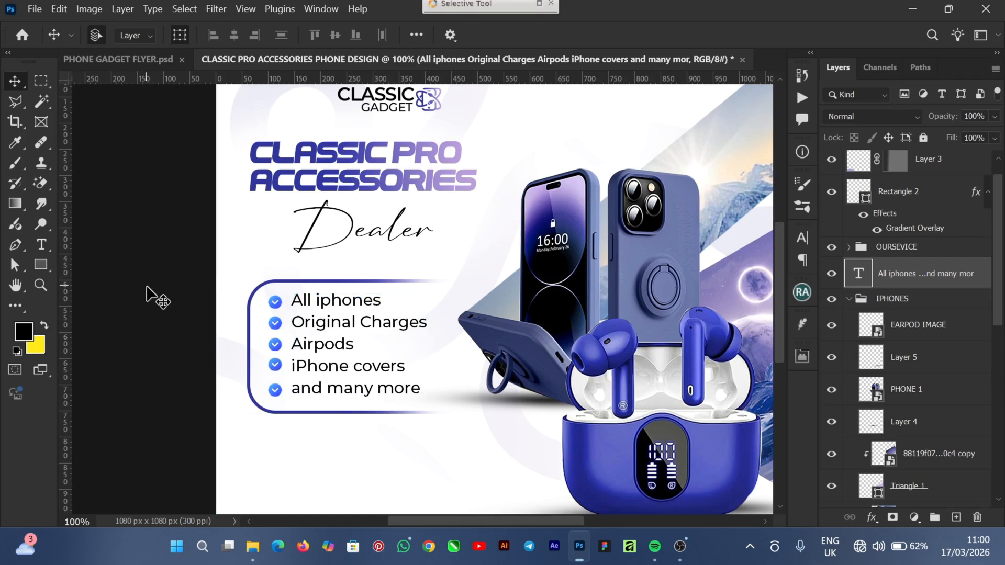
left_click(273, 304)
left_click(350, 309)
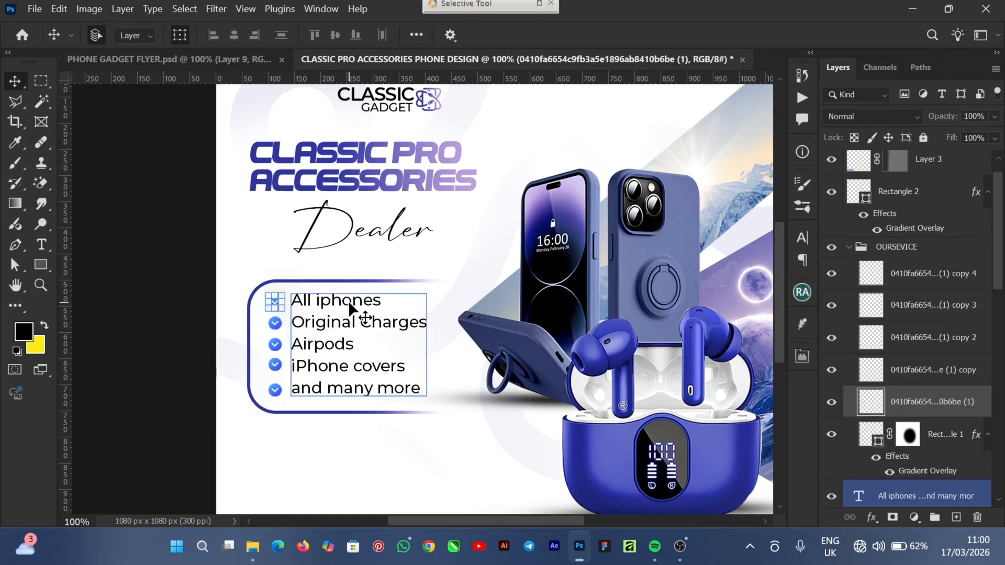
left_click(184, 312)
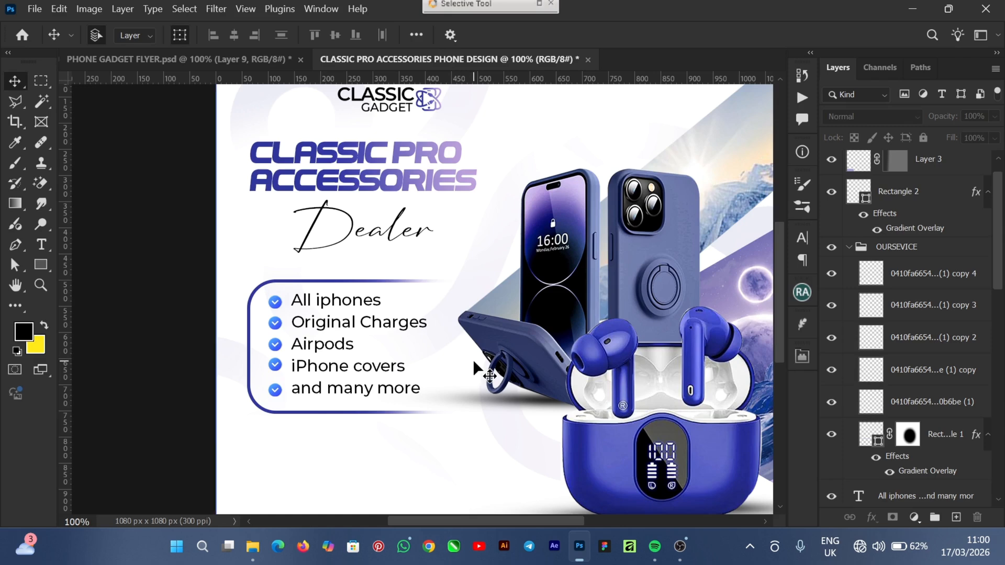
- Set the font style of the services list text to Montserrat SemiBold and deselect it
left_click(351, 309)
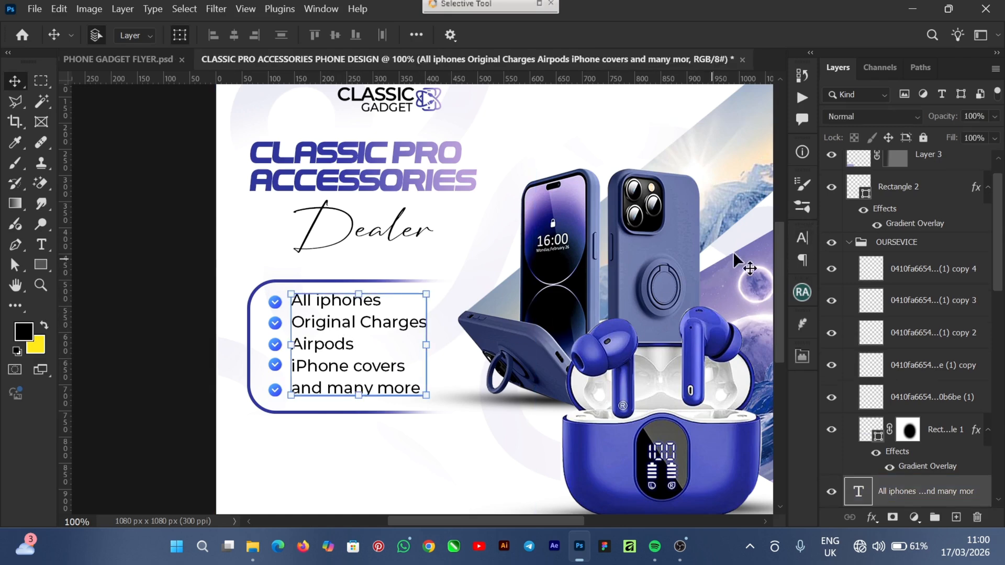
left_click(803, 240)
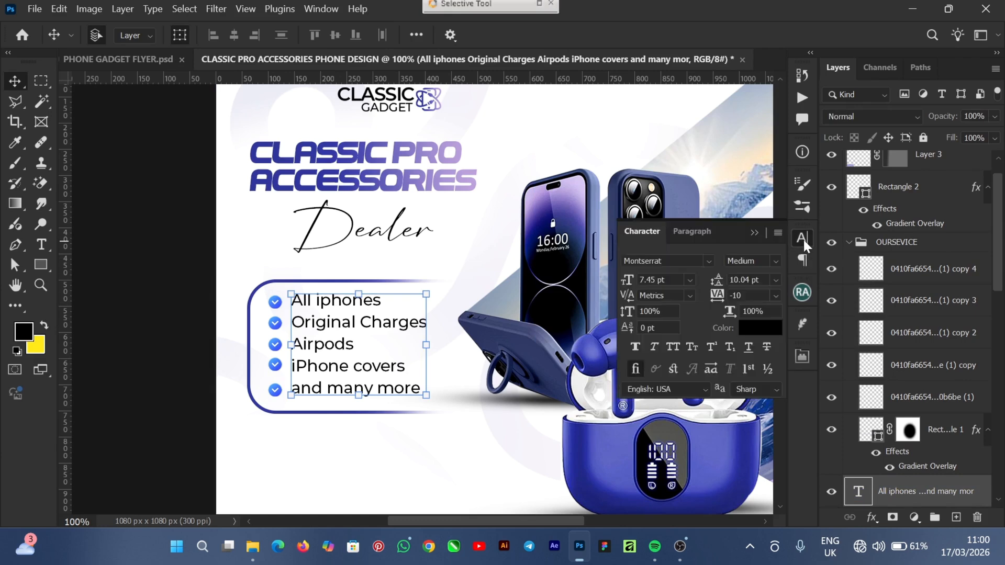
left_click(771, 262)
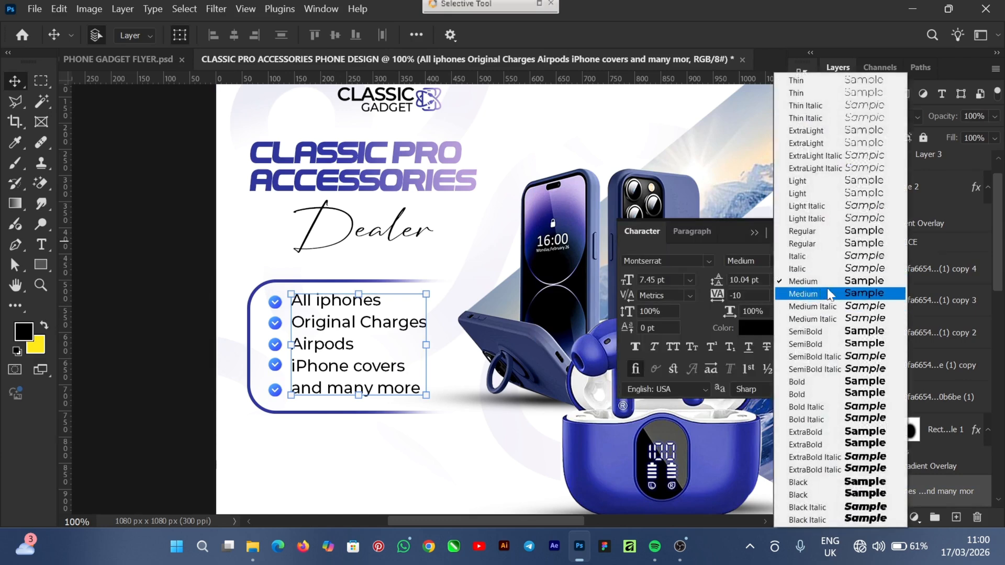
left_click(828, 335)
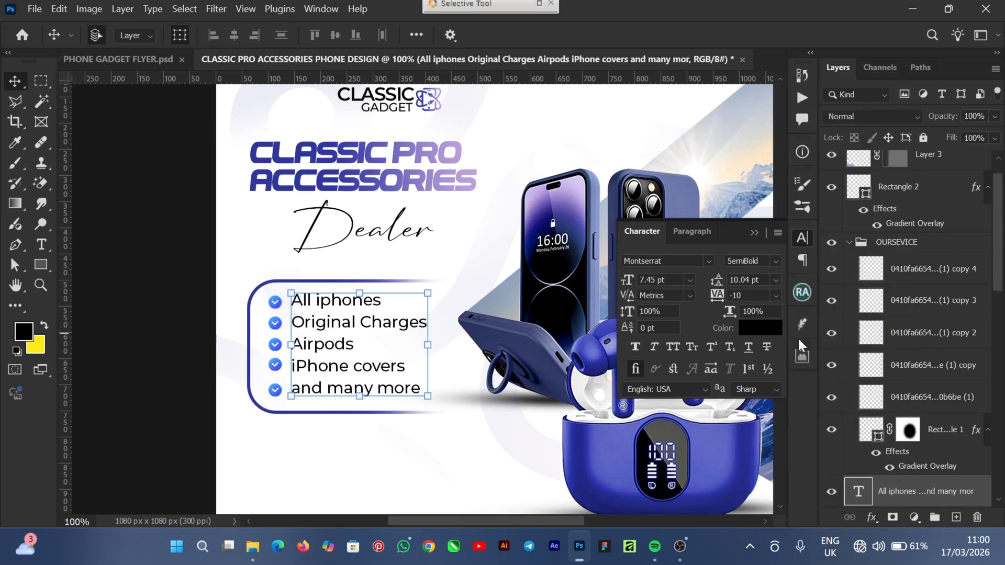
left_click(159, 306)
left_click_drag(534, 521, 580, 471)
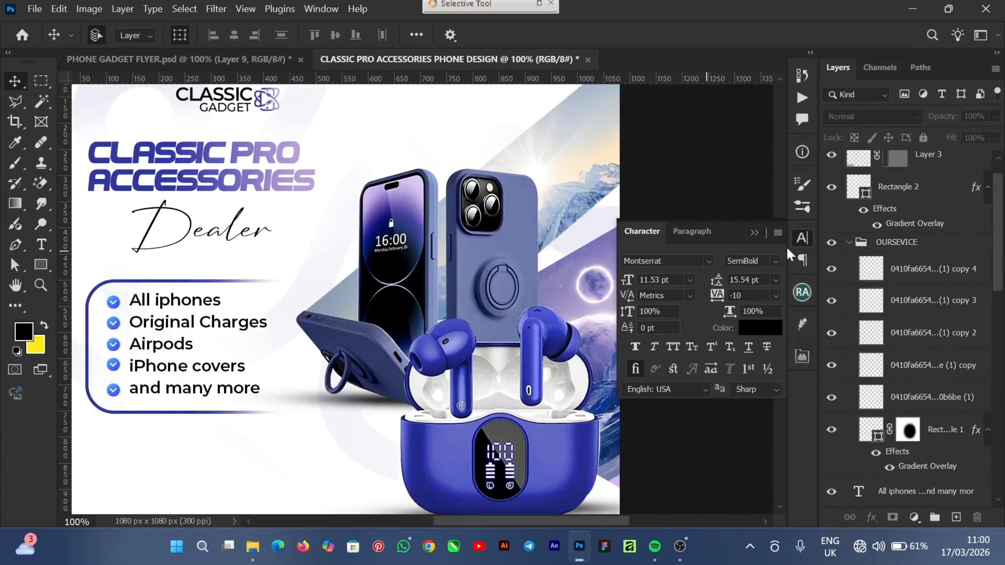
left_click(757, 233)
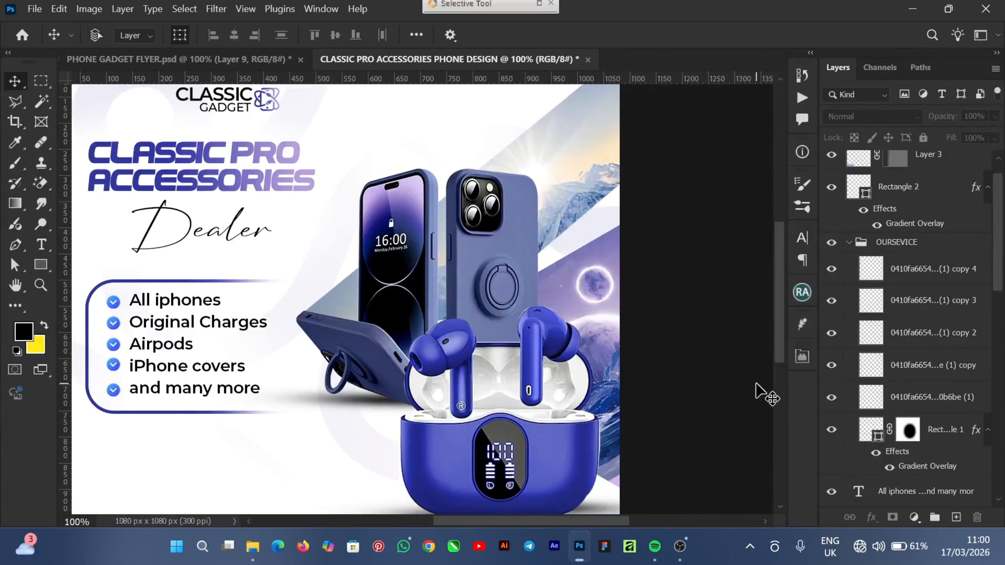
- Examine the whole flyer with the repositioned services list
key("ctrl+minus")
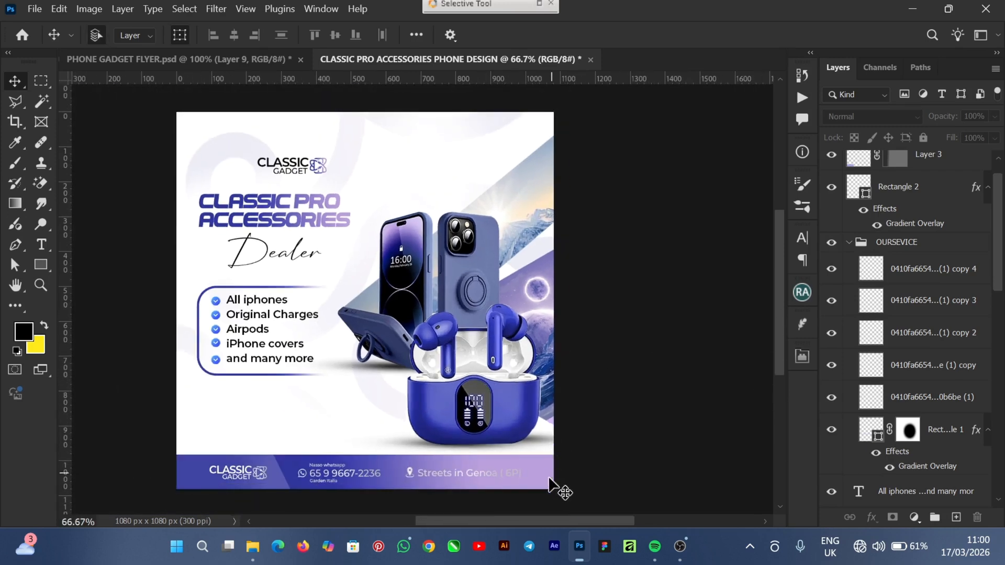
mouse_move(554, 519)
left_mouse_down()
mouse_move(505, 526)
mouse_move(579, 510)
mouse_move(513, 522)
mouse_move(552, 517)
mouse_move(540, 518)
left_mouse_up()
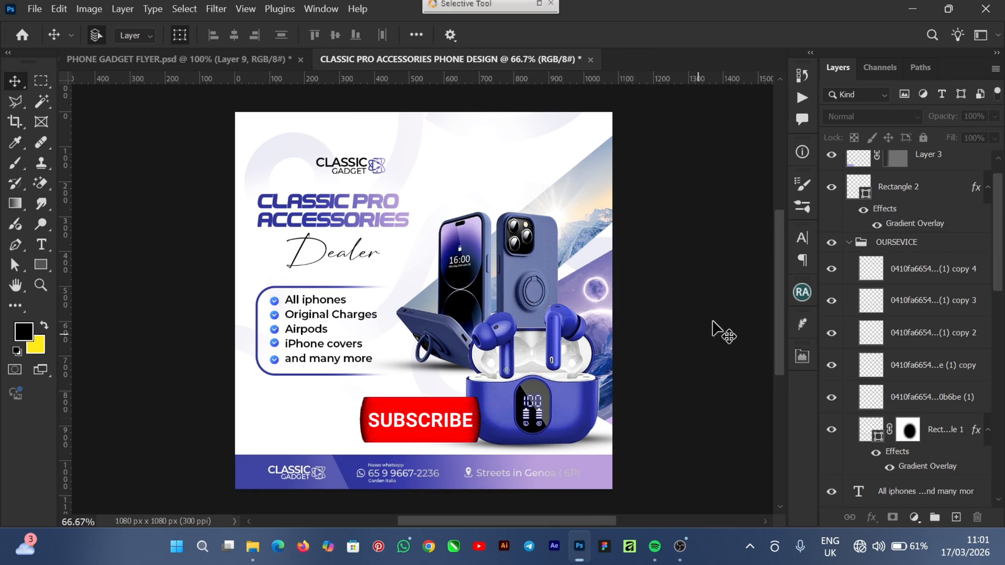
mouse_move(774, 241)
left_mouse_down()
mouse_move(777, 255)
mouse_move(784, 228)
mouse_move(778, 262)
mouse_move(782, 244)
left_mouse_up()
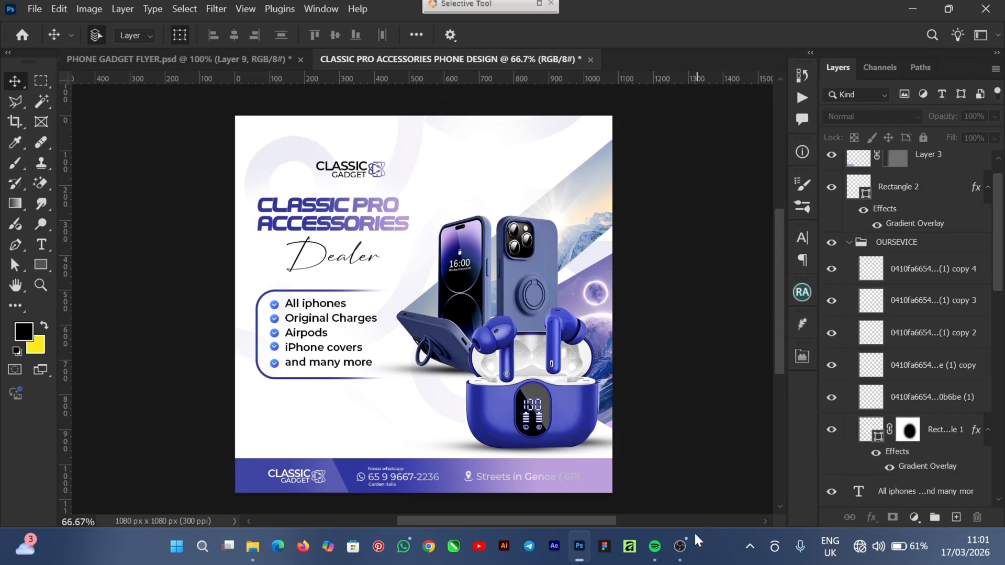